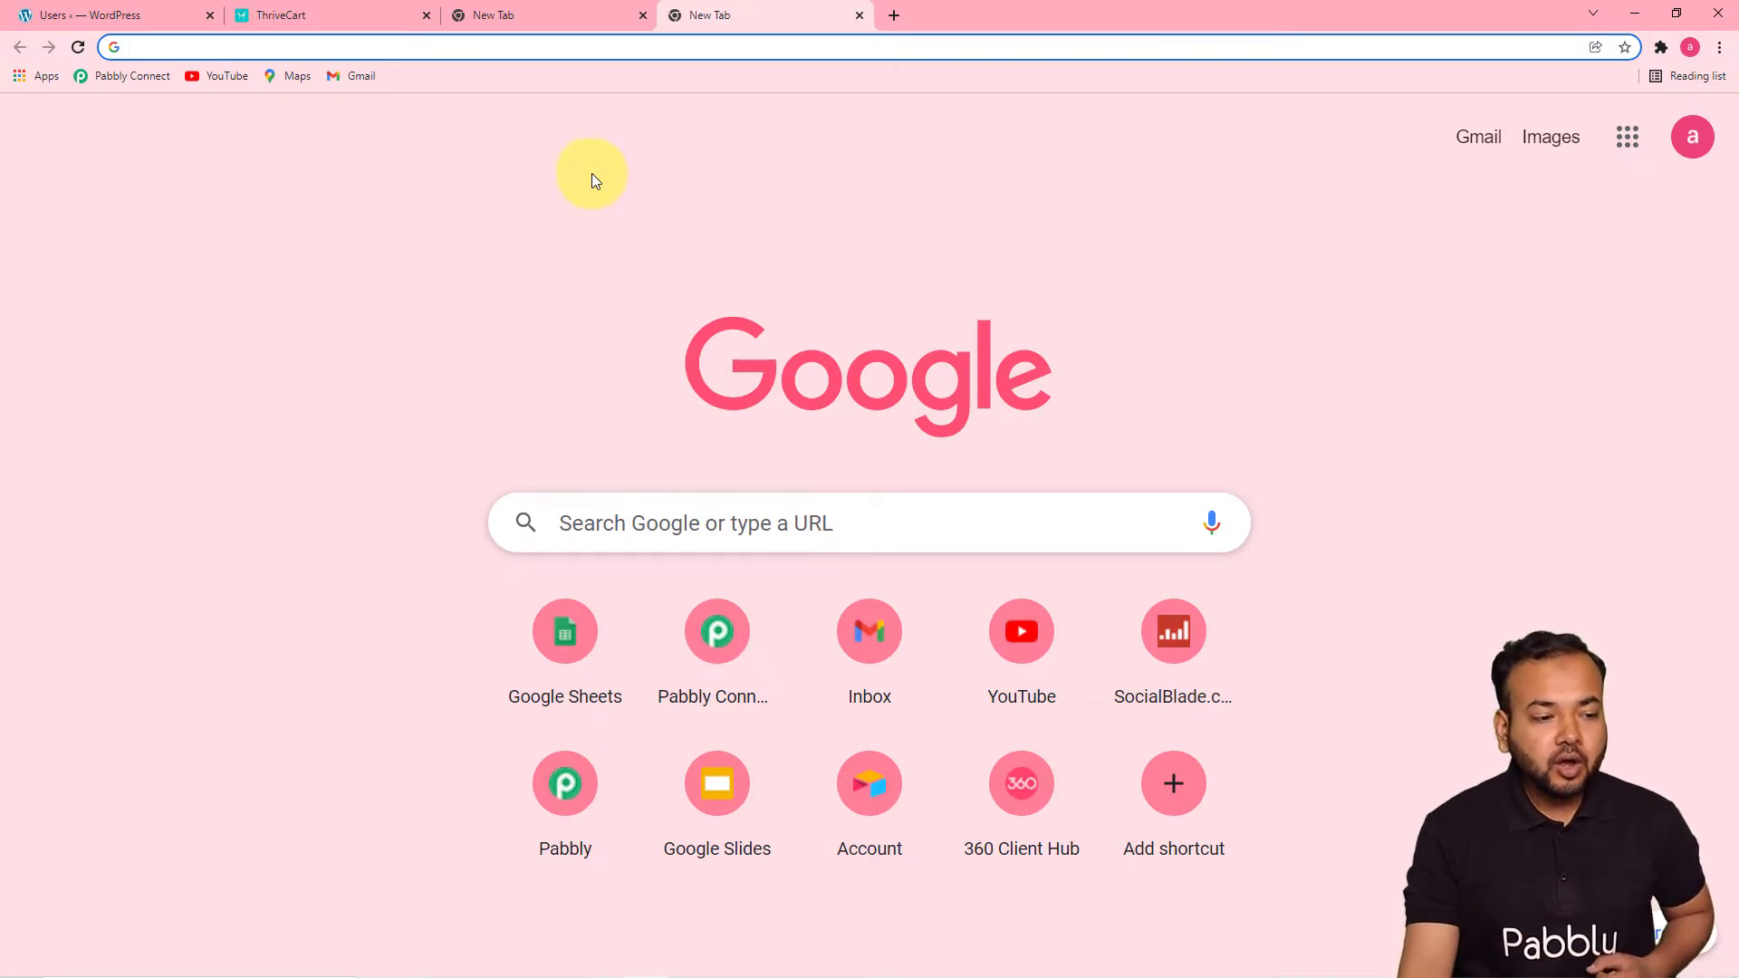
Open Pabbly Connect and create a workflow named "Add Thrivecart Customer to WordPress as a User Automatically".
click(133, 76)
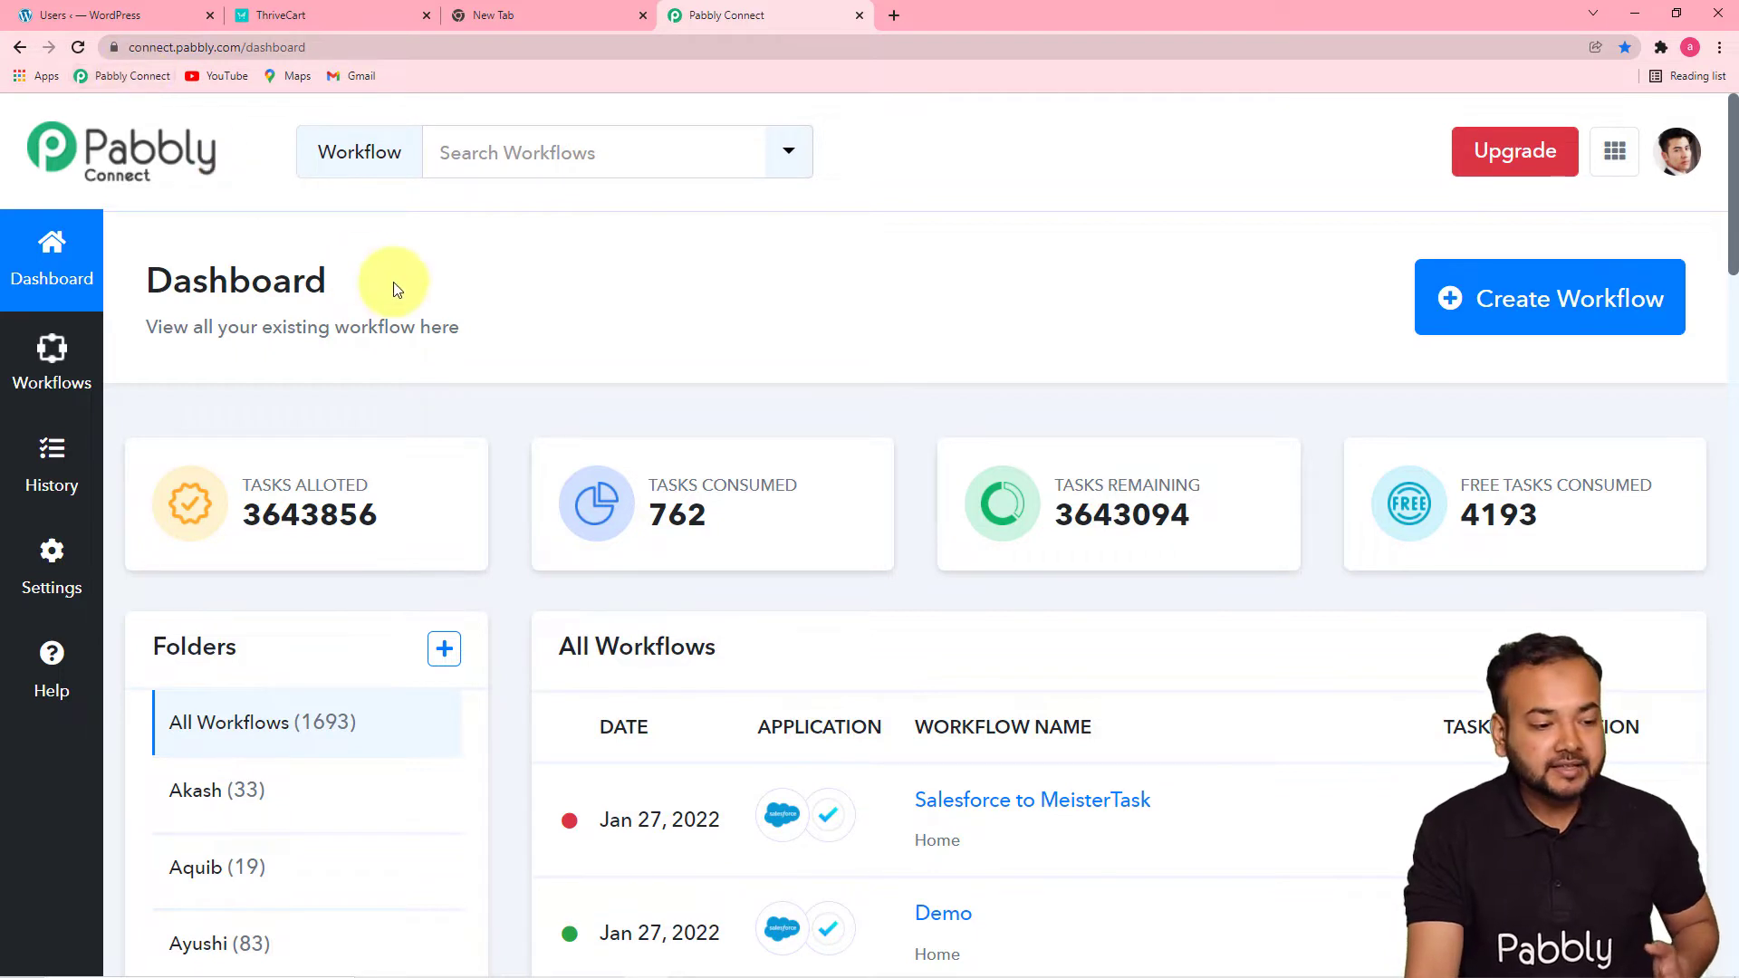
mouse_move(1404, 494)
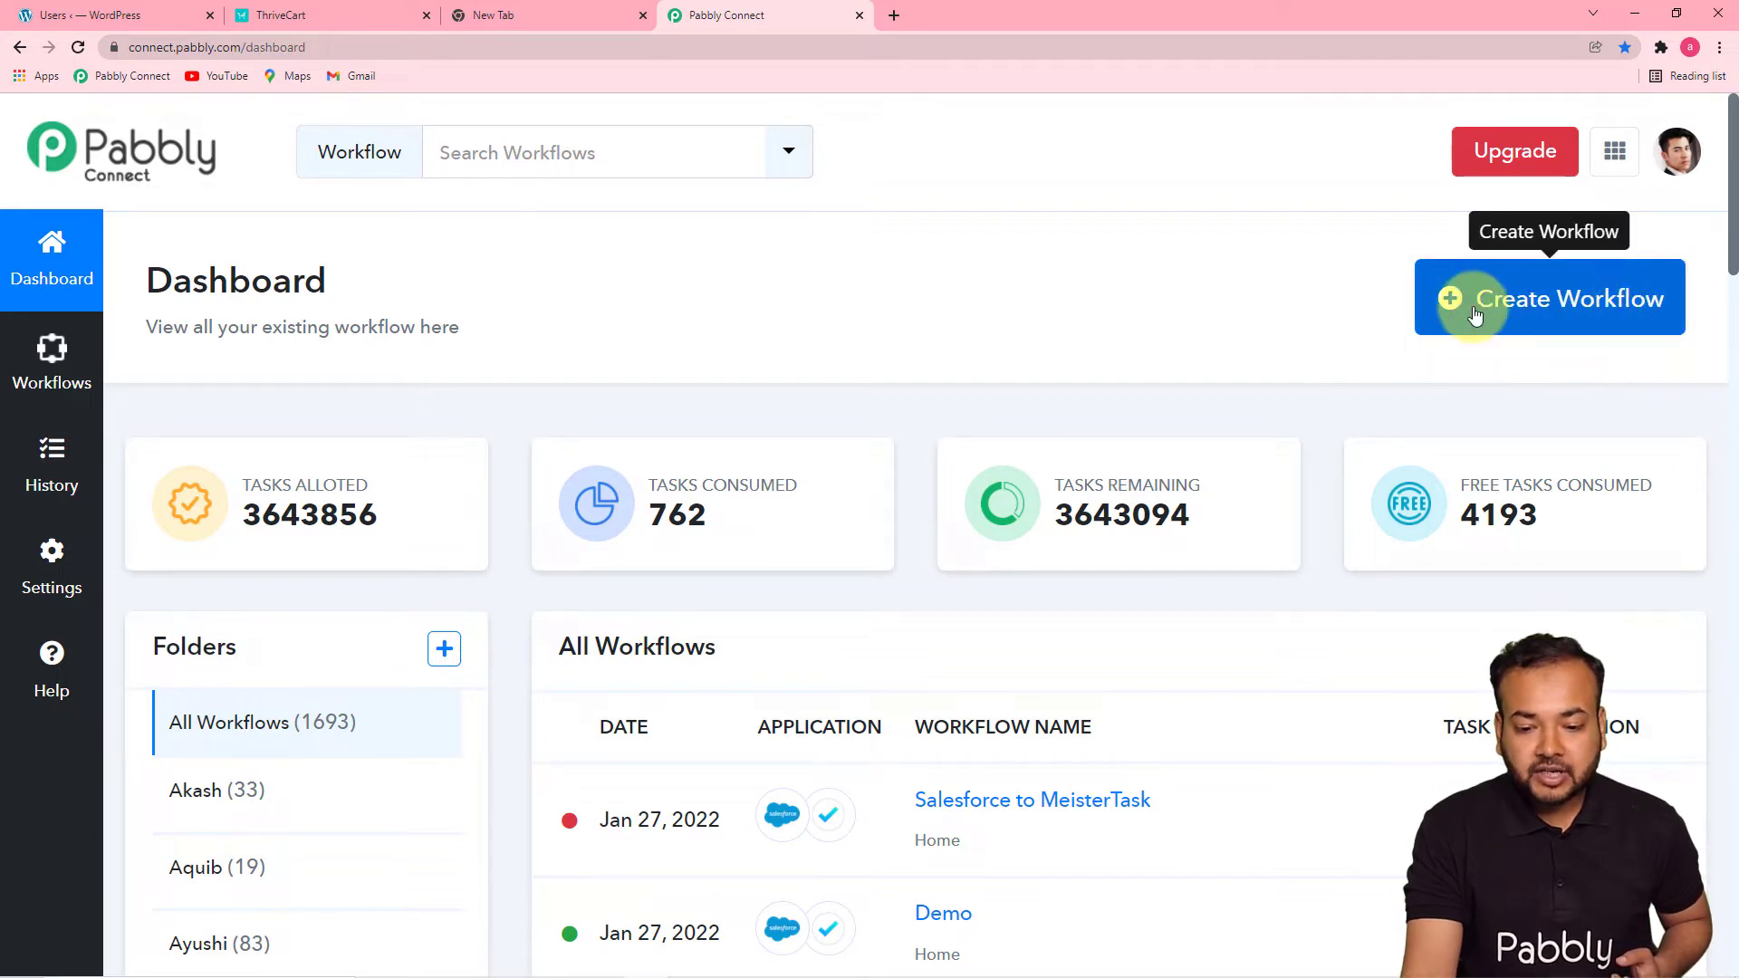
click(1597, 316)
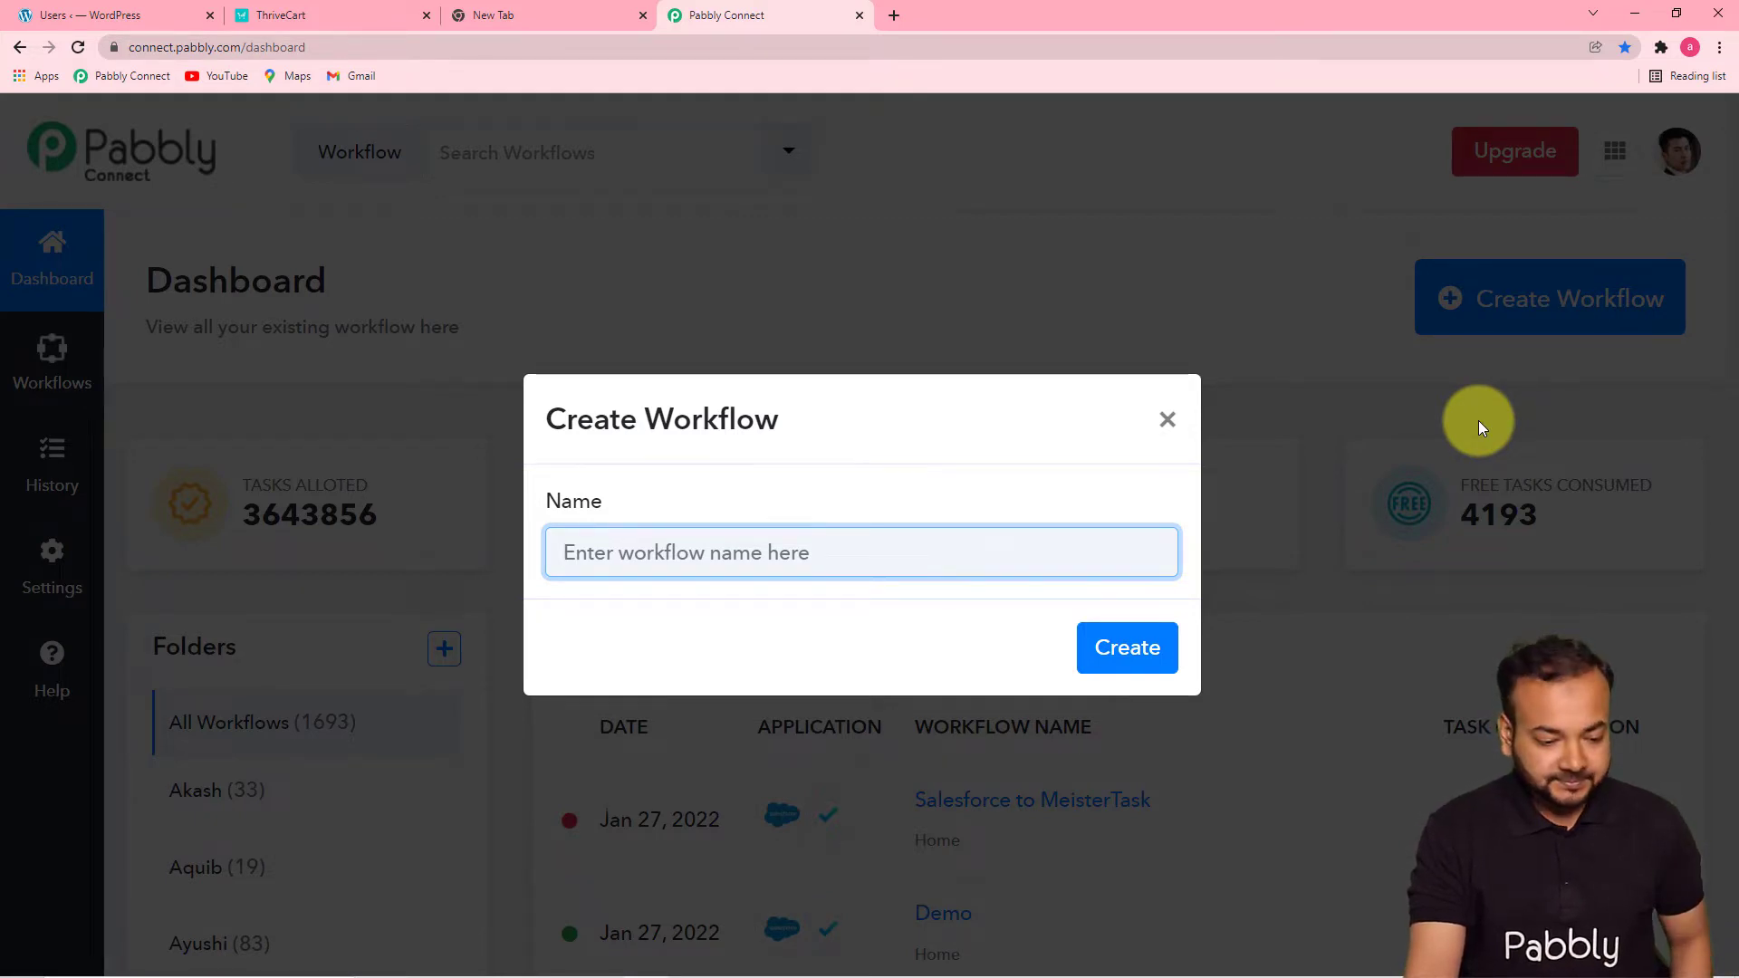
text(Add Thrivecart Customer to WordPress as a User Automatically)
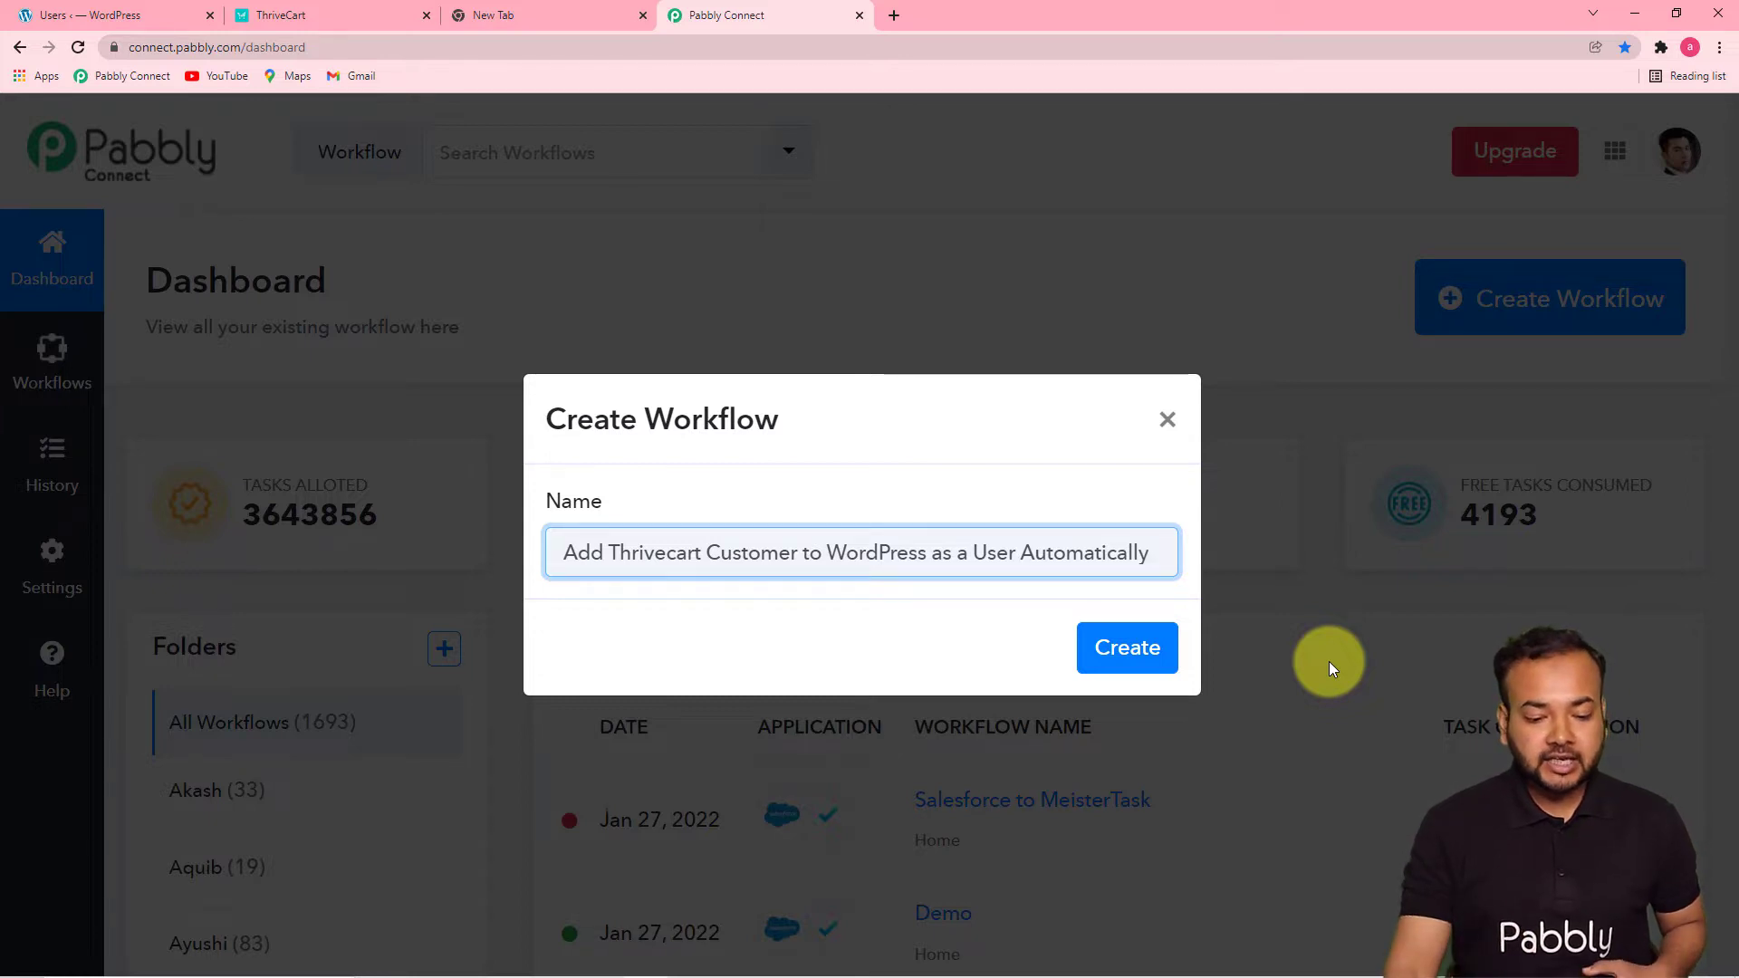
click(1119, 649)
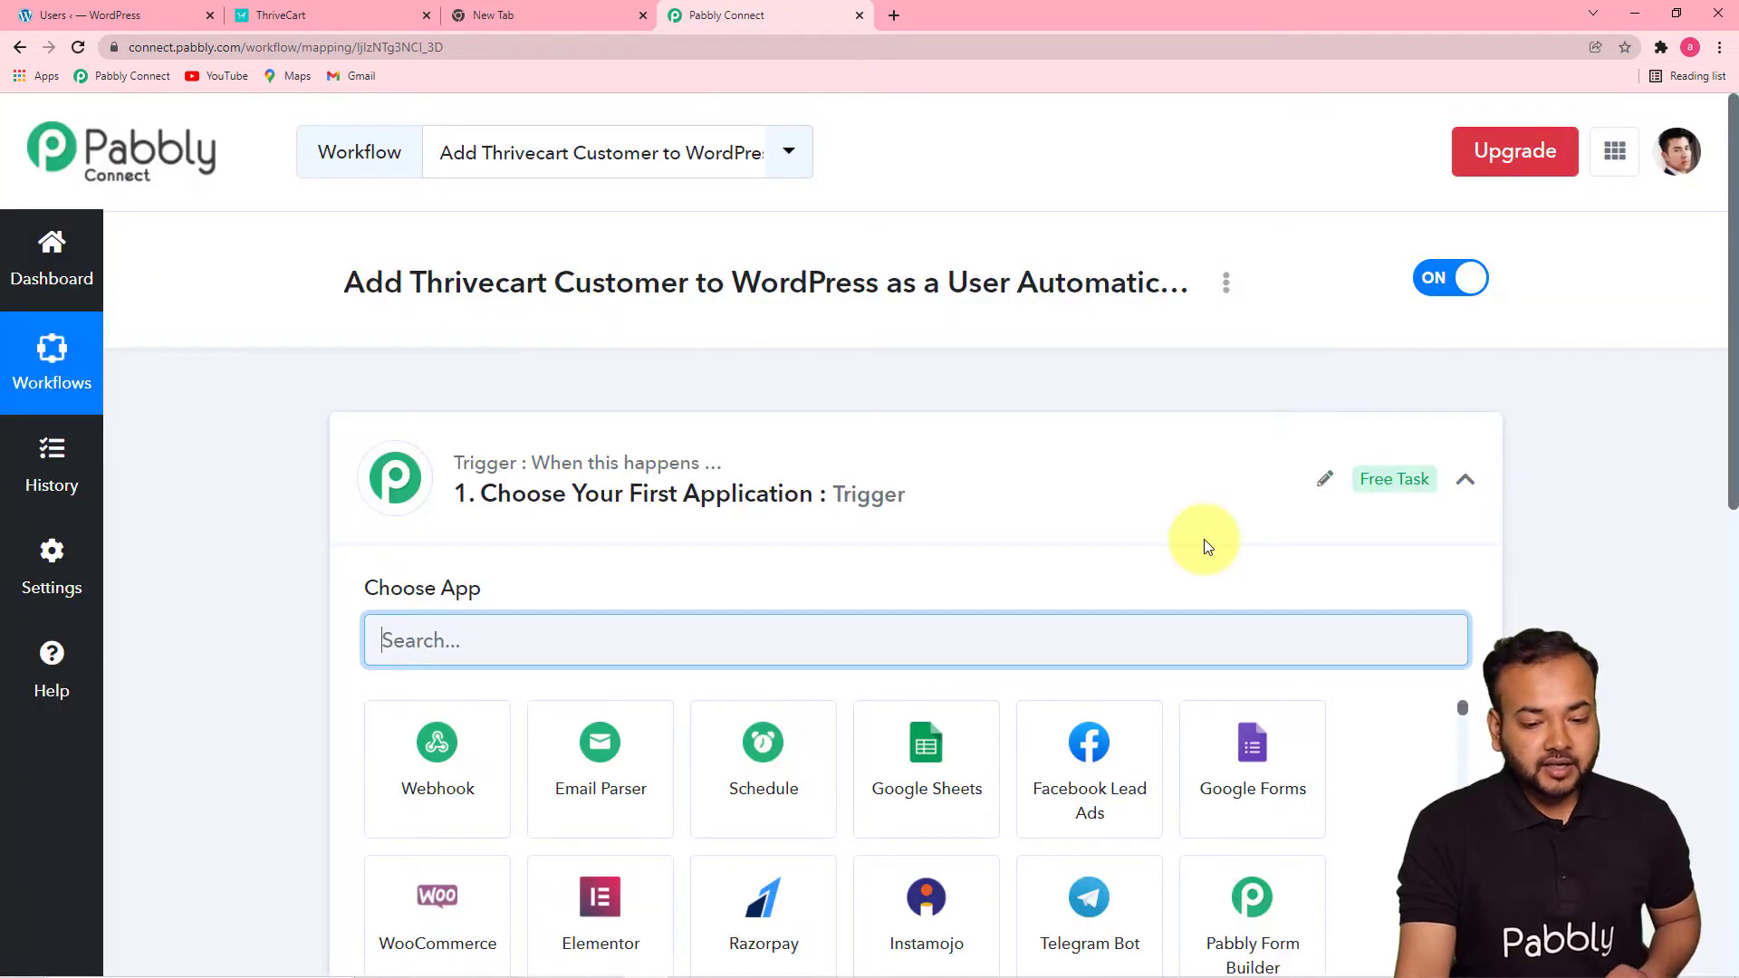
click(1466, 485)
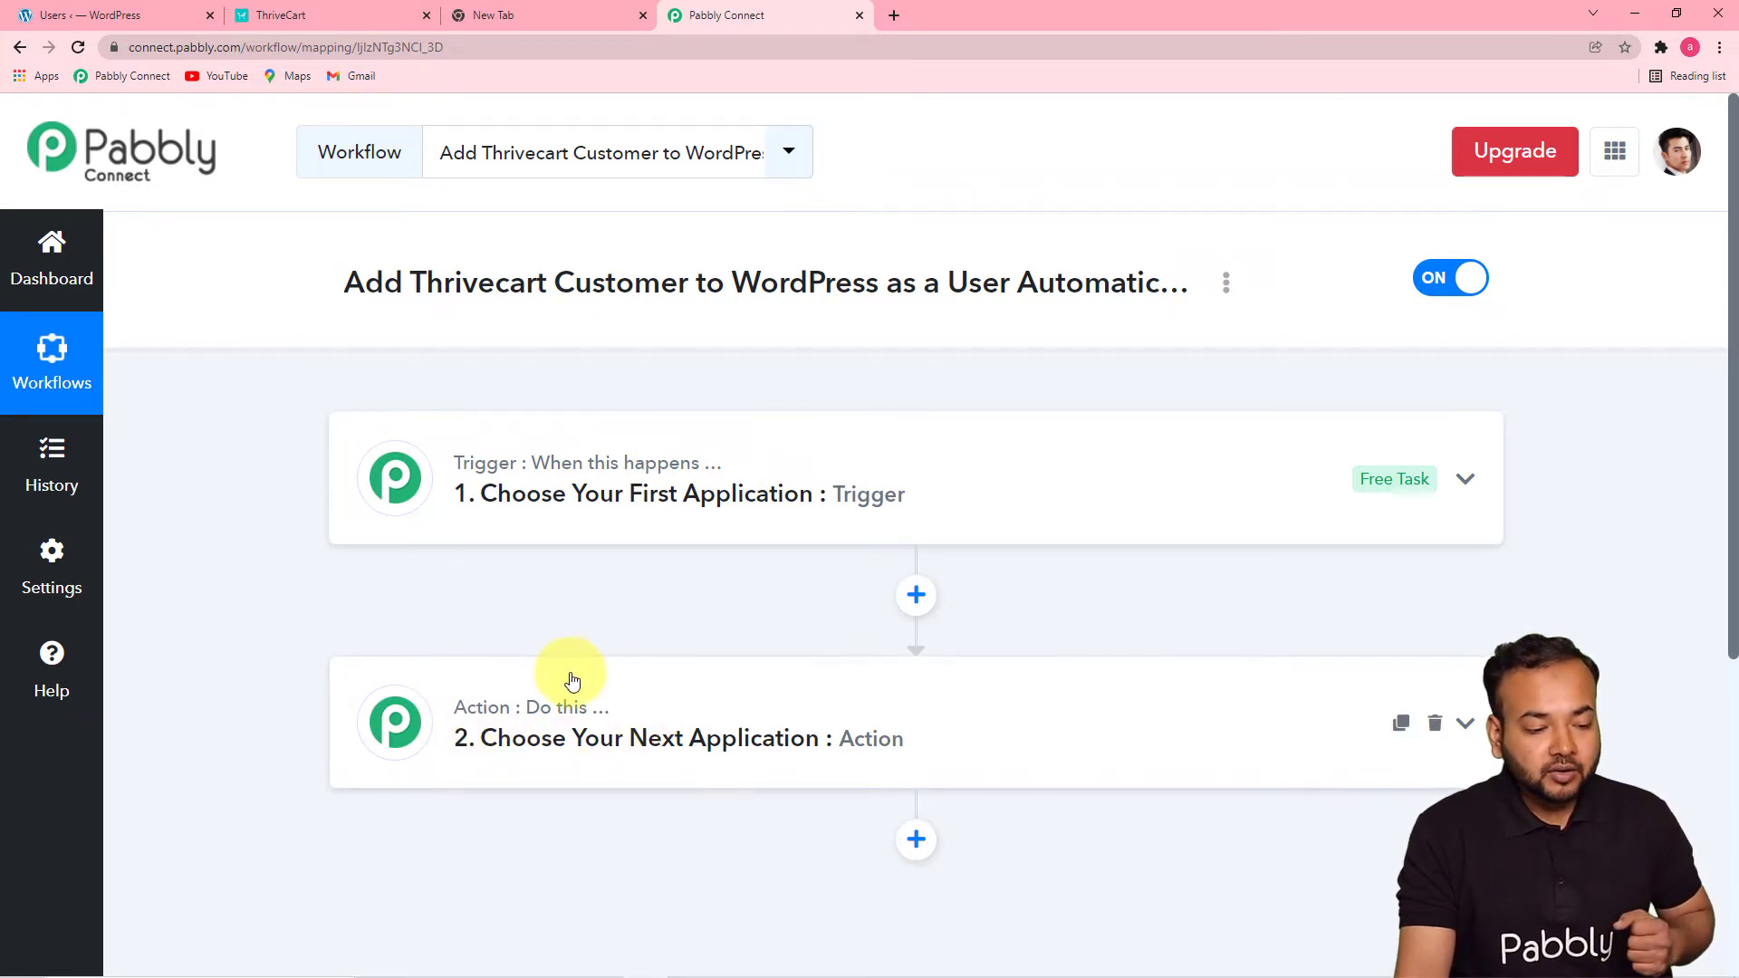
click(598, 517)
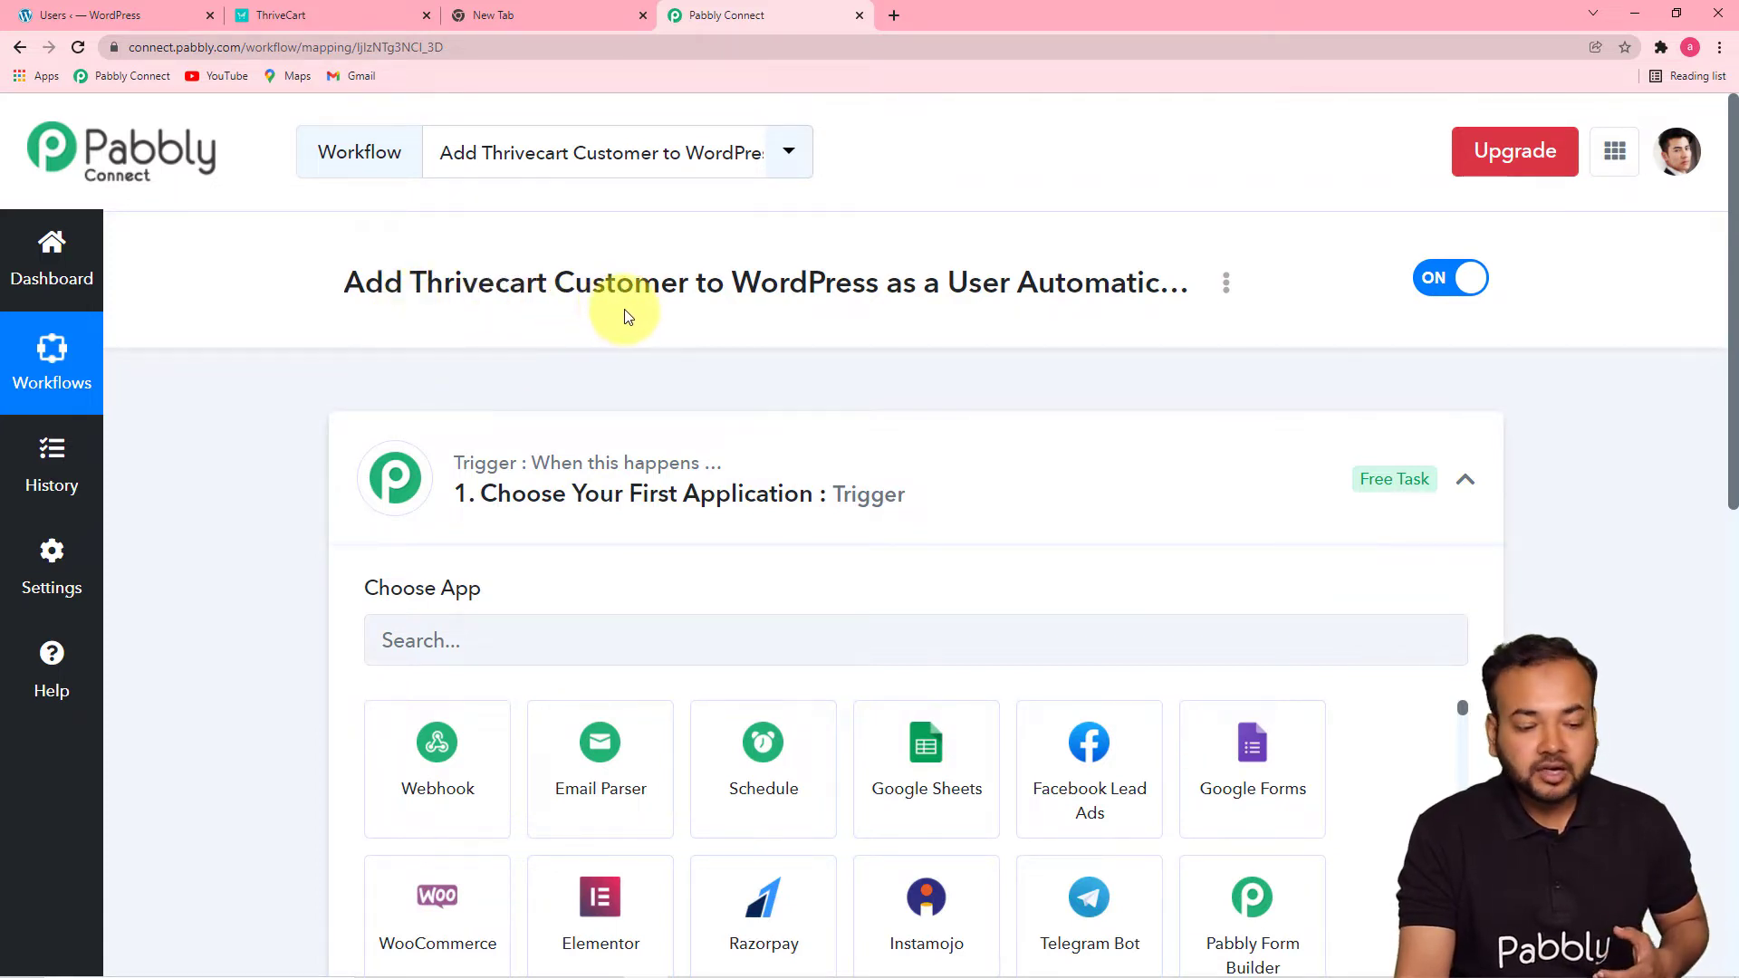
scroll(589, 500, down, 2)
scroll(591, 498, down, 2)
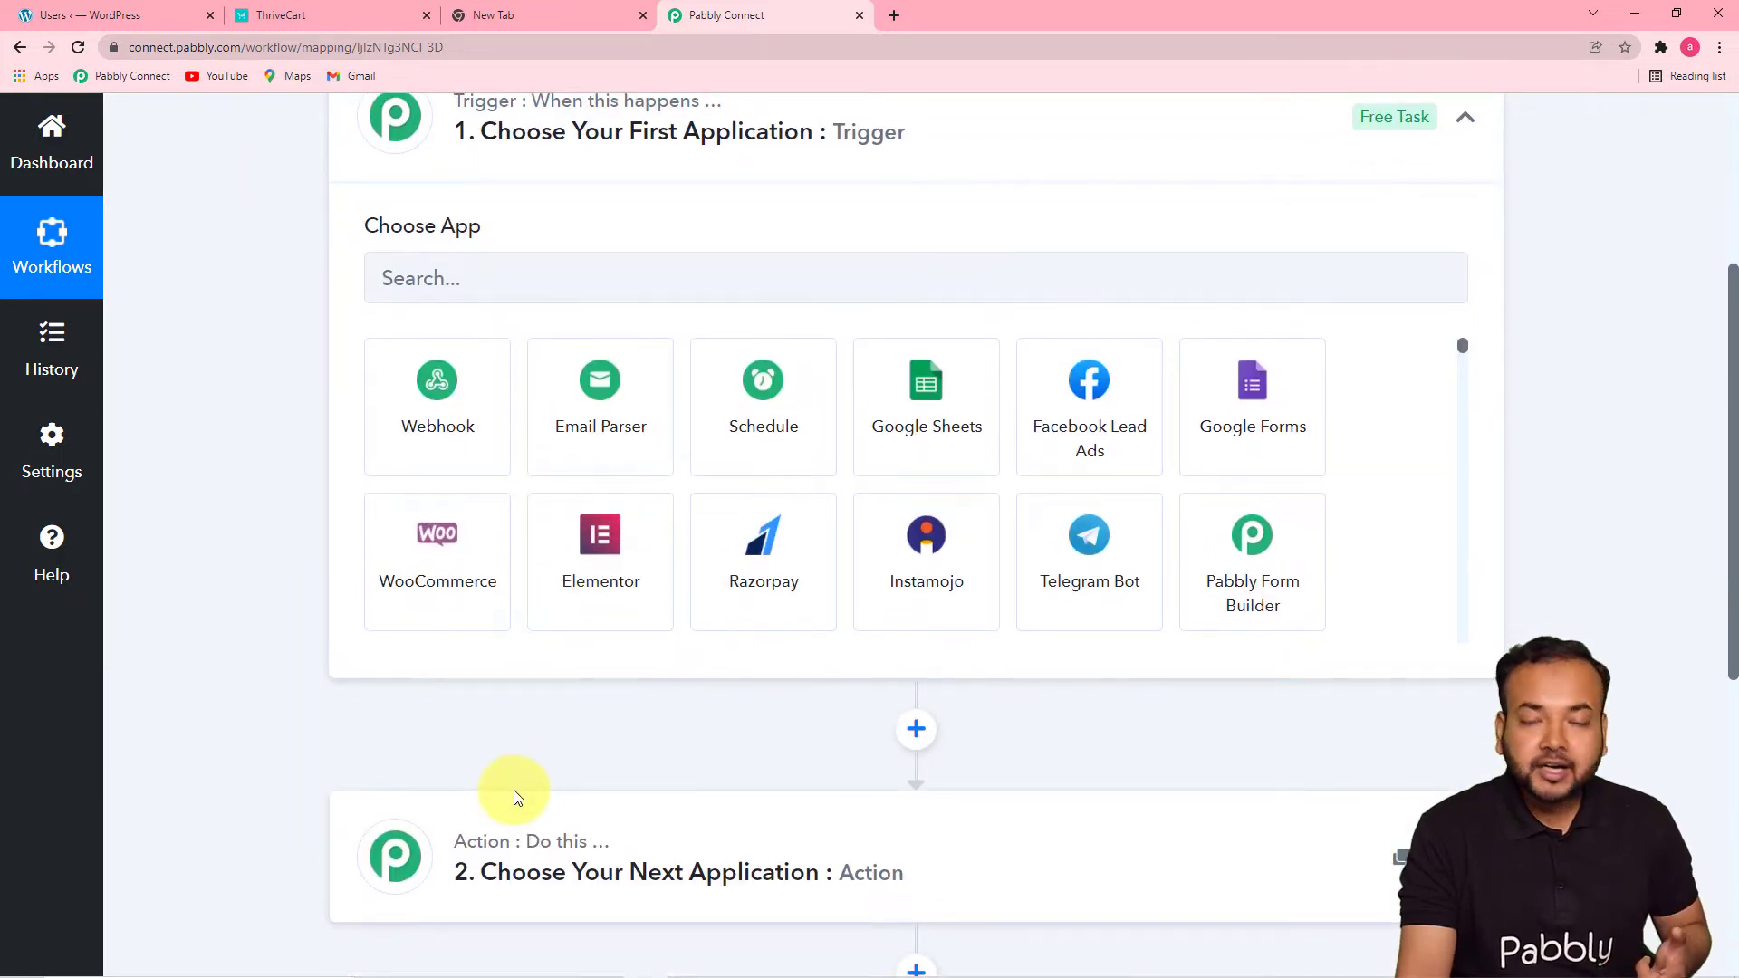
scroll(514, 789, up, 4)
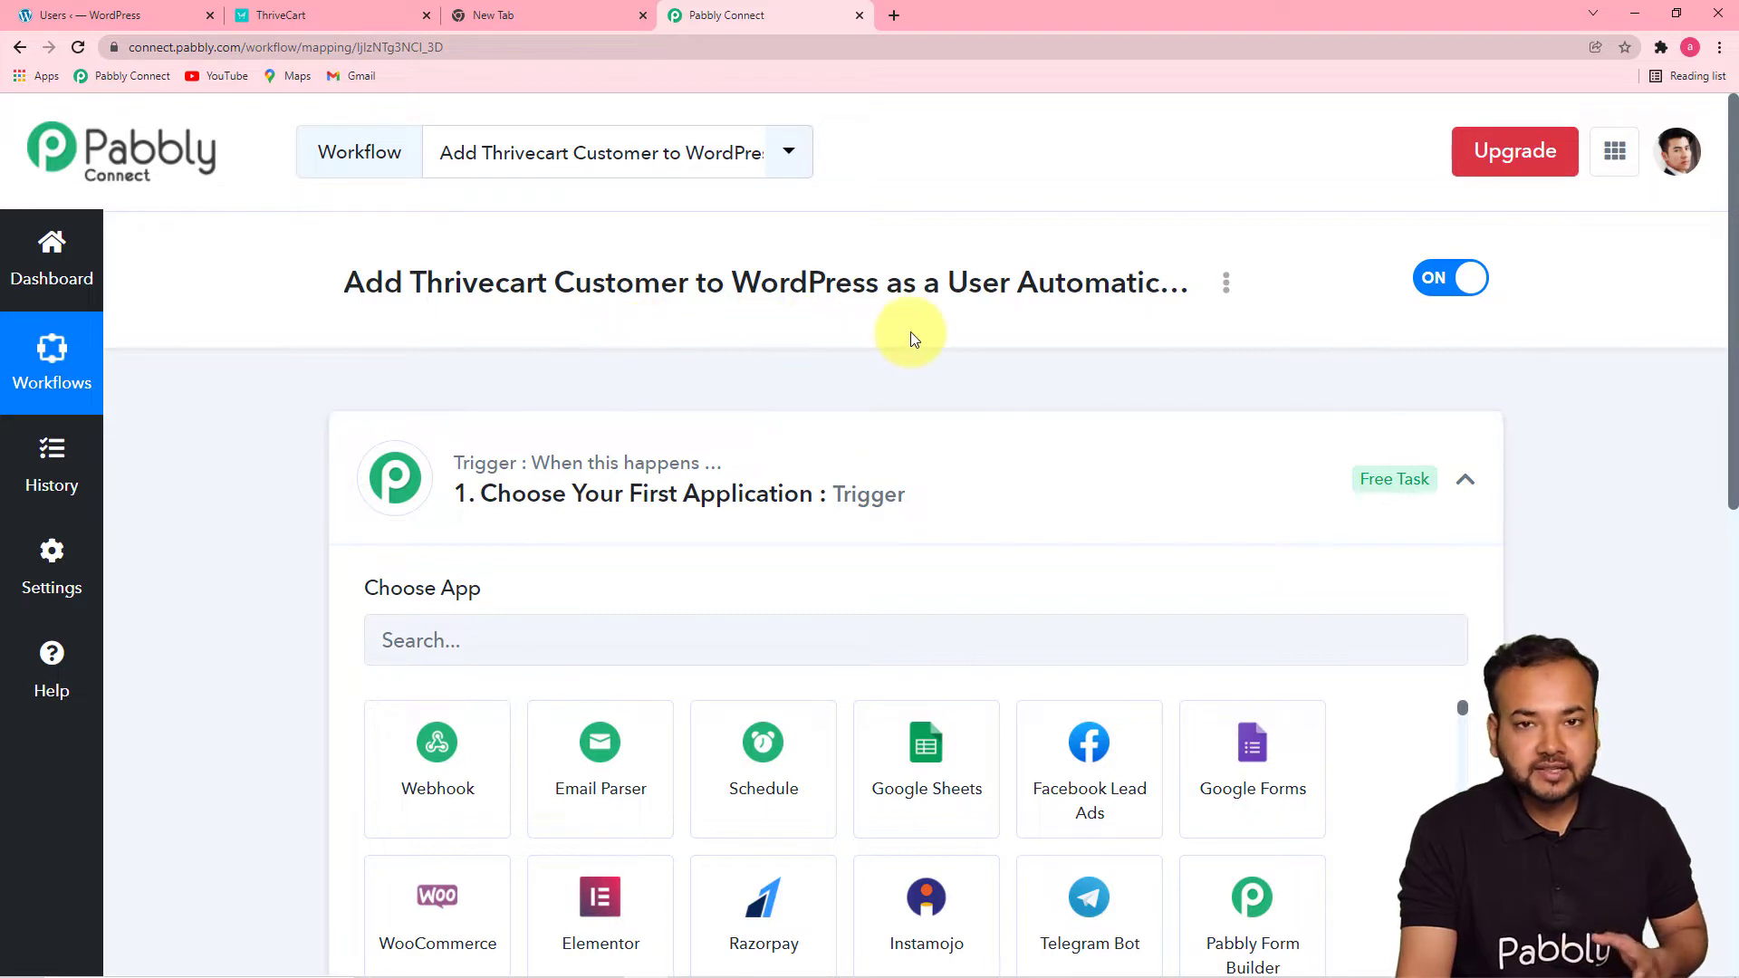
scroll(796, 390, down, 4)
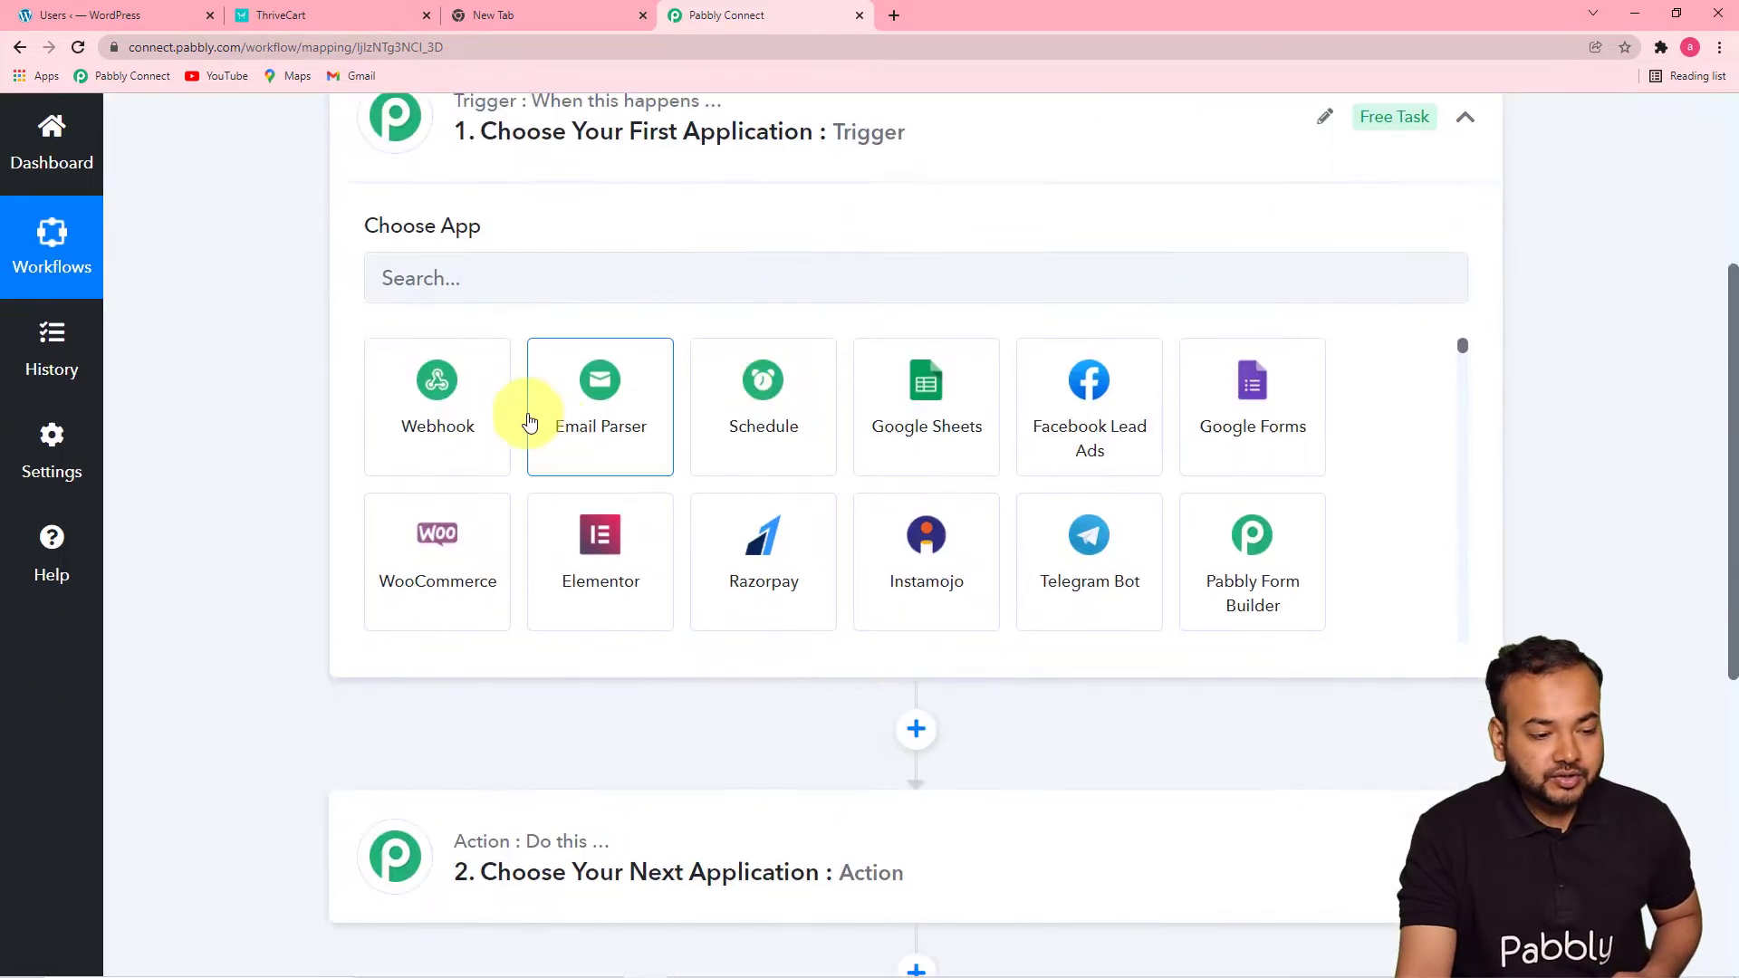
click(510, 286)
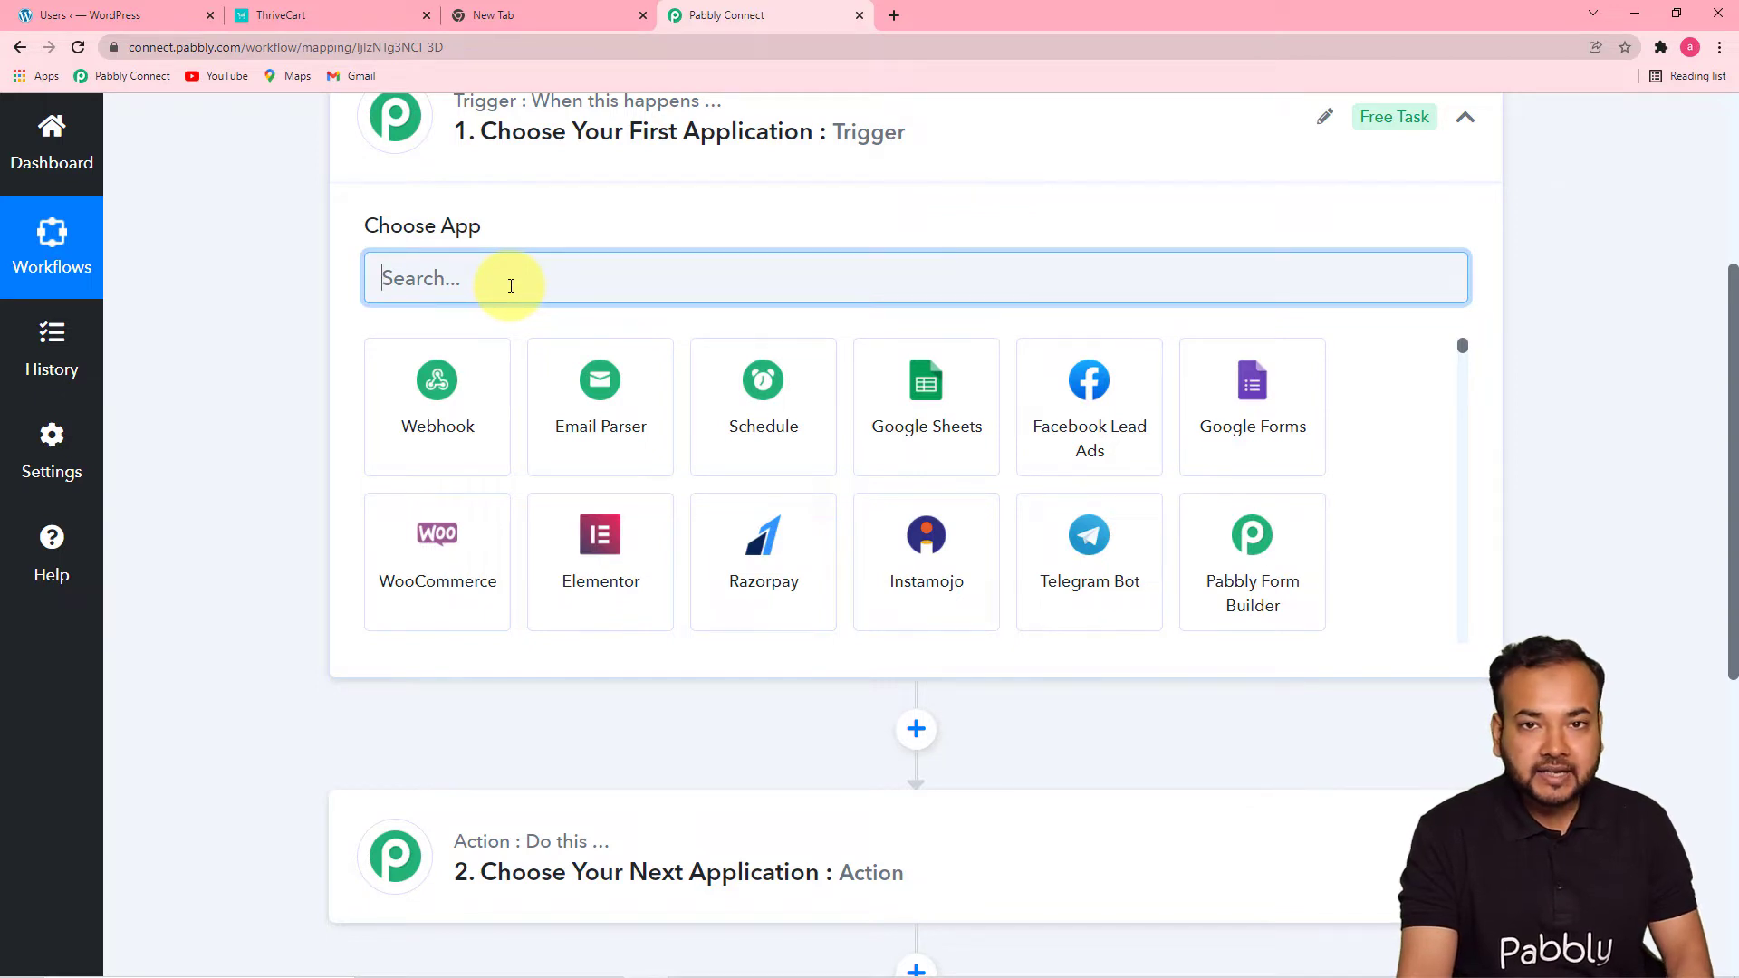
text(word)
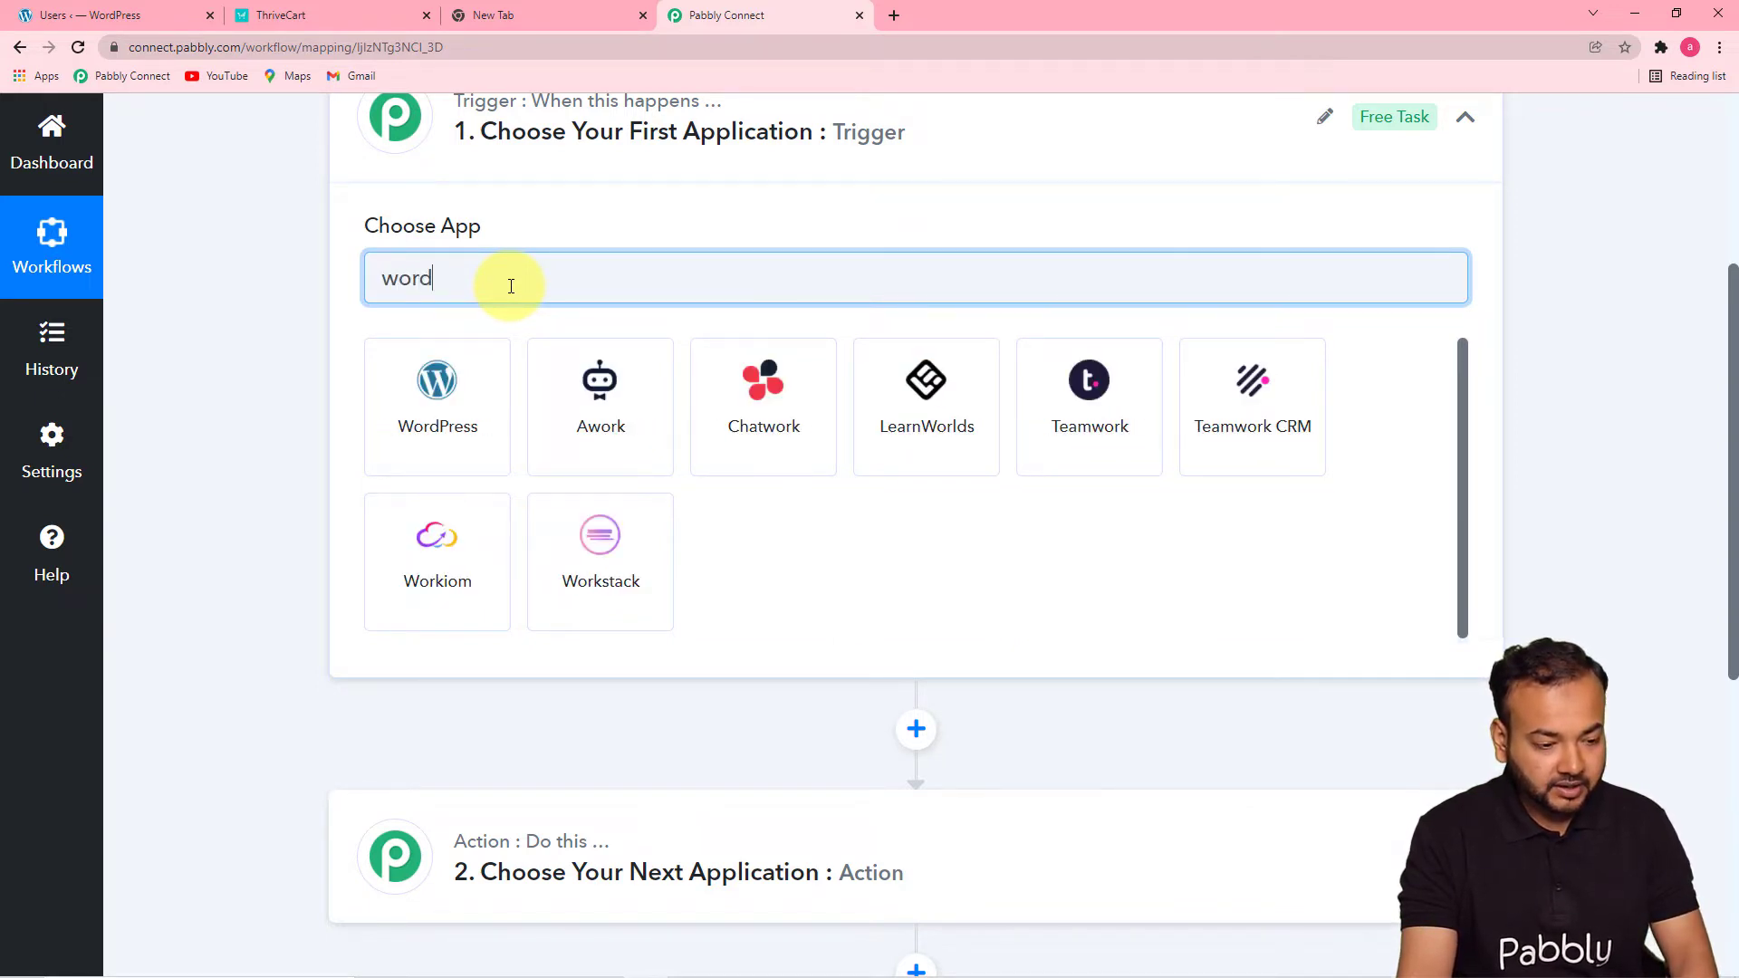
click(434, 412)
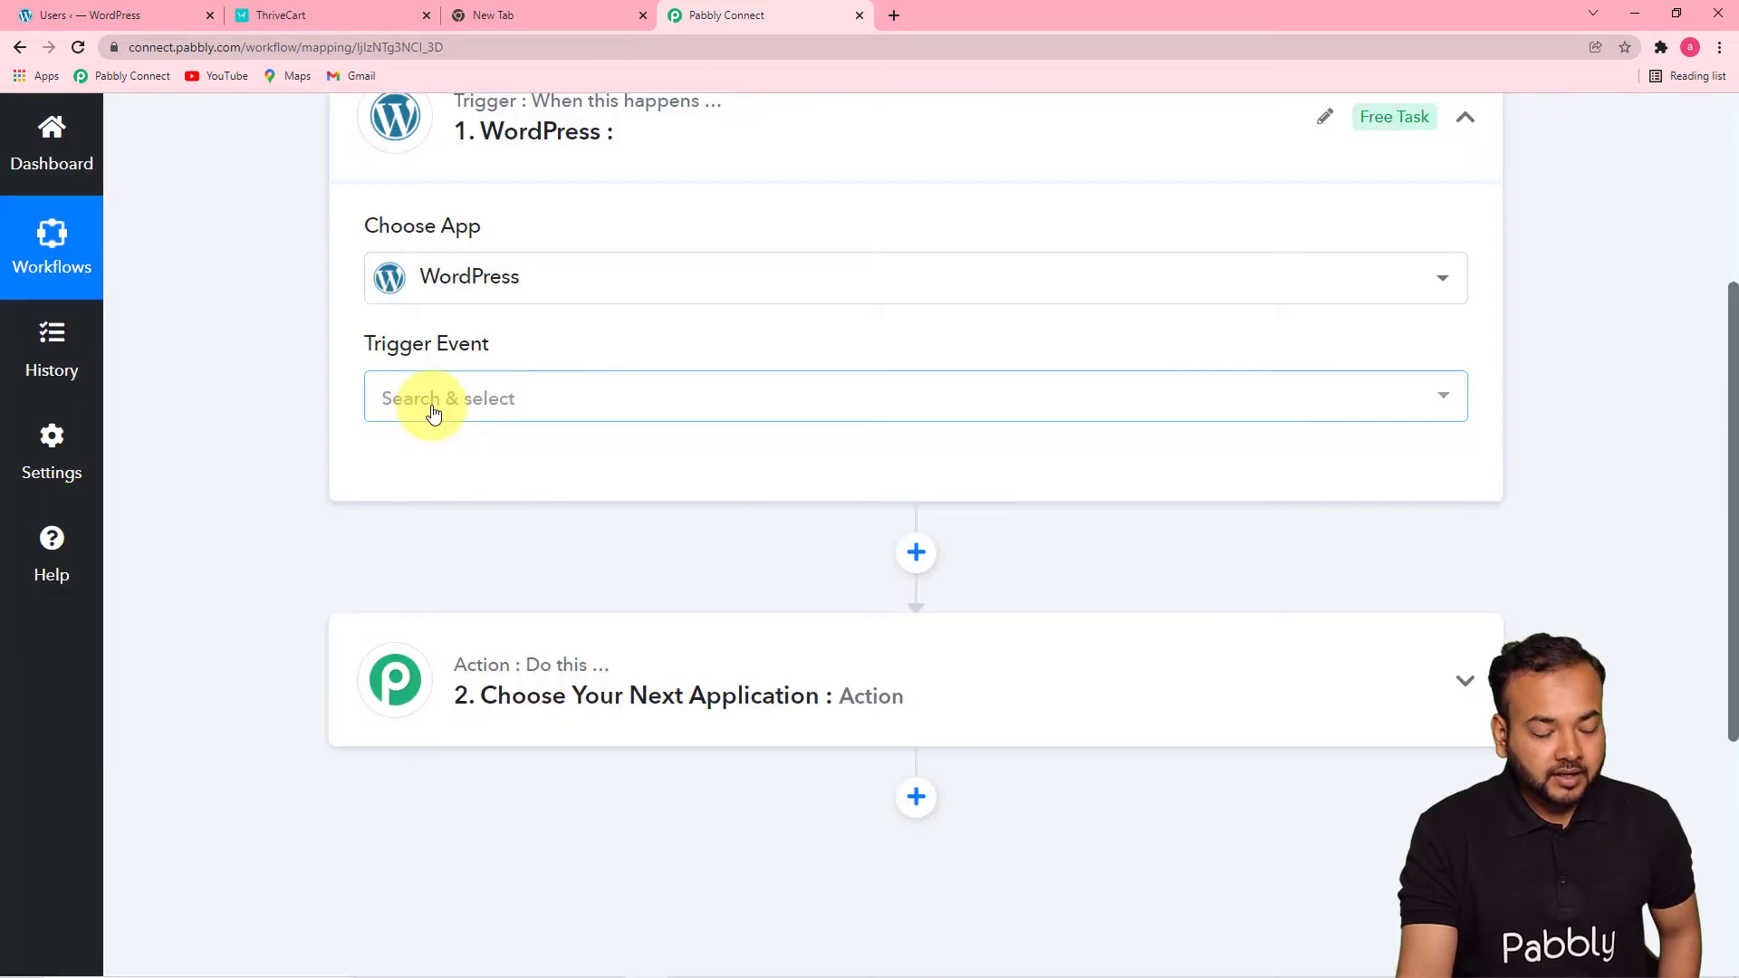
click(505, 406)
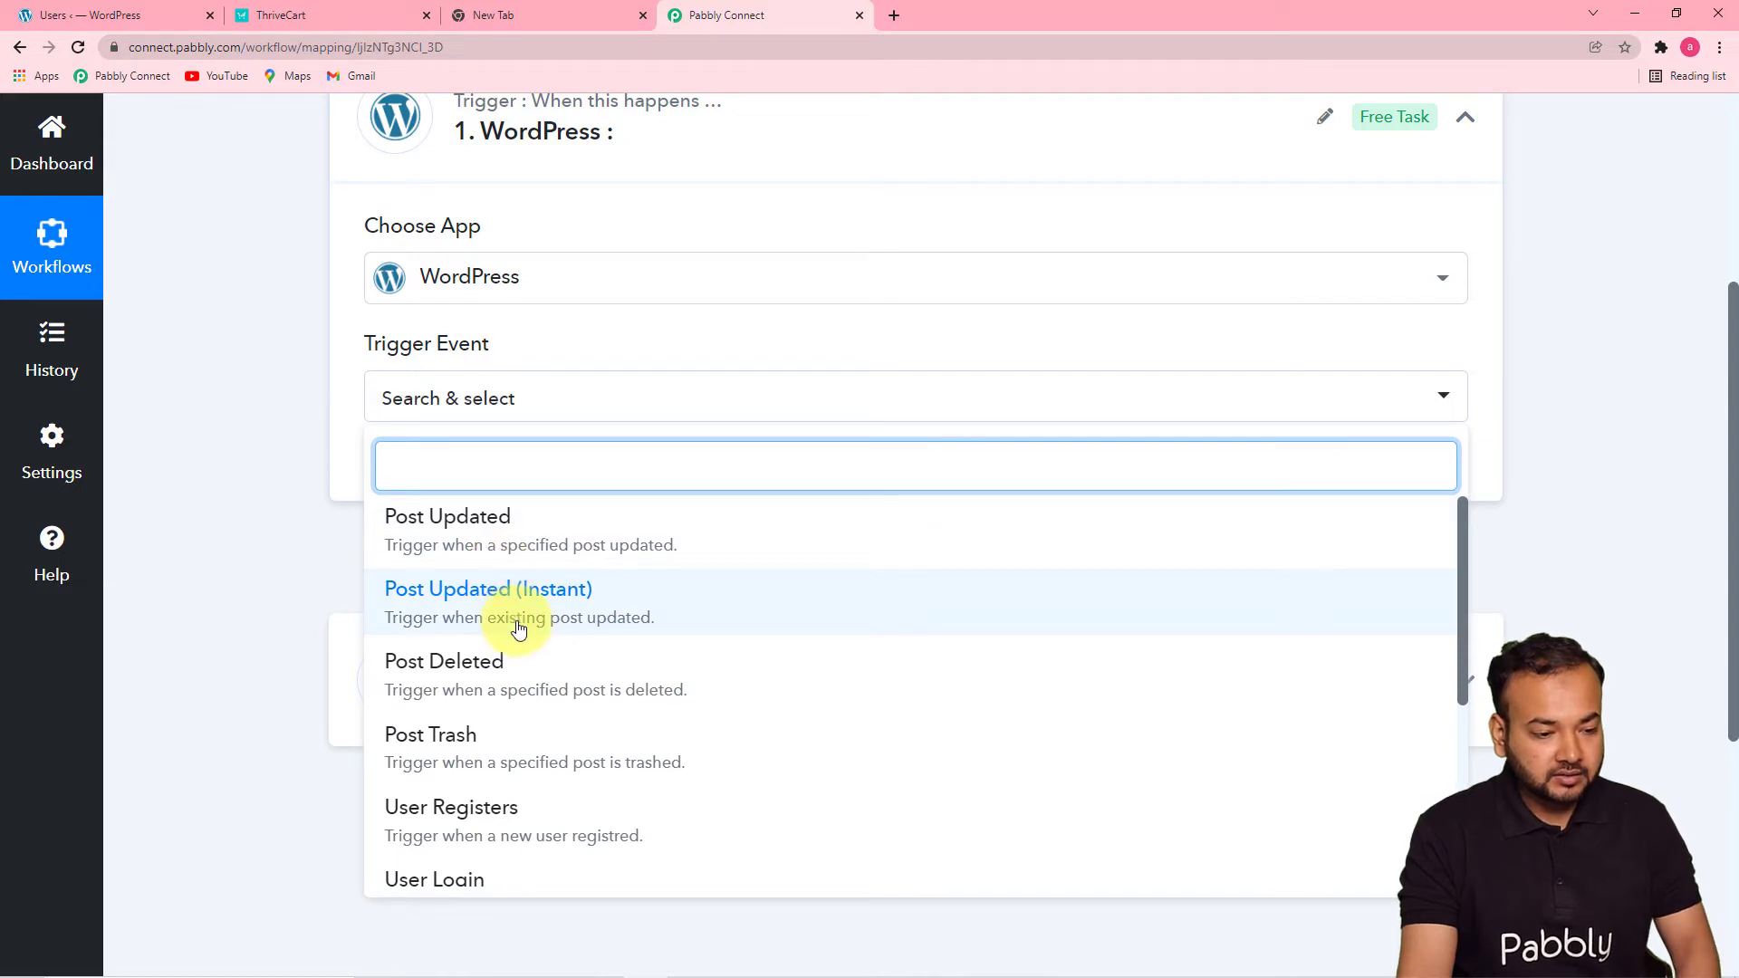
scroll(399, 388, up, 3)
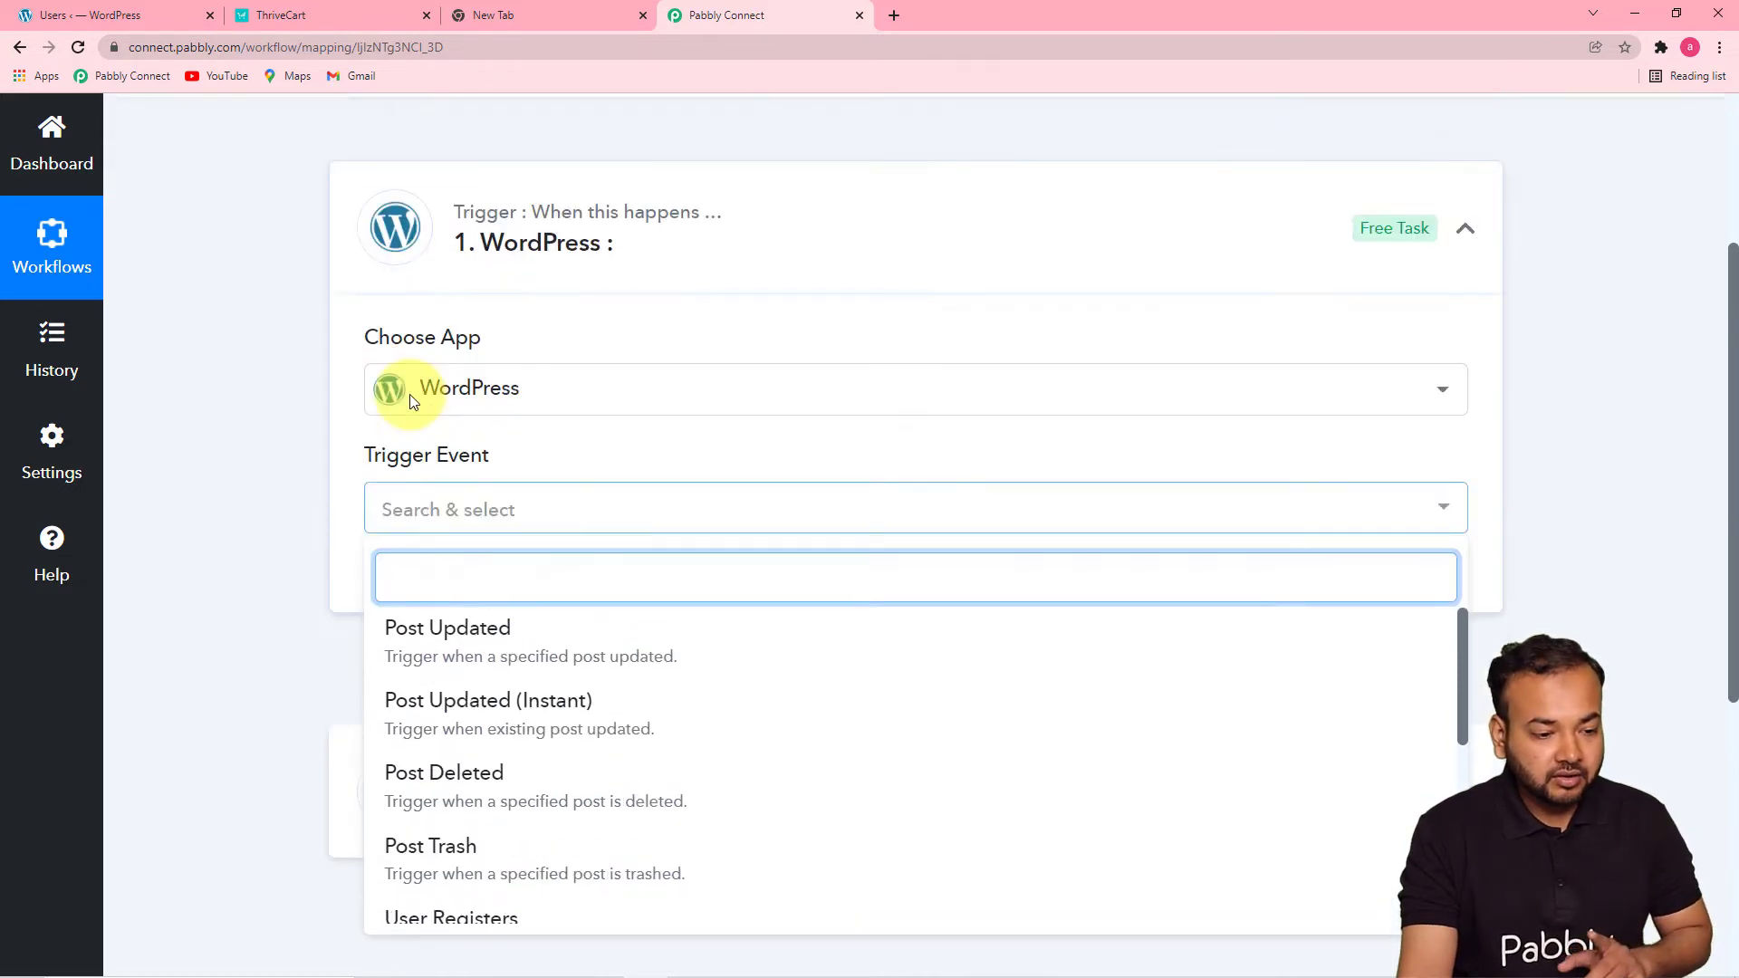
click(277, 547)
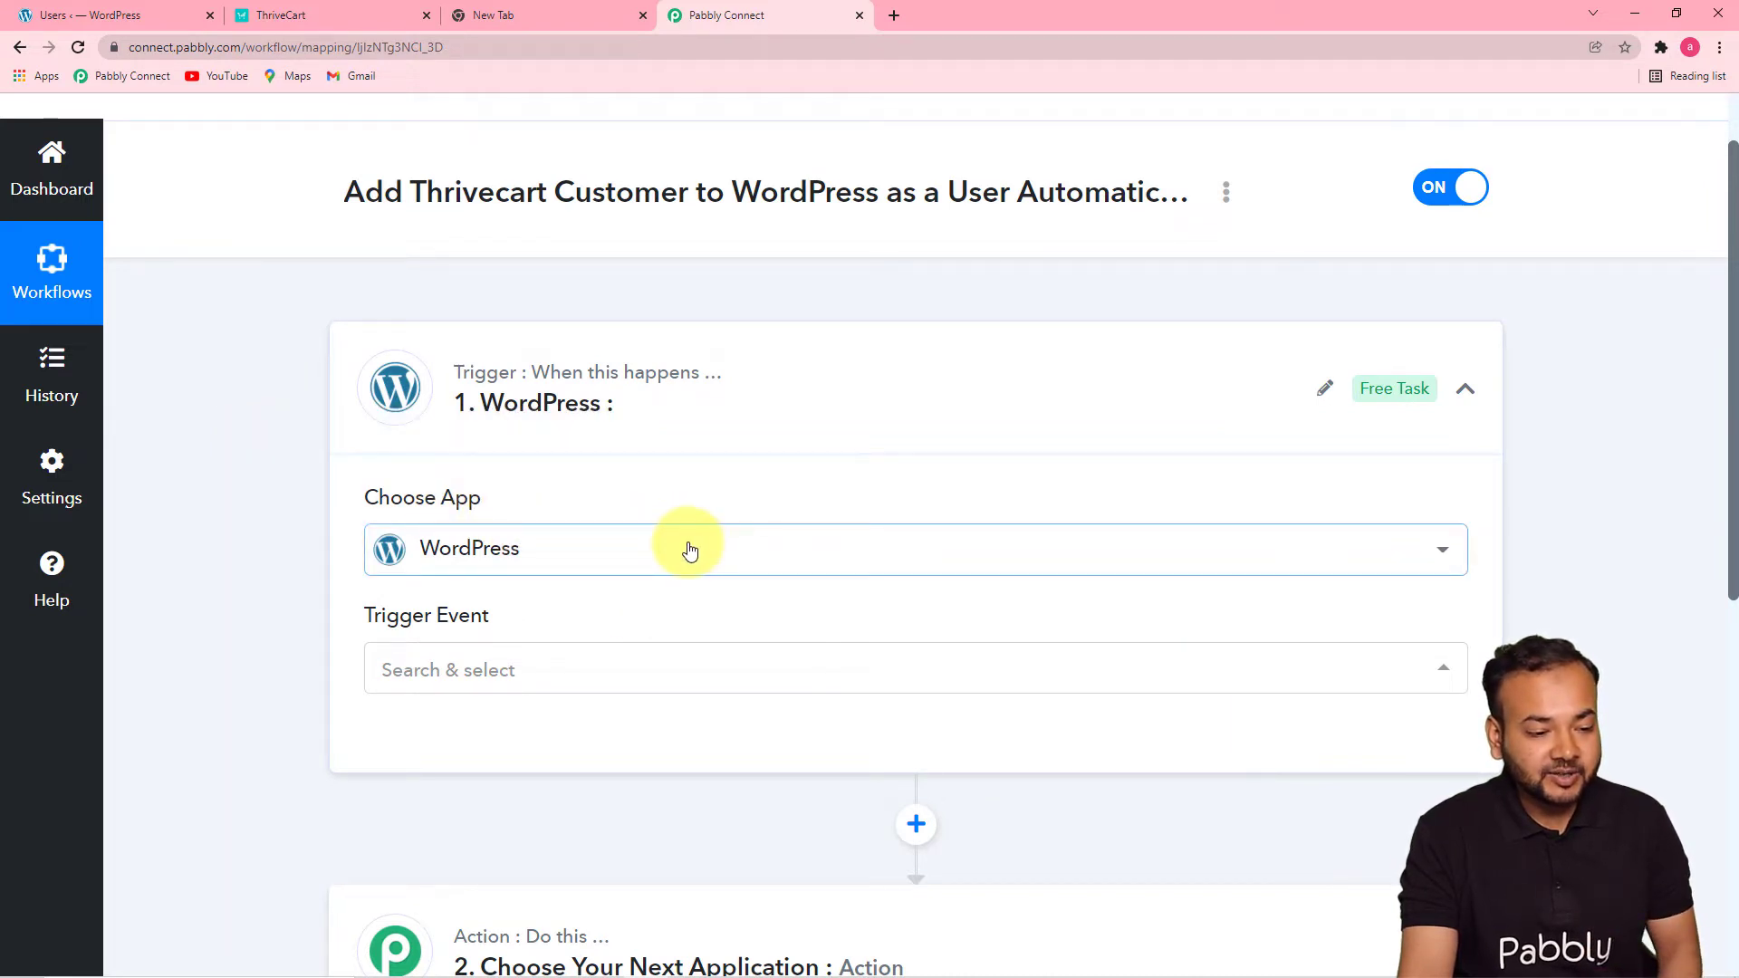
Set the workflow's trigger application to ThriveCart.
scroll(669, 553, down, 1)
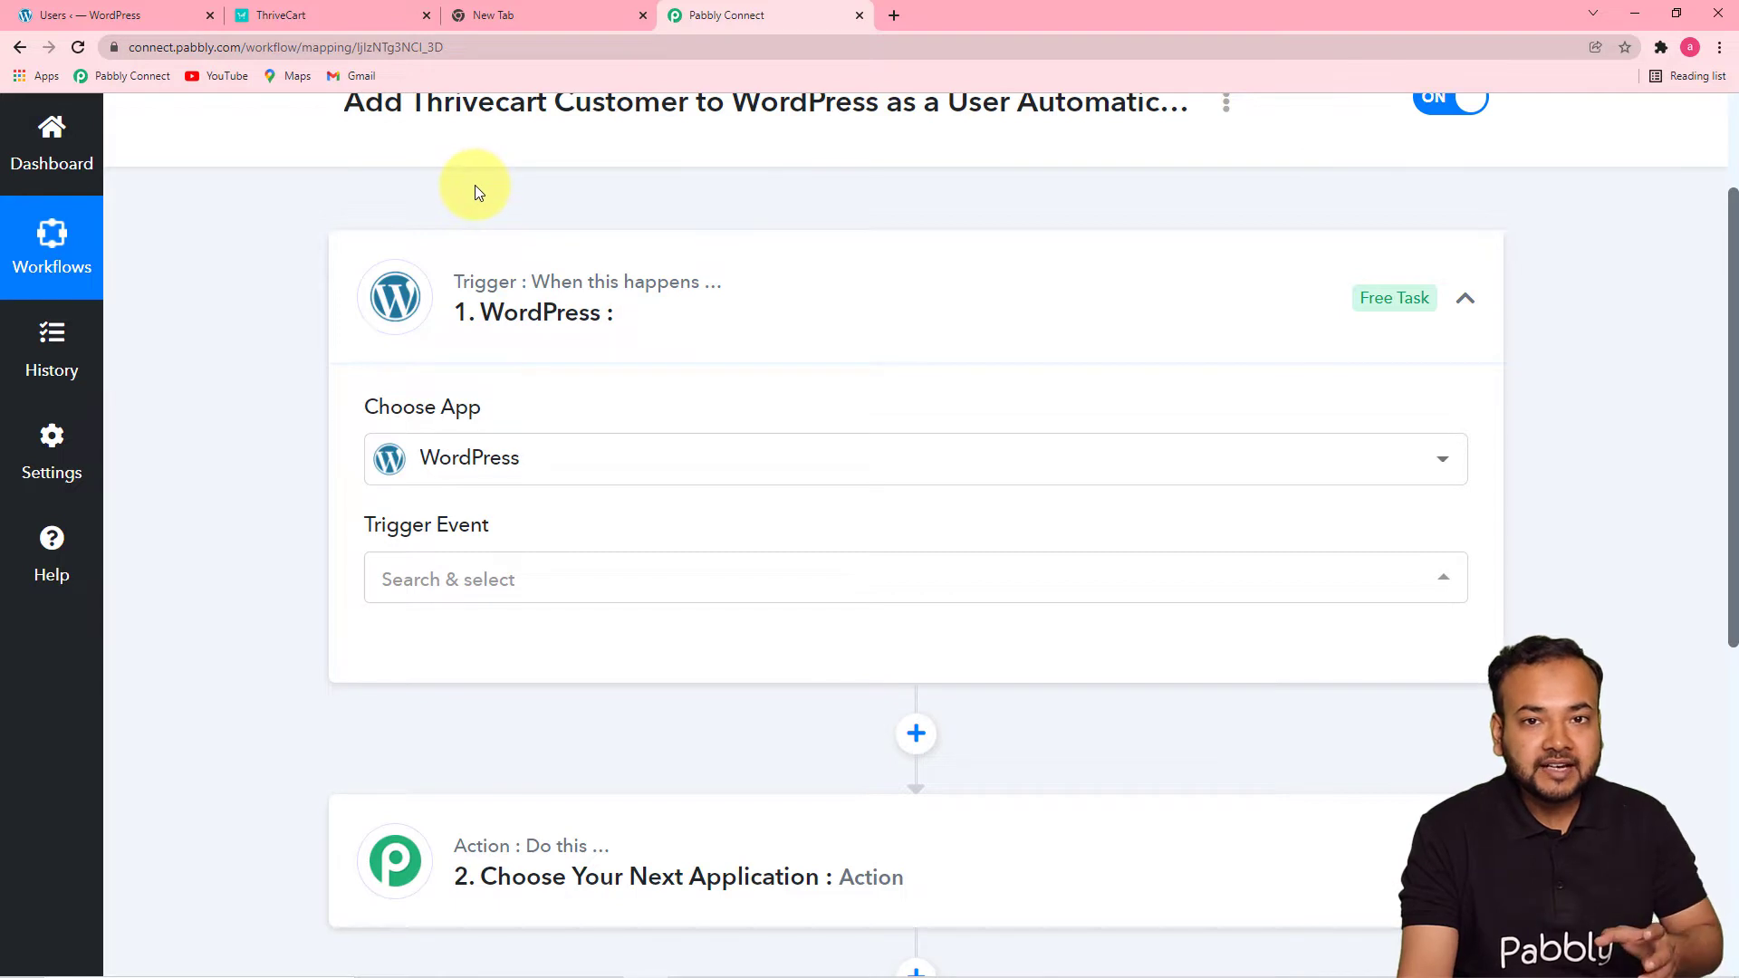
click(599, 463)
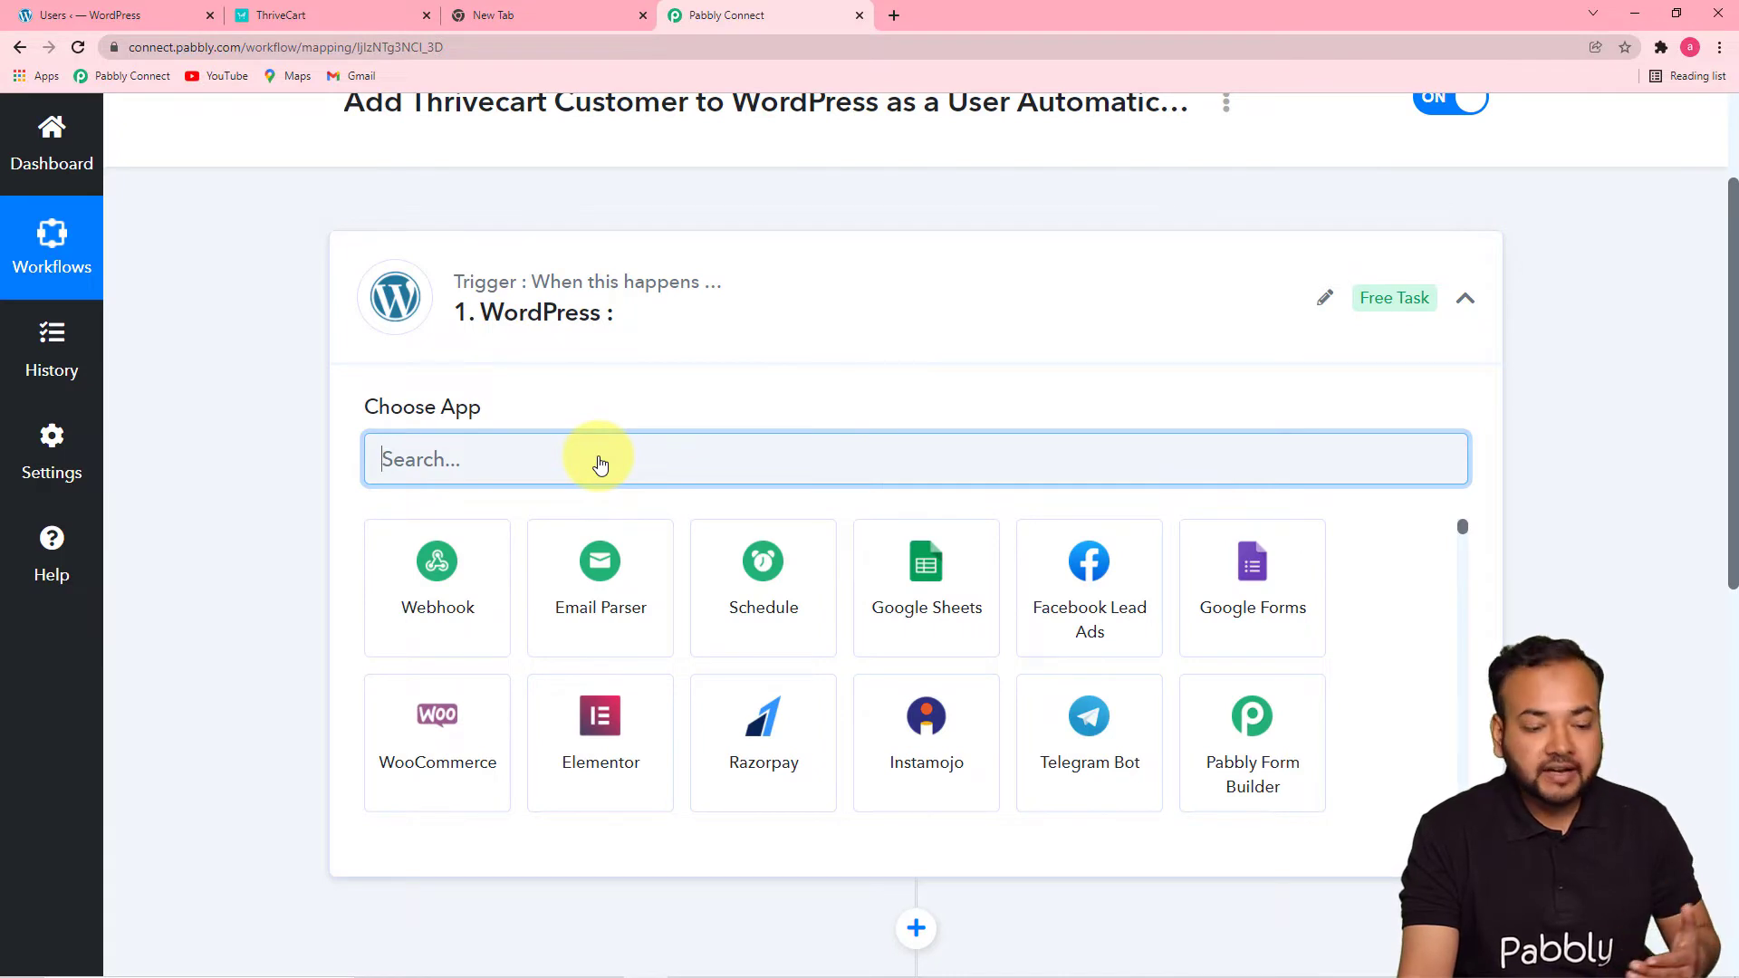
text(thr)
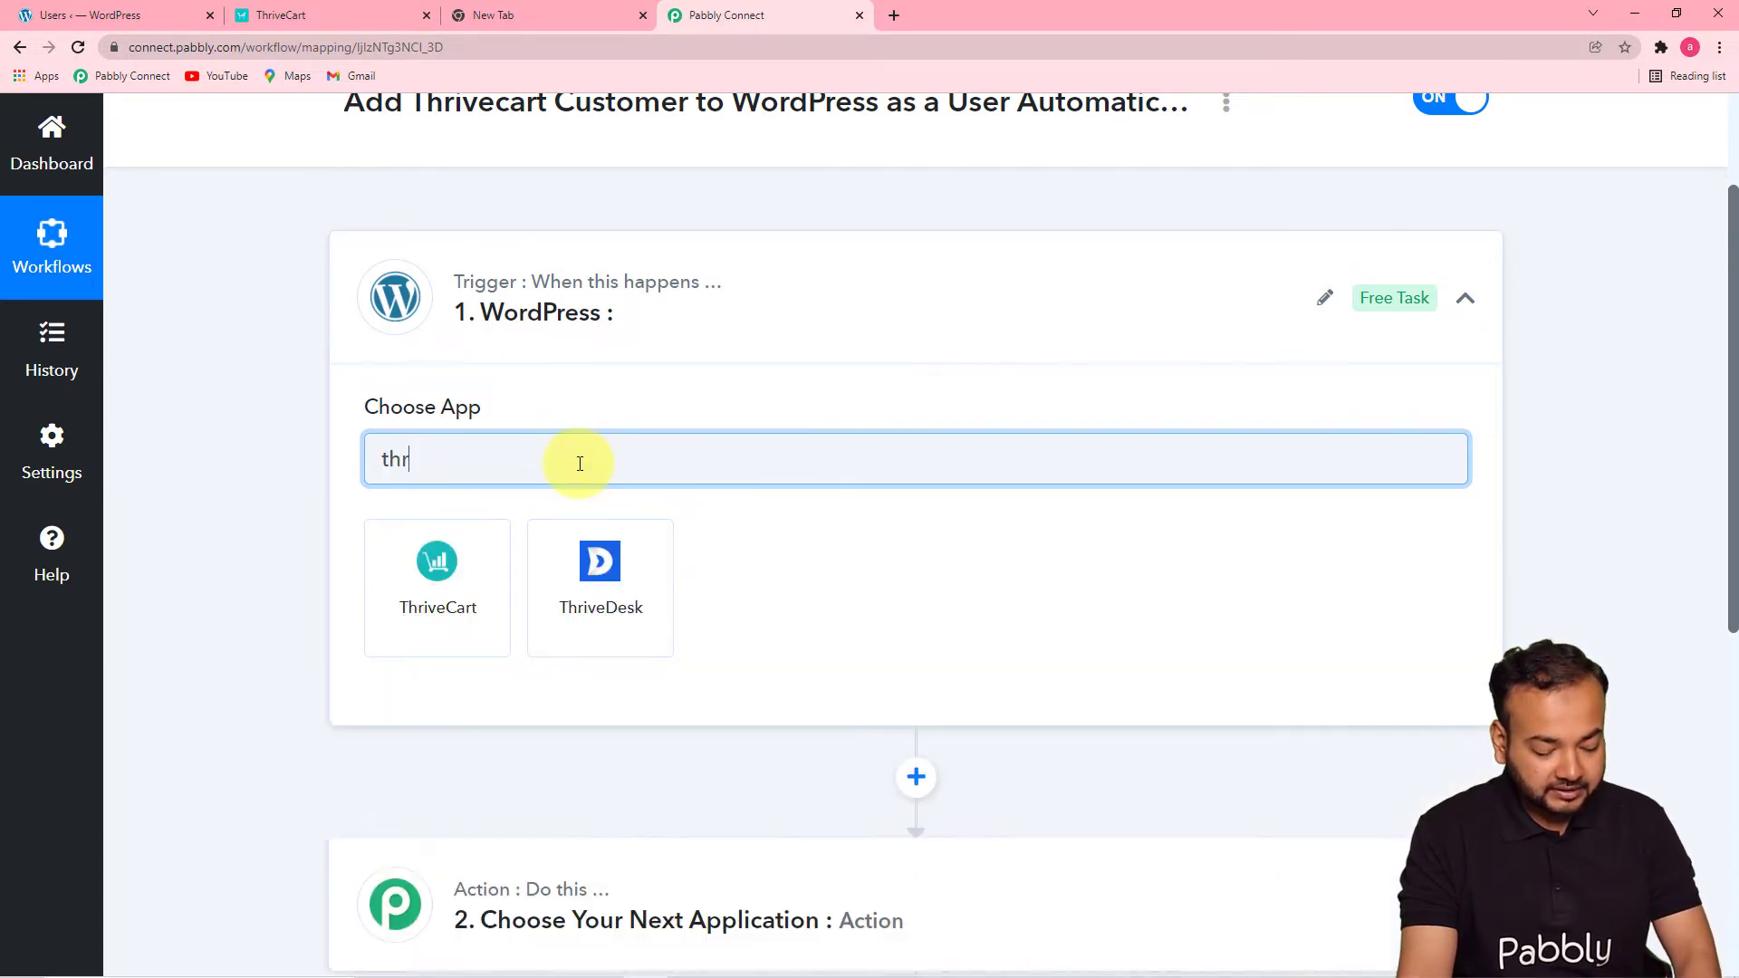
text(iu)
key(BackSpace)
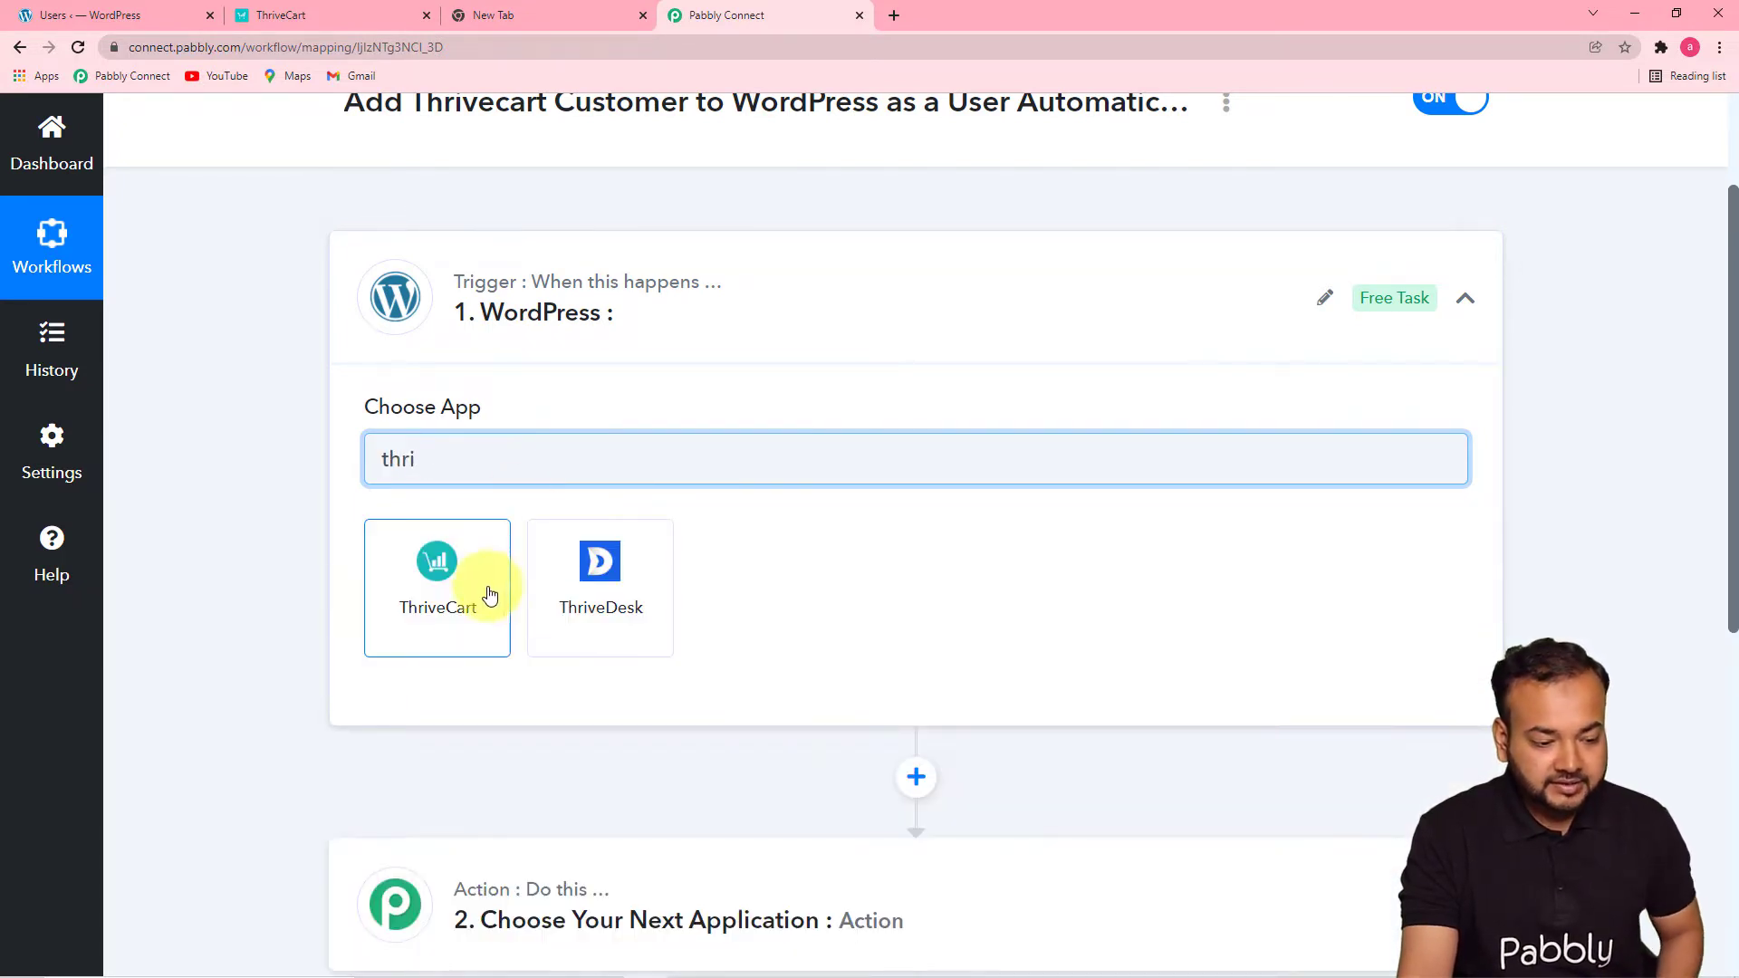
click(459, 598)
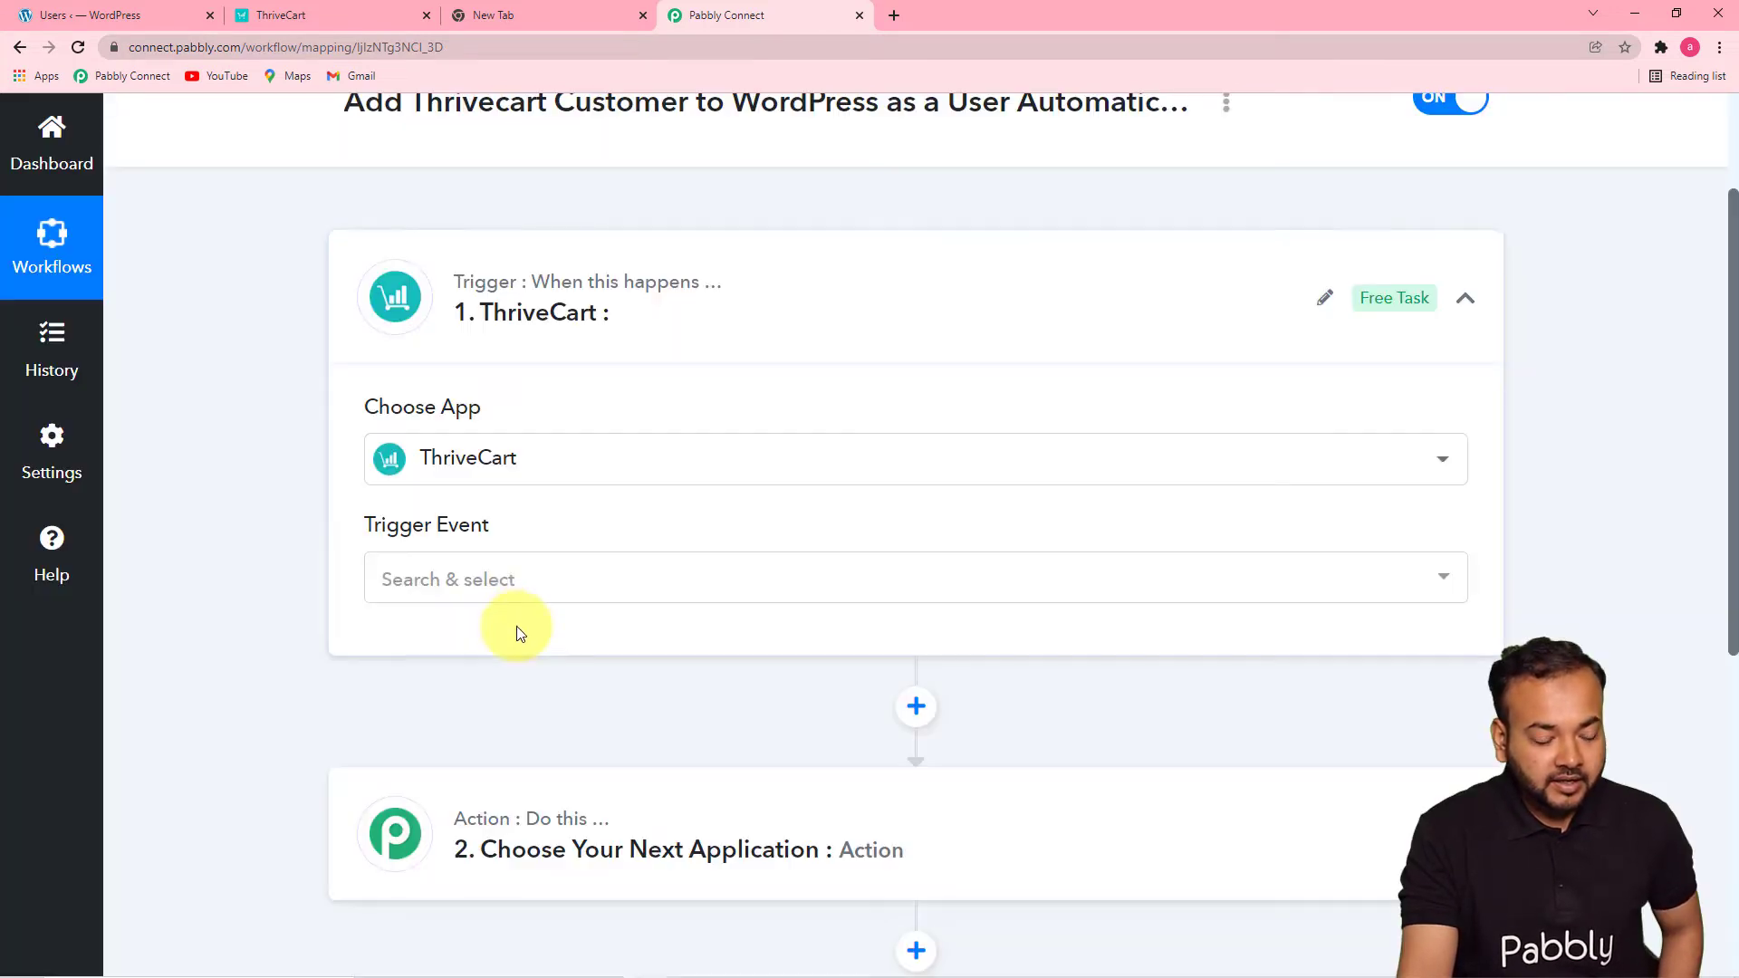
Set the trigger event to Product Purchase and start adding a new ThriveCart connection.
click(535, 590)
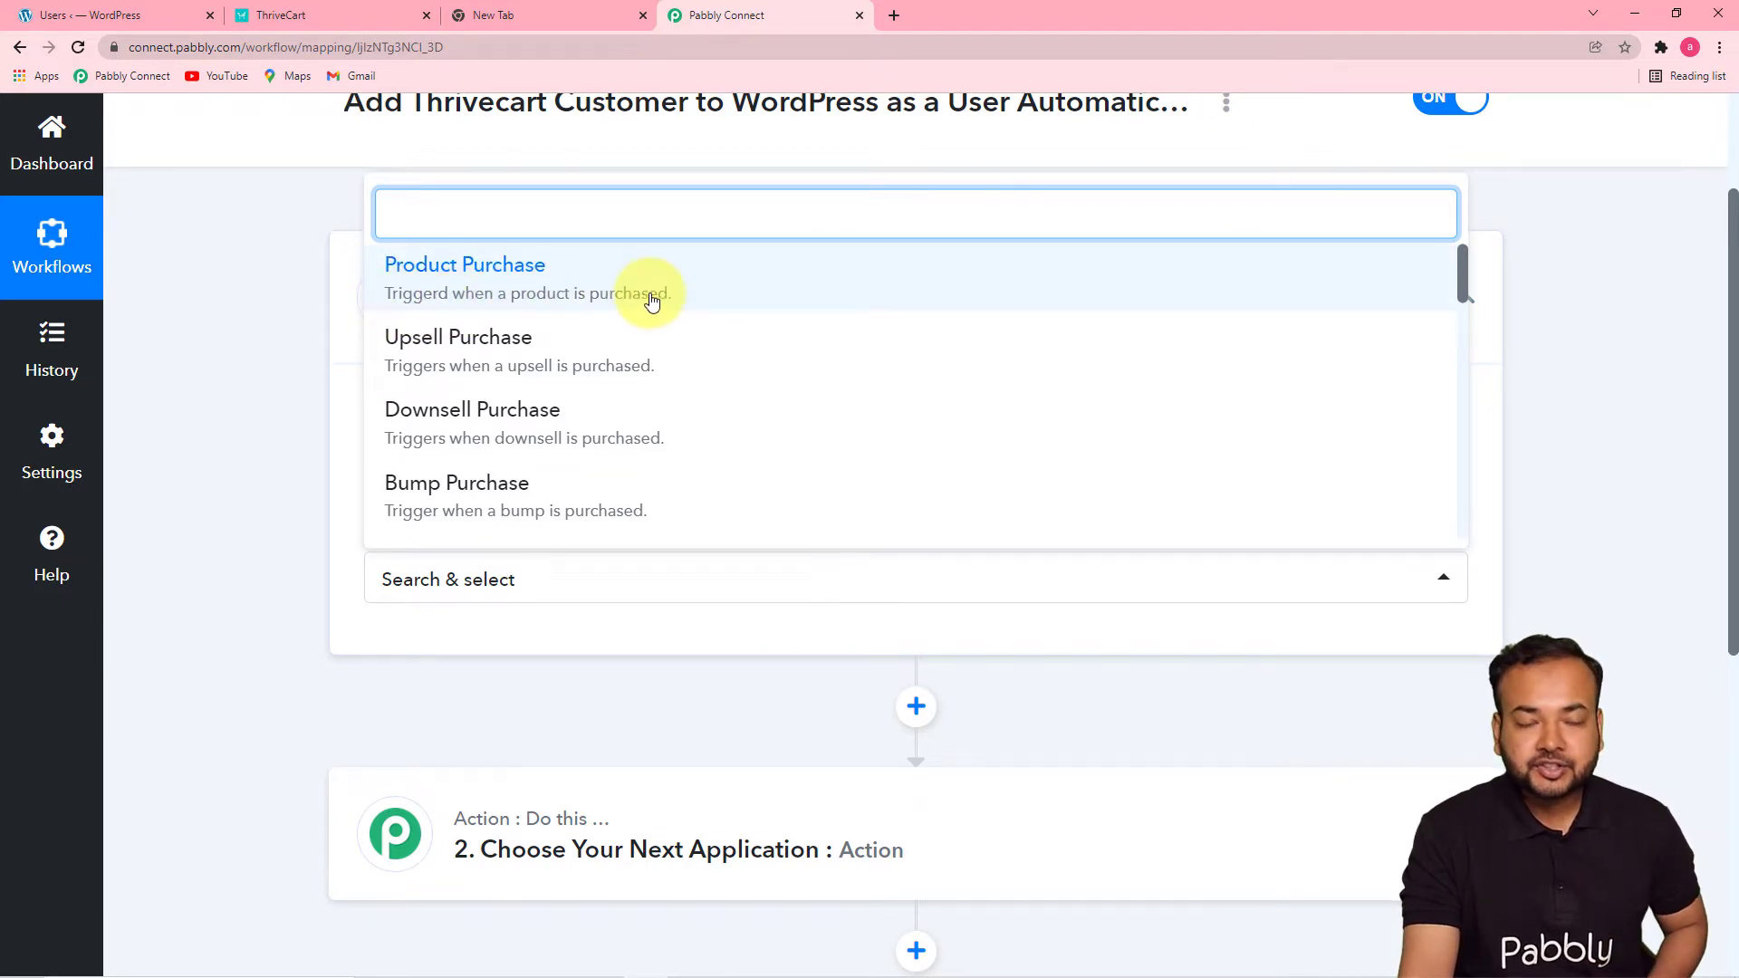
click(574, 285)
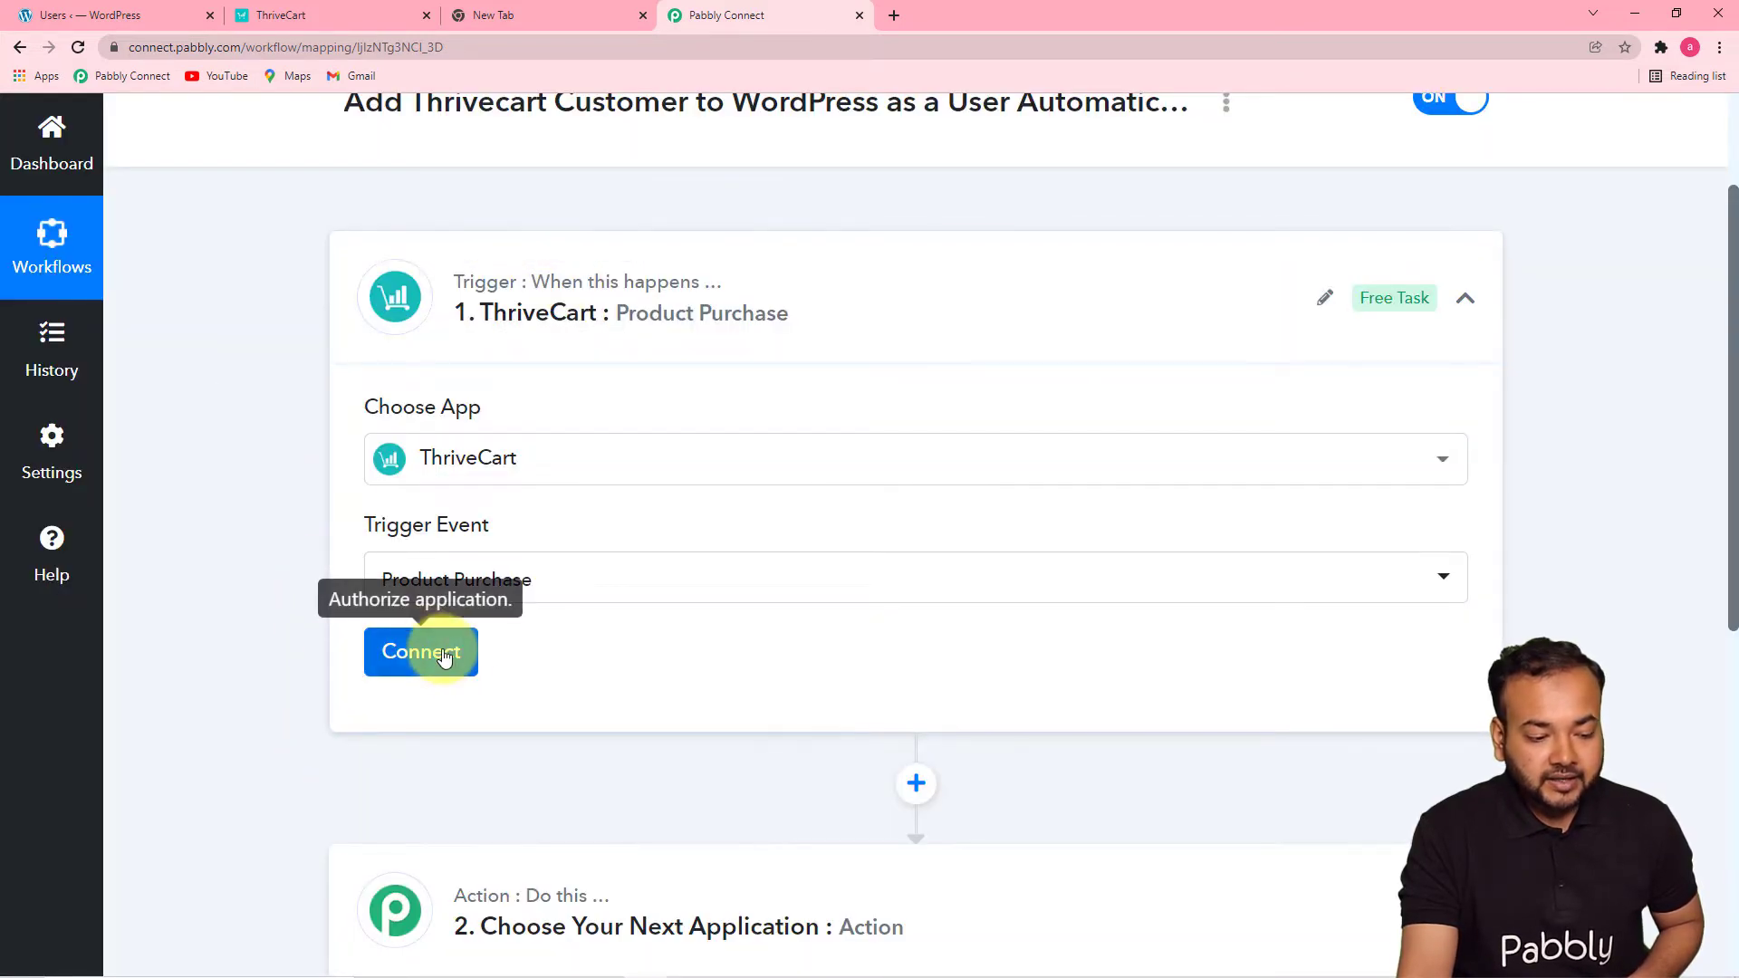
click(444, 654)
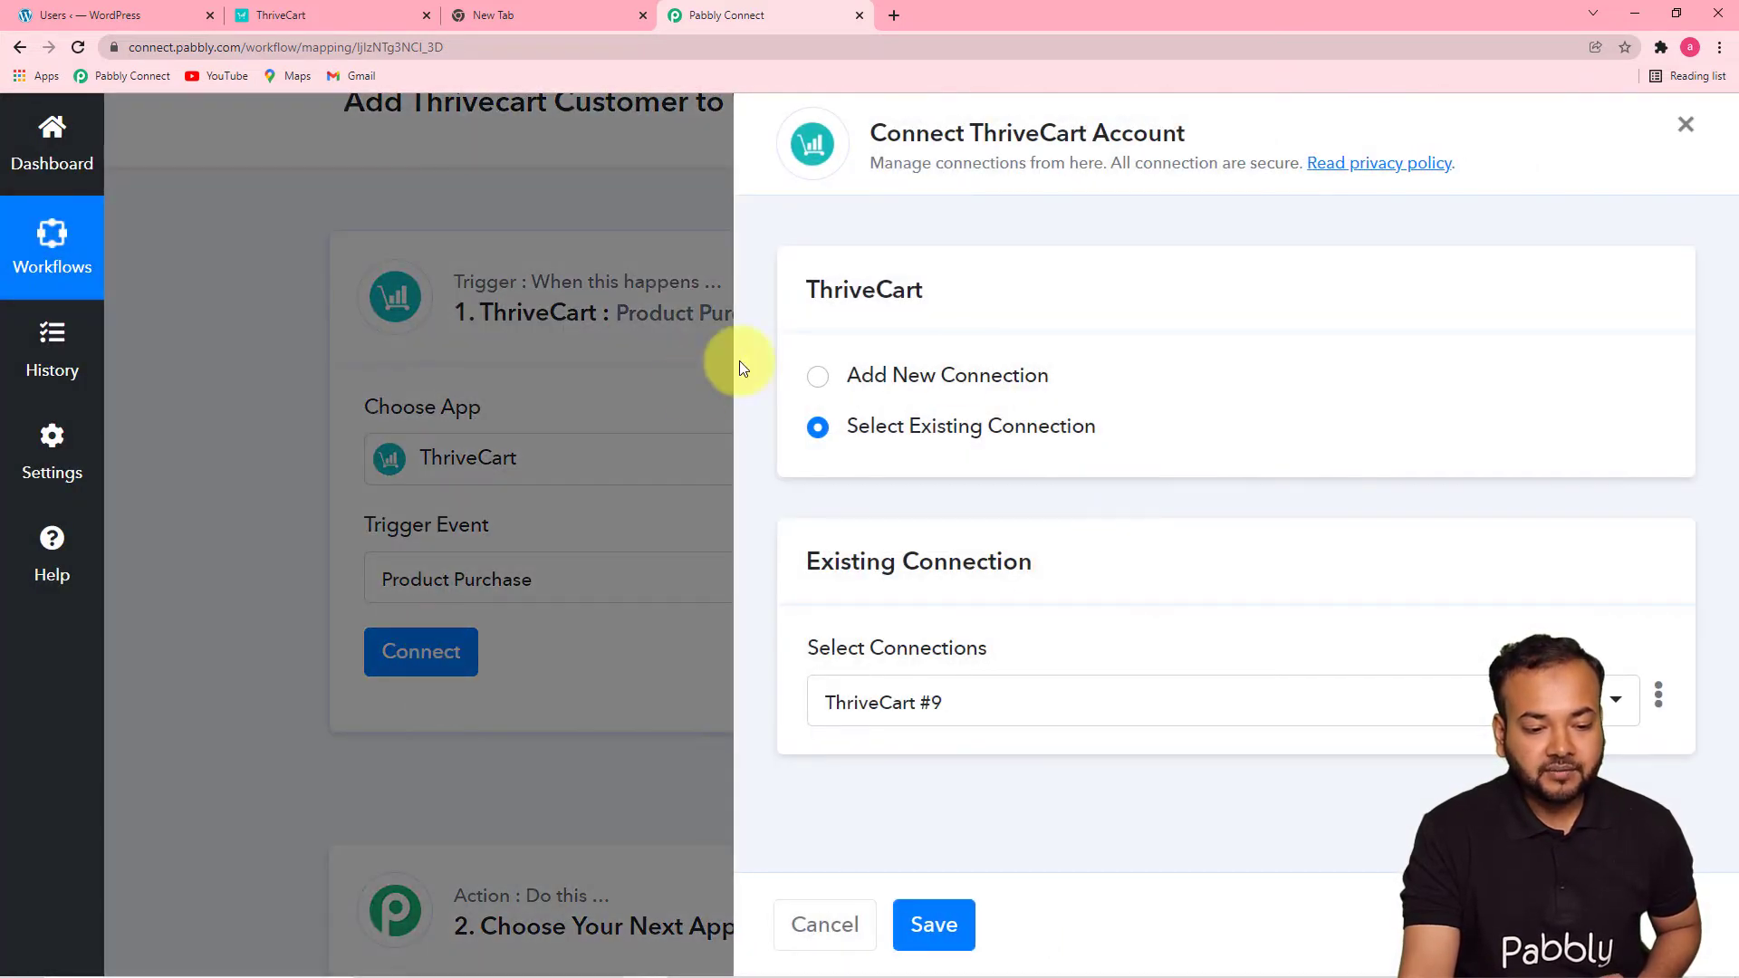
click(820, 377)
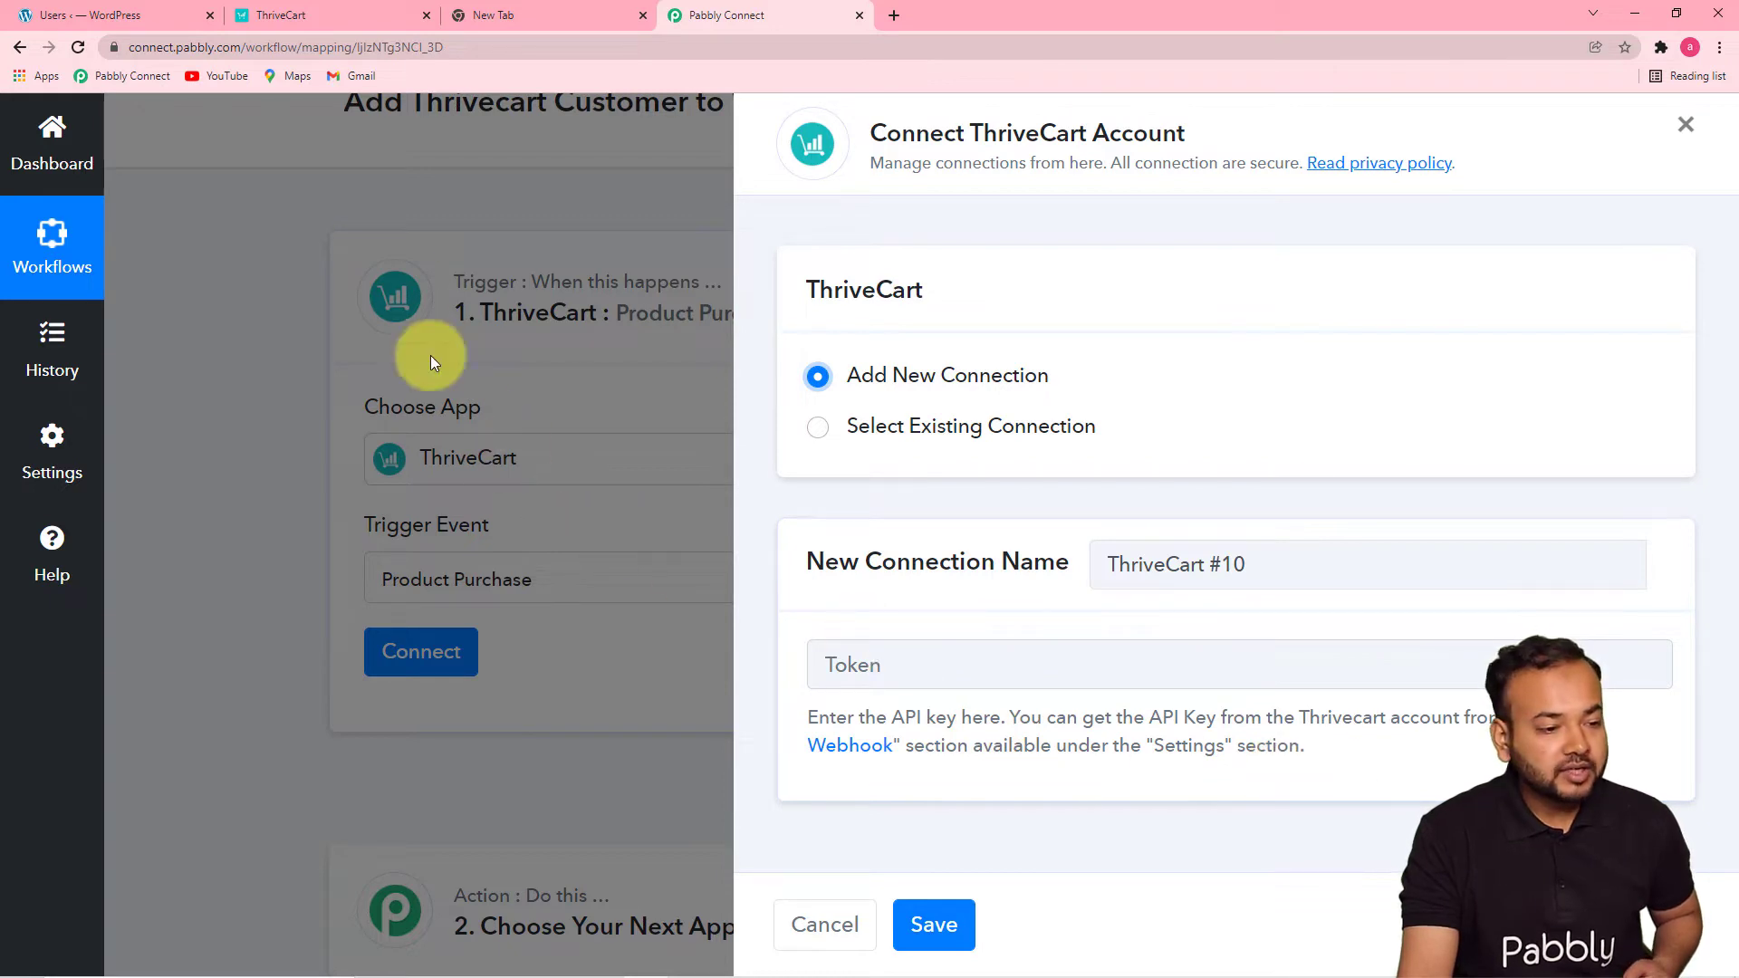
Switch to ThriveCart and open the API keys page within the account's API & webhooks settings.
click(339, 9)
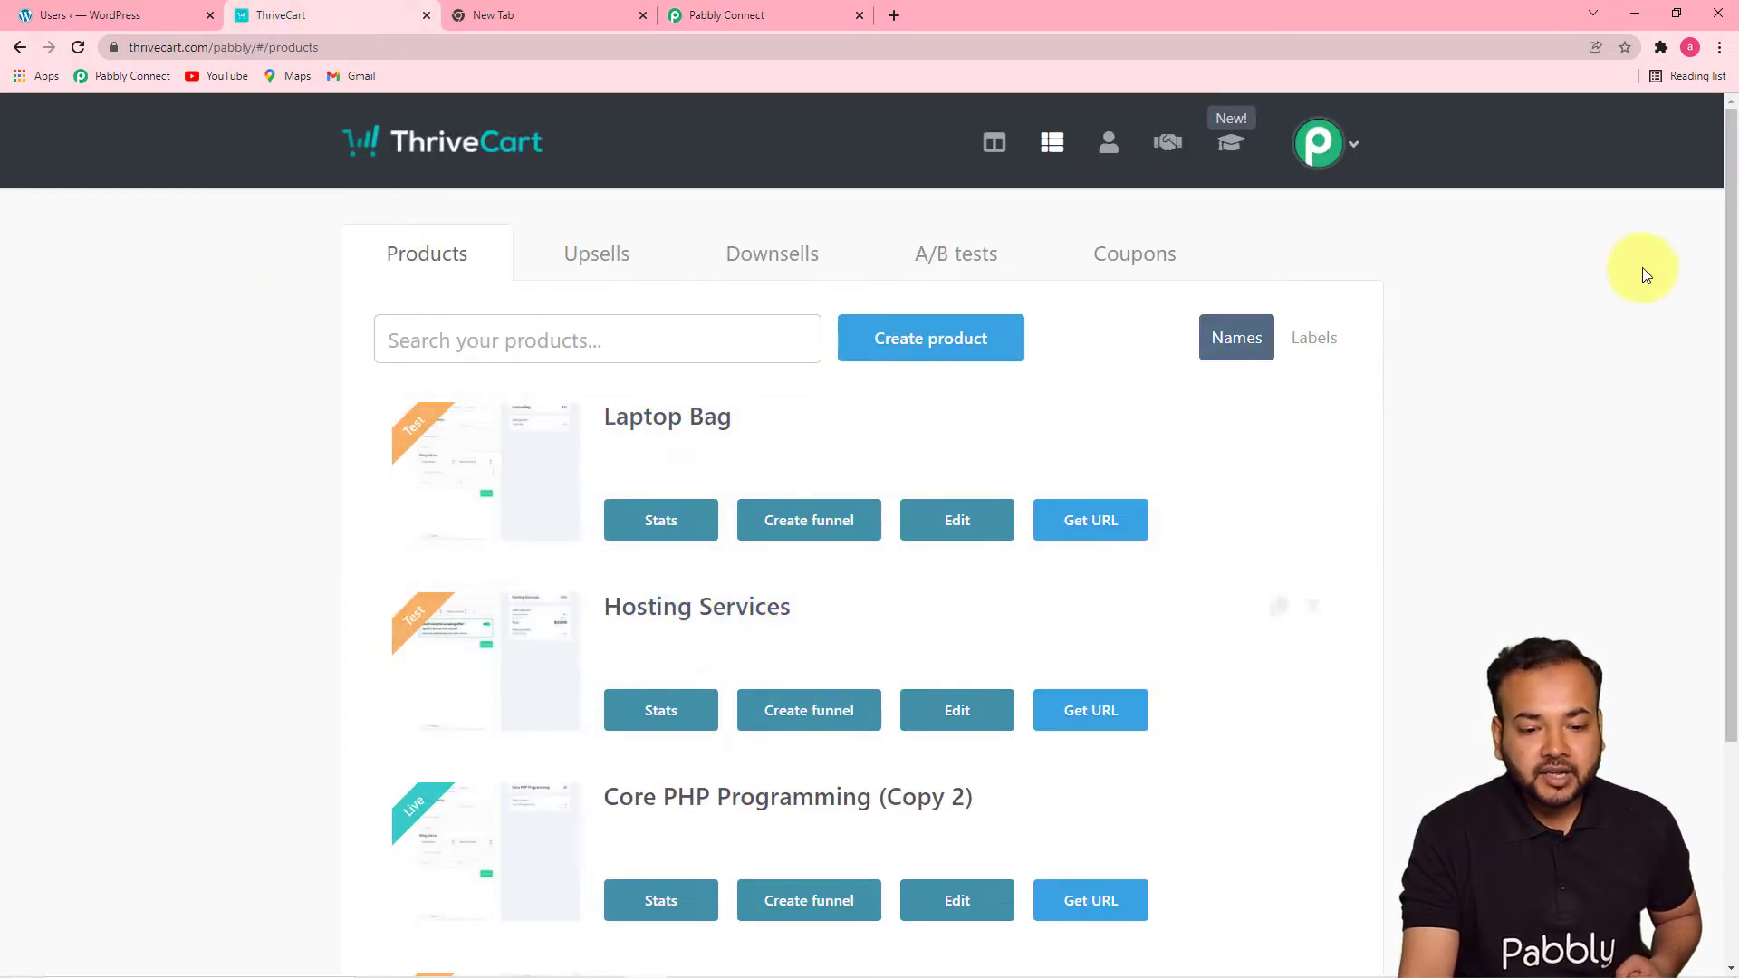
click(1324, 152)
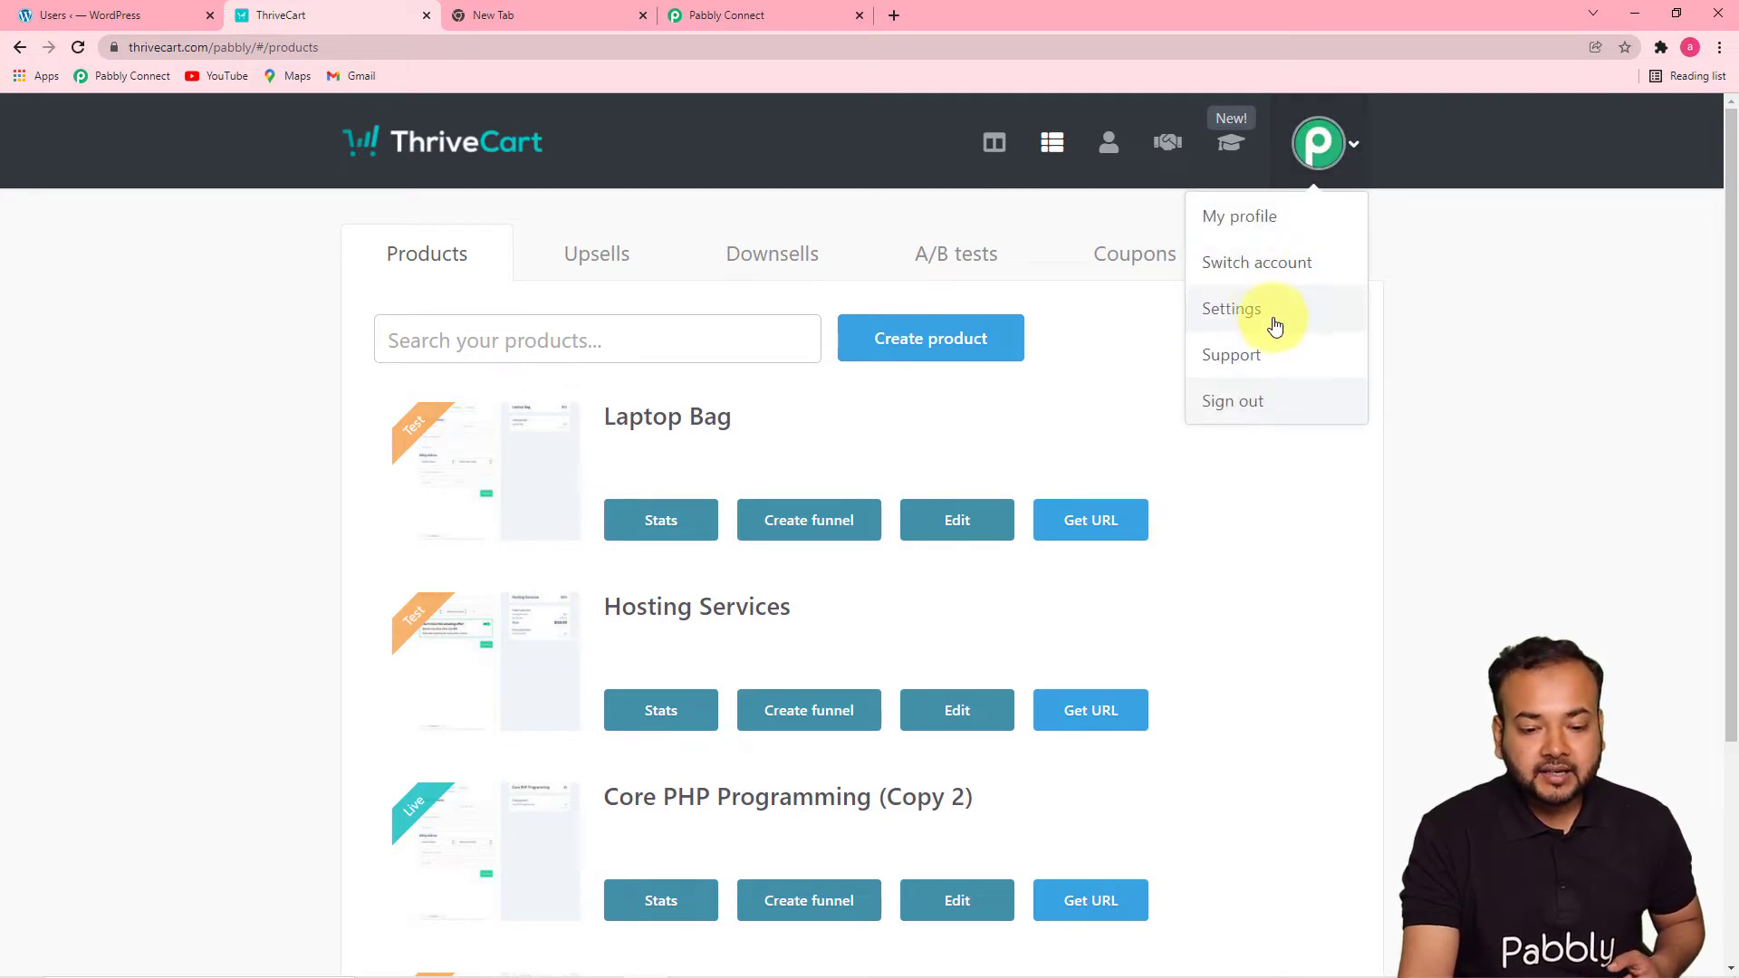
click(1242, 311)
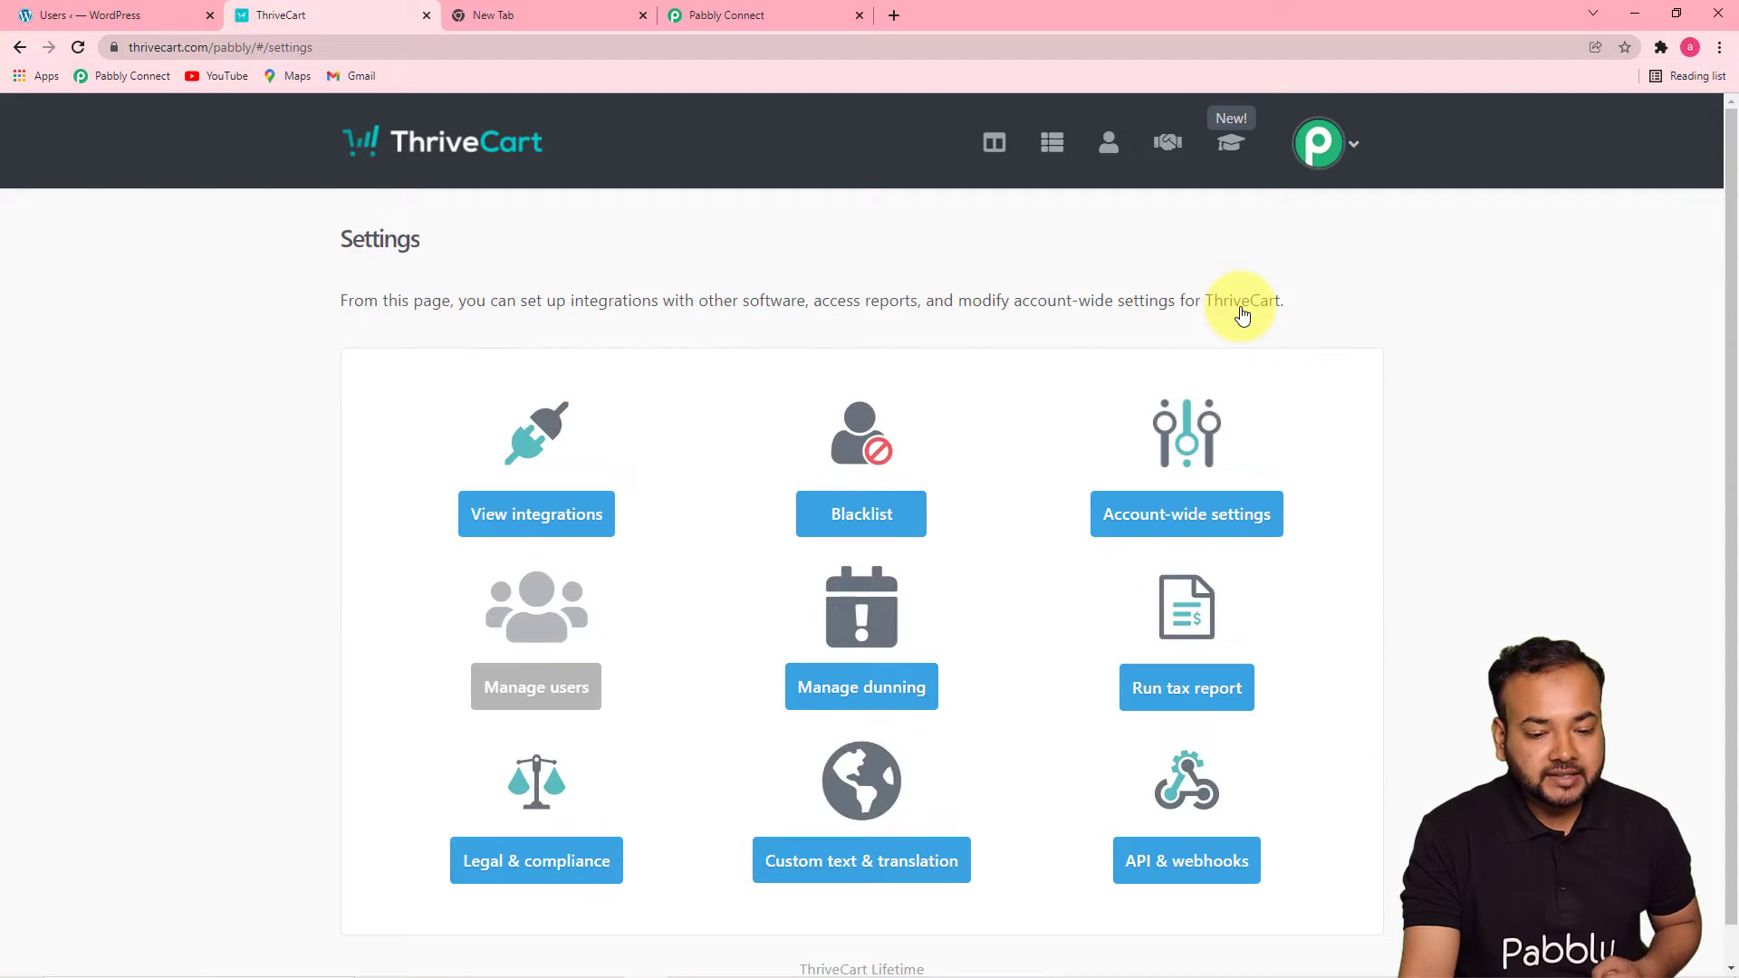
scroll(1248, 848, down, 1)
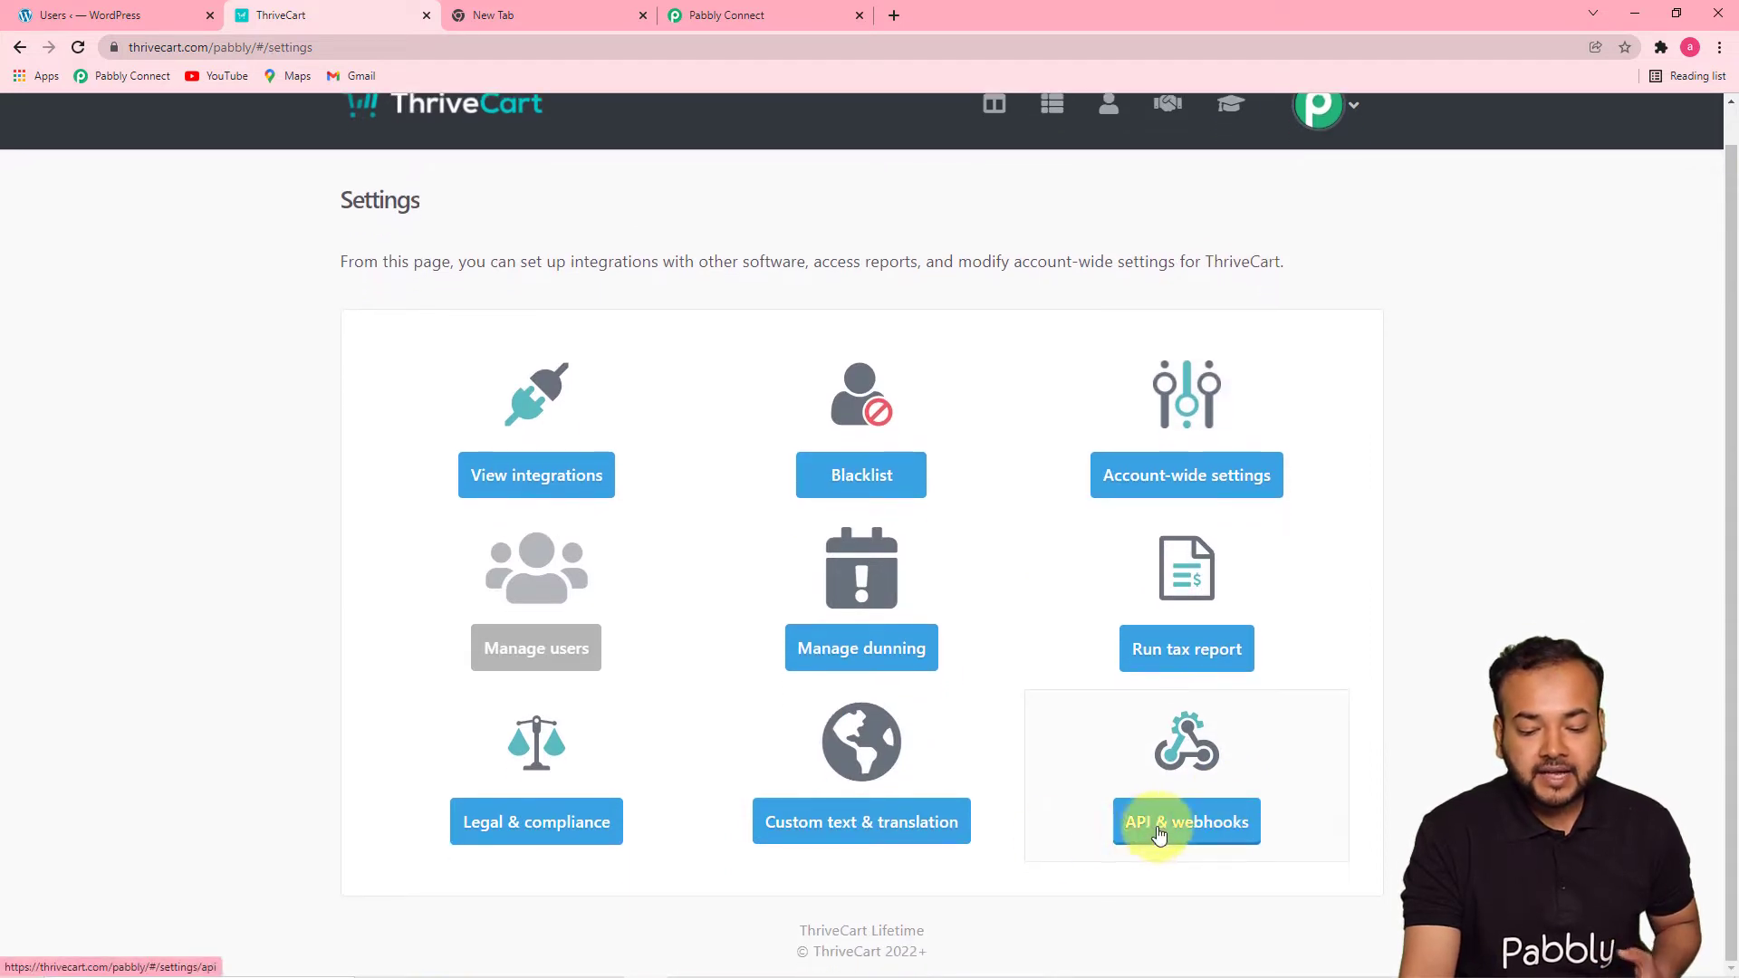
click(1182, 834)
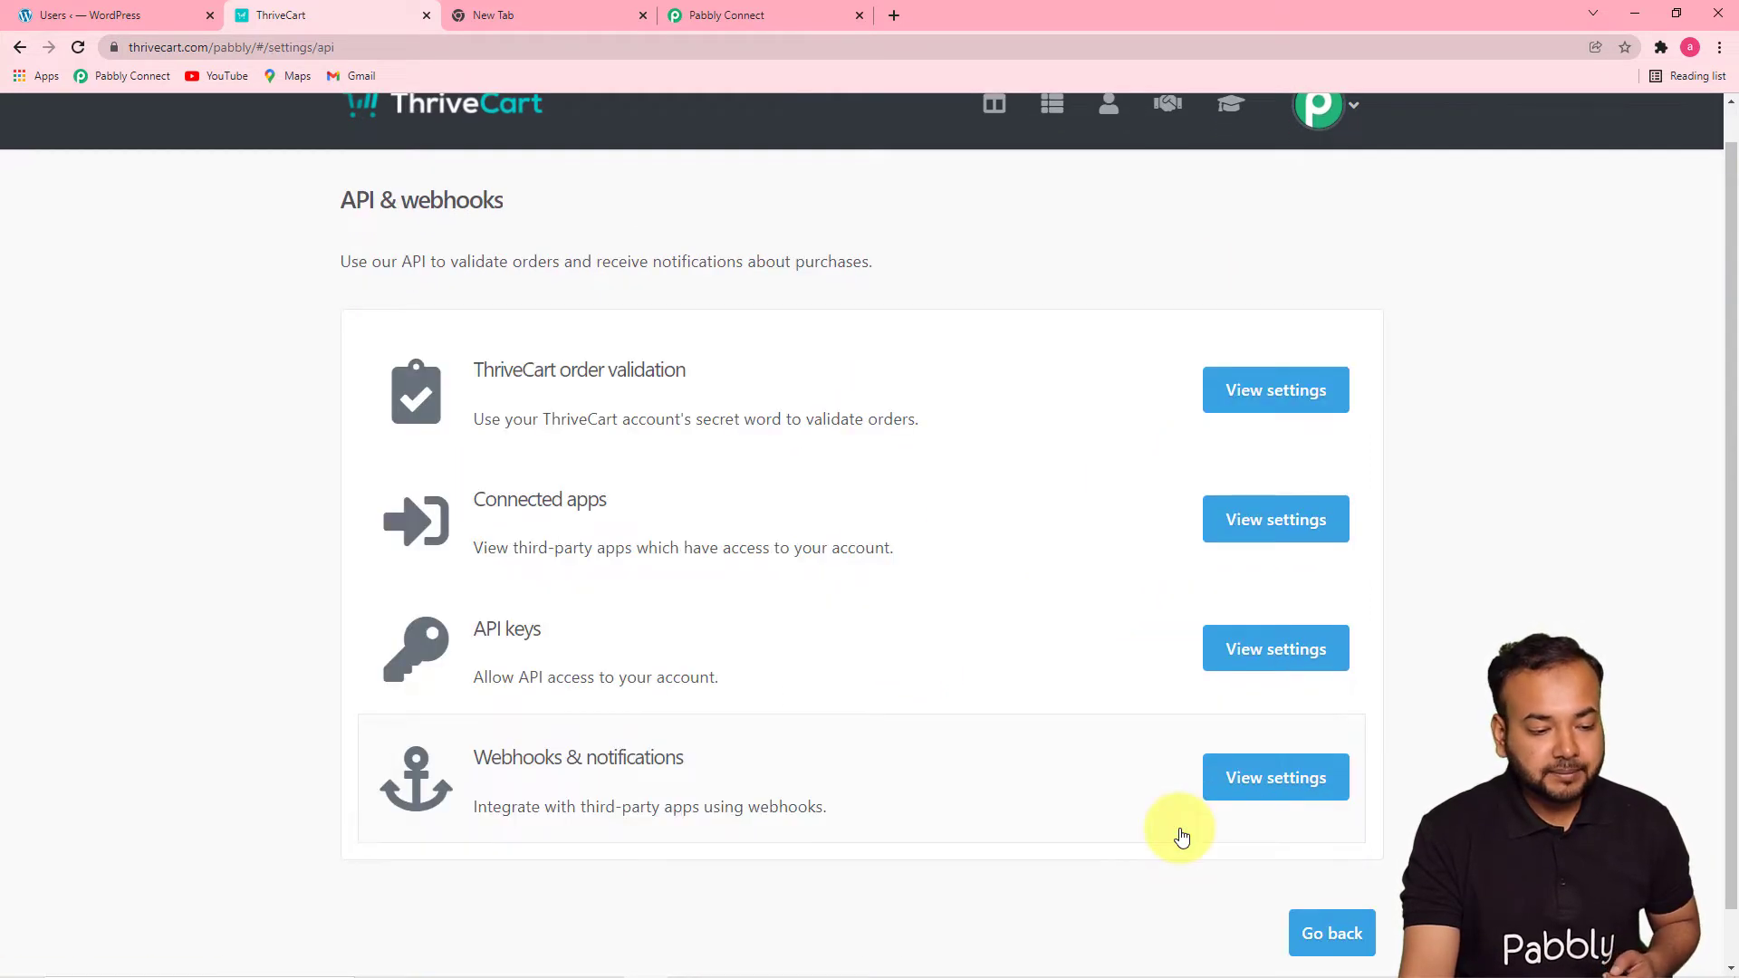
scroll(982, 626, down, 1)
scroll(725, 689, up, 1)
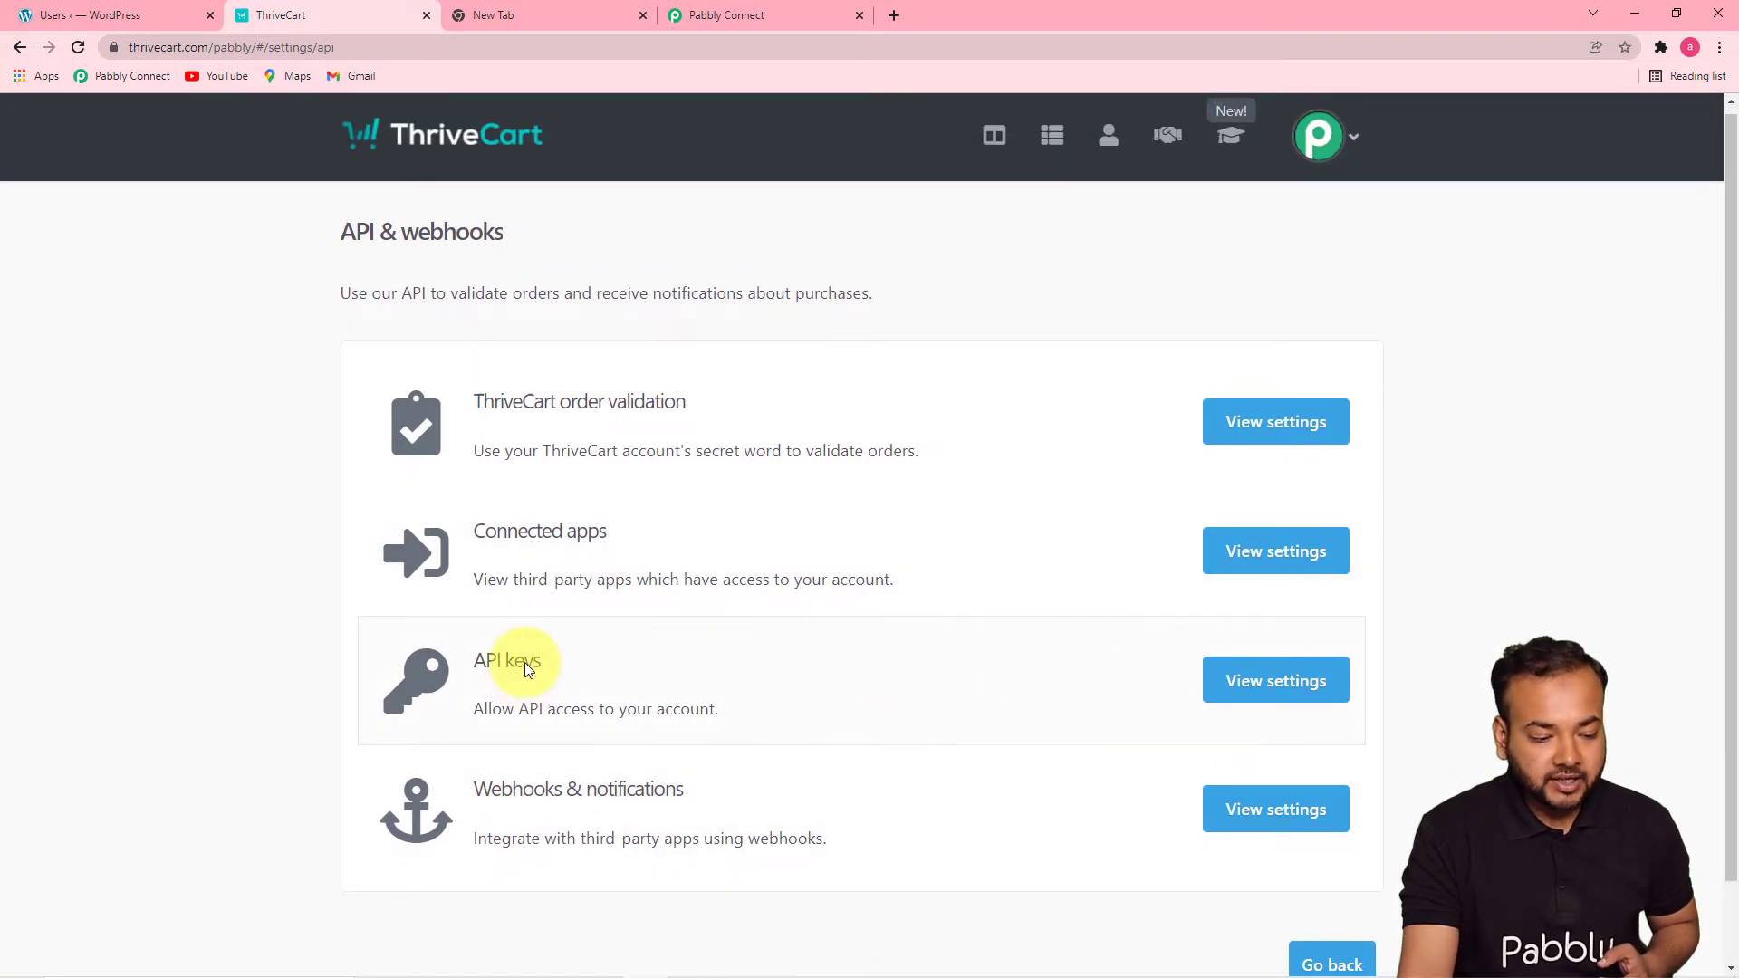
click(1266, 680)
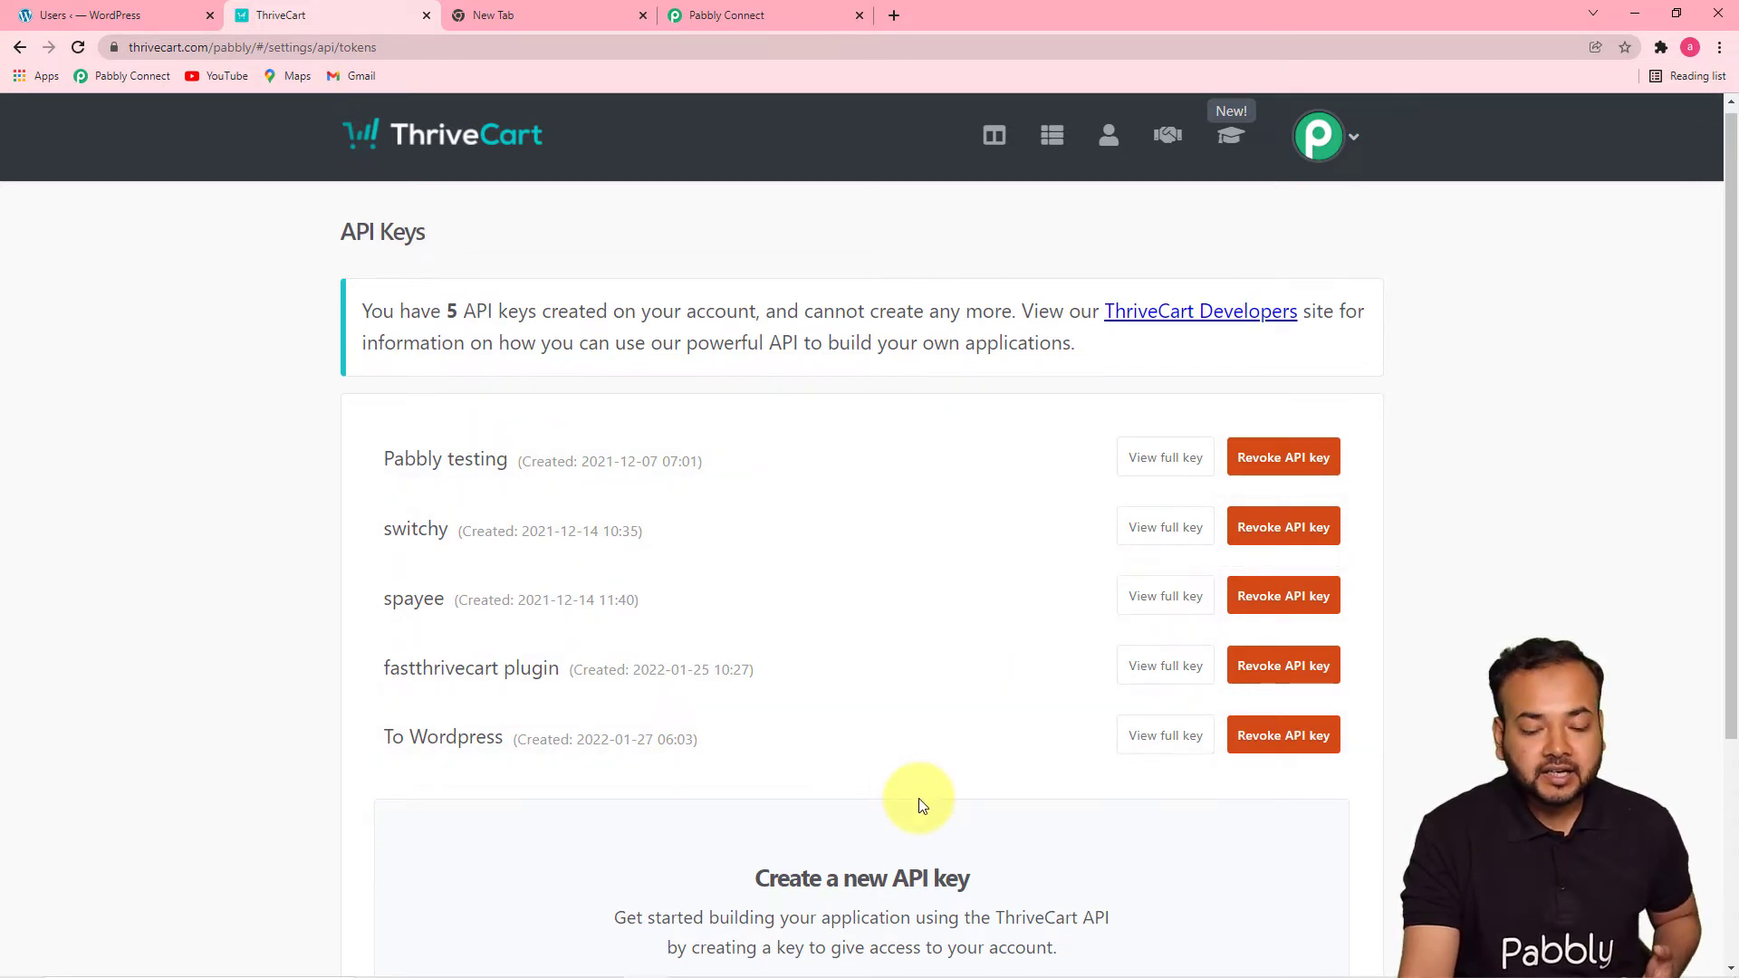
scroll(931, 795, down, 1)
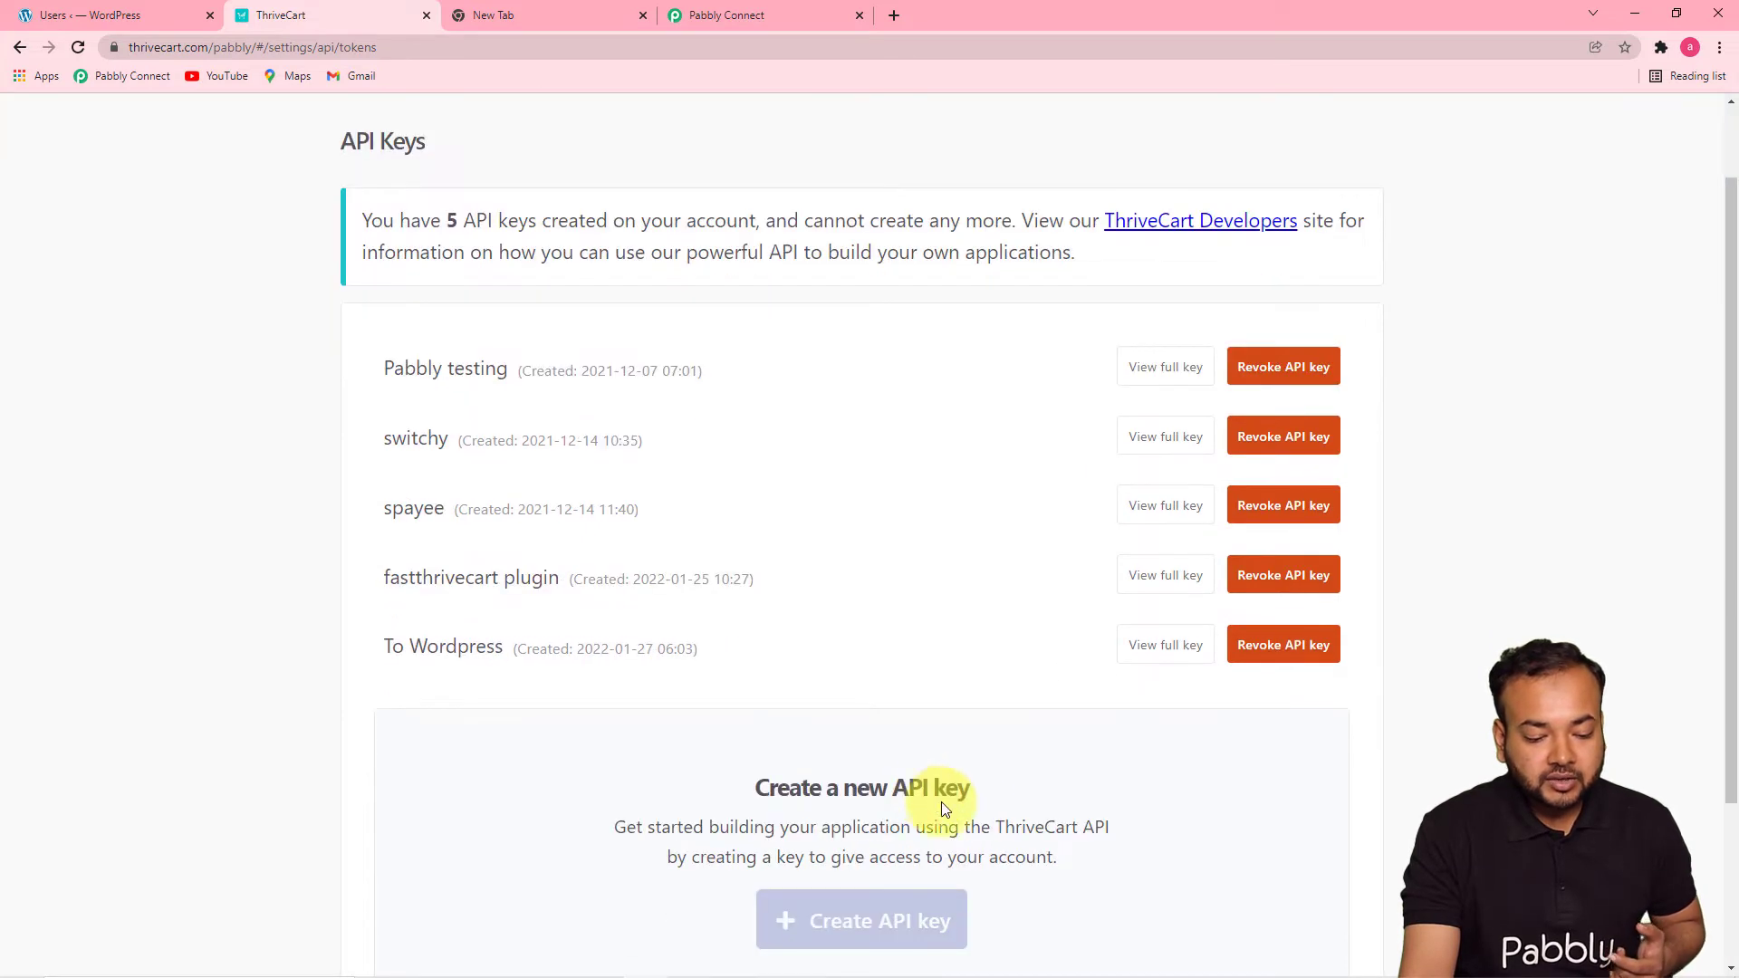
scroll(815, 733, down, 3)
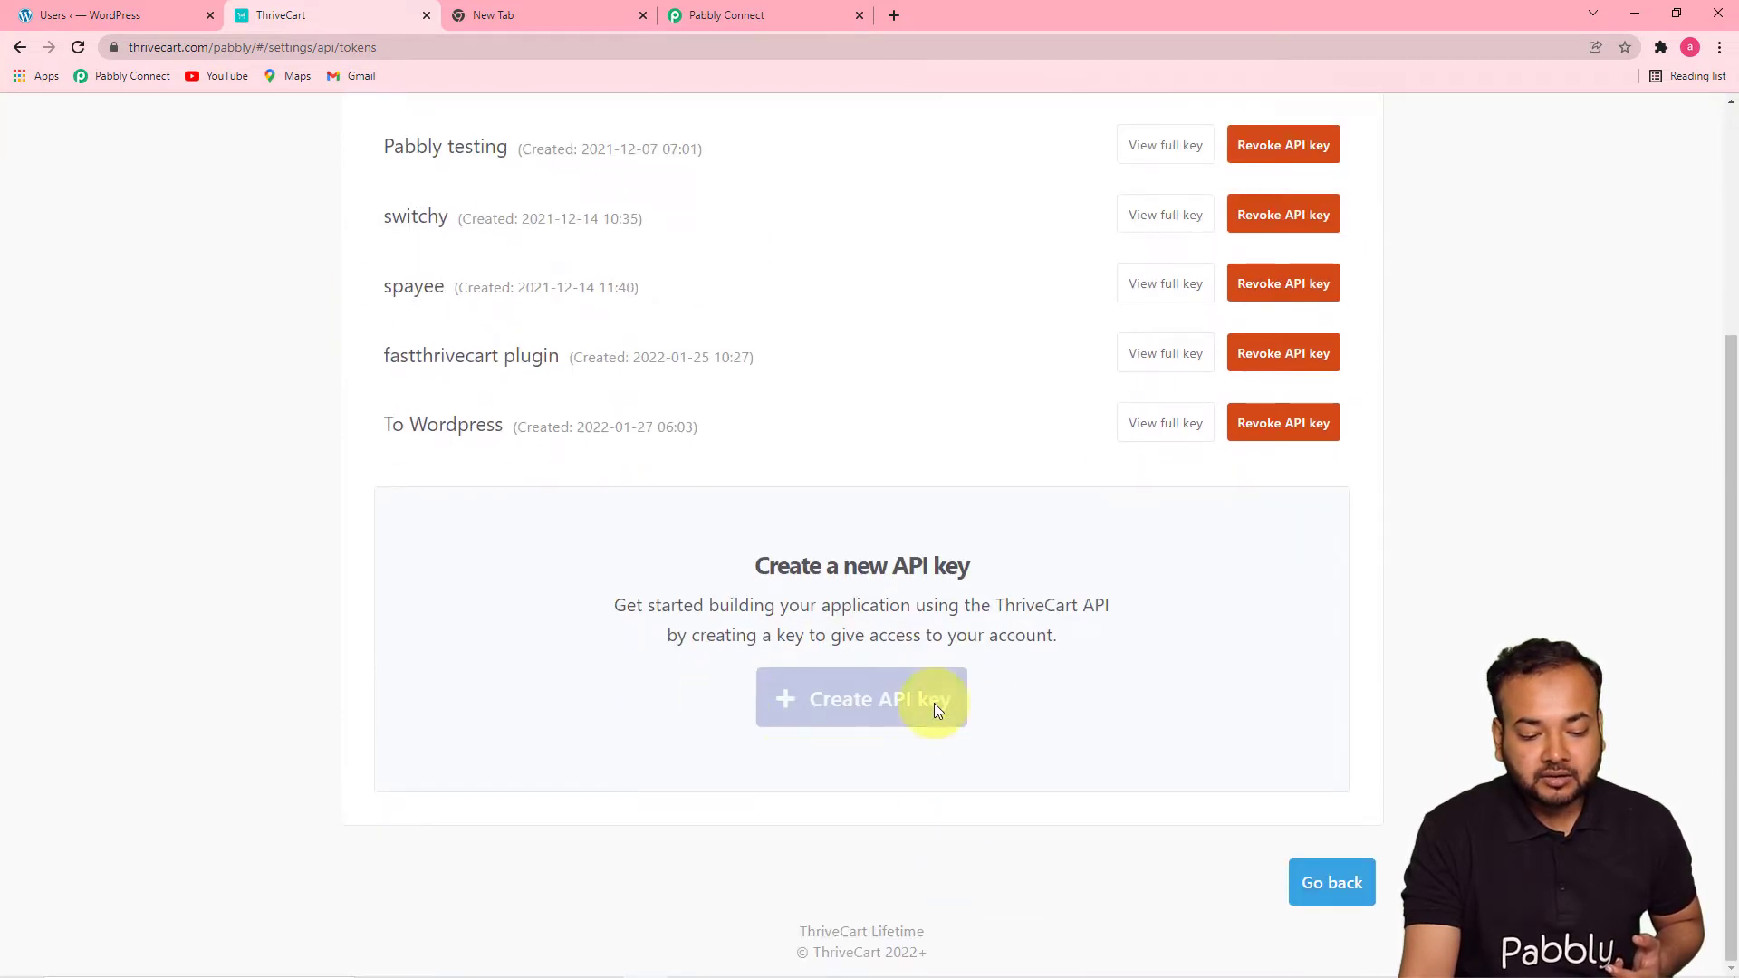
scroll(1041, 680, up, 1)
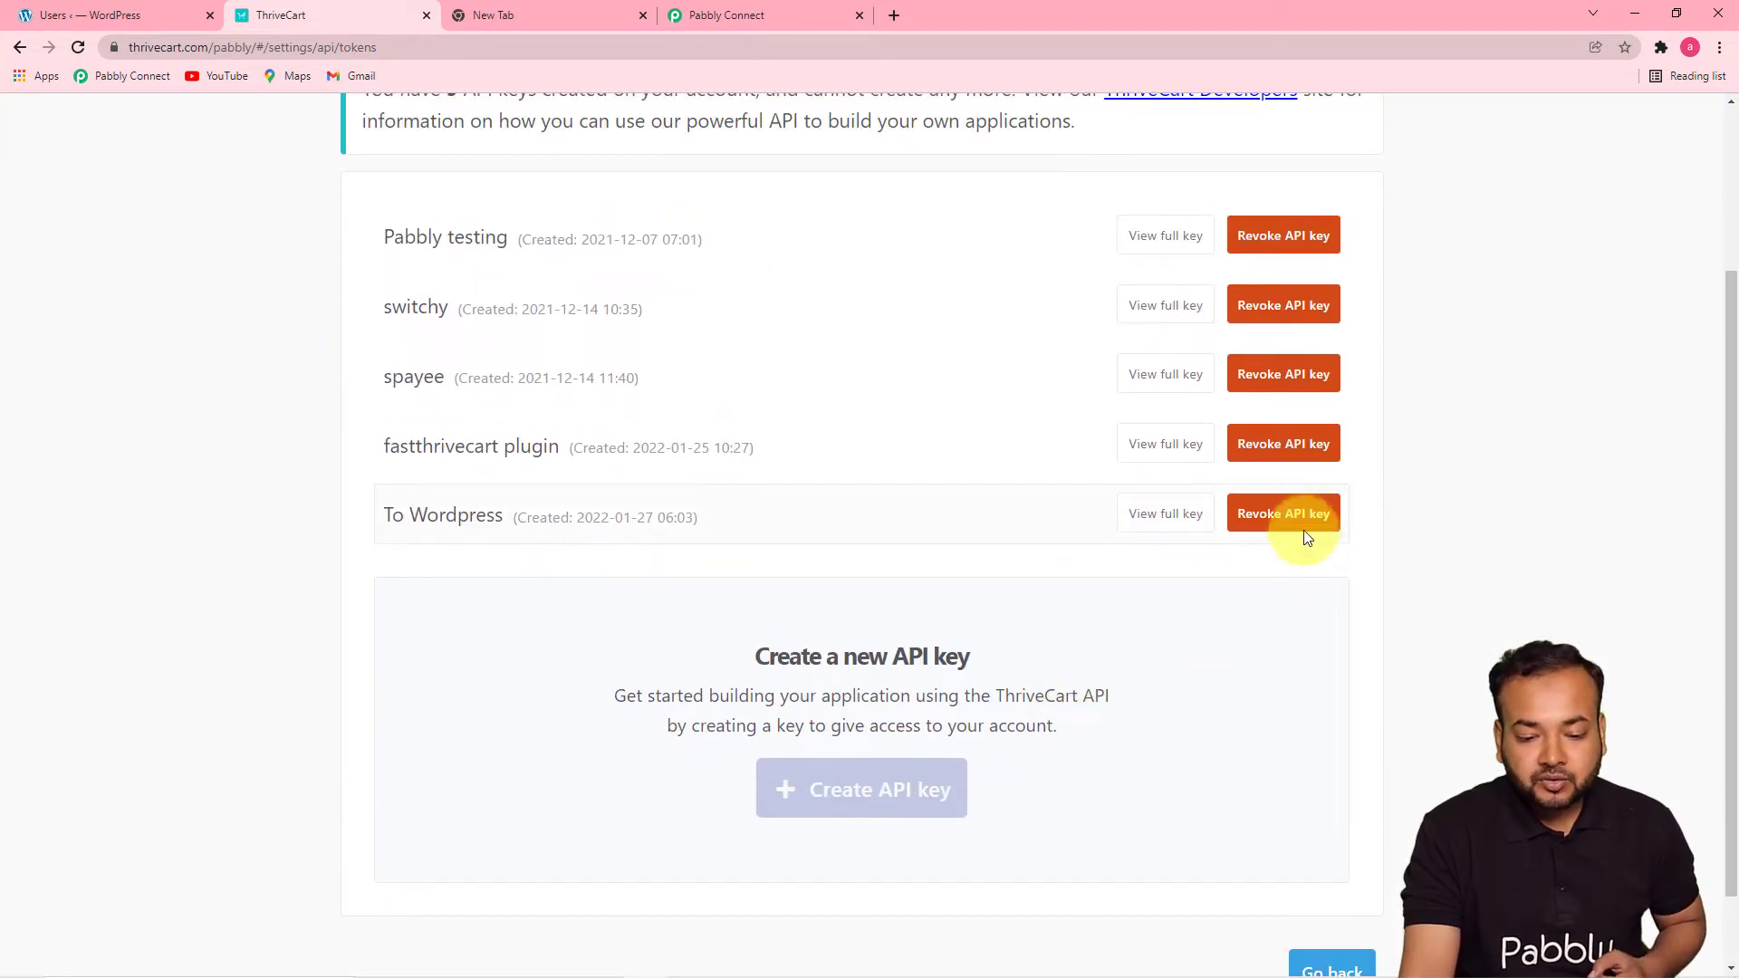
Revoke the existing "To Wordpress" API key in ThriveCart and create a new API key named "To".
click(1293, 524)
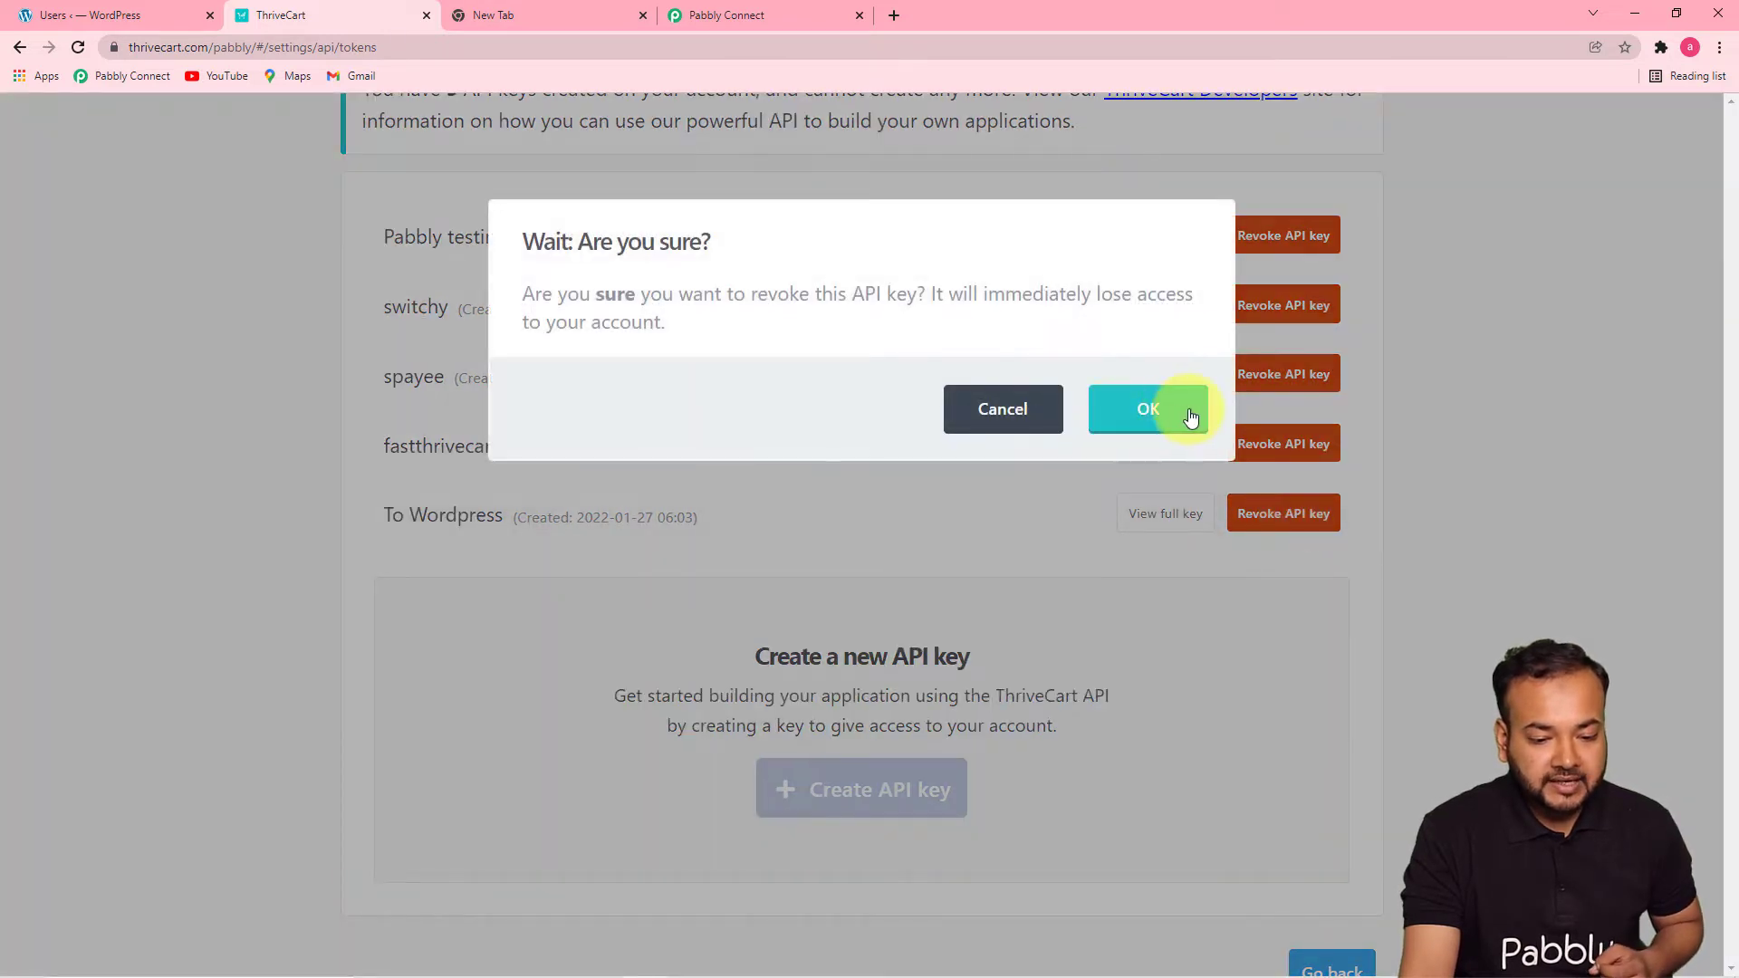
click(1183, 408)
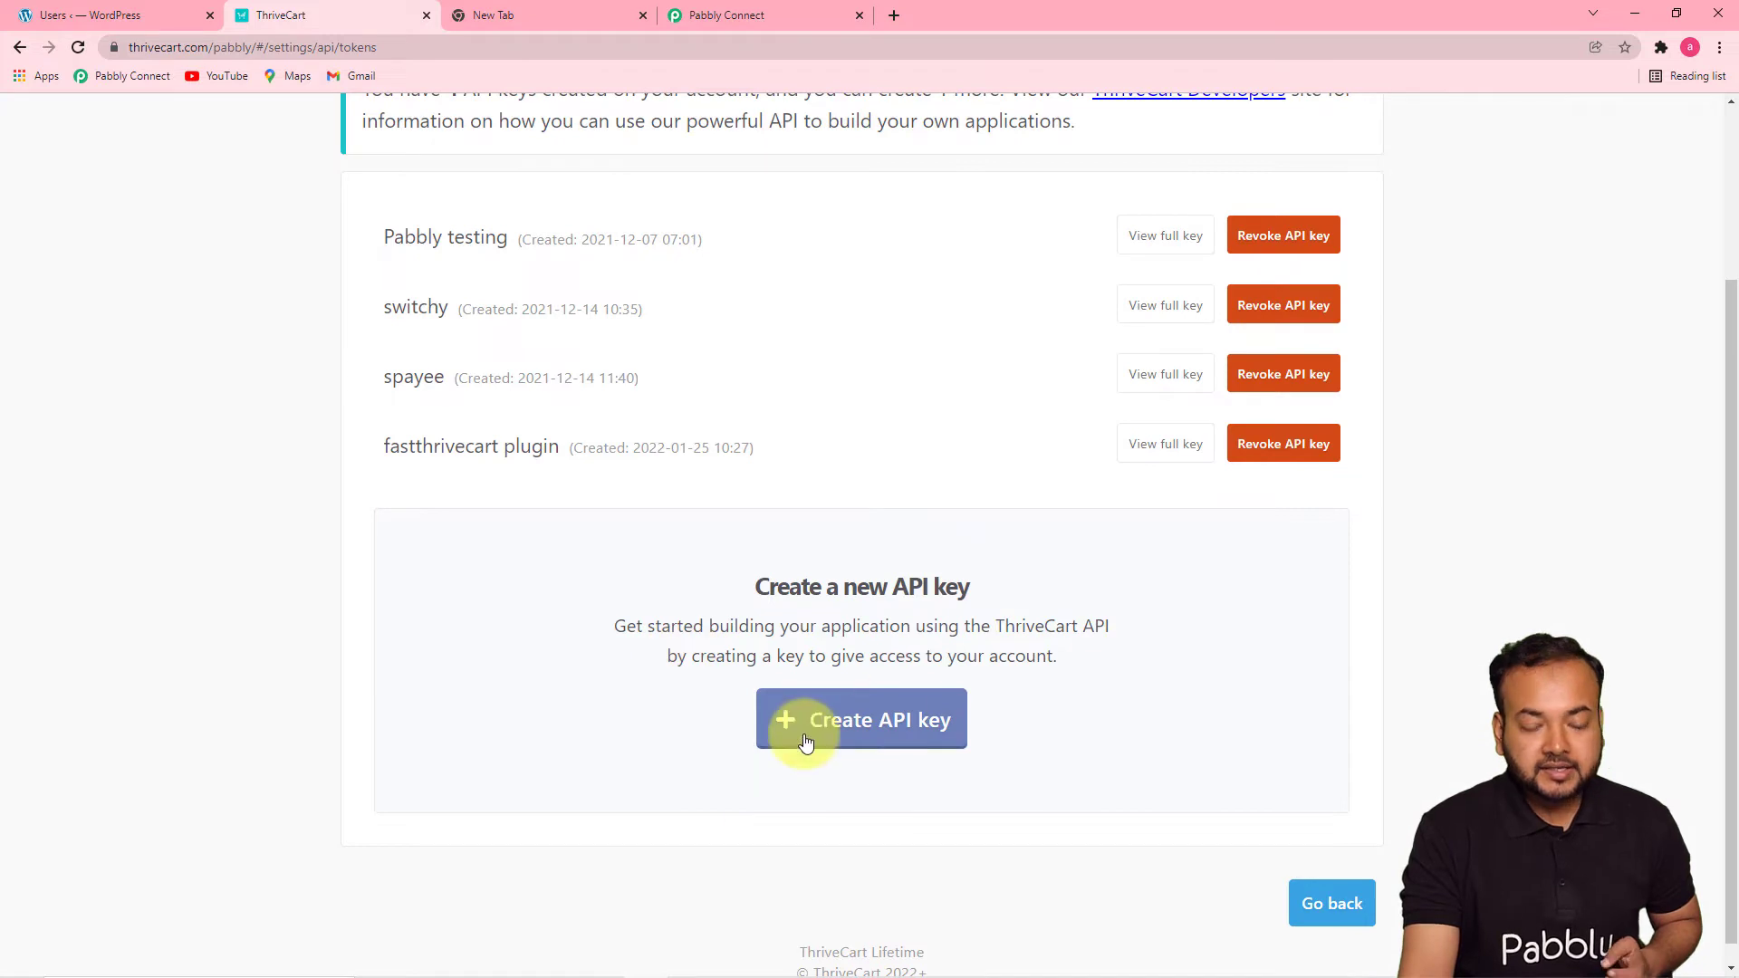
click(893, 729)
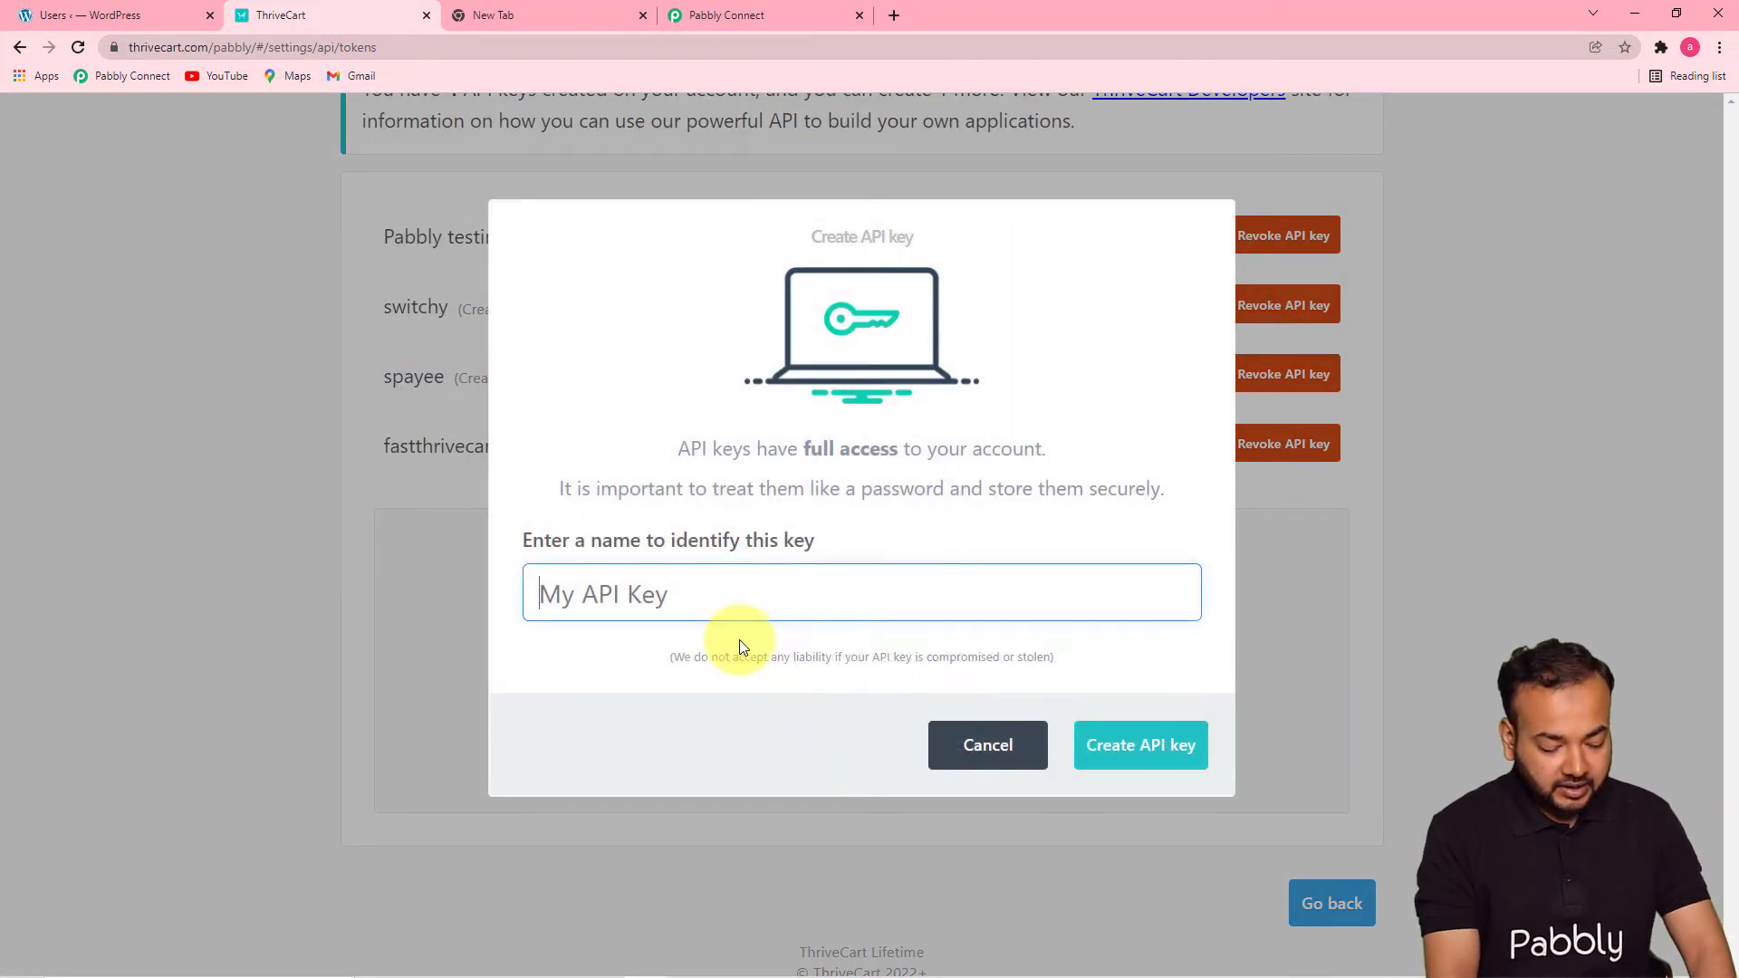
text(To)
key(Down)
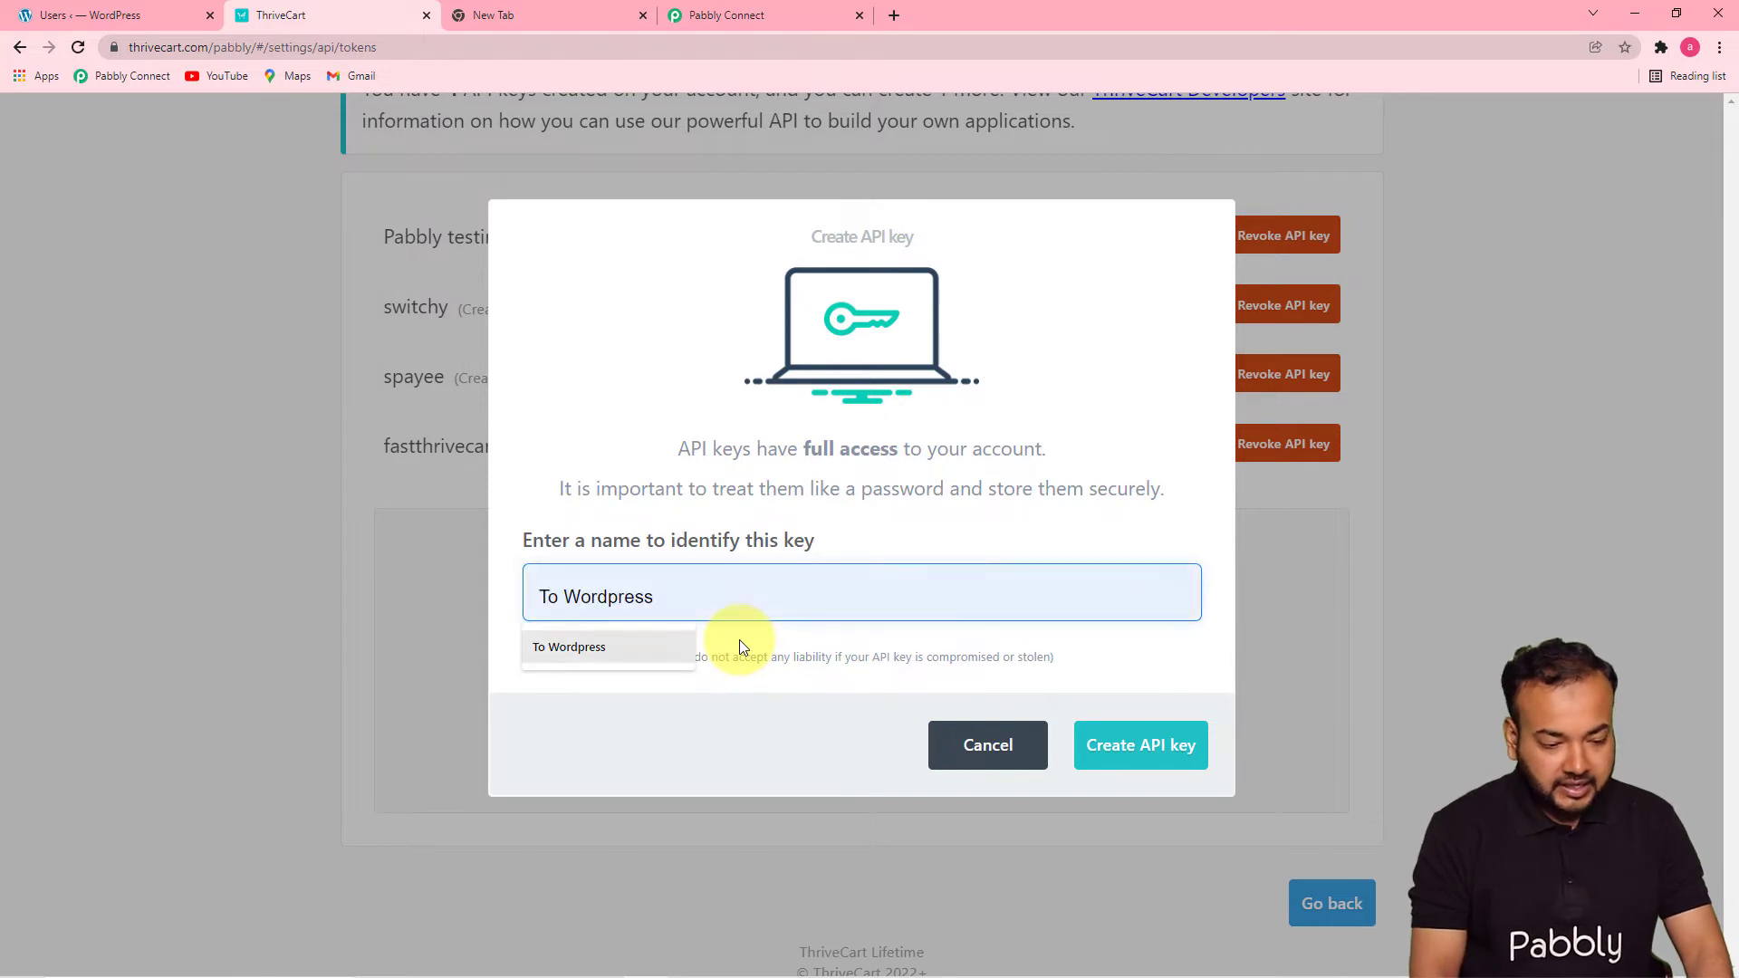
click(1136, 758)
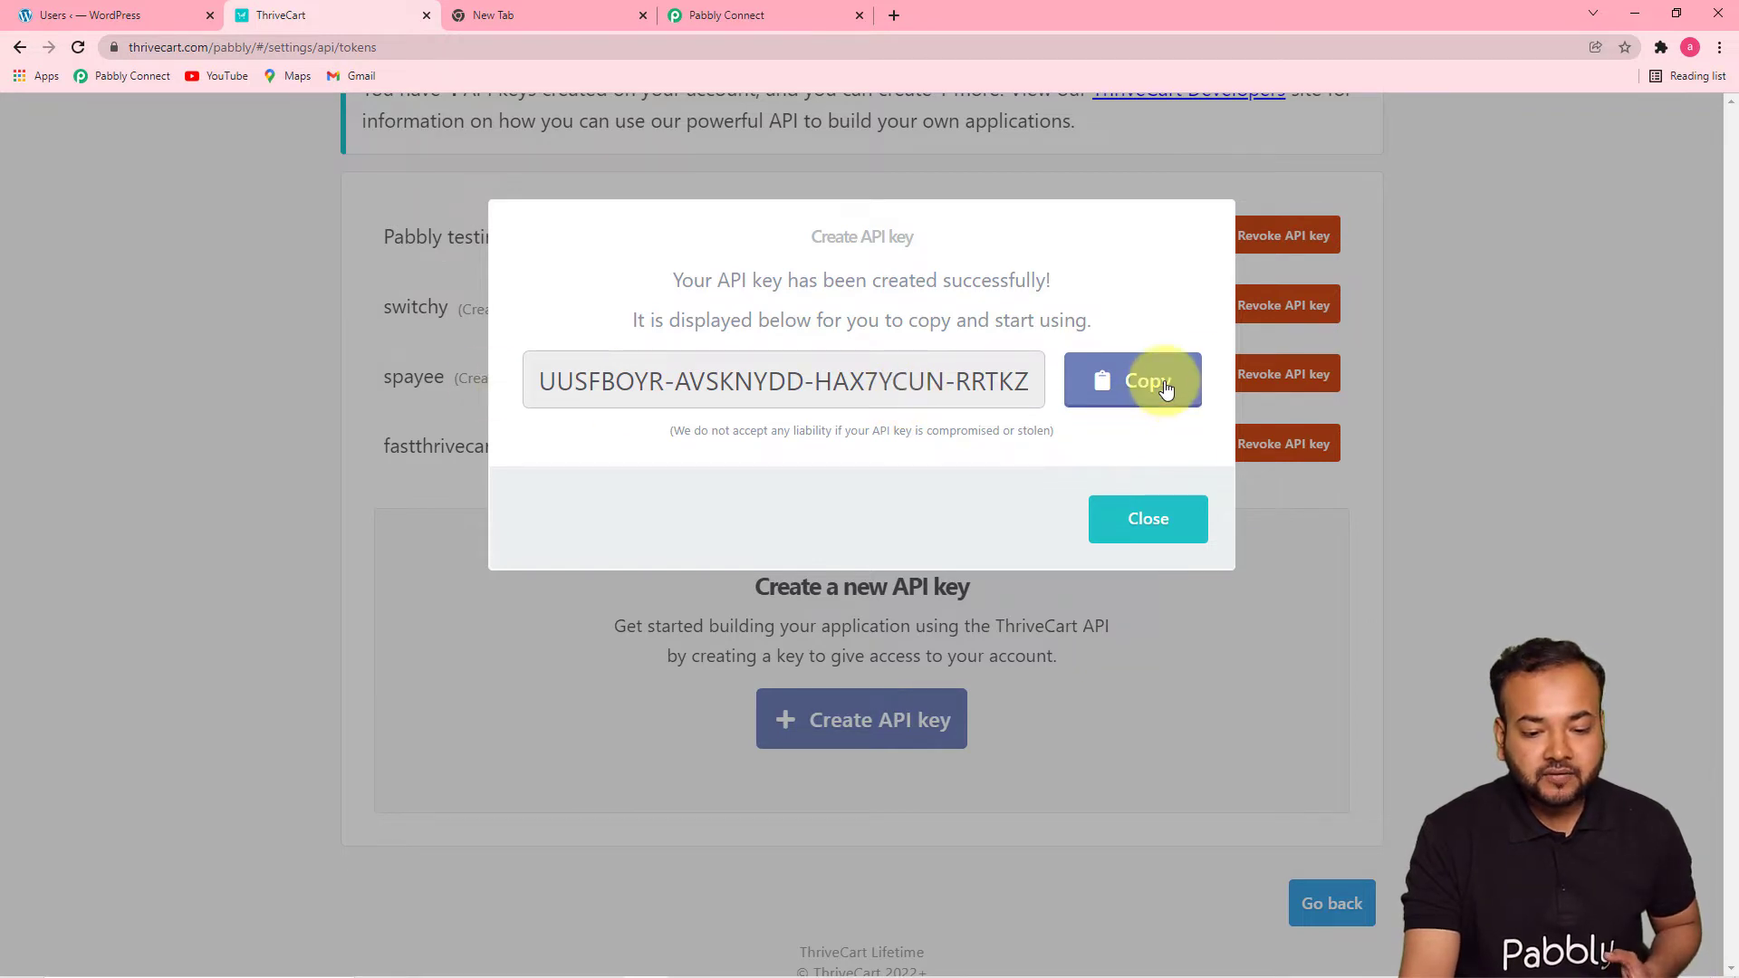
Copy the new API key, paste it as the token of the new ThriveCart connection in Pabbly Connect, and save the connection.
click(1155, 383)
click(811, 20)
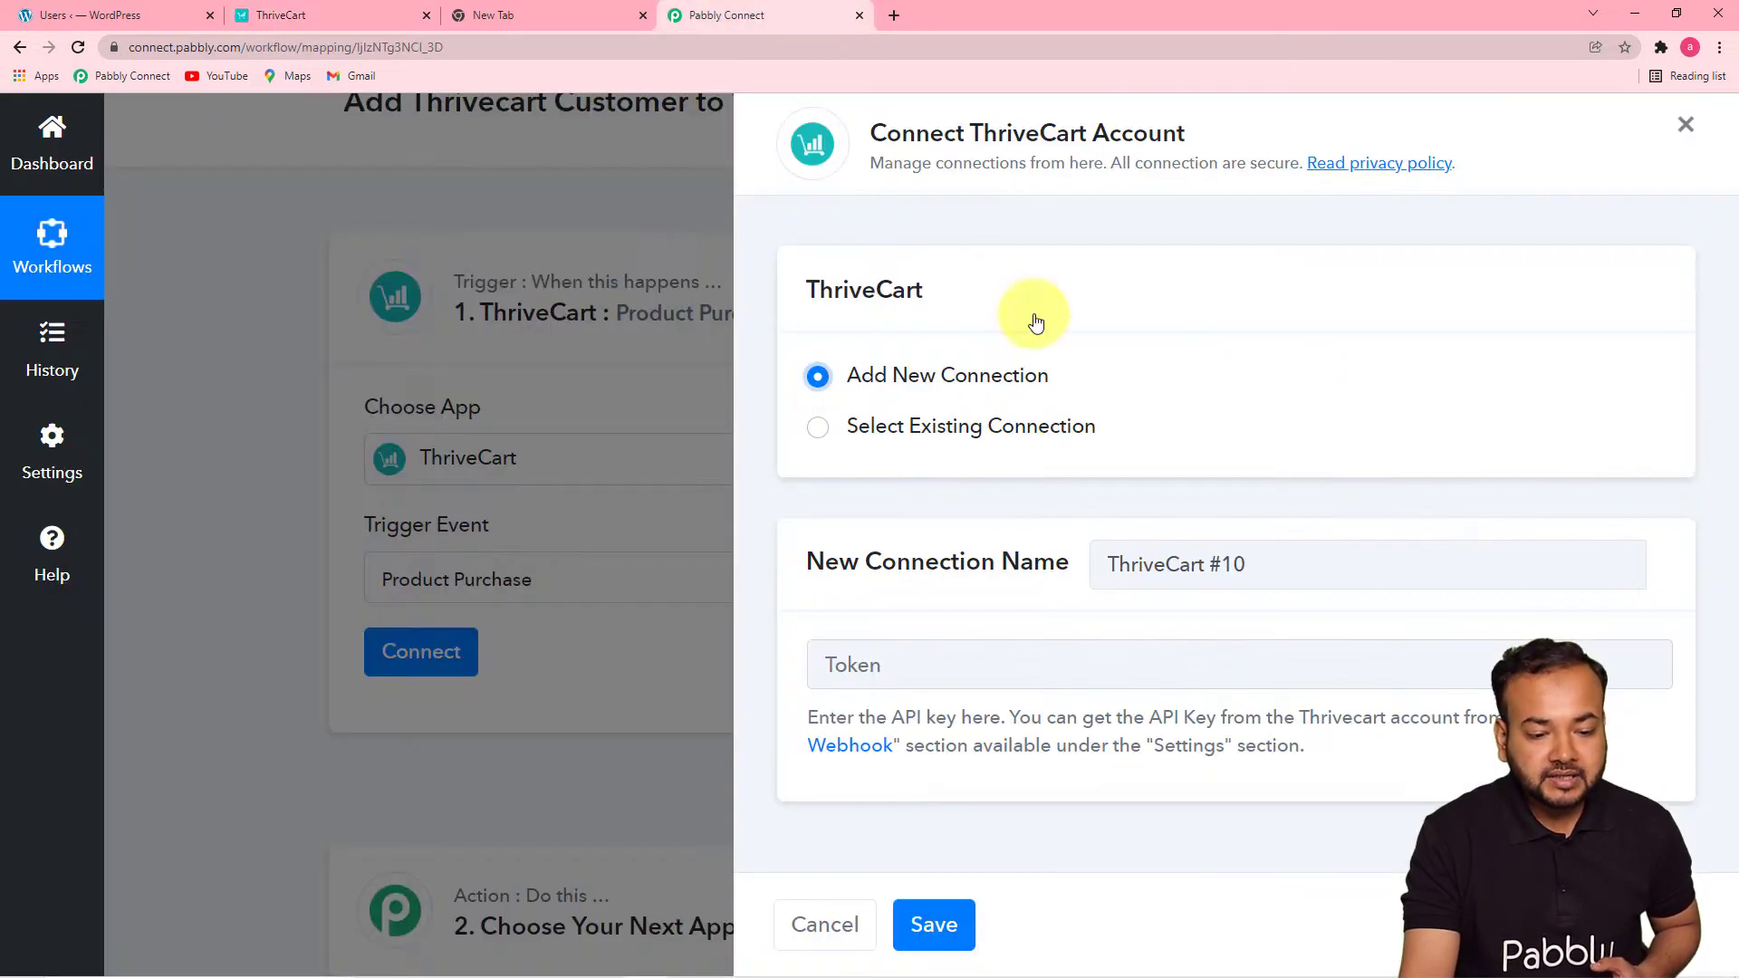
right_click(934, 663)
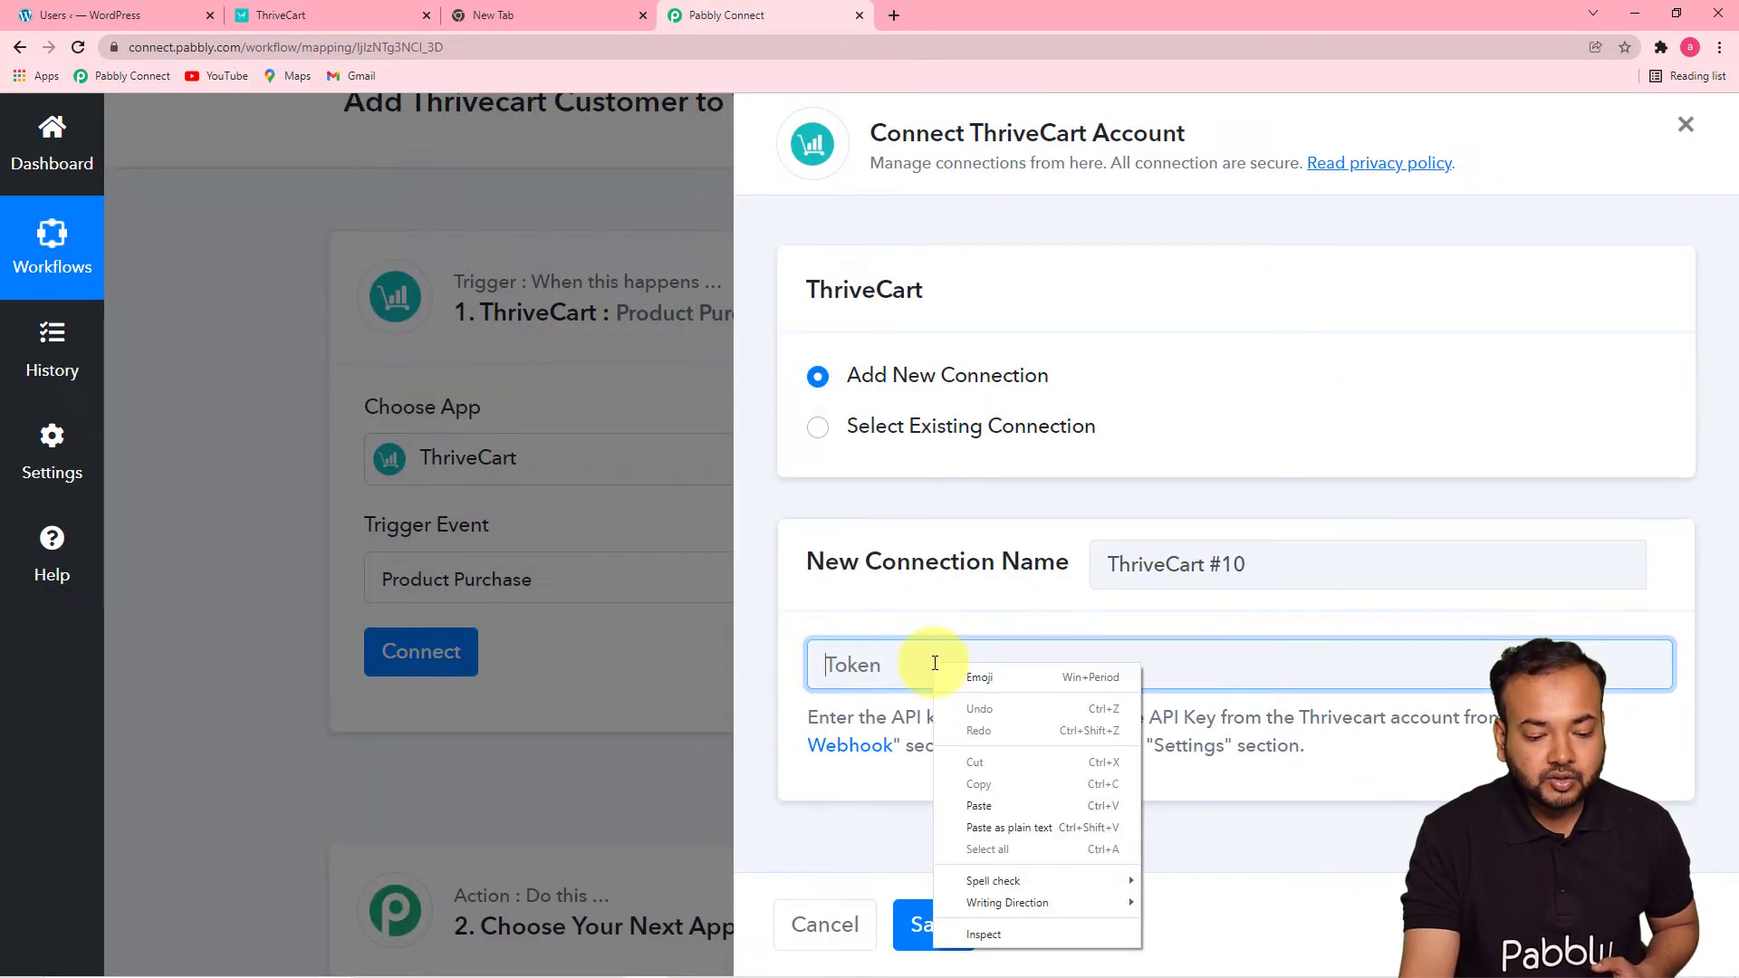
click(981, 806)
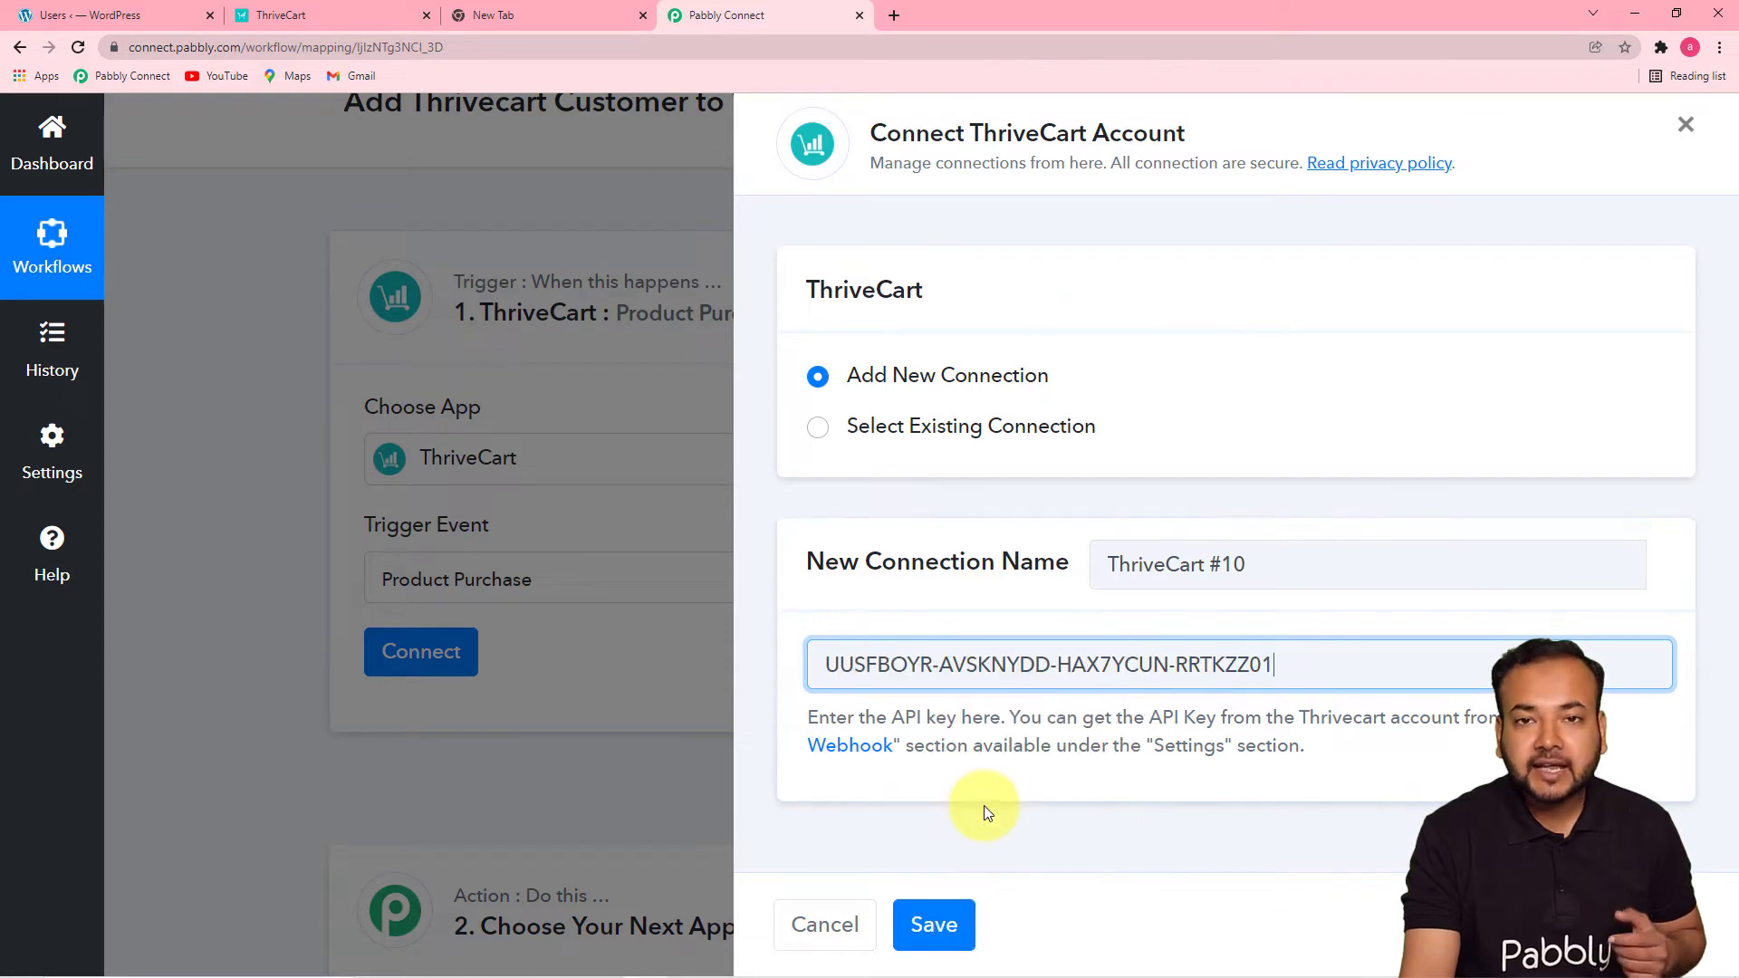
click(938, 923)
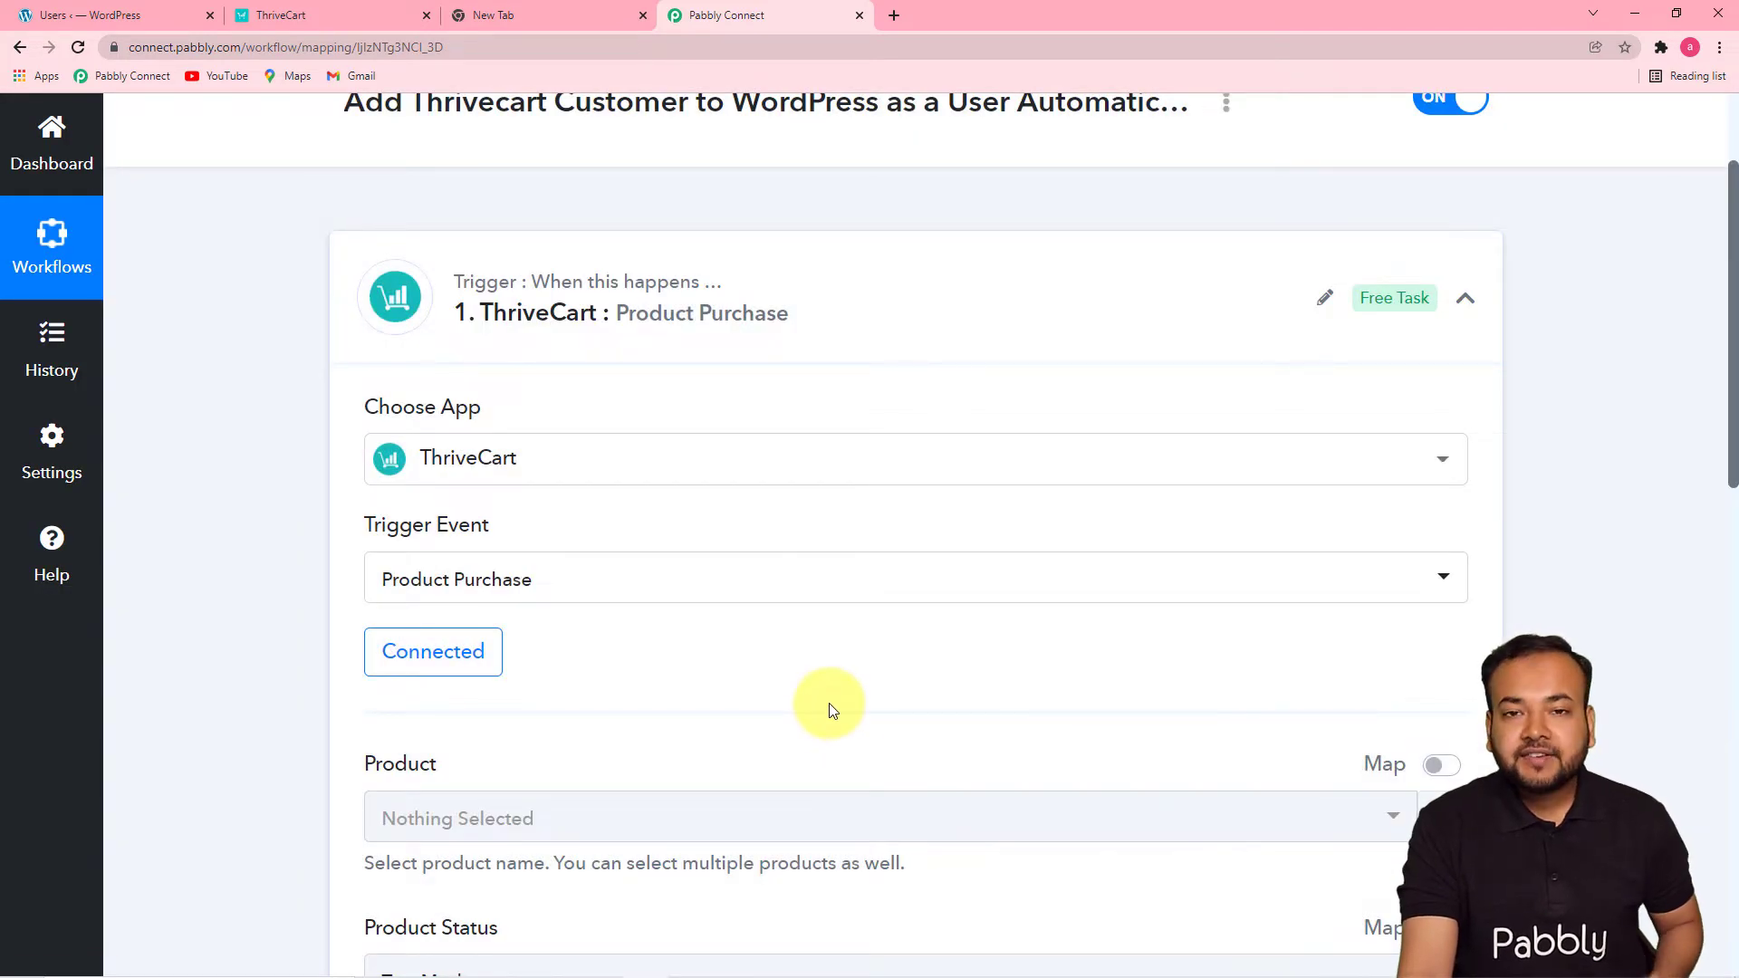
Check the available products in ThriveCart and select Core PHP Programming as the trigger's product in Pabbly Connect.
scroll(829, 703, down, 1)
scroll(306, 596, down, 5)
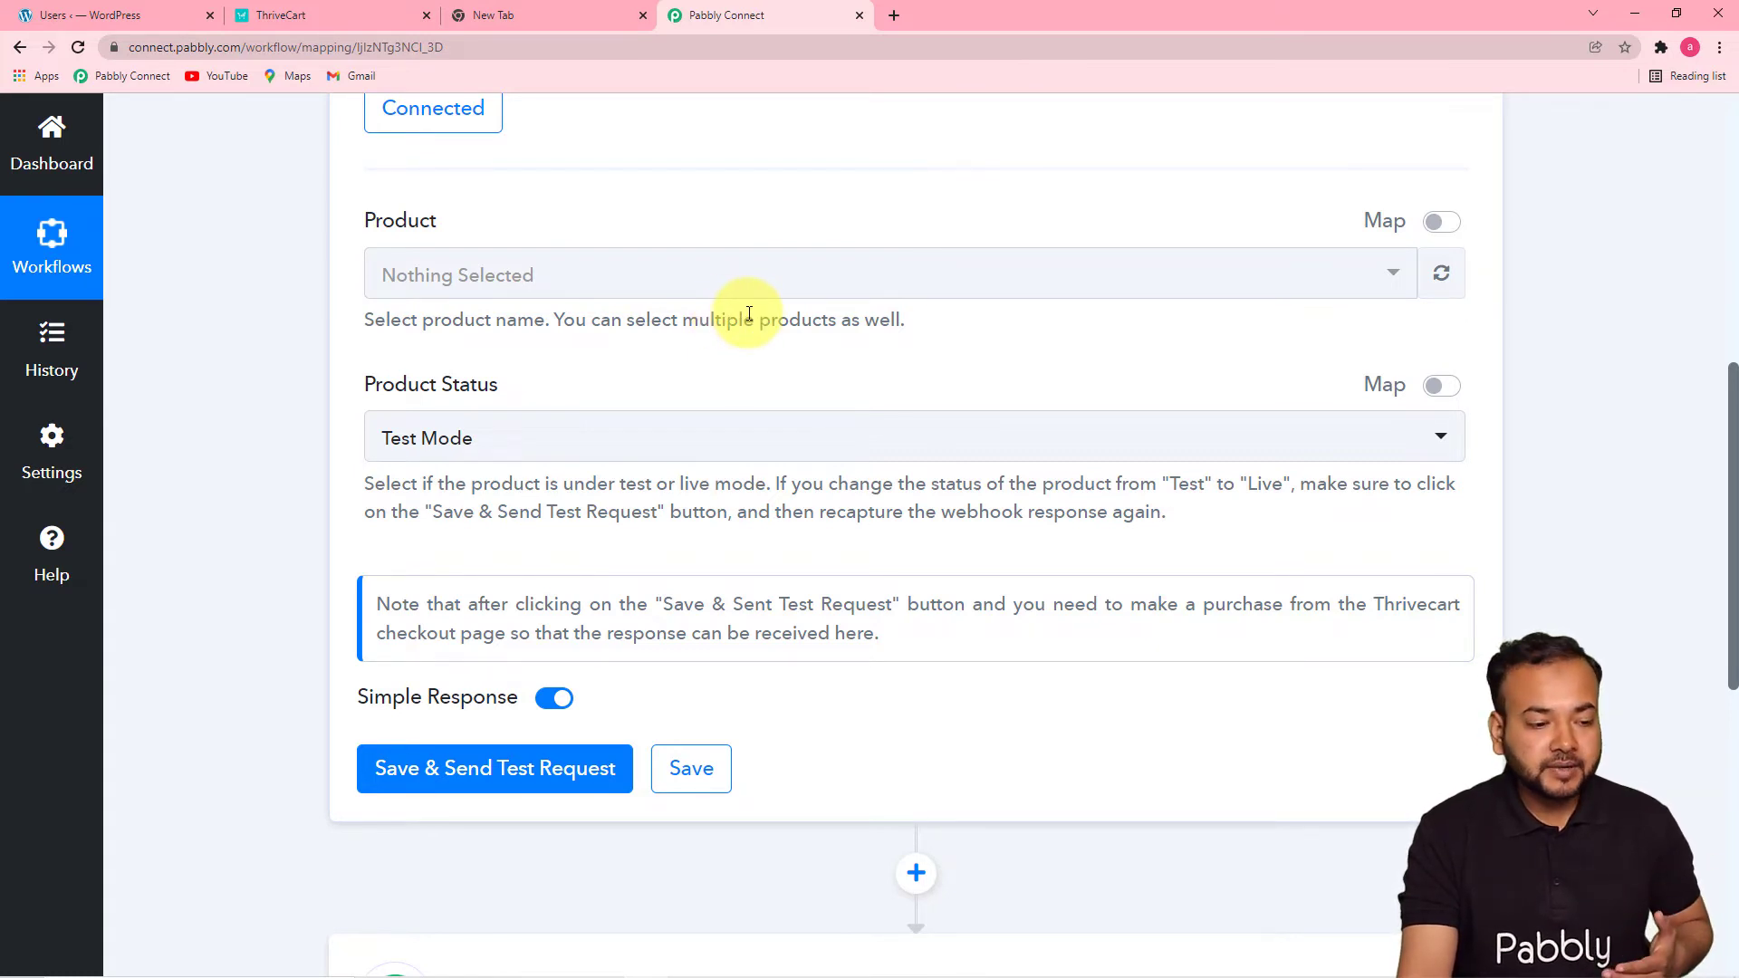
click(506, 293)
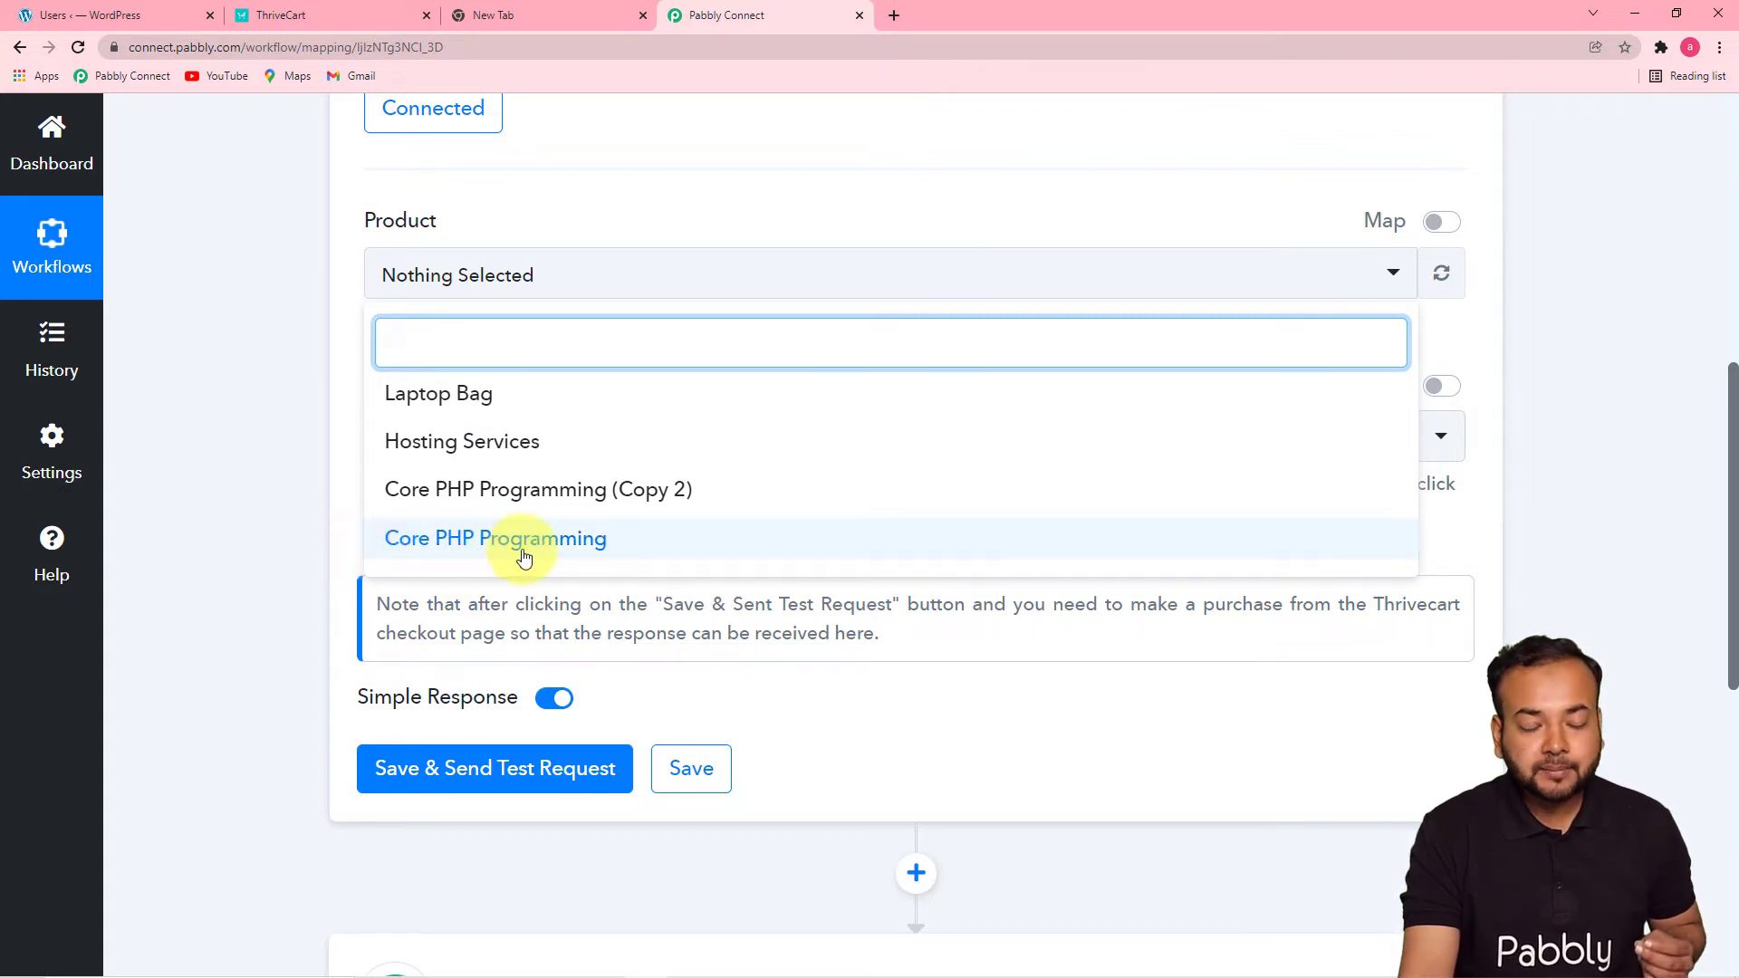
click(300, 16)
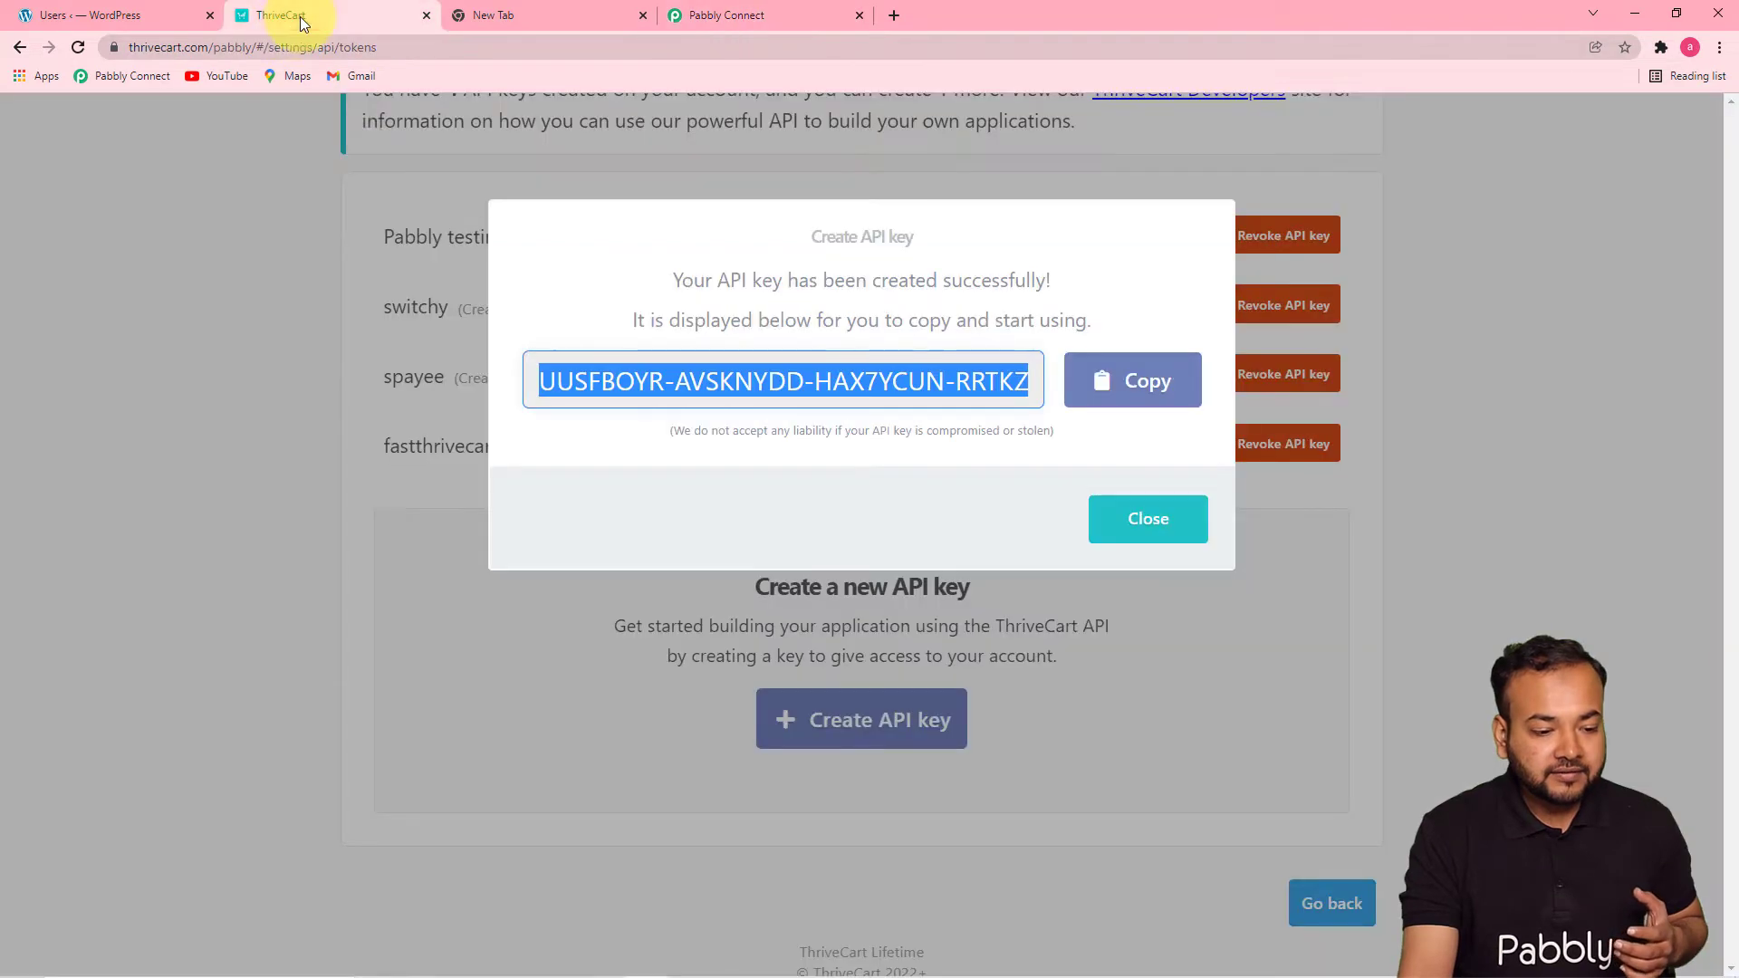
click(1163, 538)
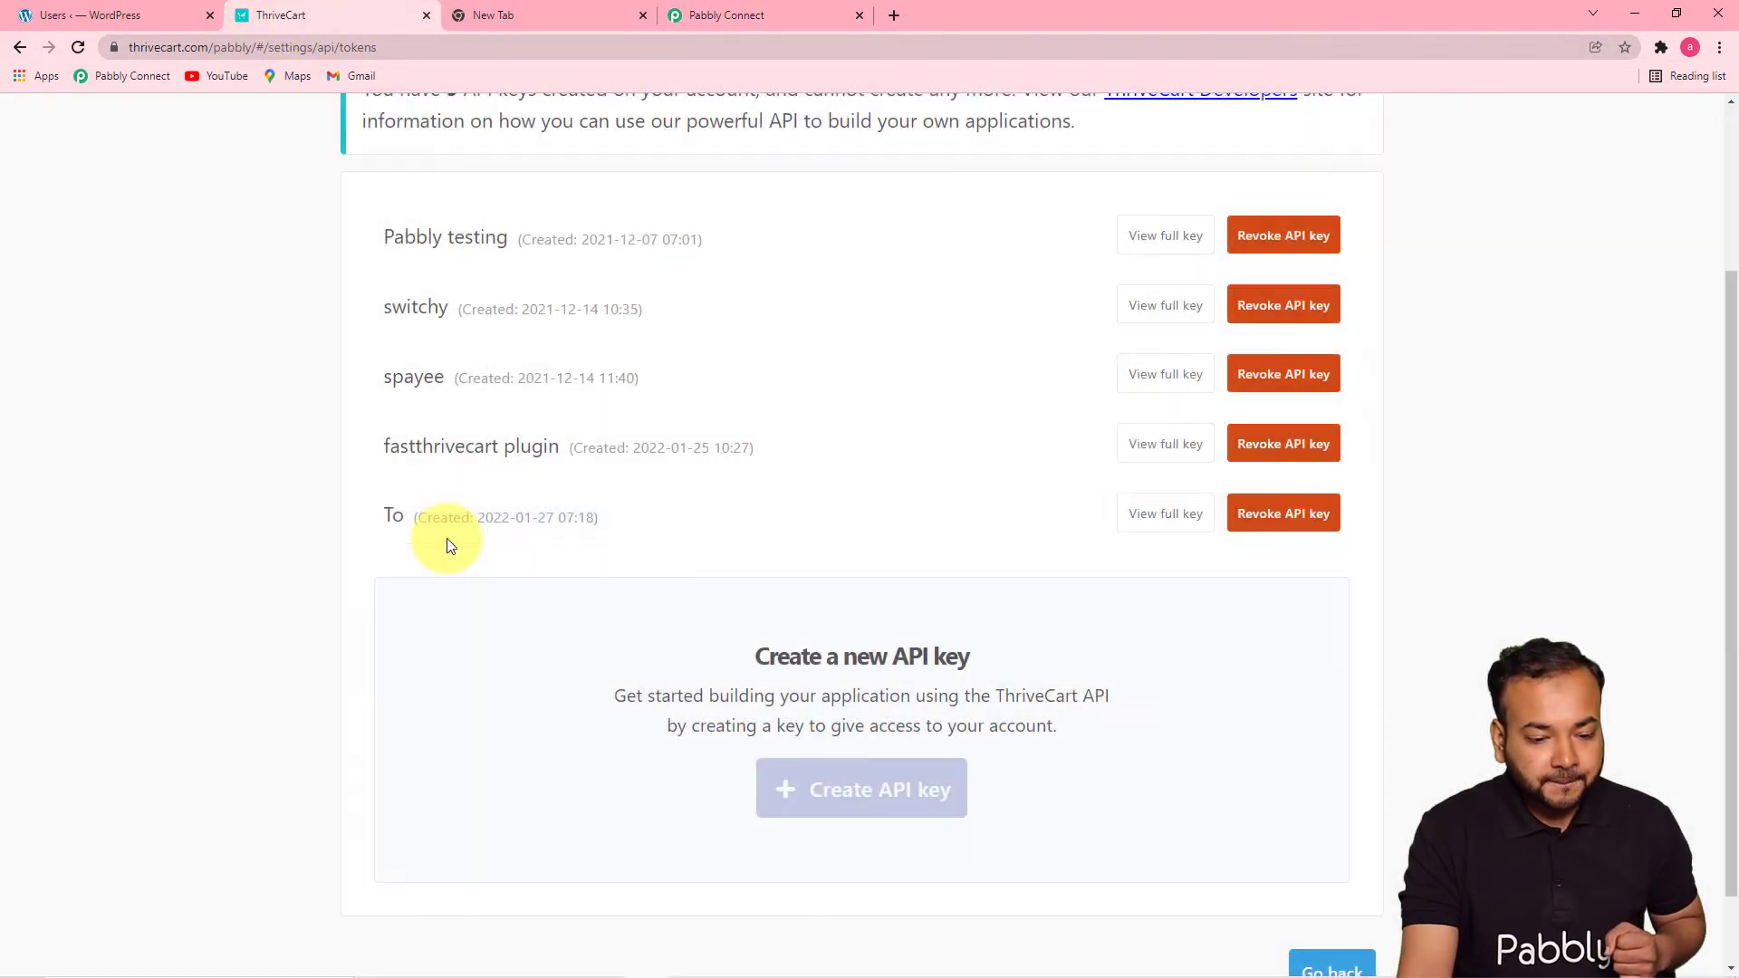
scroll(447, 538, up, 3)
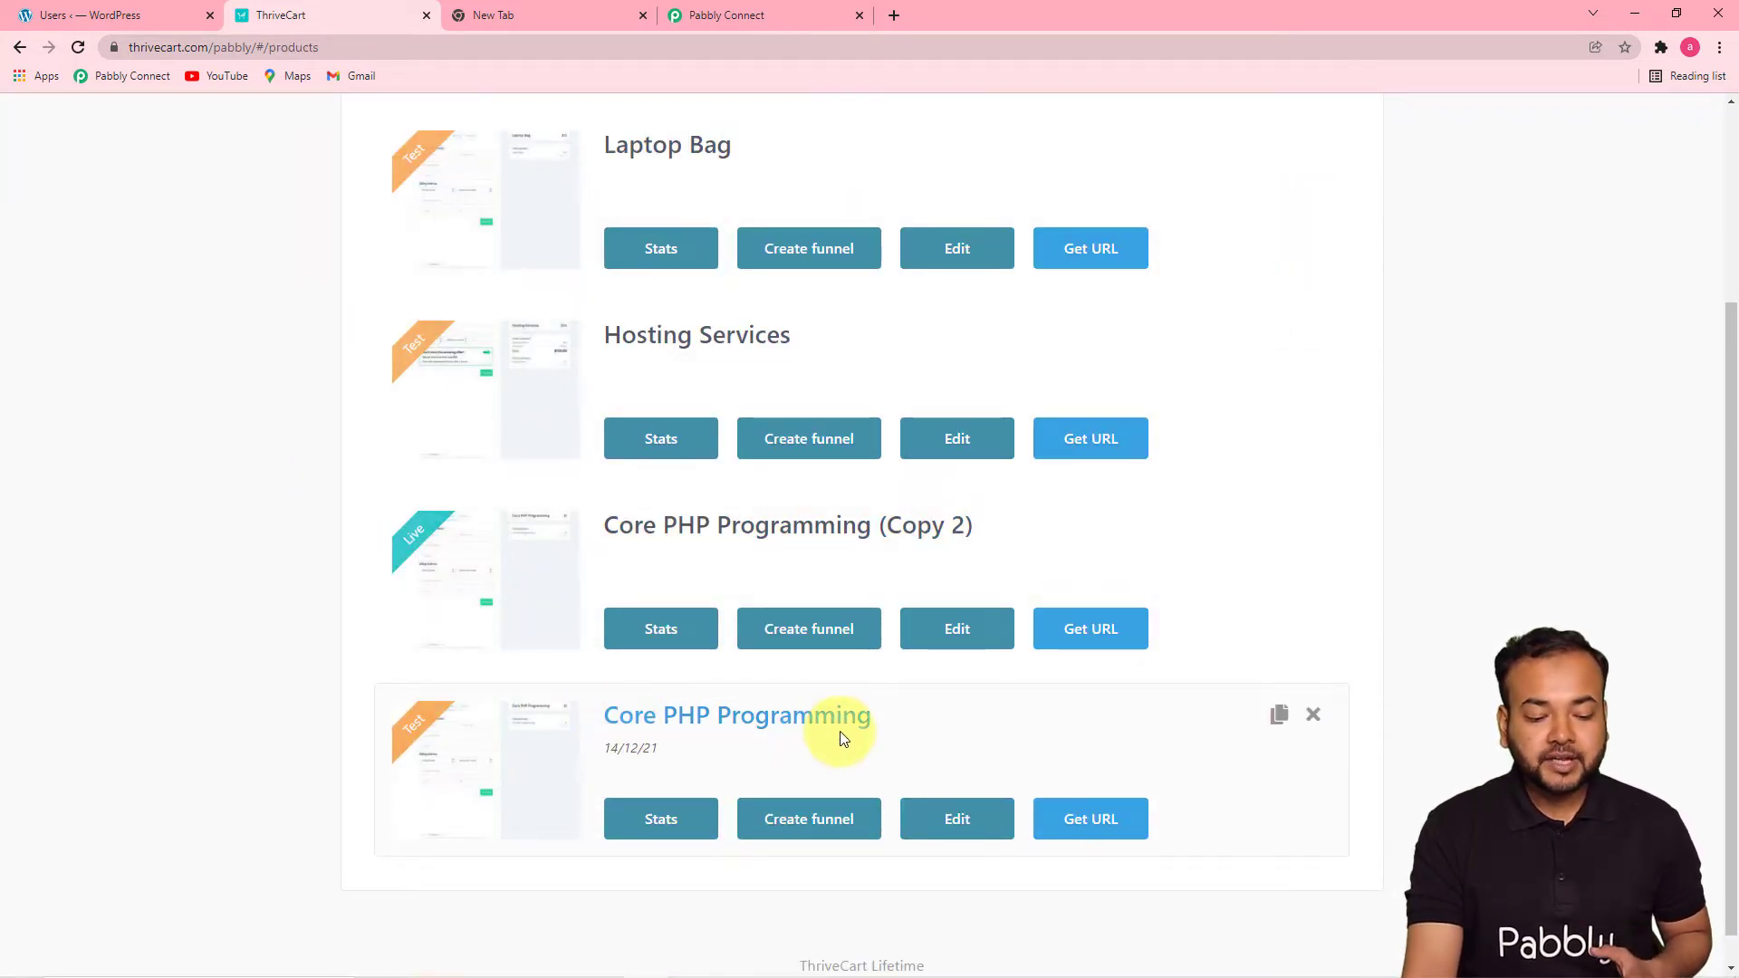
click(770, 16)
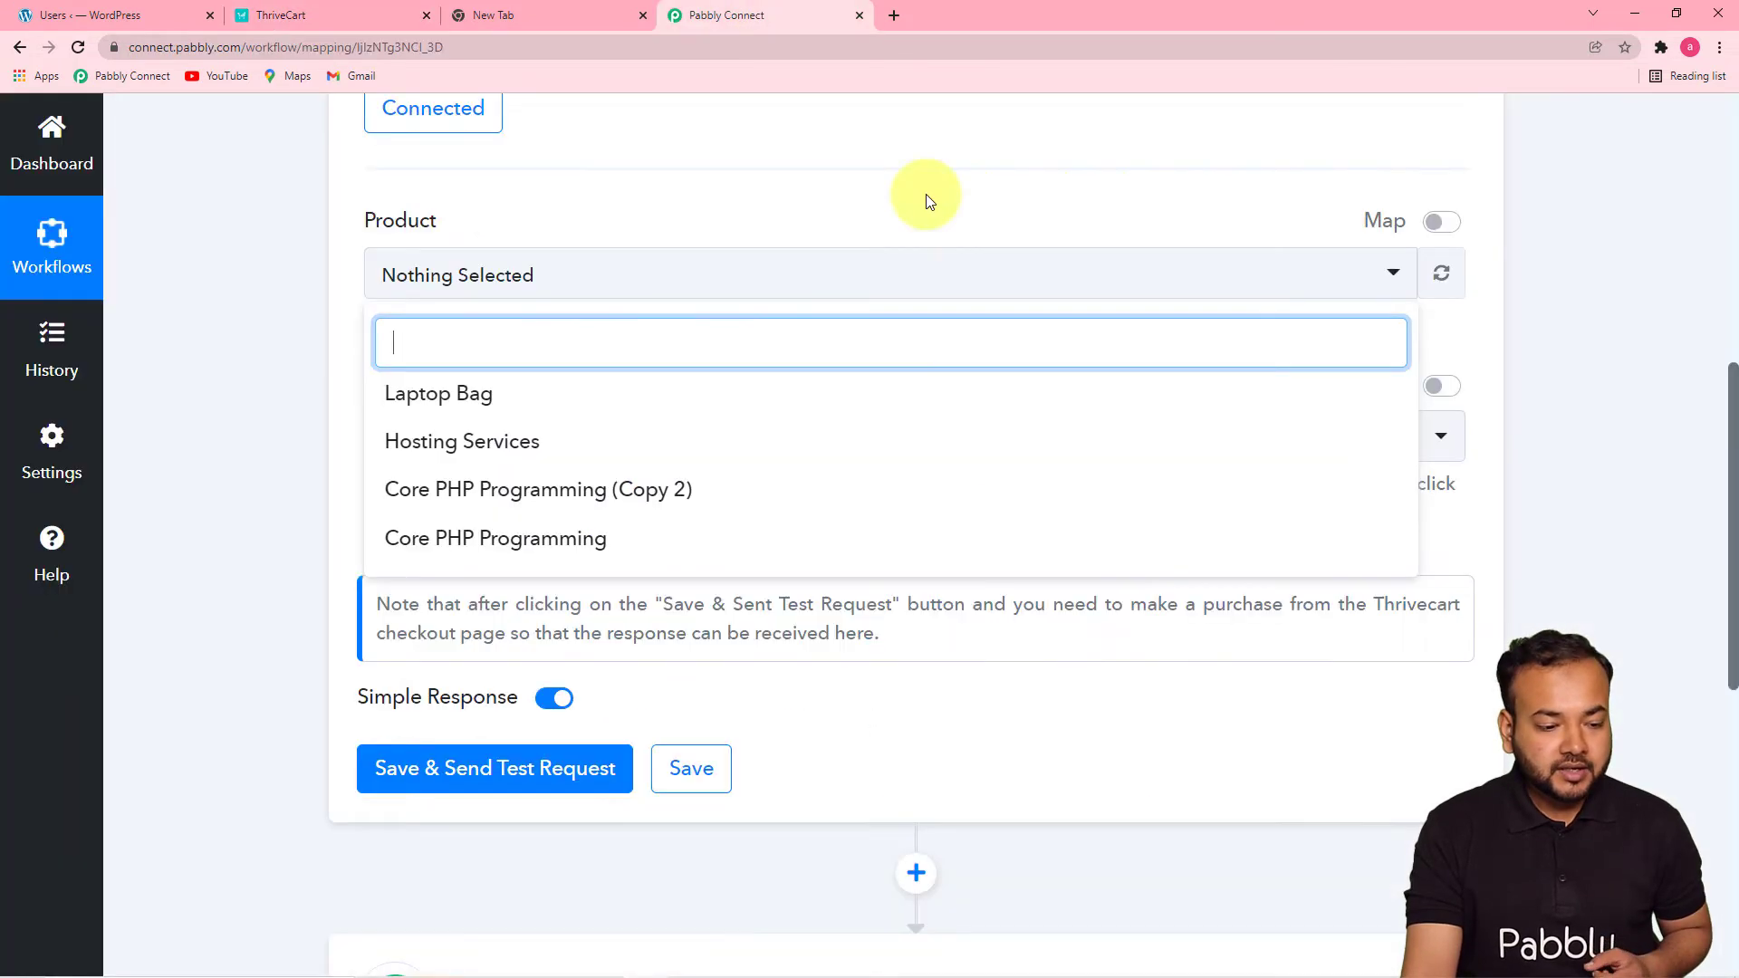
click(522, 541)
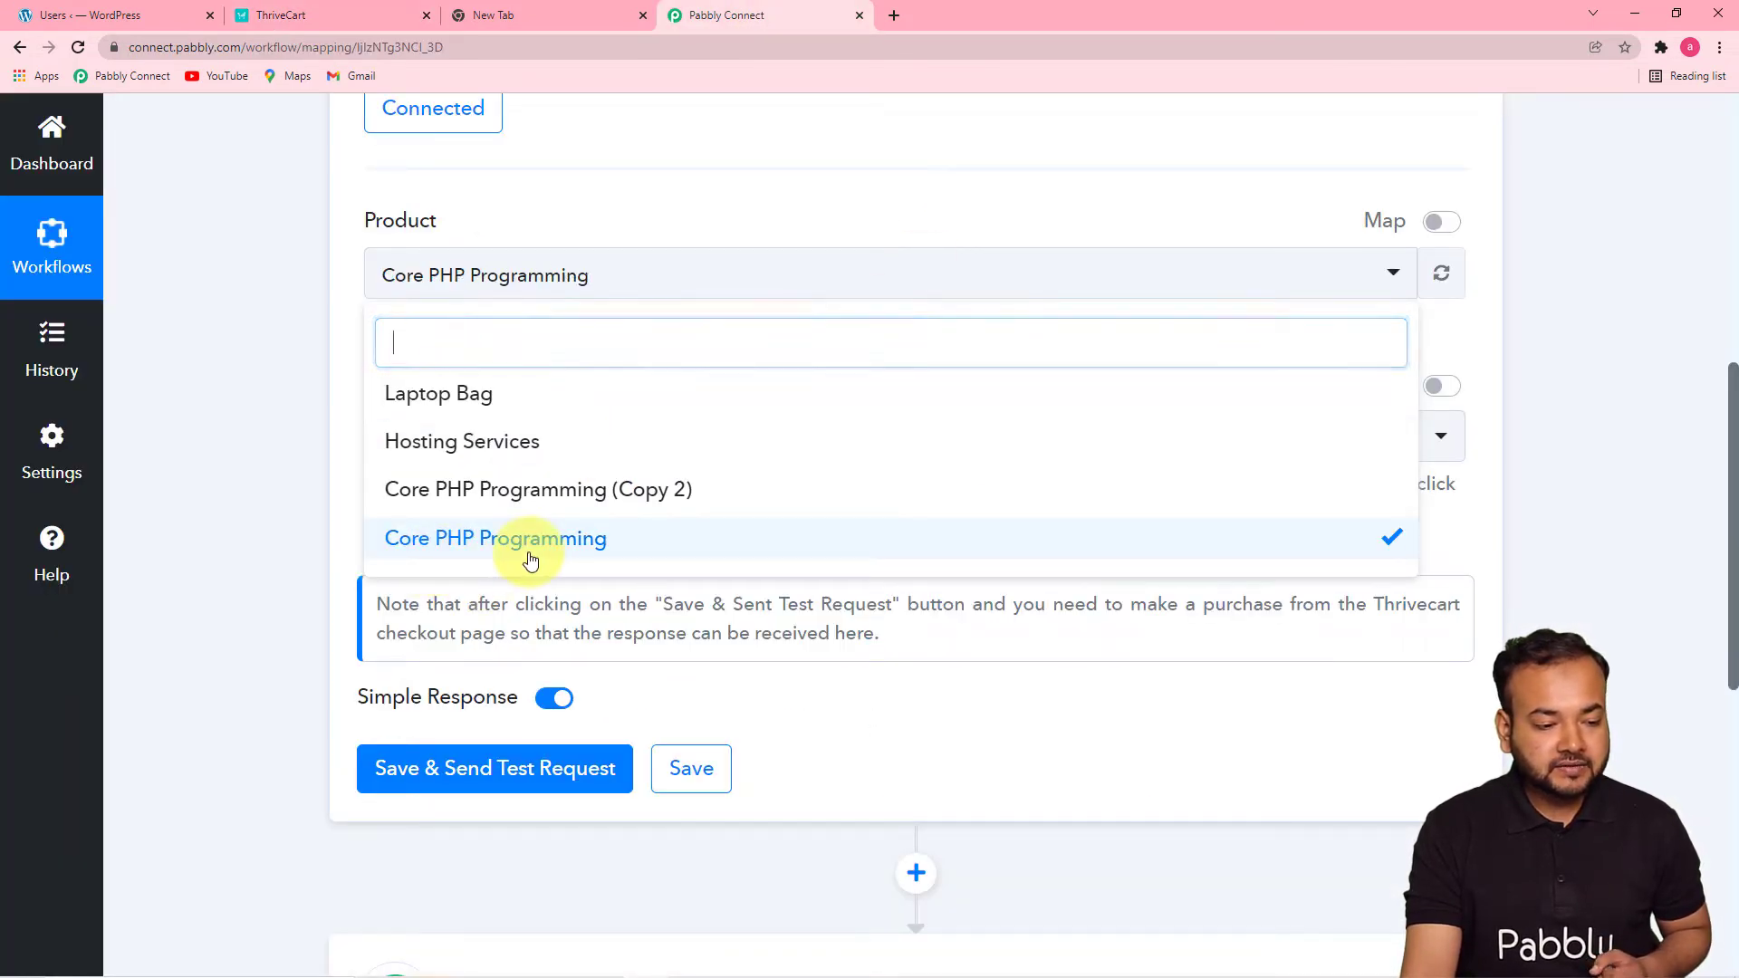
click(299, 446)
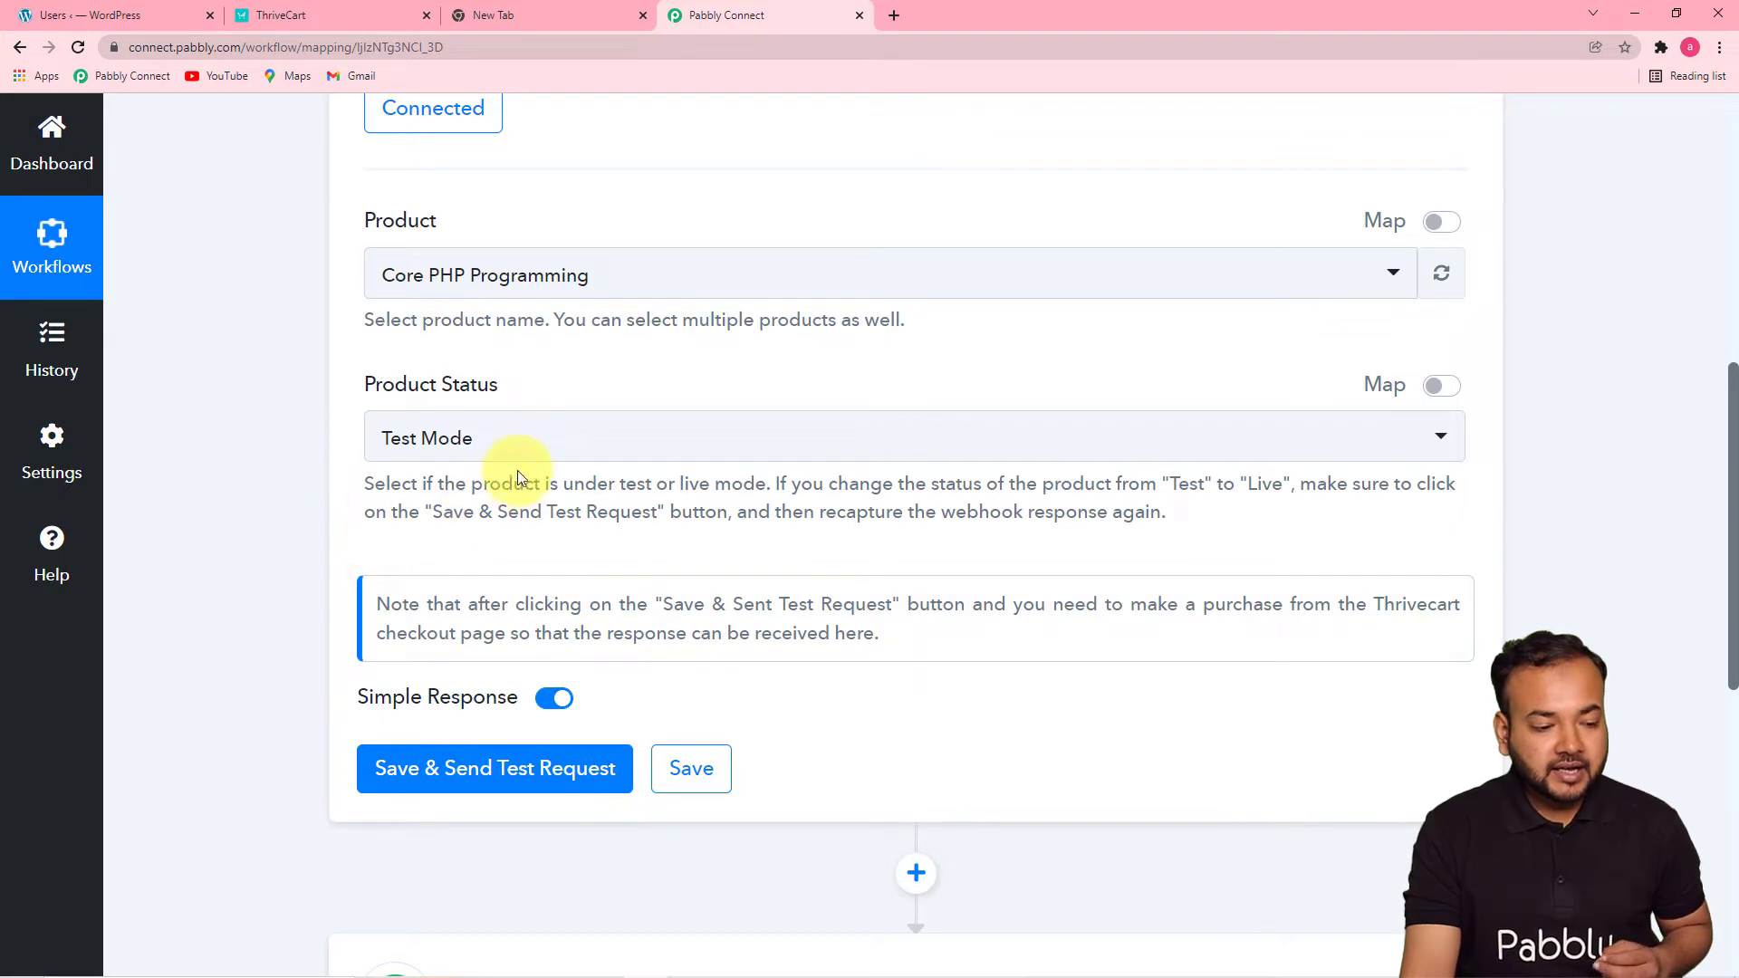
Set the product status to Test Mode, then save the trigger and send a test request.
click(492, 456)
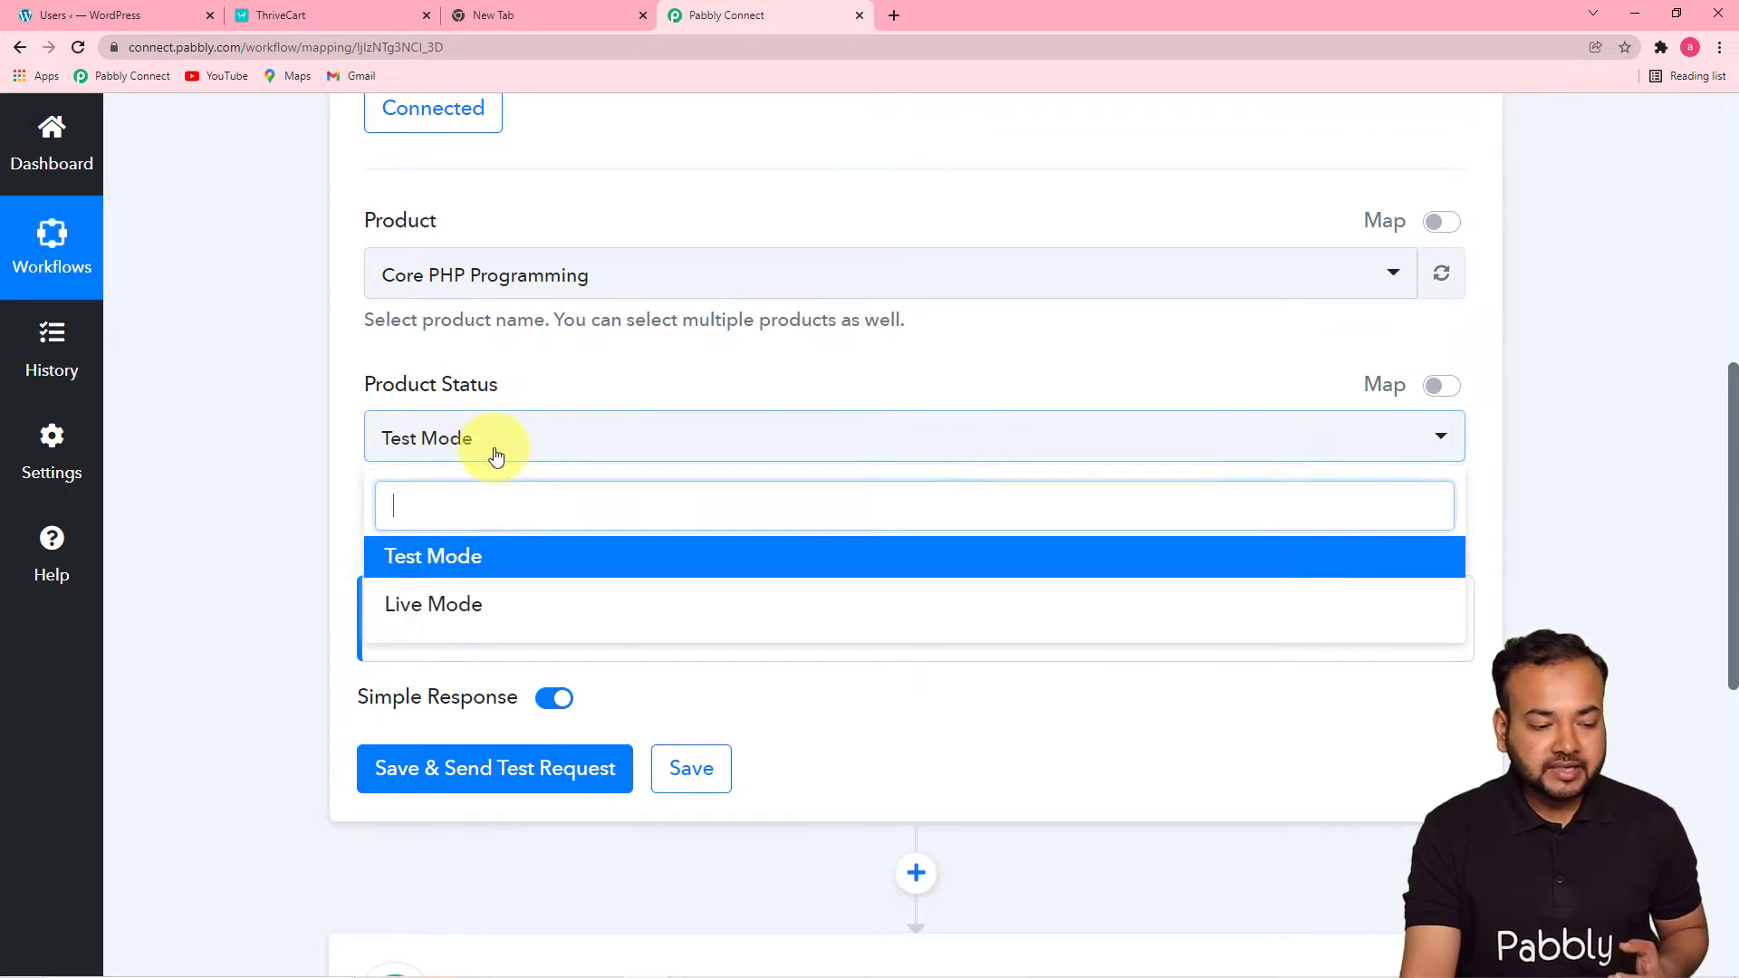
click(435, 555)
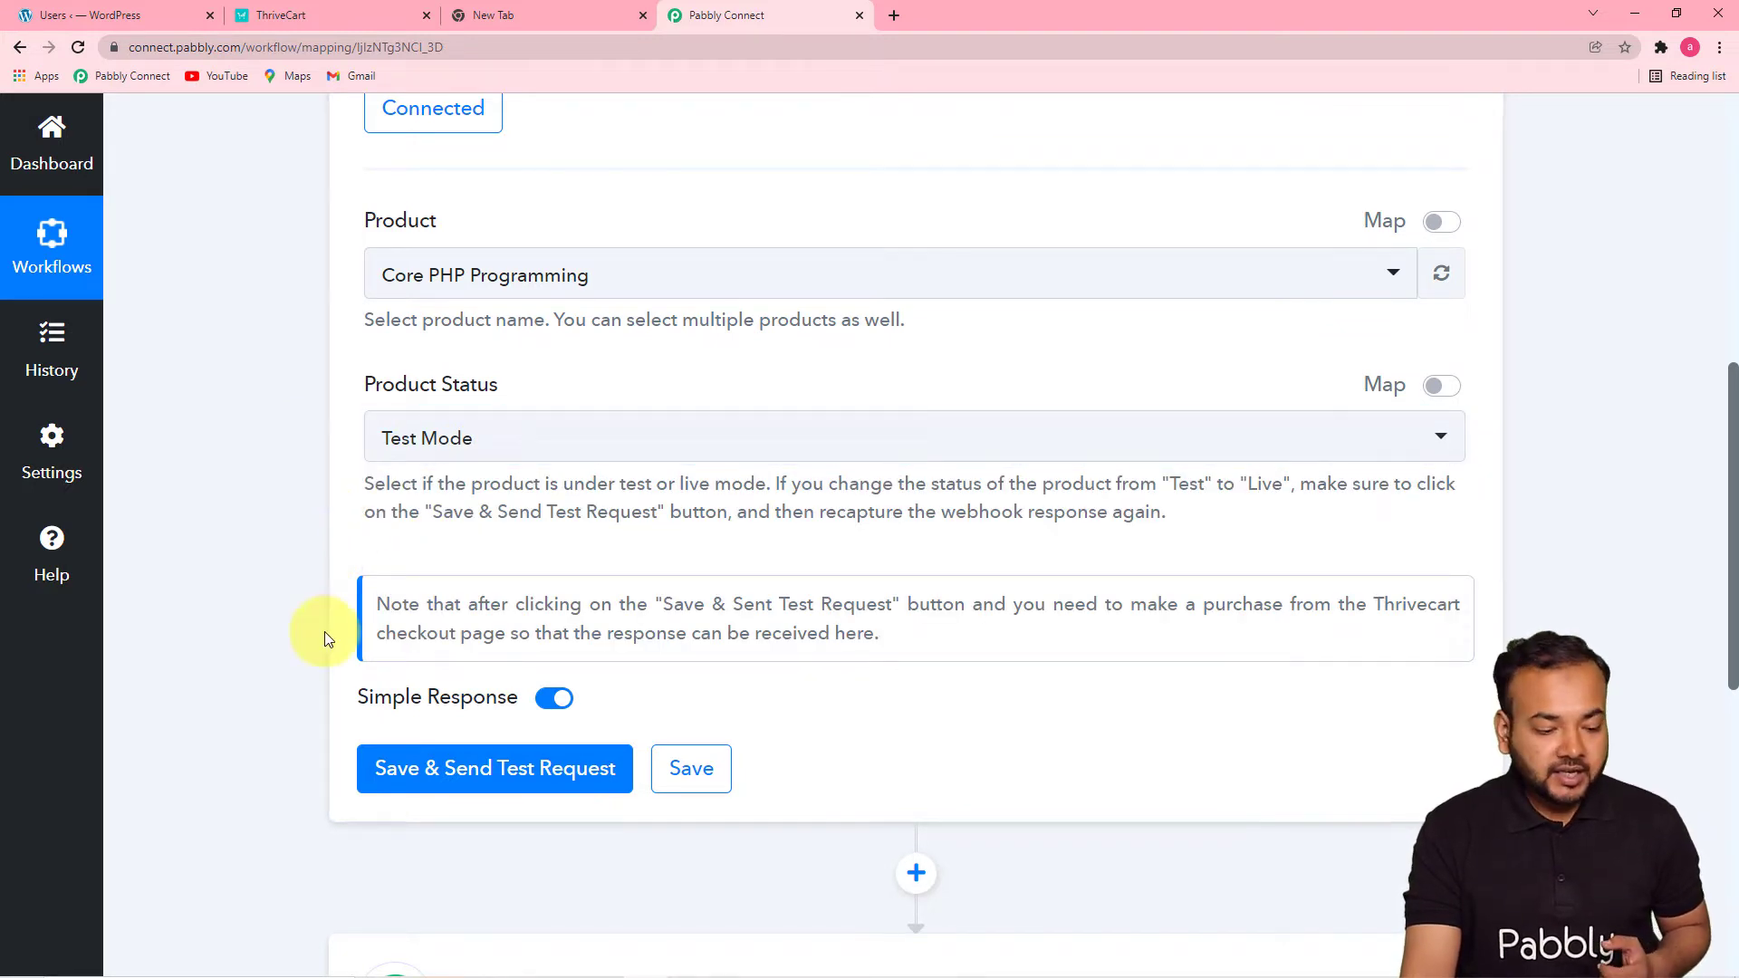
click(416, 781)
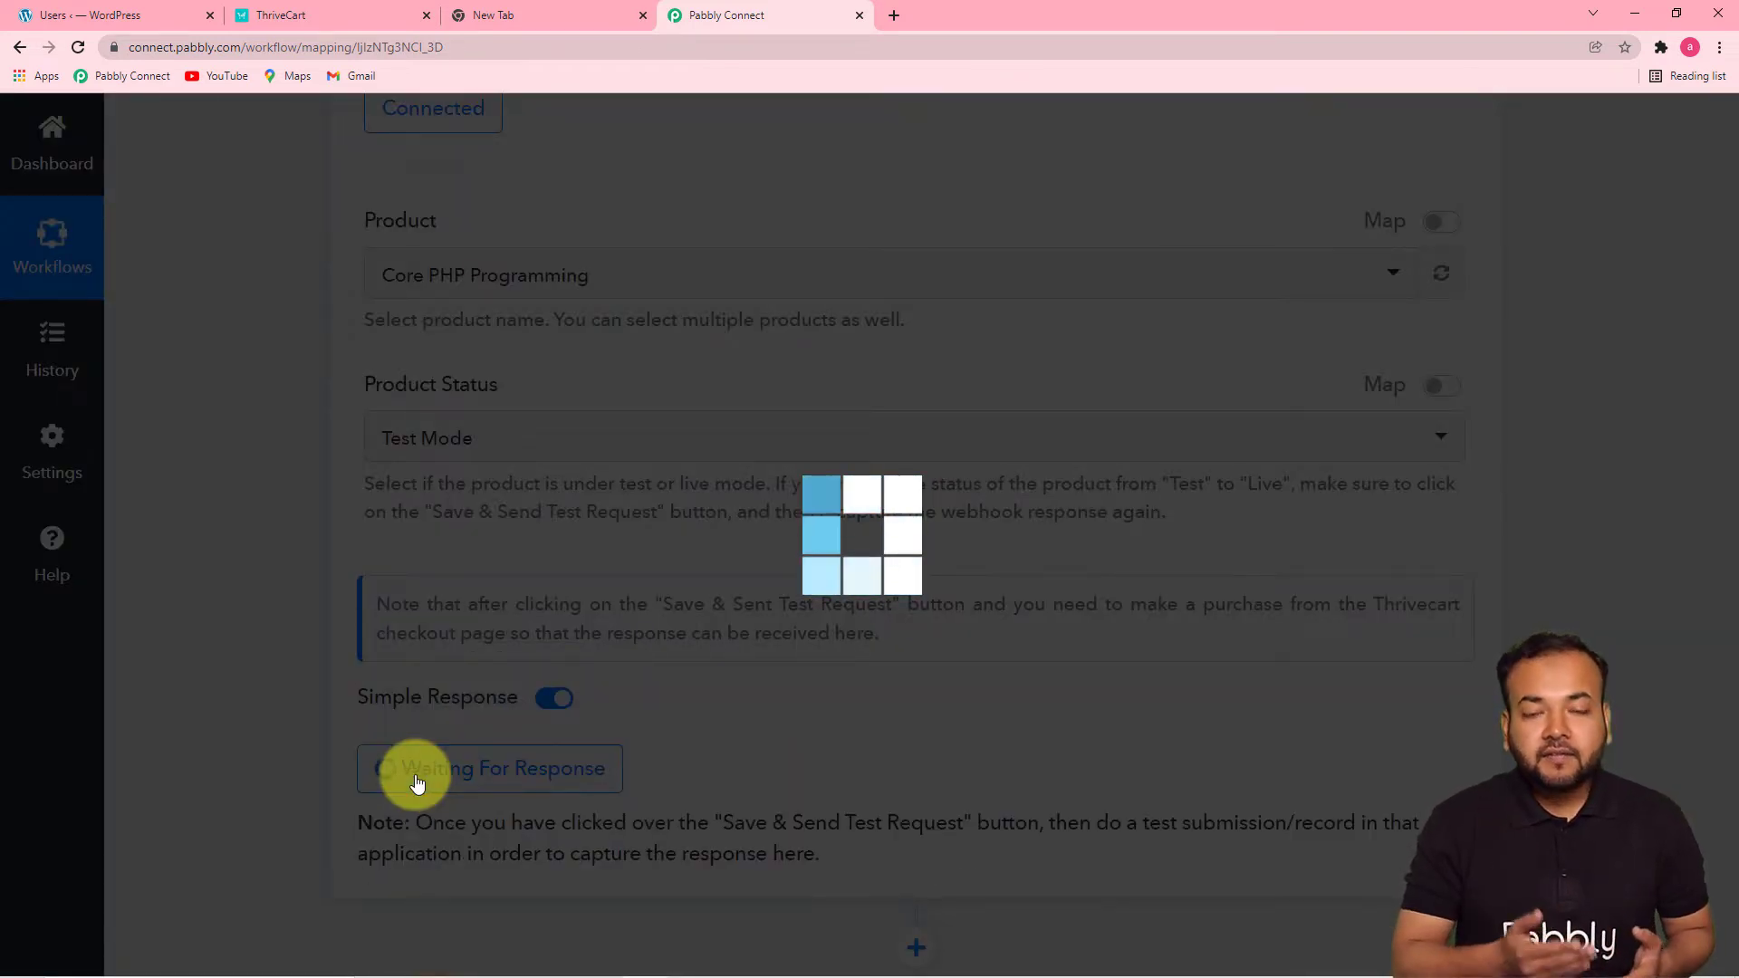
scroll(421, 779, down, 3)
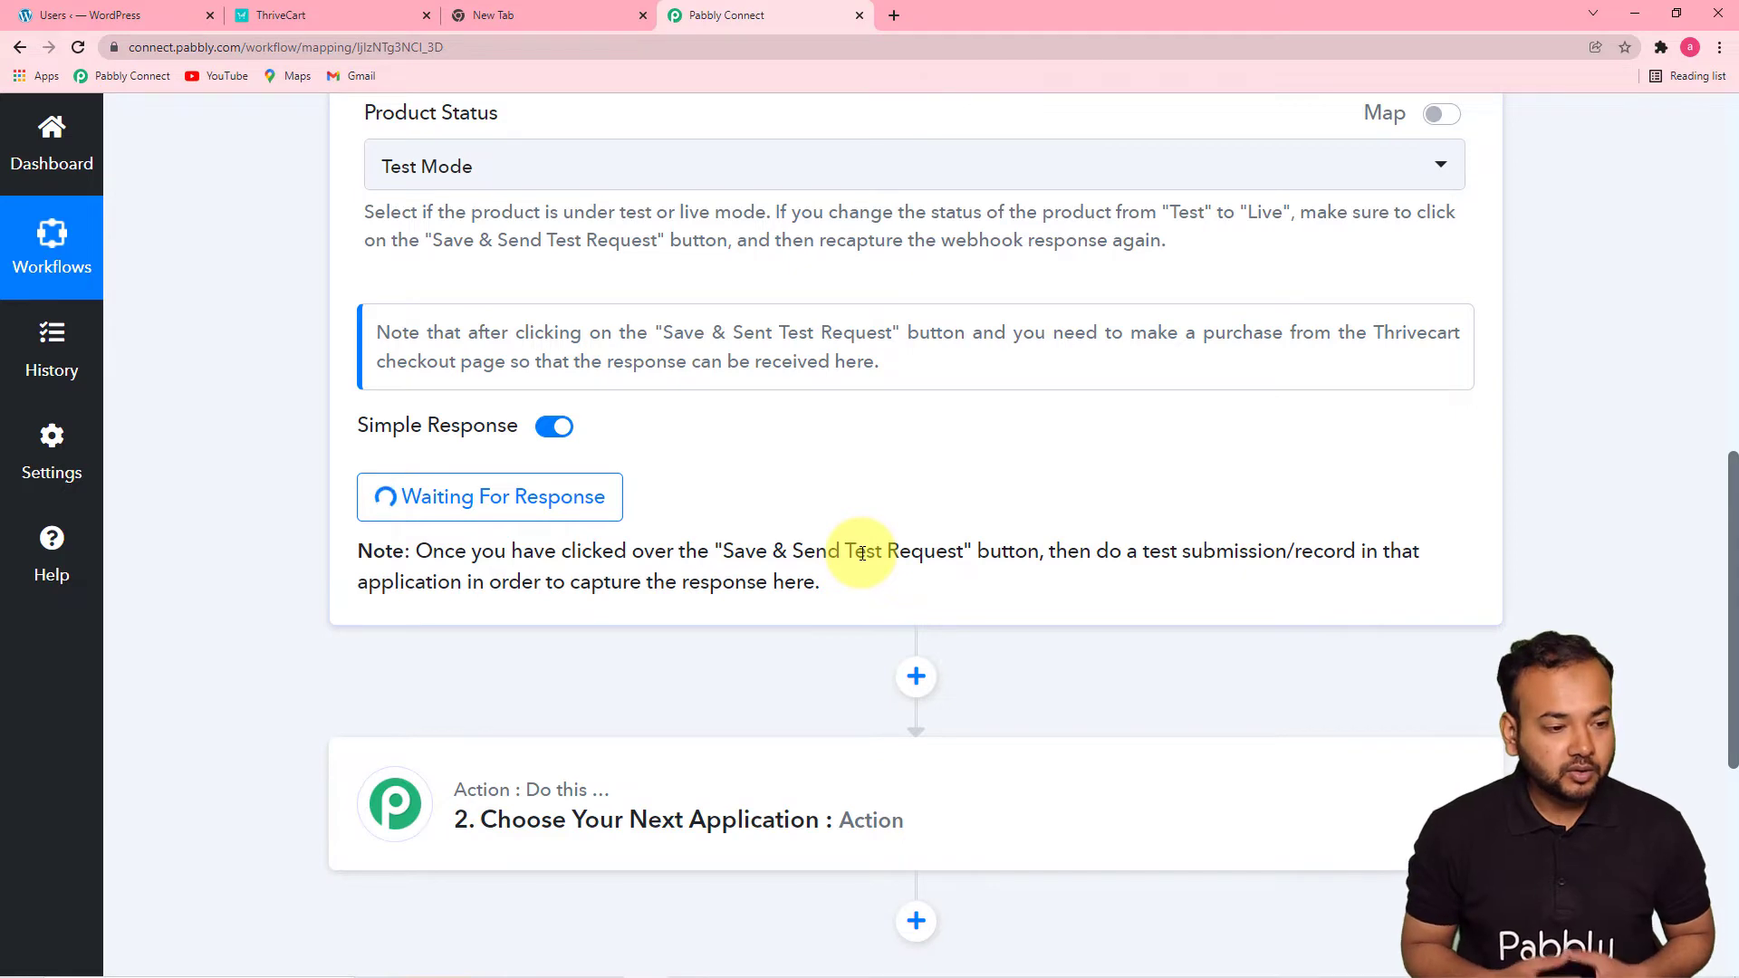
Switch to ThriveCart and open the checkout page of the Core PHP Programming product.
click(319, 16)
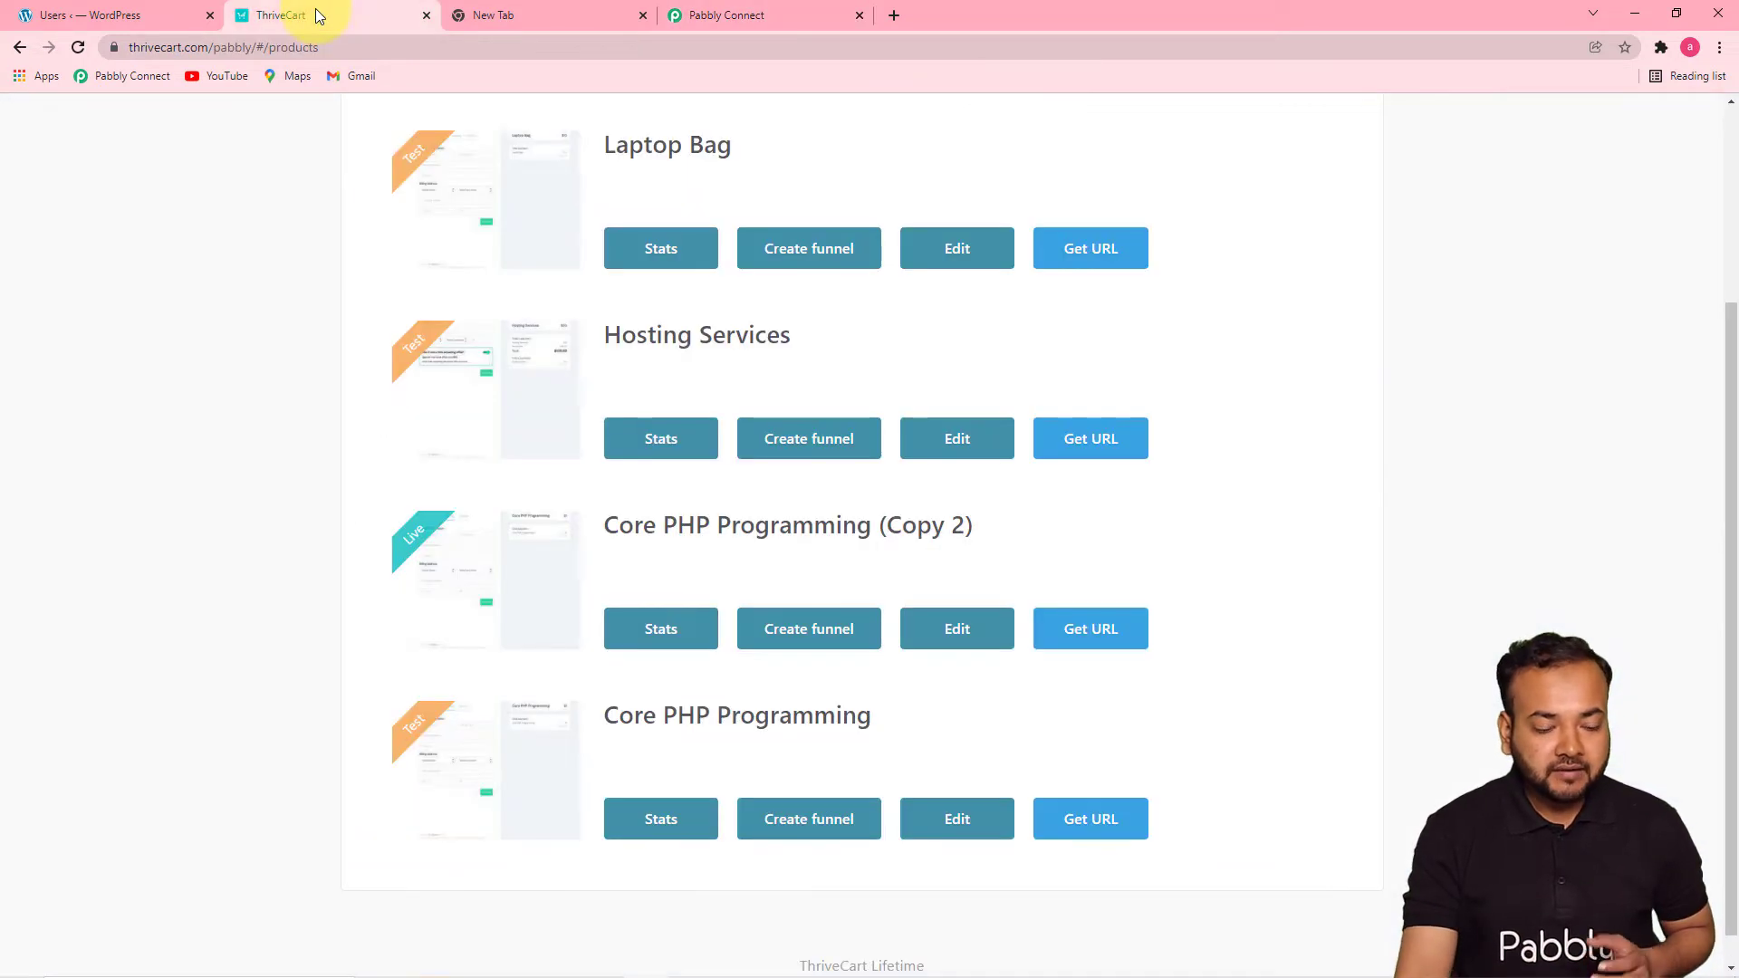
click(1081, 829)
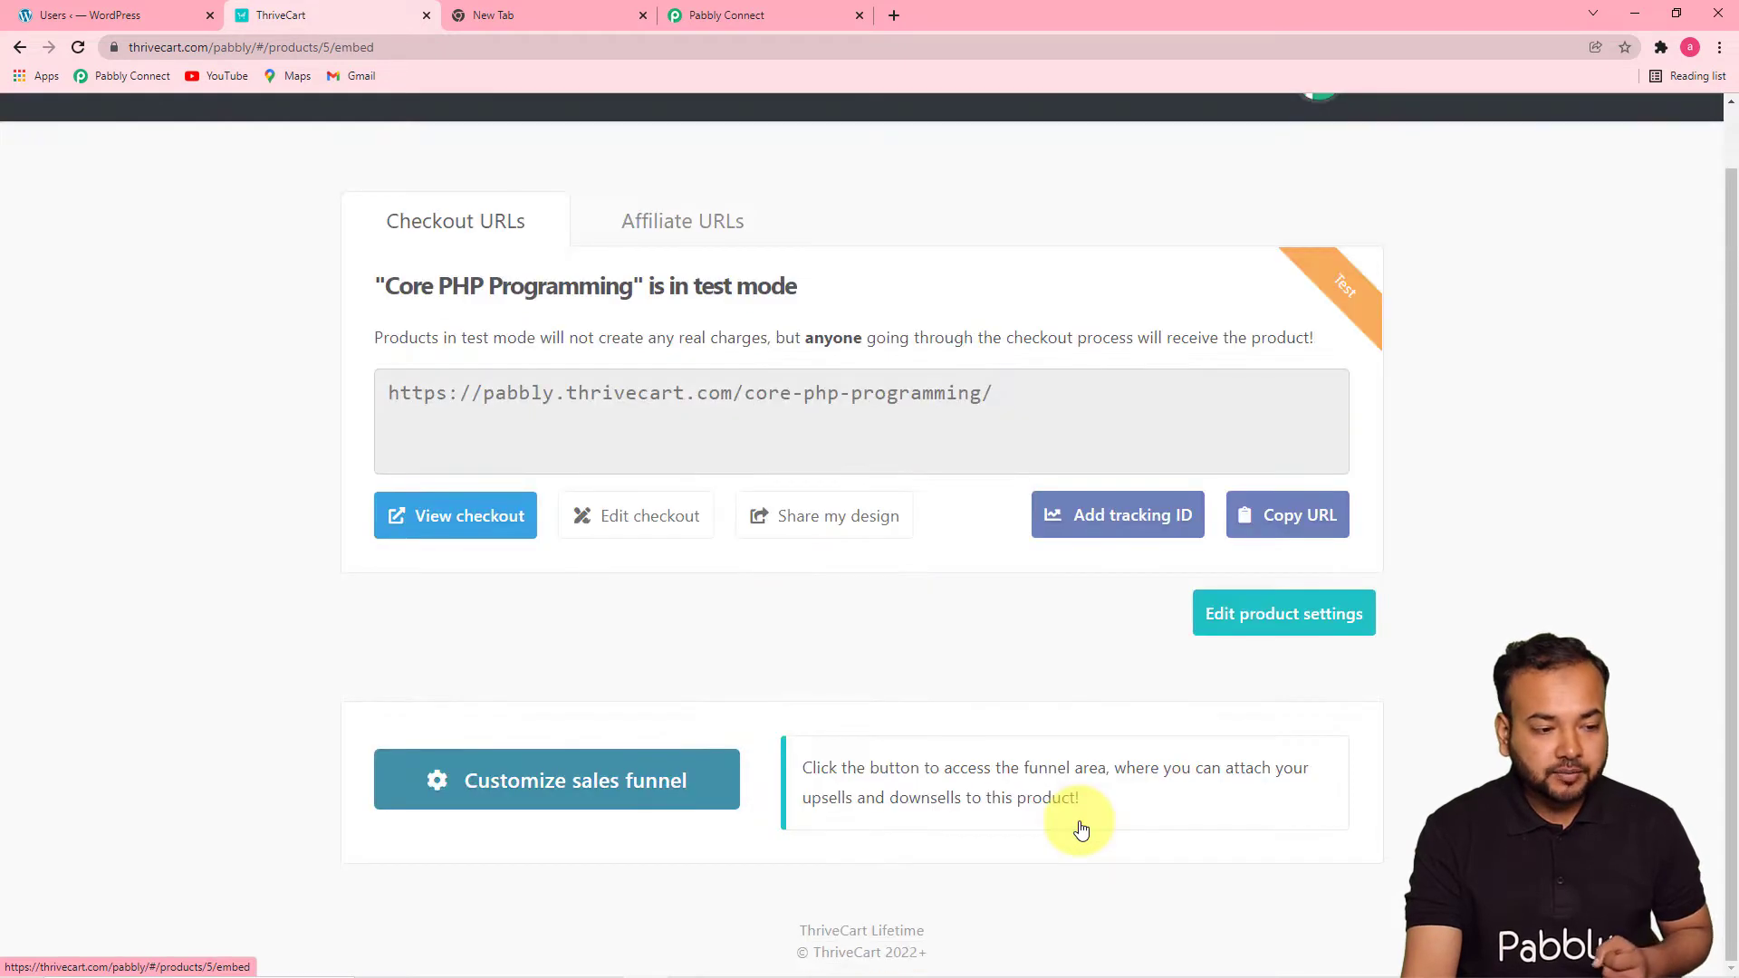
click(507, 514)
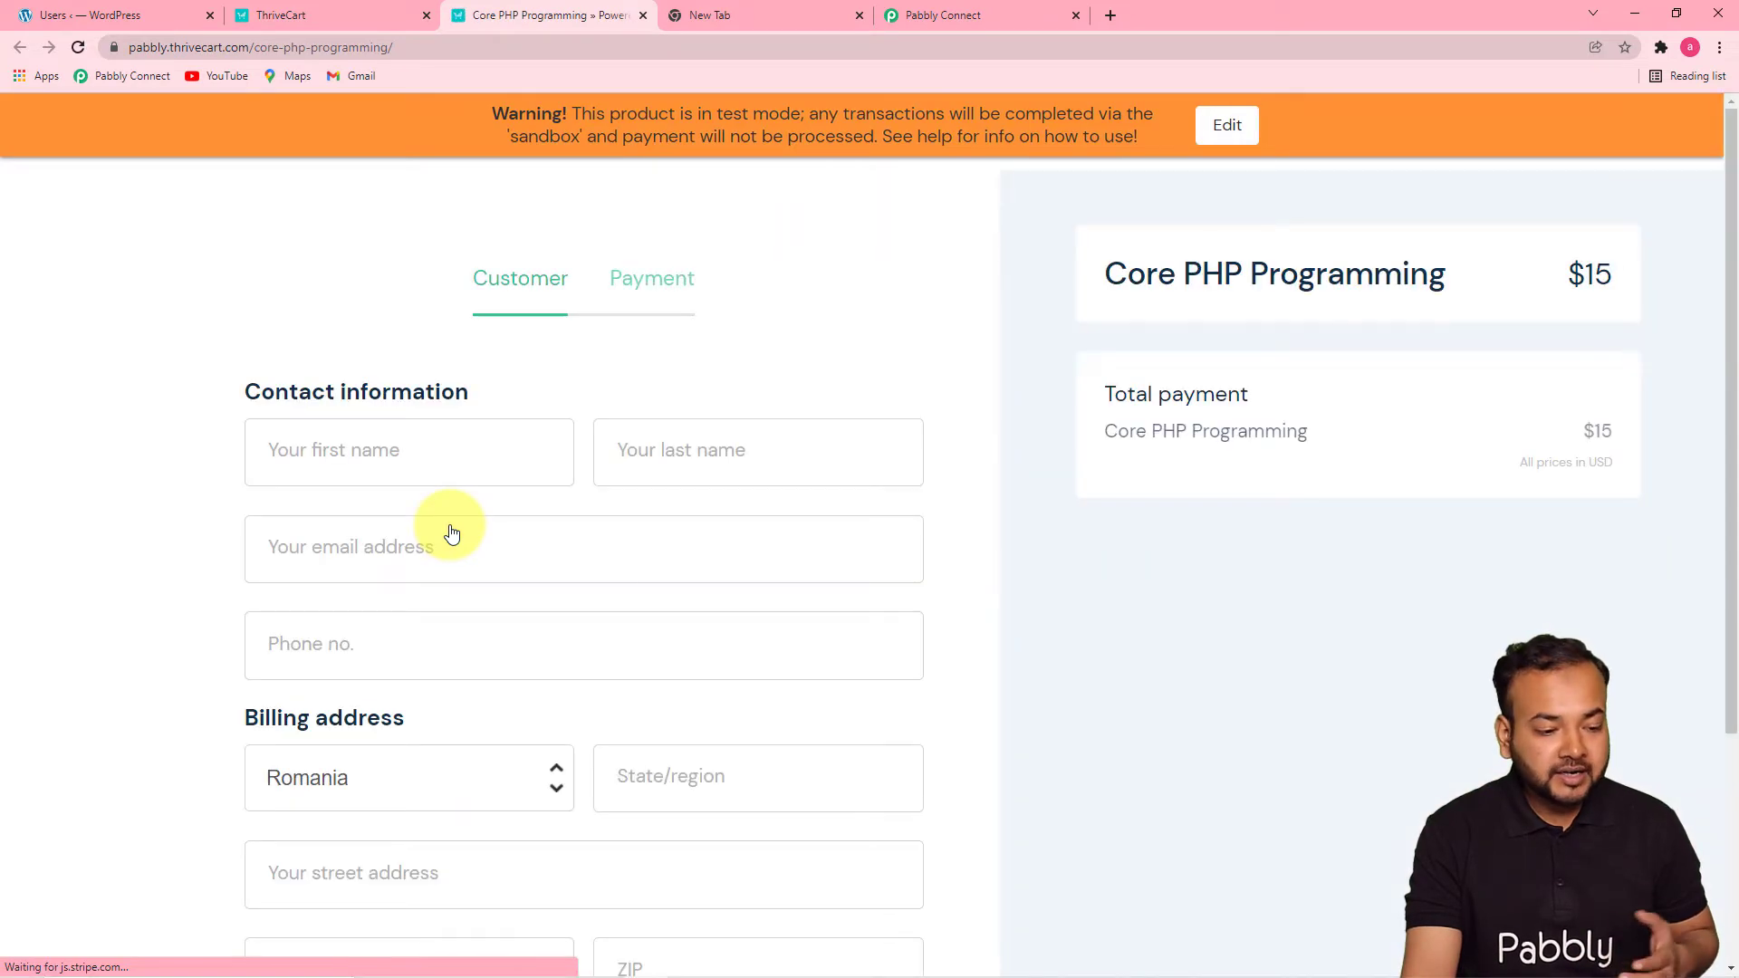
Fill in the customer's name, e-mail, phone number and billing address on the checkout form and continue to payment.
click(434, 442)
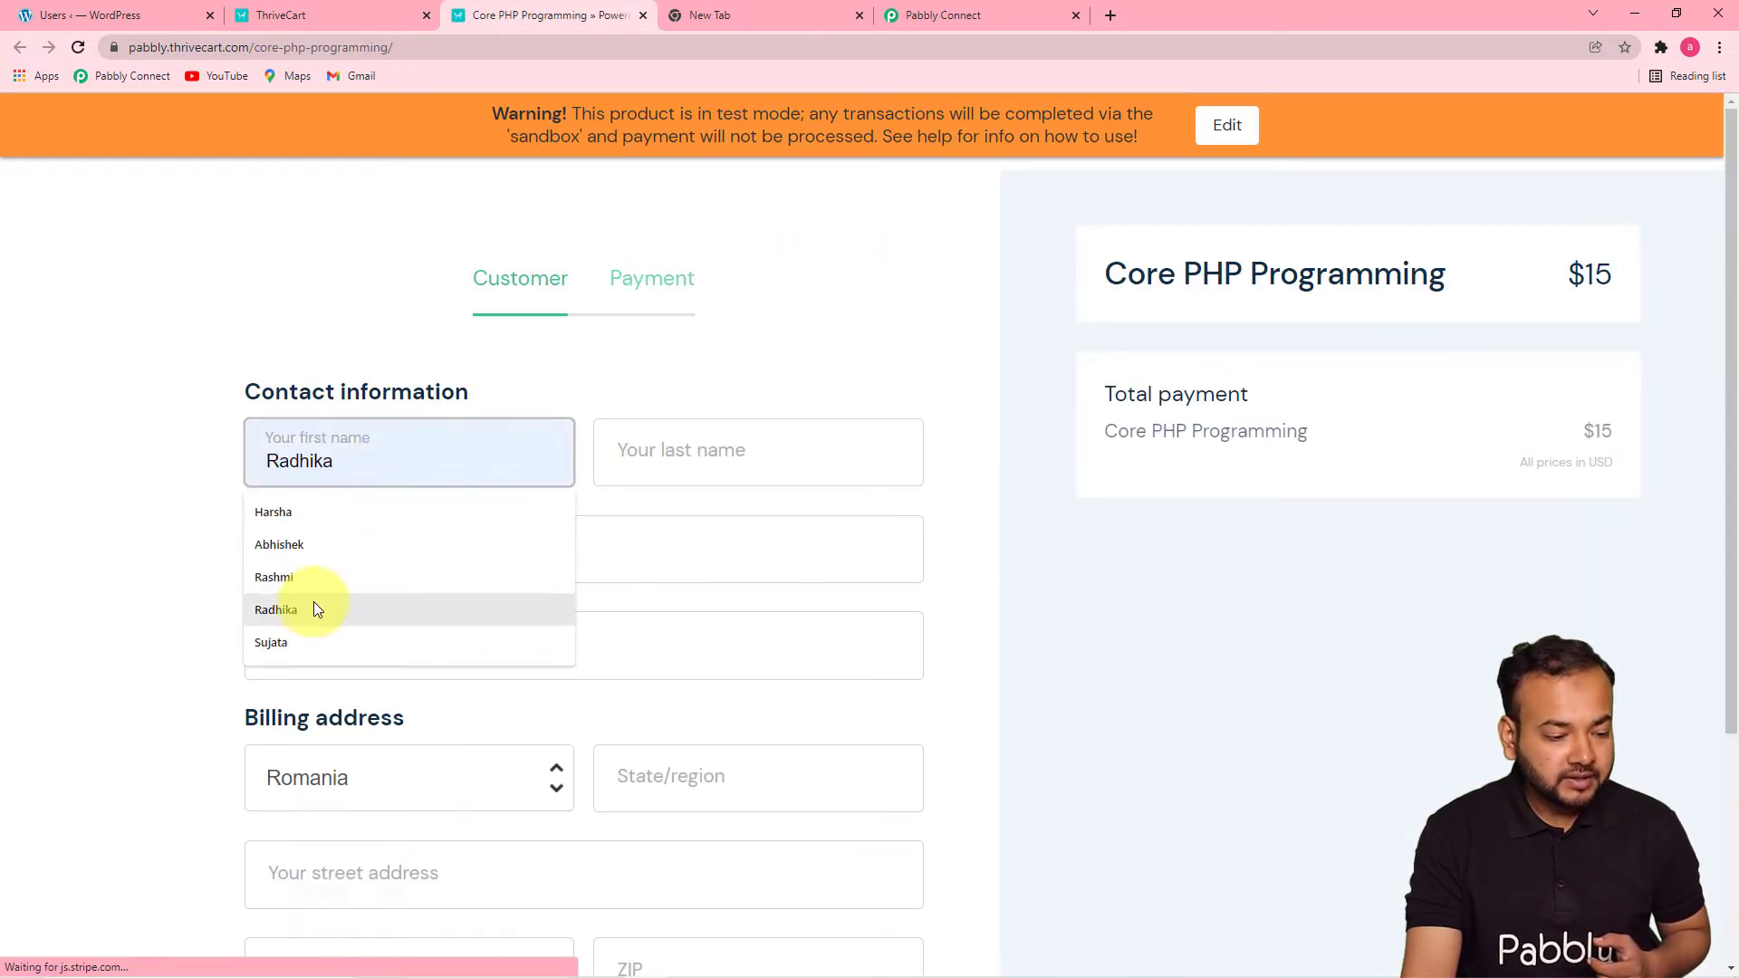
click(317, 579)
click(710, 464)
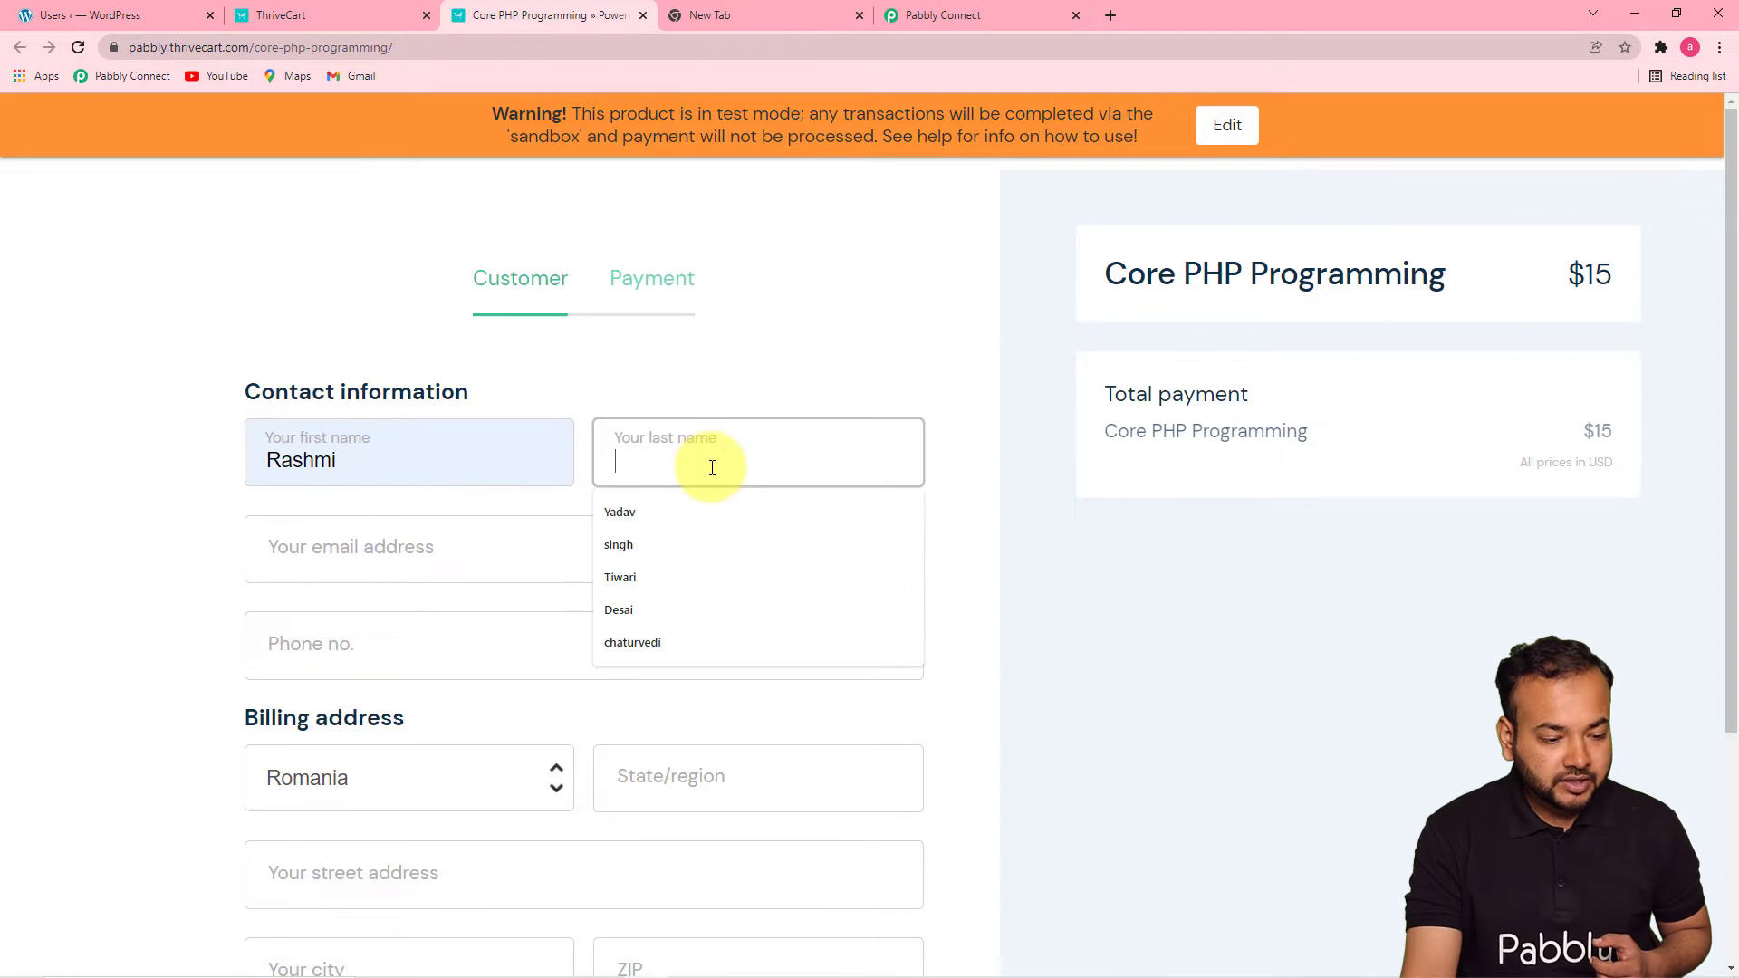
click(637, 580)
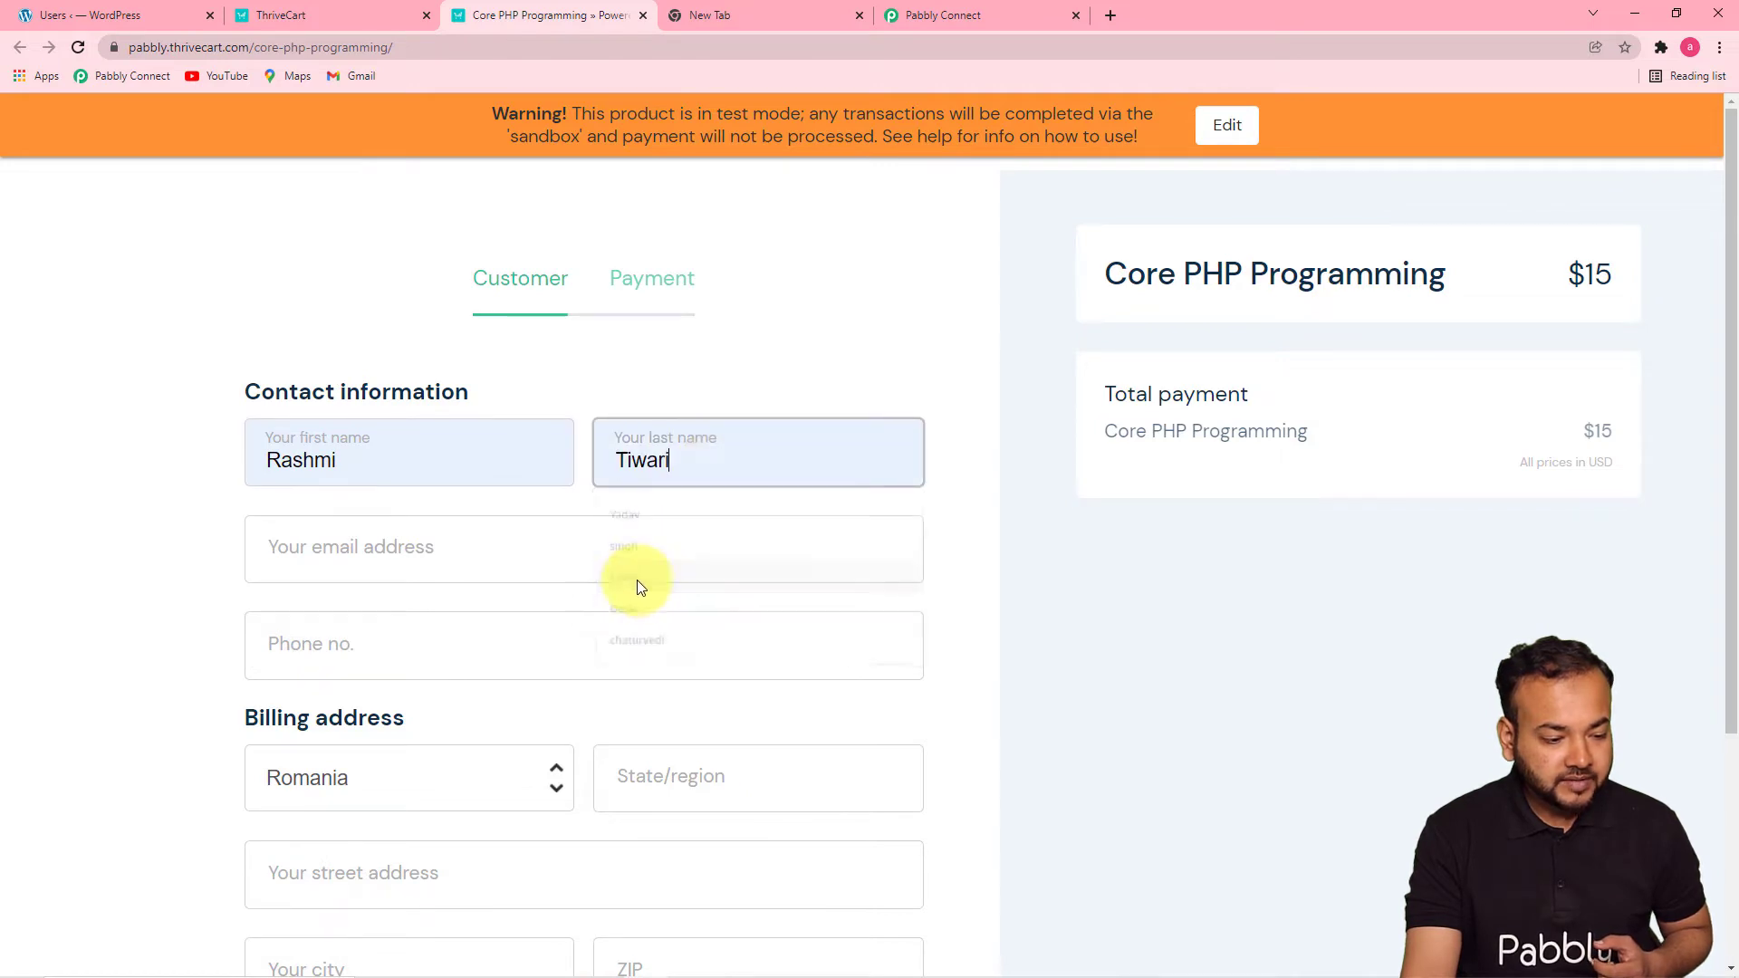
click(392, 573)
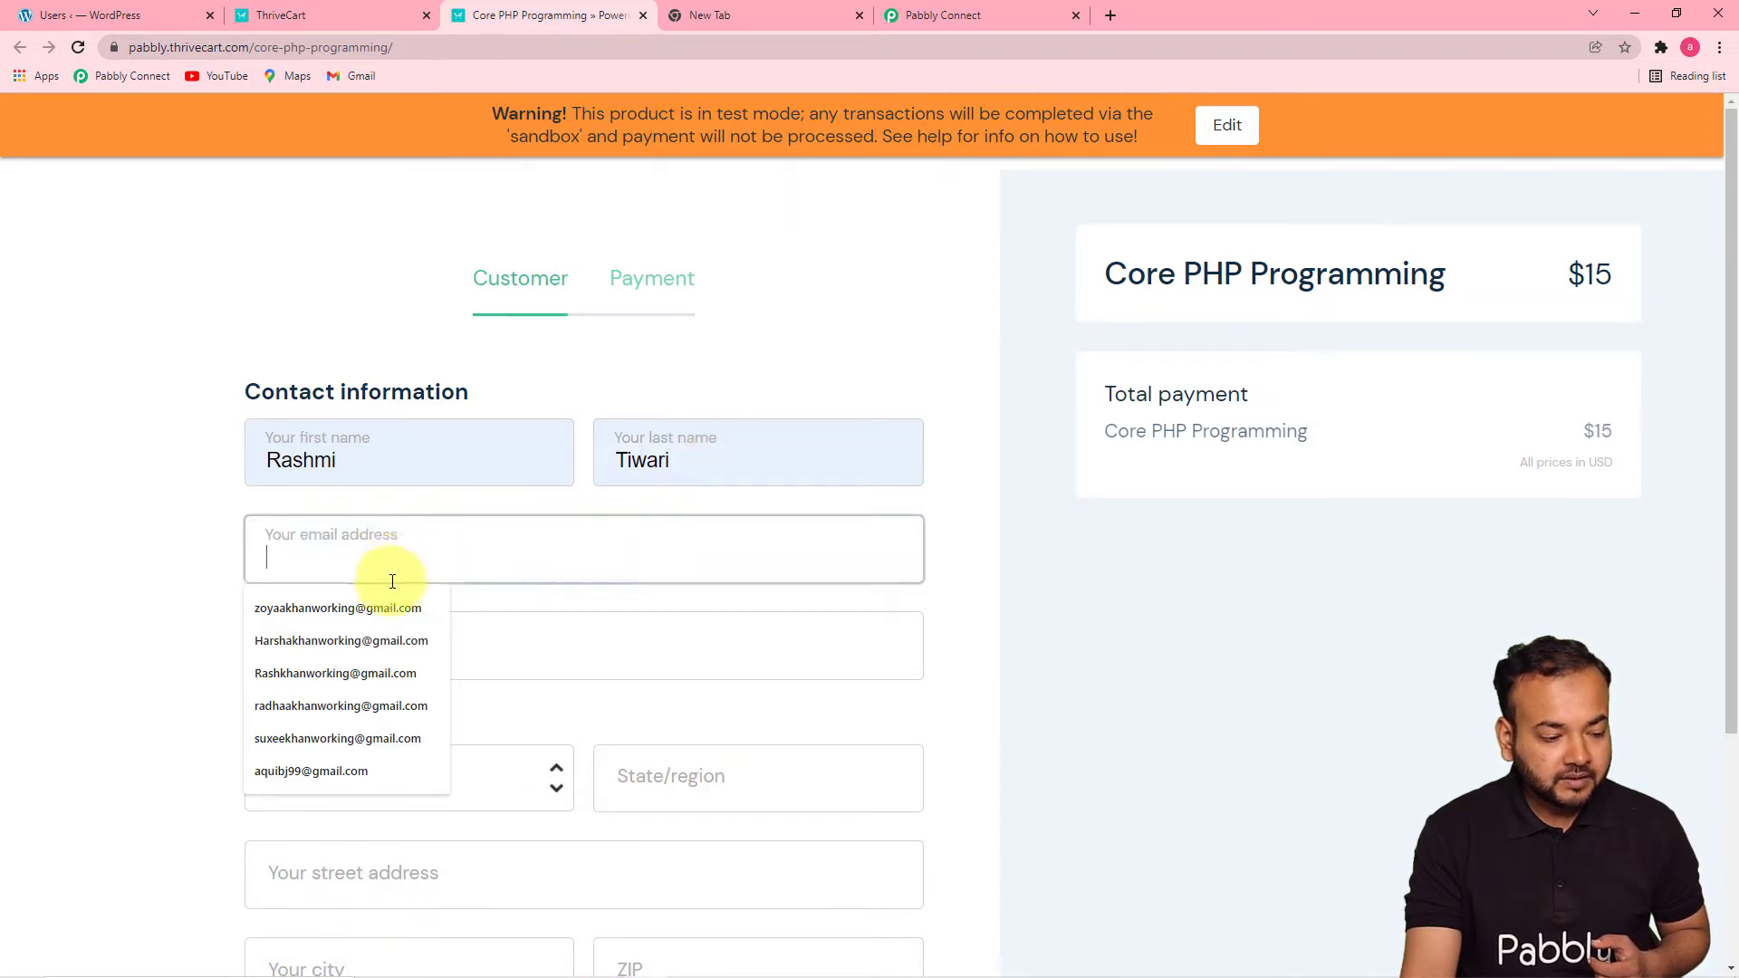
click(364, 714)
scroll(203, 637, down, 3)
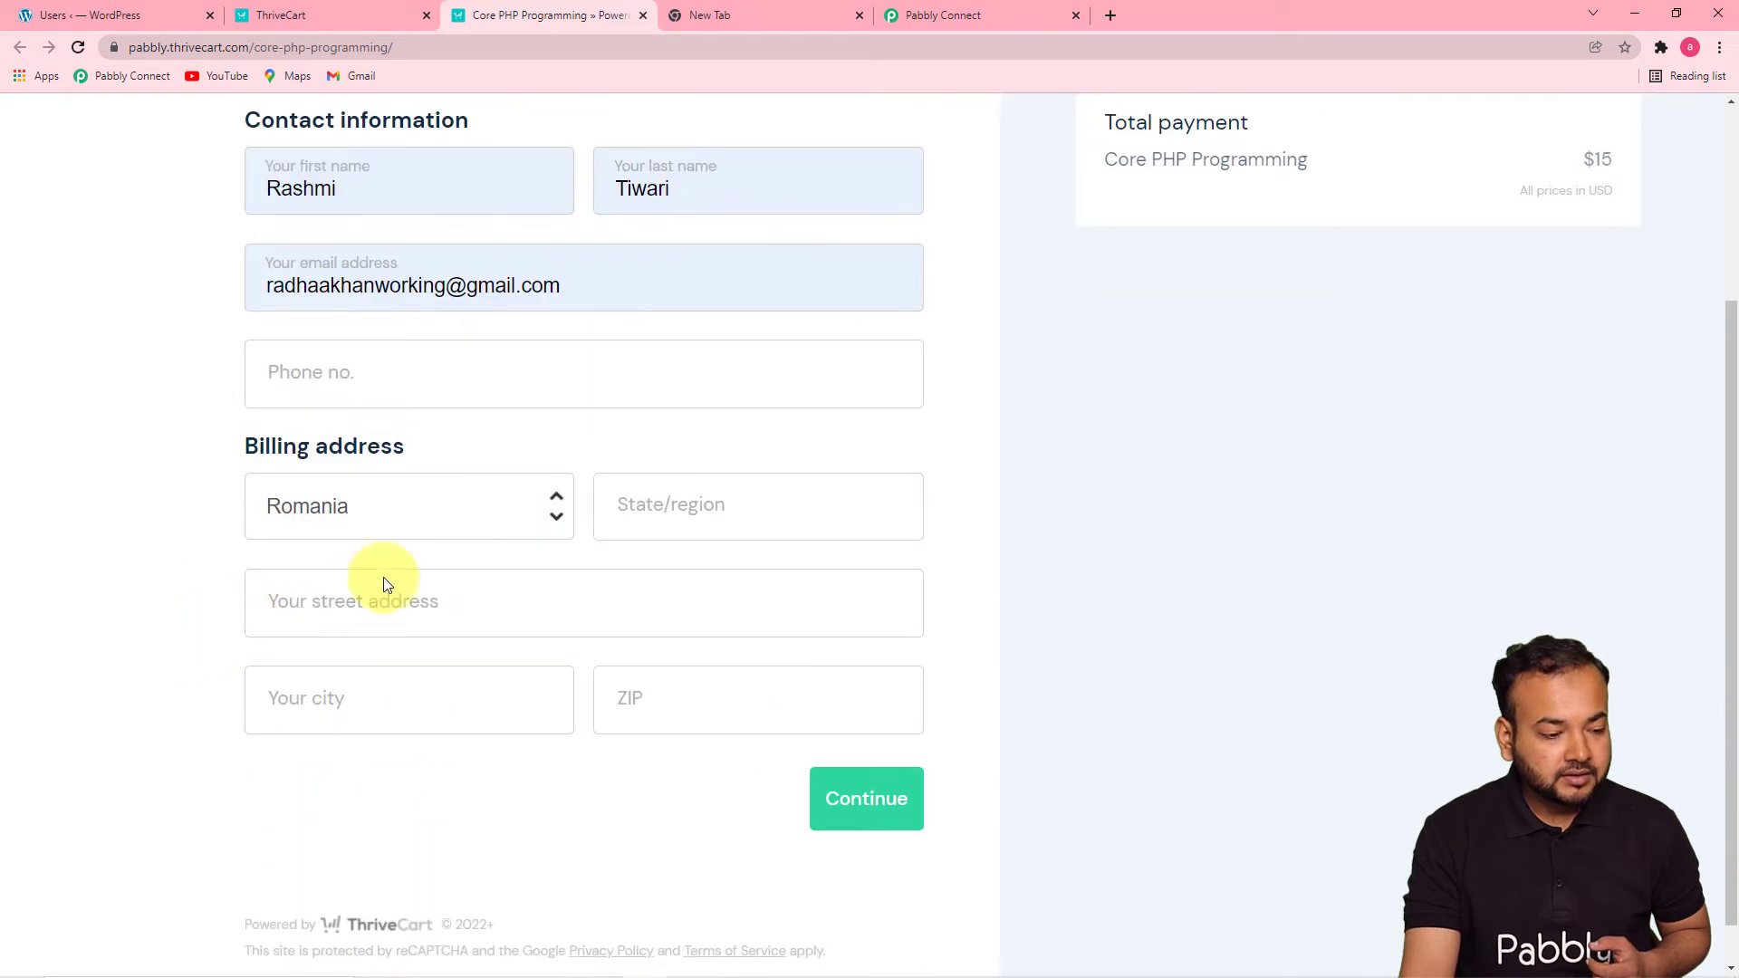
click(415, 381)
click(342, 442)
scroll(129, 547, down, 1)
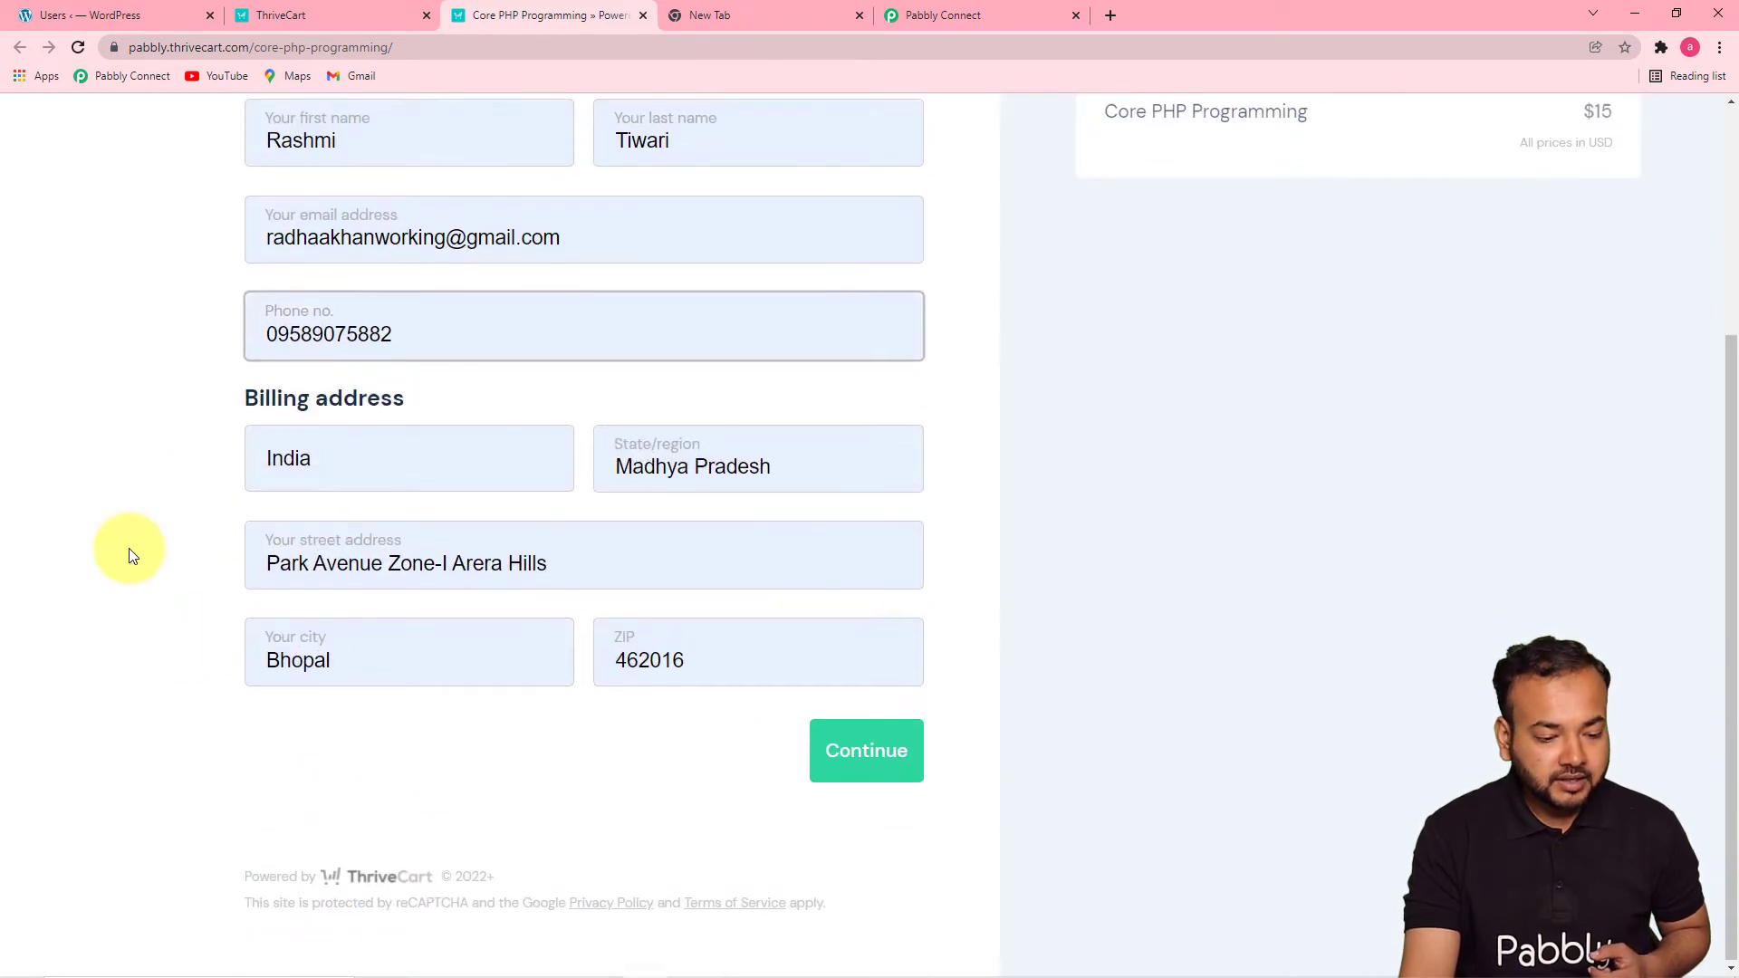
click(832, 752)
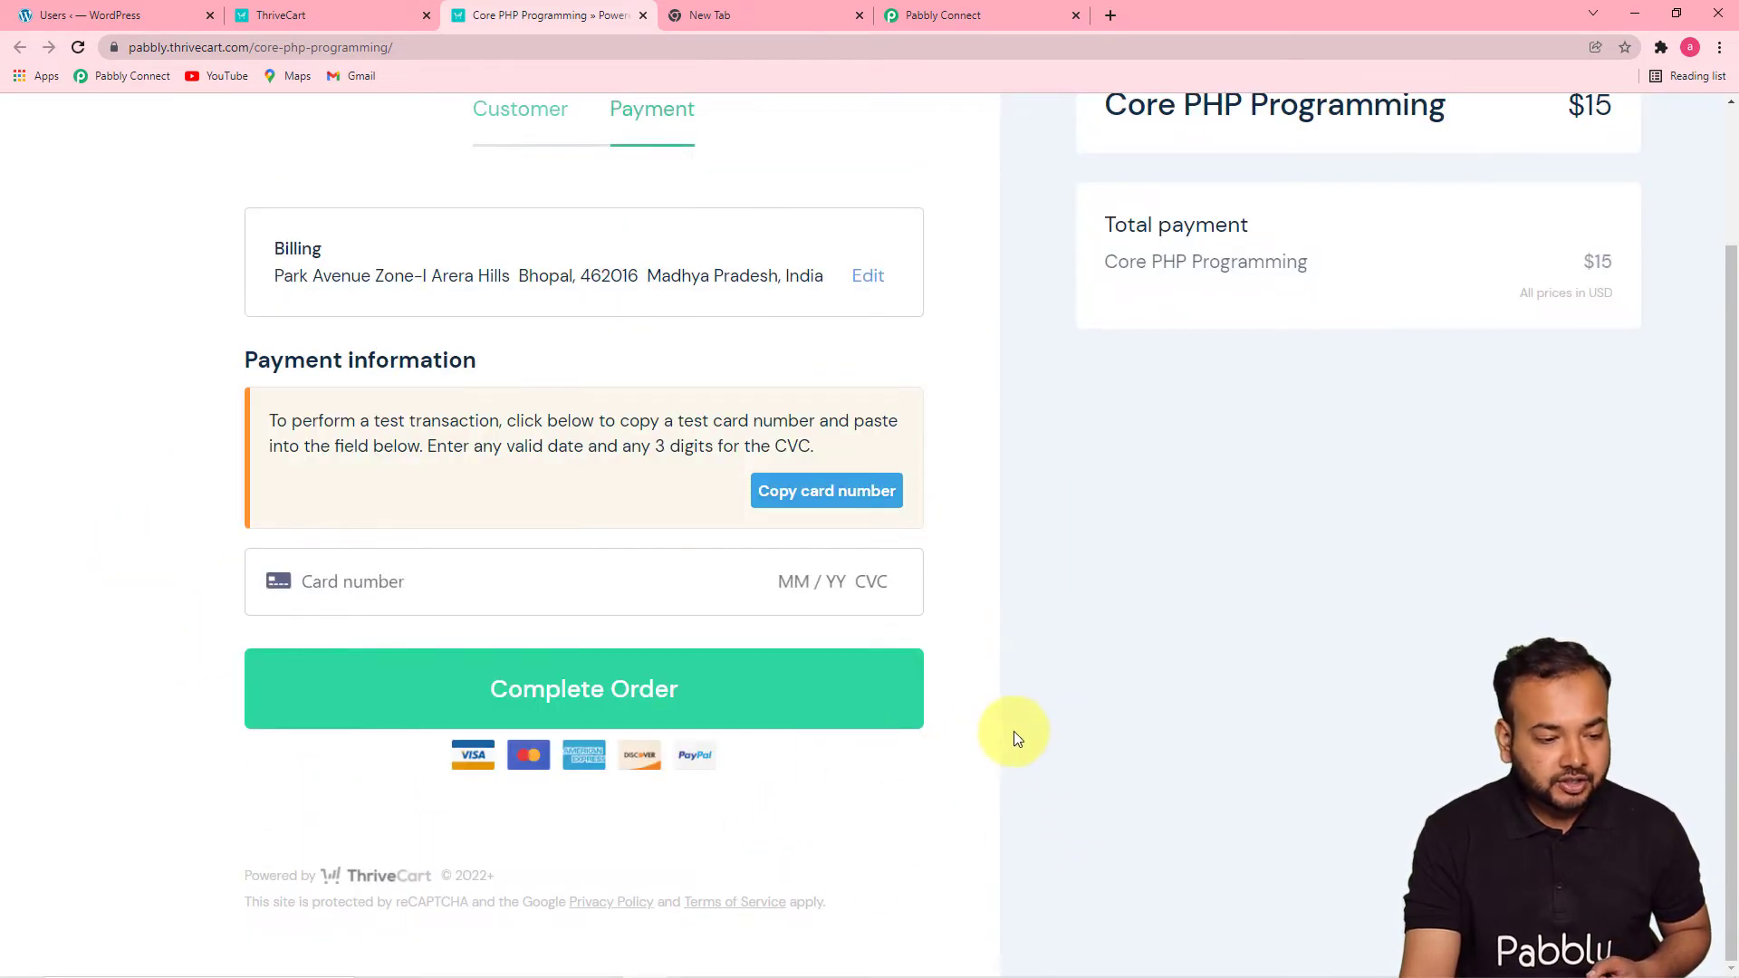
Copy the provided test card number into the payment field and enter the card's expiry date and security code.
click(775, 491)
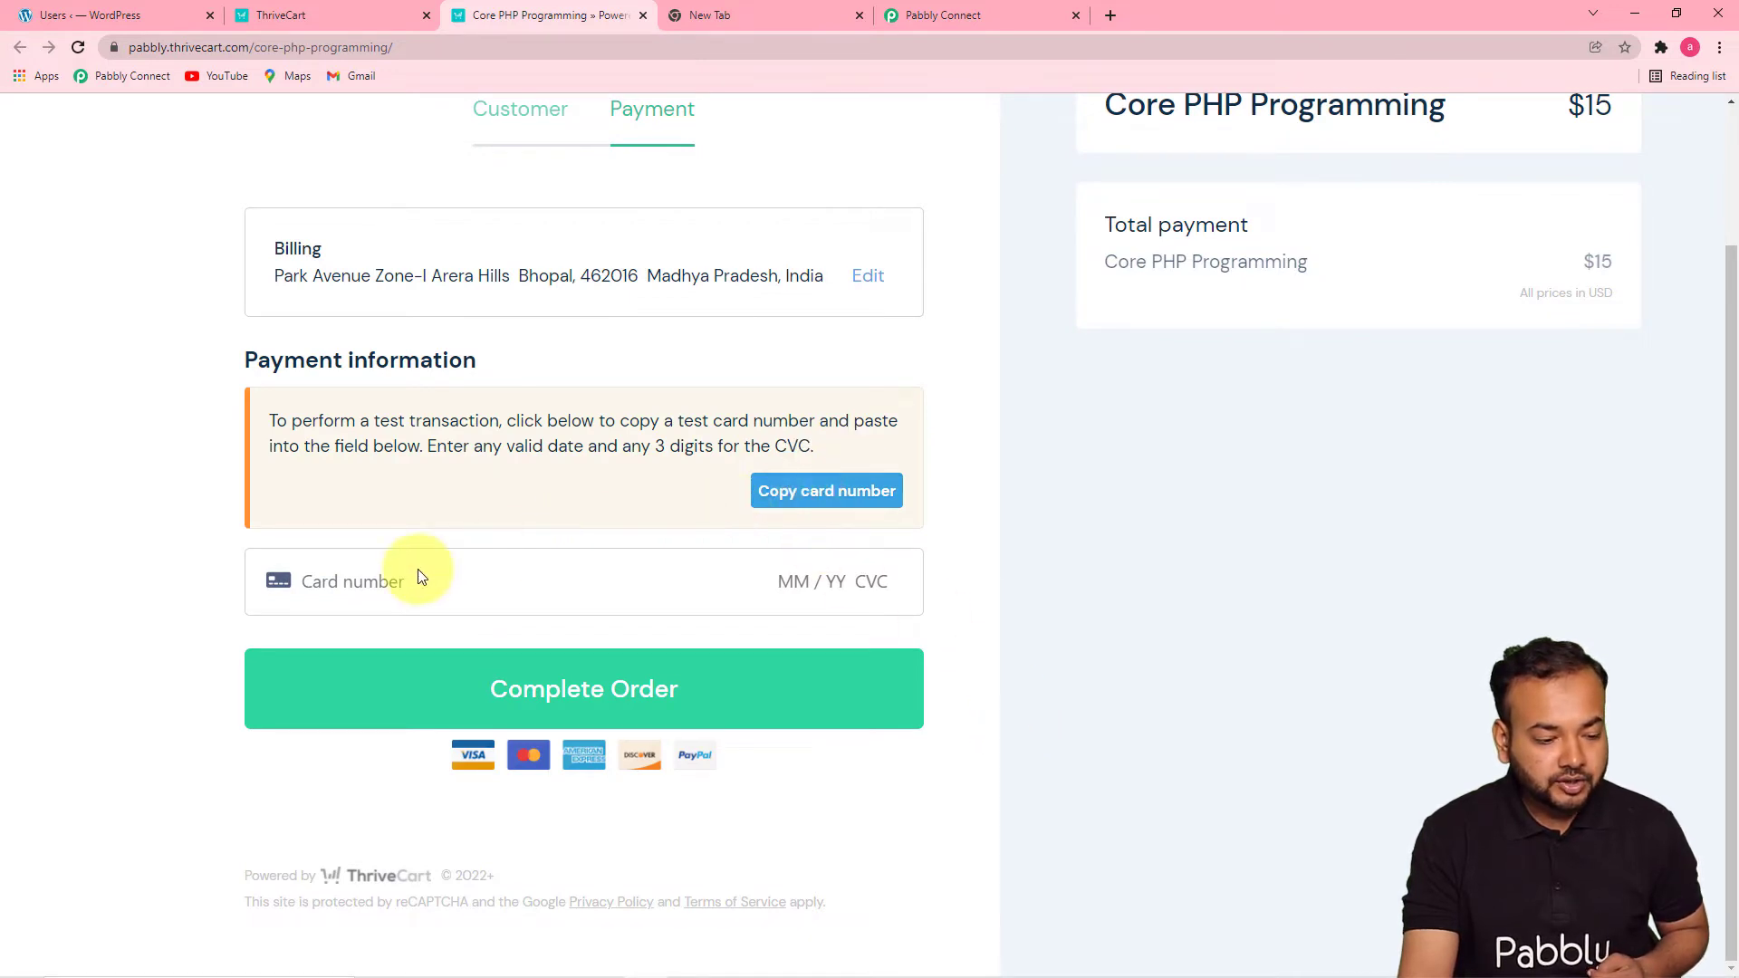
right_click(397, 580)
click(438, 721)
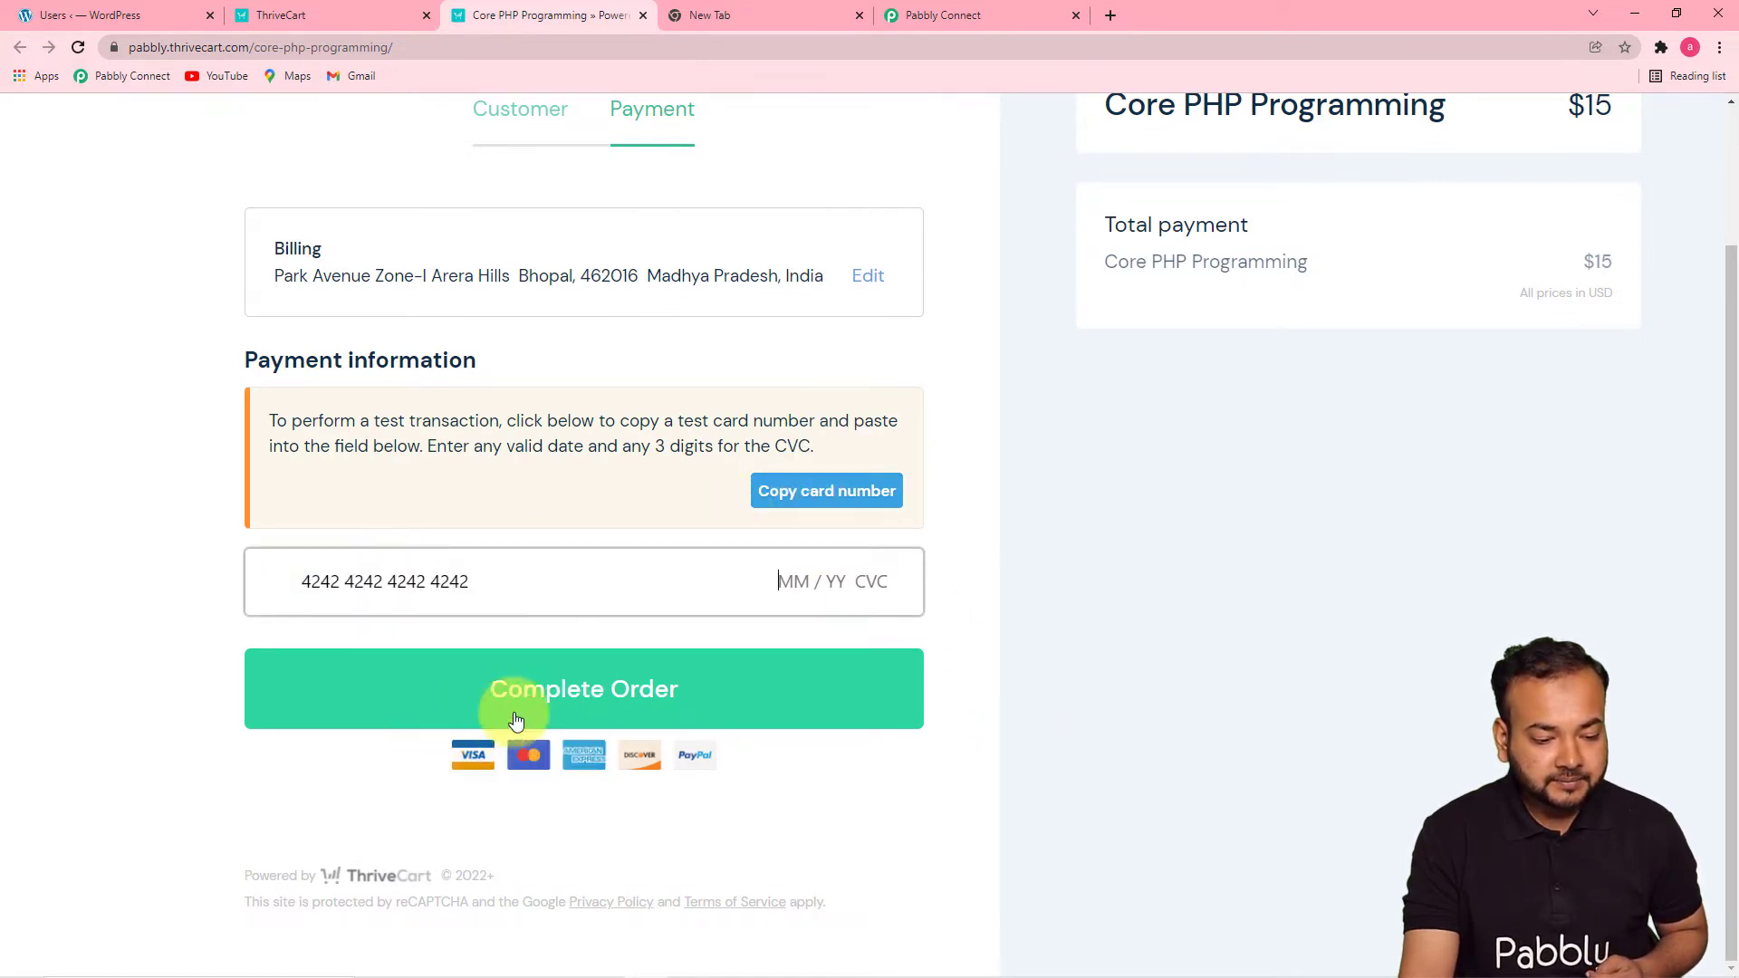
text(01 / 2)
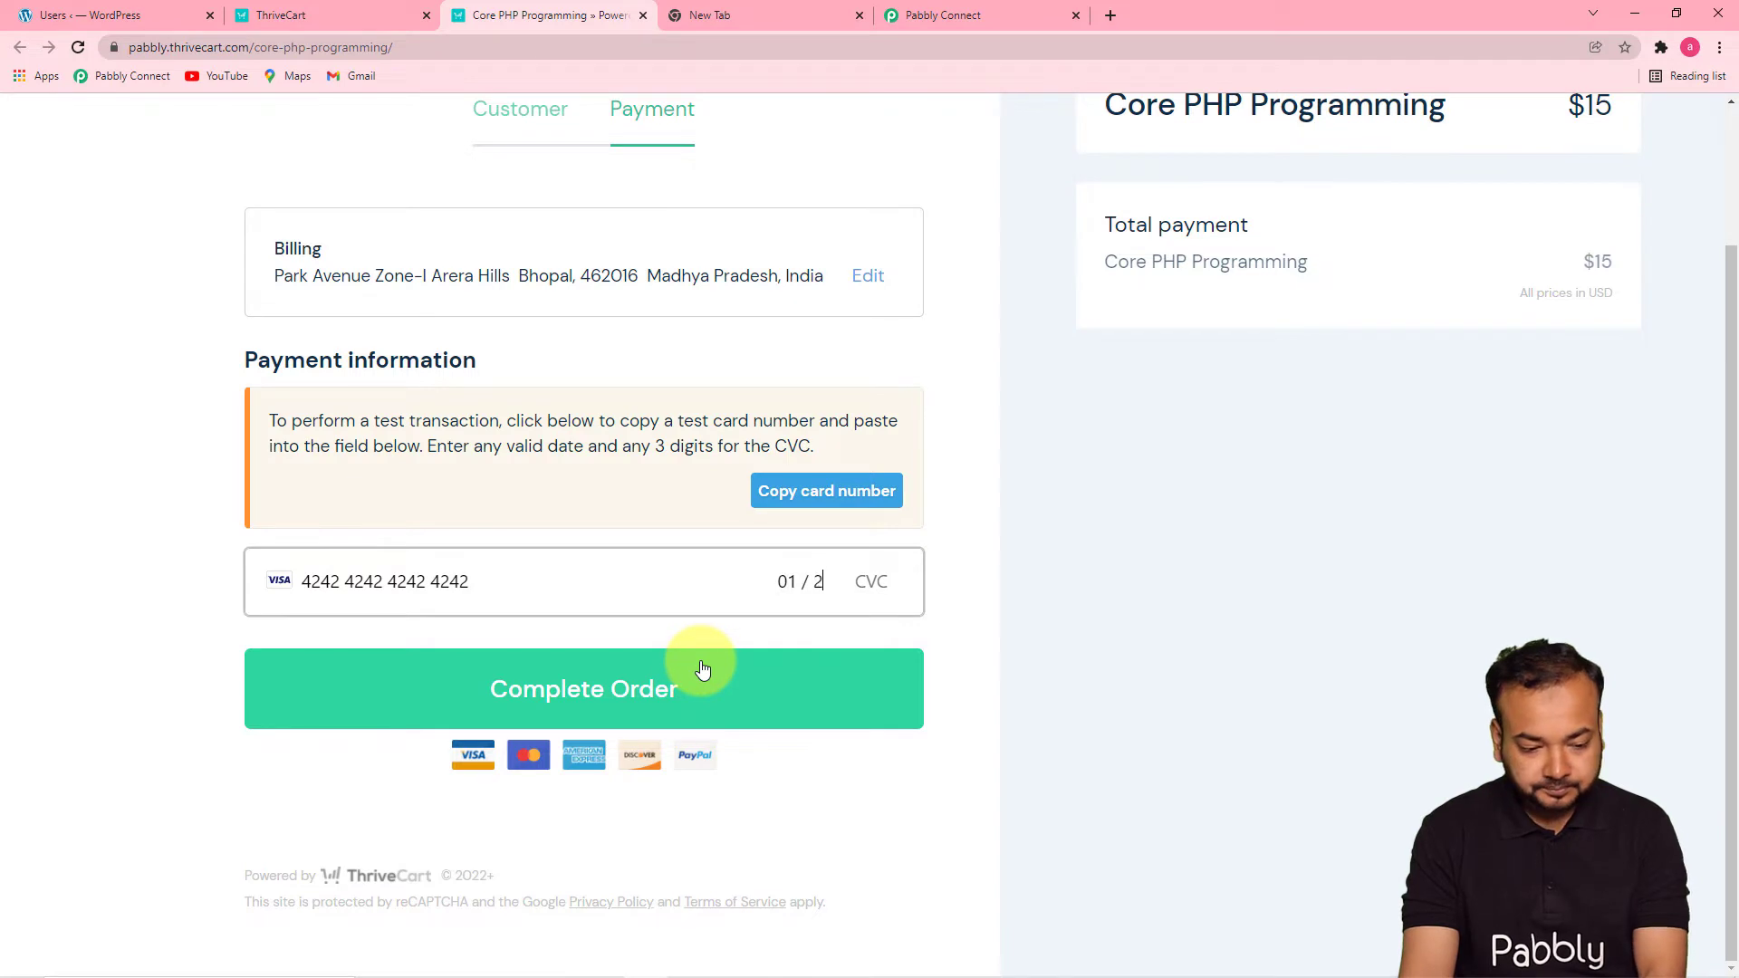
text(5 111)
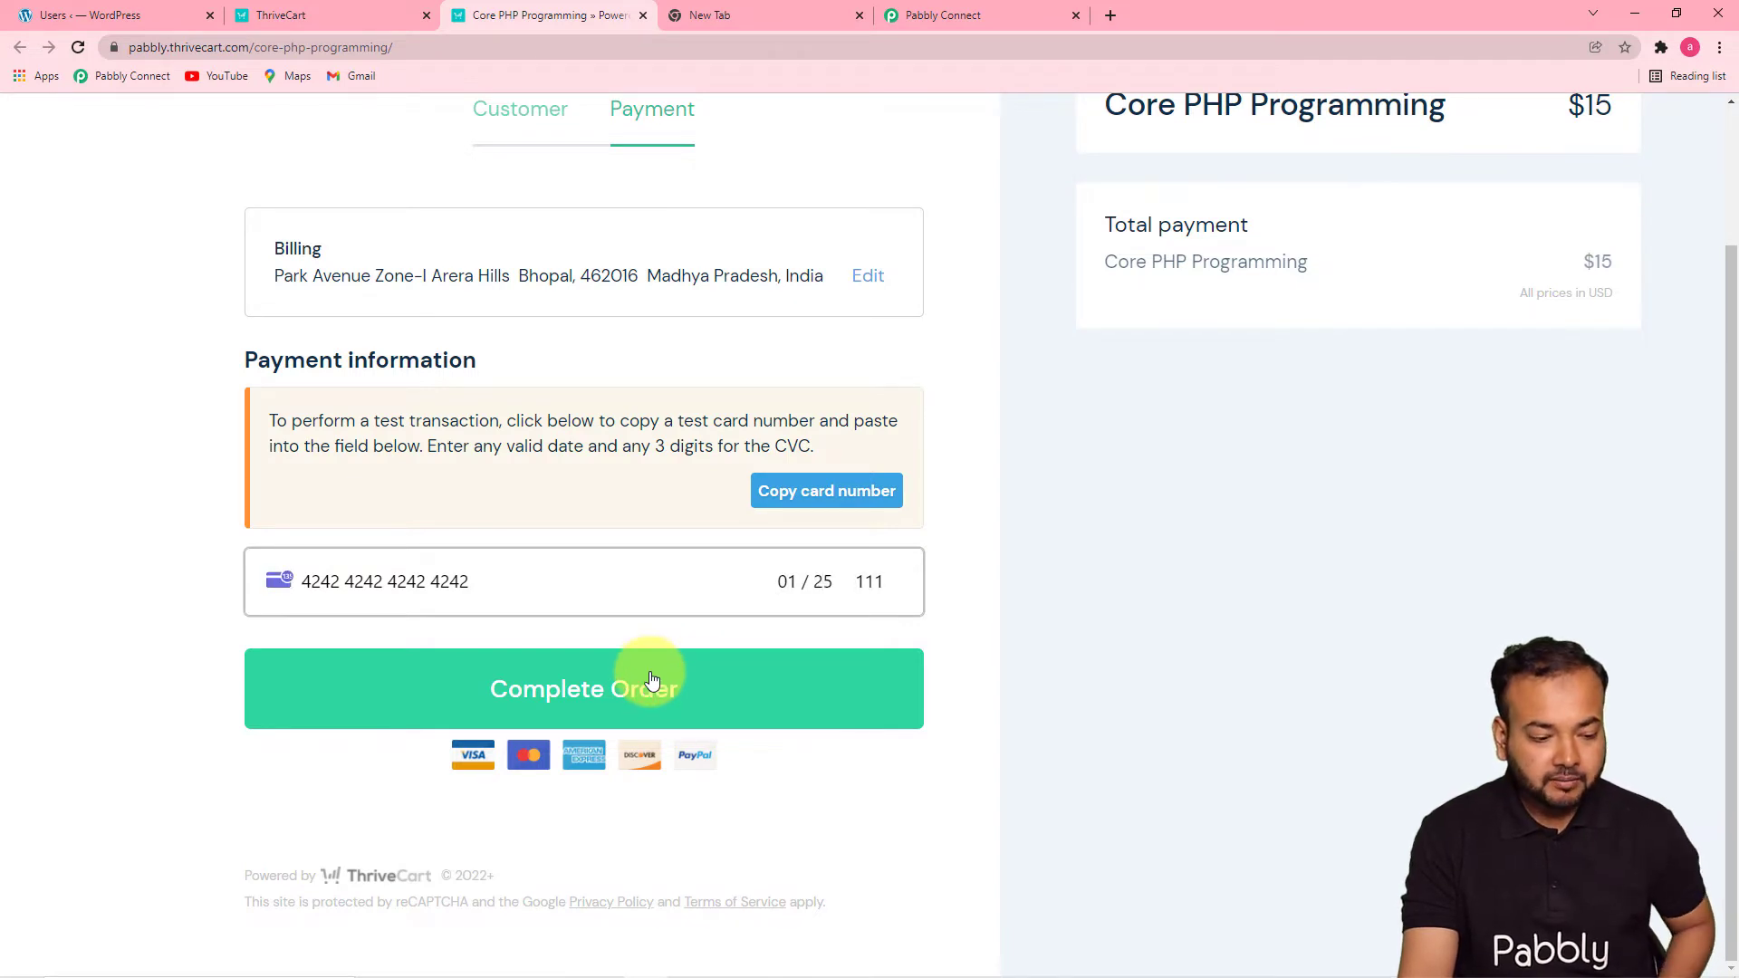
Complete the test order for Core PHP Programming and switch back to Pabbly Connect.
click(652, 681)
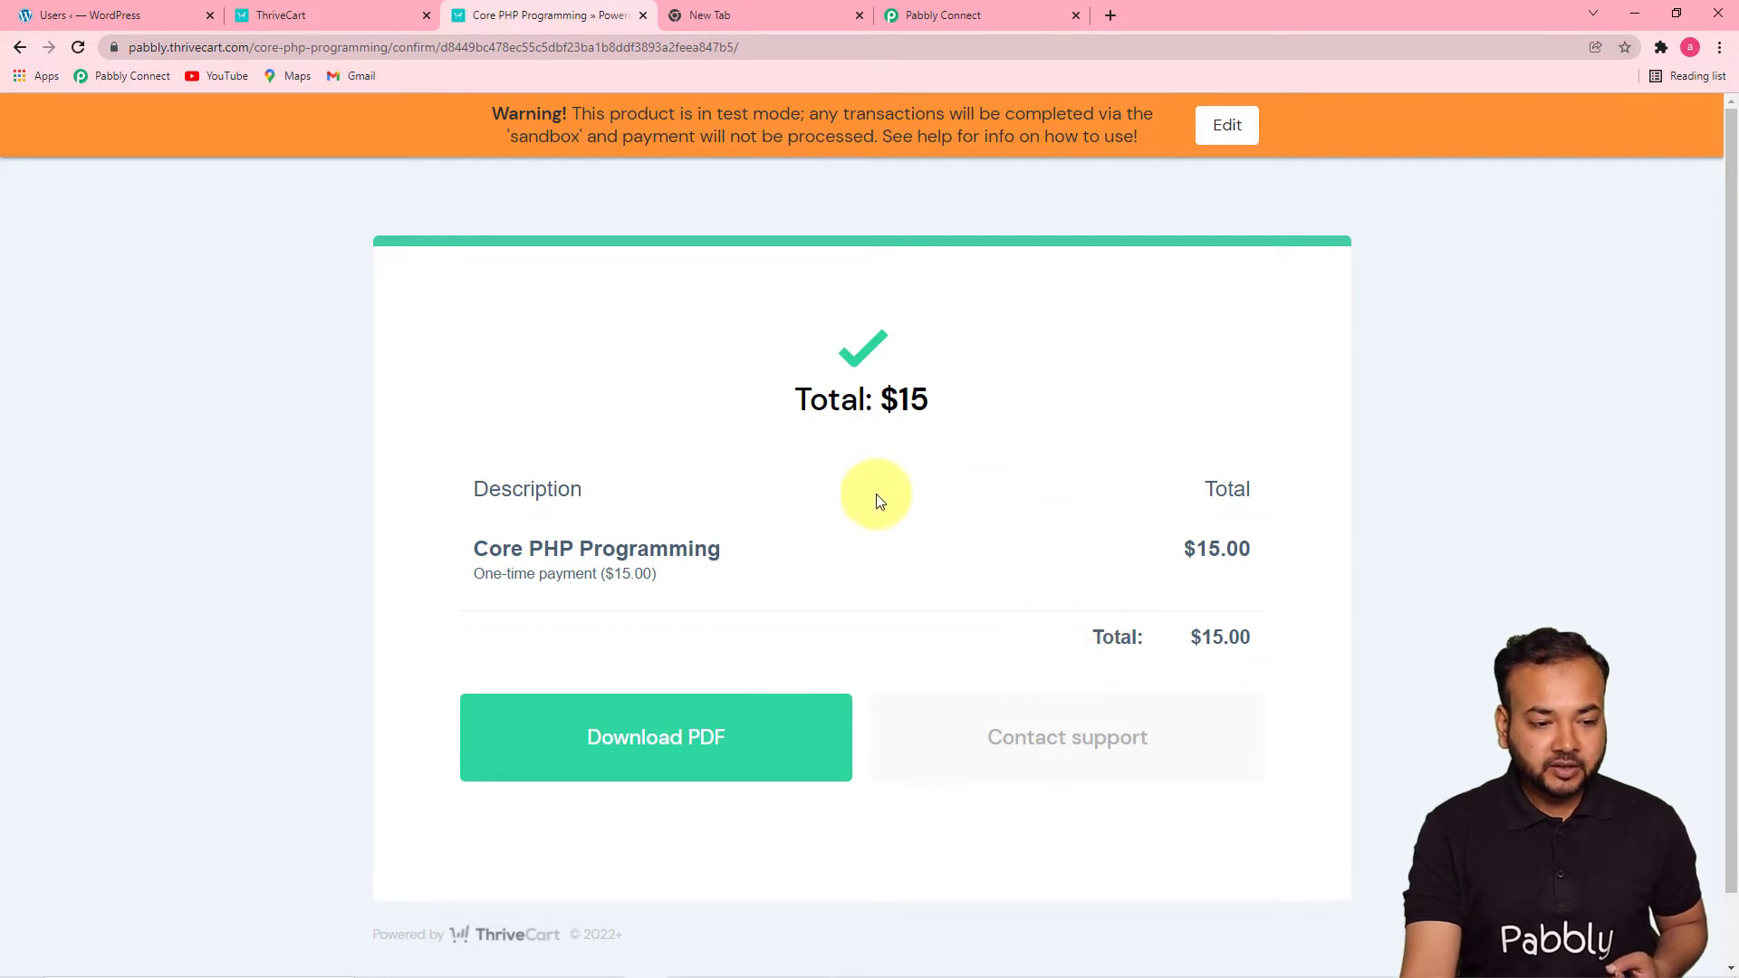
click(933, 16)
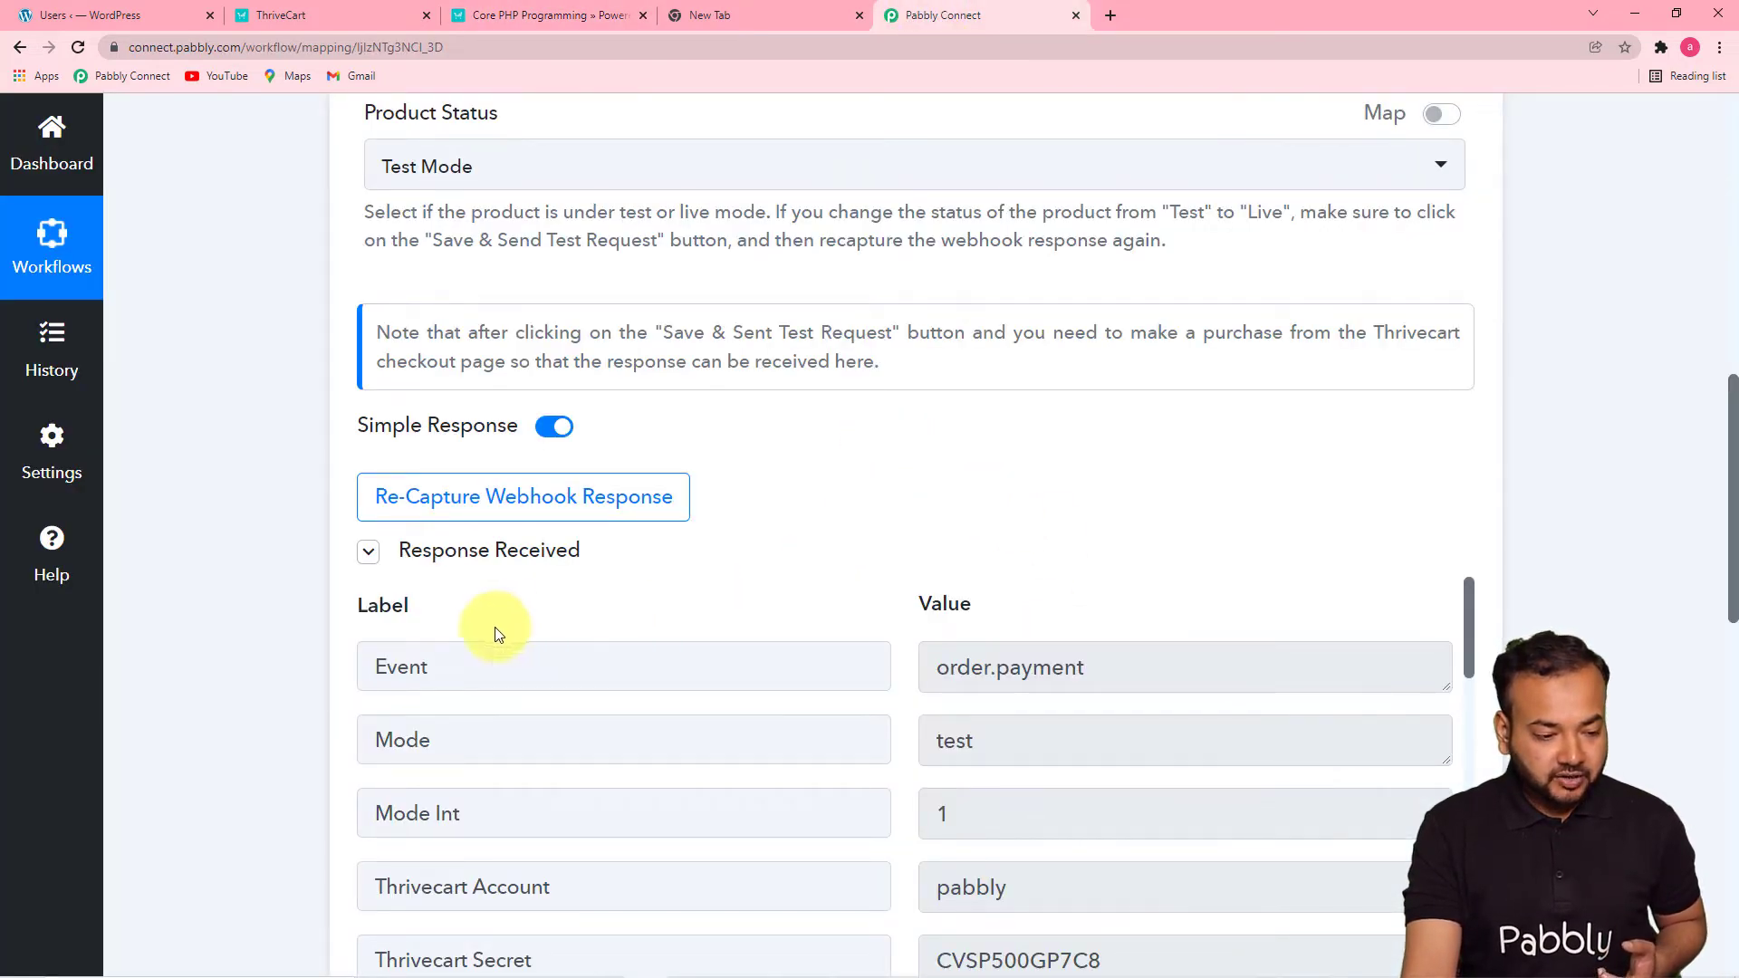
Examine the product, customer and order details in the captured ThriveCart webhook response.
scroll(293, 627, down, 5)
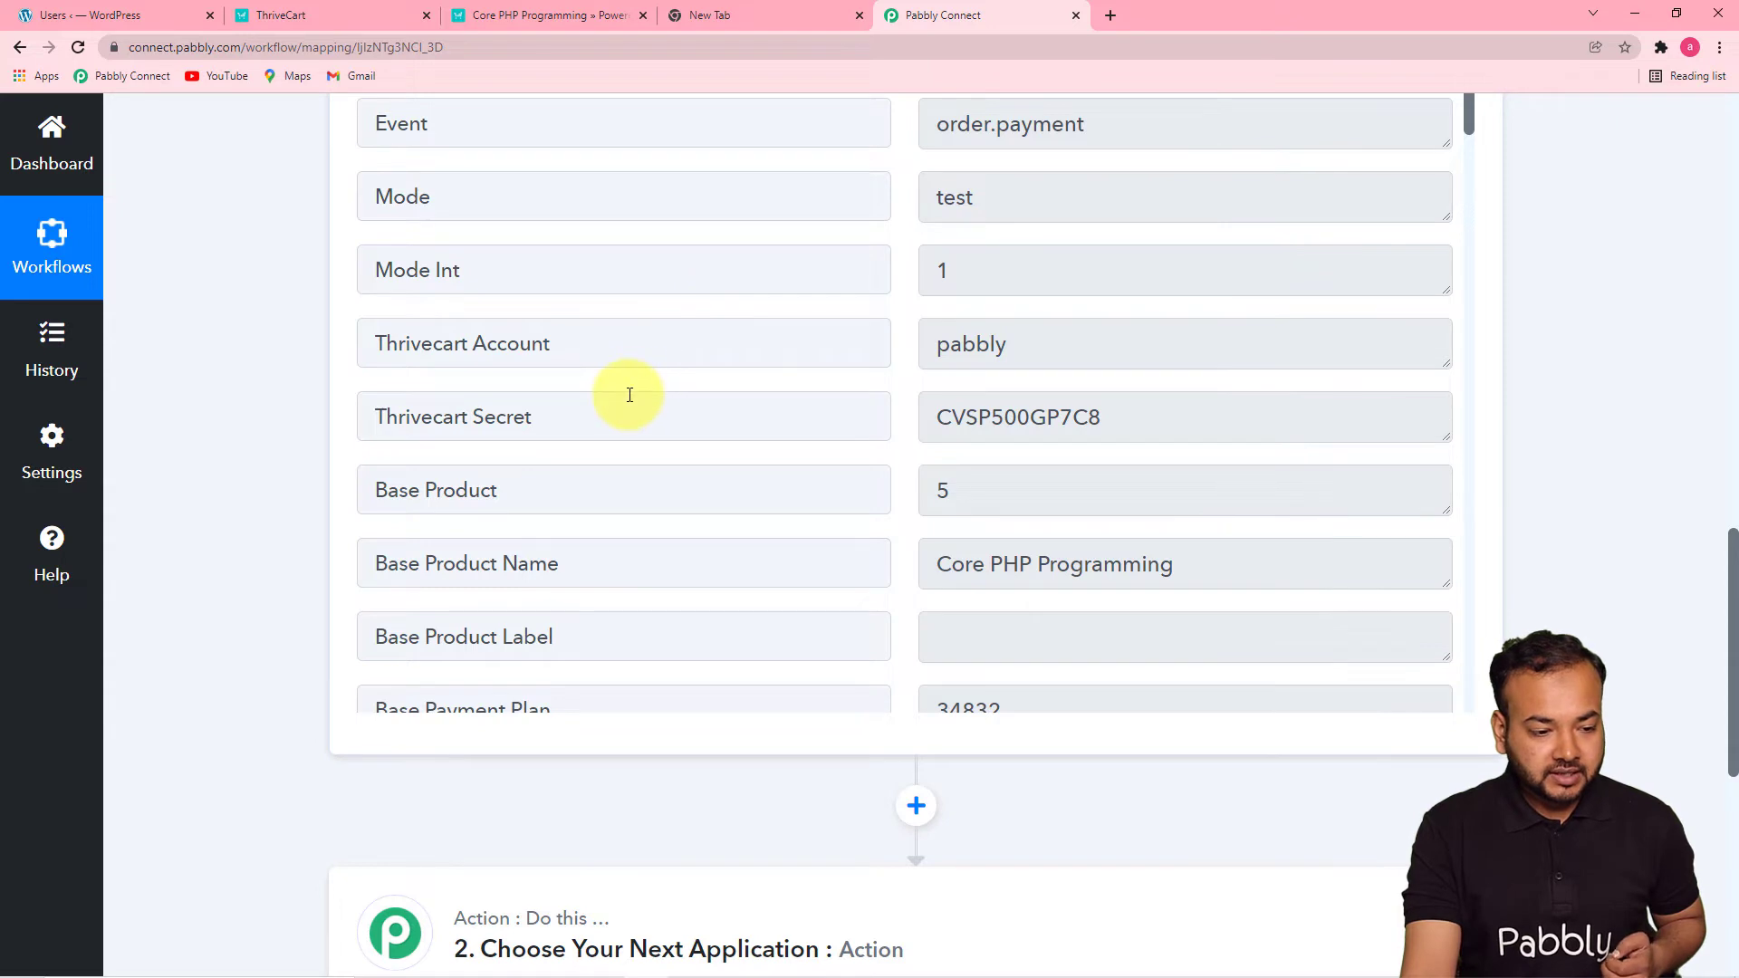
scroll(630, 395, down, 2)
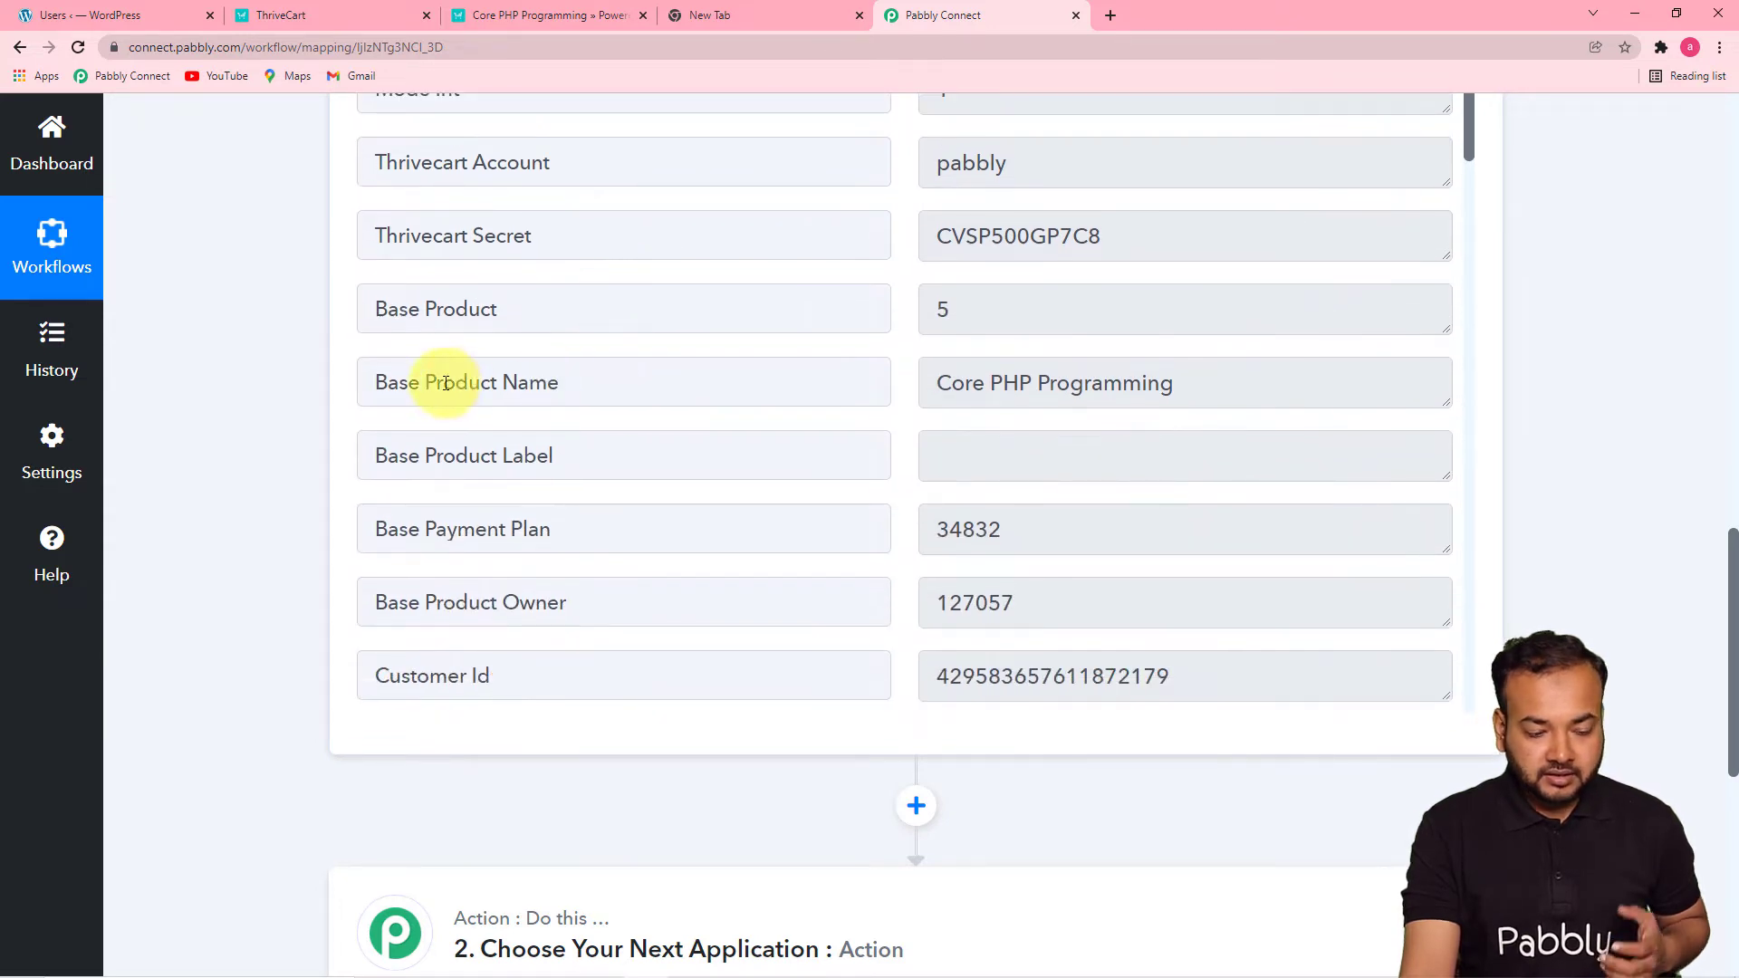
scroll(743, 448, down, 4)
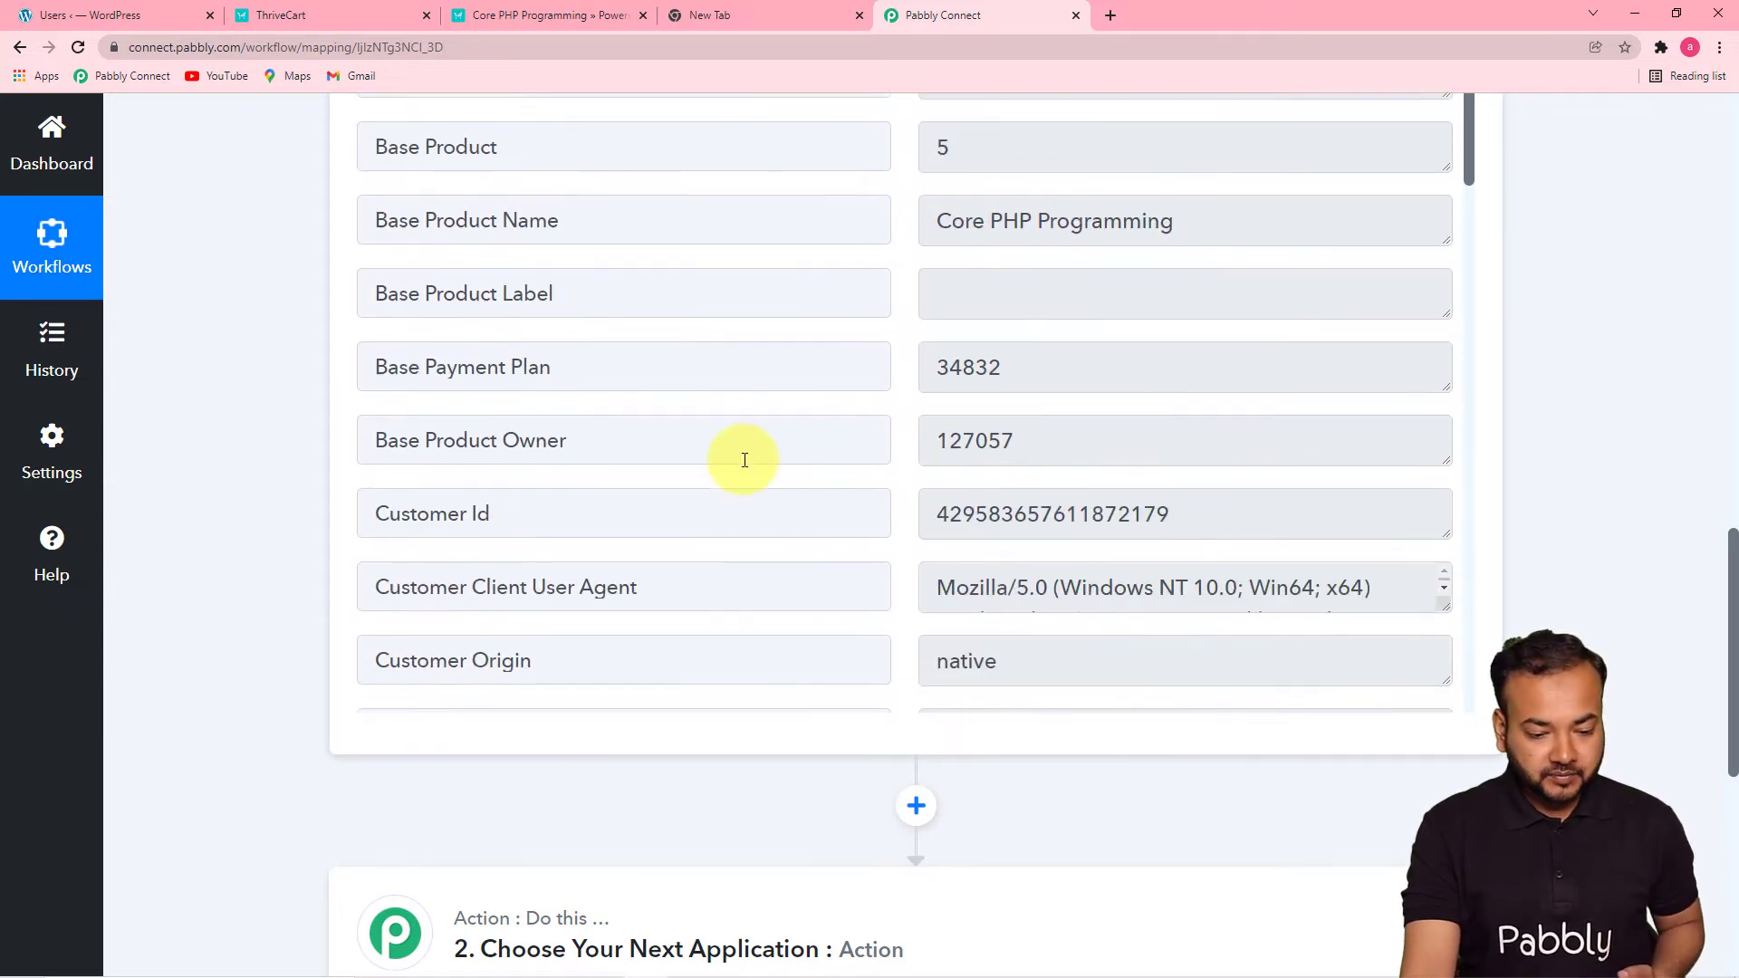
scroll(745, 460, down, 3)
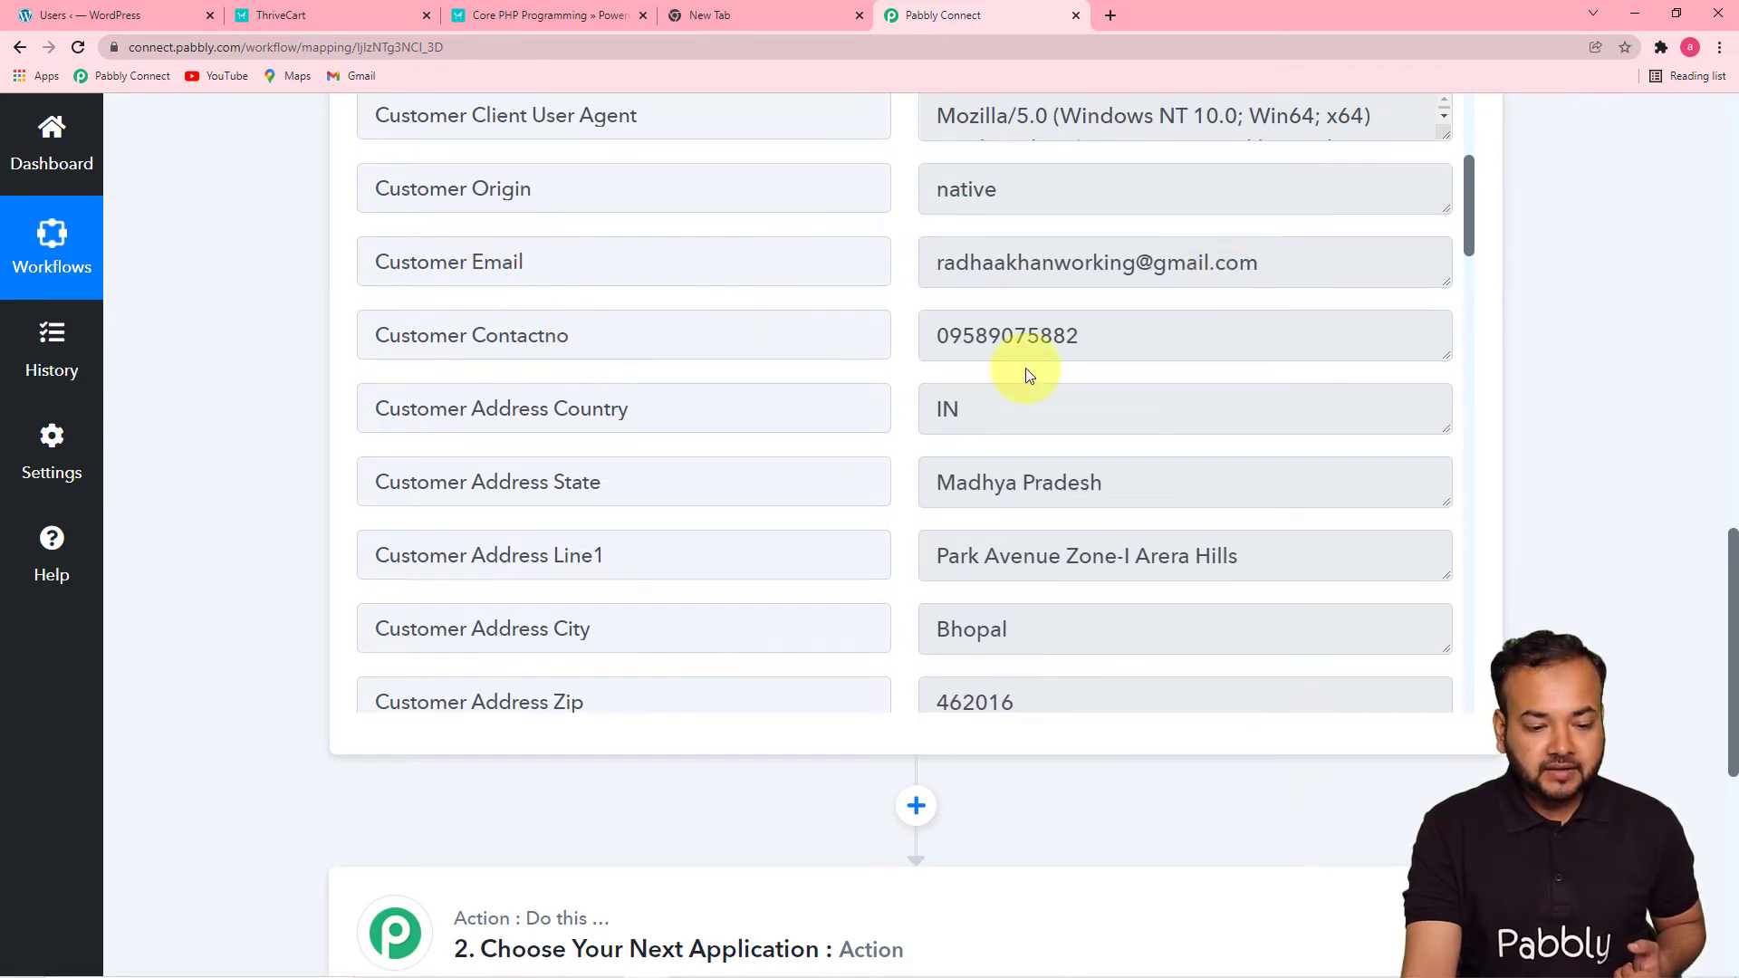
scroll(585, 459, up, 1)
scroll(585, 459, down, 5)
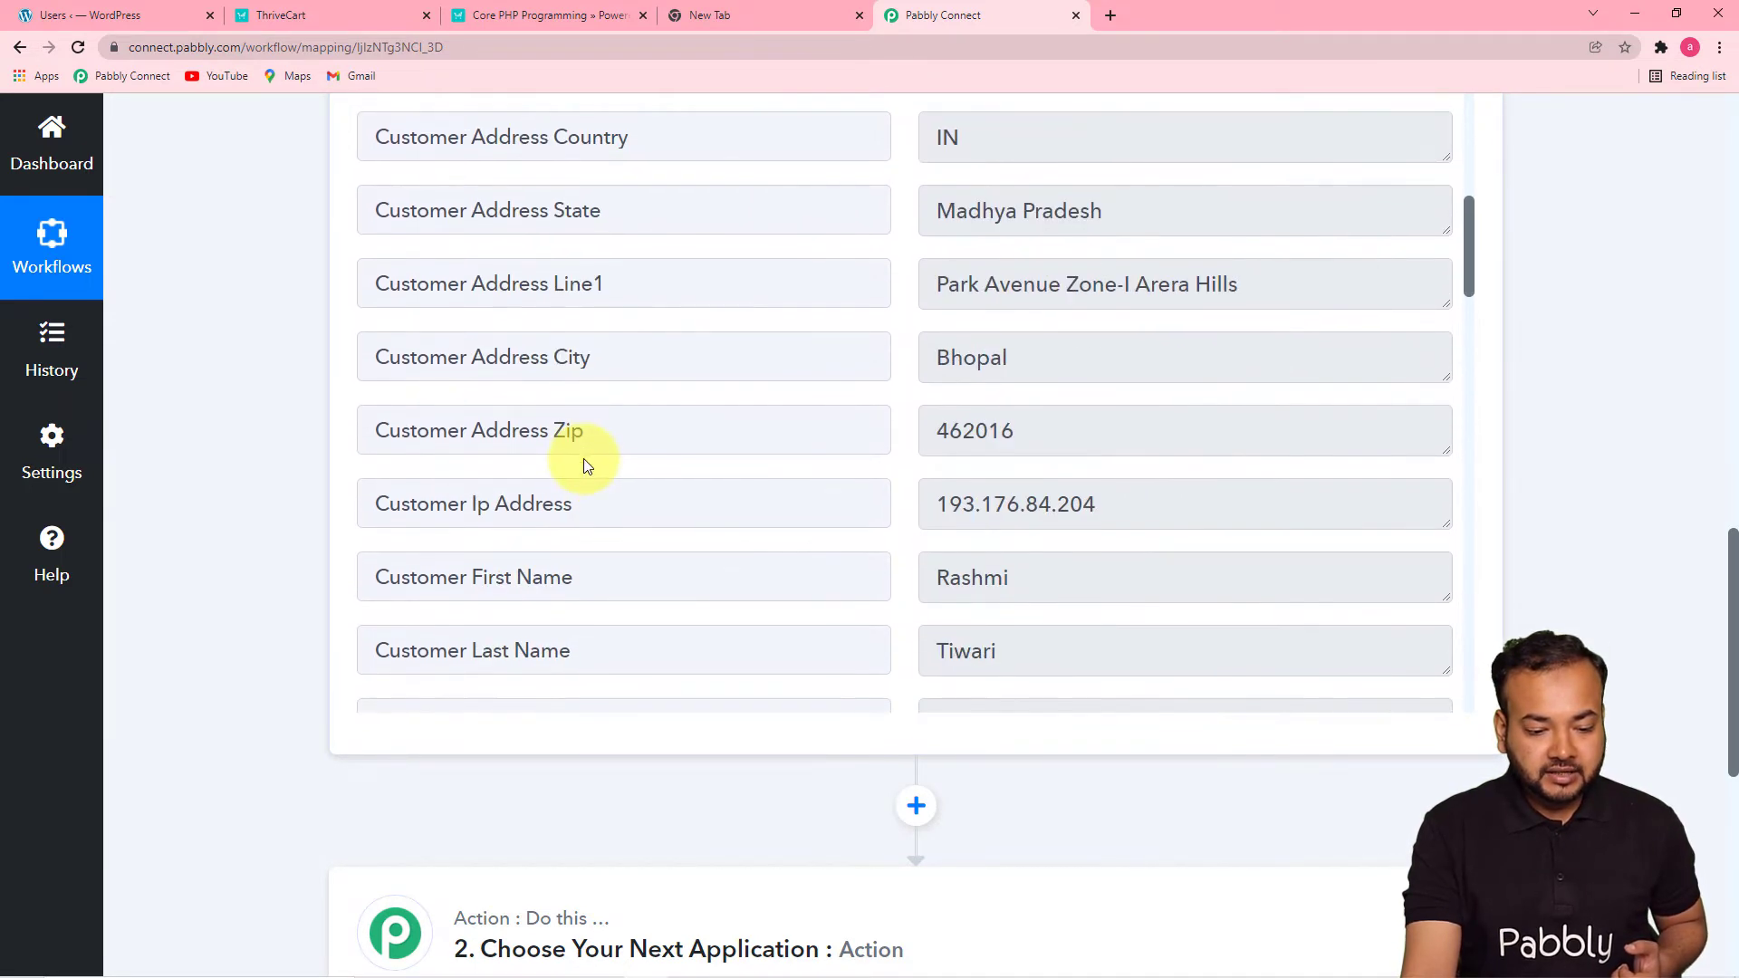
scroll(585, 459, down, 10)
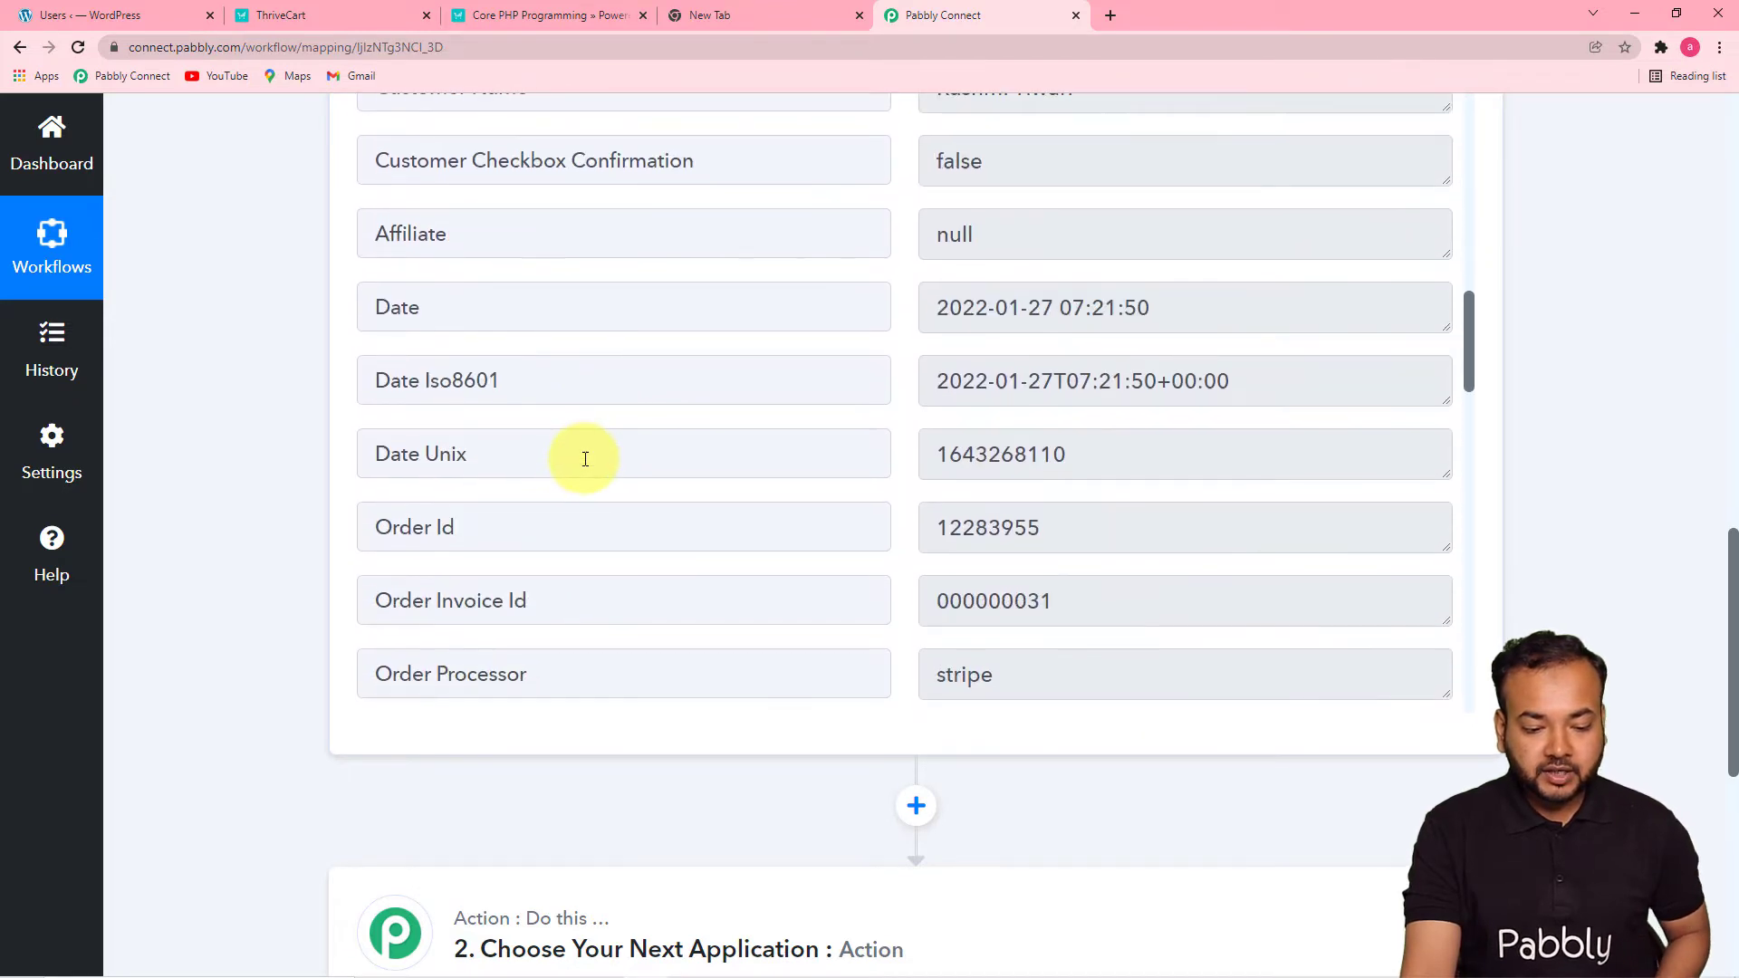
scroll(586, 459, down, 1)
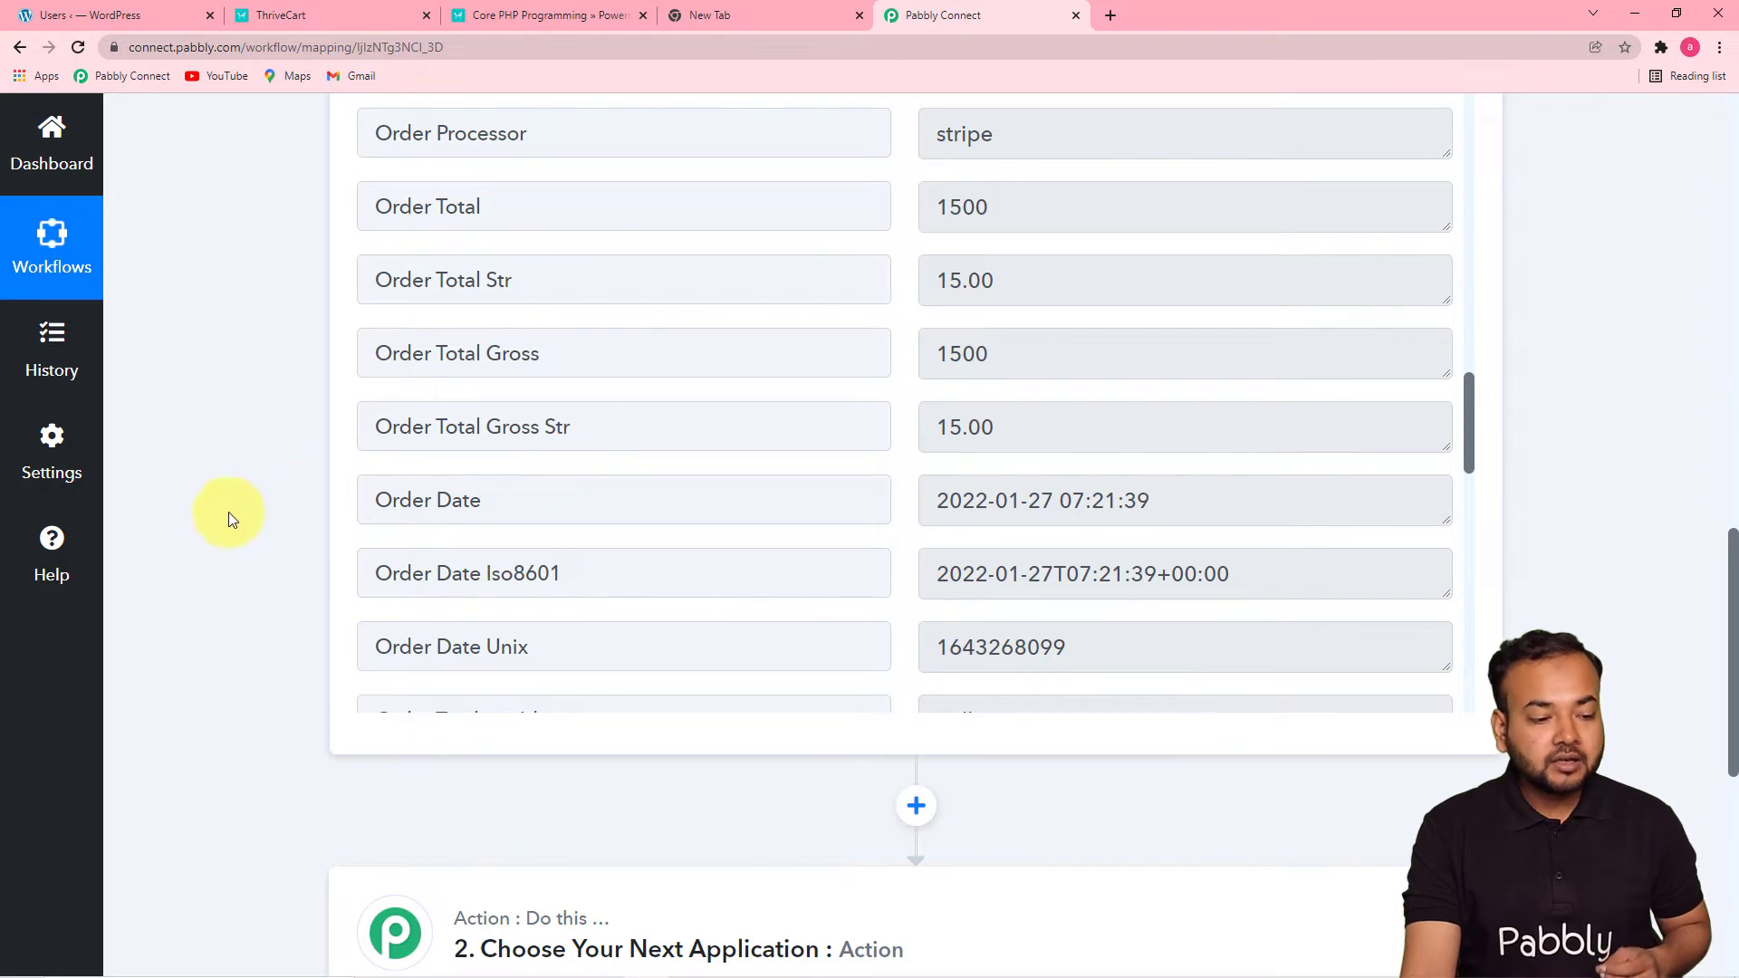
scroll(274, 527, down, 3)
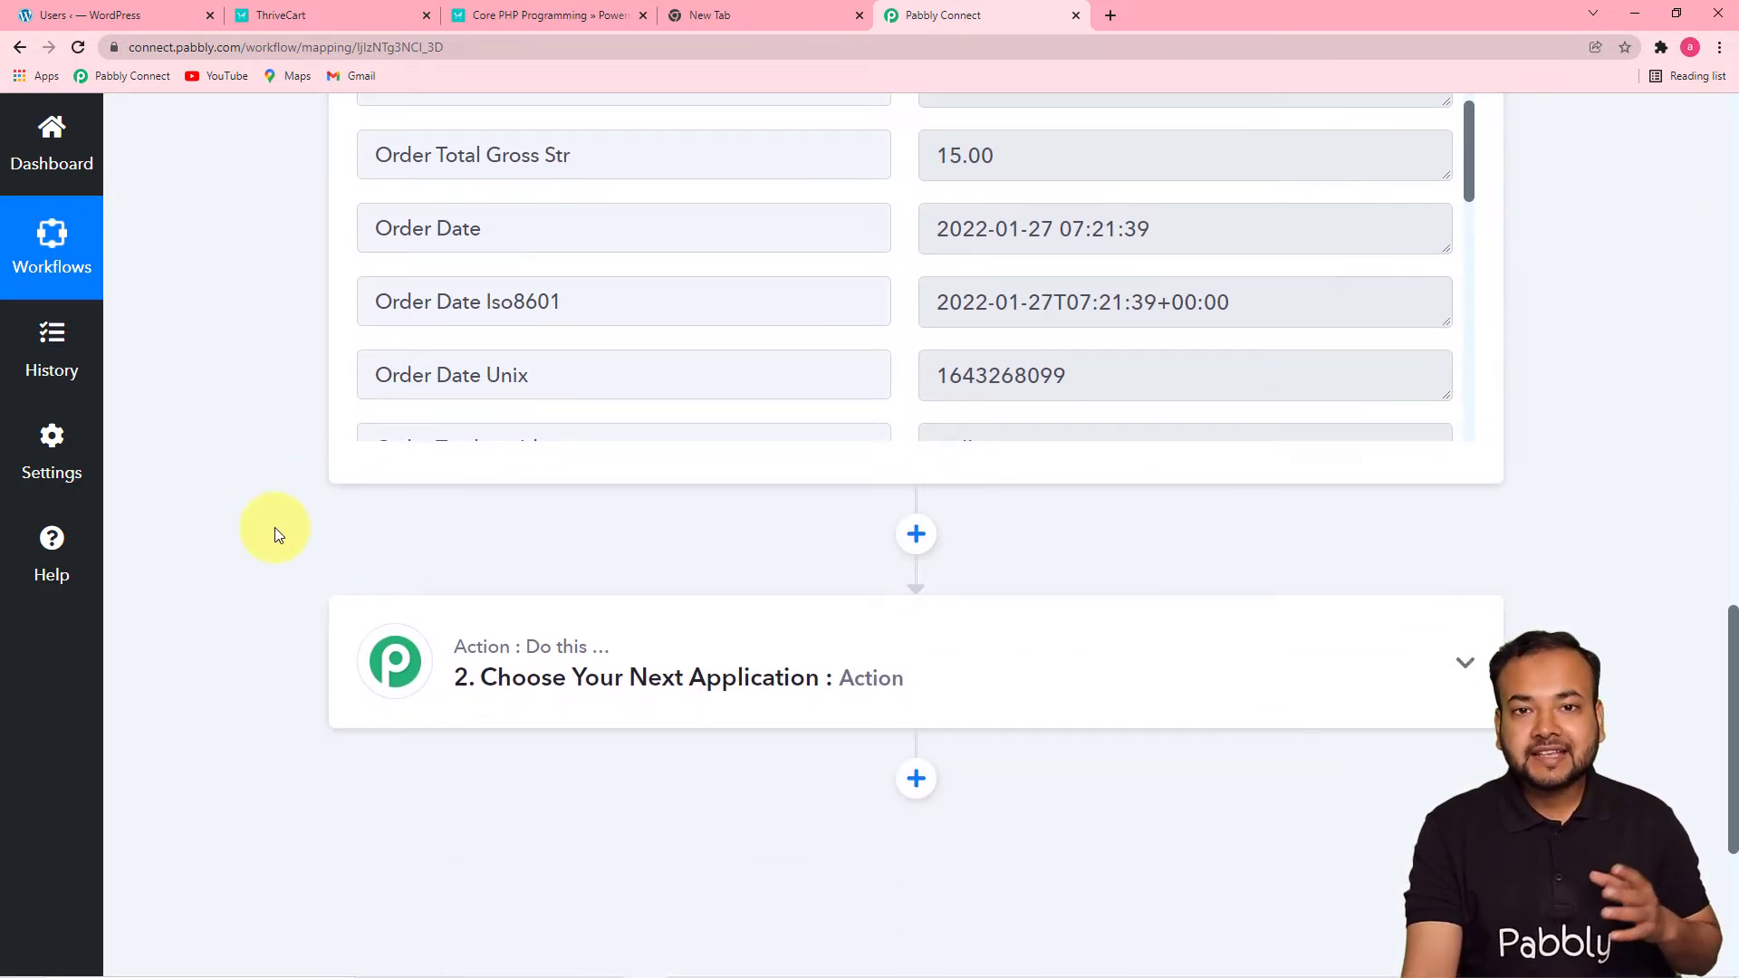
Search for "word" in the workflow's second step and choose WordPress as the action app.
click(541, 672)
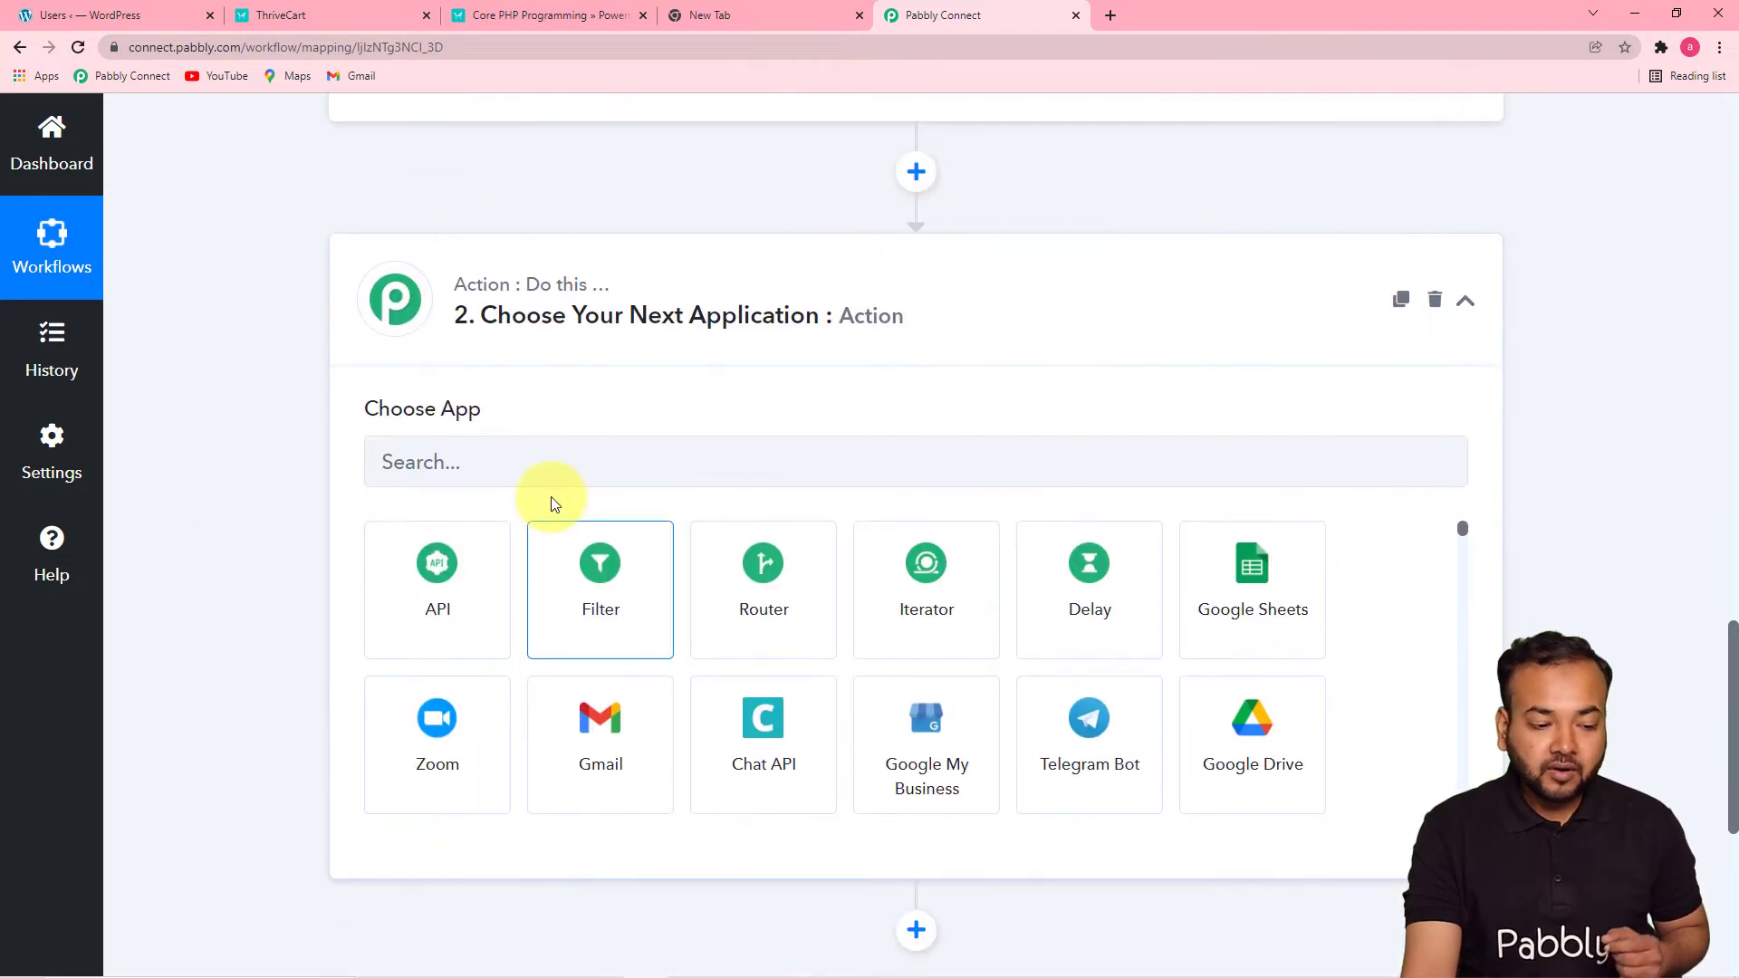
click(566, 464)
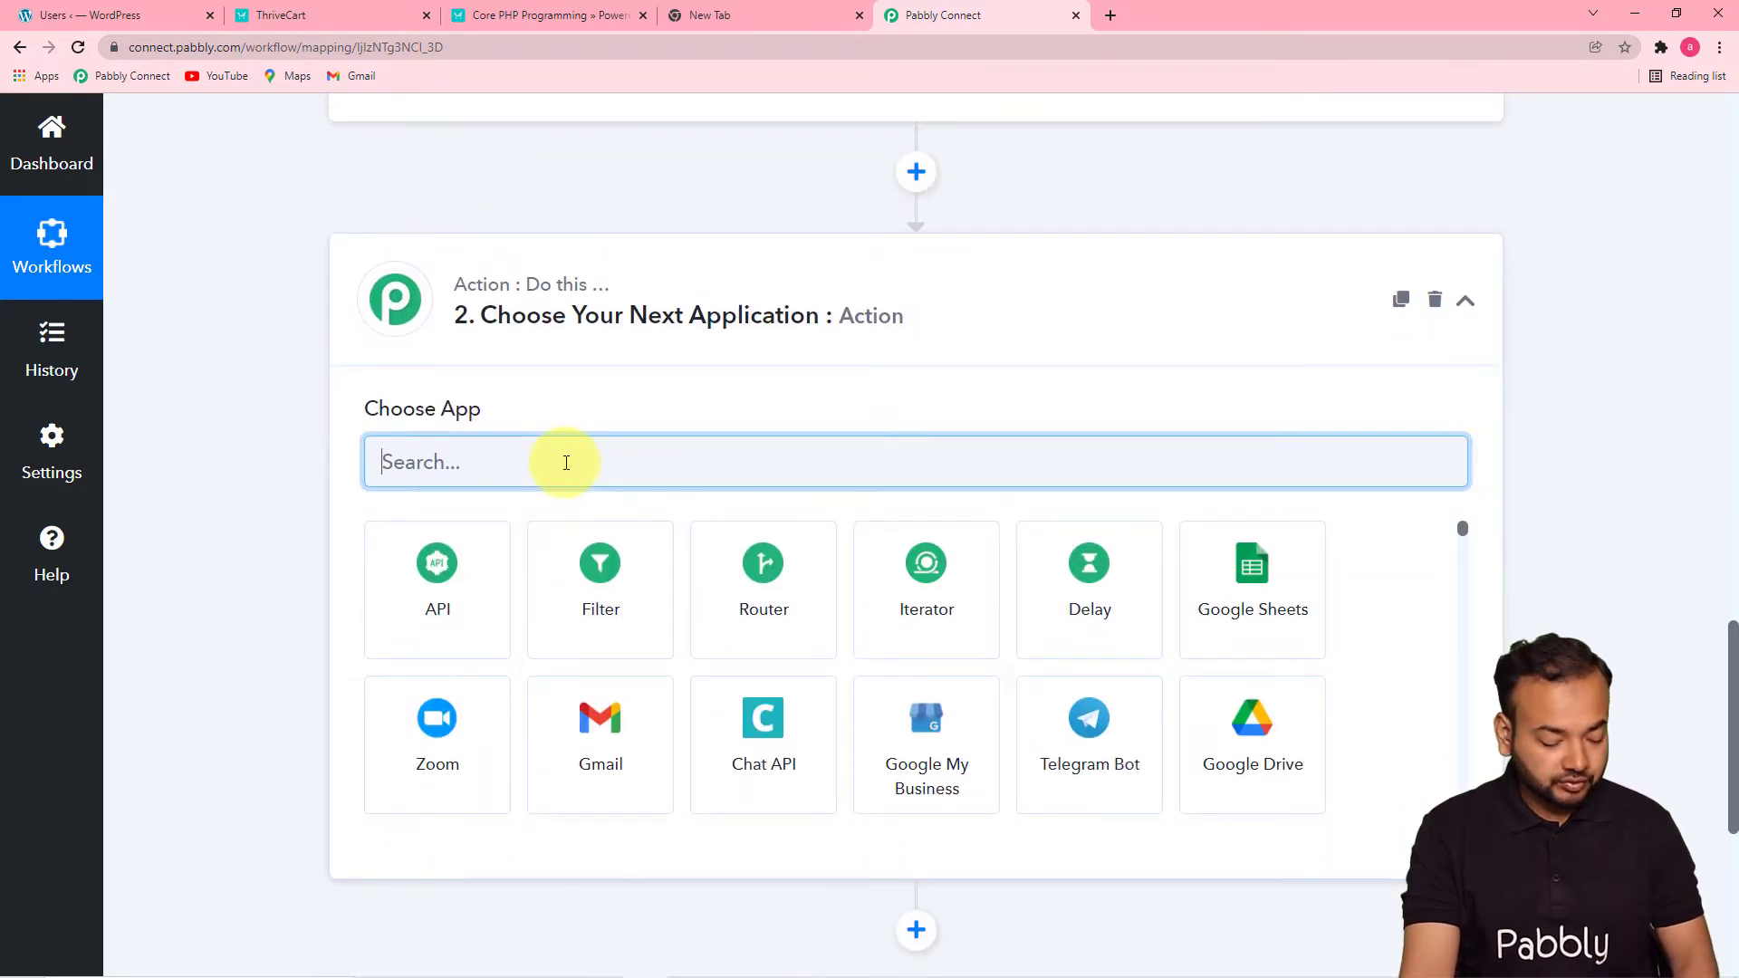
text(word)
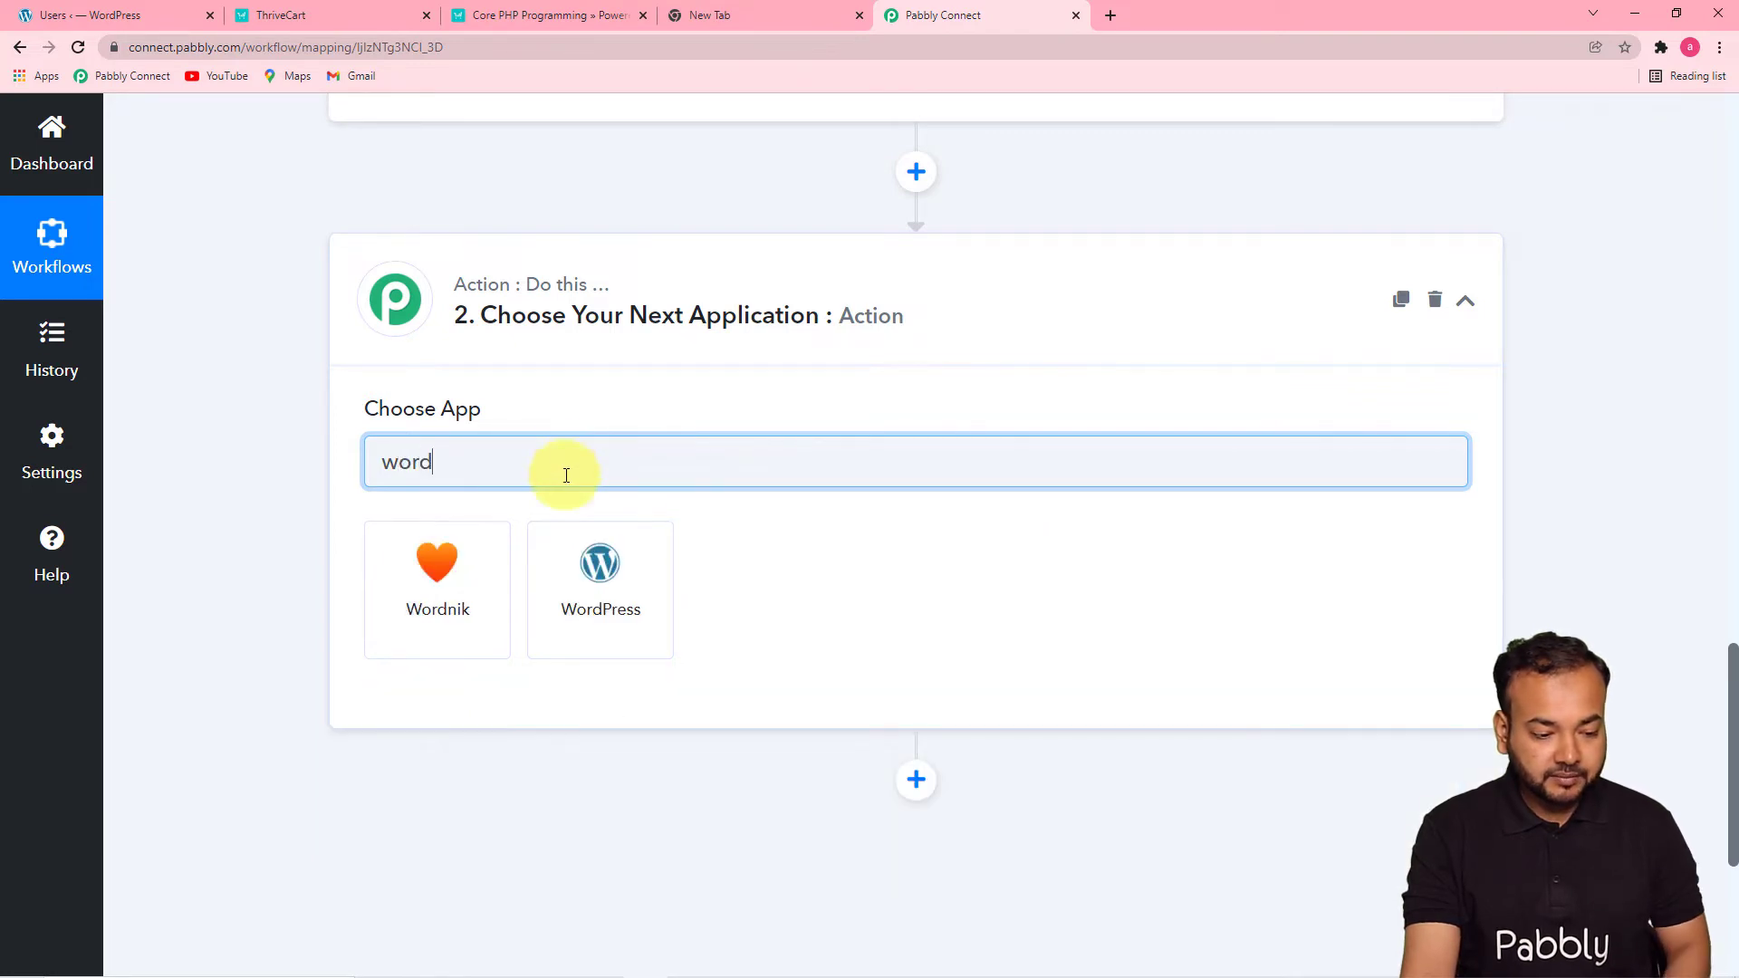
click(625, 583)
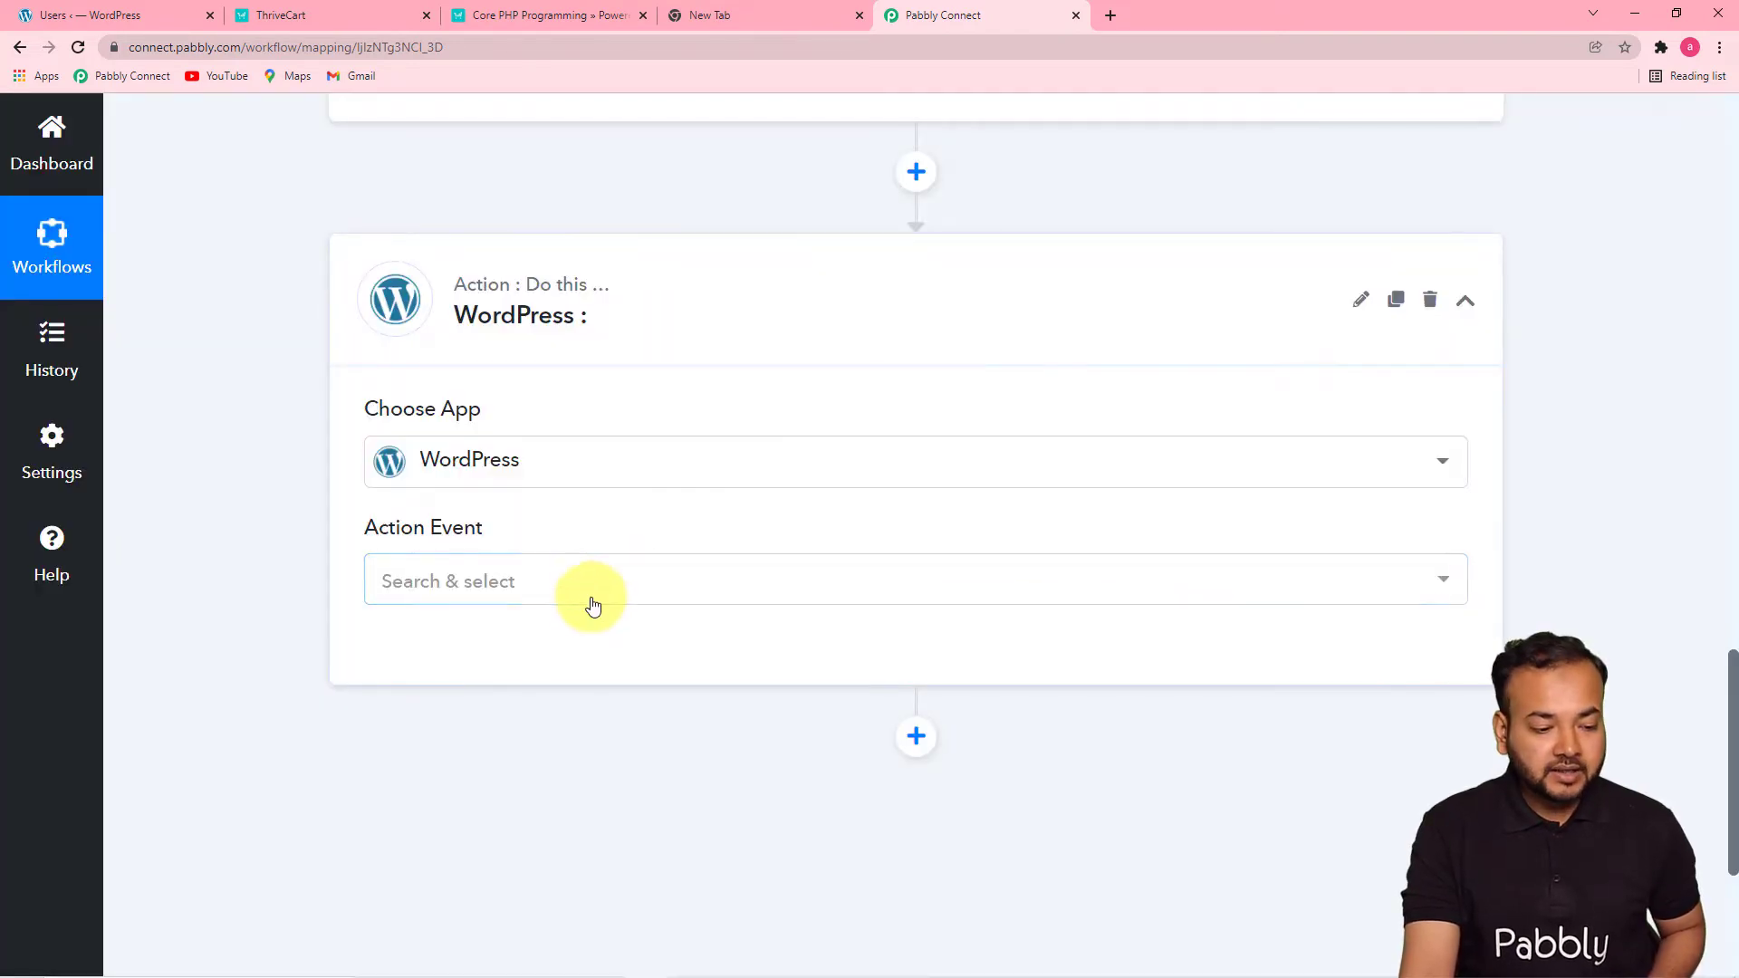
Set the WordPress action event to Create a User.
click(593, 602)
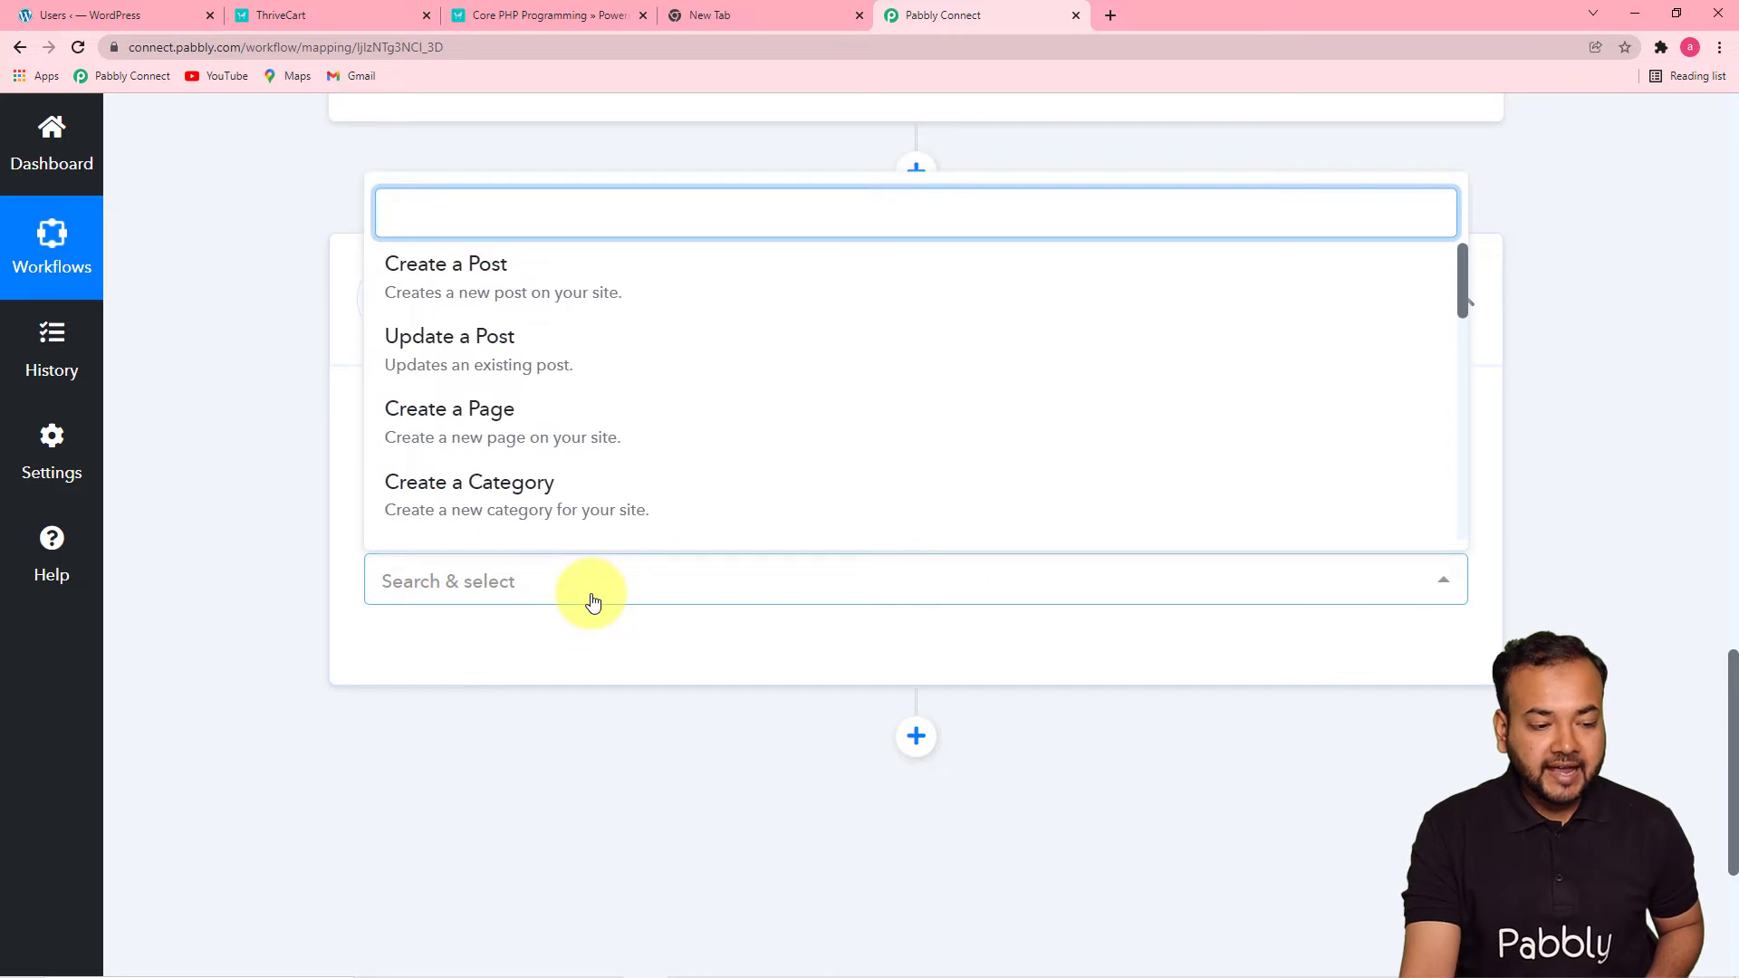
scroll(610, 338, down, 2)
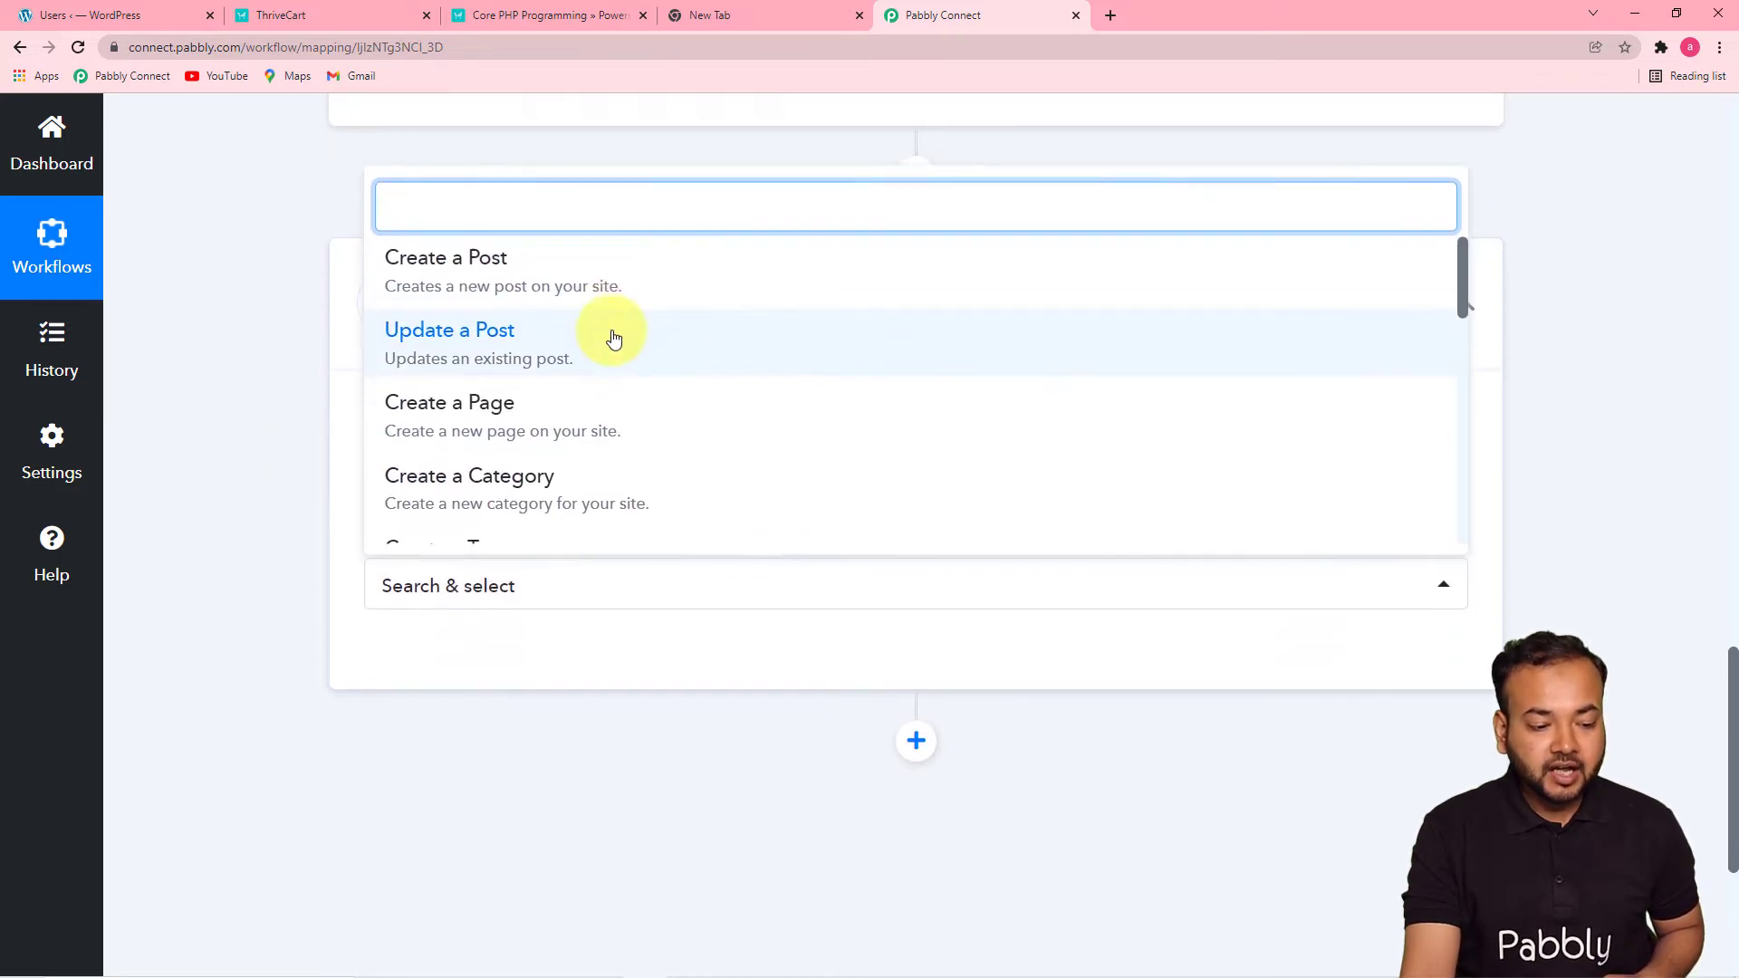
scroll(644, 439, down, 5)
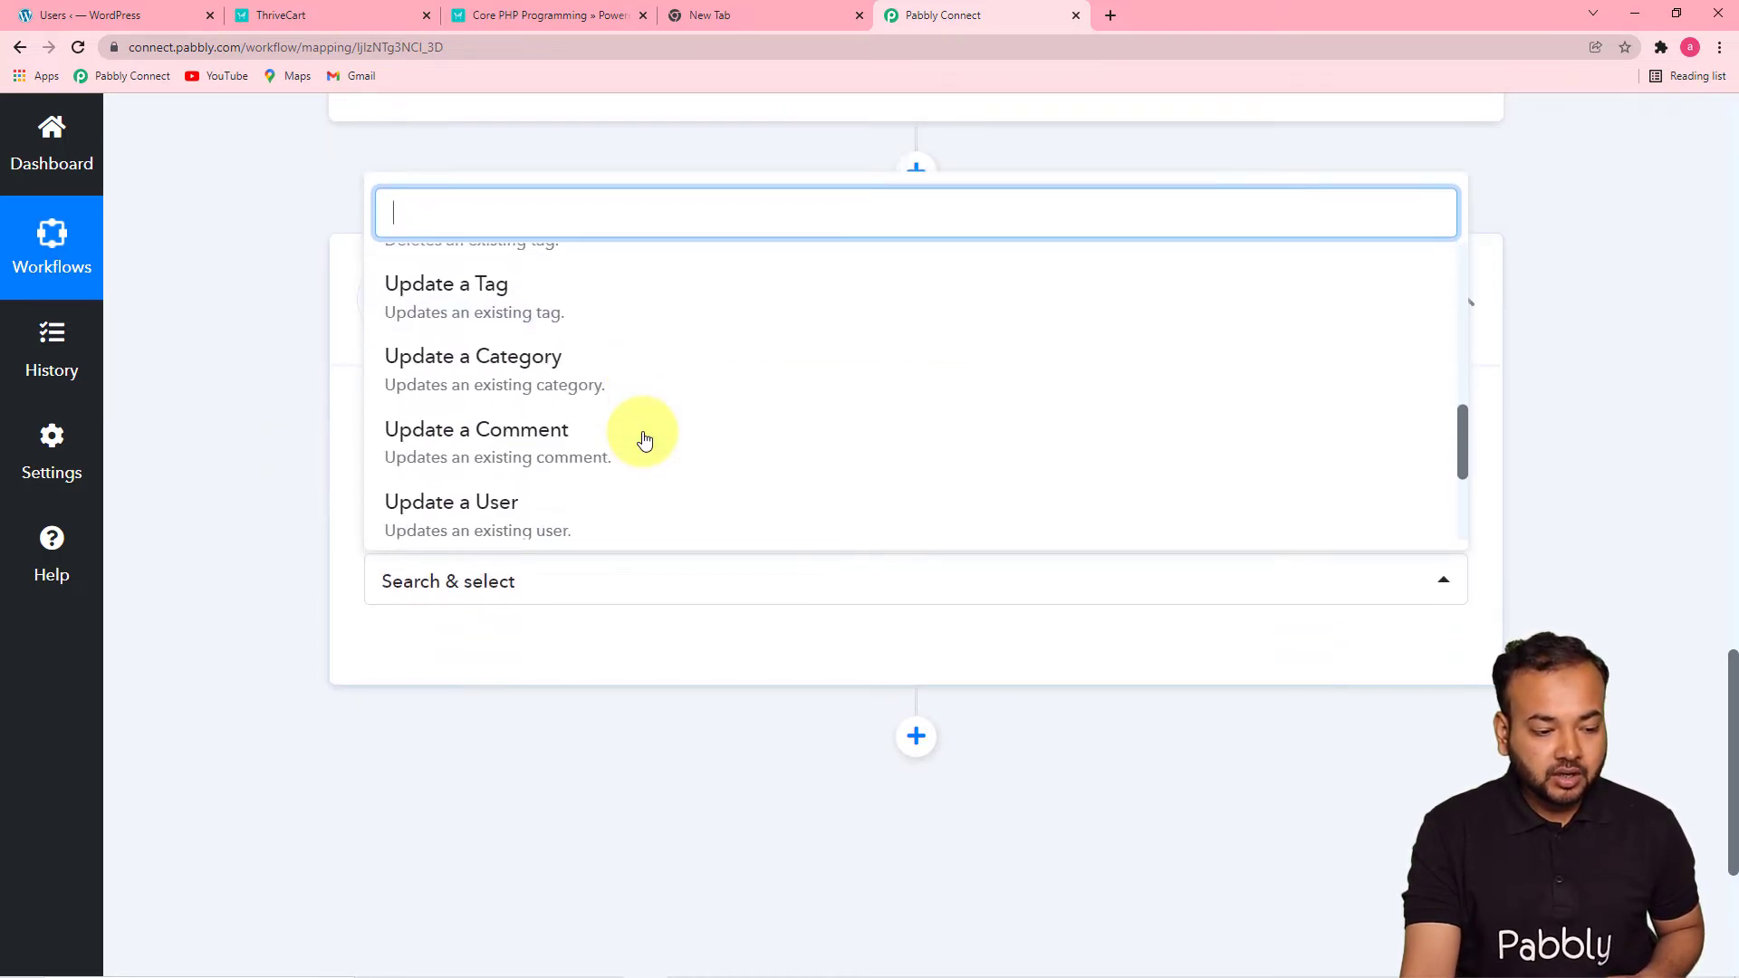
scroll(644, 439, down, 1)
scroll(644, 439, up, 1)
scroll(644, 439, down, 2)
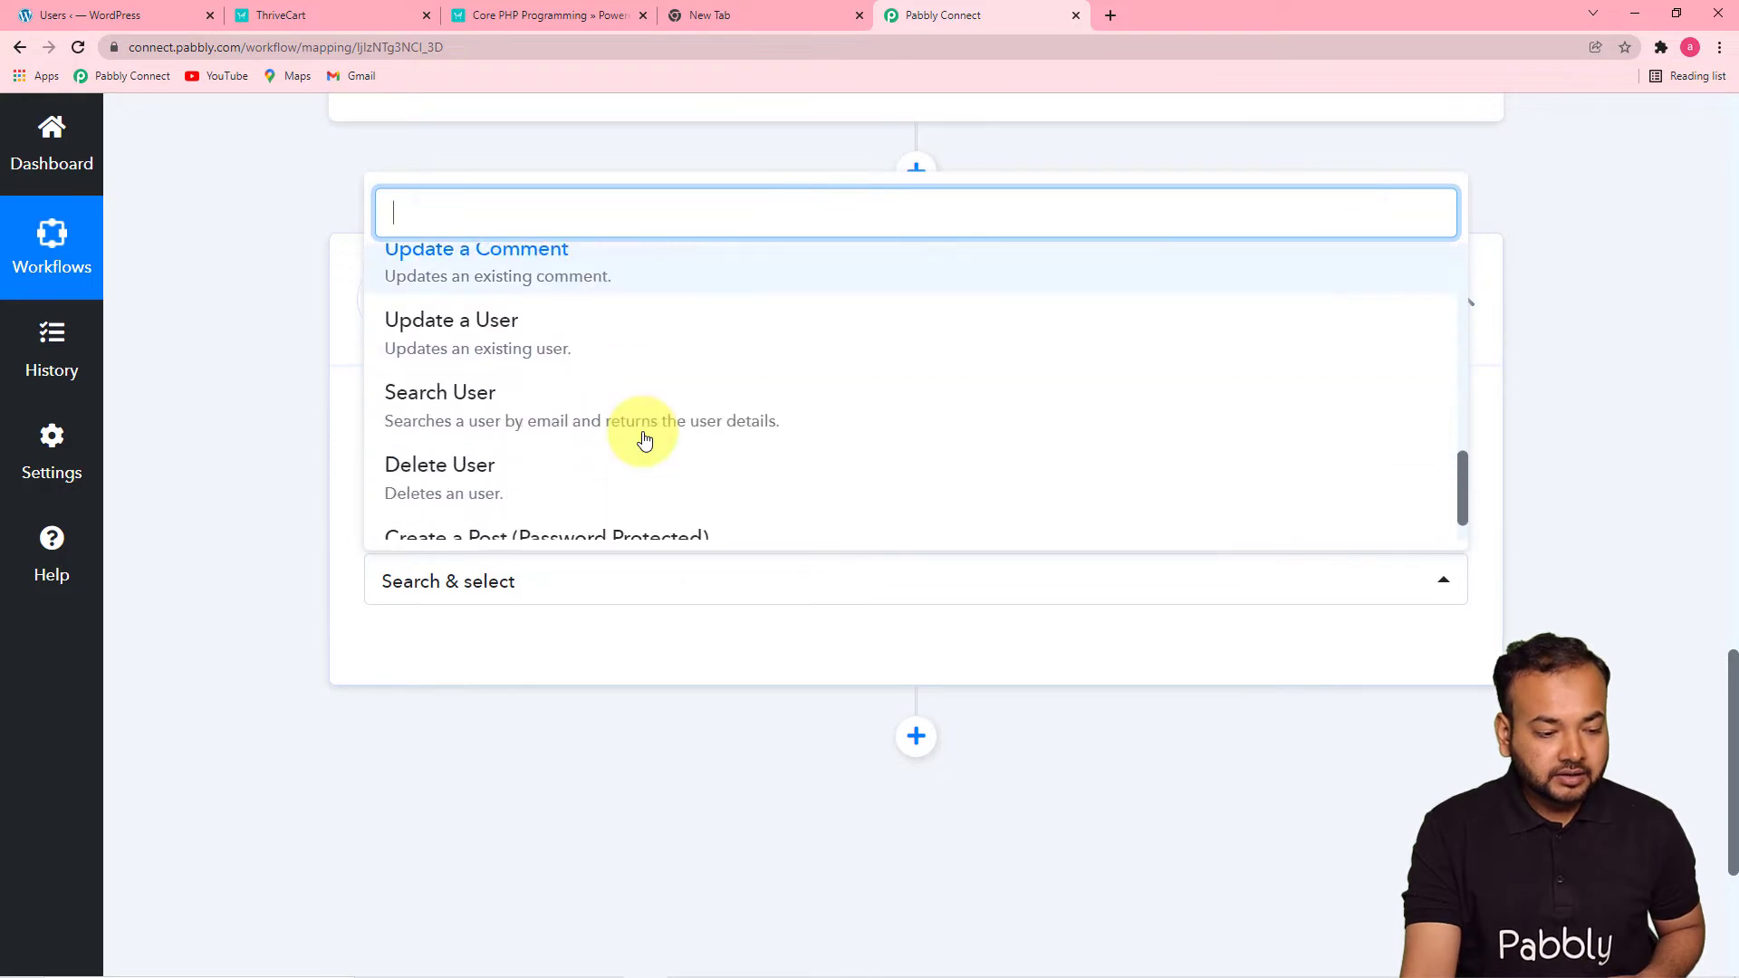
scroll(644, 439, up, 4)
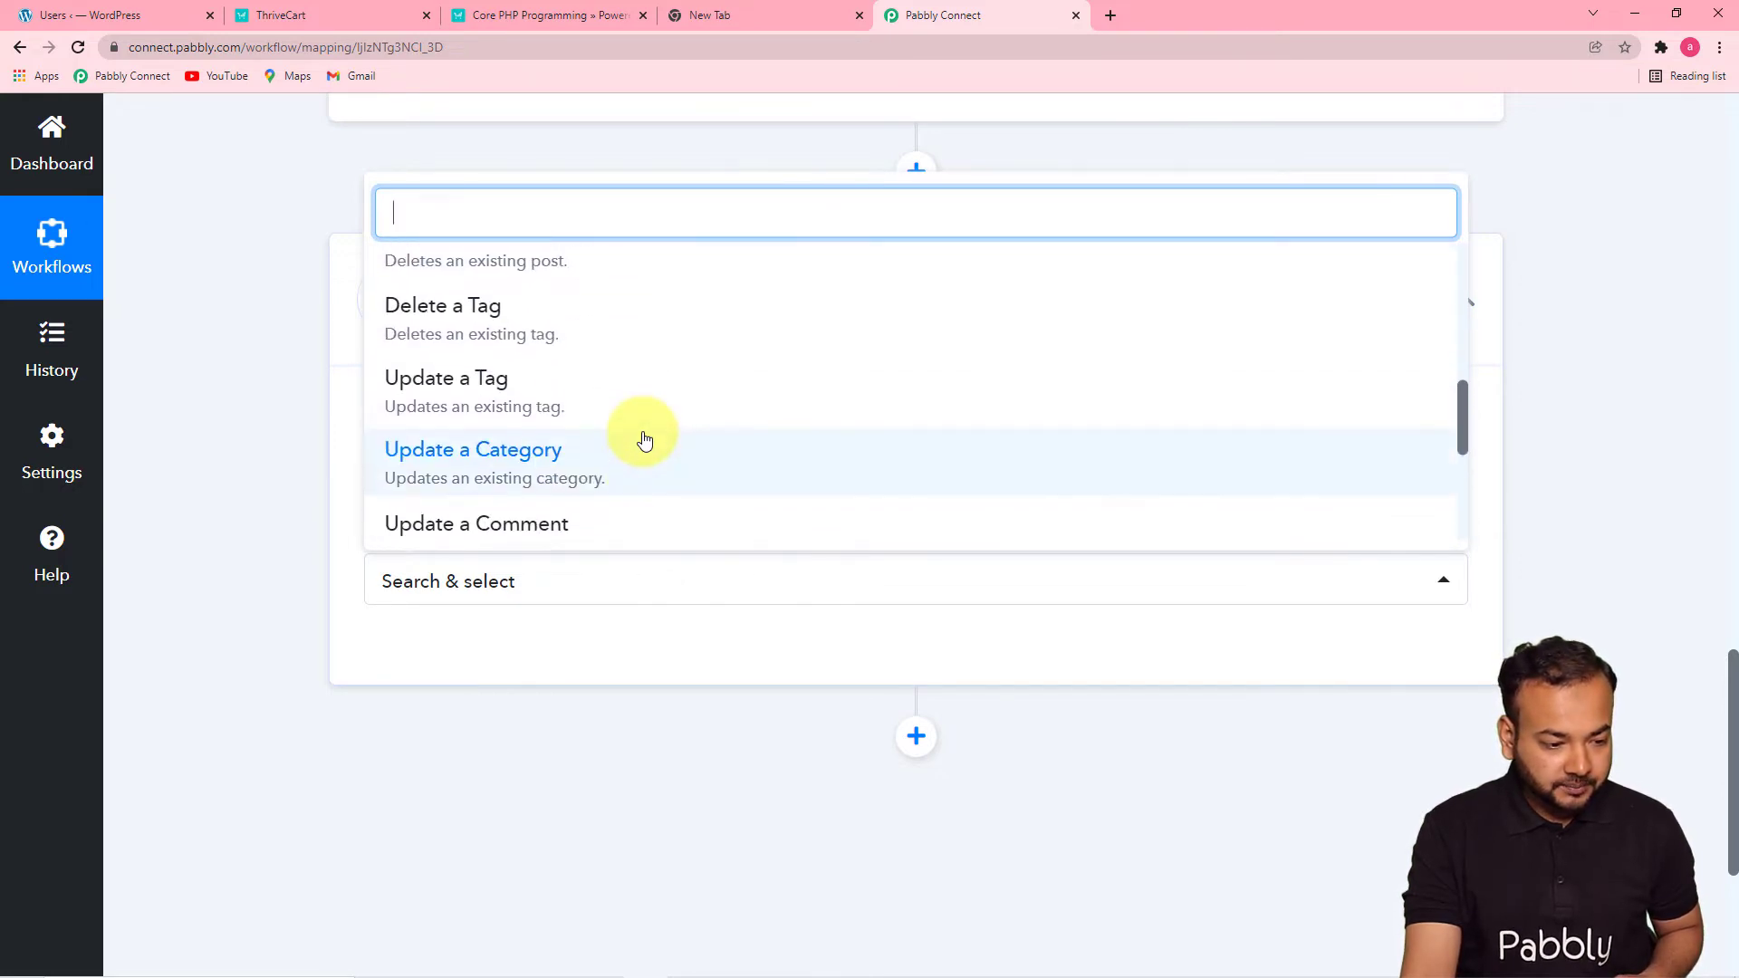
scroll(644, 439, up, 5)
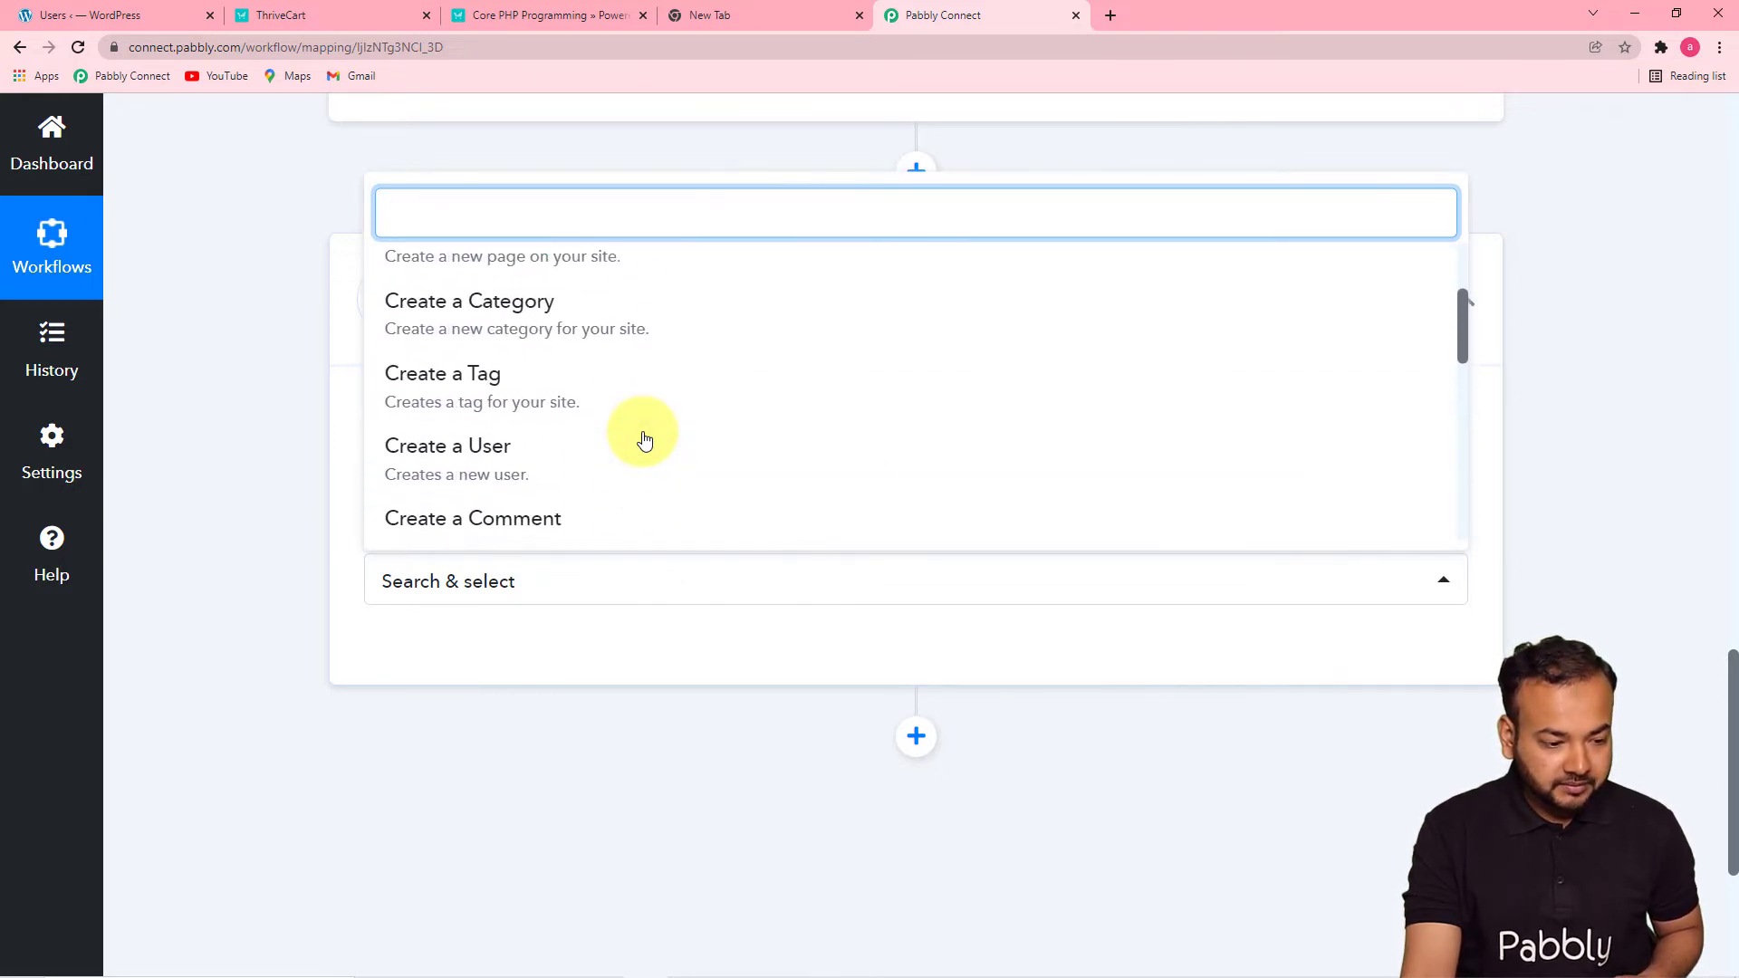
click(478, 468)
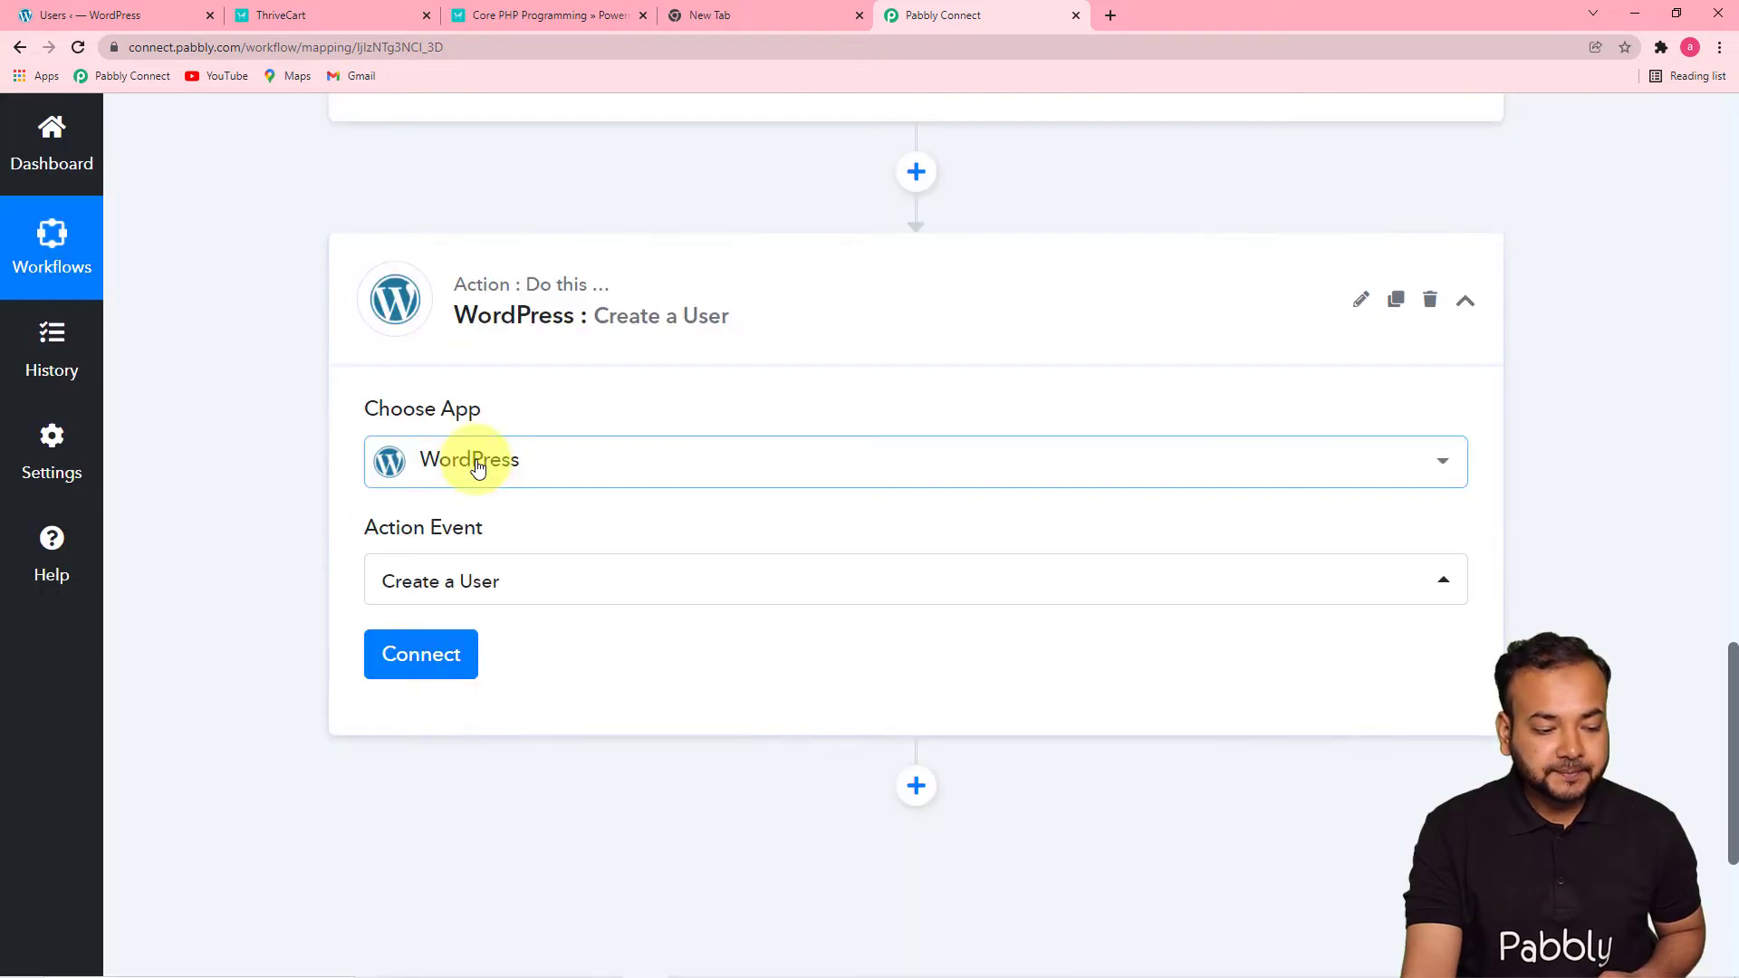
Start adding a new WordPress connection for the action and review the credentials and Base URL it requires.
click(426, 659)
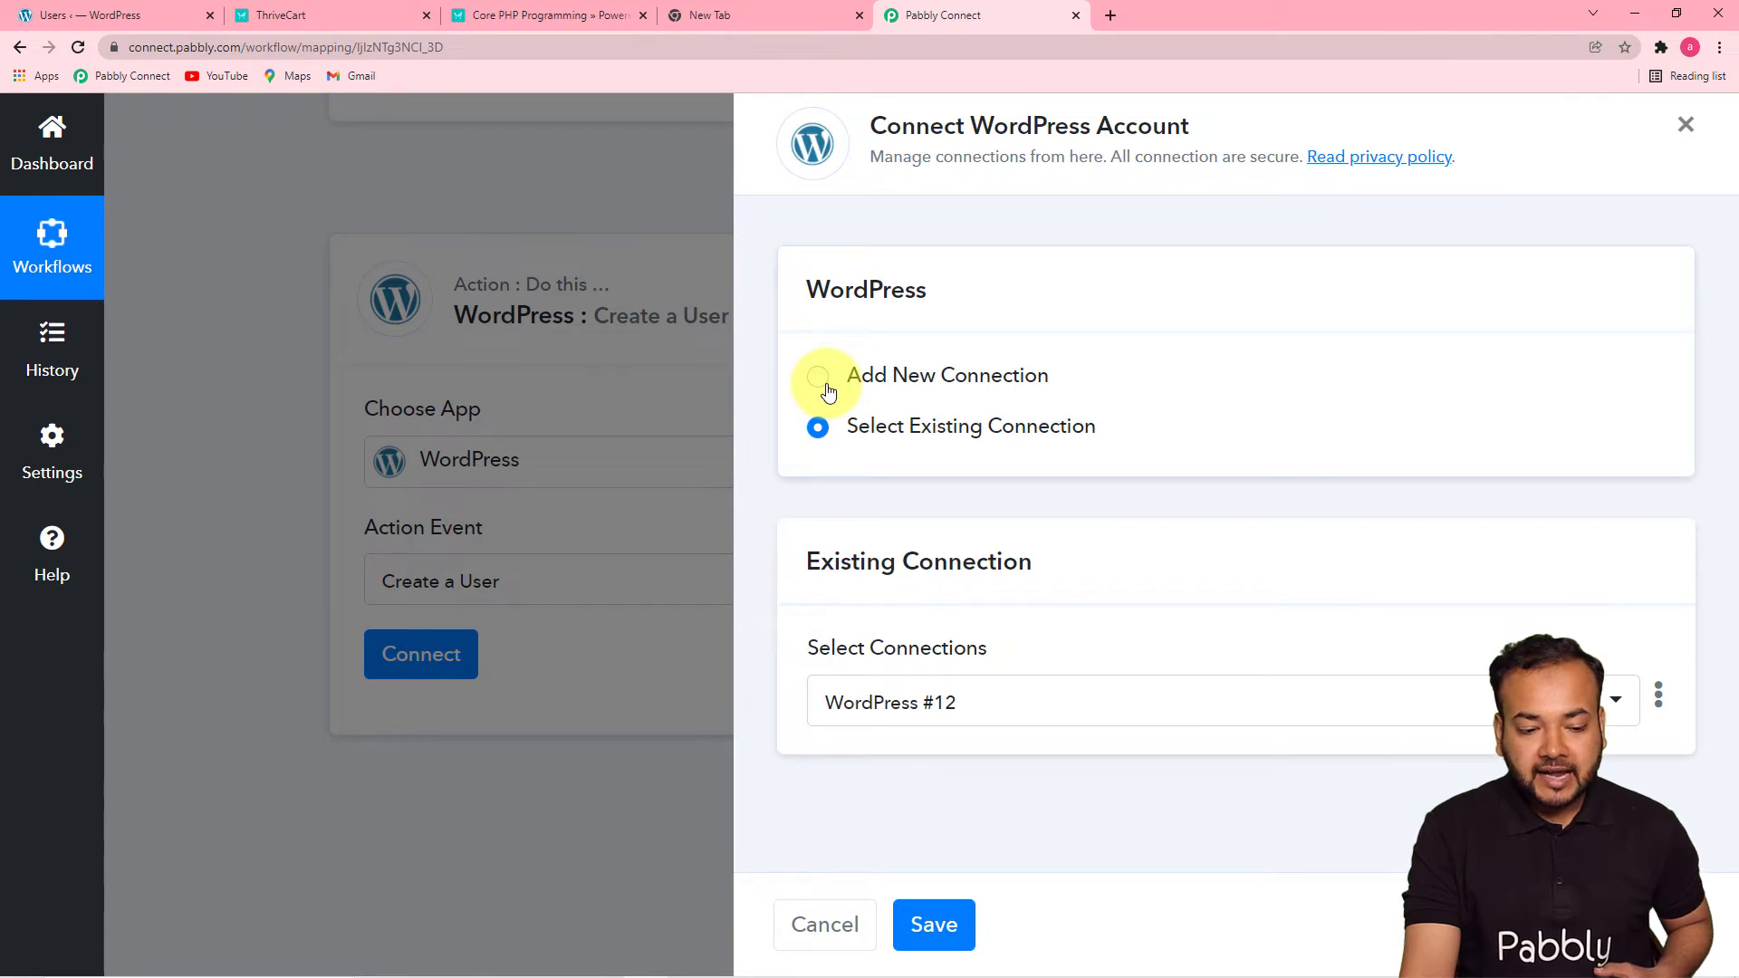
click(827, 391)
scroll(871, 418, down, 5)
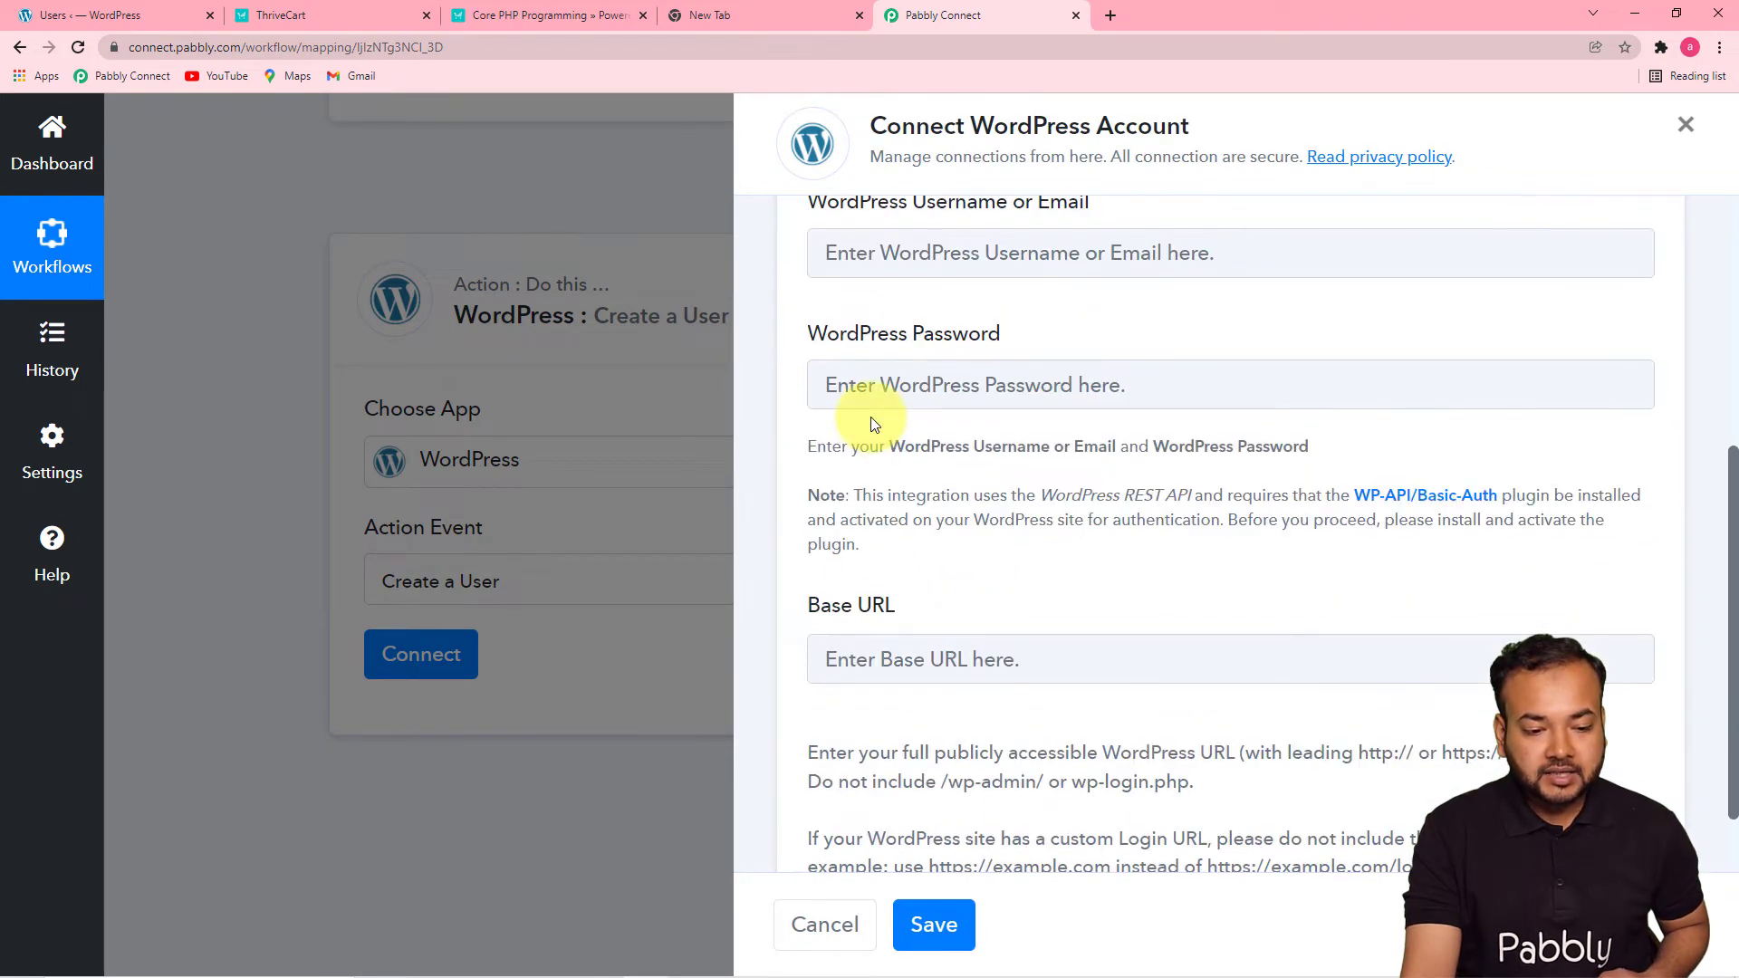
scroll(871, 418, up, 1)
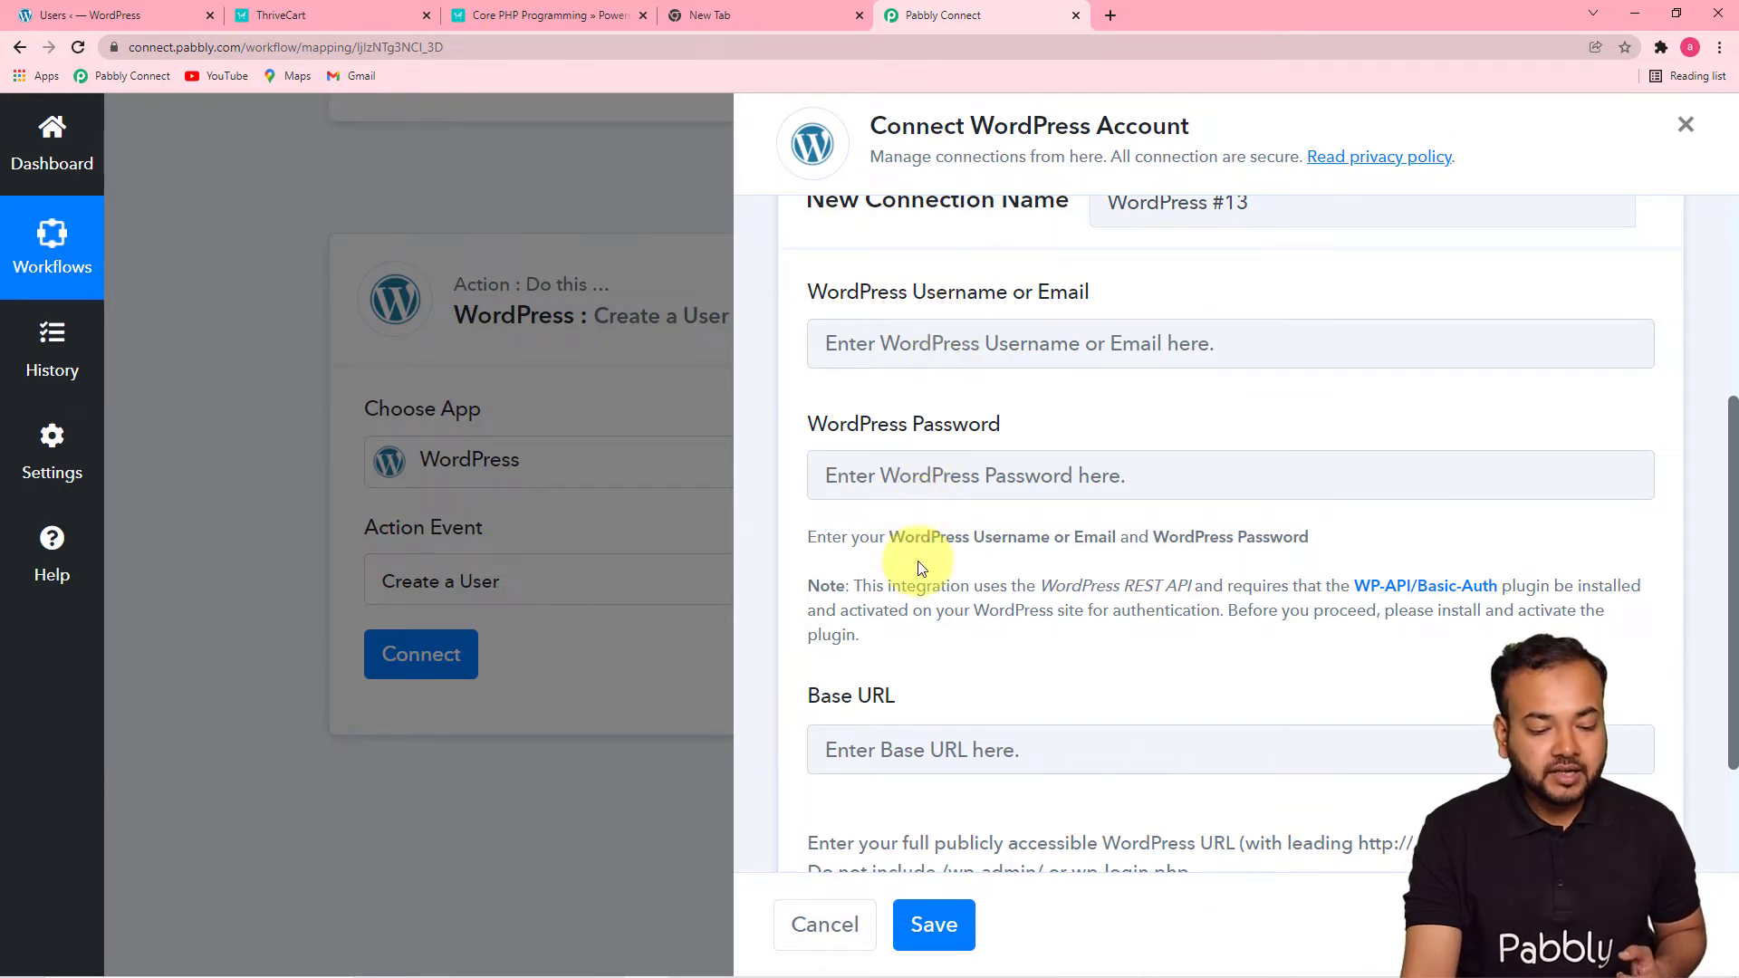
scroll(921, 566, down, 1)
scroll(917, 562, up, 2)
scroll(915, 567, down, 2)
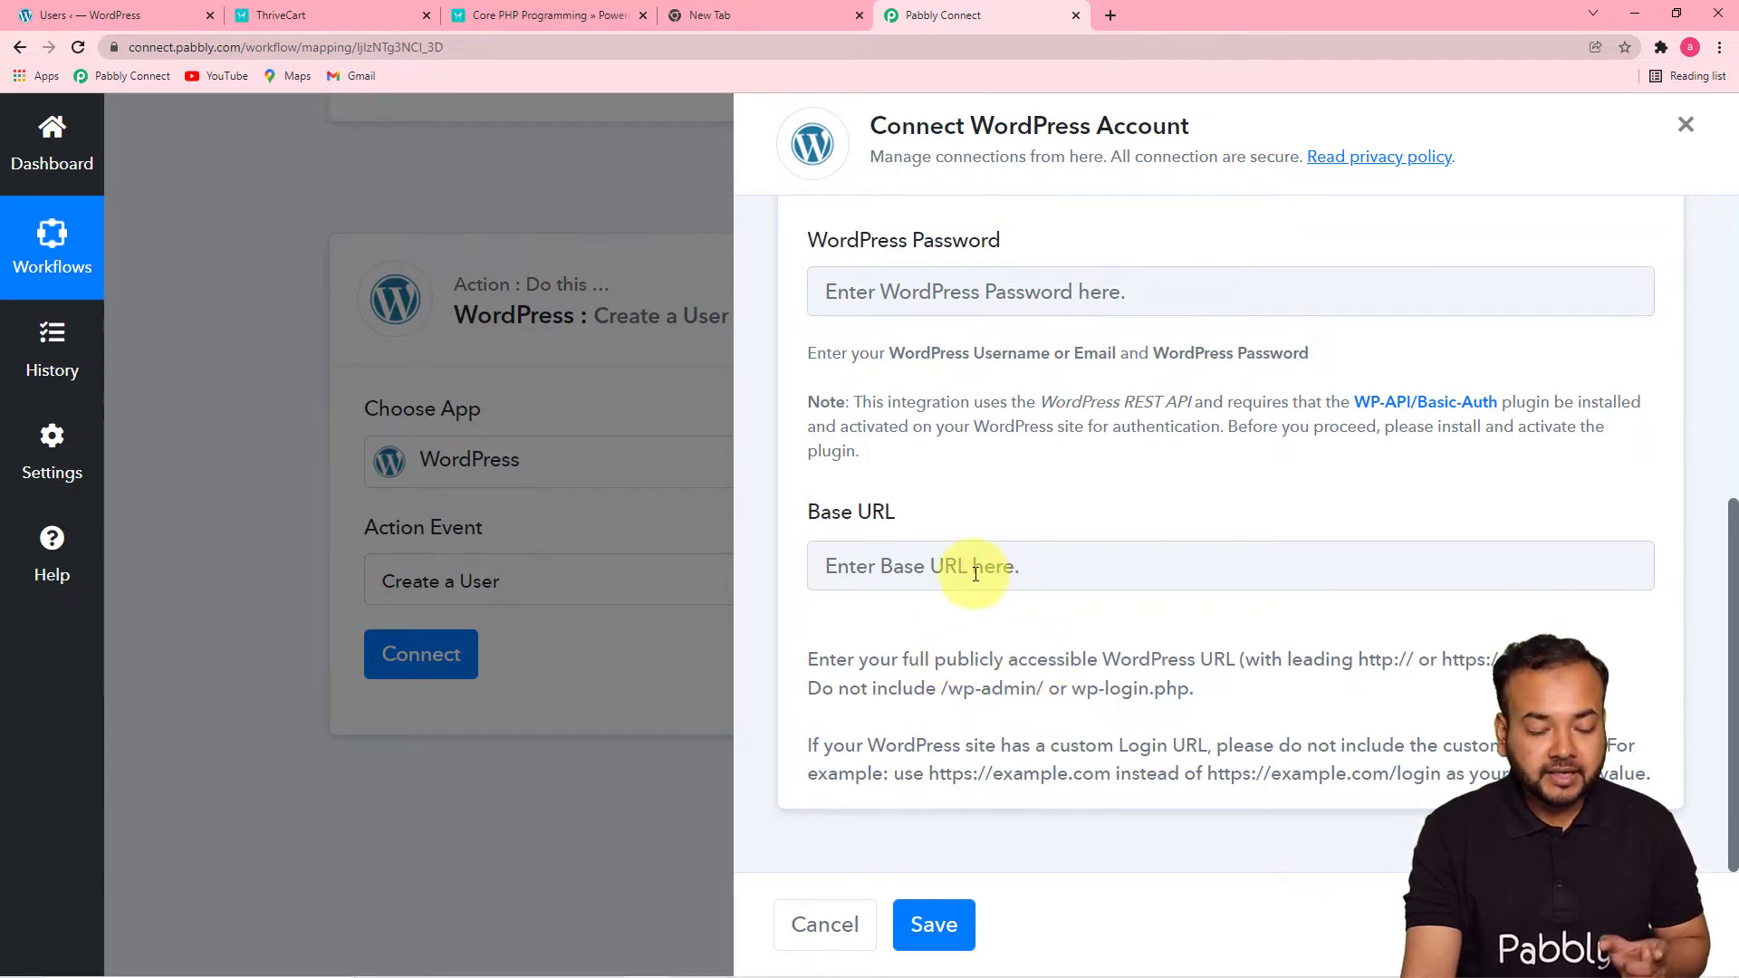
click(181, 16)
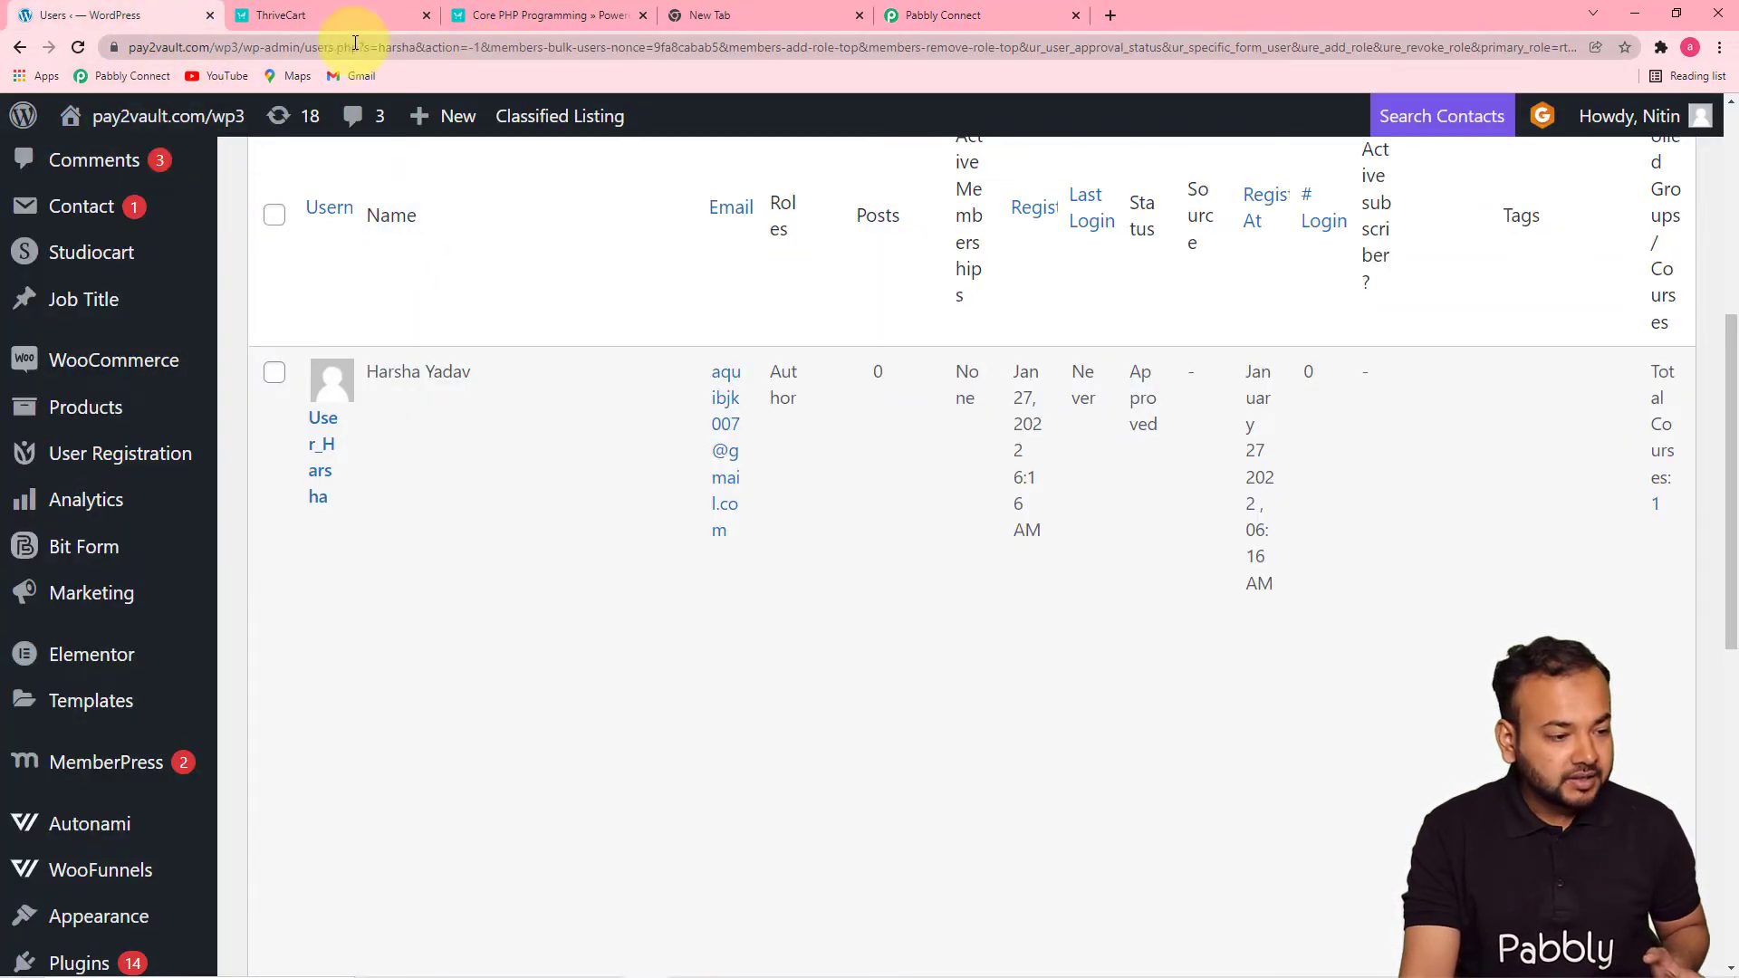
click(210, 49)
click(232, 49)
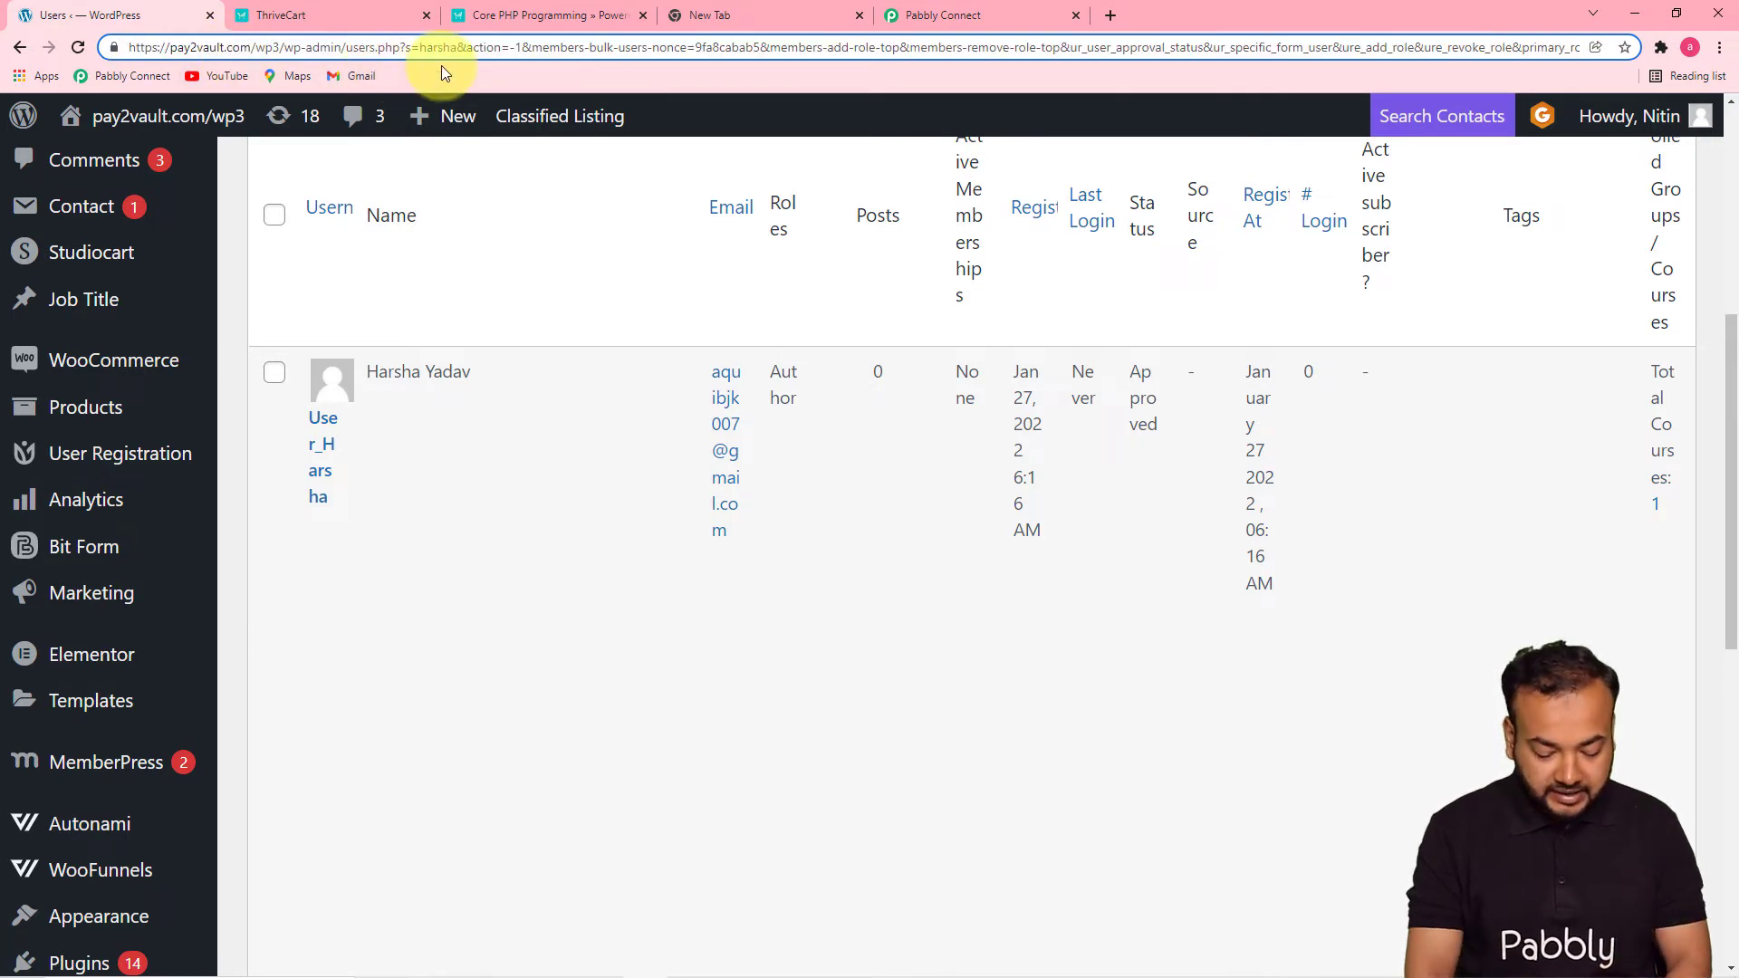
key(shift+Left)
key(shift+Left)
key(shift+Left)
key(shift+Left)
key(shift+Left)
key(shift+Left)
key(shift+Left)
key(shift+Left)
key(shift+Left)
key(shift+Left)
key(shift+Left)
key(shift+Left)
key(shift+Left)
key(shift+Left)
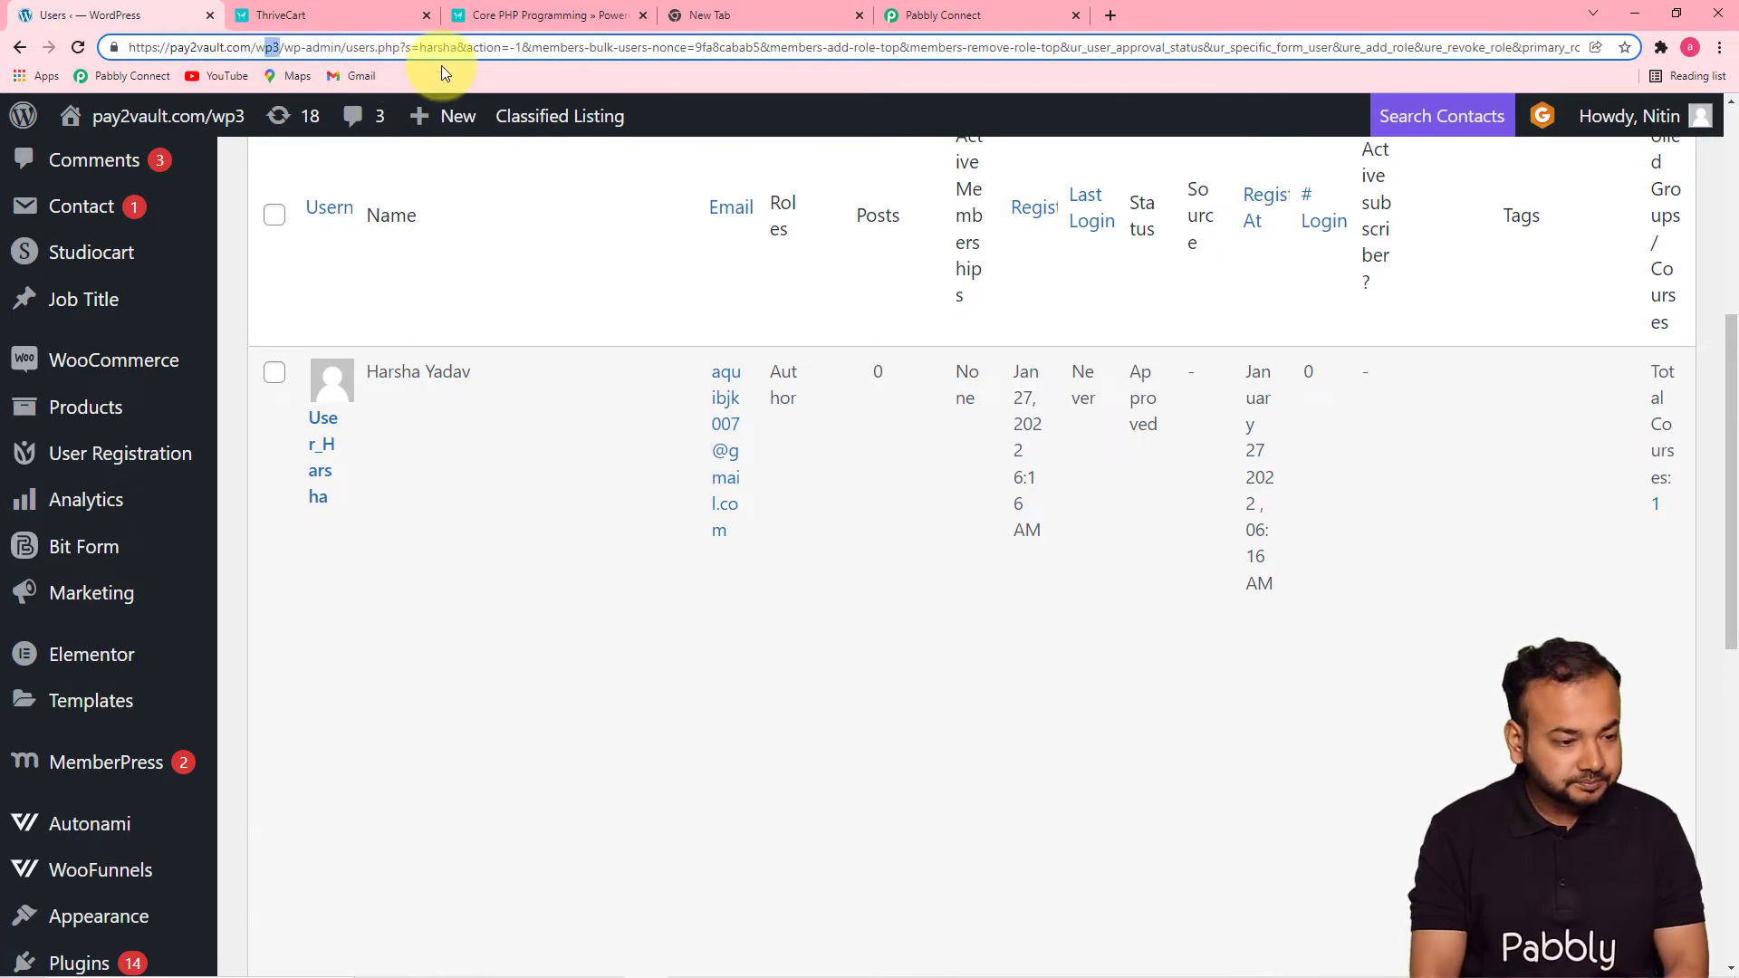
key(shift+Left)
key(shift+Left)
key(shift+Left)
key(shift+Left)
key(shift+Left)
key(shift+Left)
key(shift+Left)
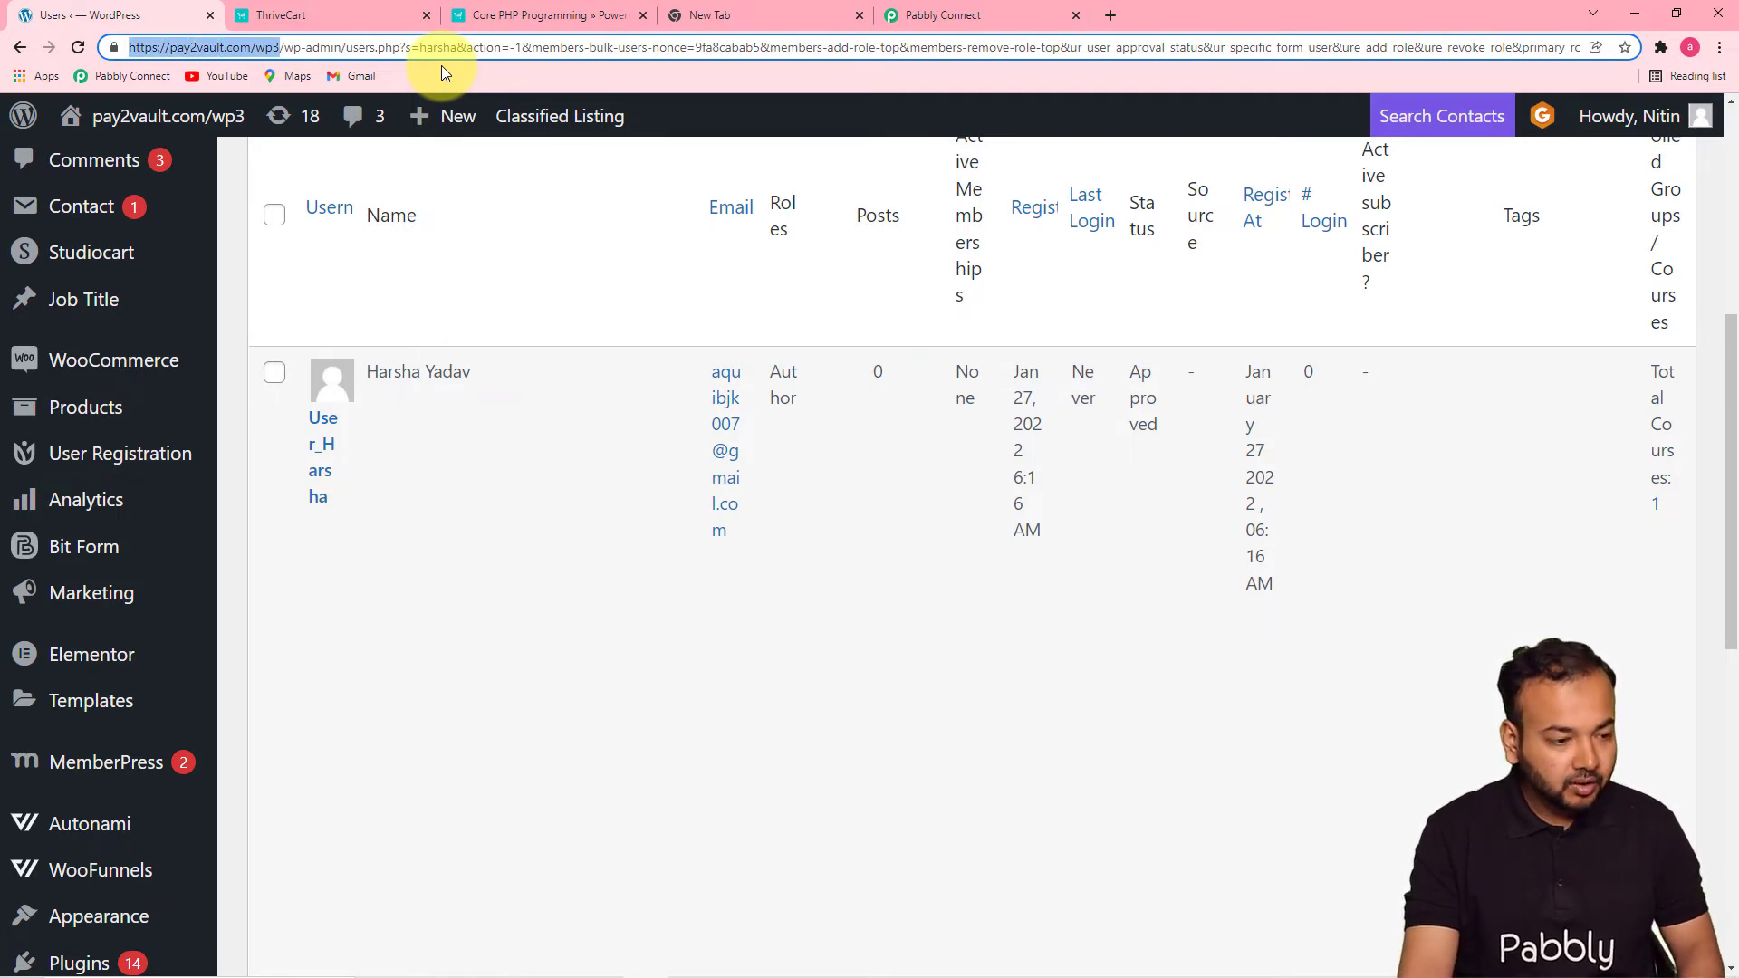
click(938, 16)
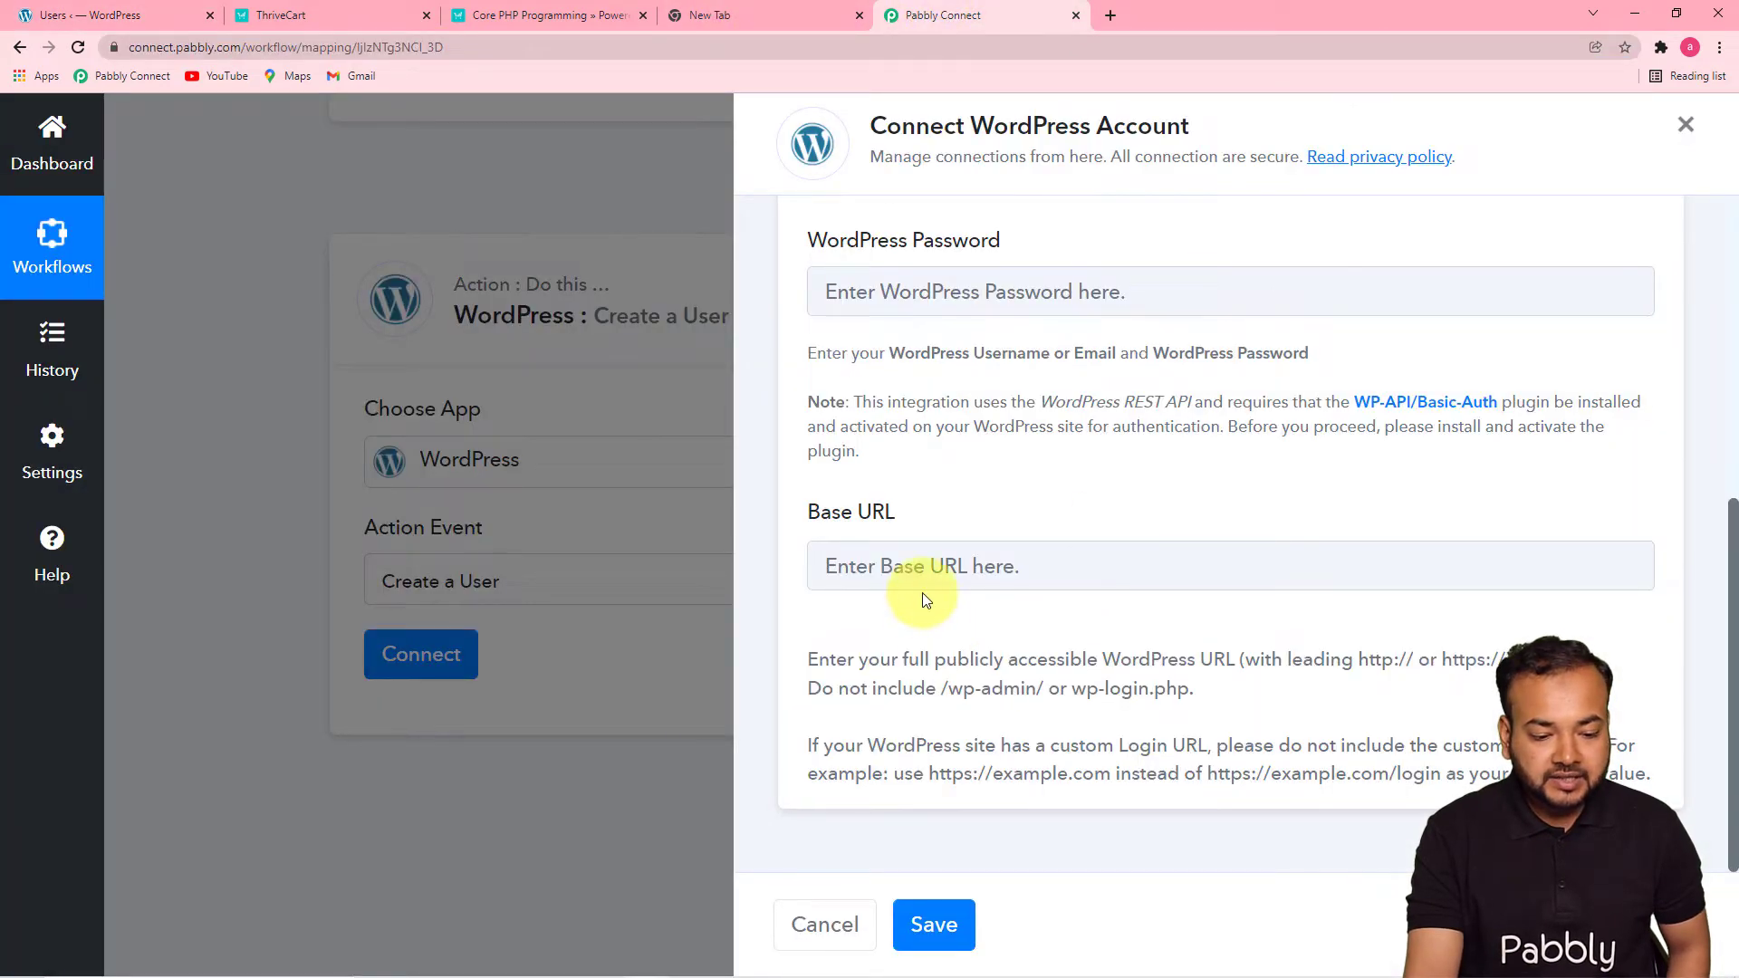
right_click(919, 568)
click(966, 708)
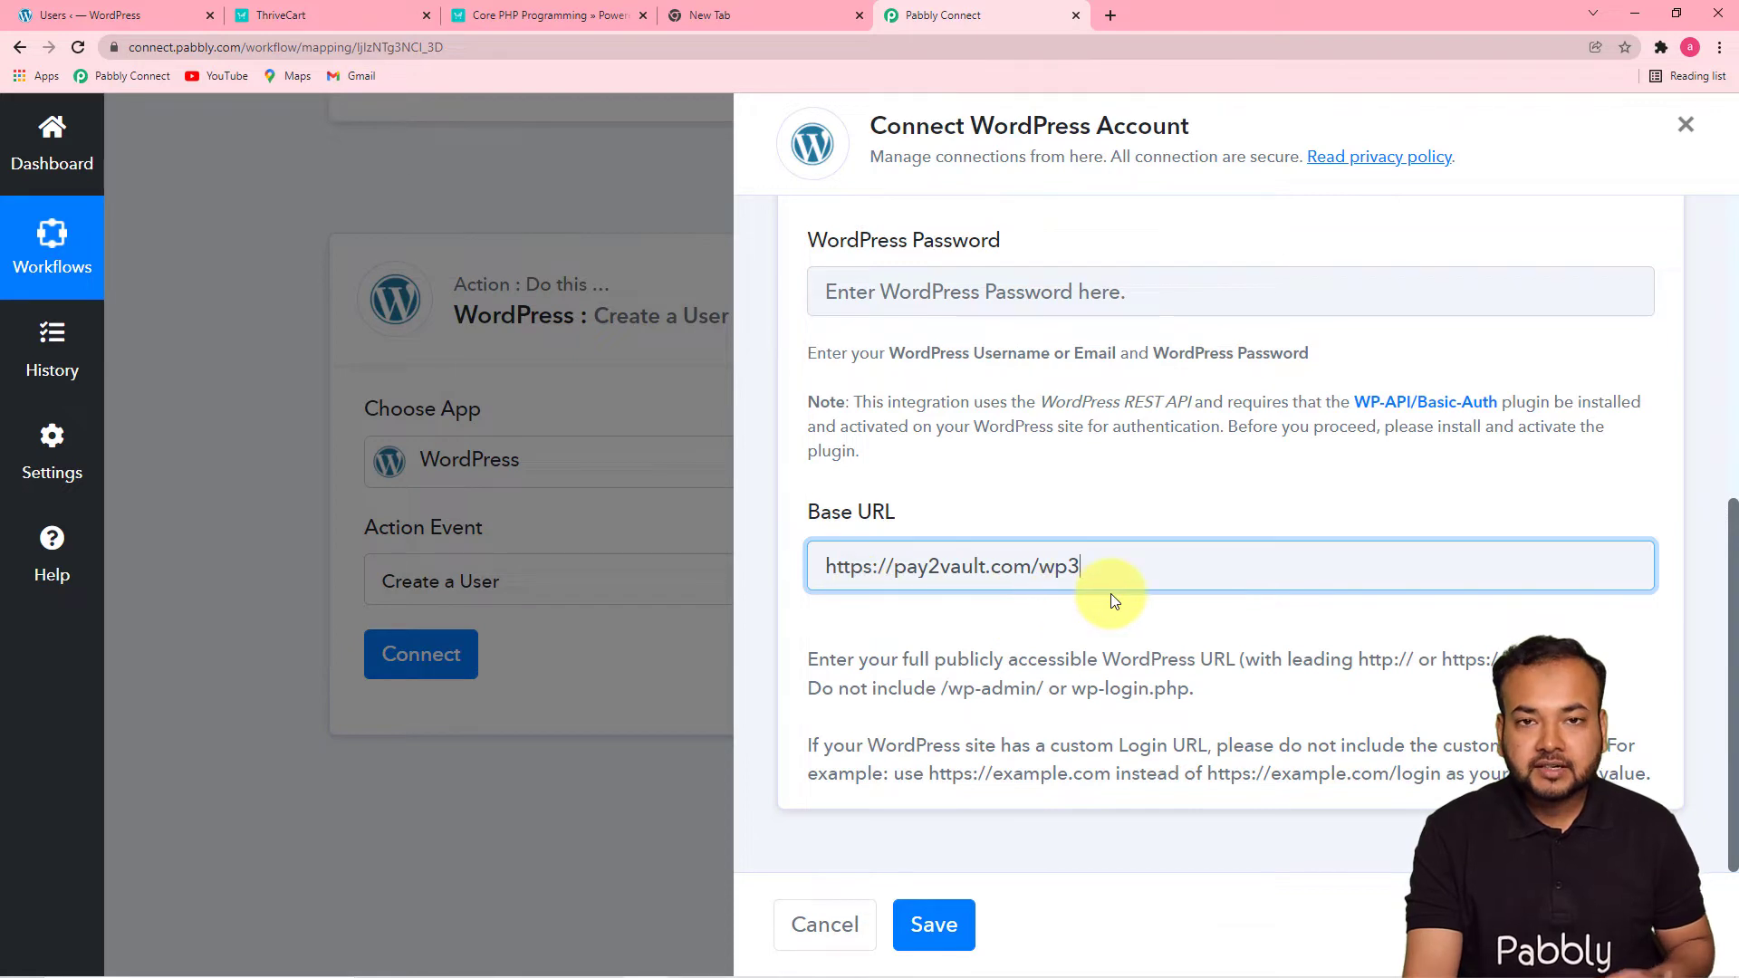
Enter the WordPress username and account password for the new connection and save it.
scroll(1013, 406, up, 5)
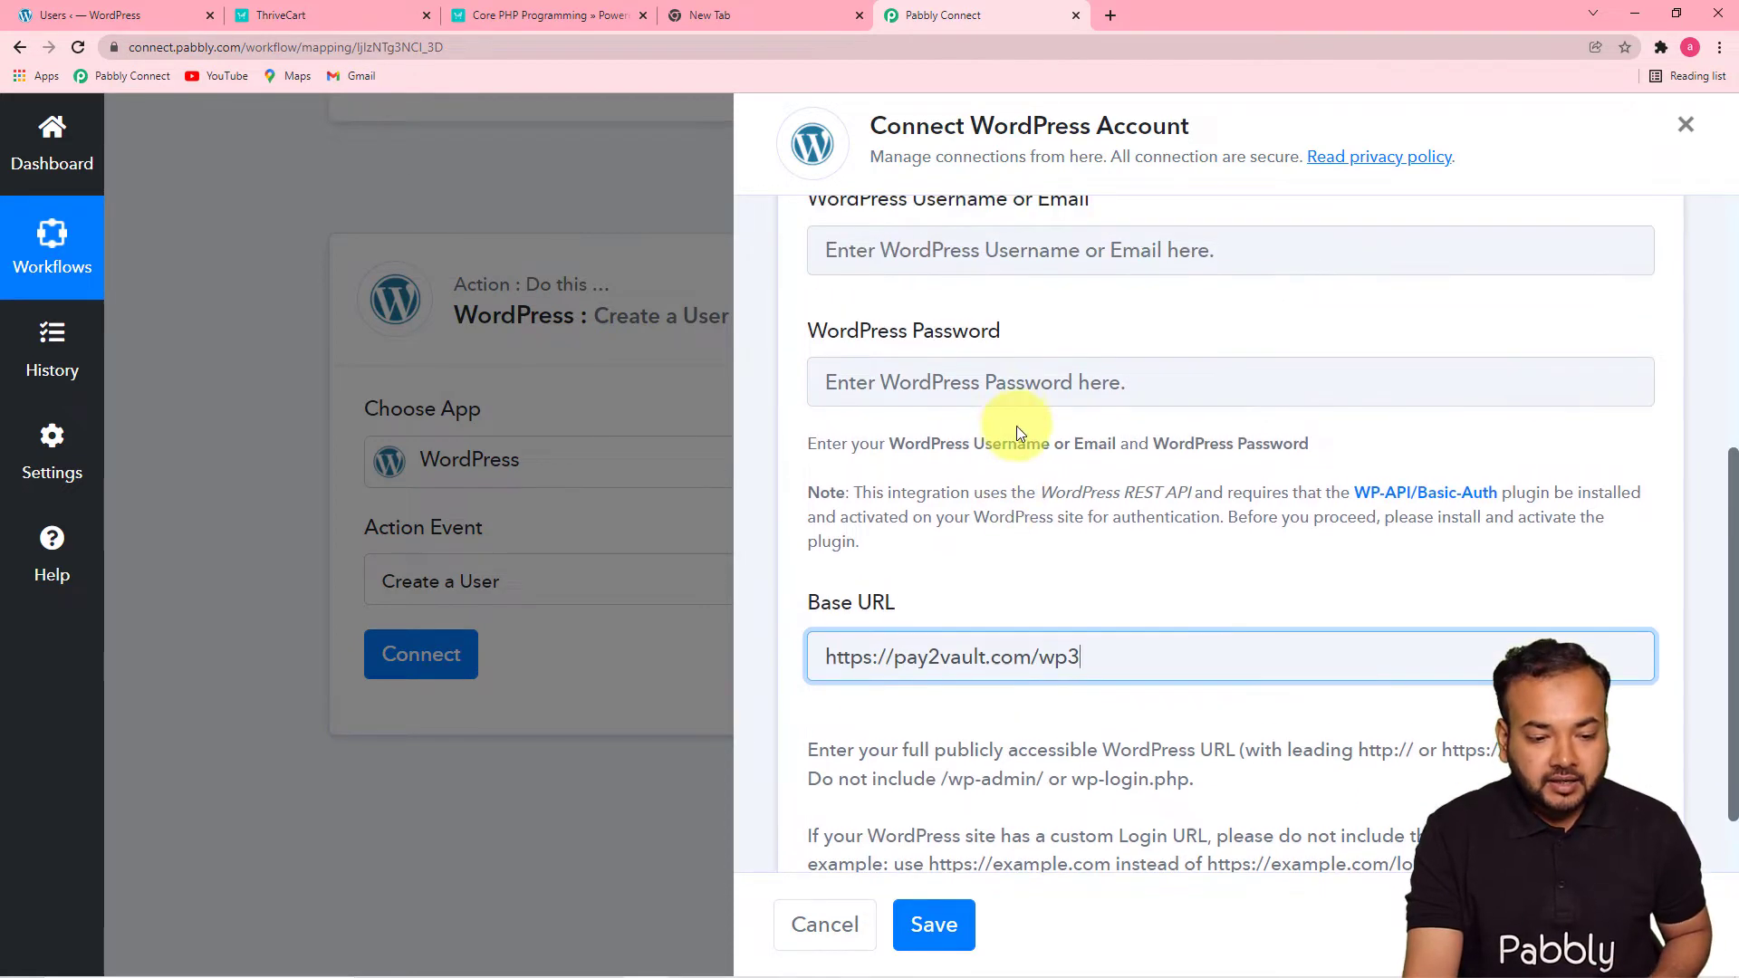
click(895, 614)
text(nitin)
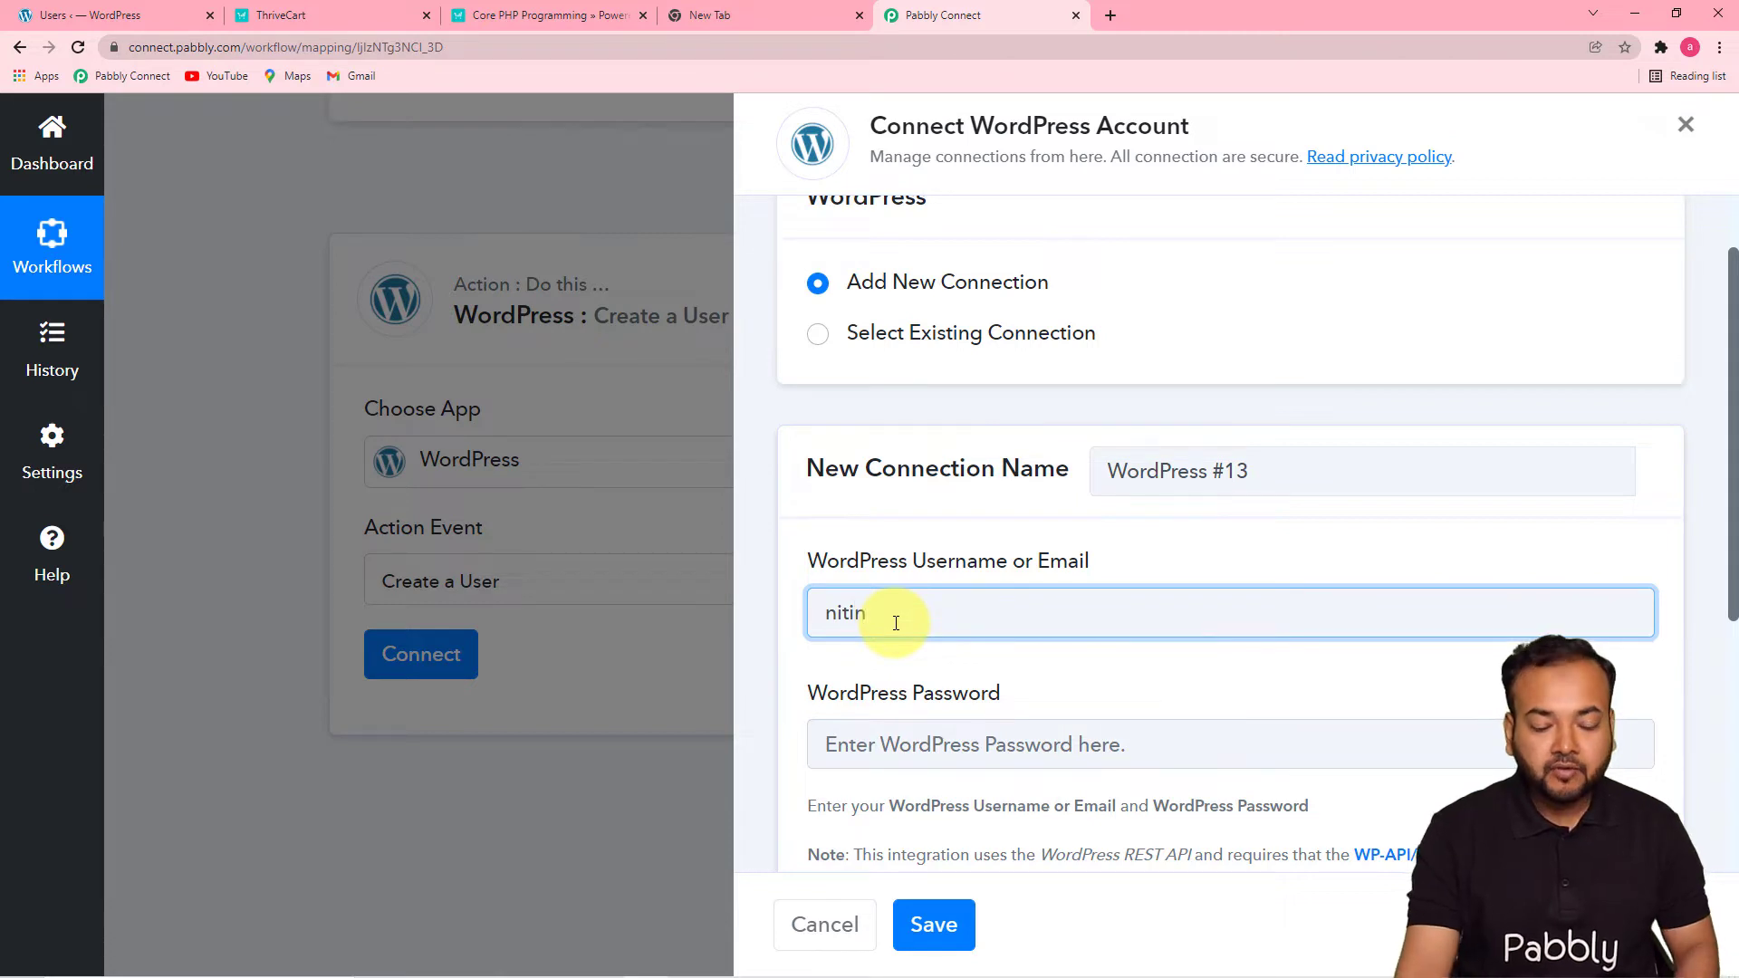
scroll(897, 626, down, 4)
click(1010, 383)
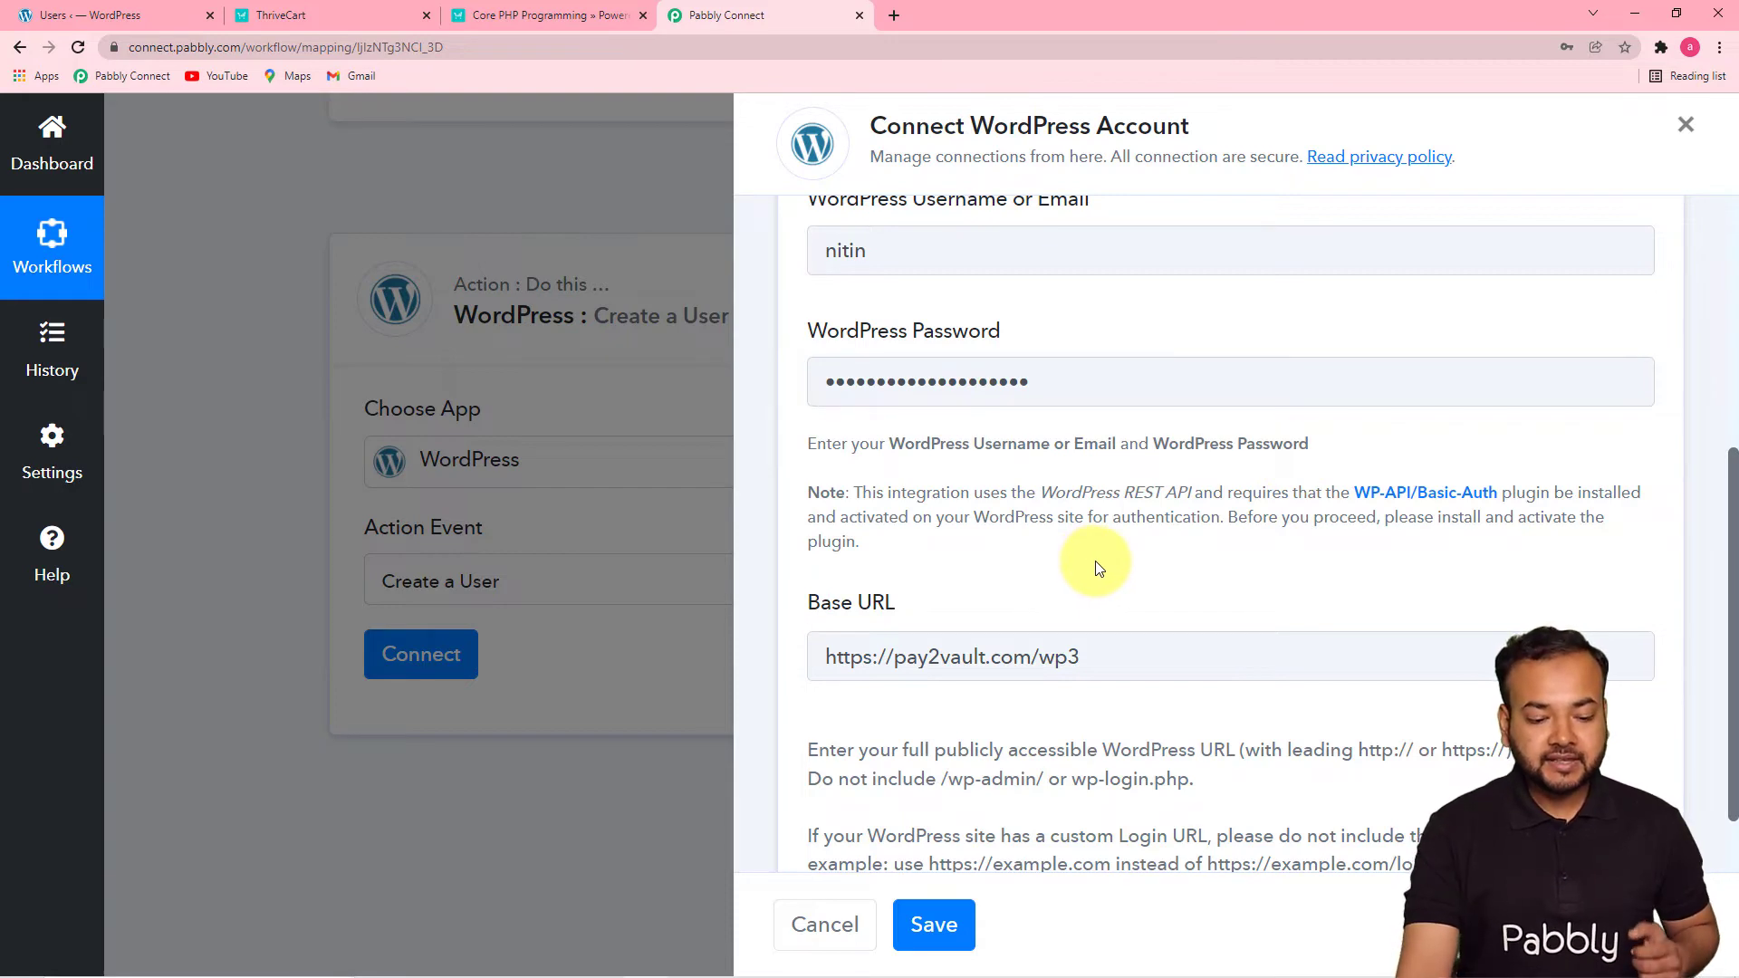
click(928, 923)
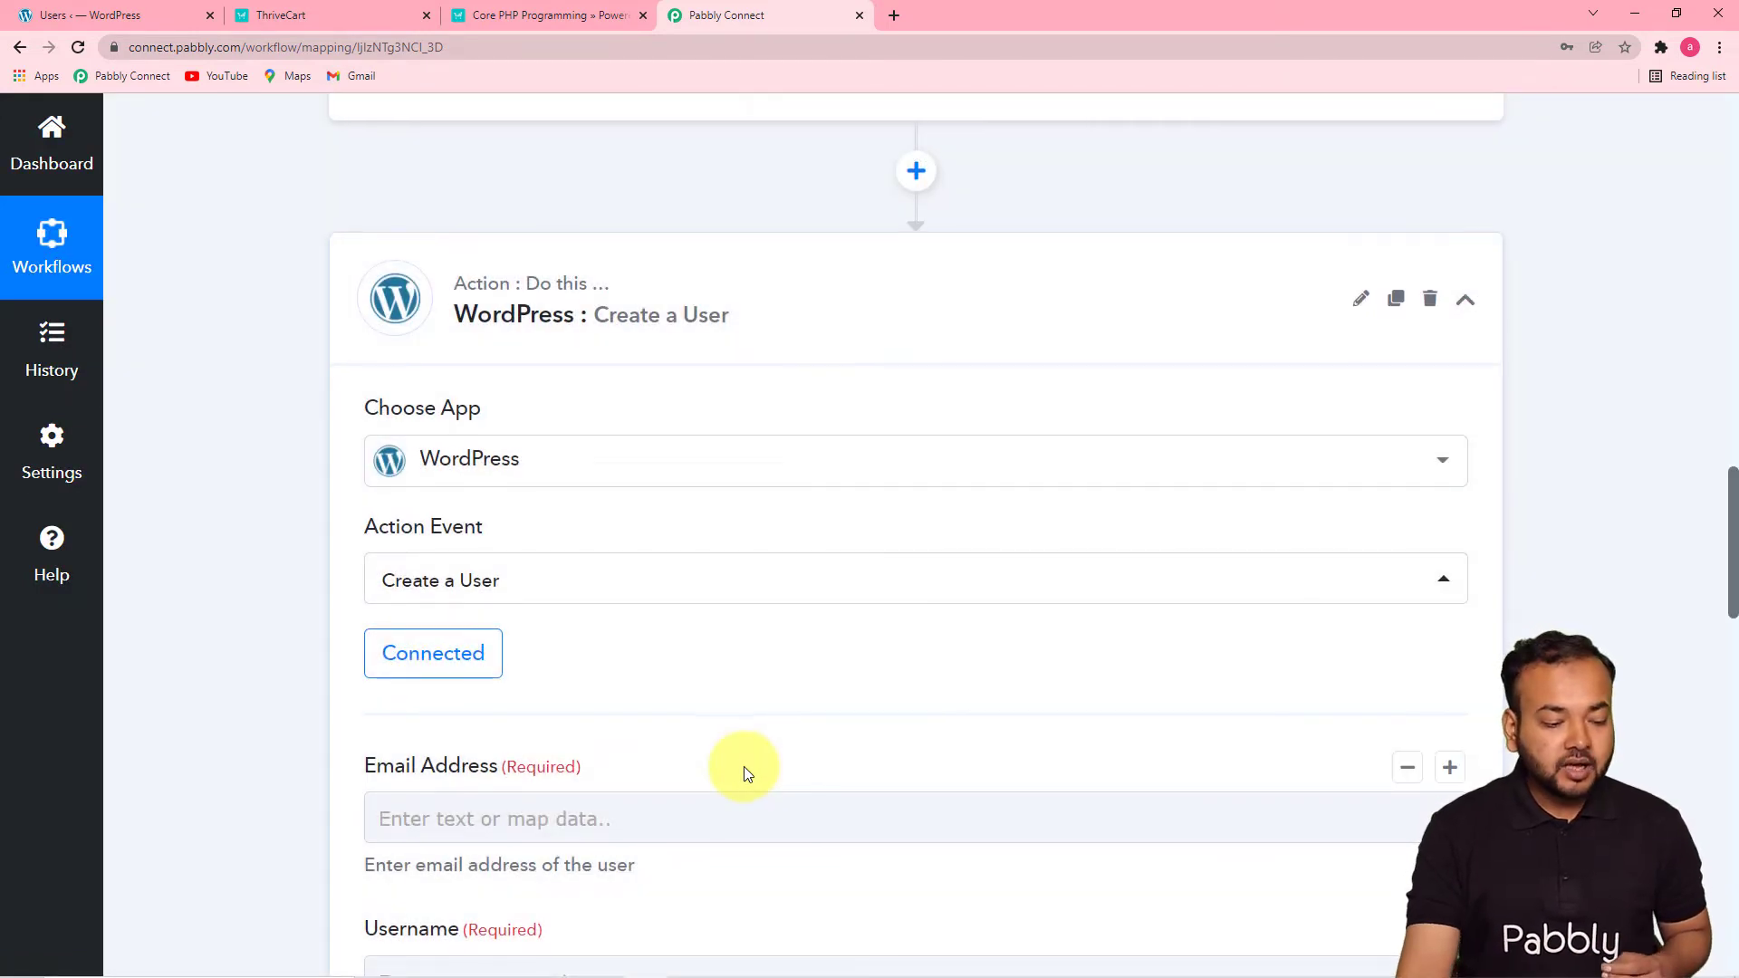
Examine the Create a User fields and the captured ThriveCart webhook response data that can be mapped into them.
scroll(589, 634, down, 3)
click(630, 563)
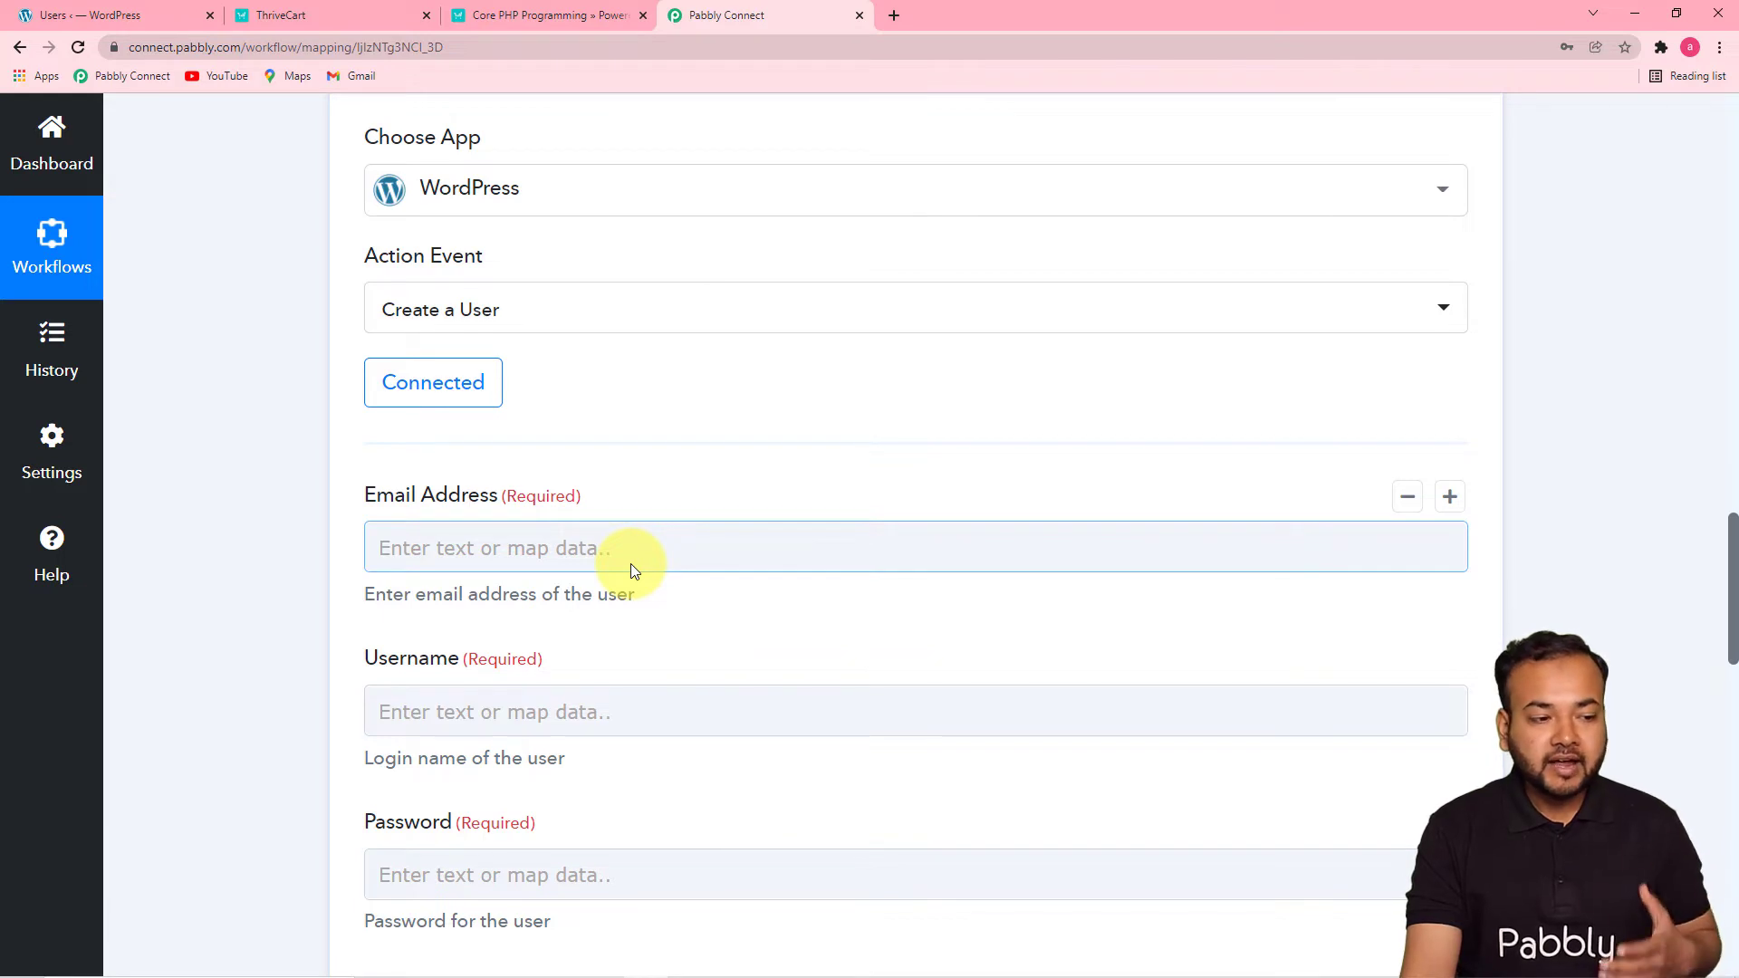
scroll(657, 566, down, 3)
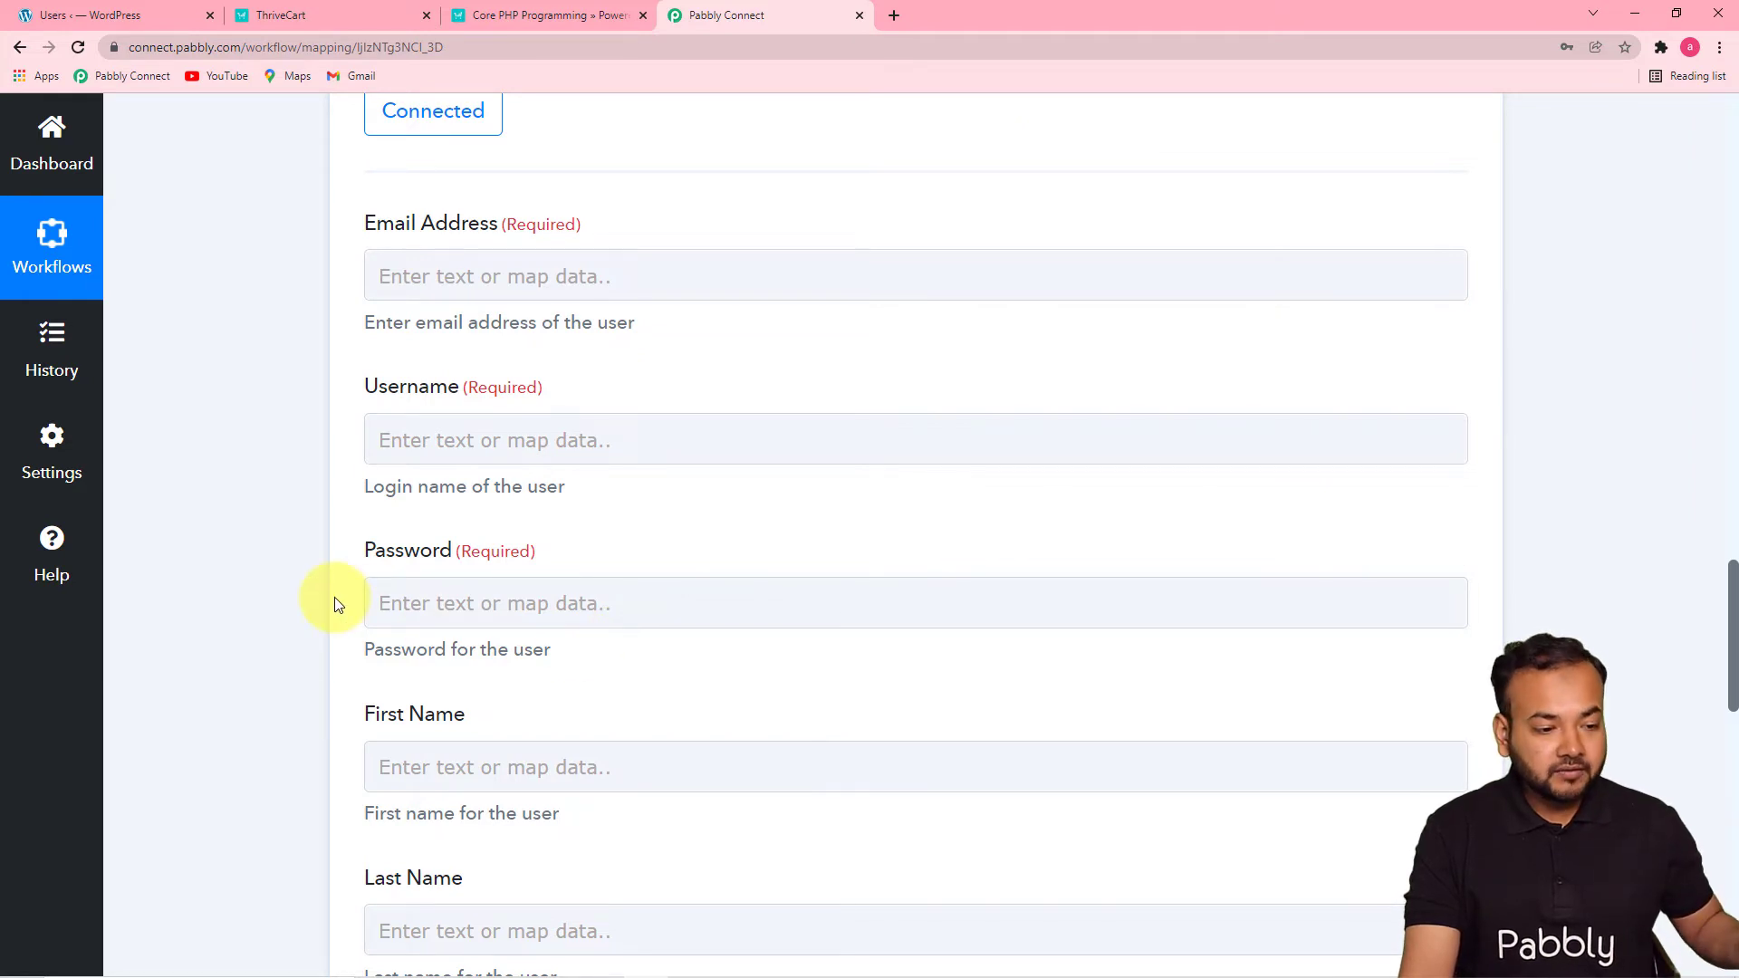
scroll(335, 596, up, 7)
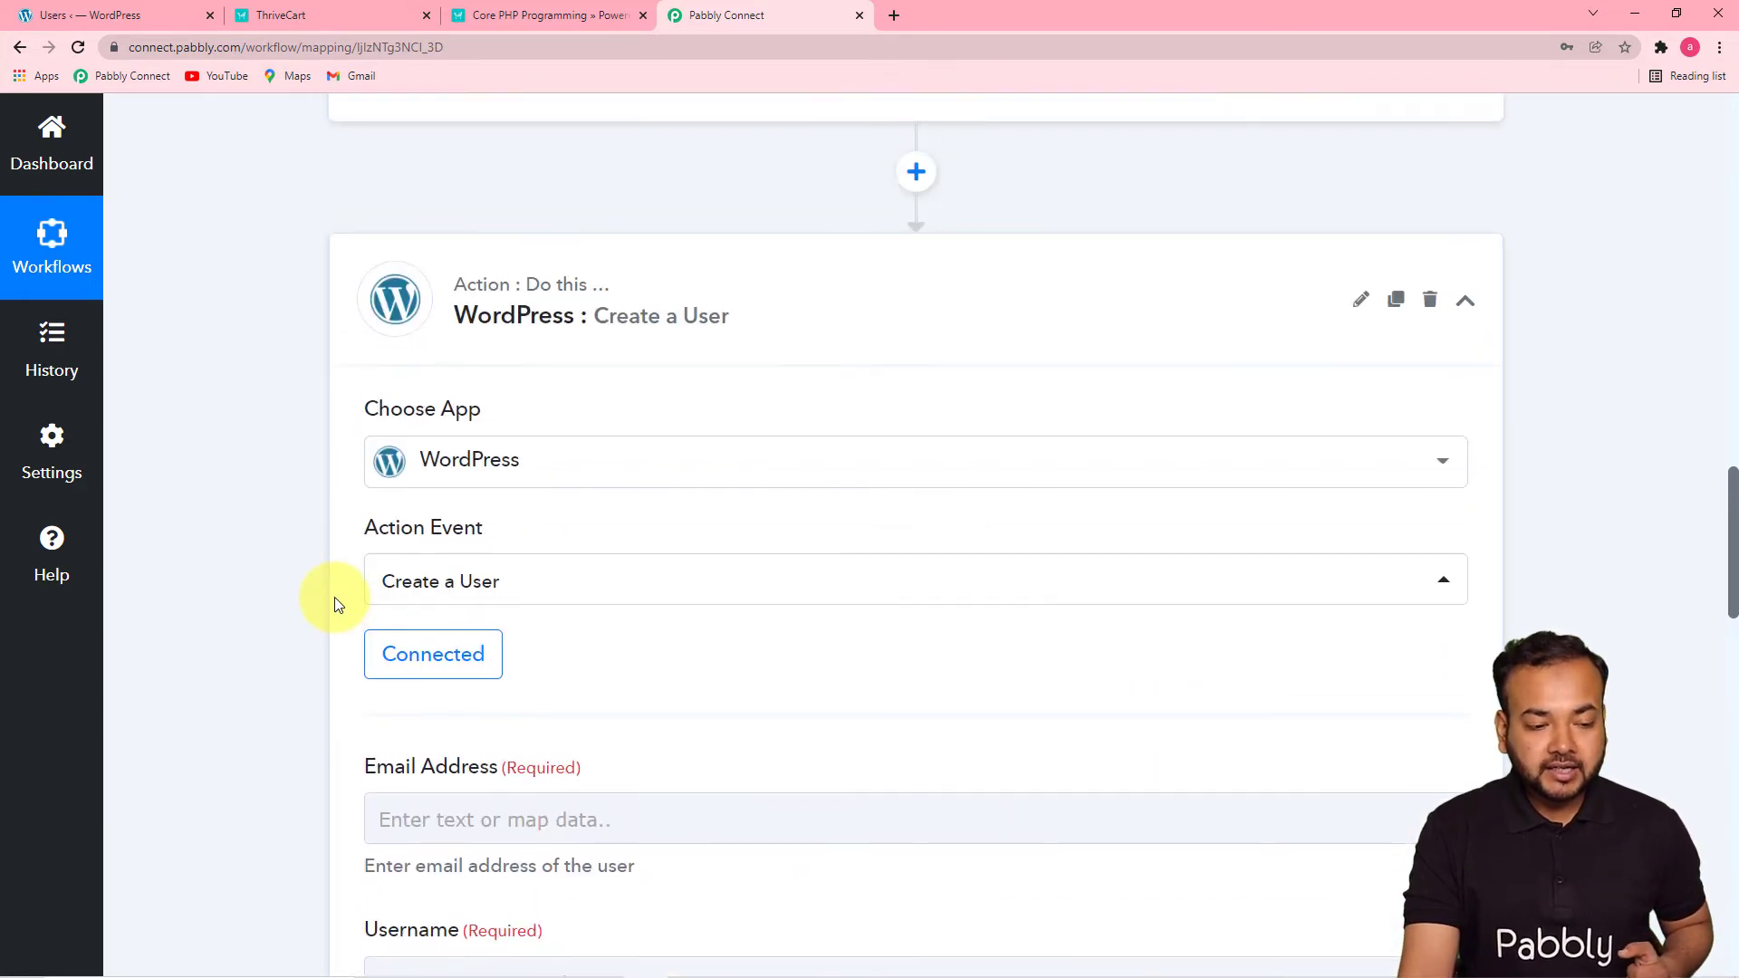
scroll(334, 596, up, 8)
scroll(737, 571, down, 4)
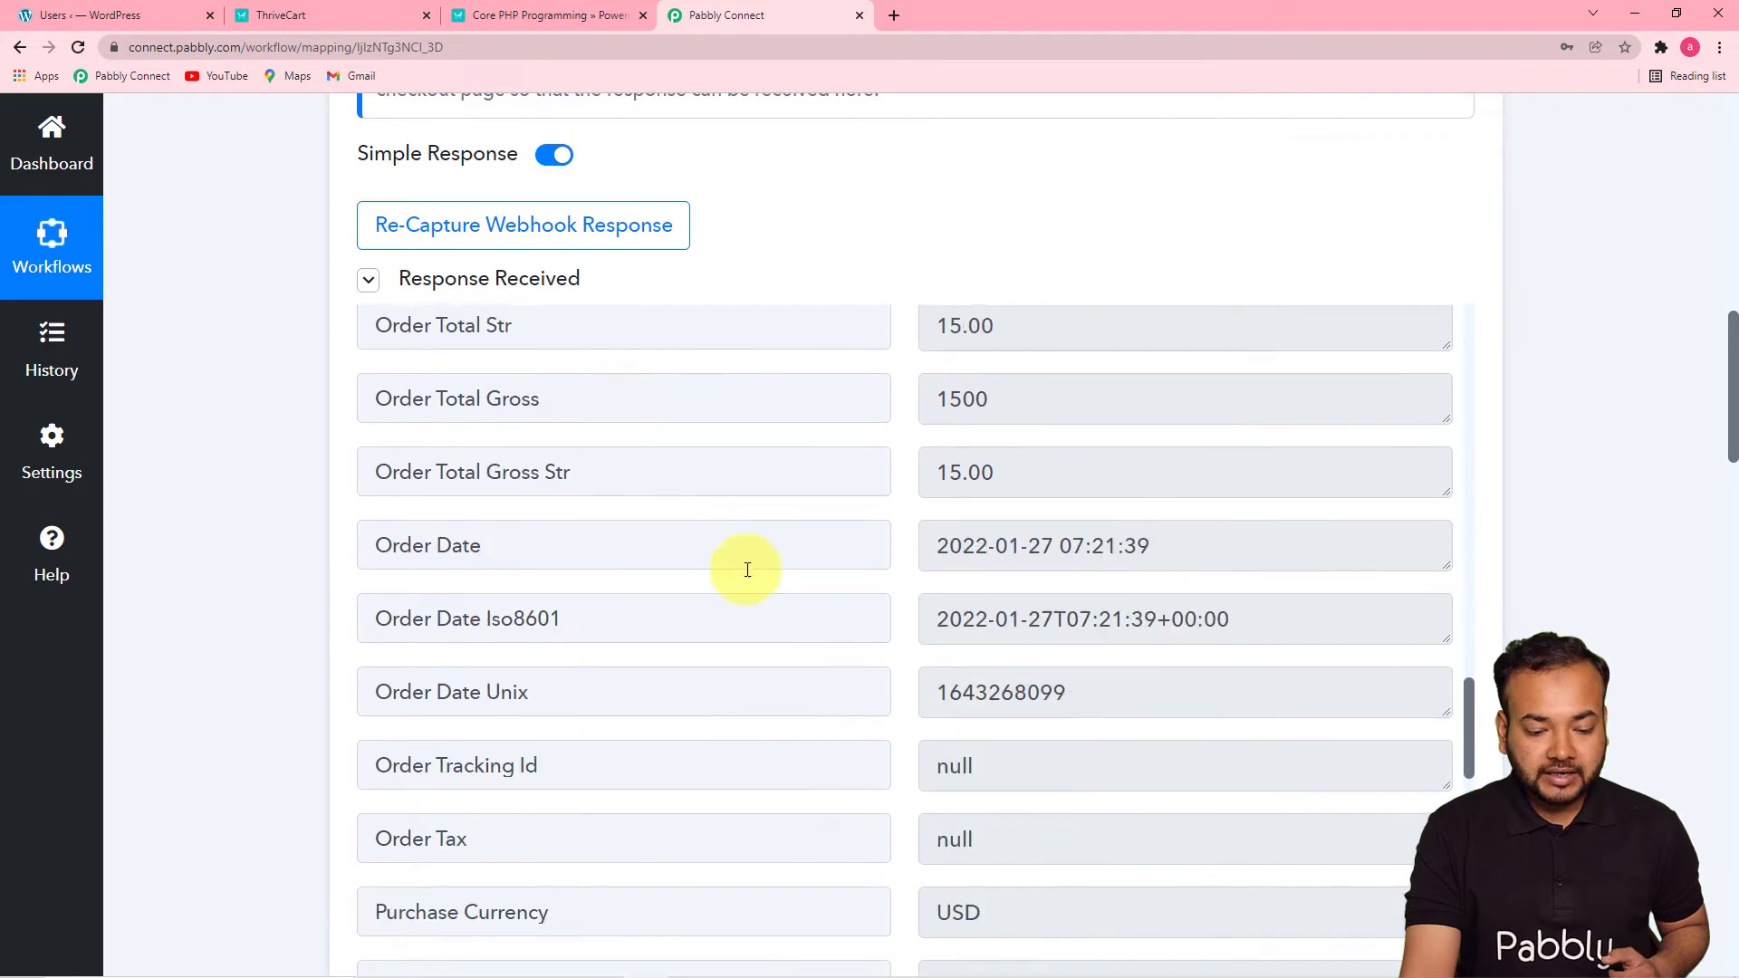
scroll(747, 570, down, 14)
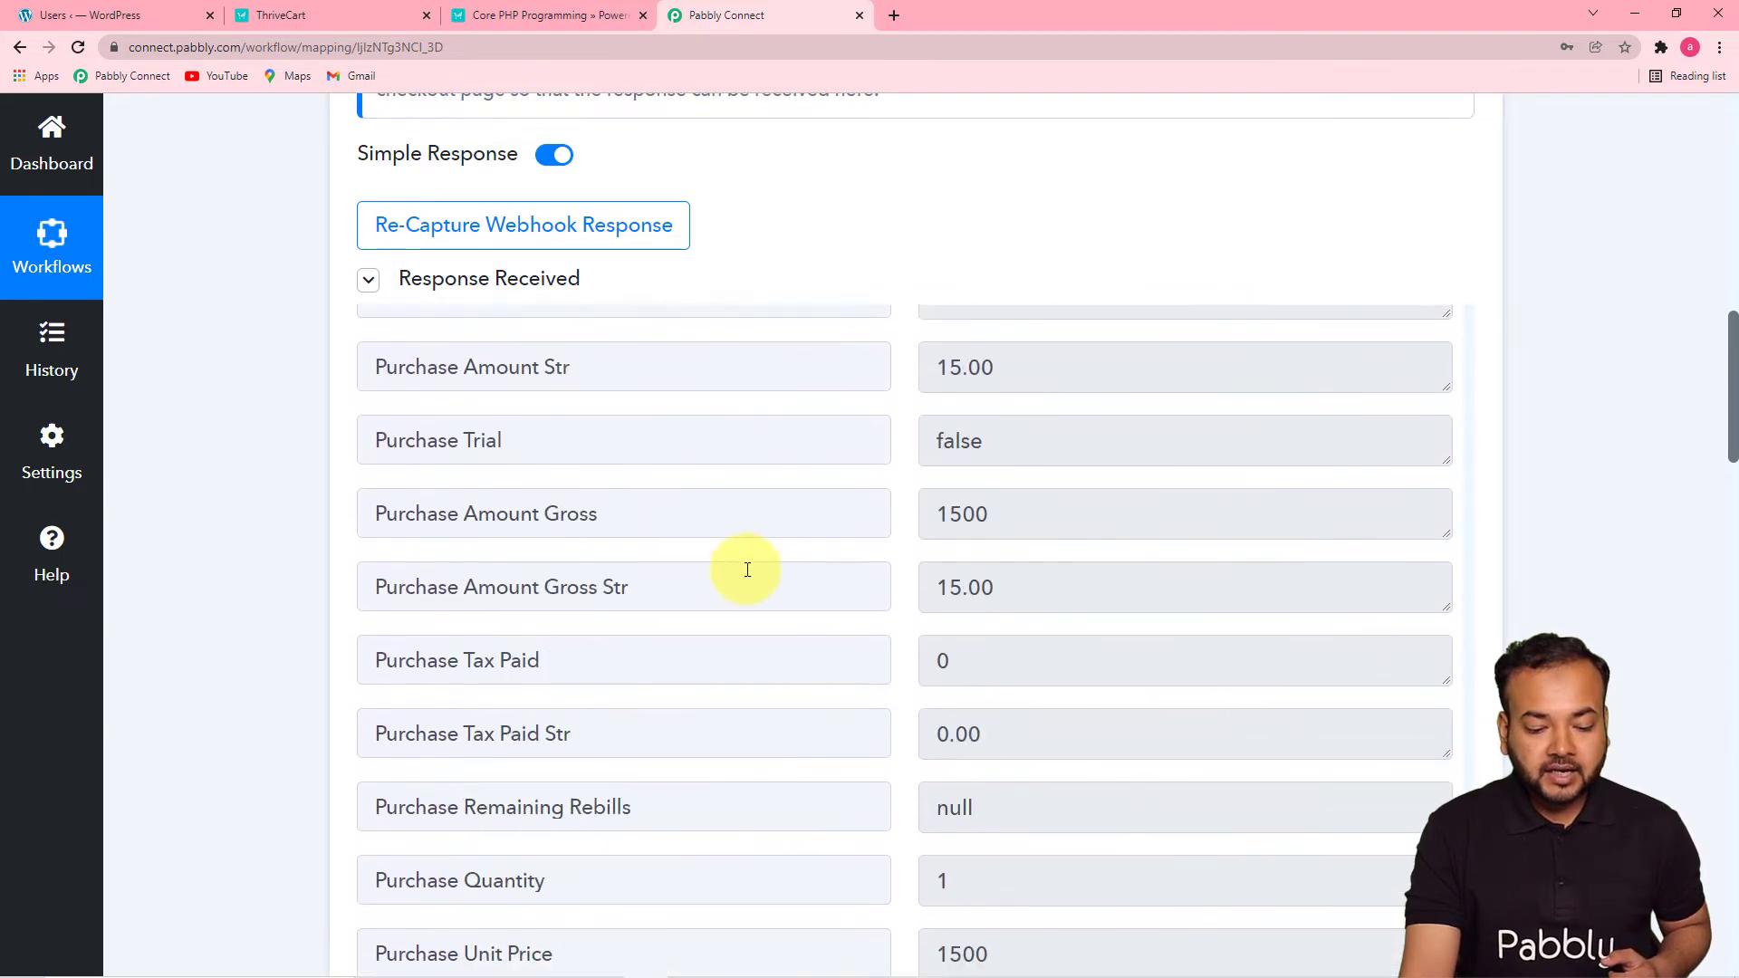
scroll(748, 570, down, 4)
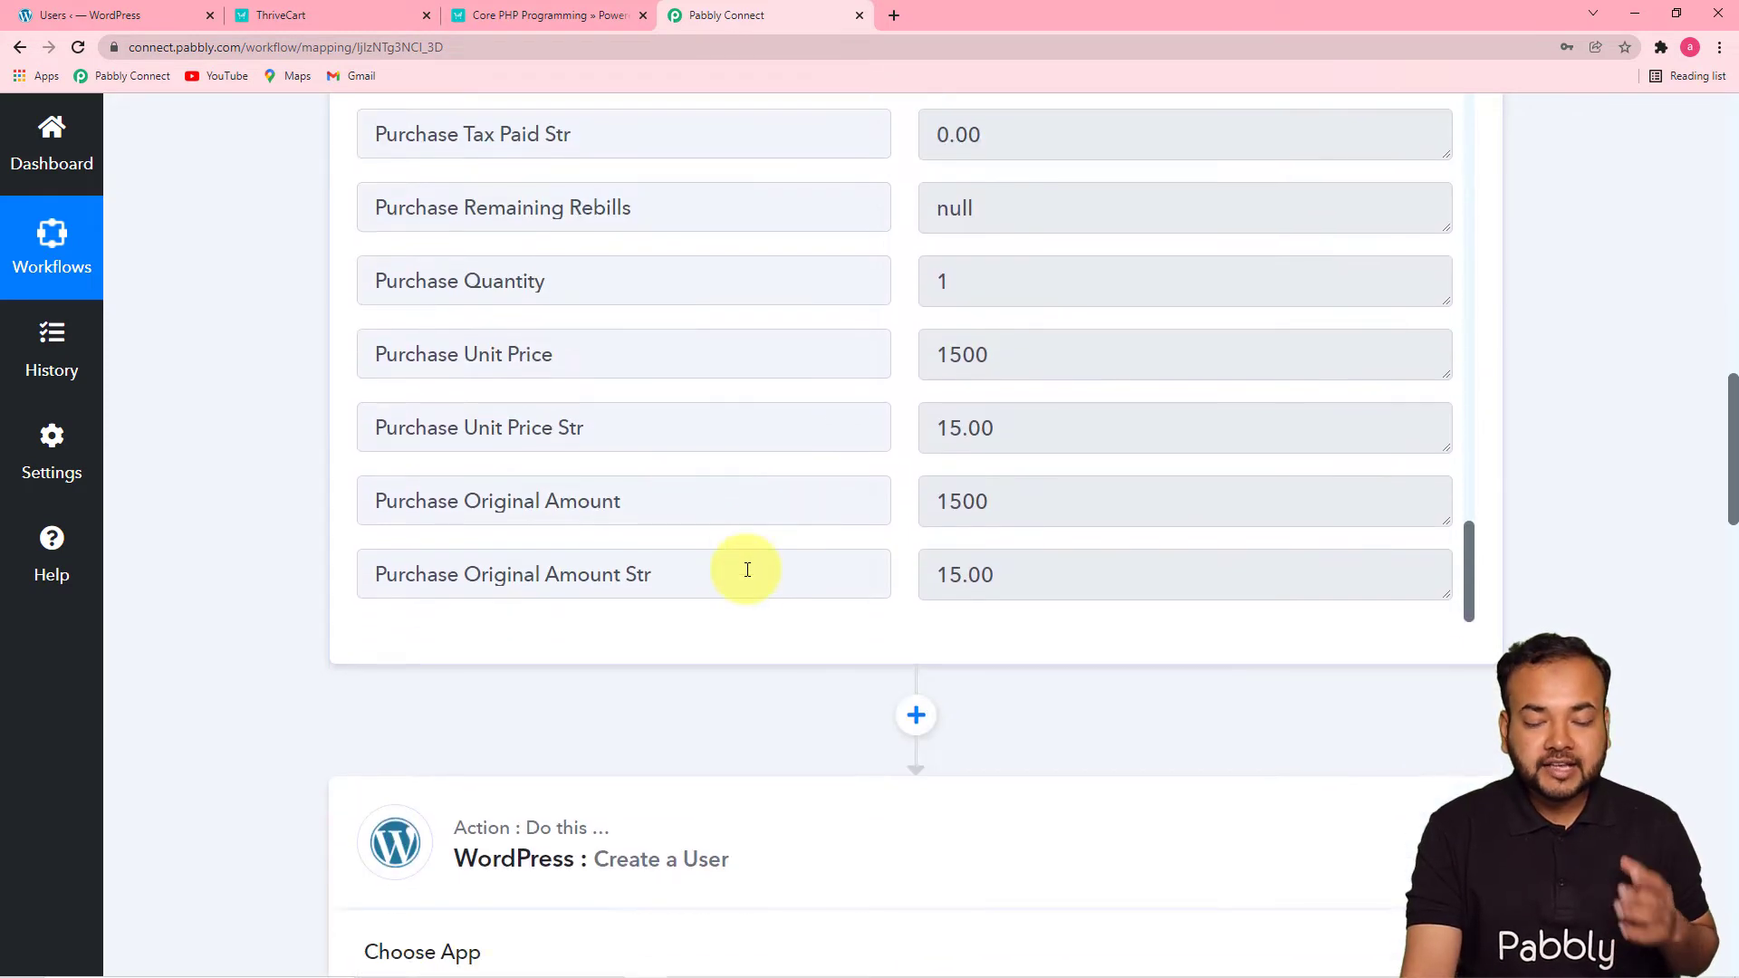
scroll(747, 570, up, 12)
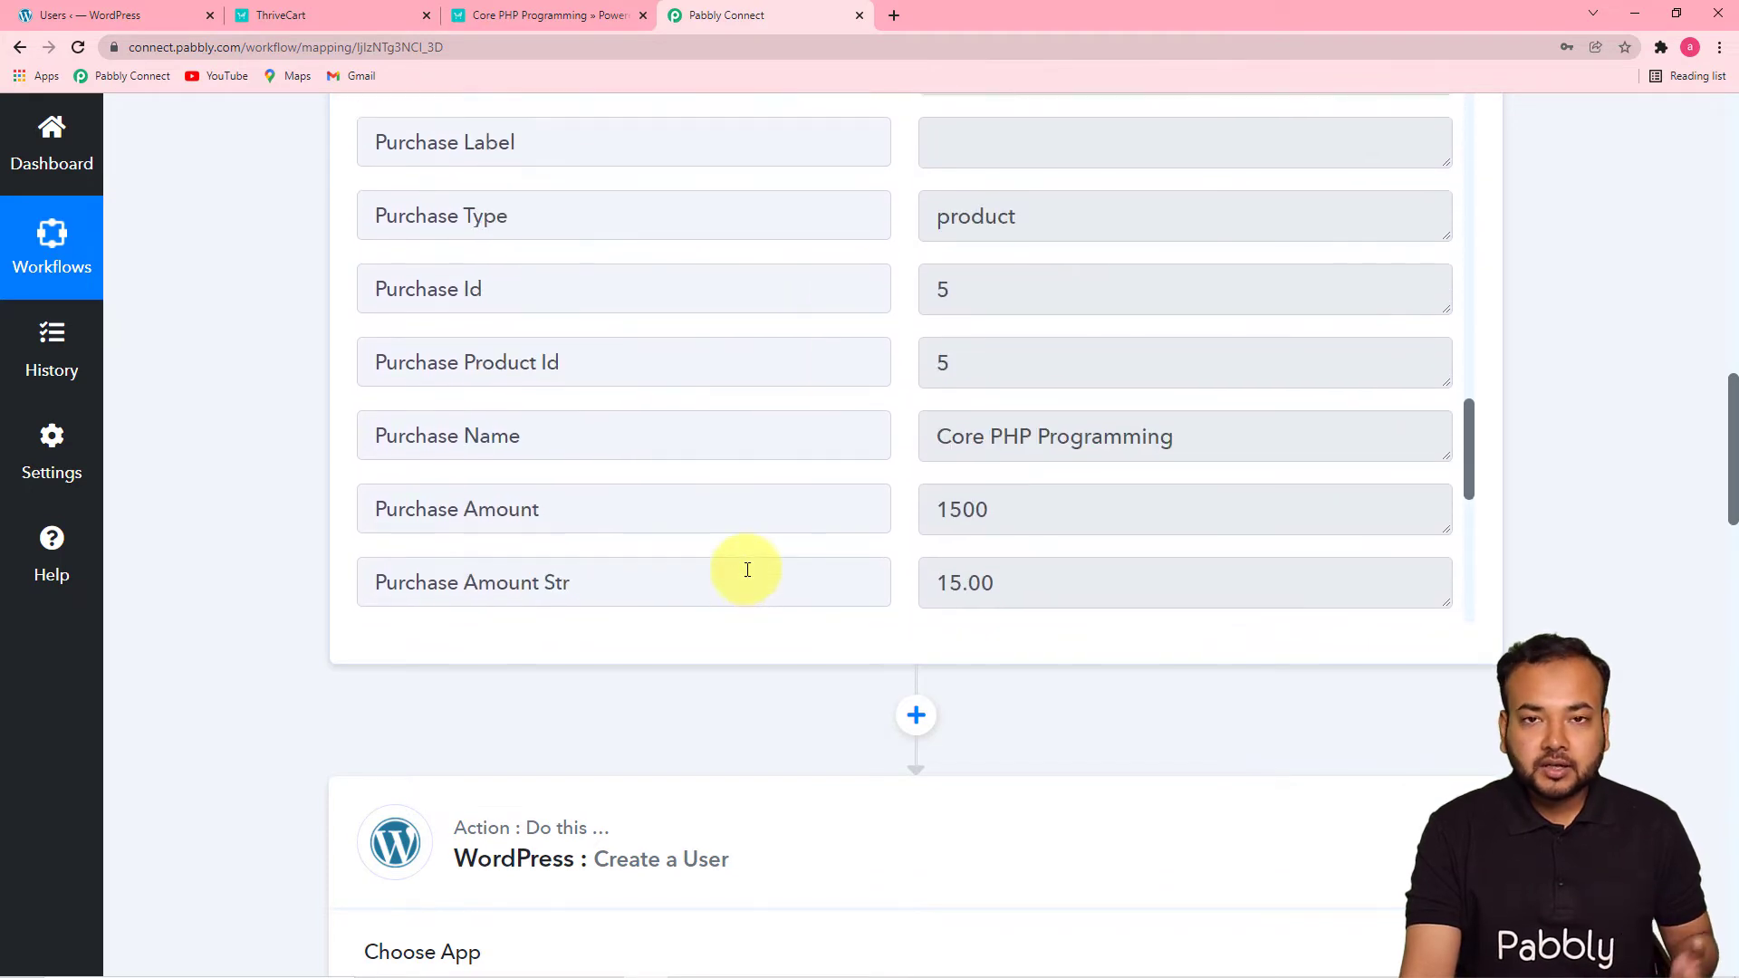
scroll(747, 570, up, 1)
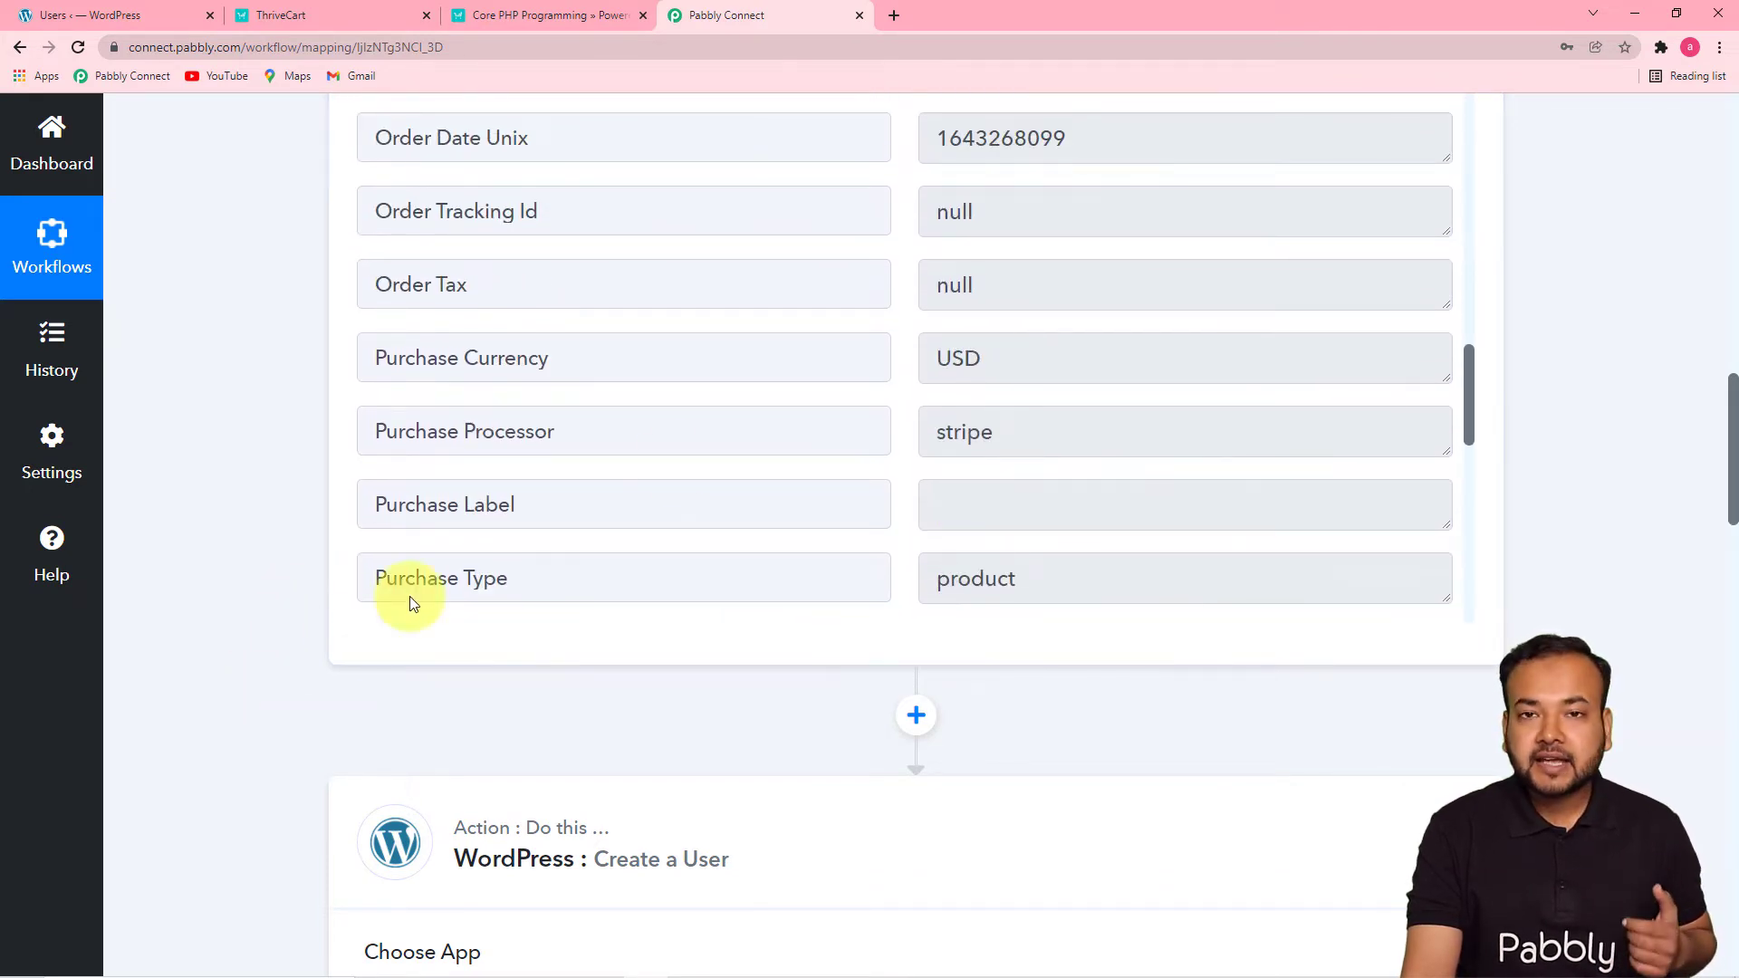
scroll(670, 463, up, 2)
scroll(670, 463, up, 6)
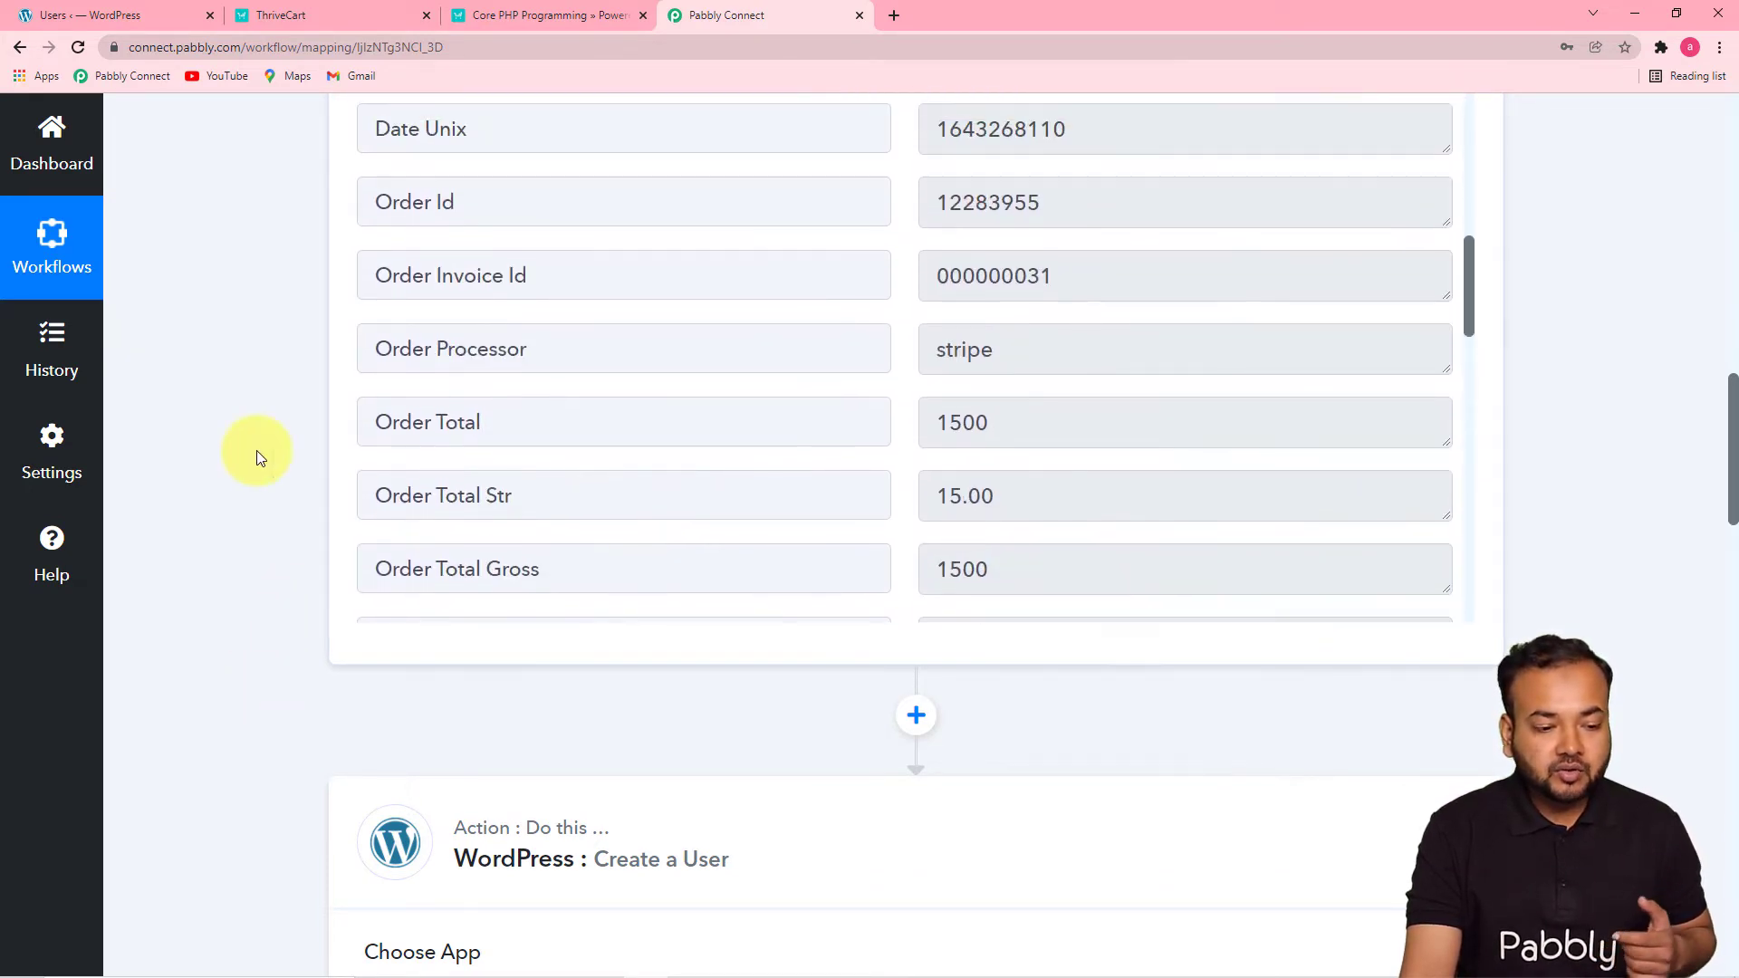
scroll(258, 449, down, 5)
scroll(257, 449, down, 6)
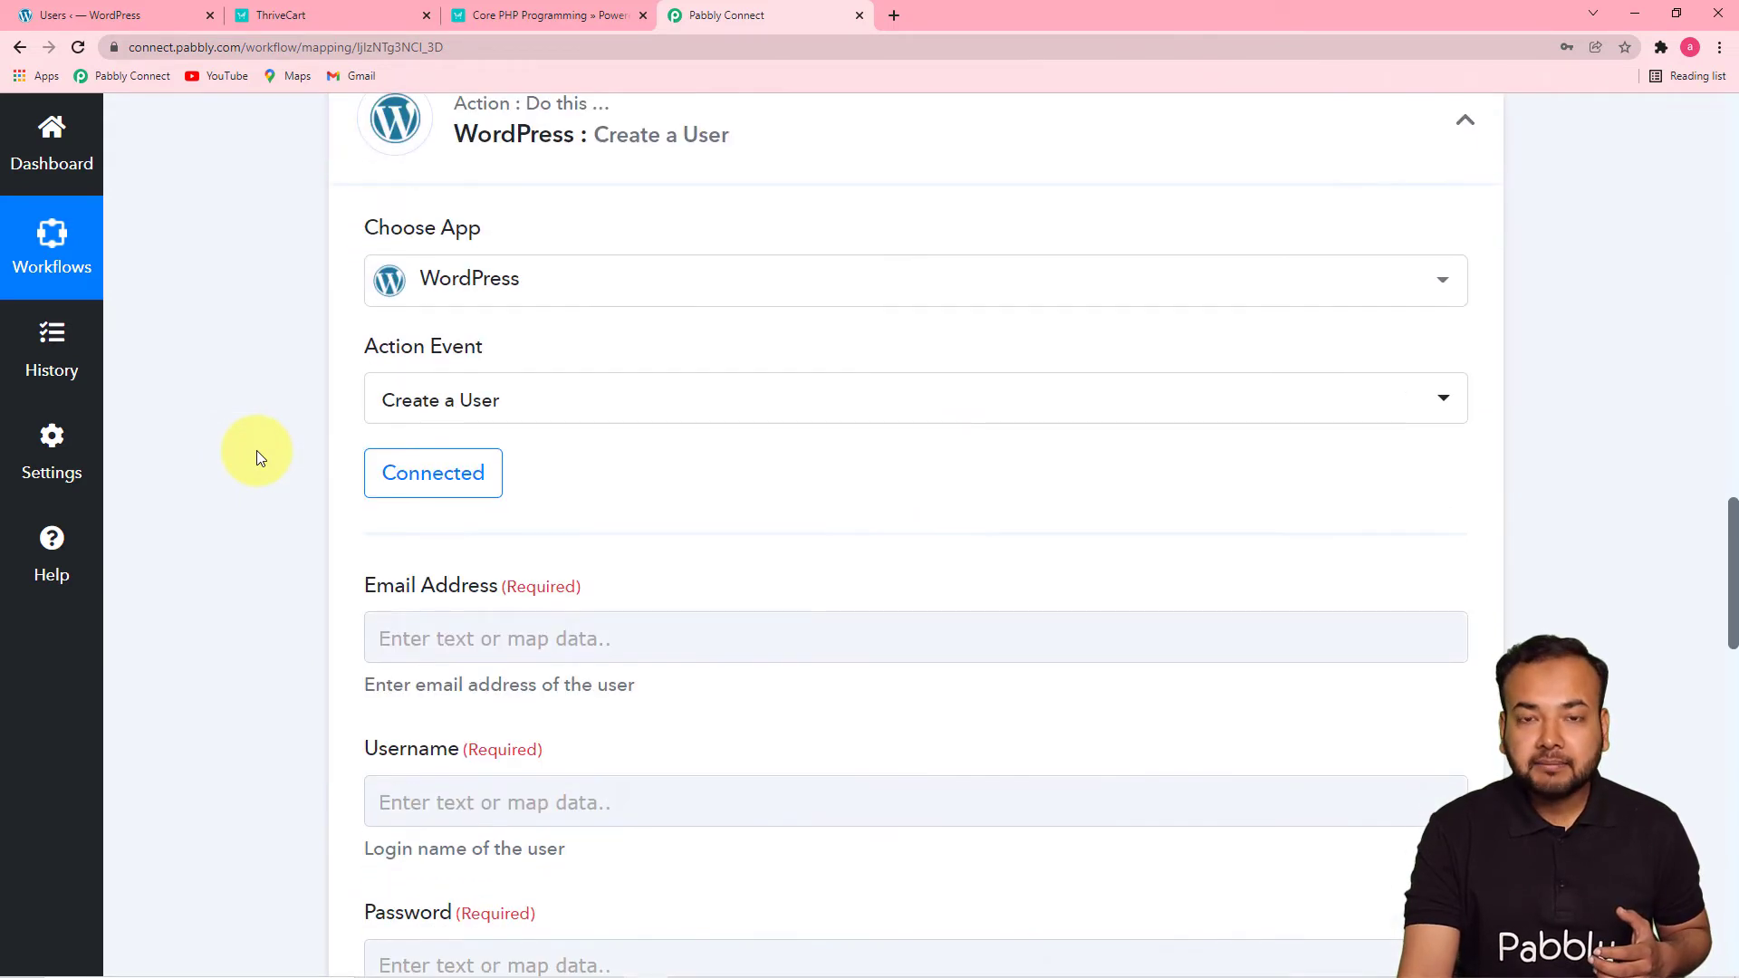
Map Customer Email from the ThriveCart: Product Purchase data into the Email Address field.
scroll(257, 449, down, 5)
scroll(257, 449, up, 3)
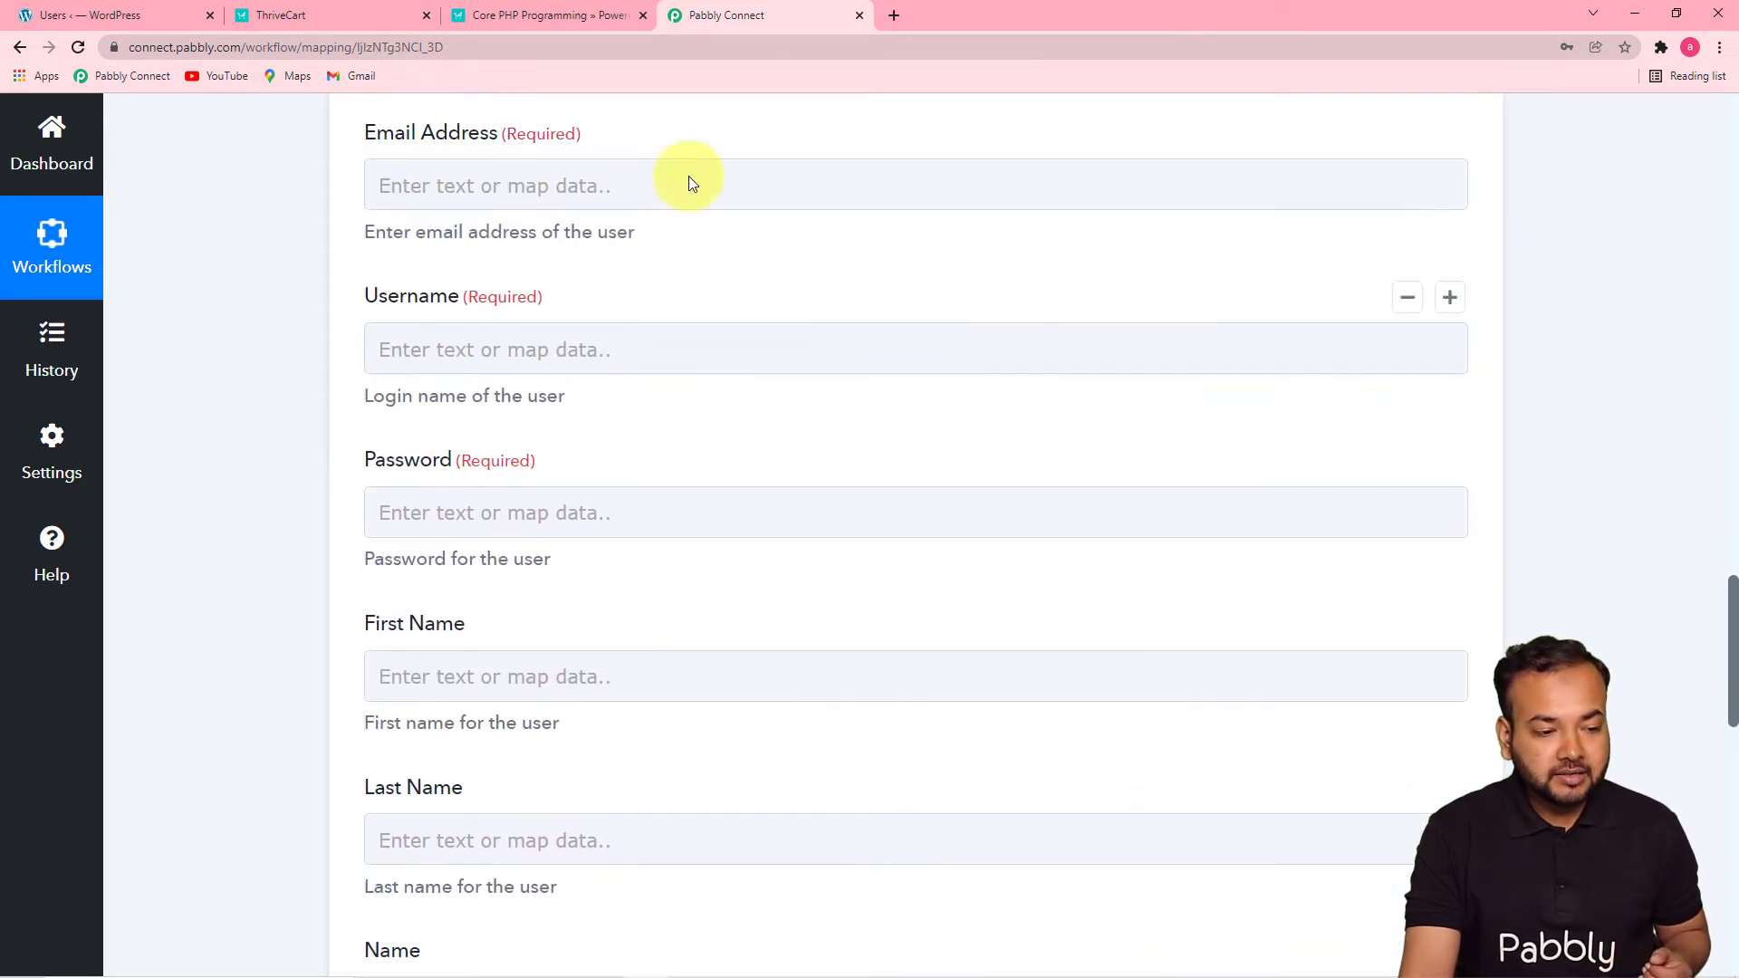
click(682, 197)
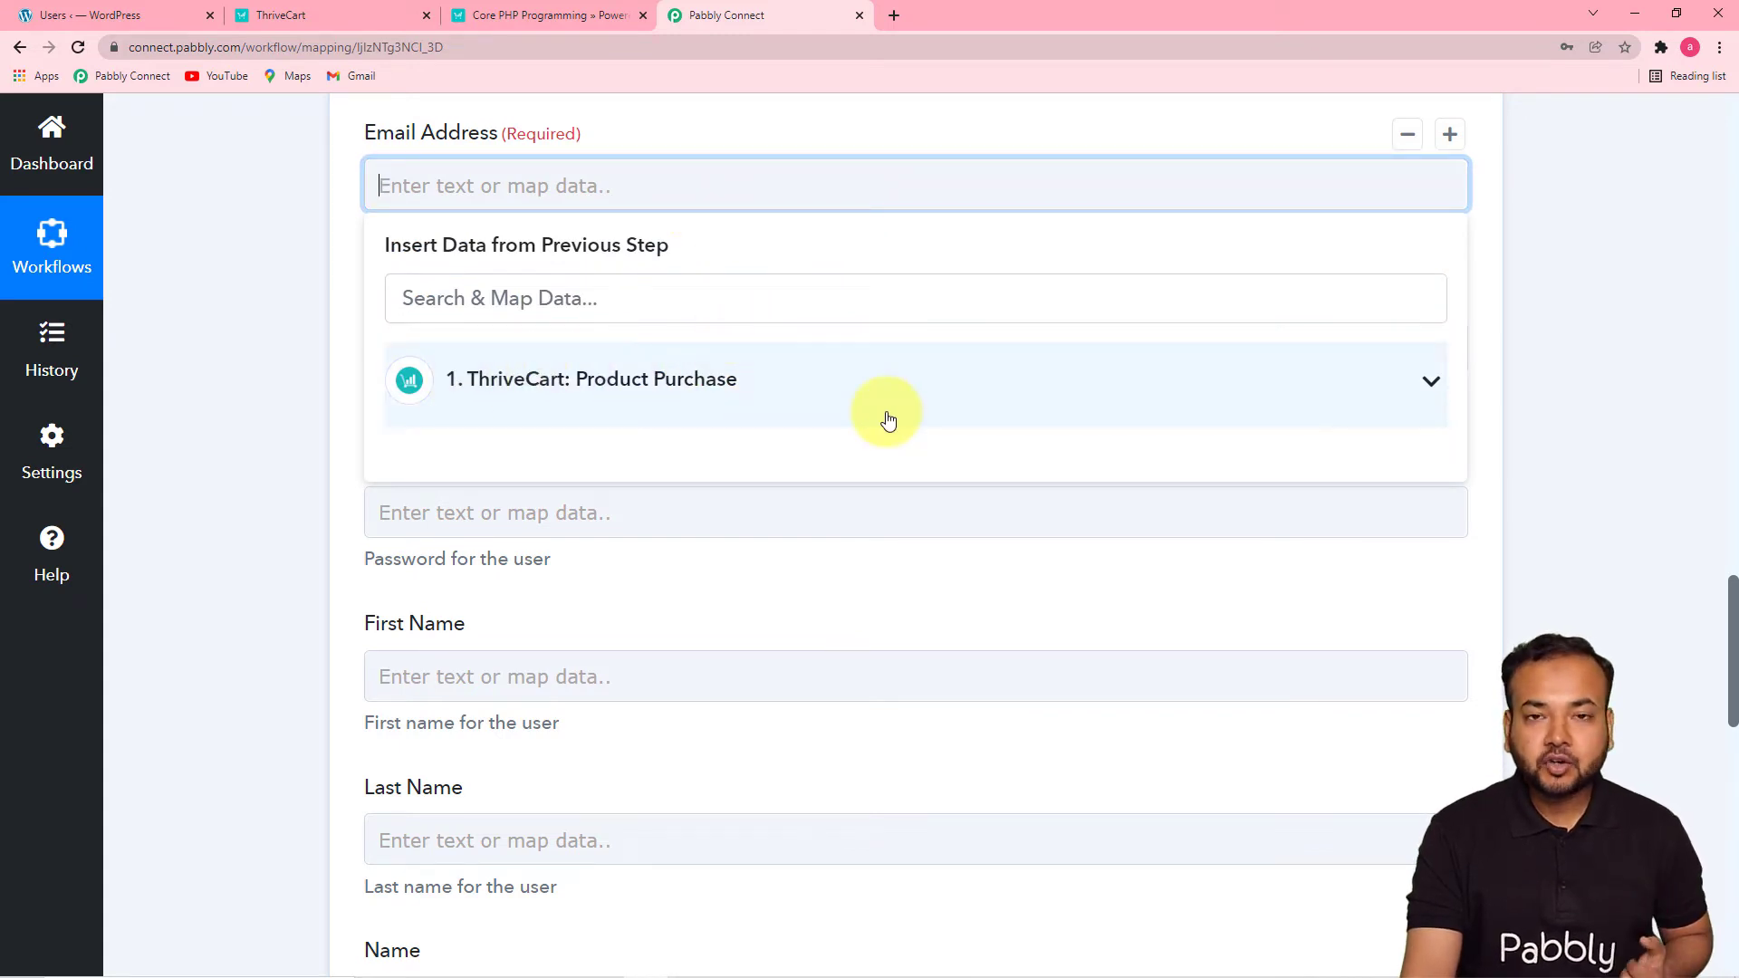
click(747, 421)
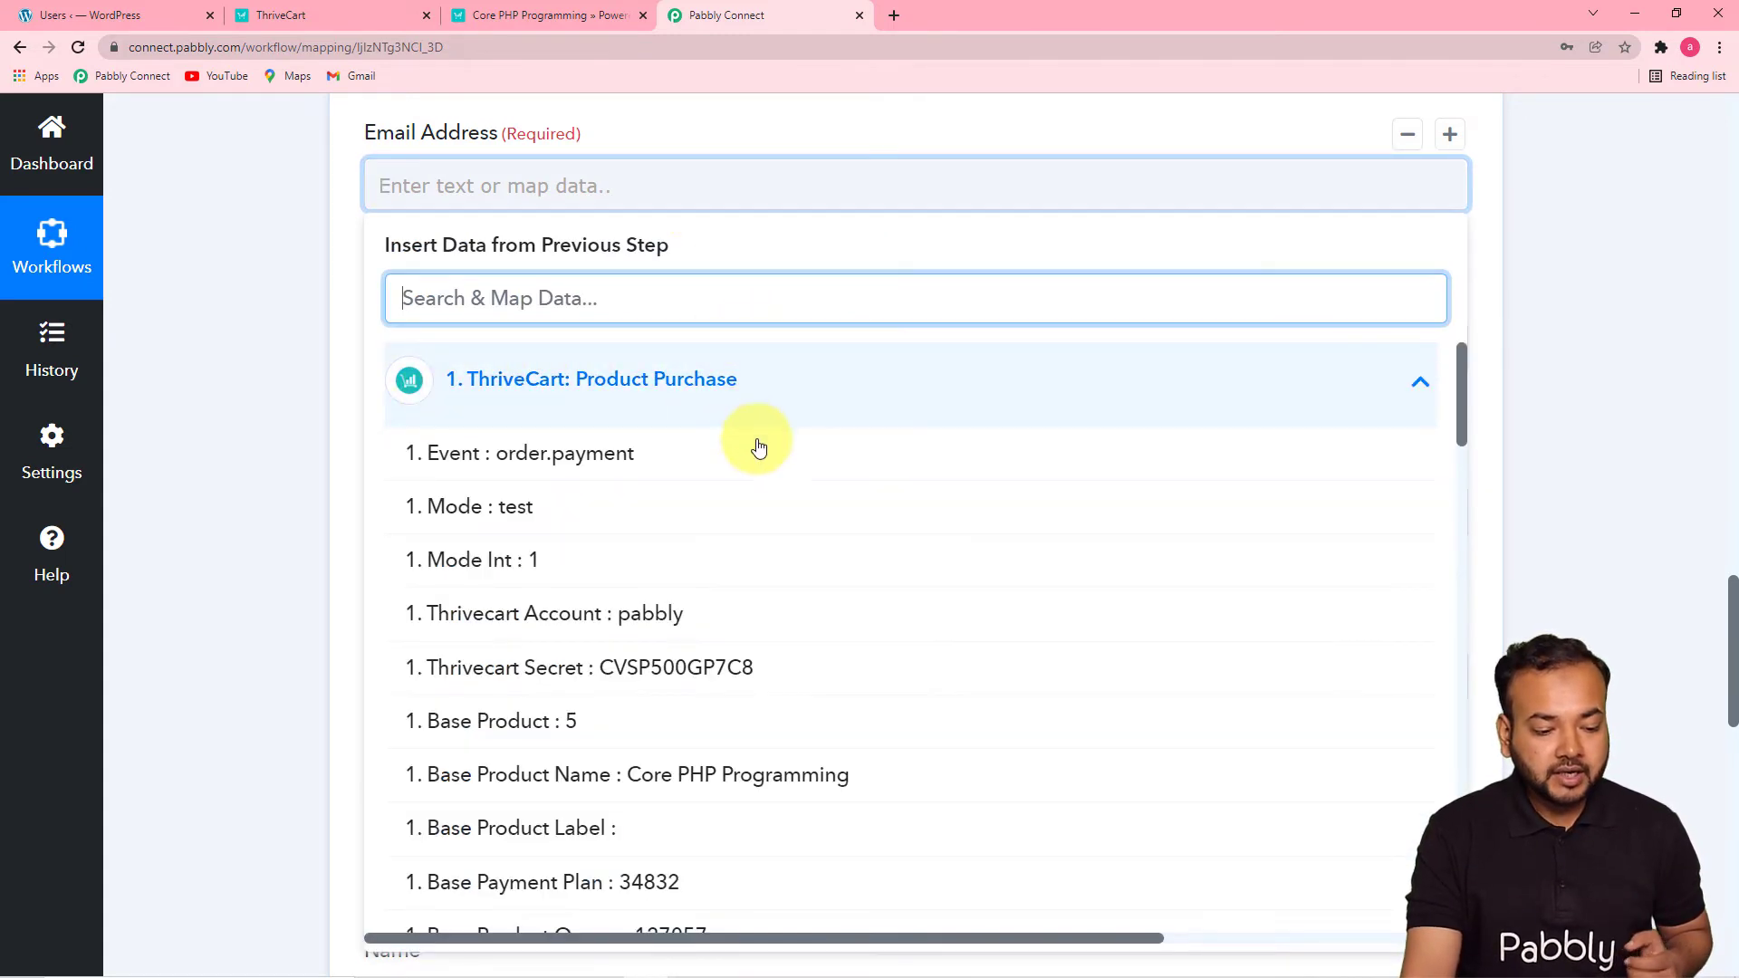
scroll(702, 750, down, 6)
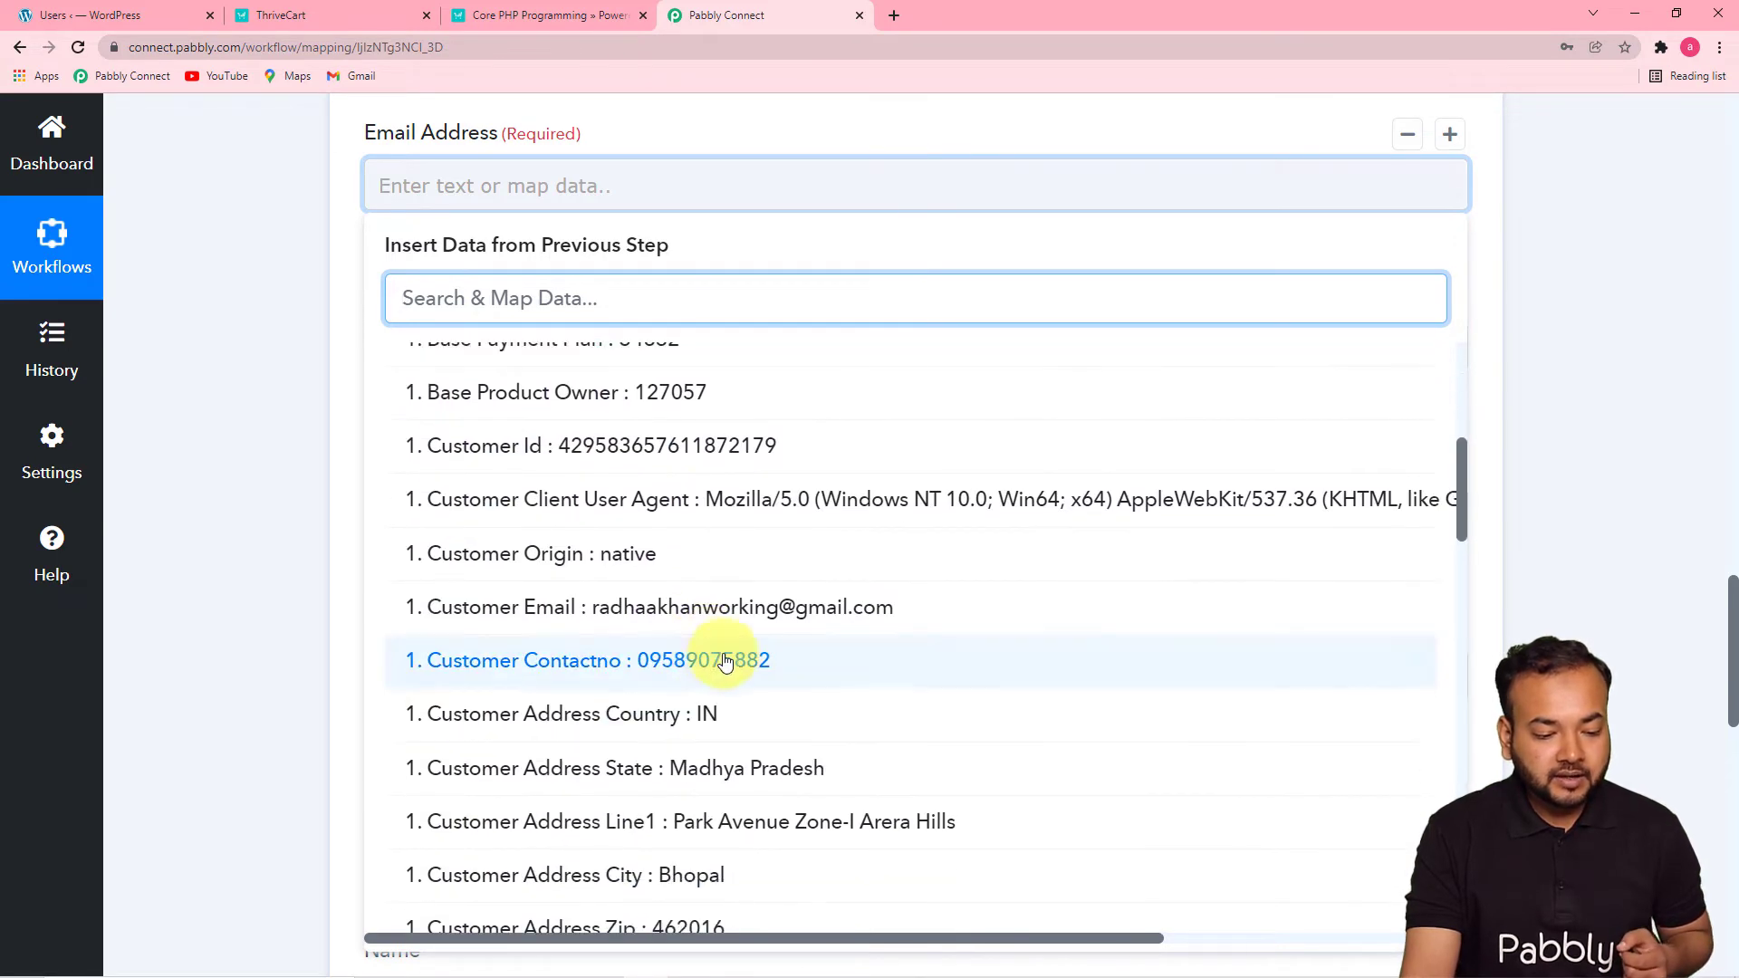
click(691, 609)
click(247, 399)
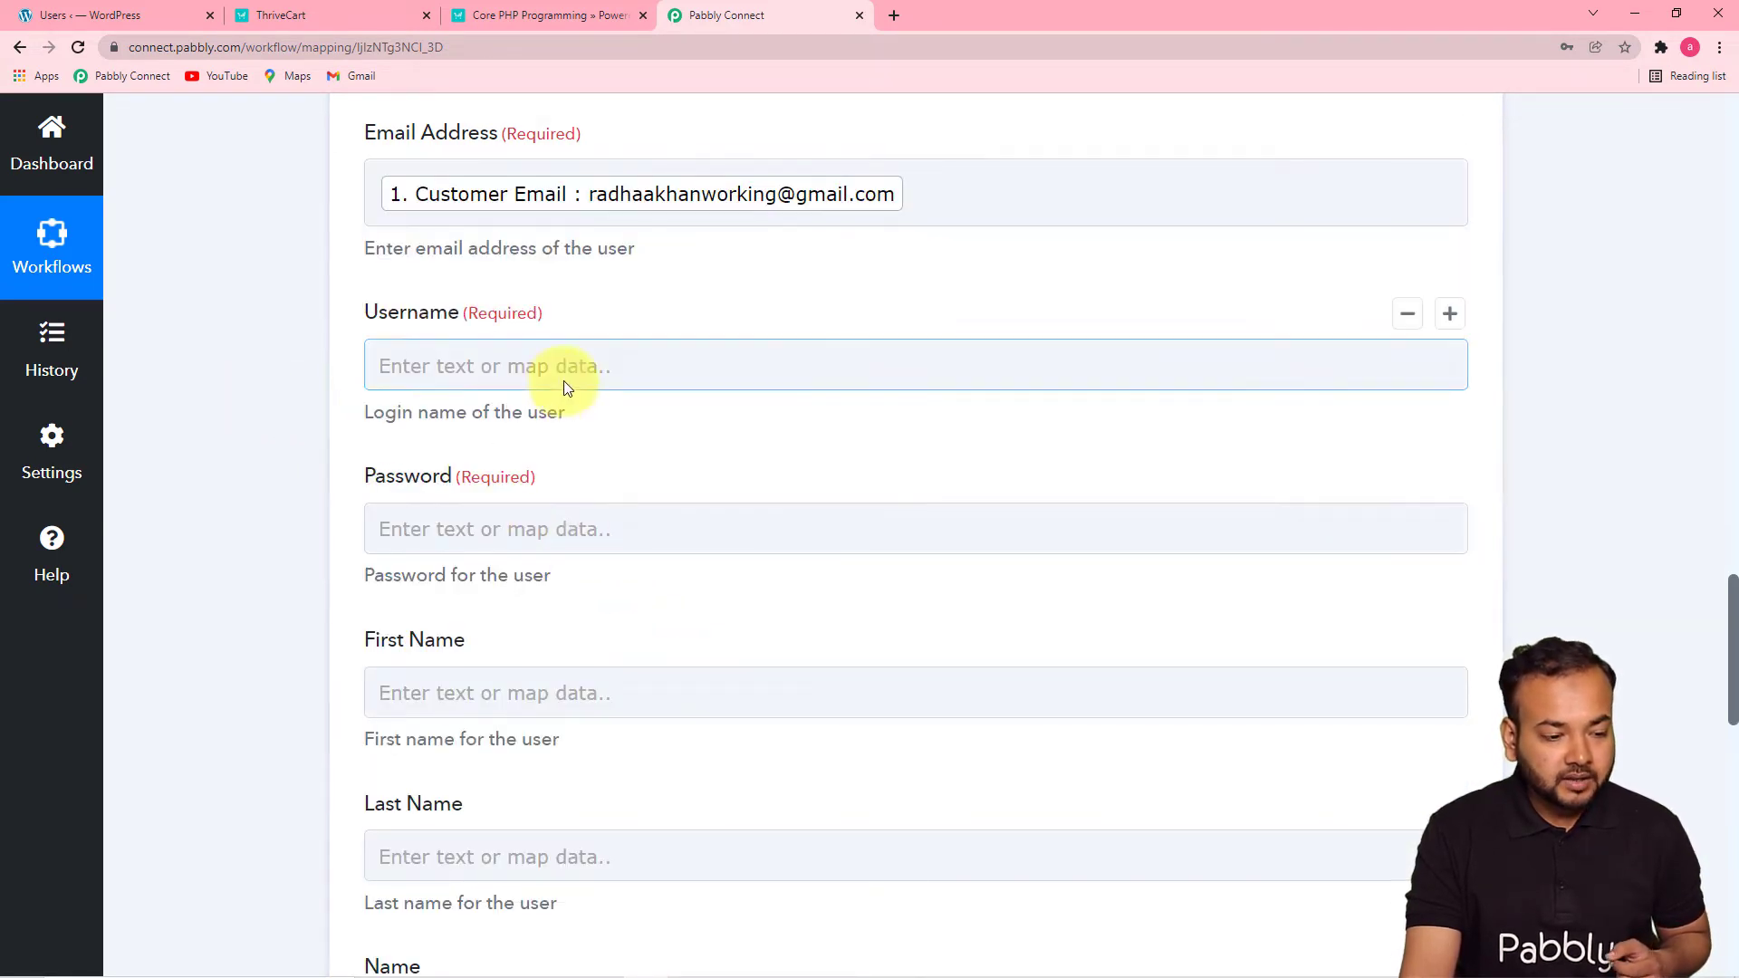
Fill the Username with the text User_ followed by the mapped Customer First Name from ThriveCart.
click(585, 369)
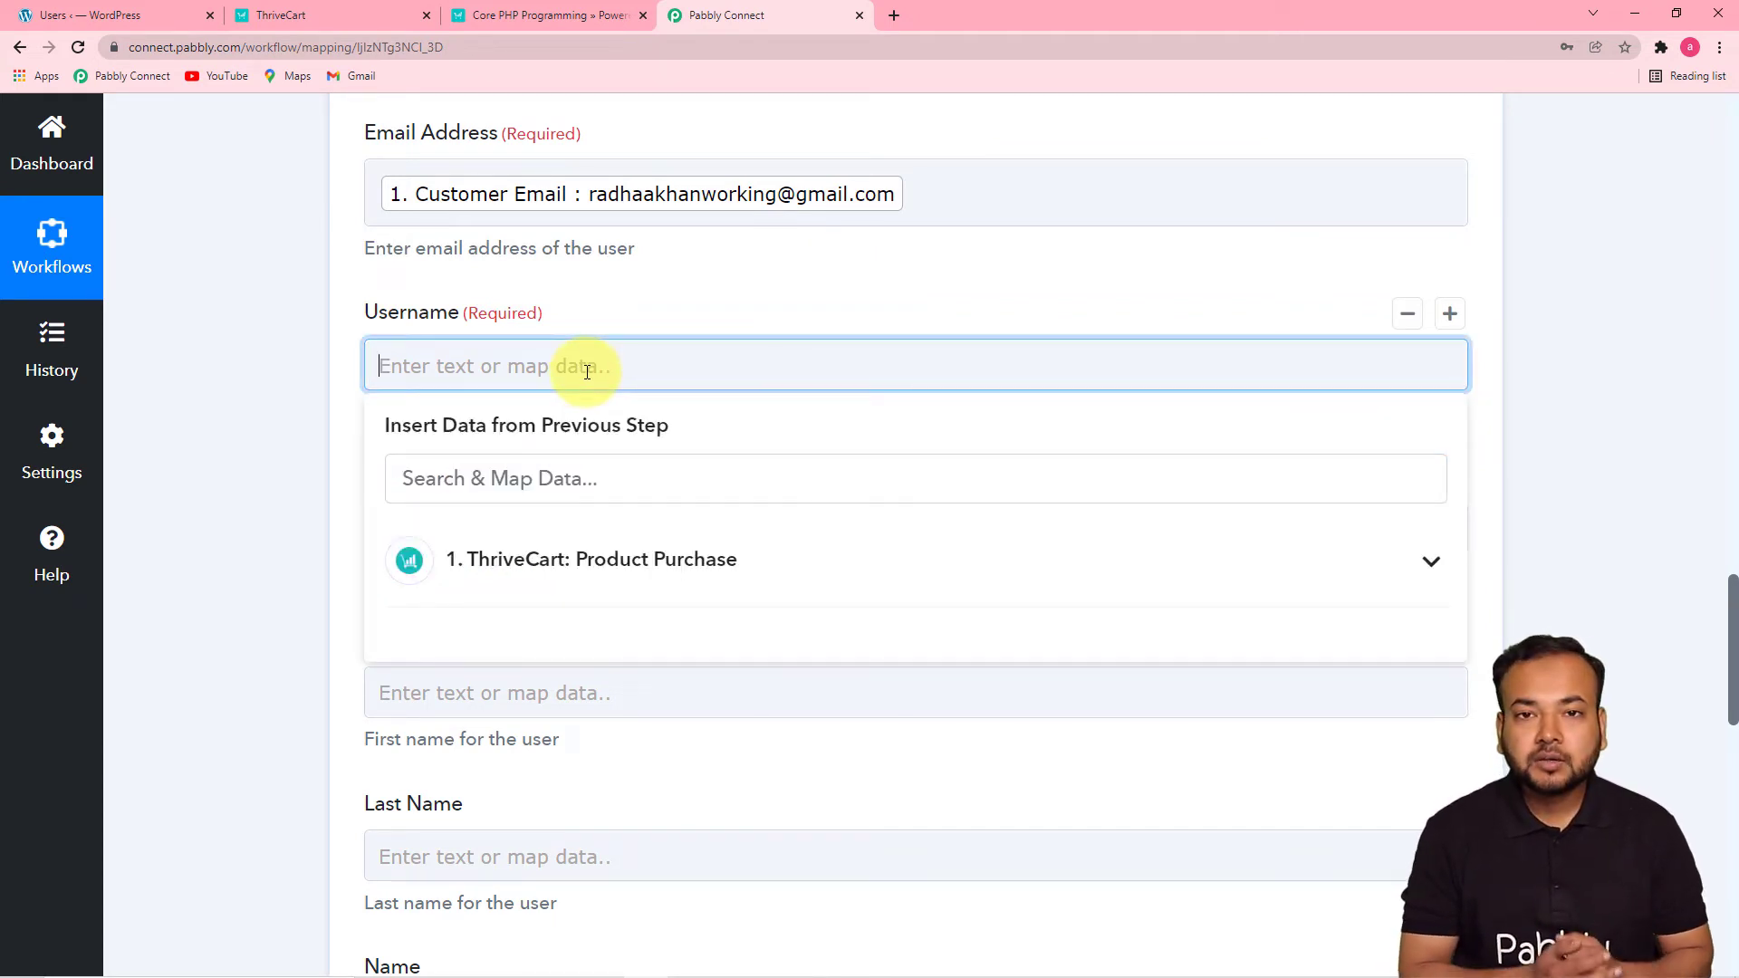
text(User_)
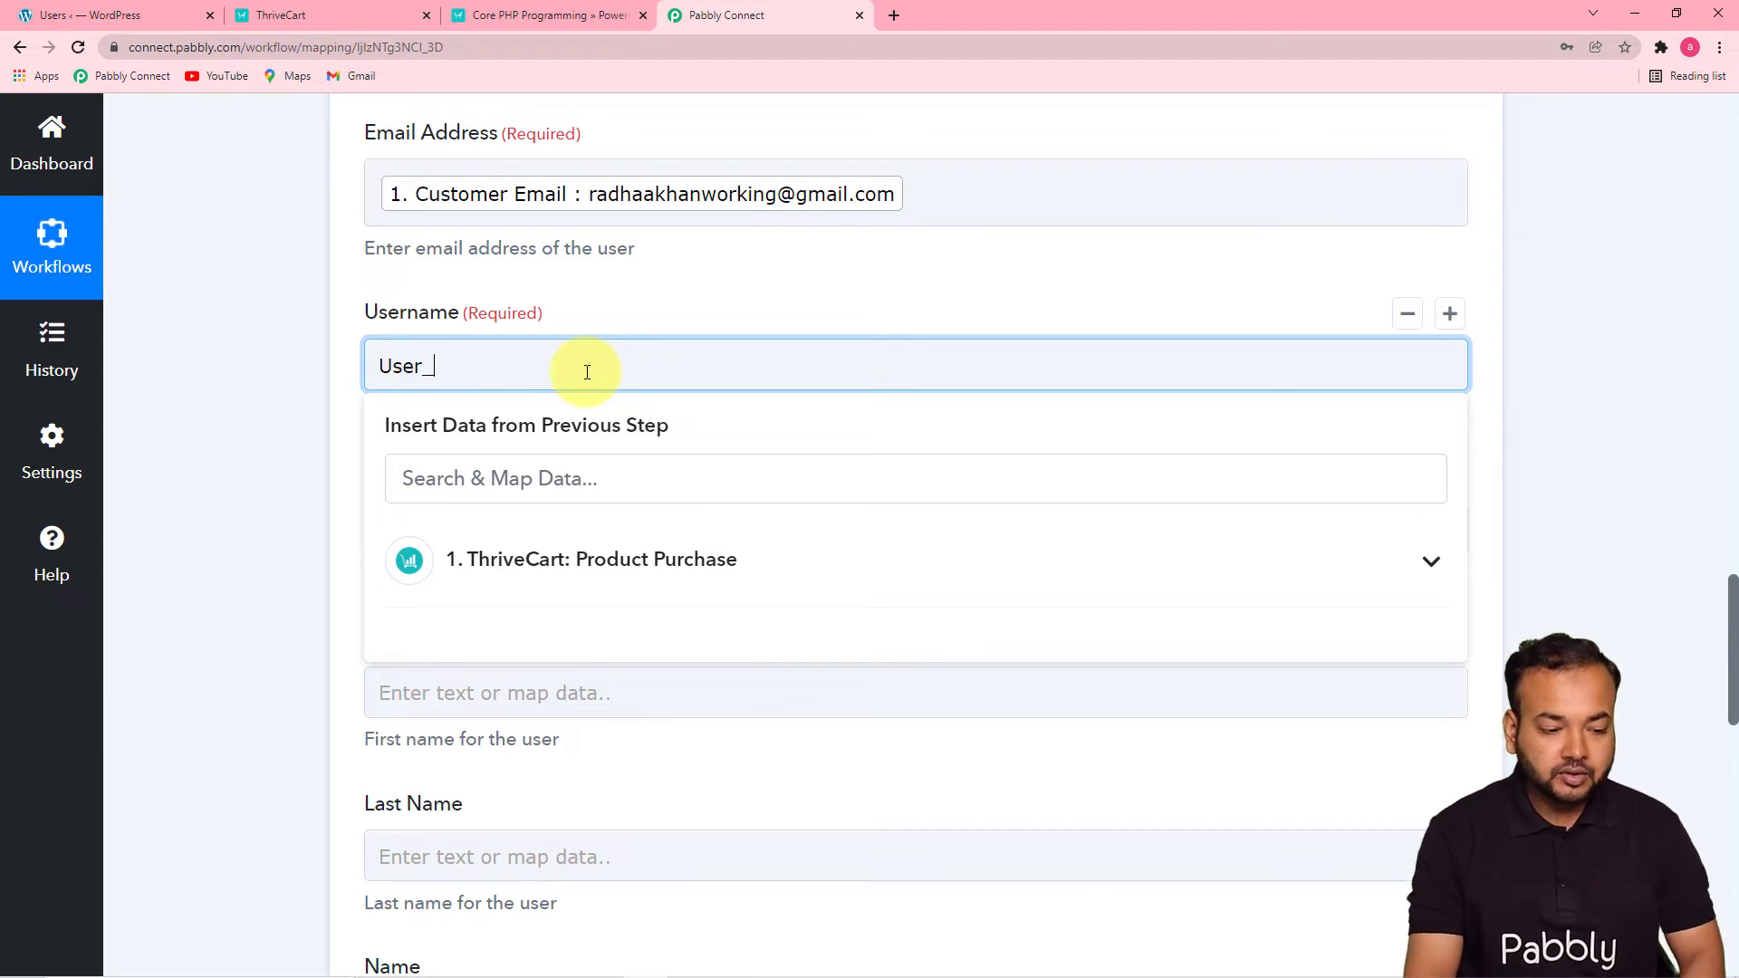
scroll(587, 372, down, 1)
click(598, 480)
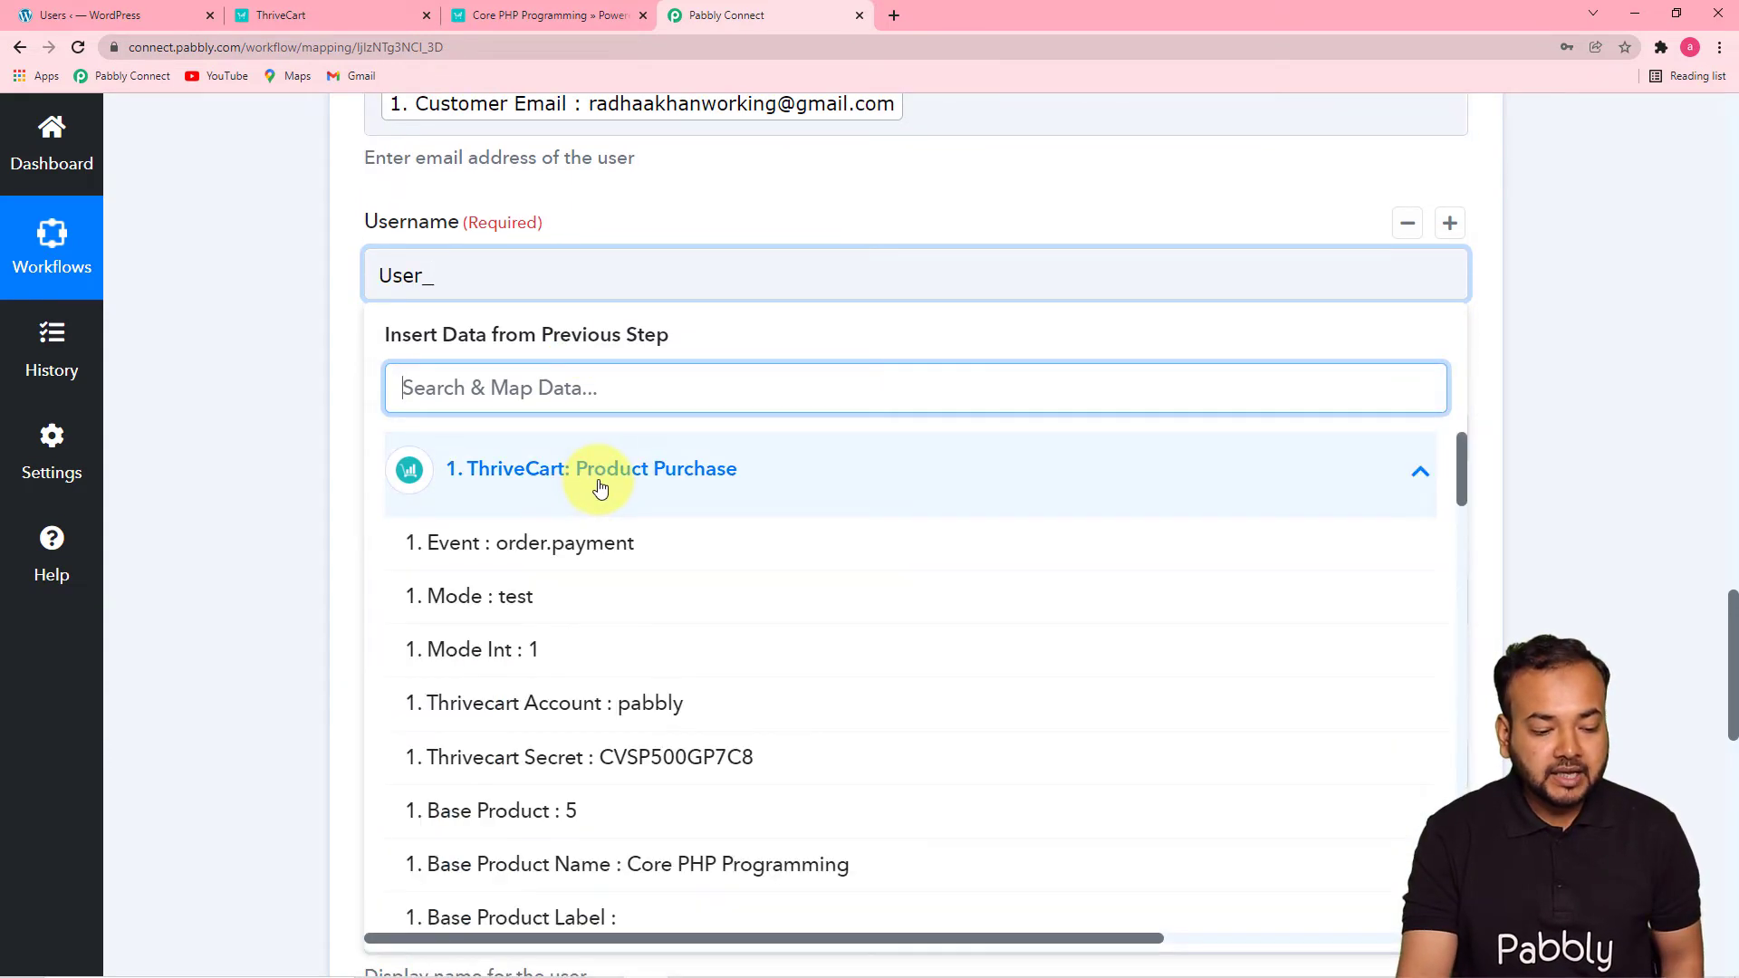
scroll(664, 690, down, 10)
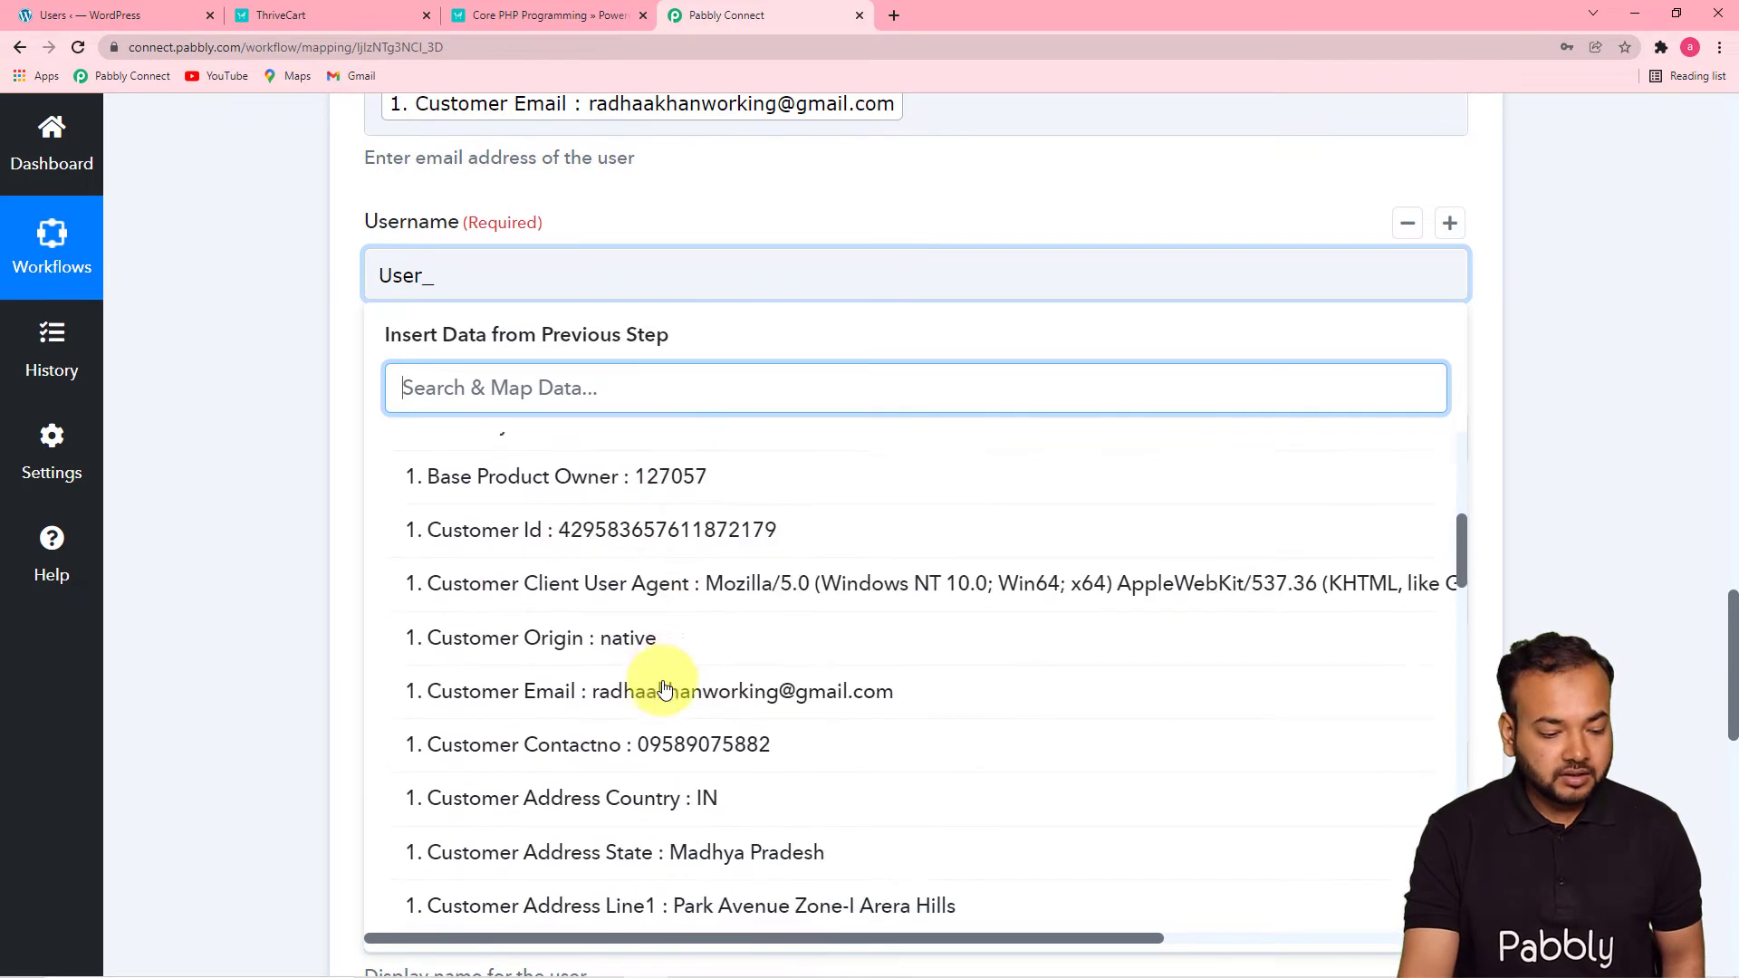
scroll(662, 679, down, 3)
scroll(672, 691, up, 2)
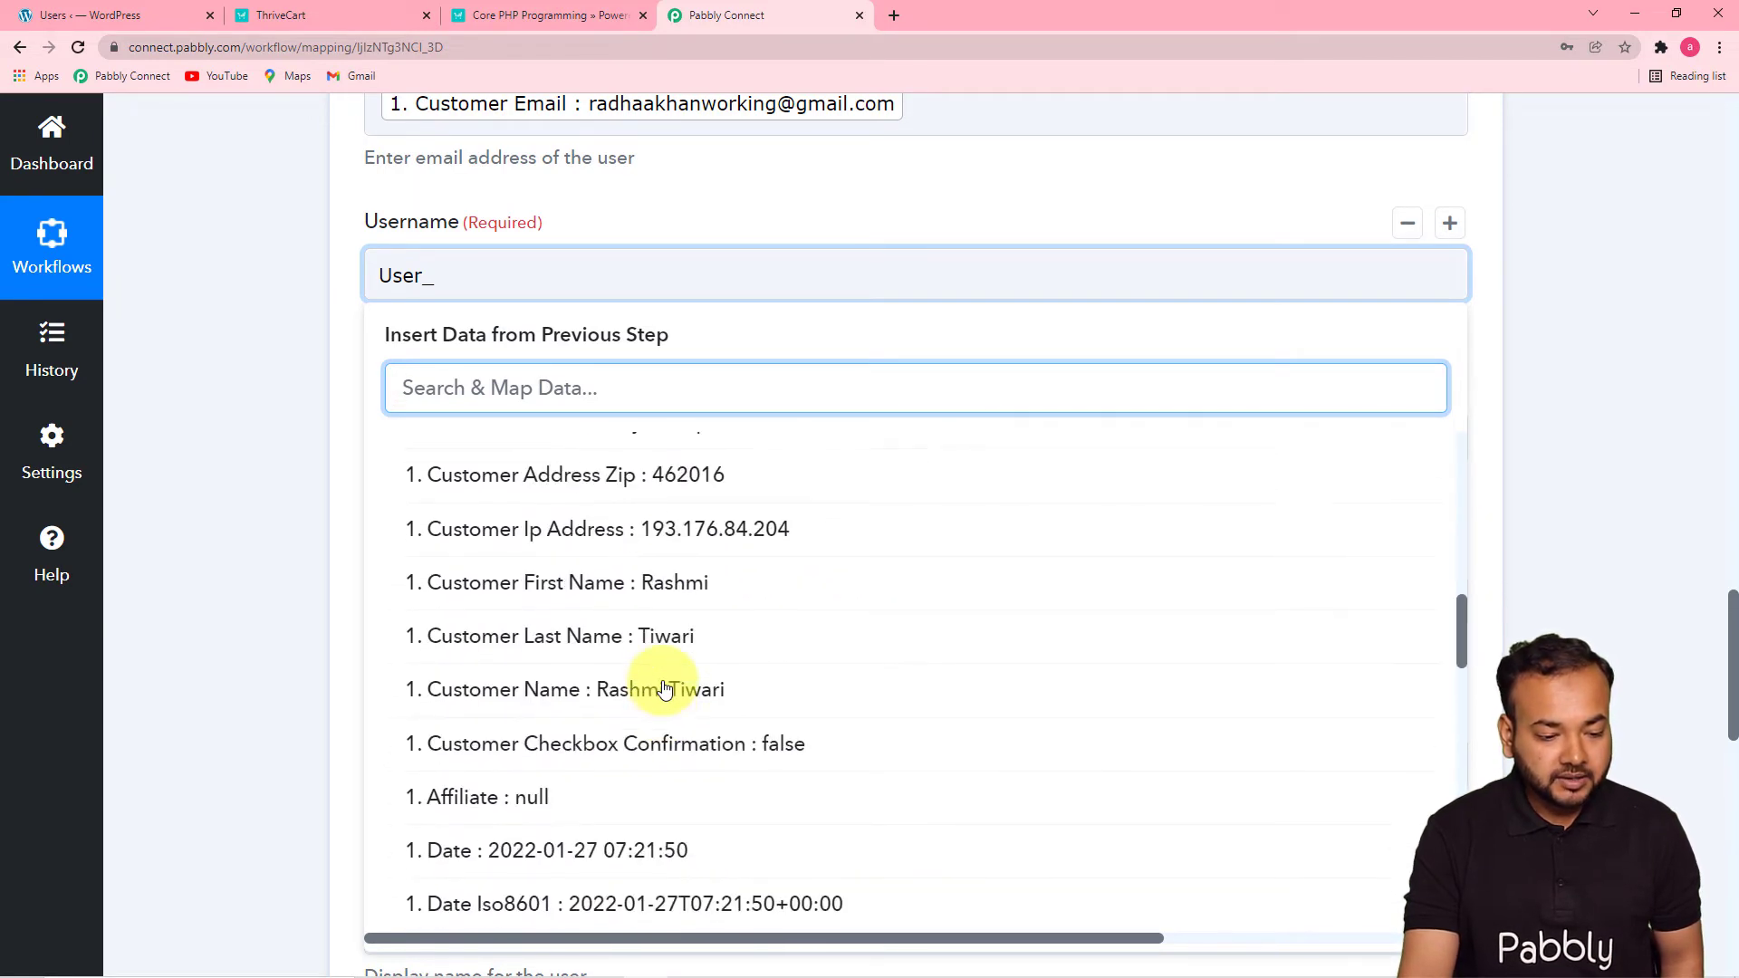
click(675, 584)
click(203, 379)
Fill the new user's Password with a text prefix followed by the mapped Customer Contactno from ThriveCart.
scroll(203, 379, down, 3)
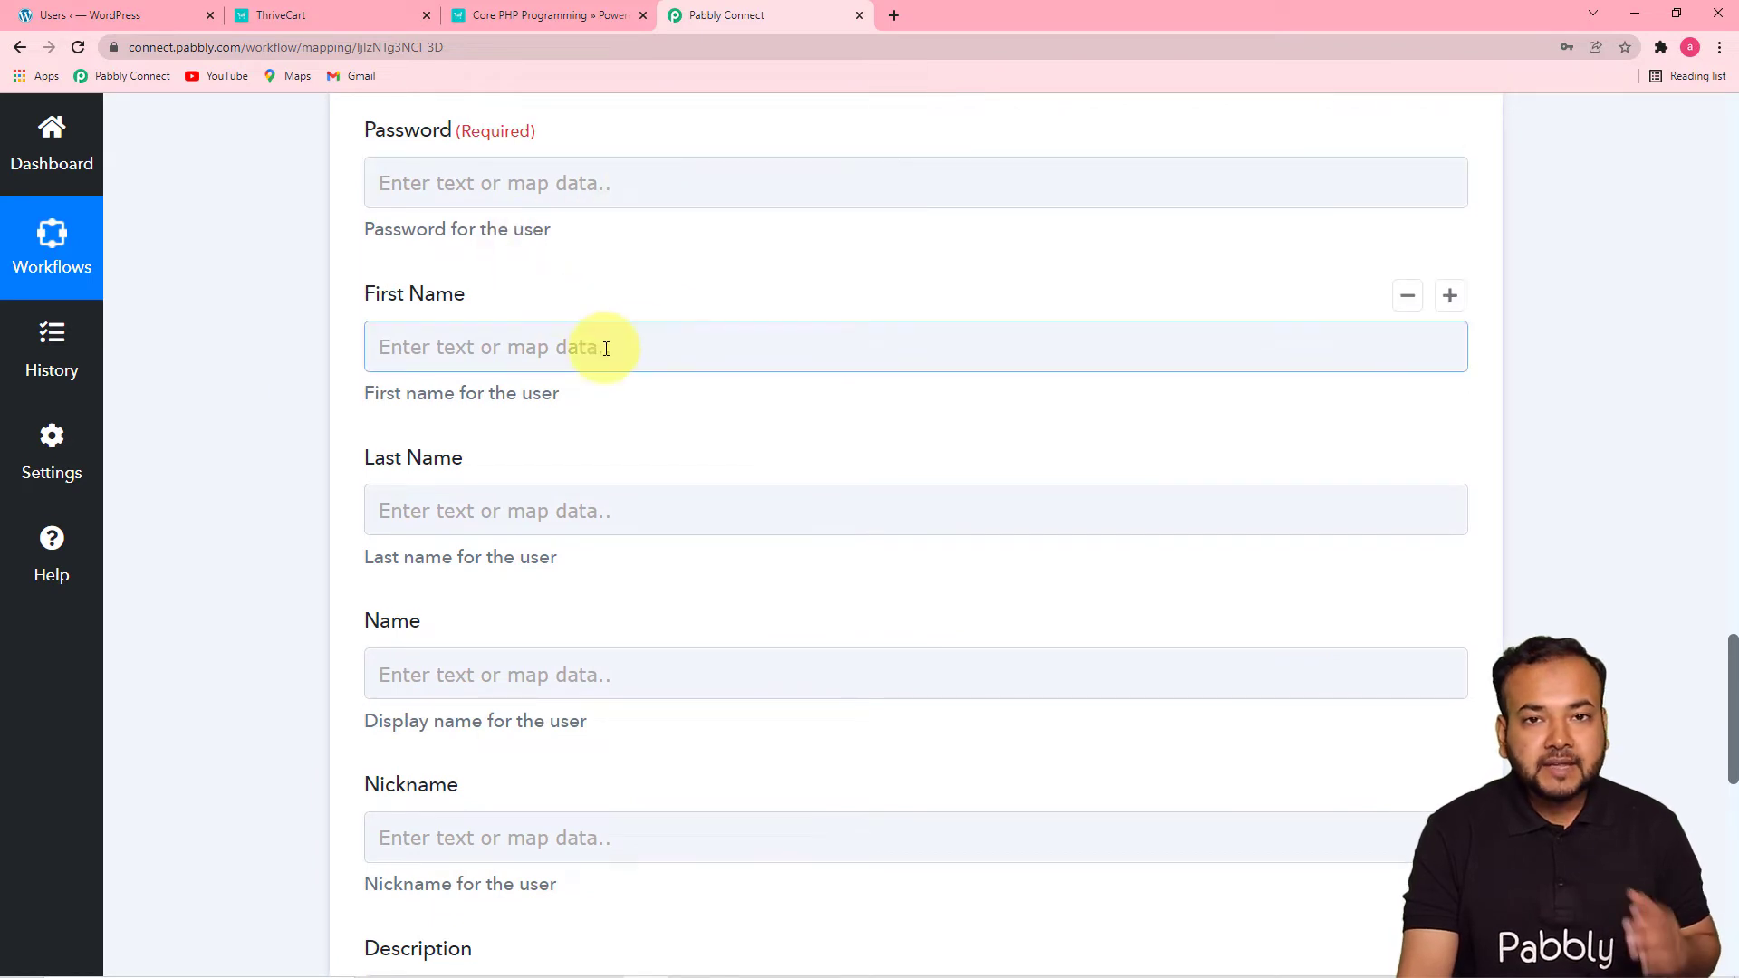
scroll(641, 377, up, 3)
scroll(649, 384, down, 1)
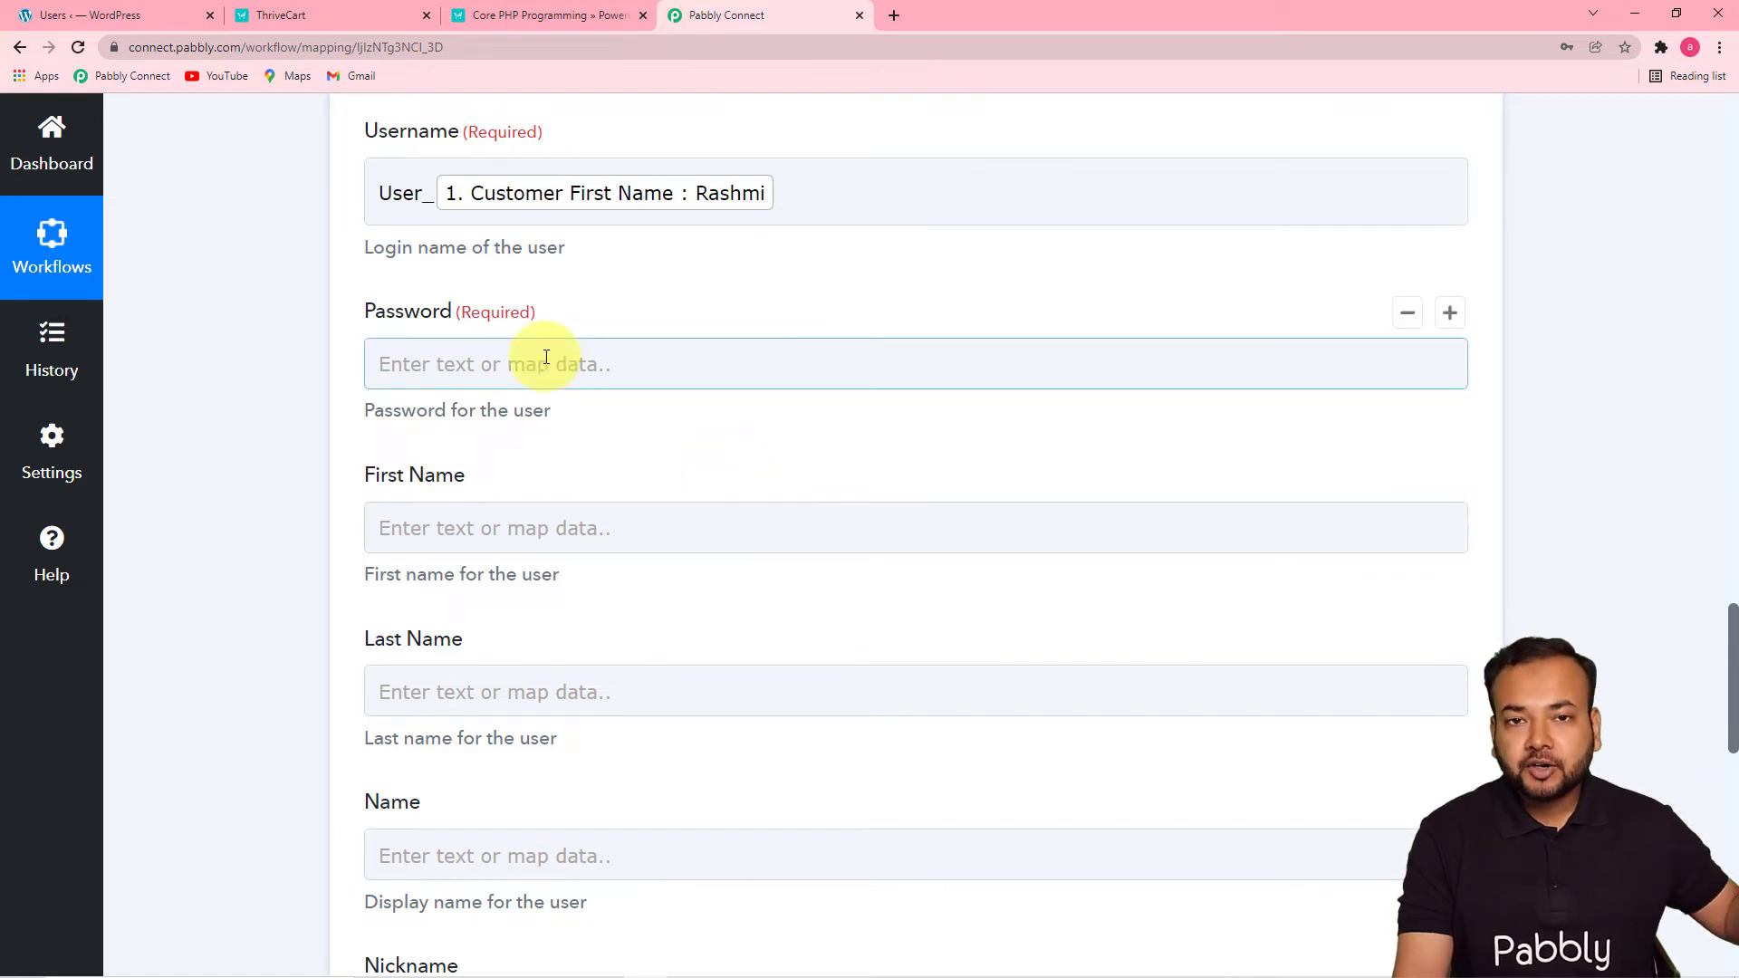
scroll(481, 447, up, 3)
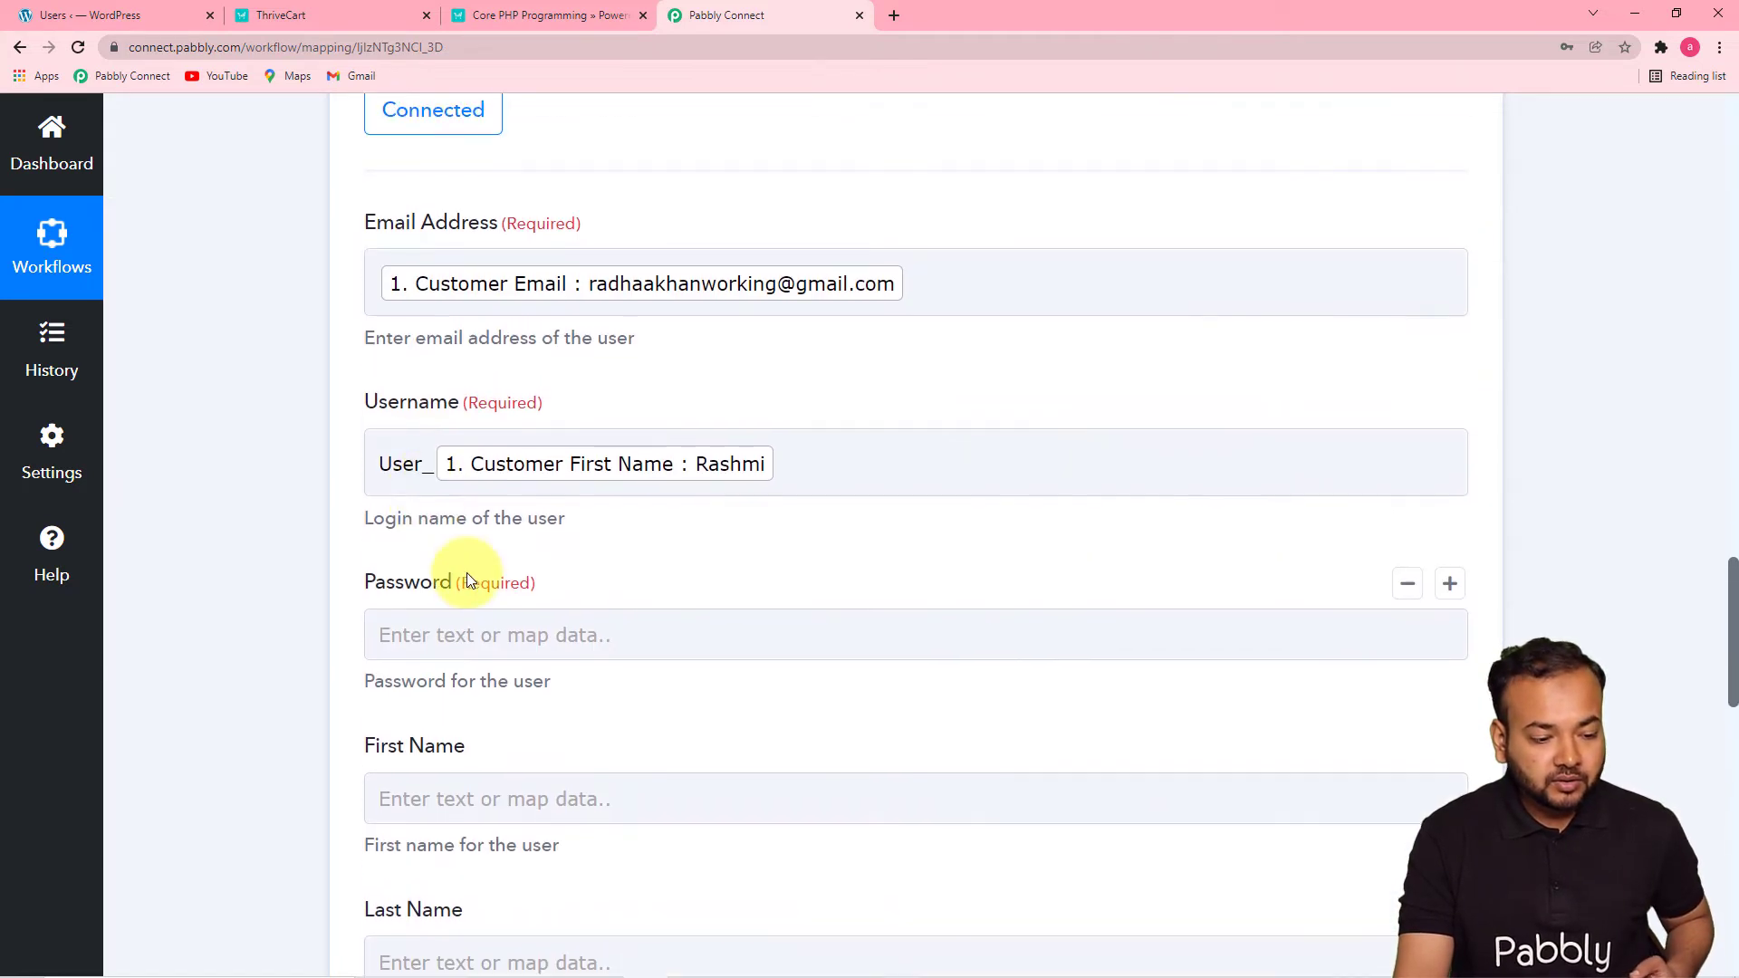
scroll(465, 572, down, 2)
scroll(466, 572, down, 2)
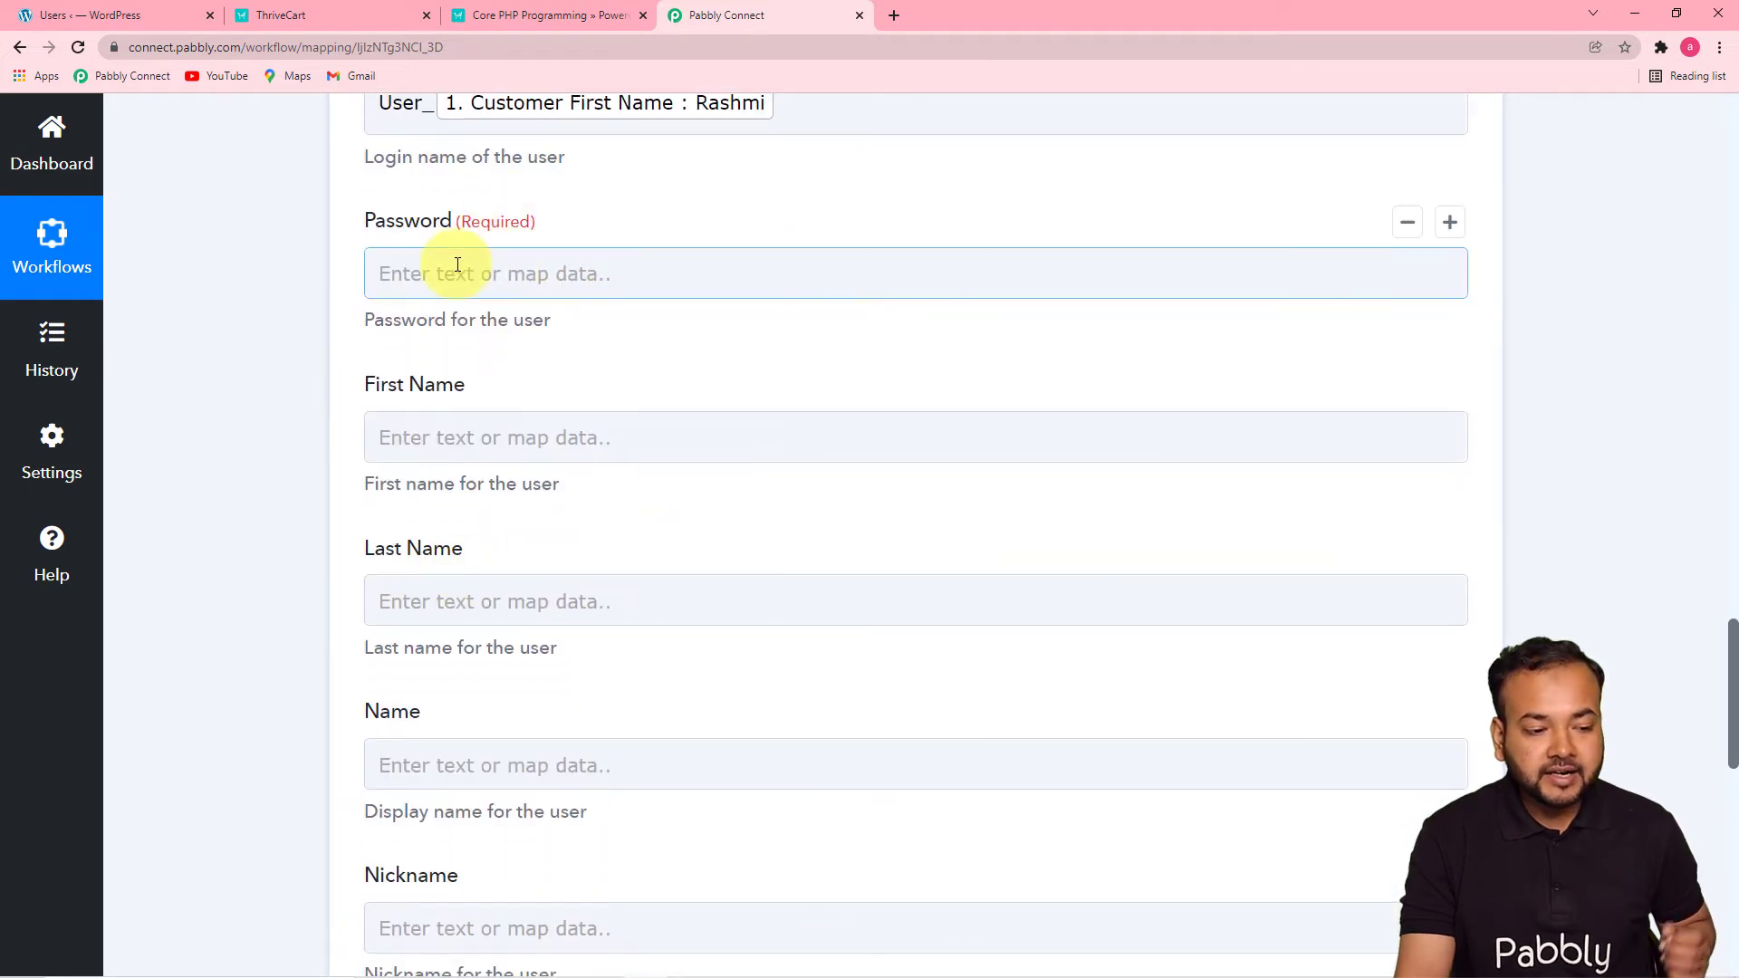
click(609, 274)
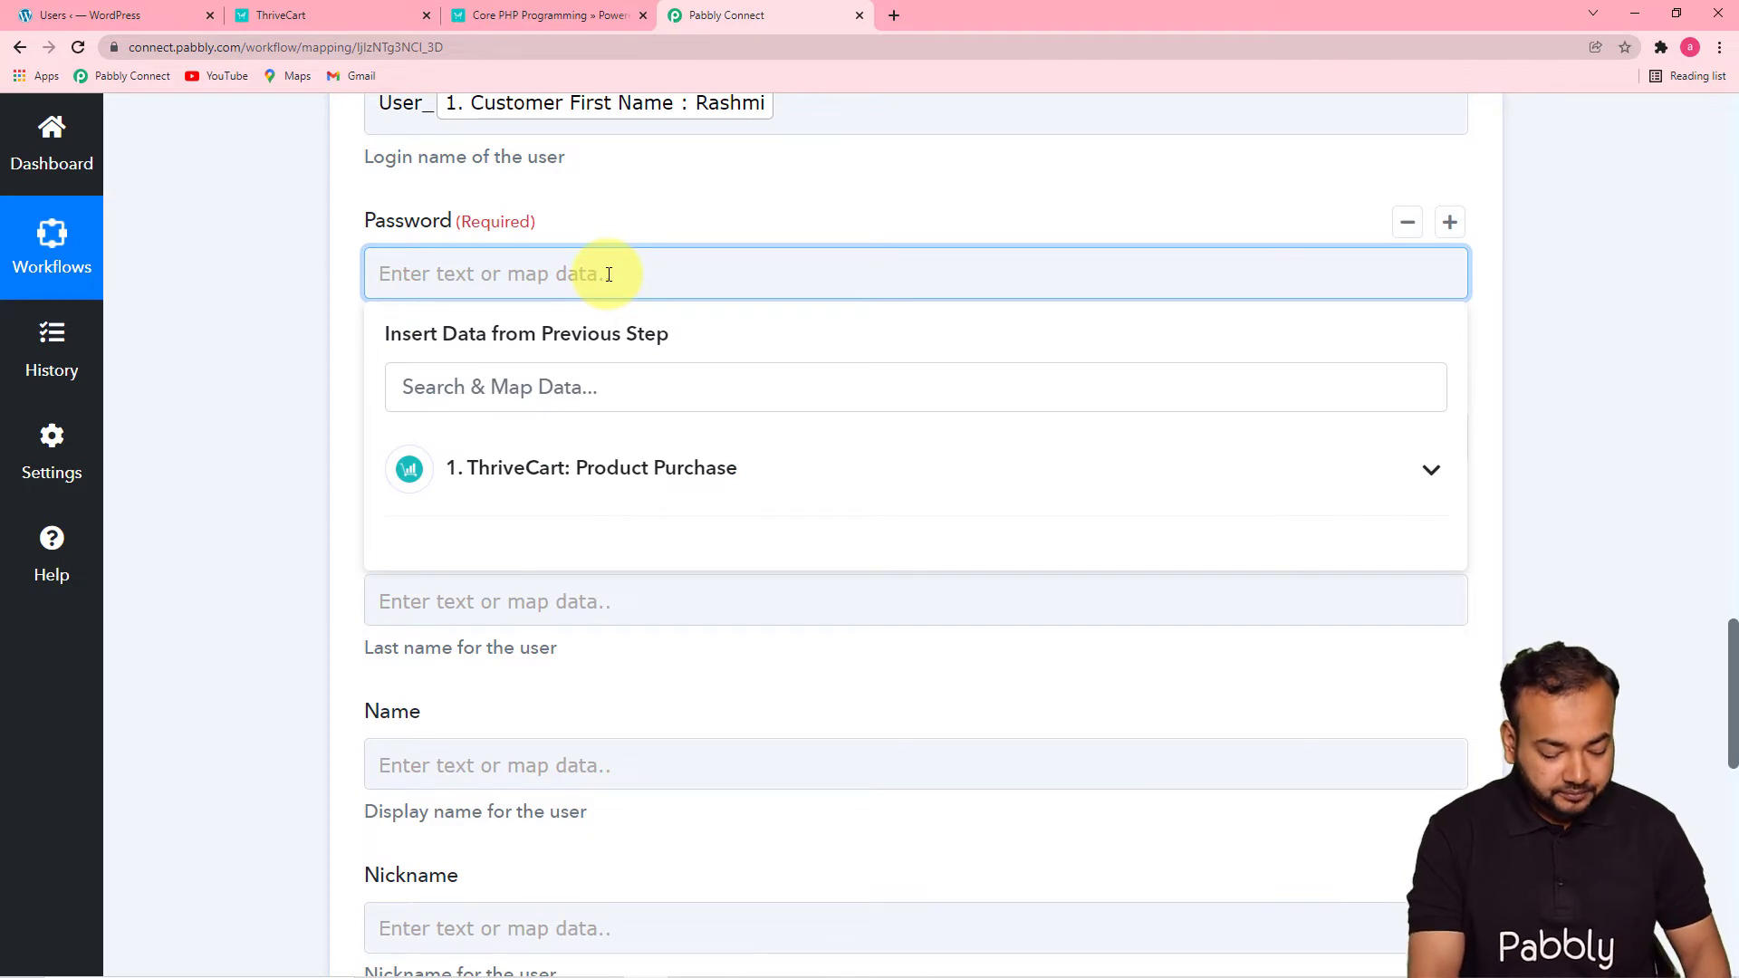
text(PWD_)
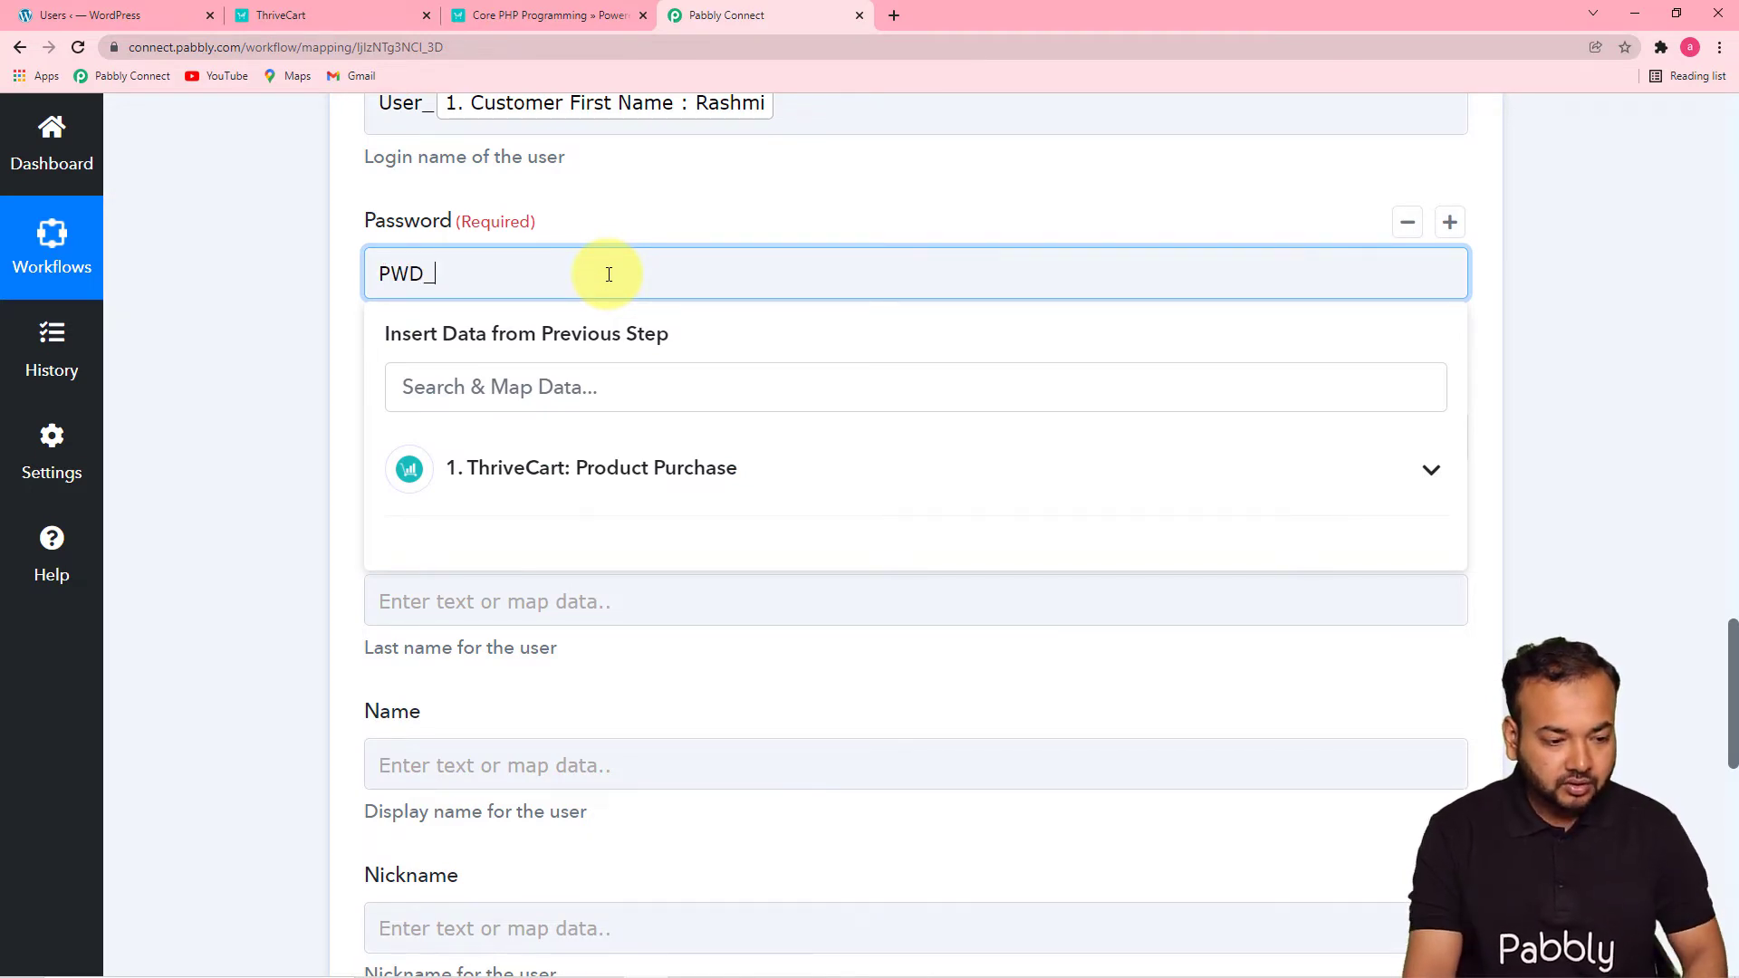
click(679, 467)
scroll(698, 594, down, 4)
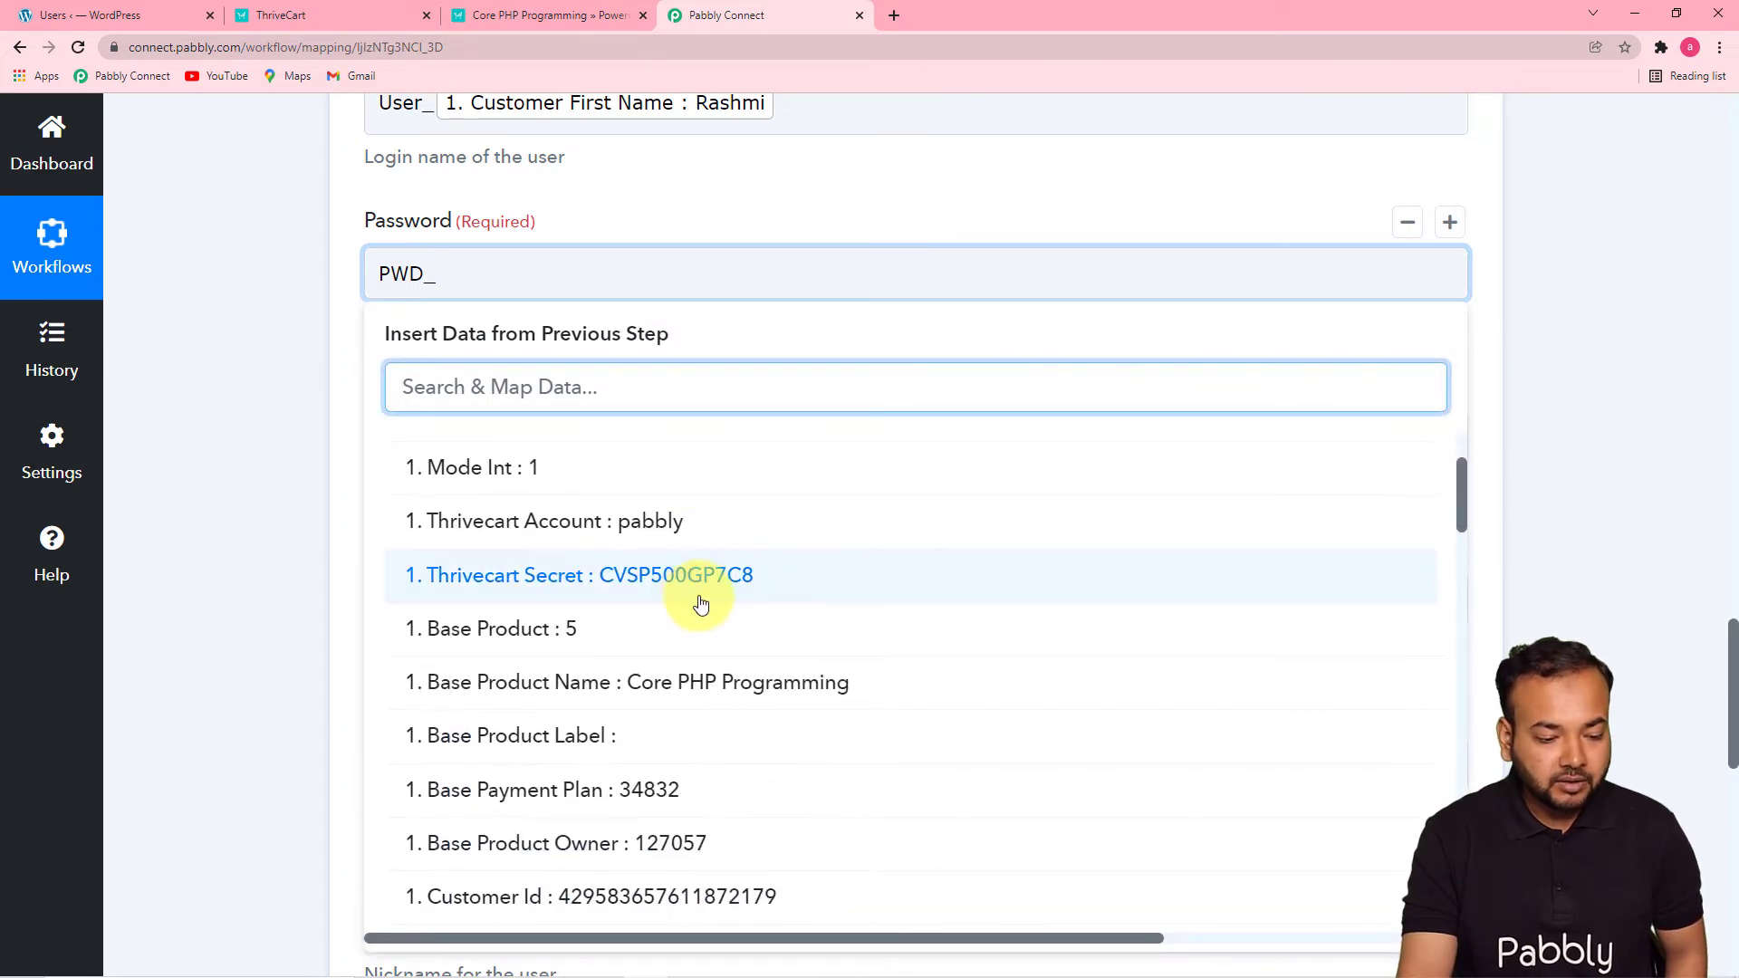
scroll(770, 616, down, 1)
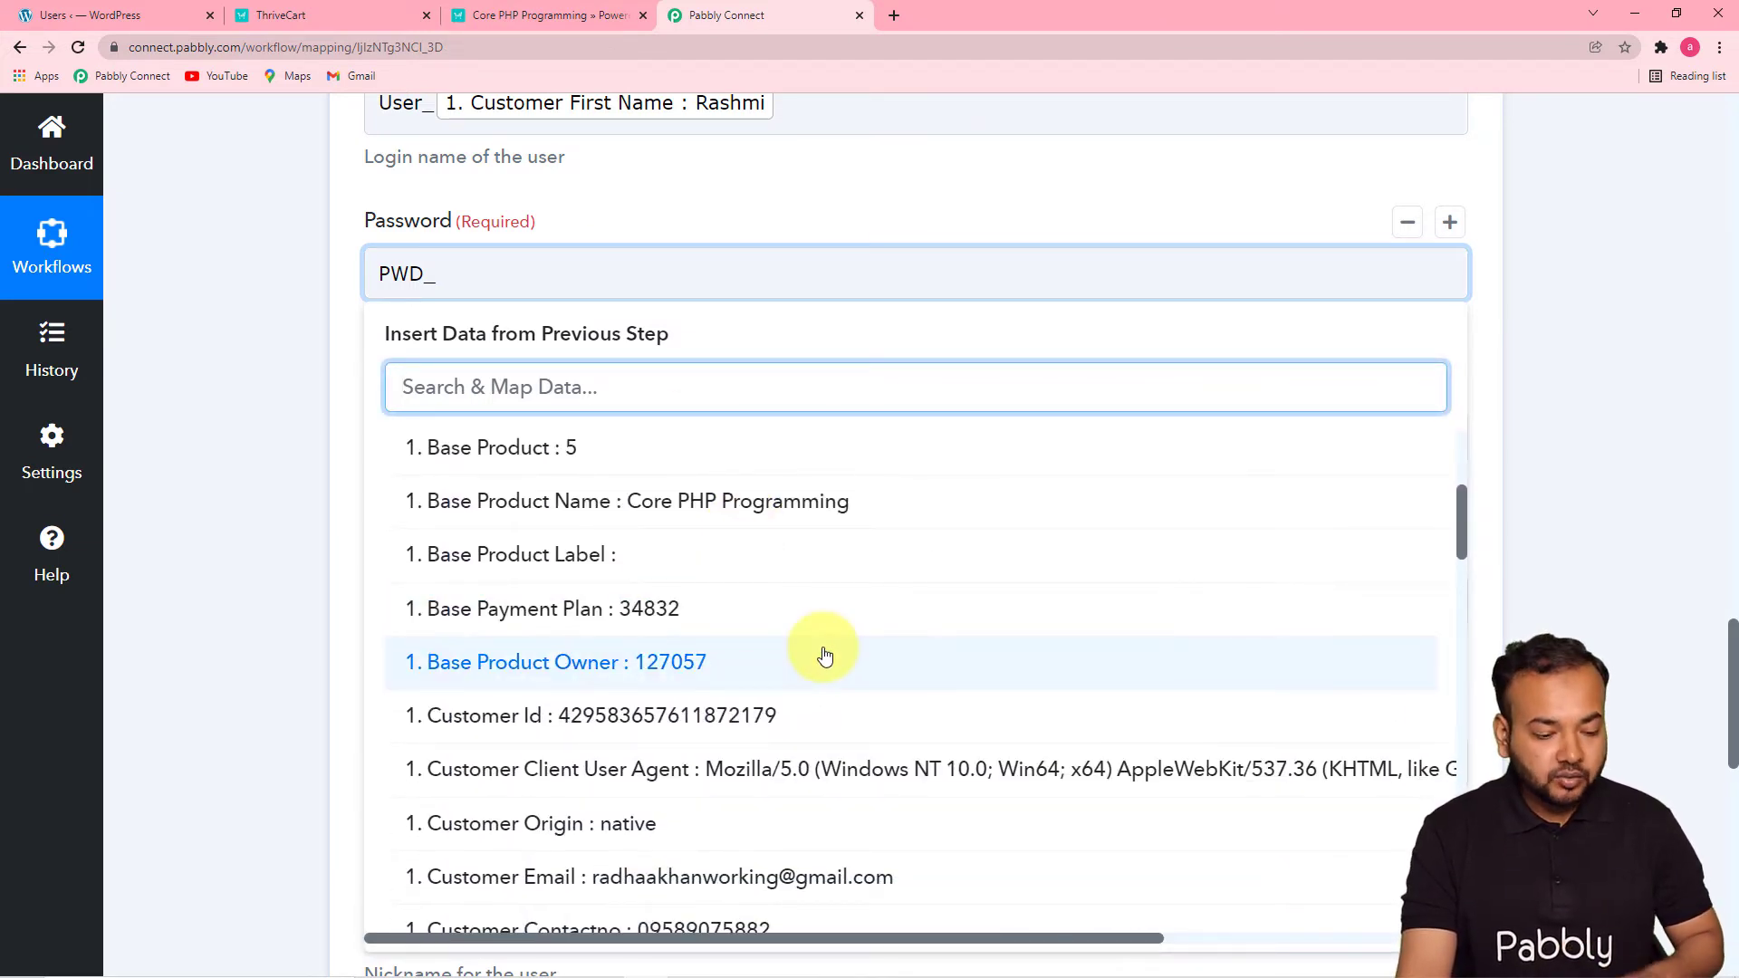
scroll(824, 654, up, 2)
scroll(688, 643, down, 5)
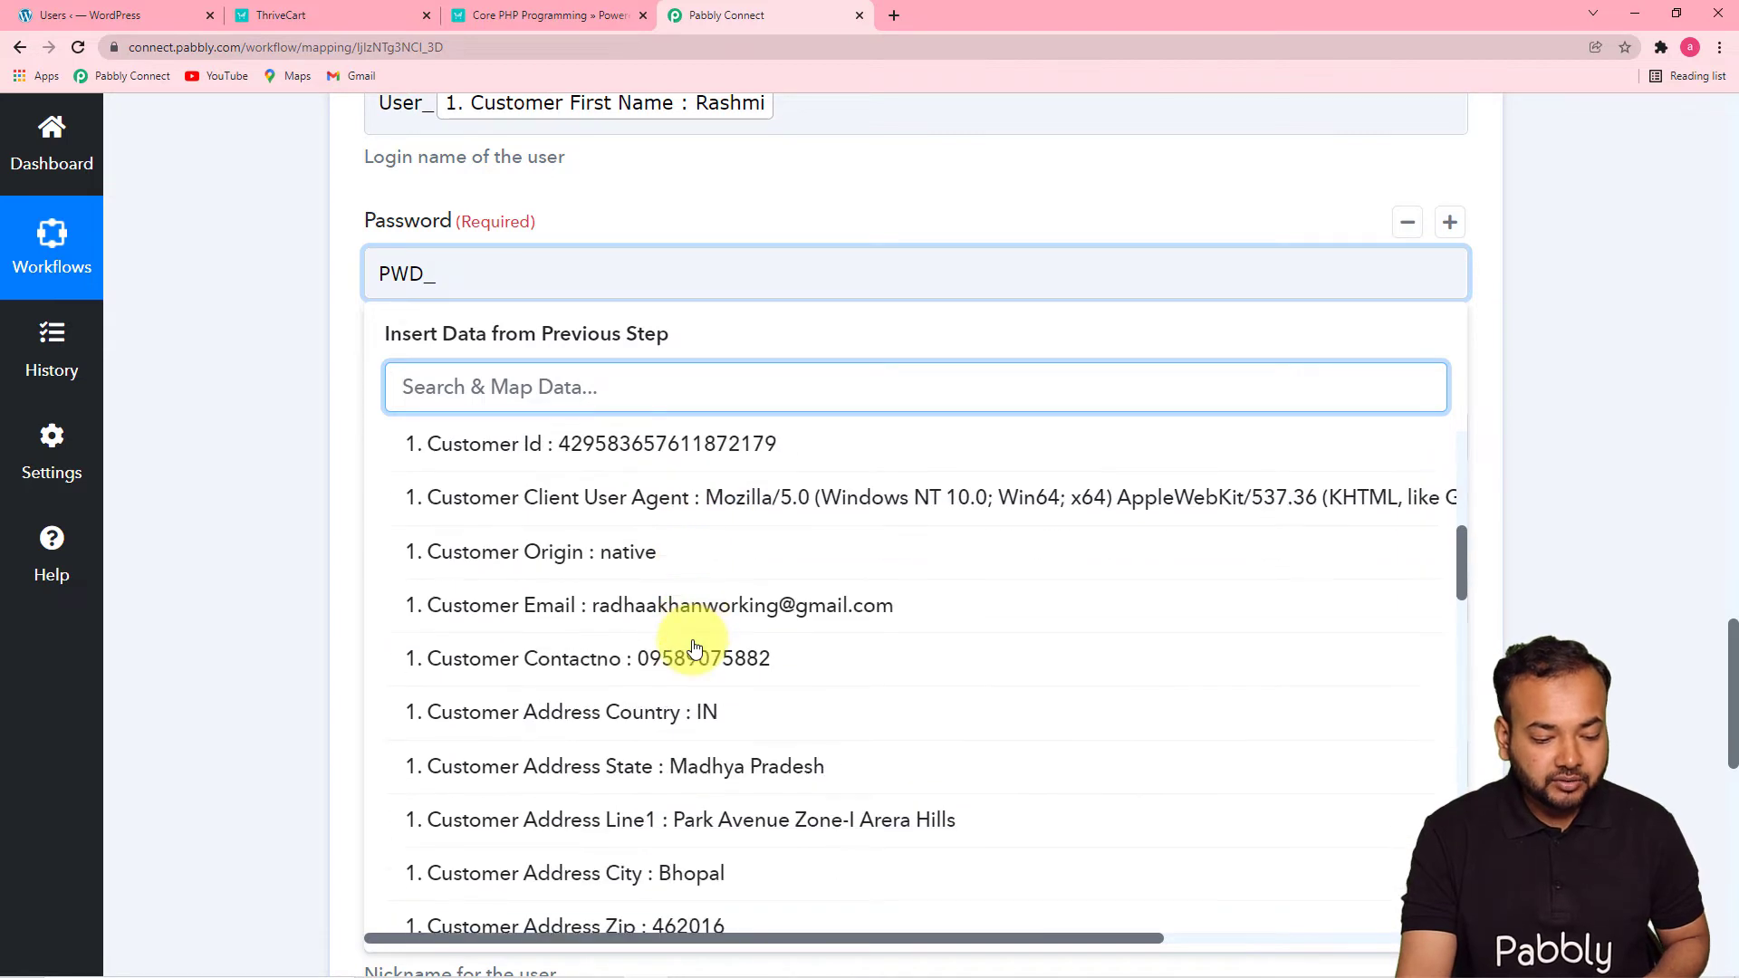
scroll(695, 648, down, 4)
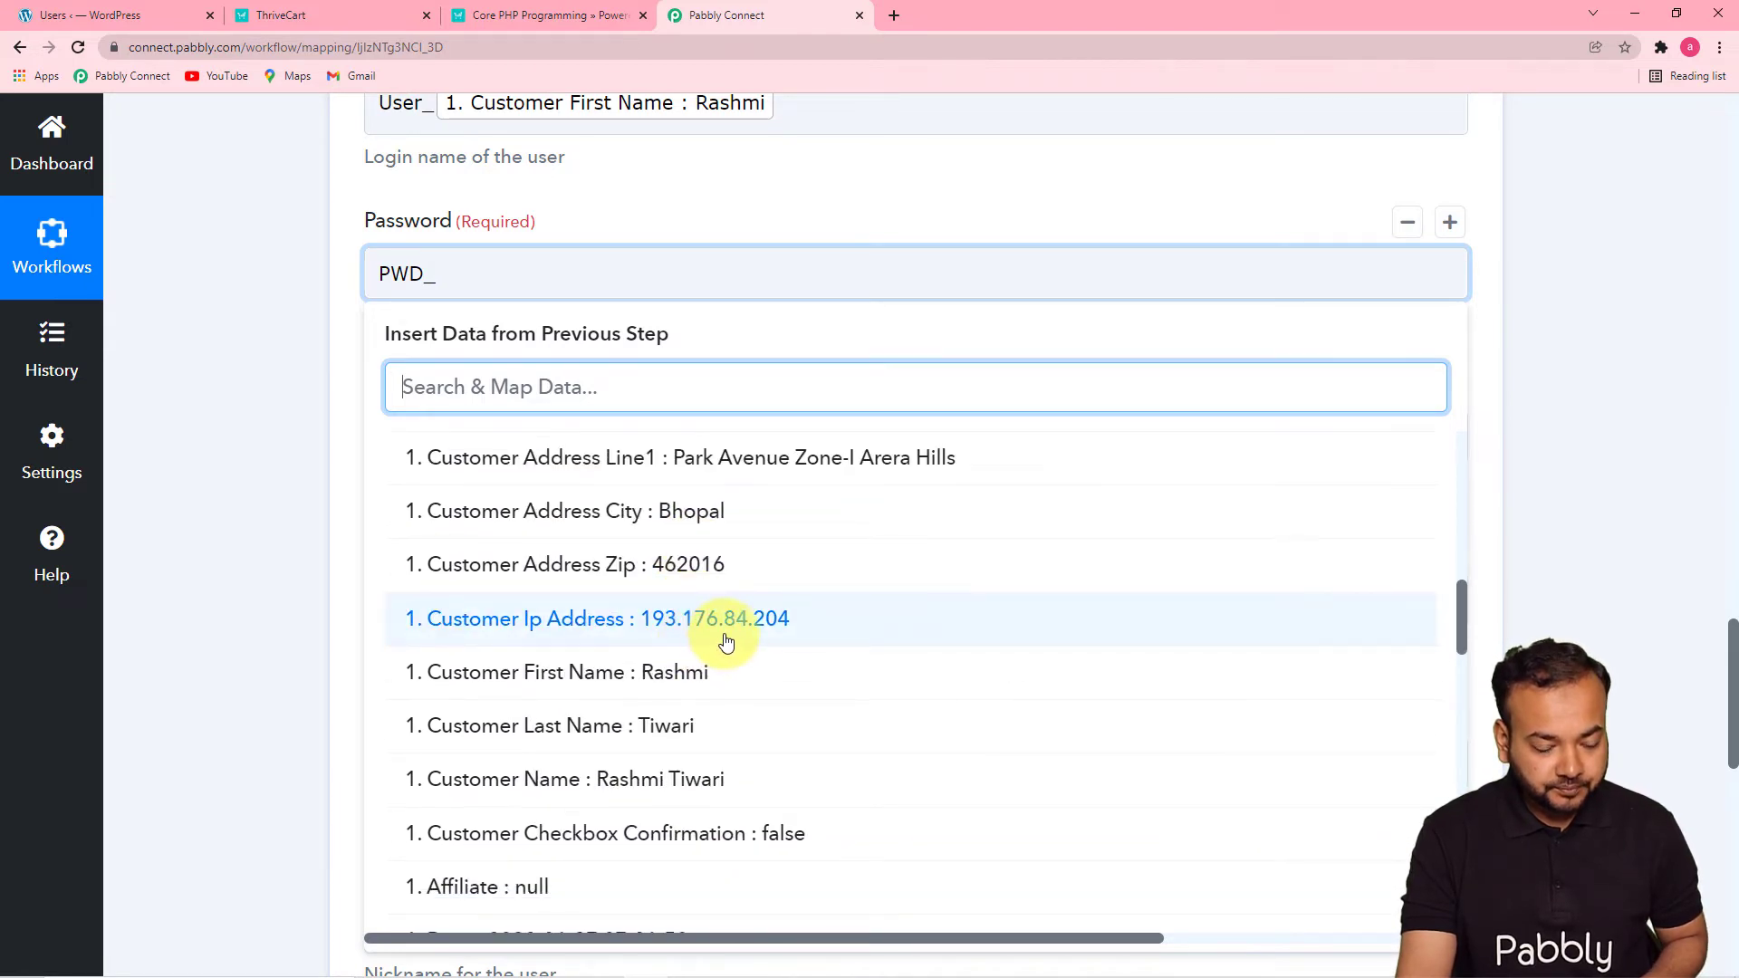
scroll(727, 641, up, 3)
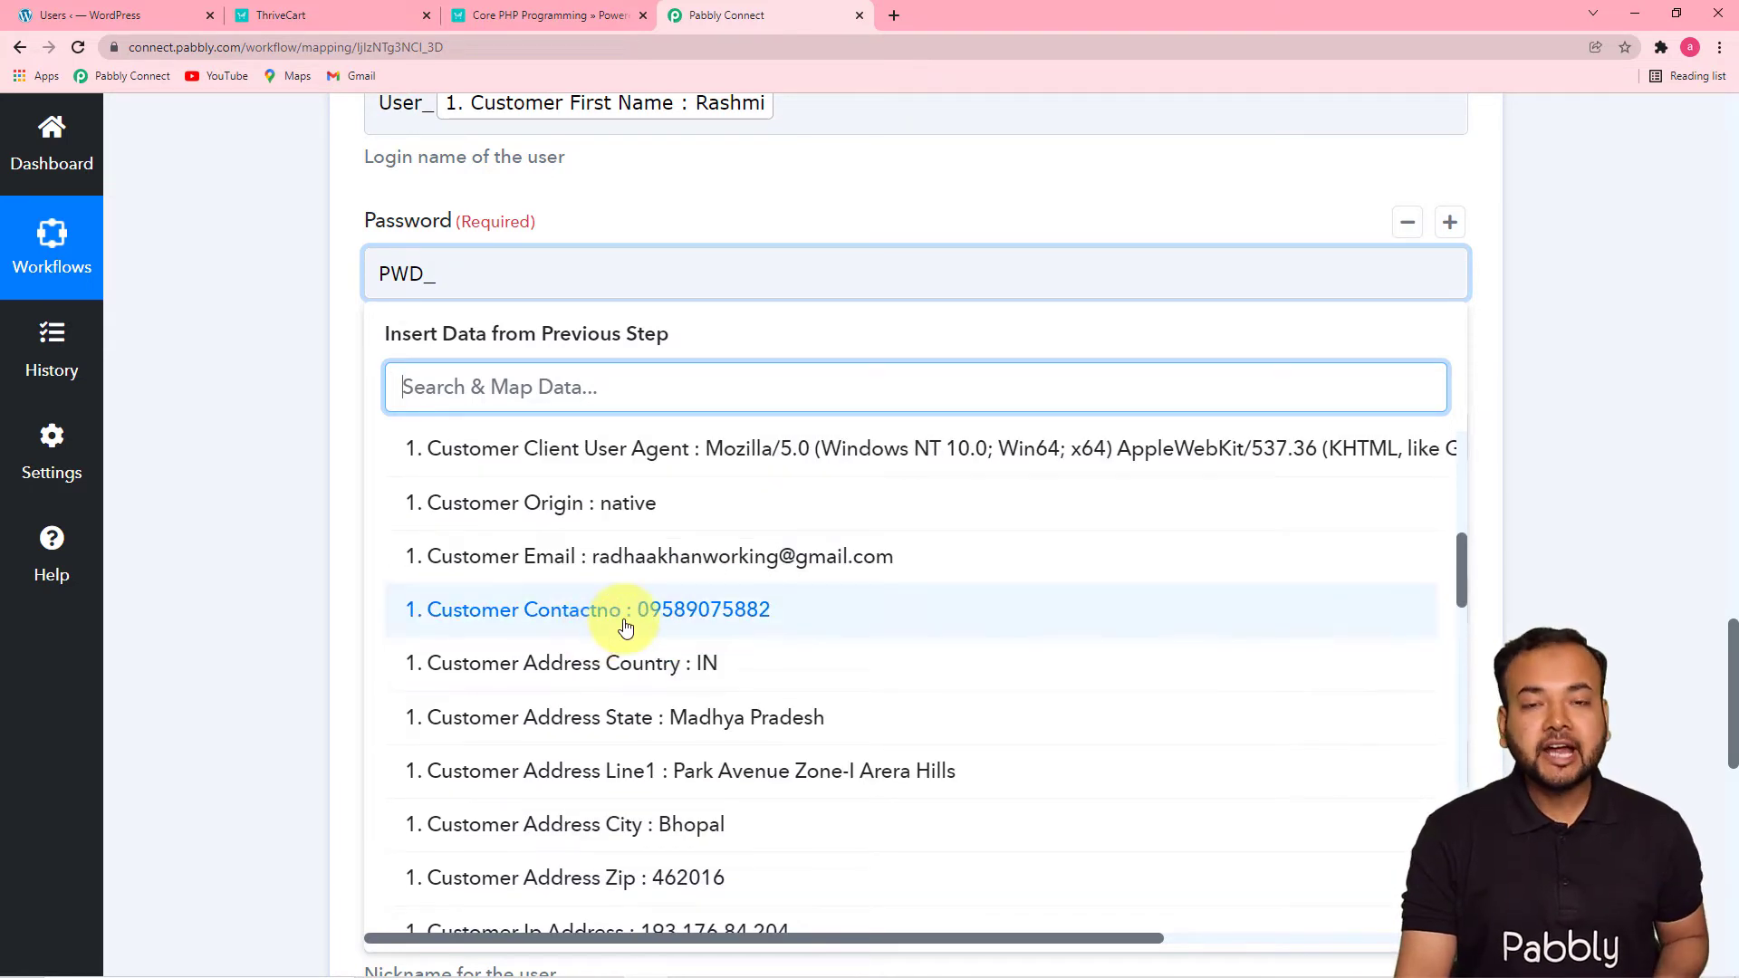
click(735, 612)
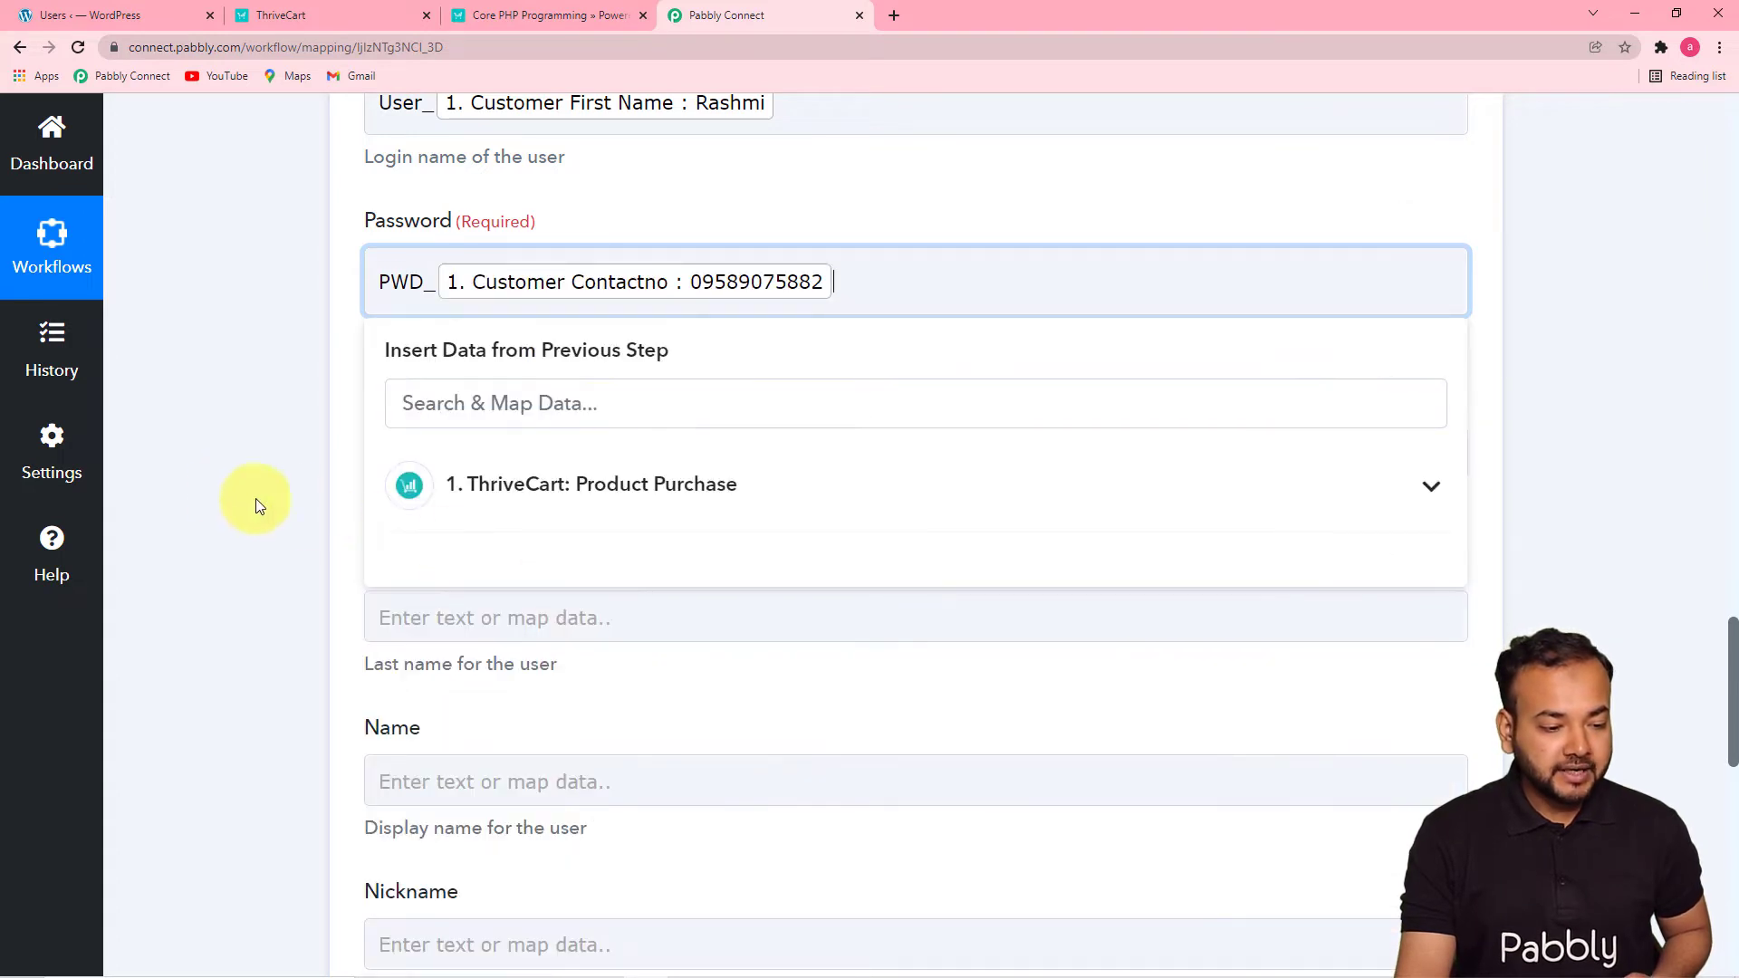
click(225, 494)
Map Customer First Name from the ThriveCart: Product Purchase data into the First Name field.
scroll(225, 494, down, 2)
click(610, 254)
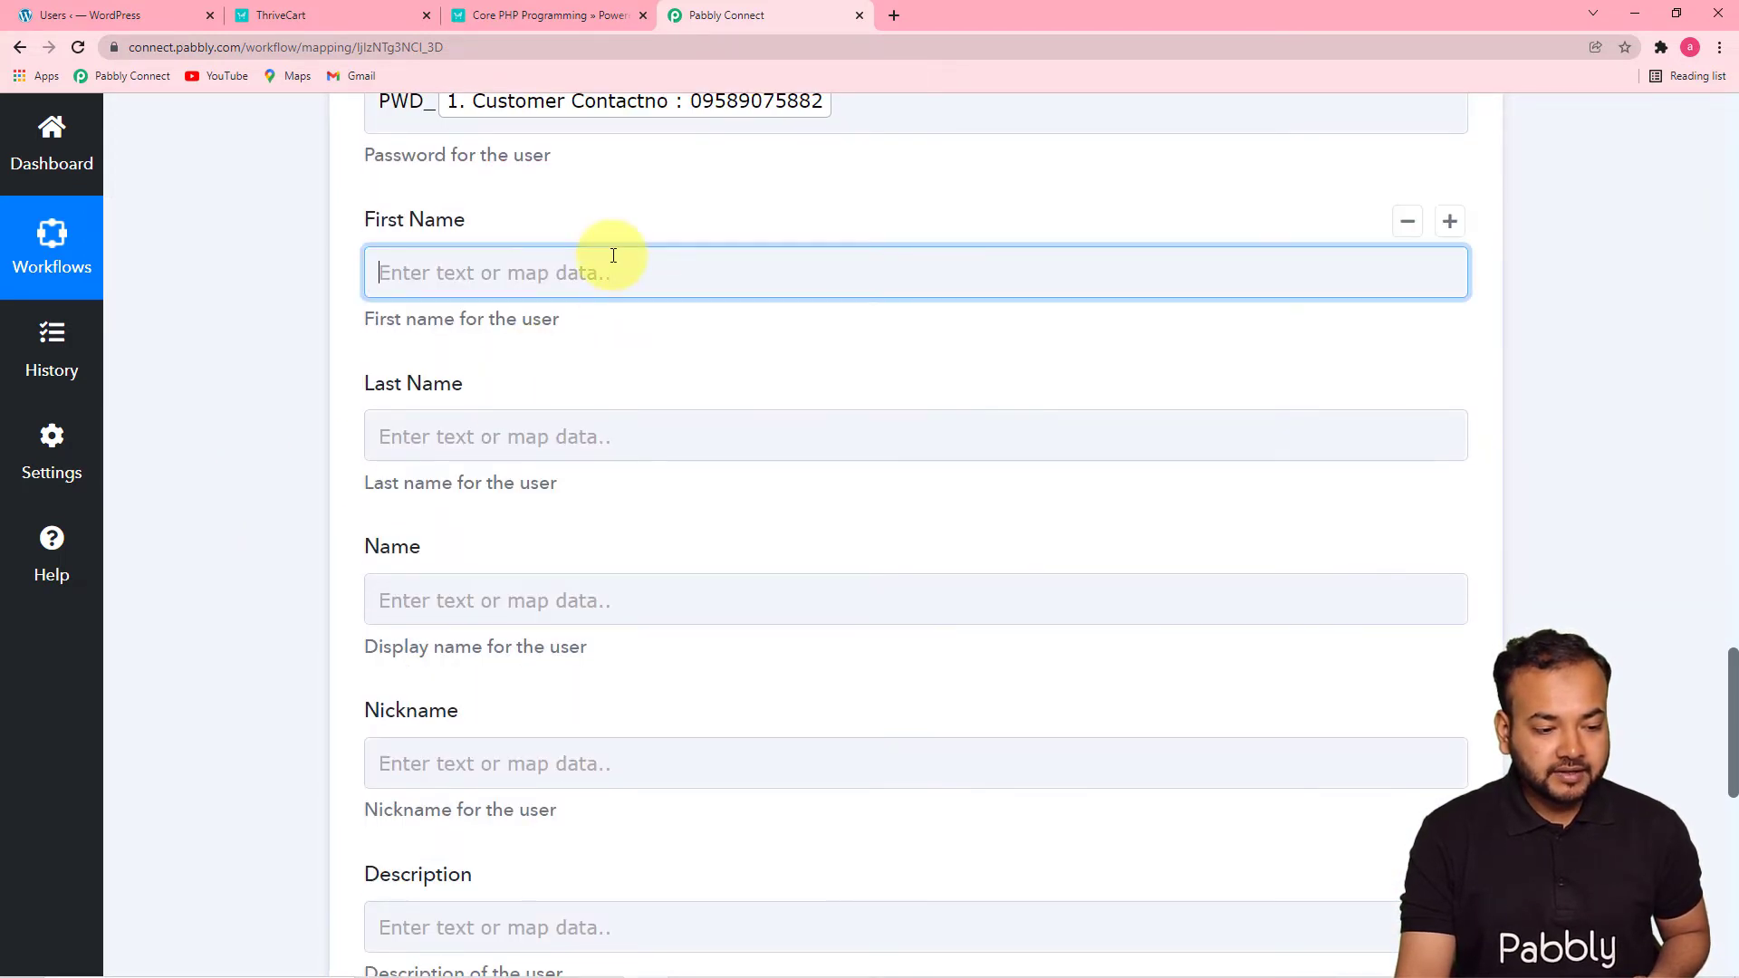
scroll(611, 245, down, 4)
scroll(719, 609, up, 7)
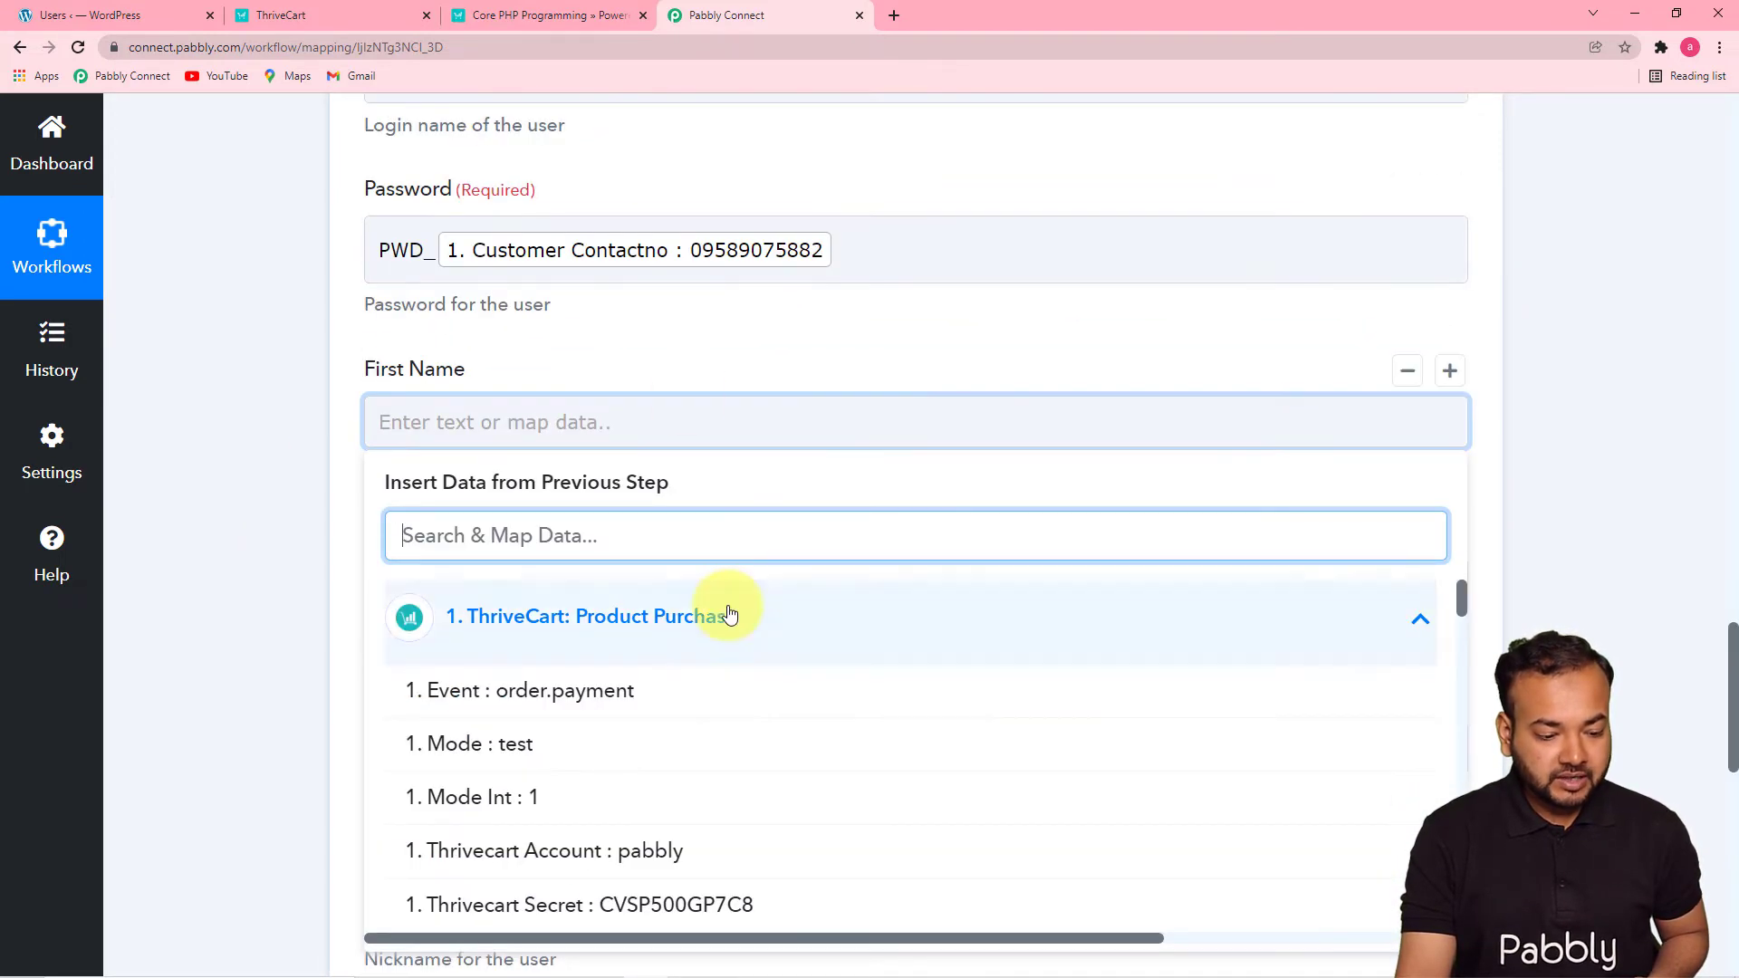
scroll(729, 652, up, 1)
scroll(272, 692, down, 6)
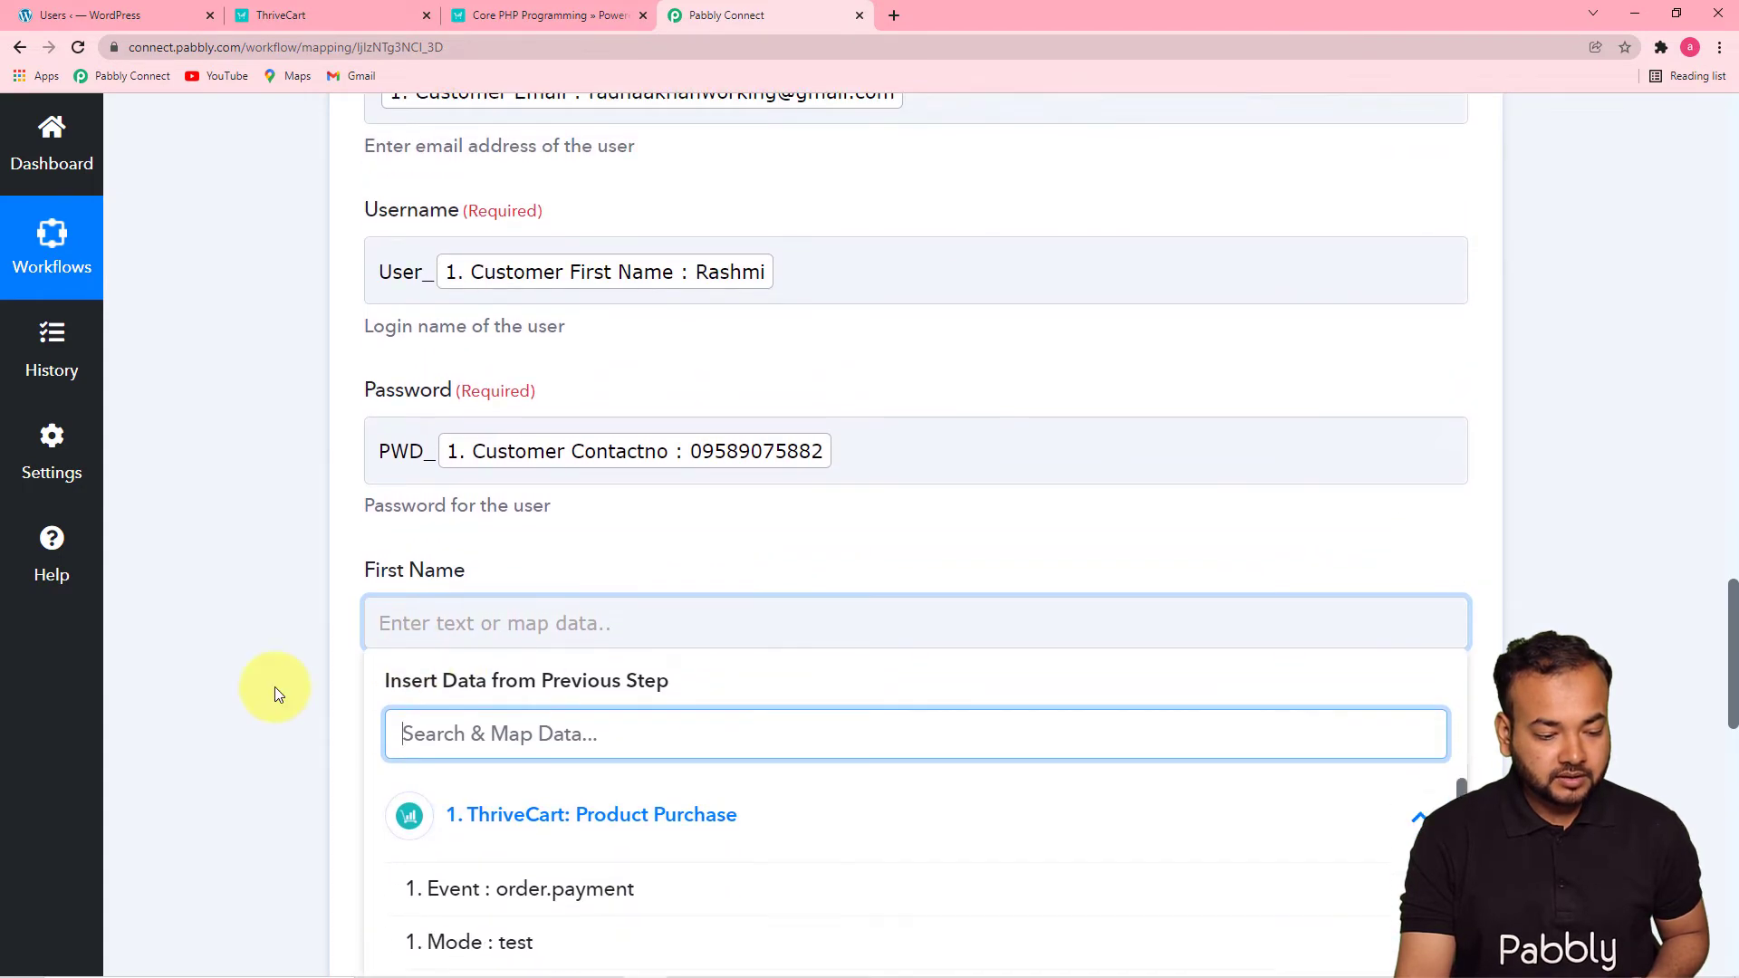
scroll(734, 580, down, 8)
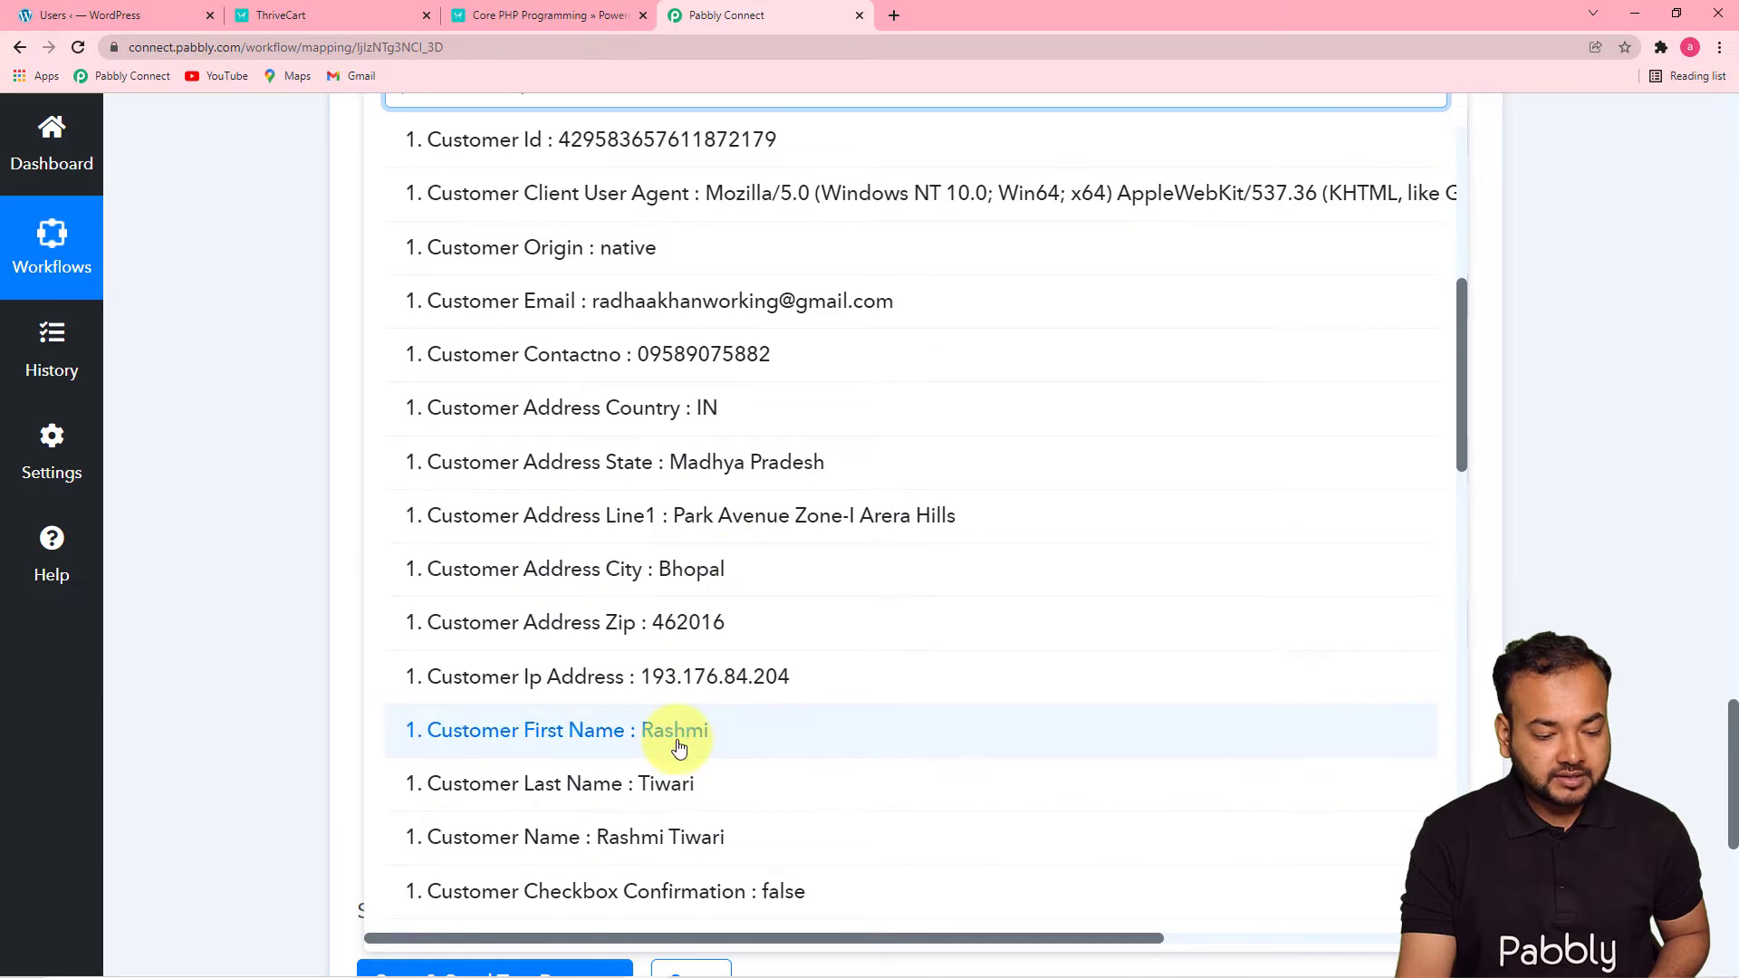
click(718, 730)
Map Customer Last Name from the ThriveCart: Product Purchase data into the Last Name field.
click(555, 168)
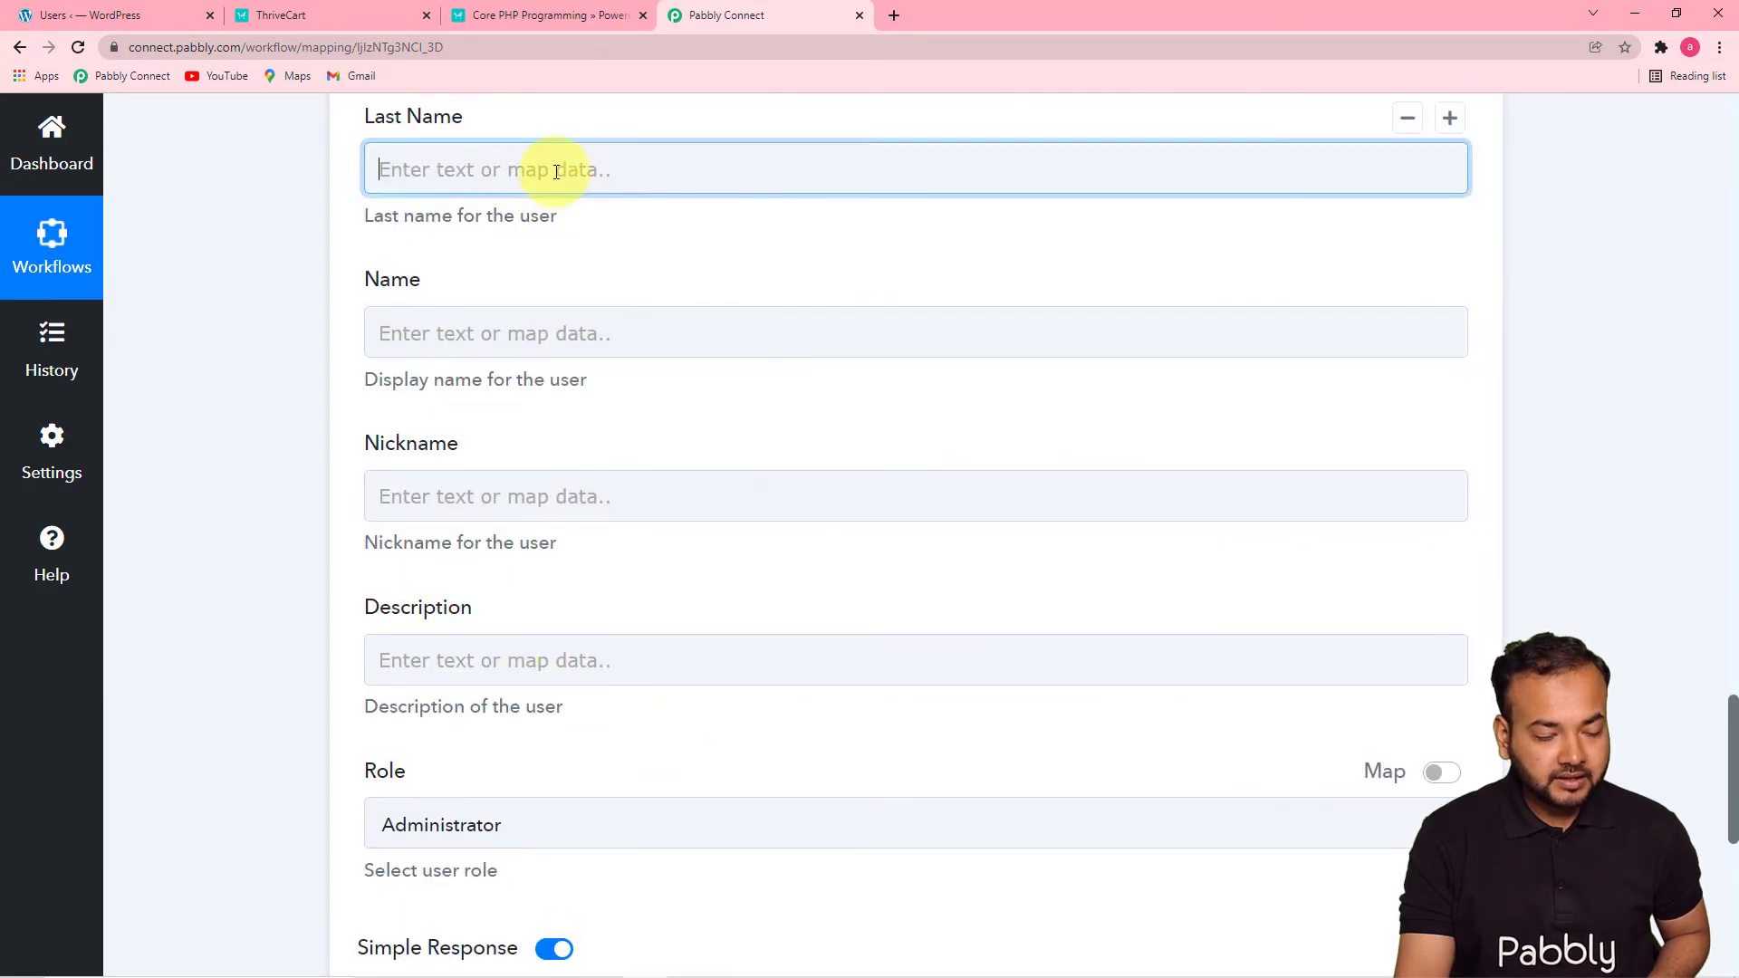
scroll(699, 700, down, 8)
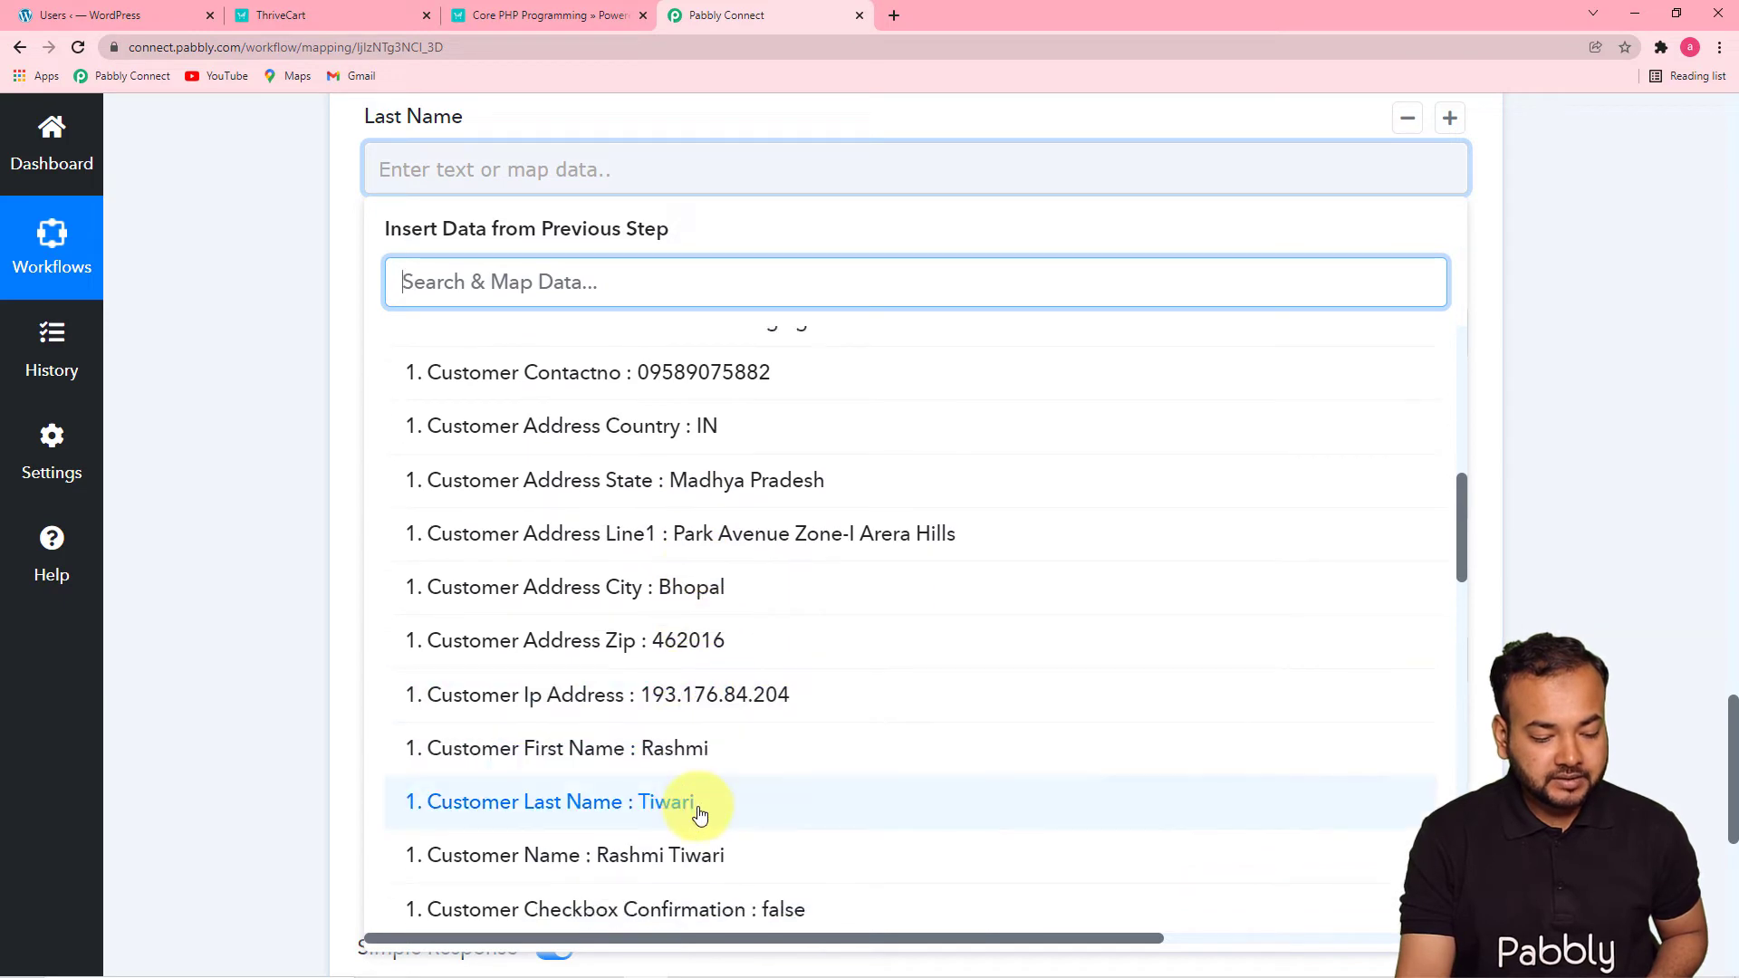
click(698, 808)
Set the new user's Role to Contributor, leaving Name, Nickname and Description empty.
scroll(272, 551, down, 2)
scroll(435, 253, up, 1)
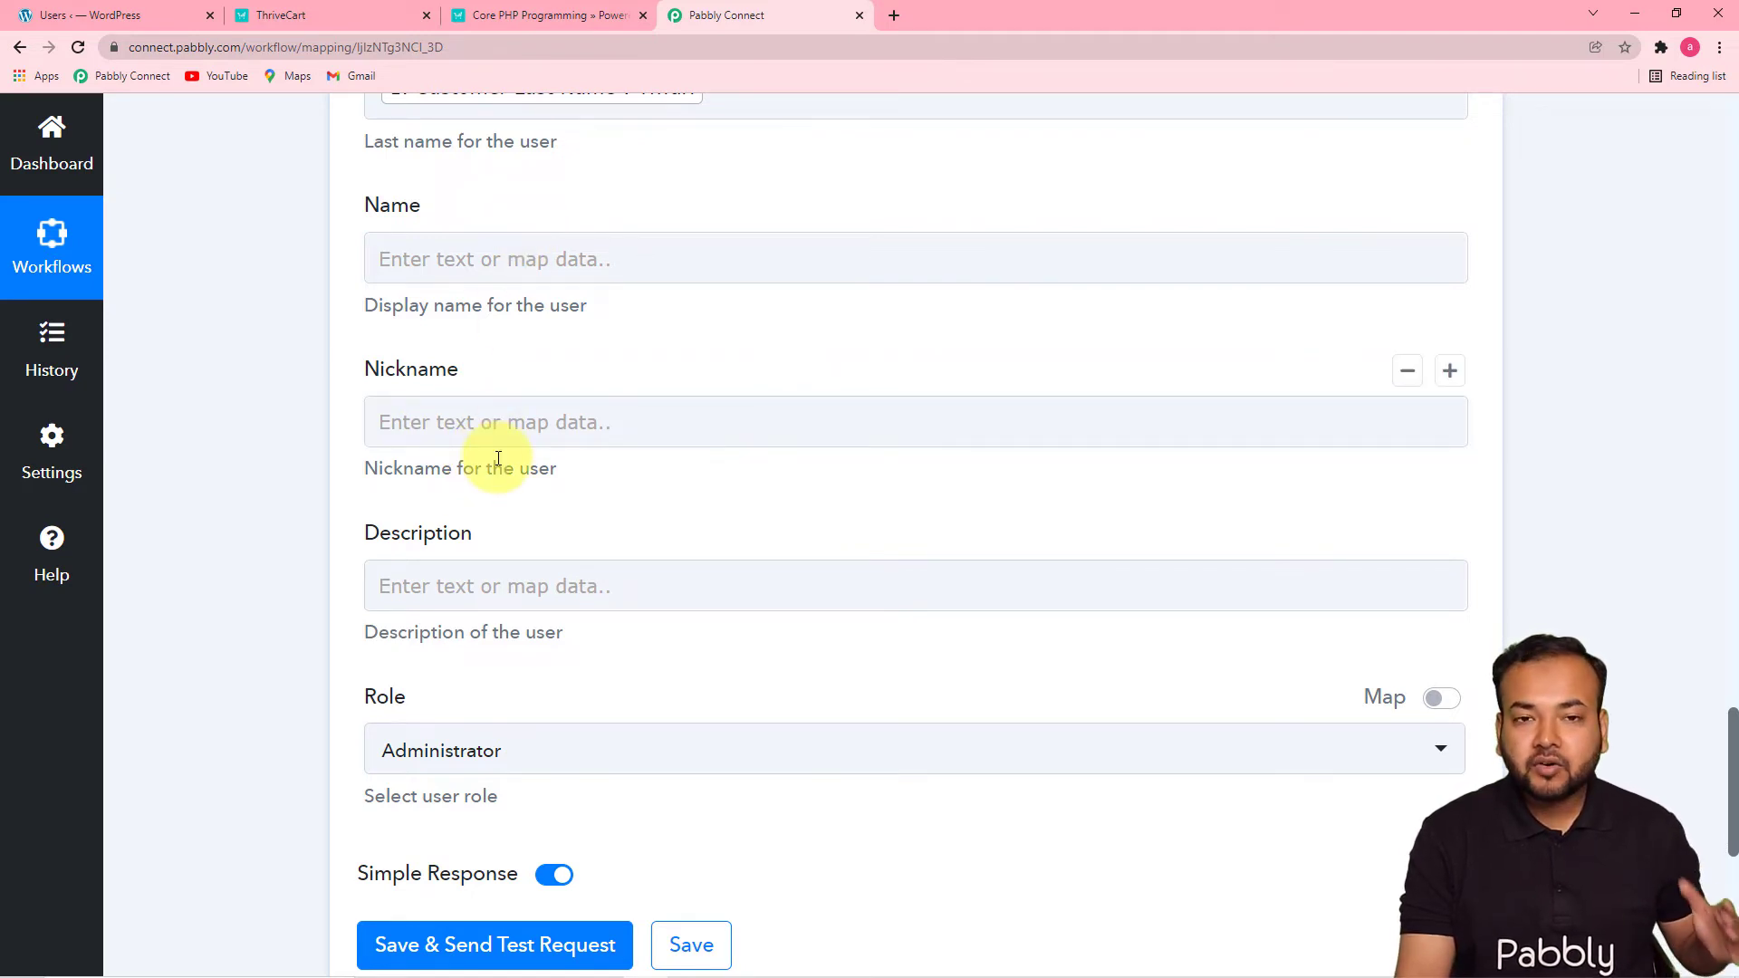
scroll(498, 458, down, 2)
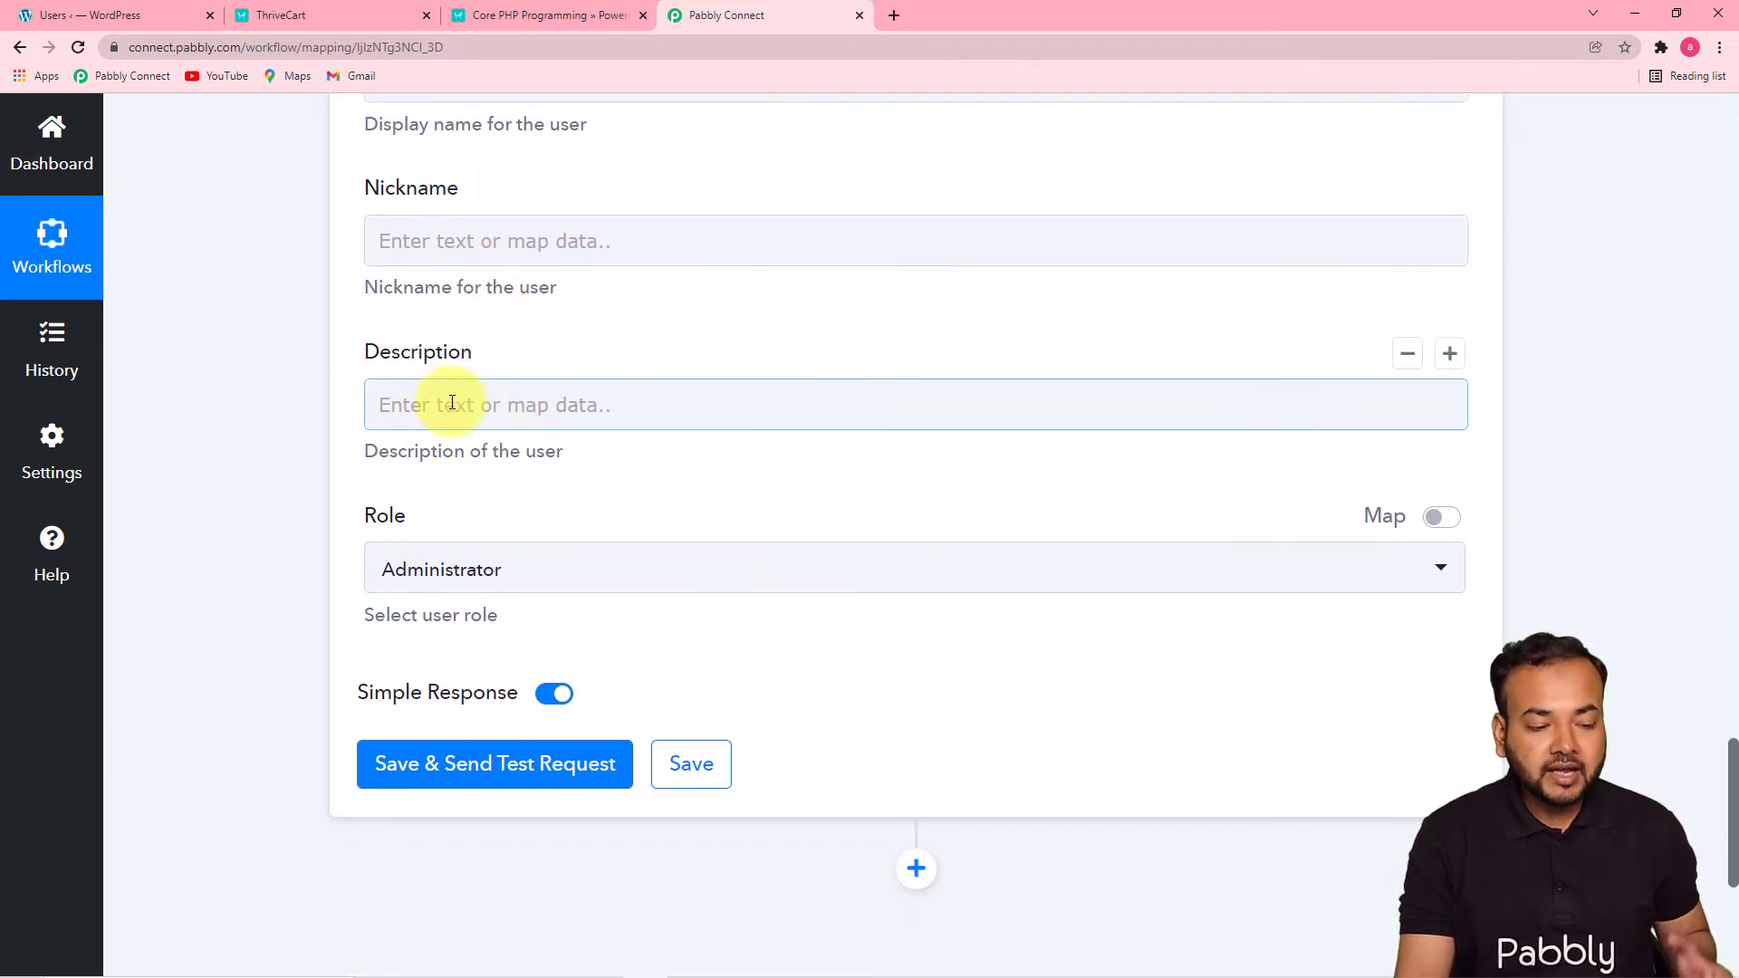
scroll(688, 426, down, 1)
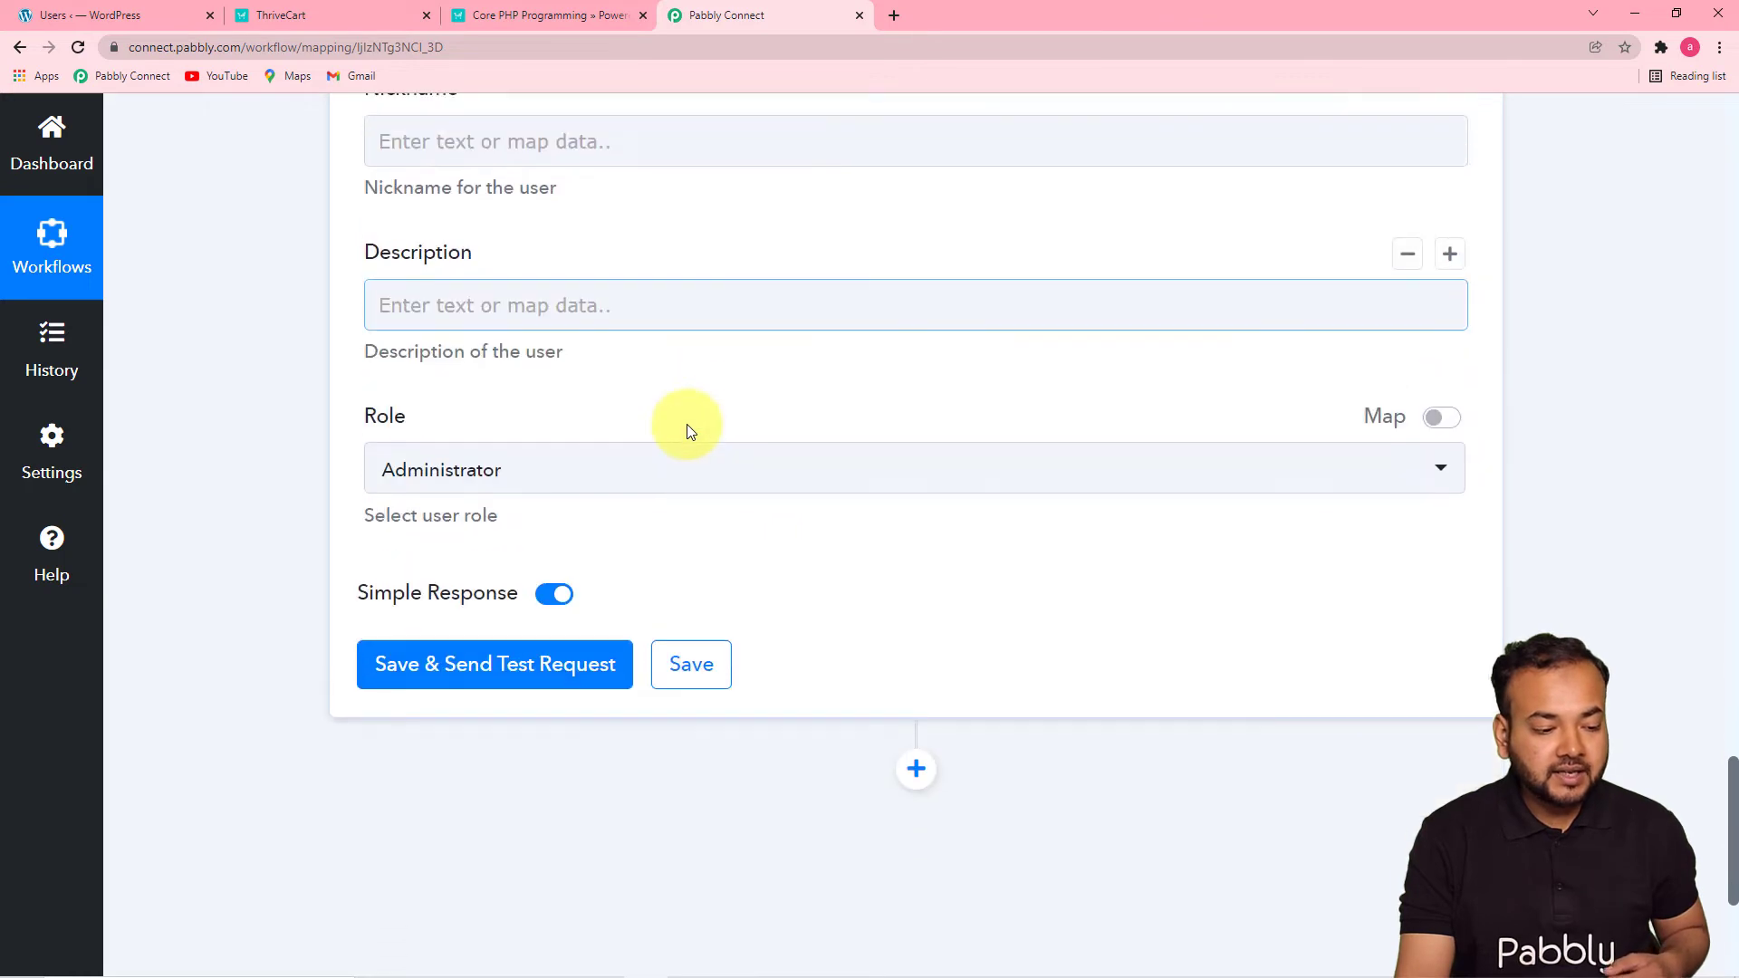
click(561, 490)
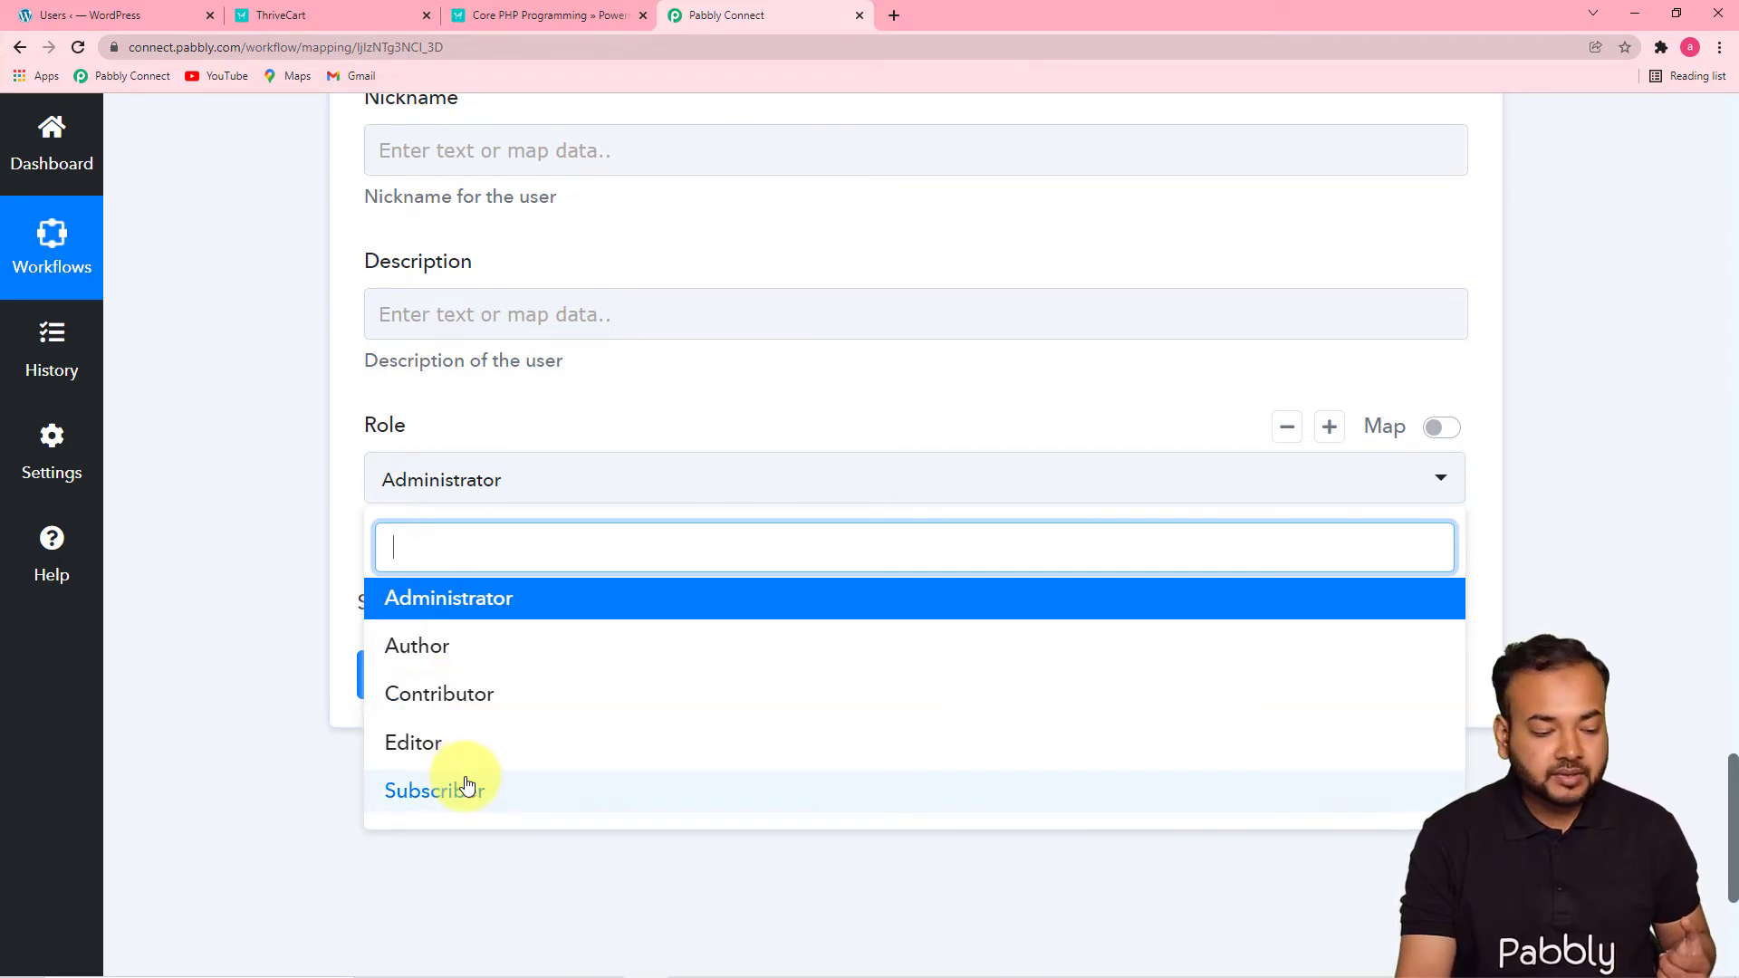
click(471, 712)
Save the Create a User action with a test request and review the user details in the response.
scroll(293, 471, down, 1)
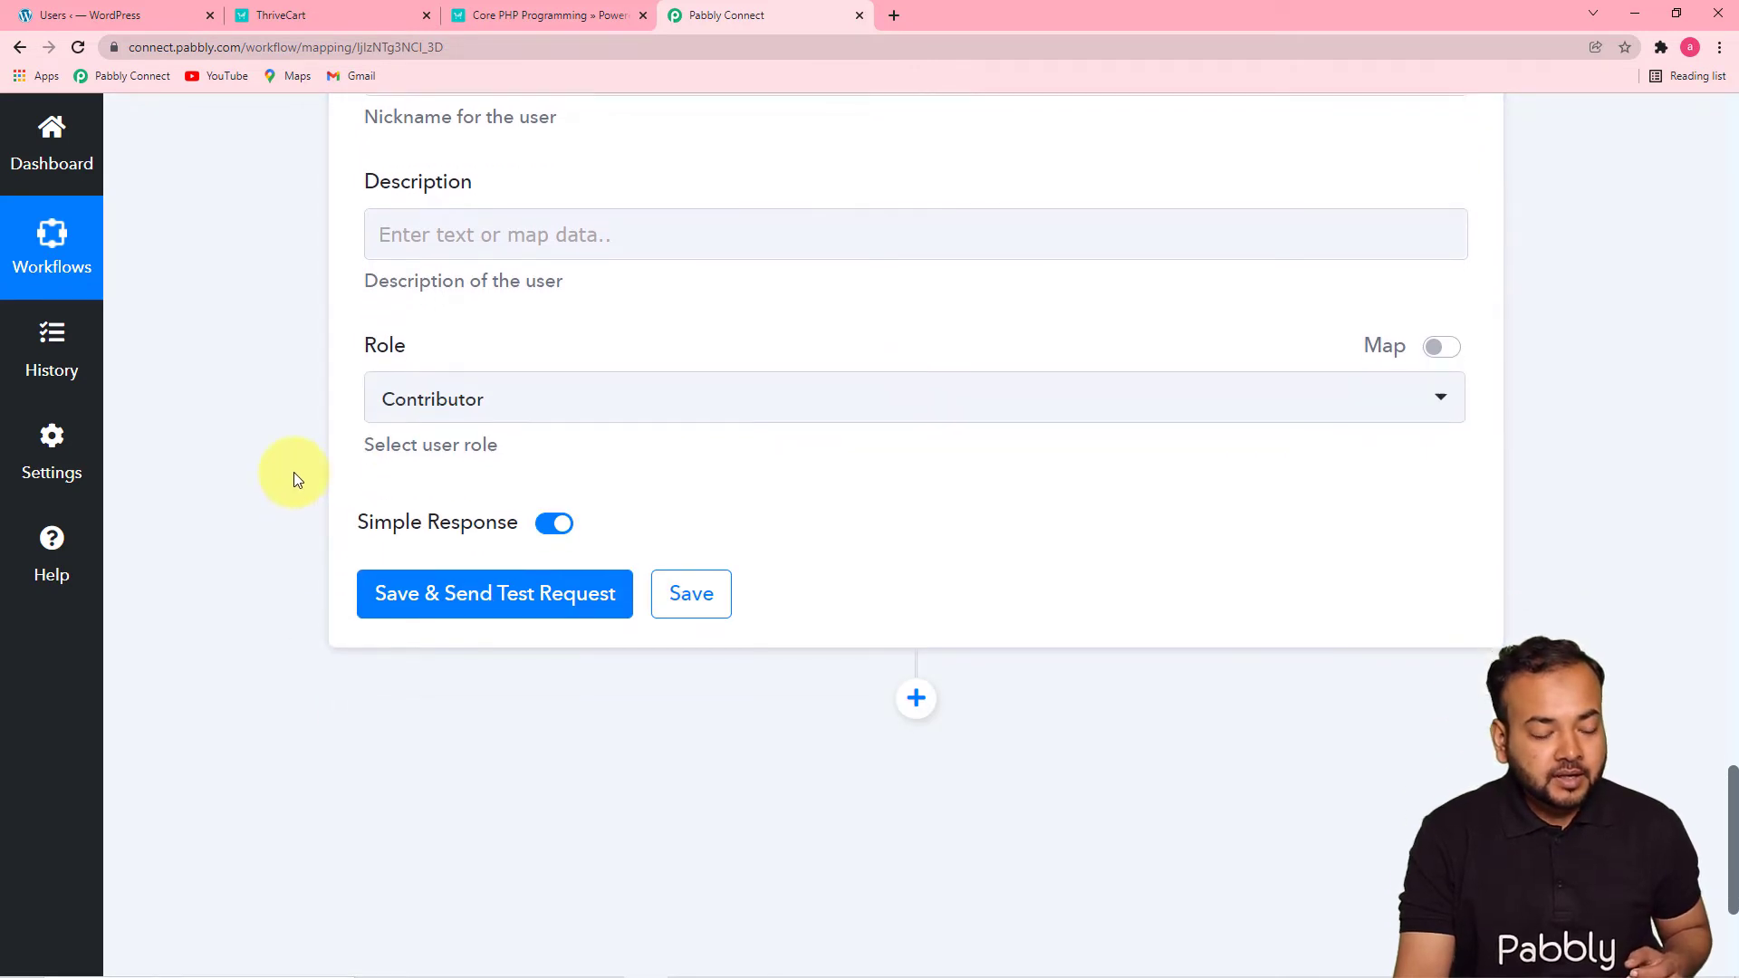
scroll(294, 478, down, 1)
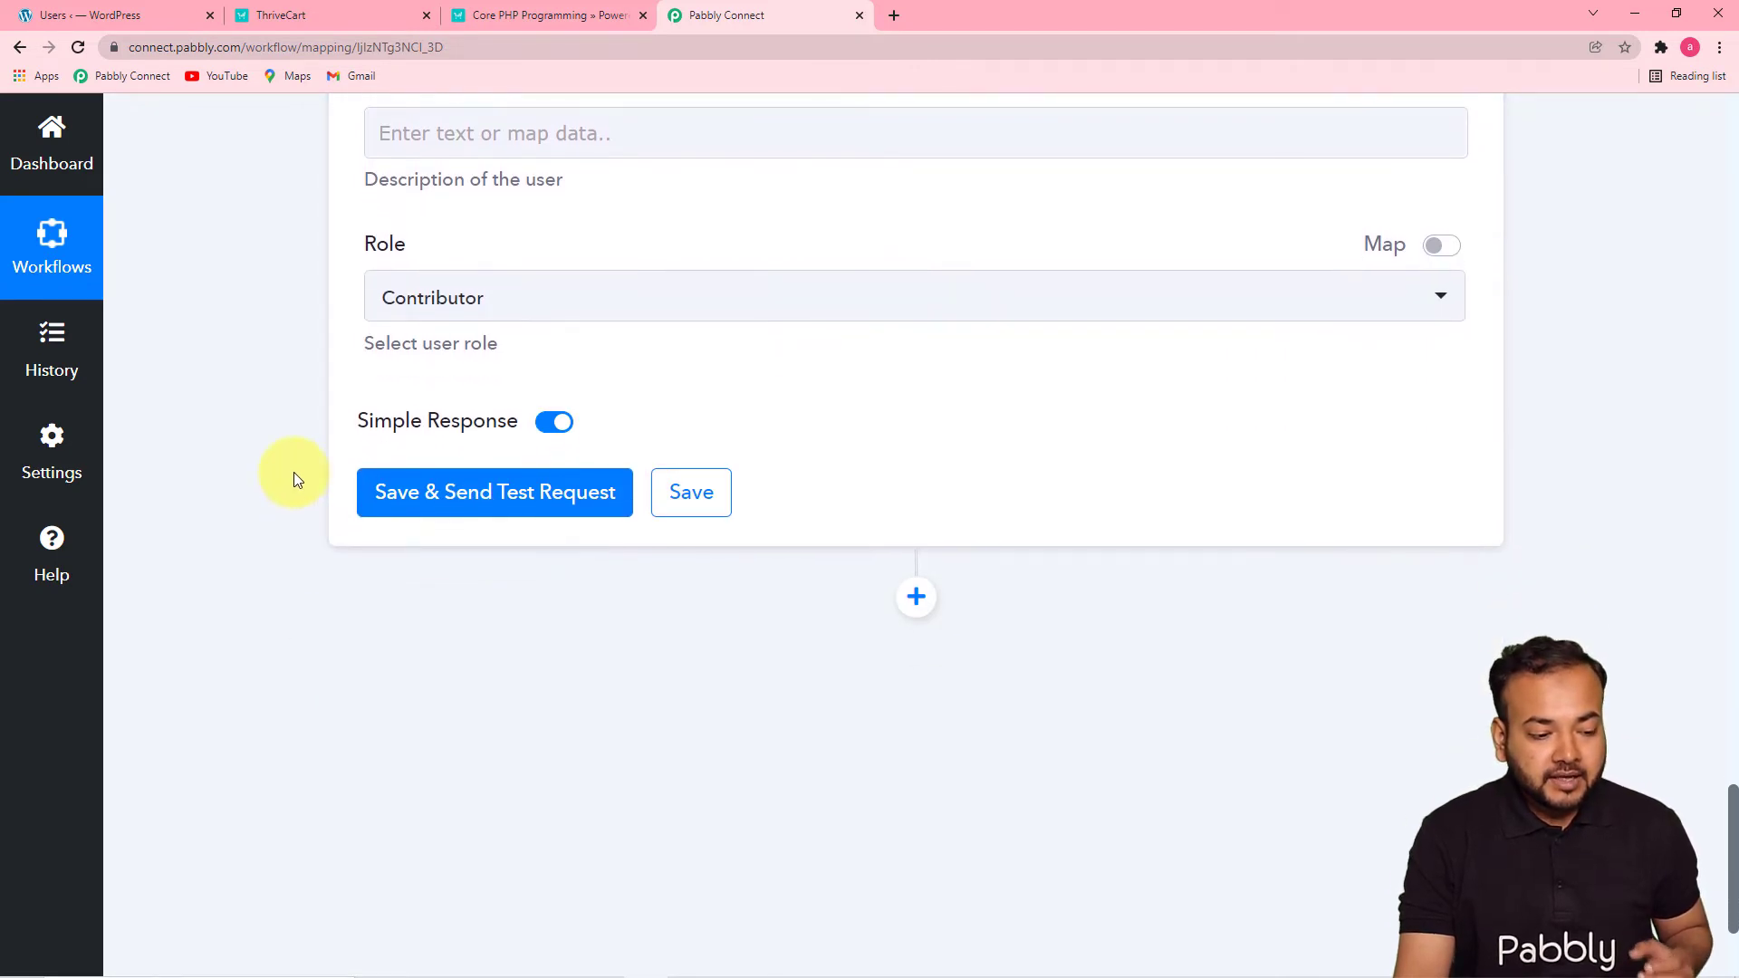
click(458, 510)
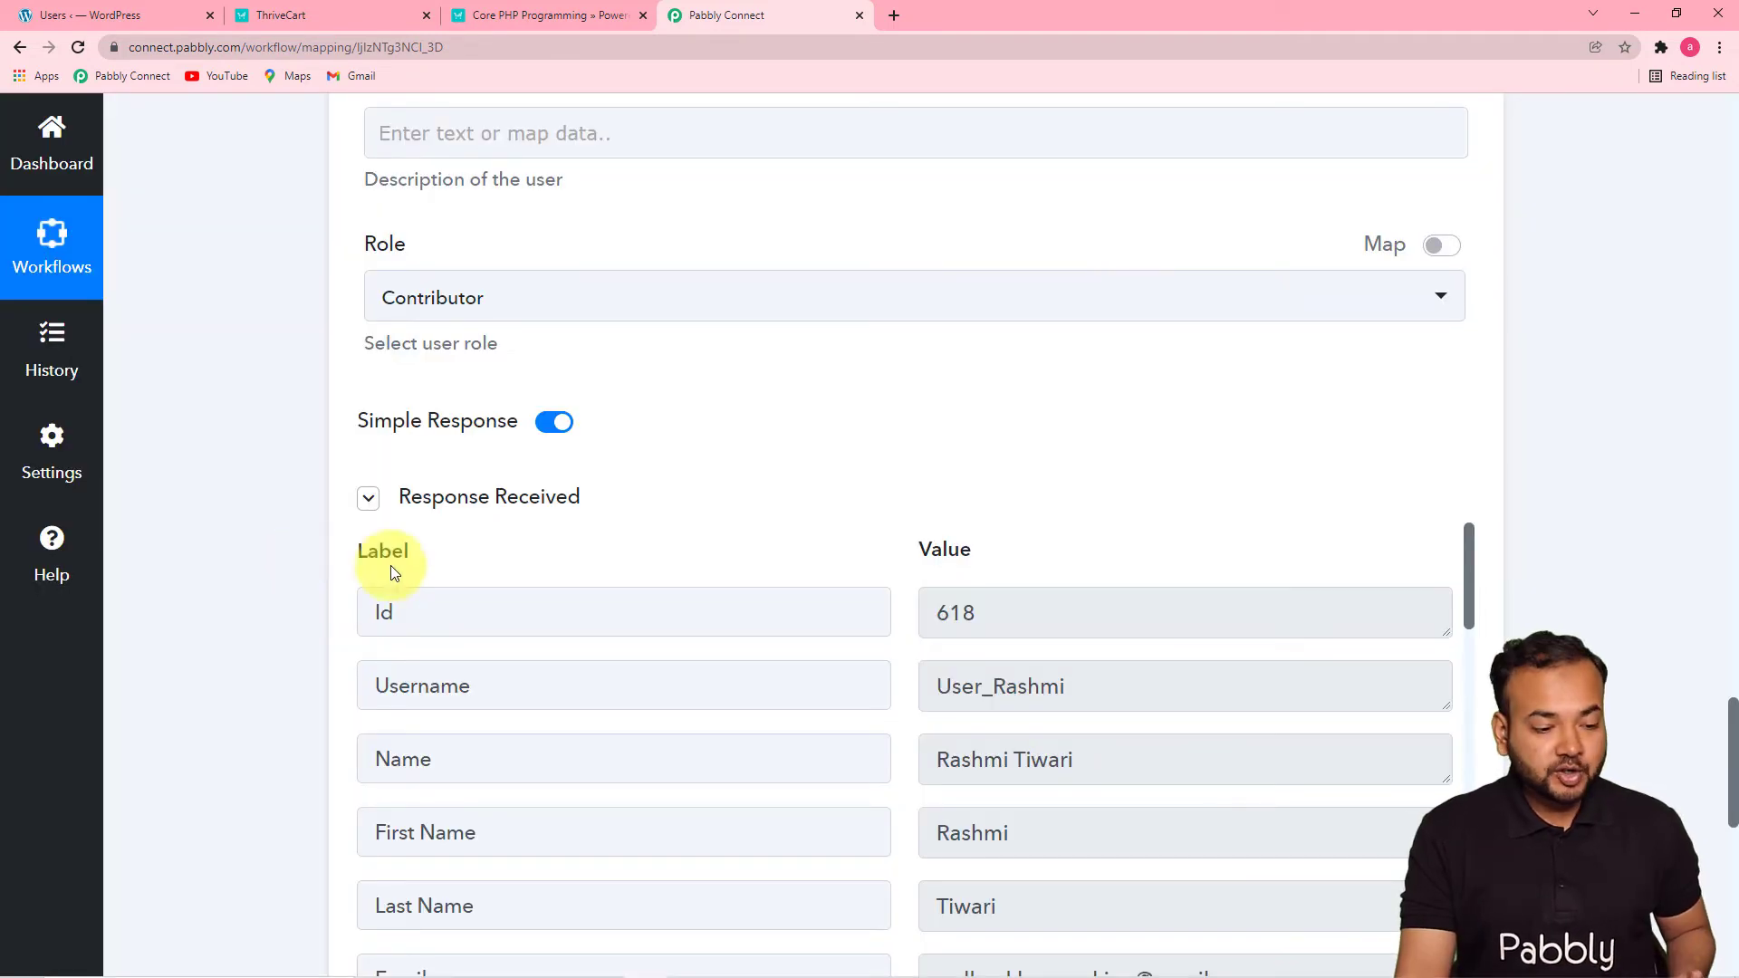
scroll(449, 573, down, 1)
scroll(286, 617, down, 1)
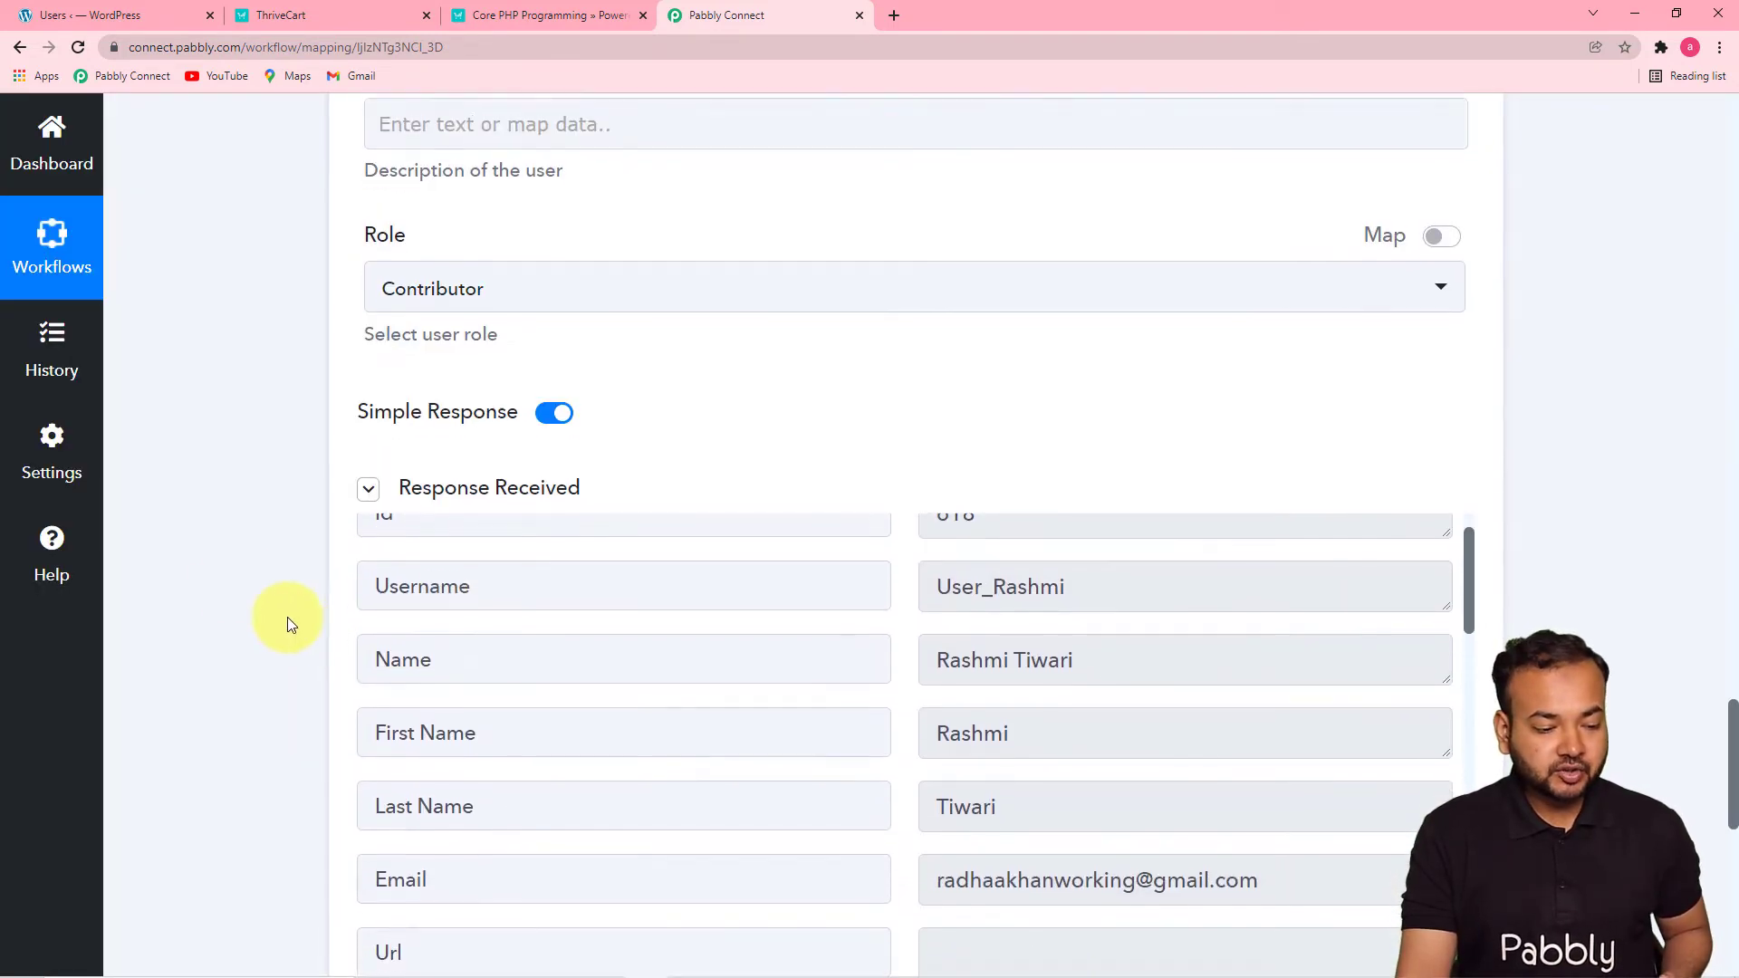
scroll(296, 535, down, 1)
scroll(296, 534, up, 2)
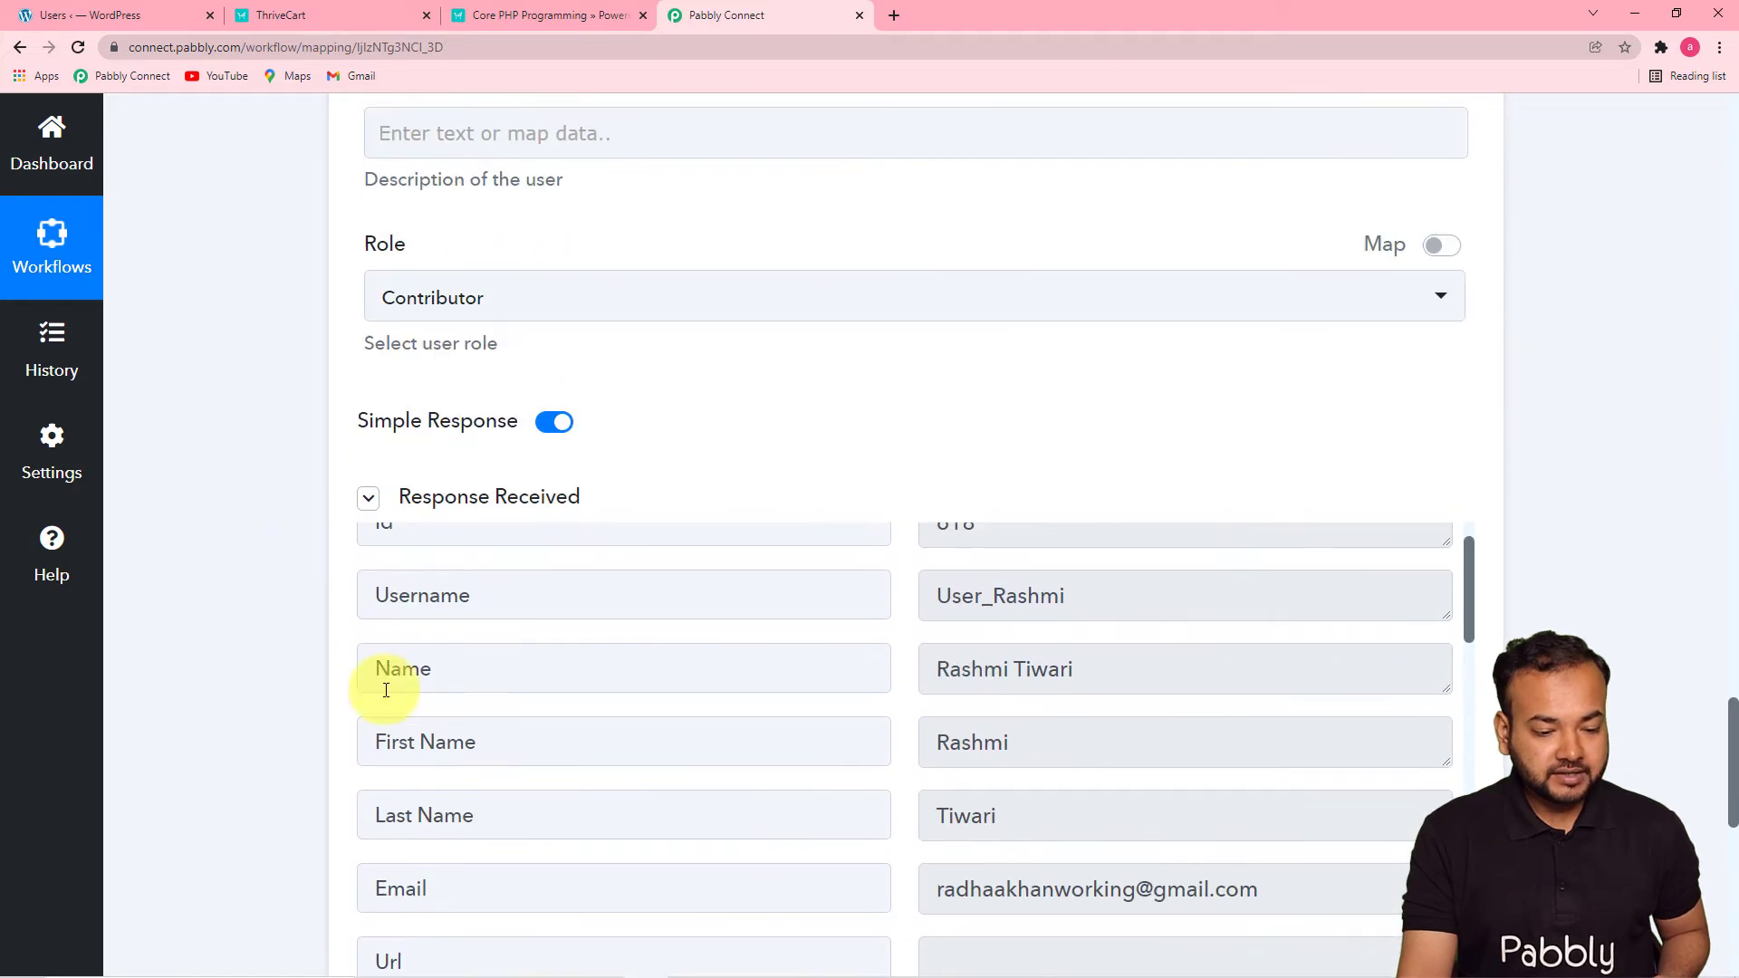
scroll(559, 798, up, 1)
scroll(263, 649, down, 6)
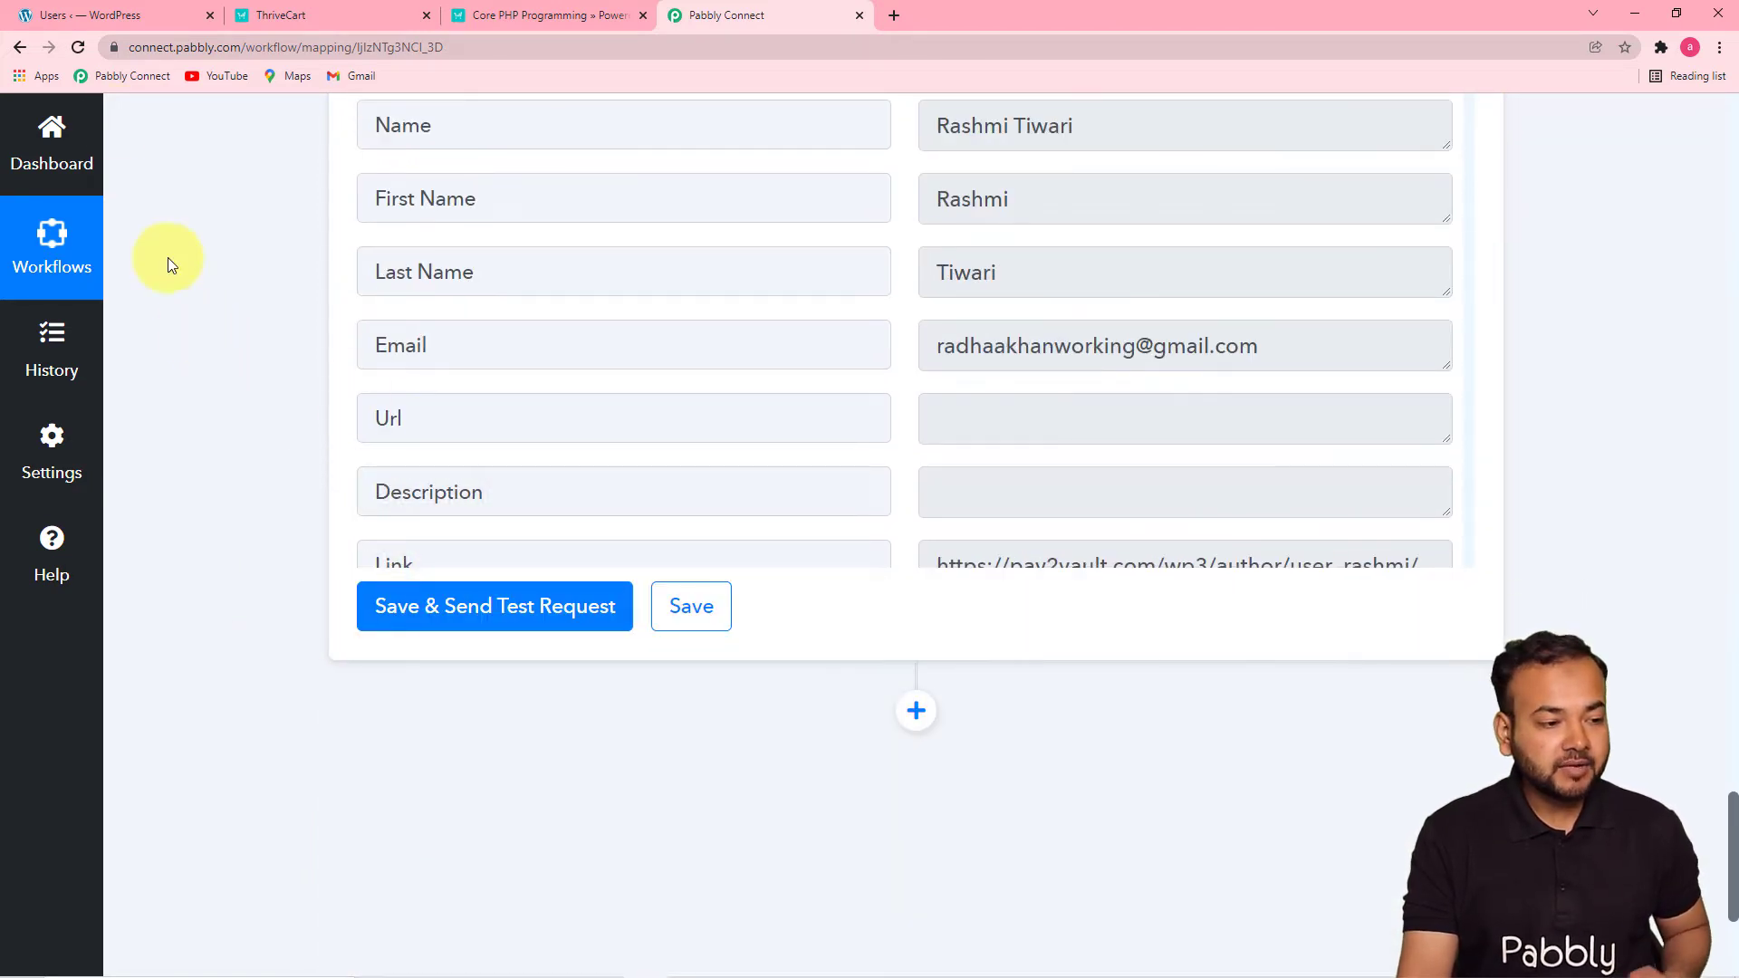
Switch to the WordPress admin site and look over the Users page with its current search results.
click(109, 15)
scroll(1277, 654, up, 5)
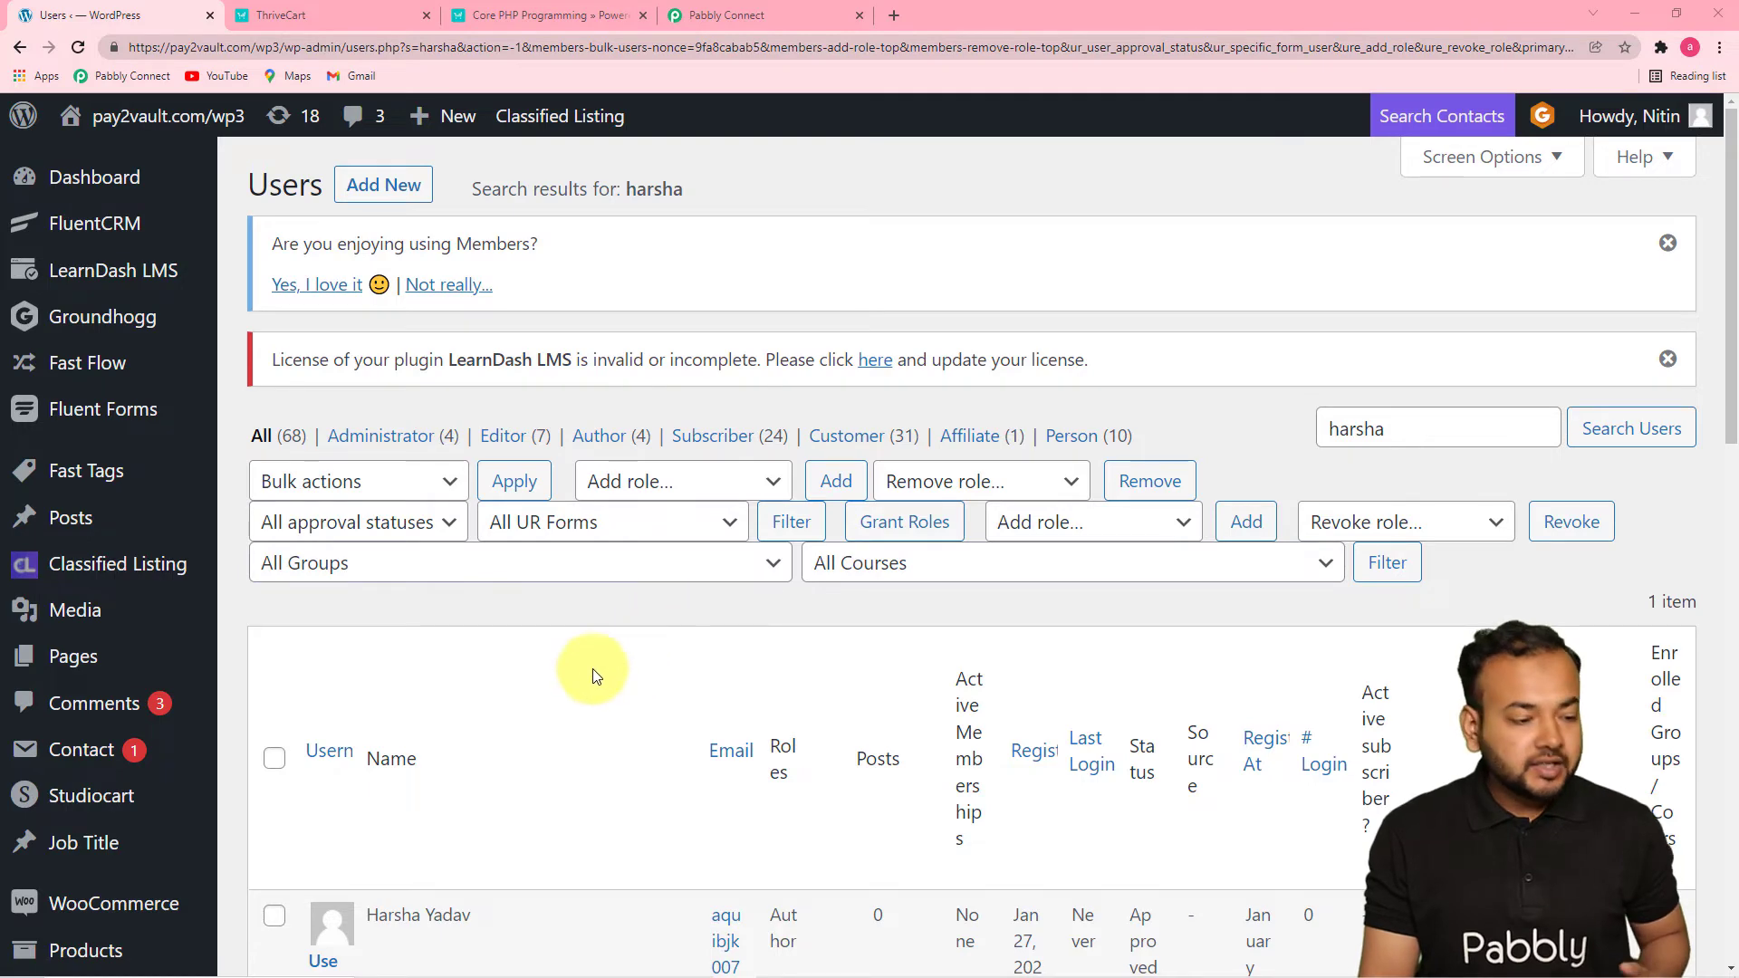
mouse_move(145, 466)
scroll(145, 465, down, 3)
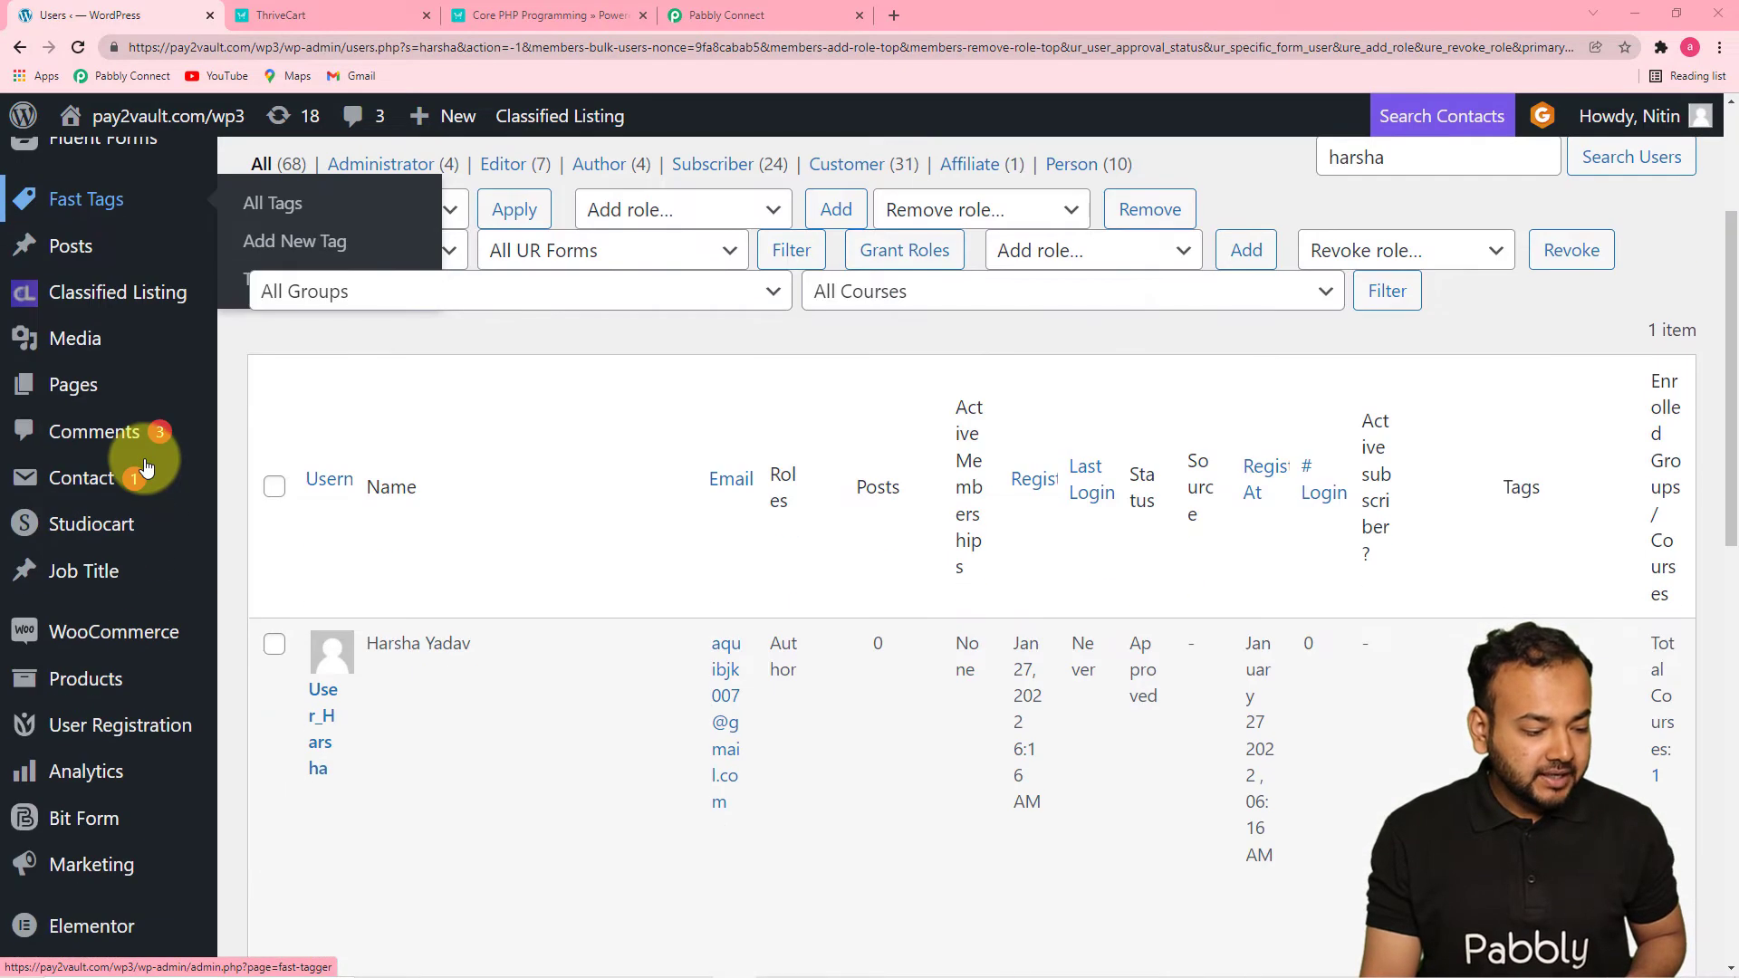
scroll(147, 467, up, 1)
scroll(147, 467, down, 1)
scroll(147, 466, up, 2)
scroll(146, 467, down, 2)
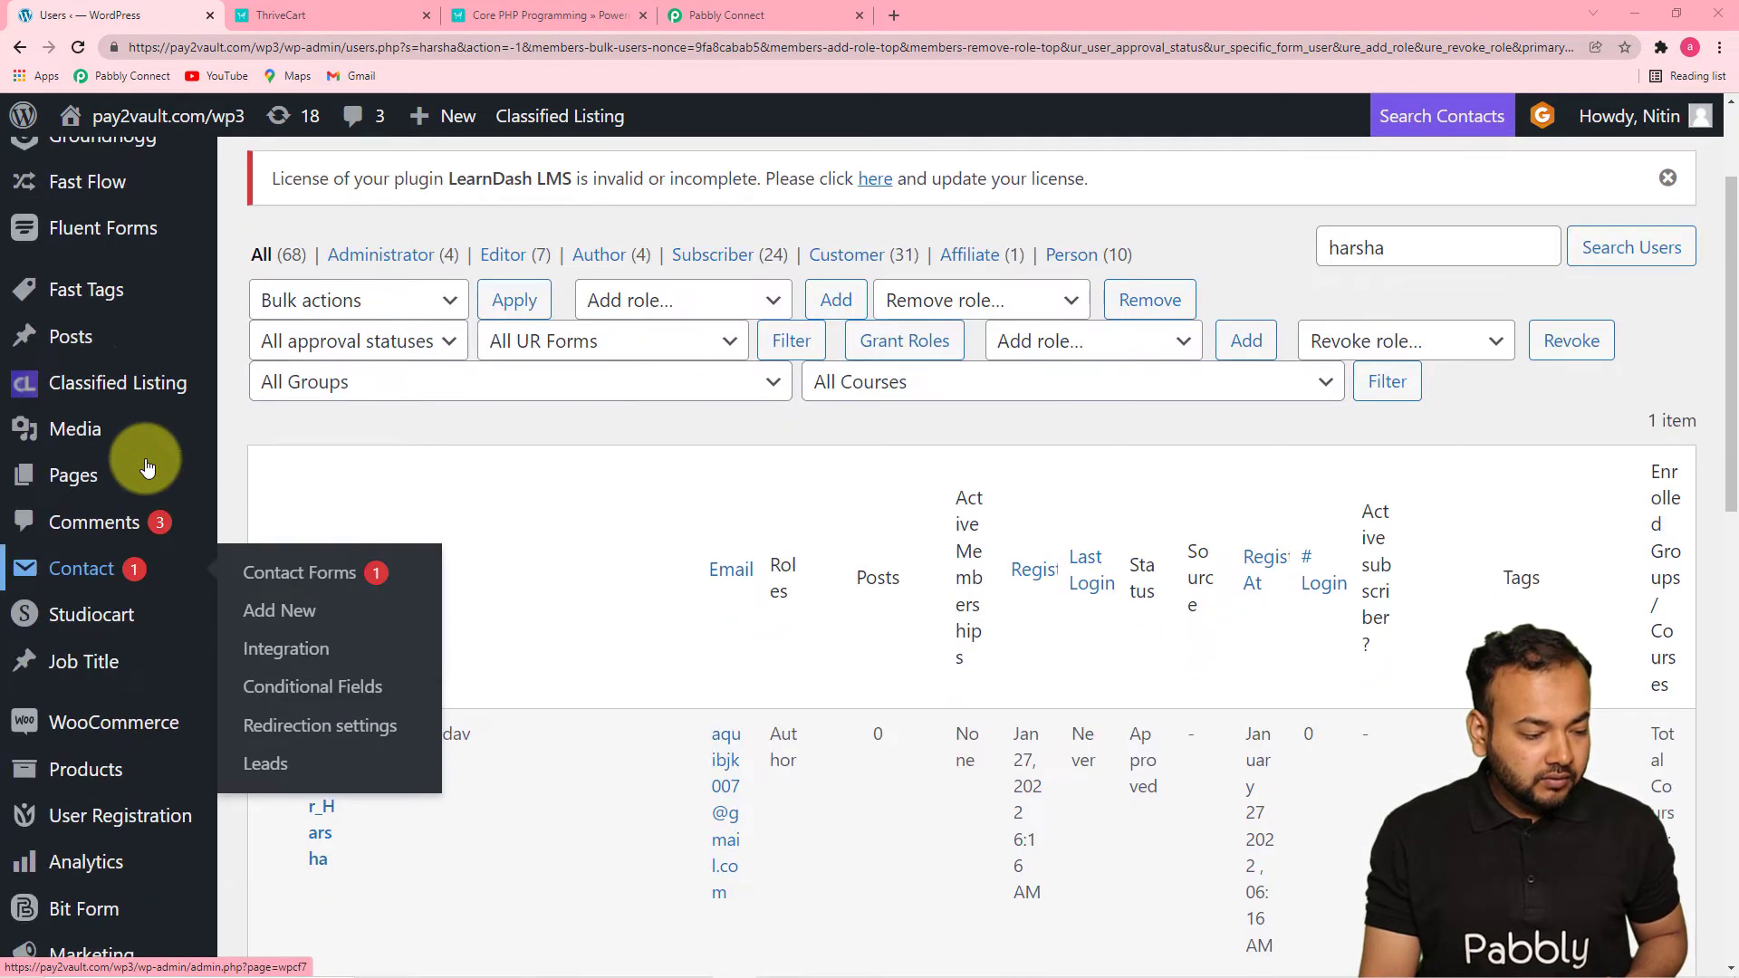
scroll(105, 600, down, 3)
scroll(91, 589, down, 2)
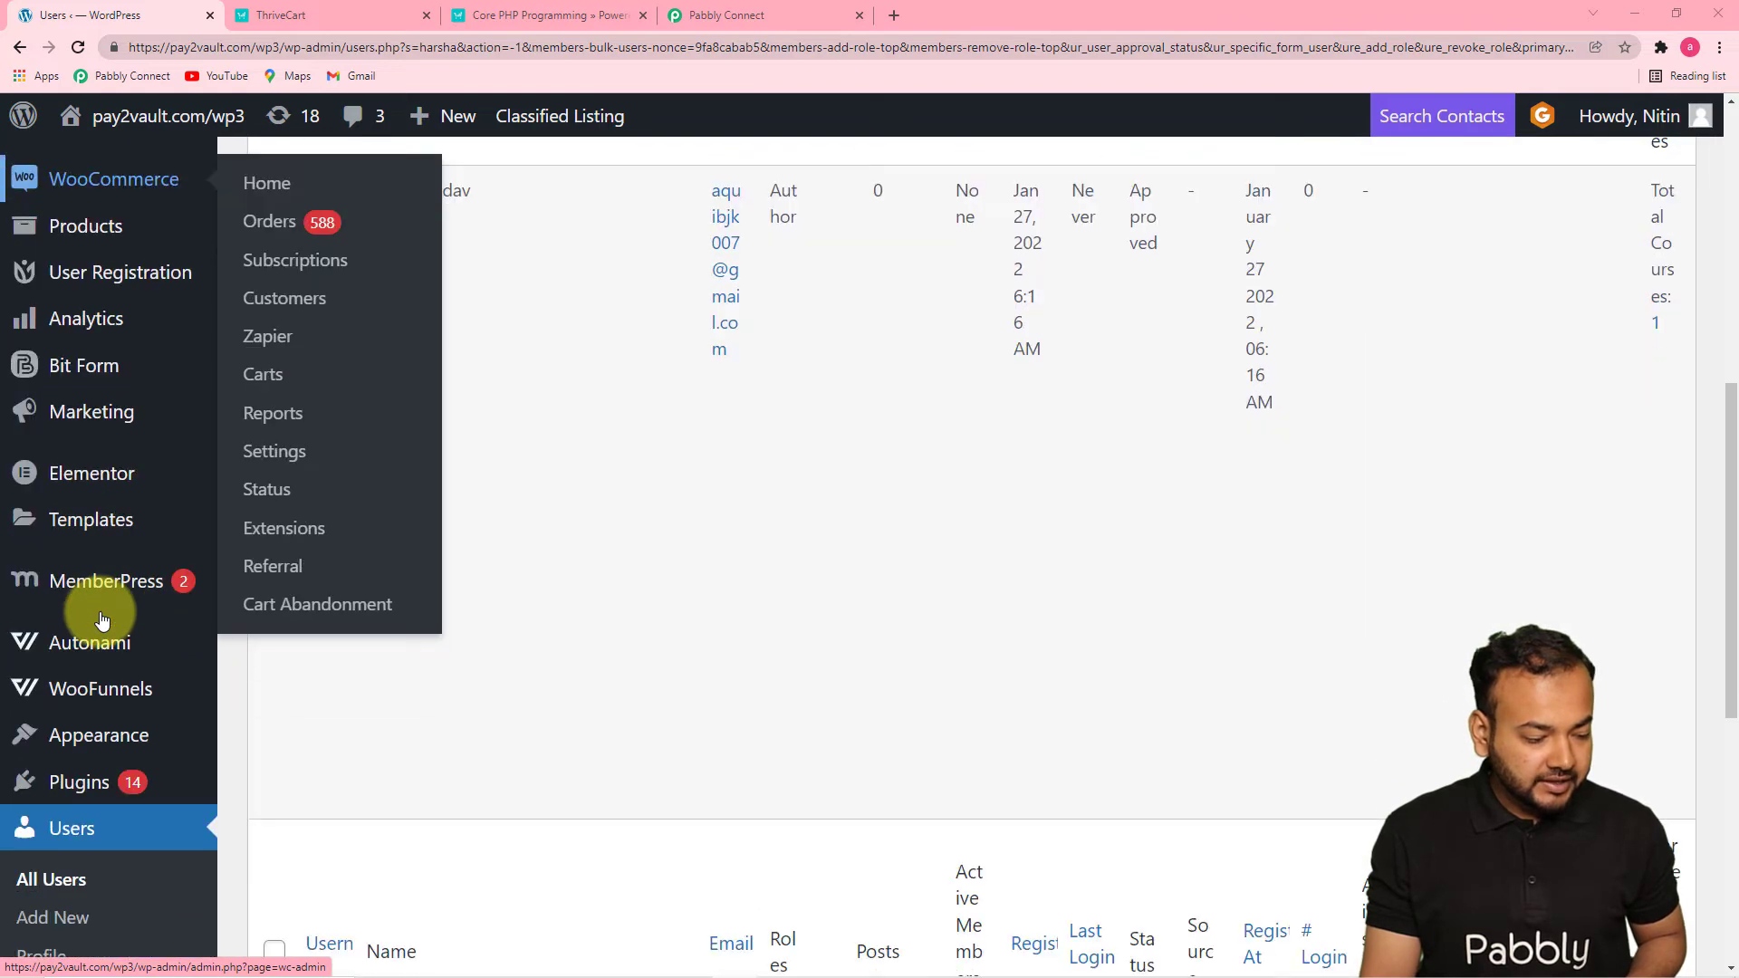
mouse_move(653, 710)
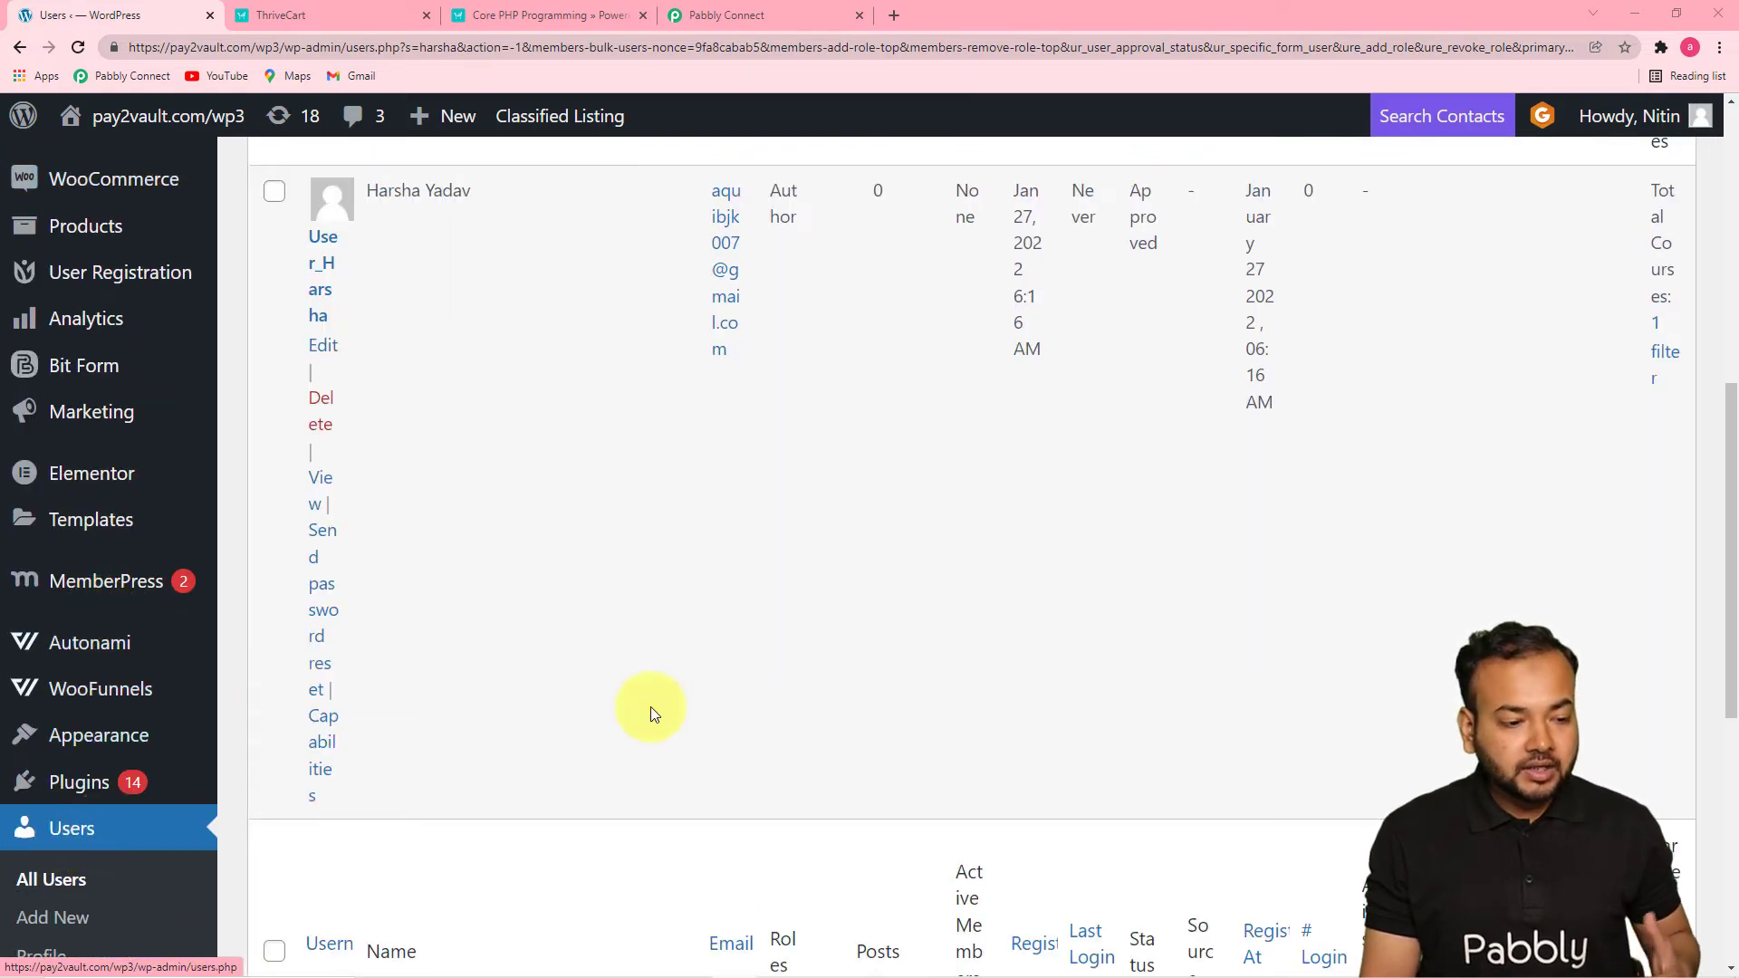
scroll(745, 687, up, 8)
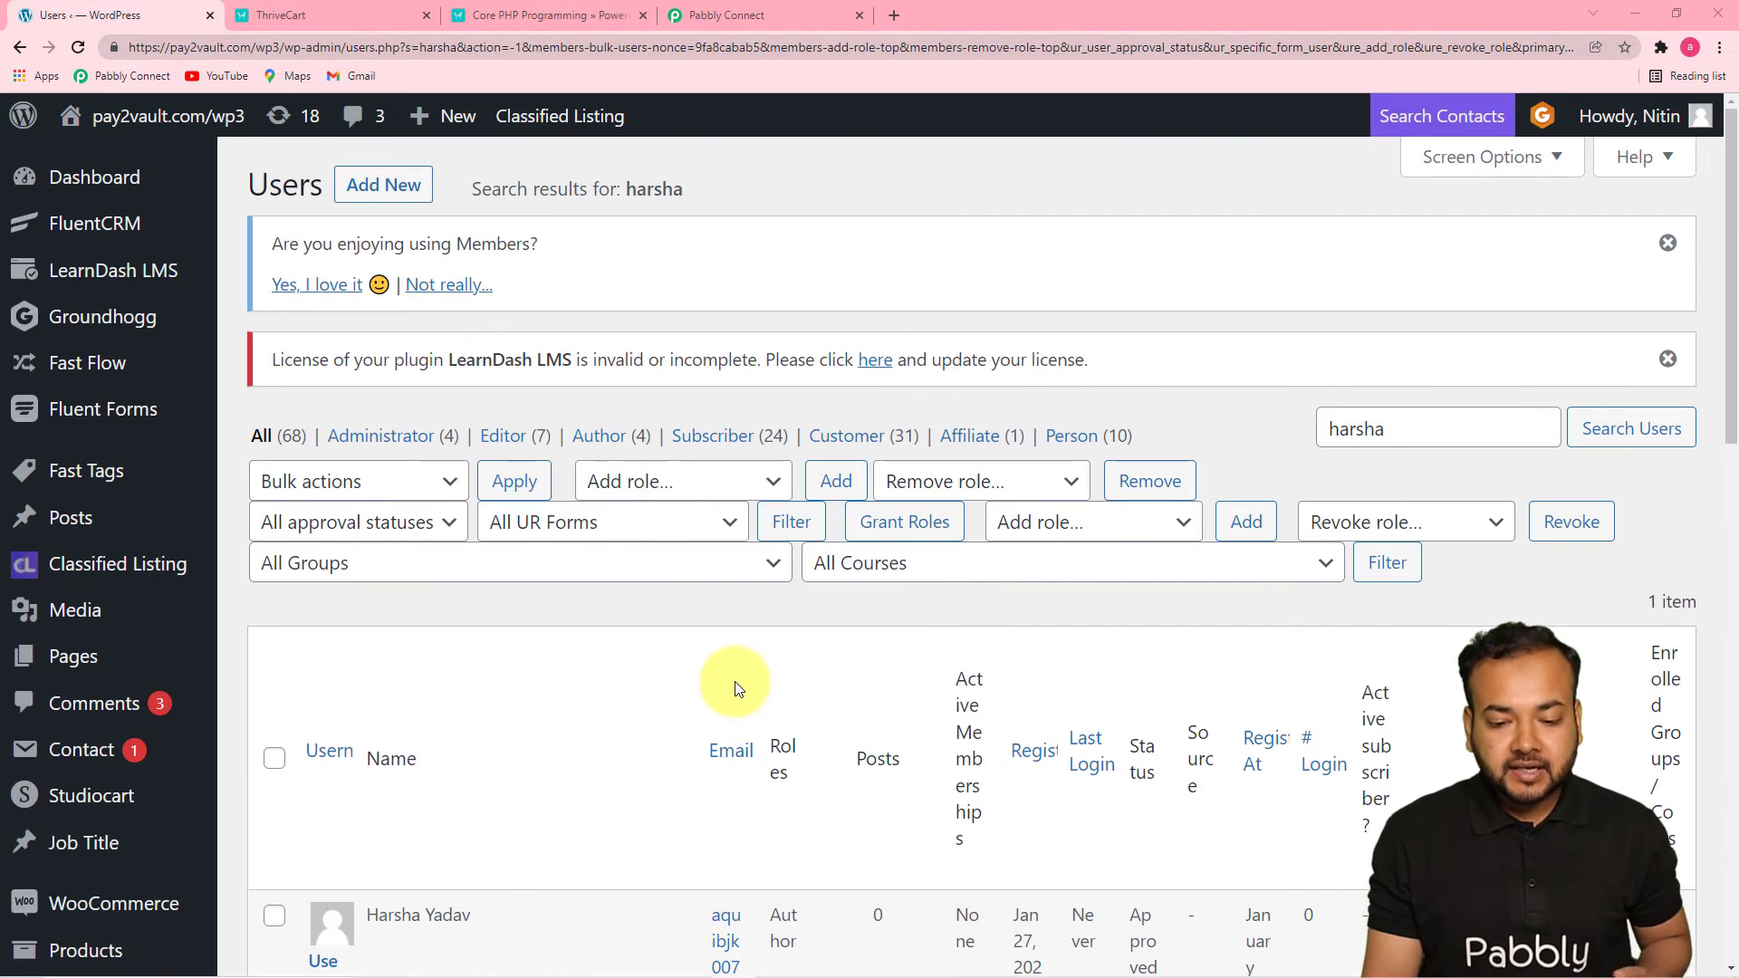
Search the WordPress users by the test customer's first name and examine the new user's email and role.
drag(1398, 428, 1263, 431)
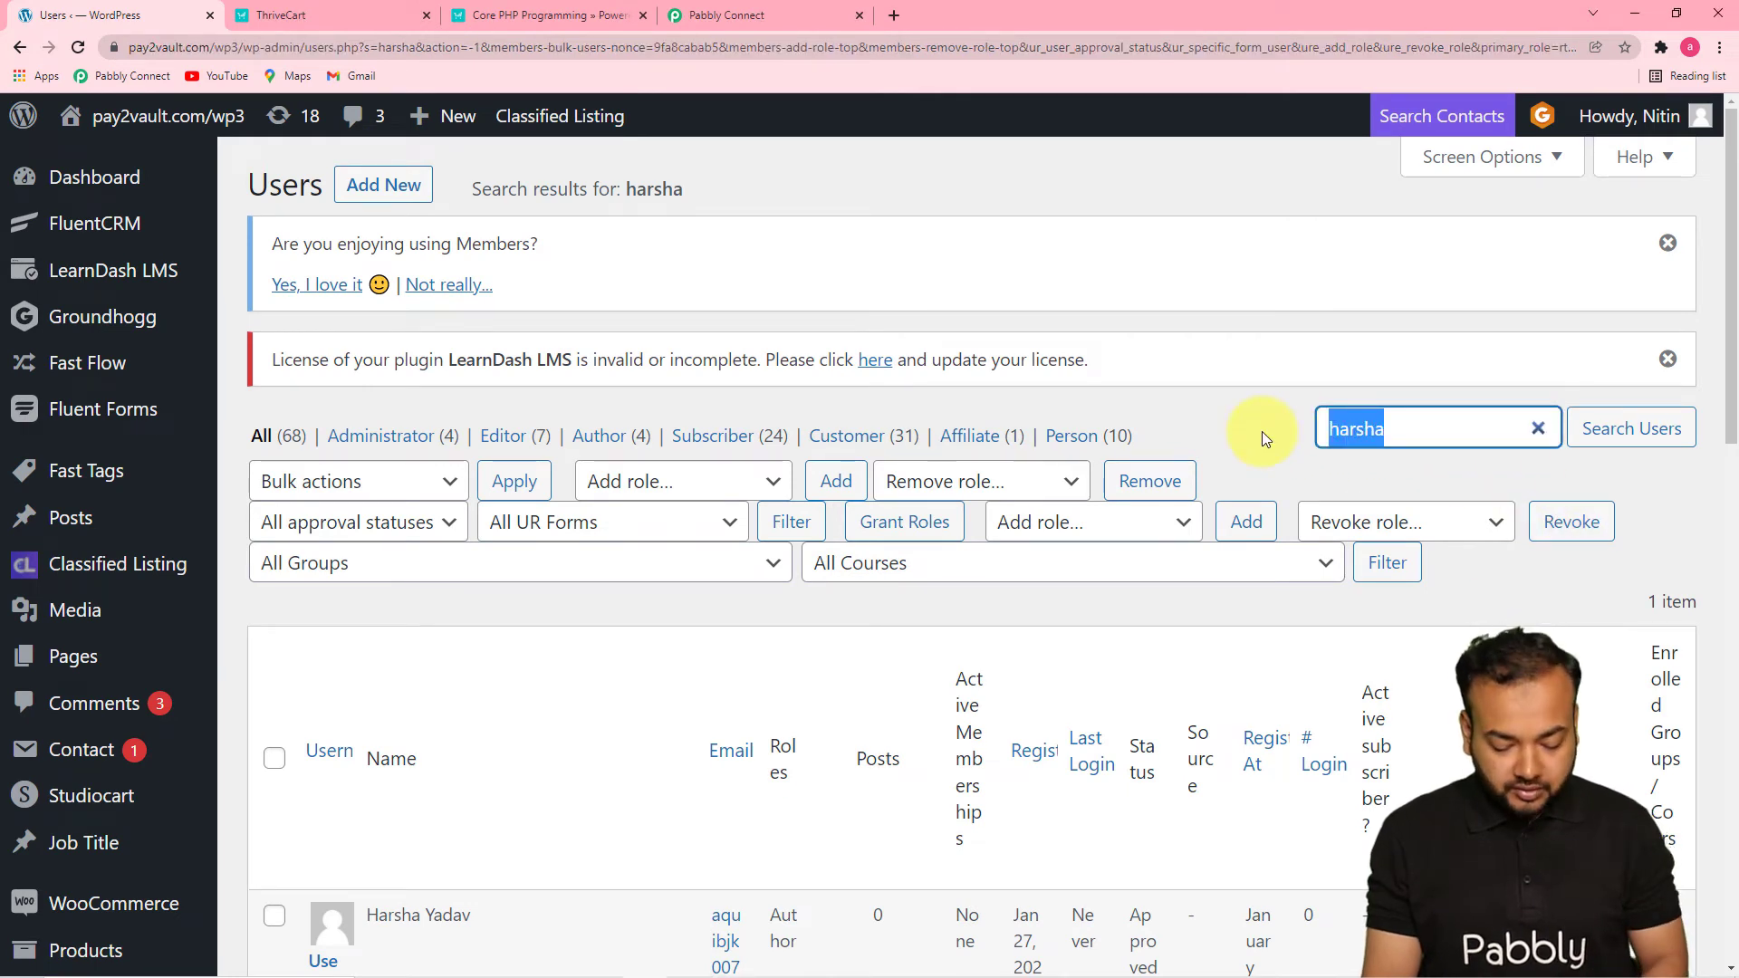
text(r)
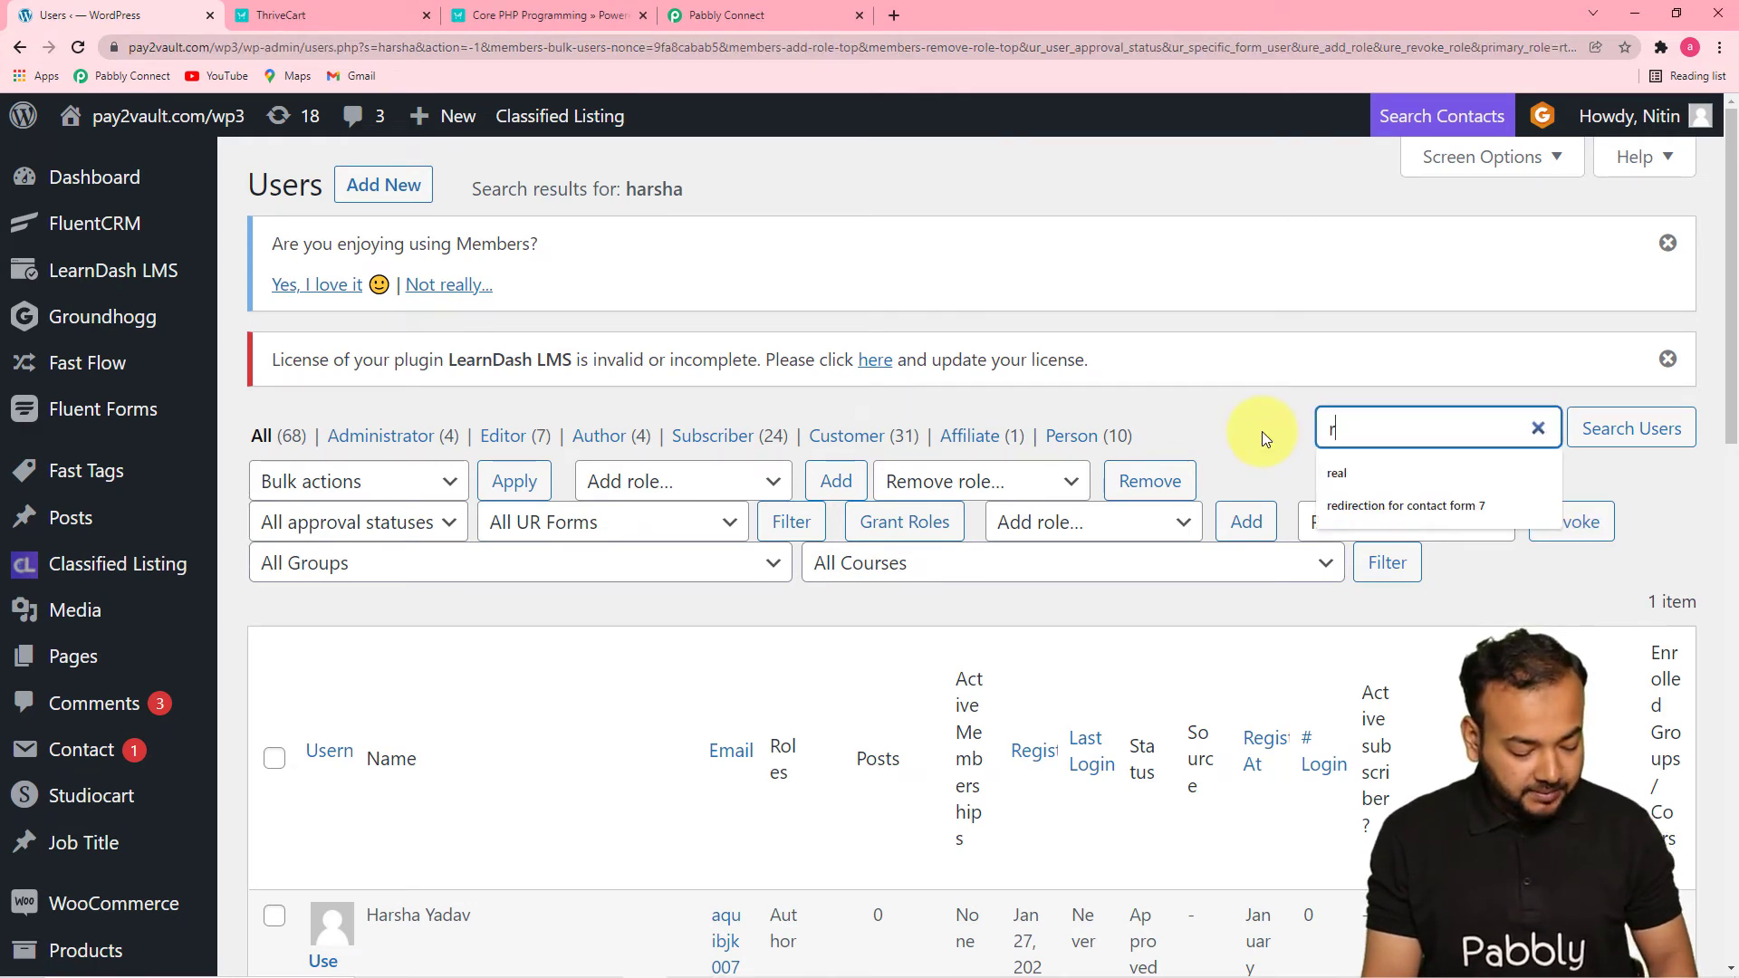
text(ashm)
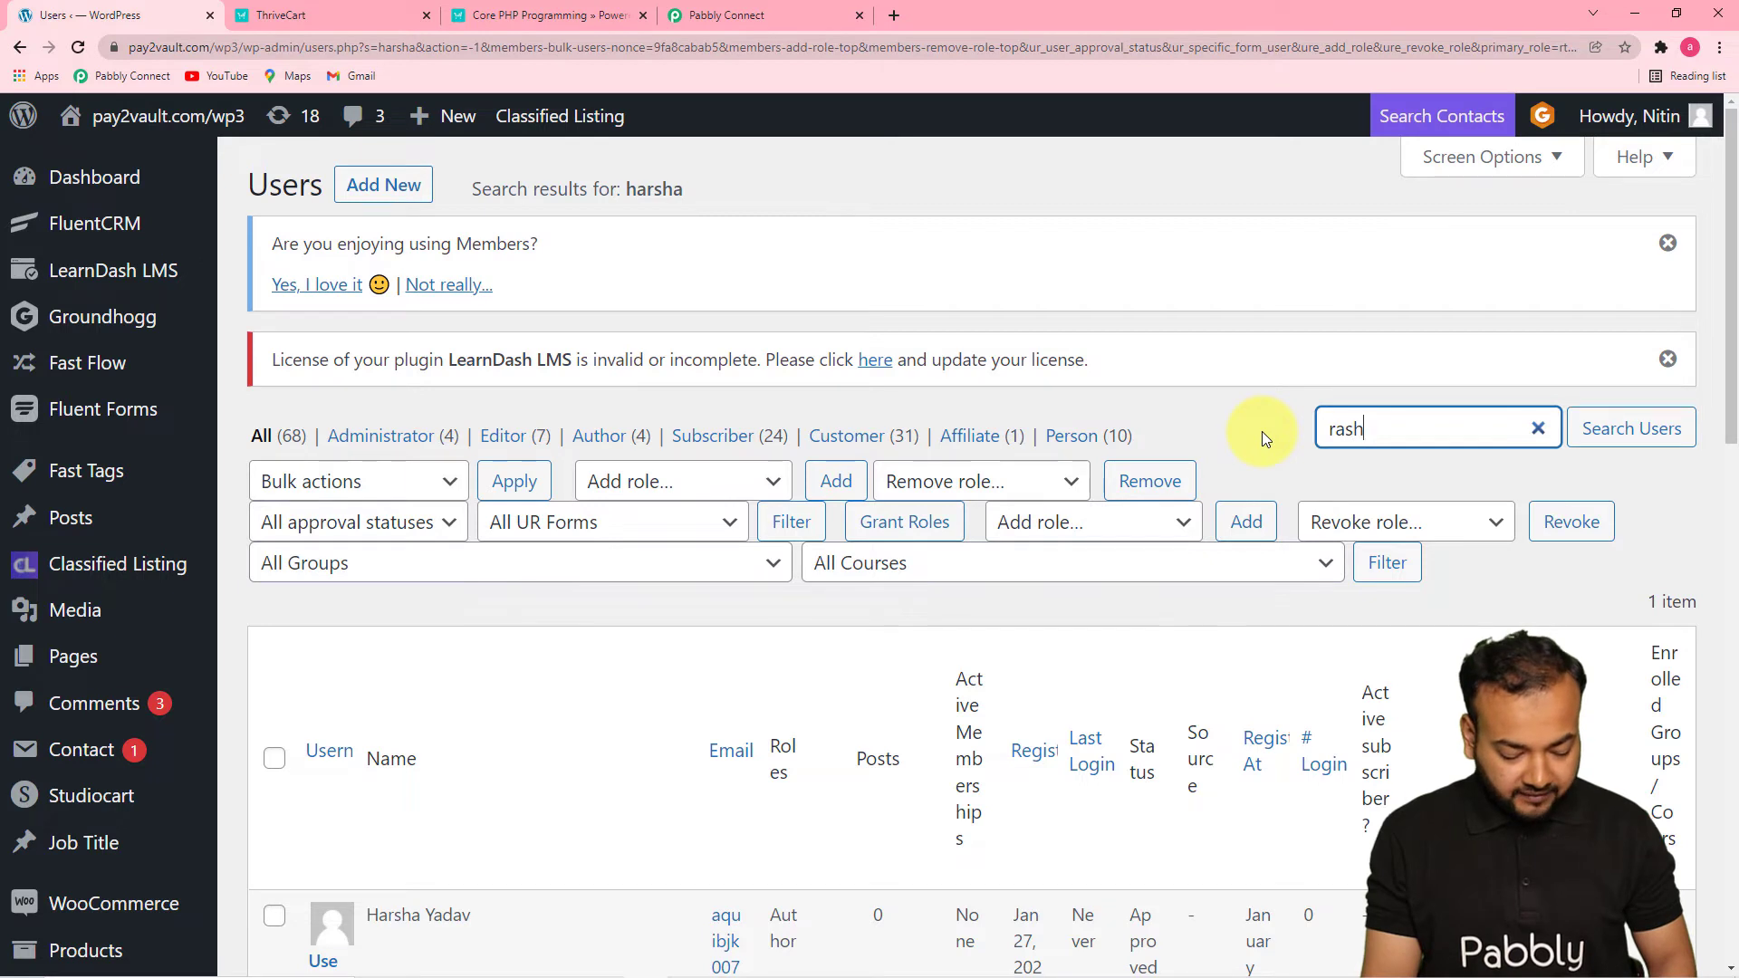
text(i)
click(1640, 438)
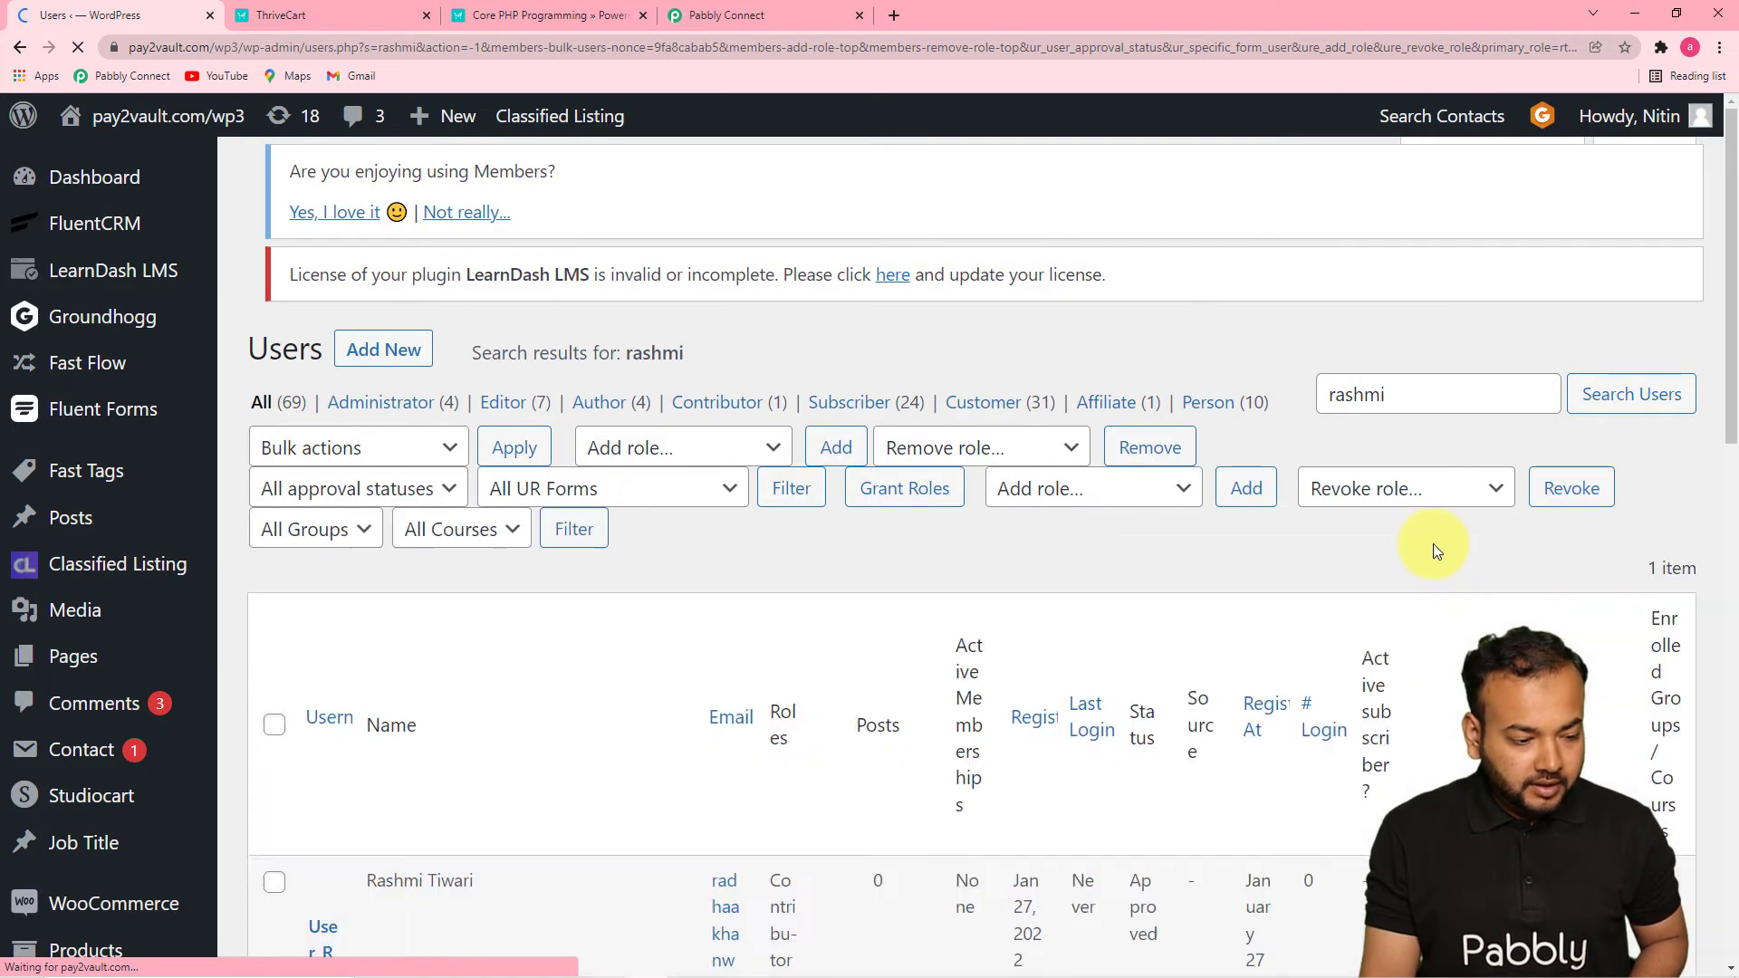
scroll(1102, 591, down, 8)
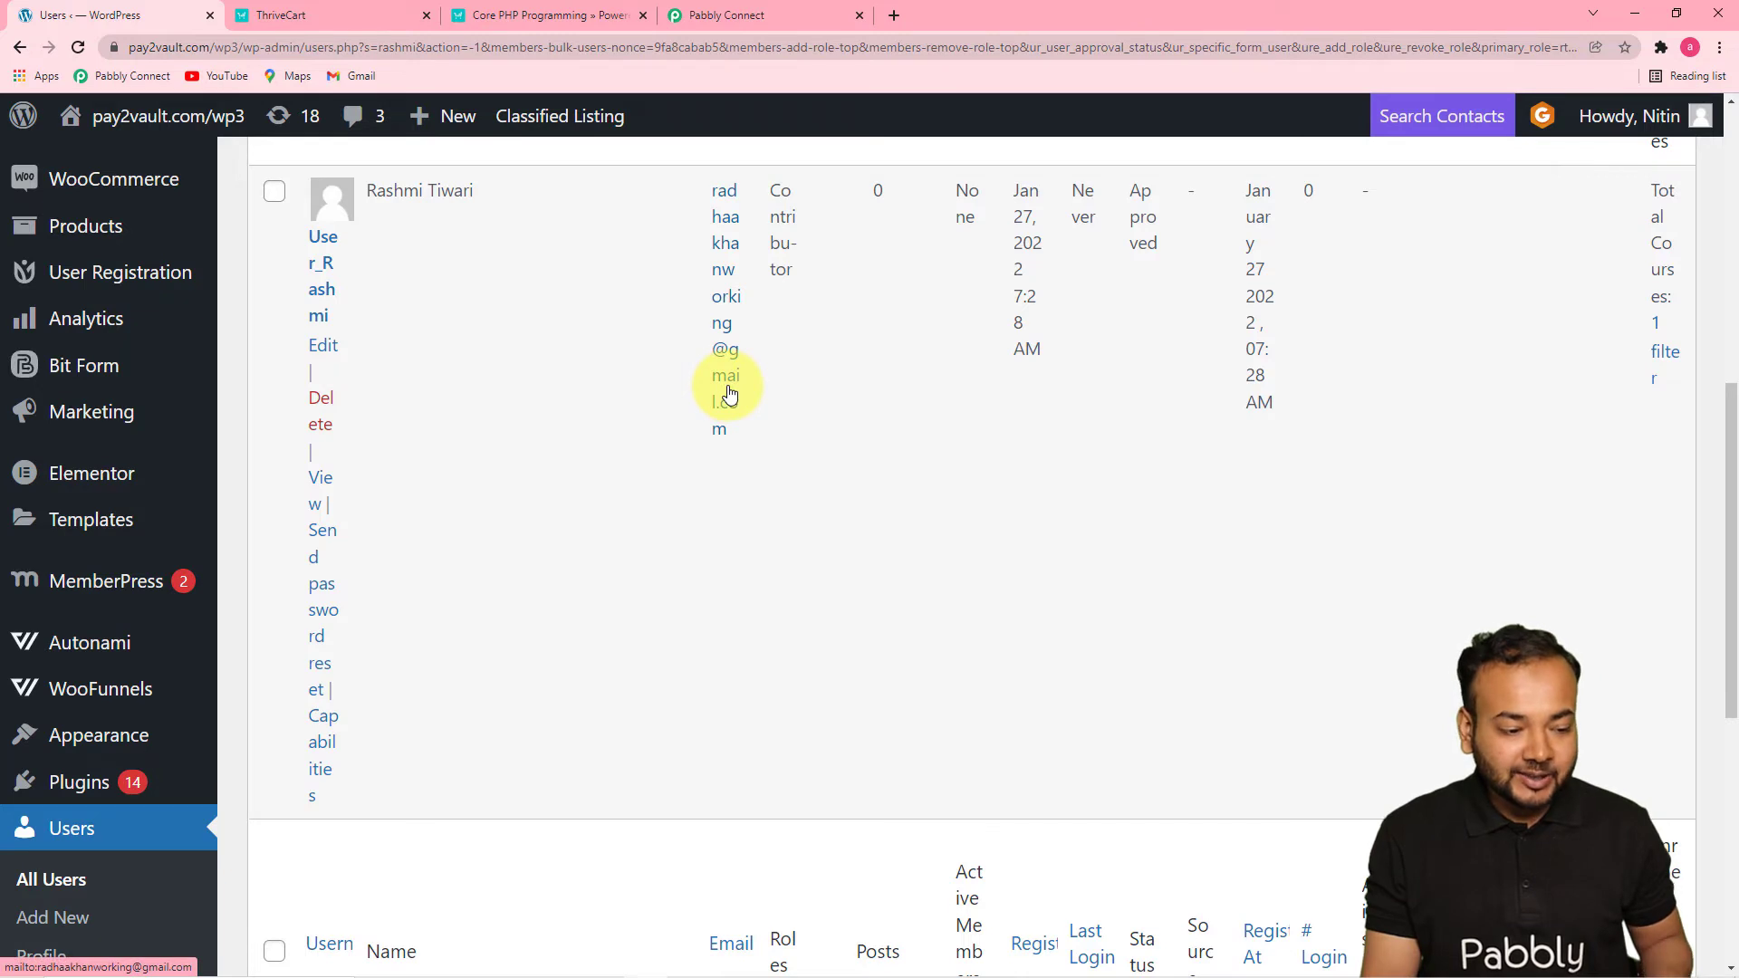
Switch back to Pabbly Connect and add a Gmail action step after the WordPress action.
click(756, 22)
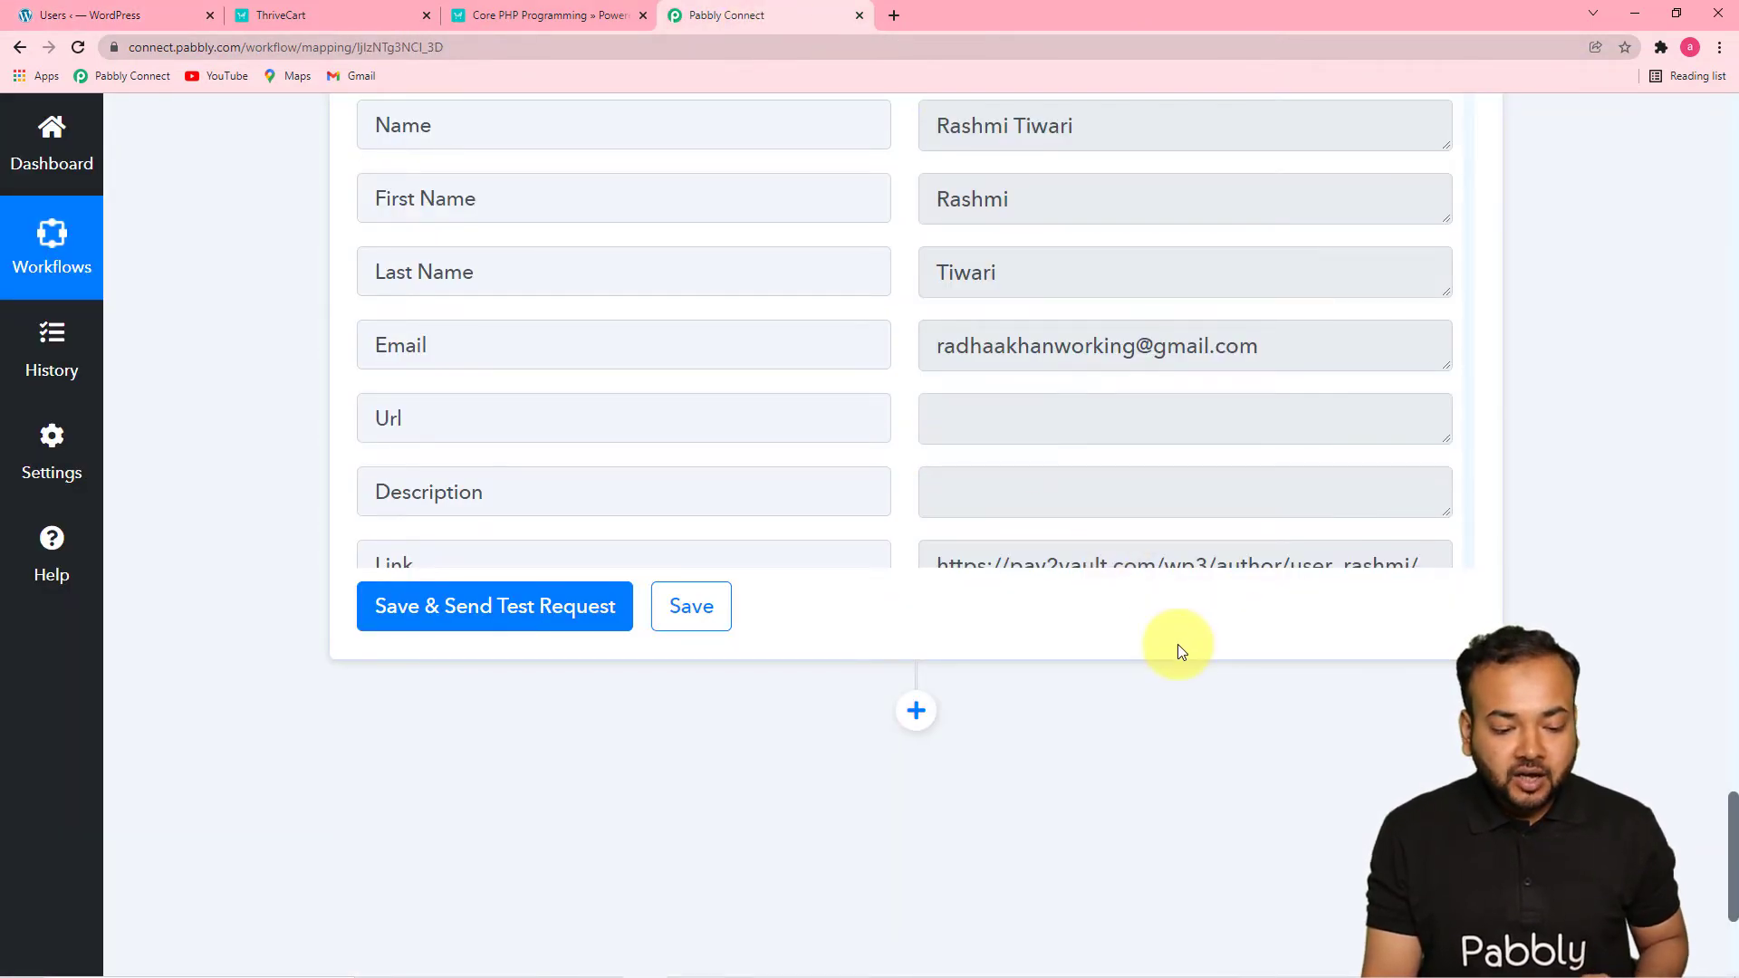
scroll(1177, 644, up, 2)
scroll(1177, 645, down, 1)
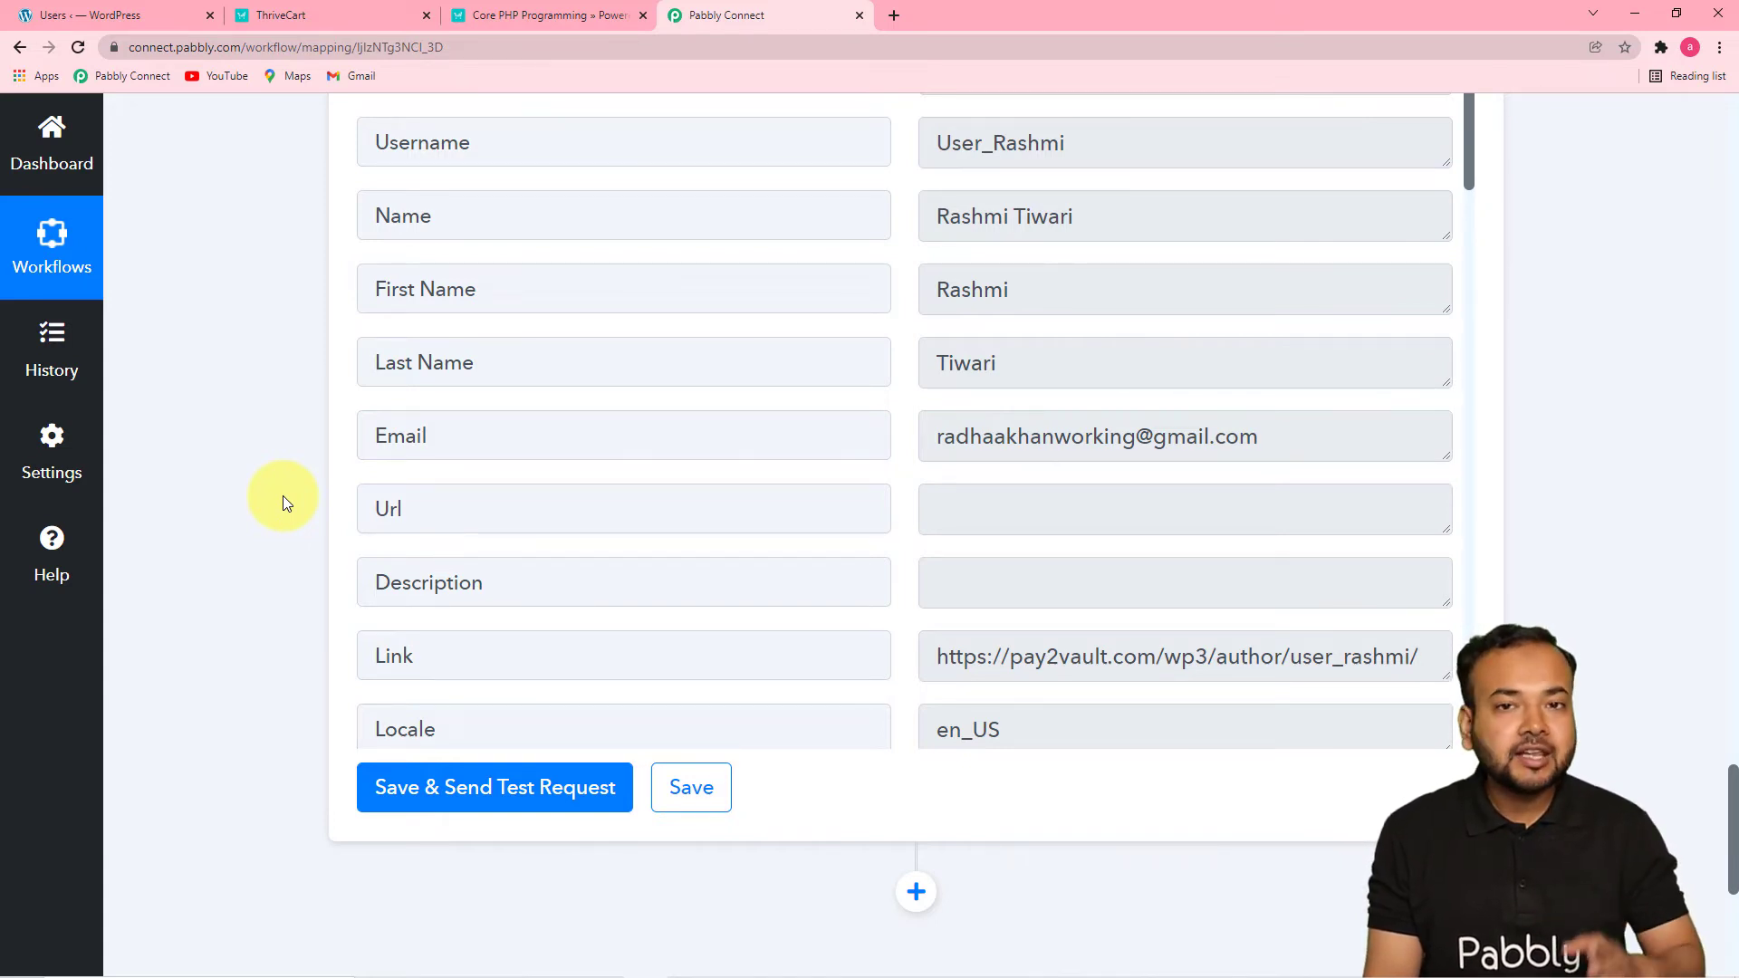
scroll(260, 487, down, 6)
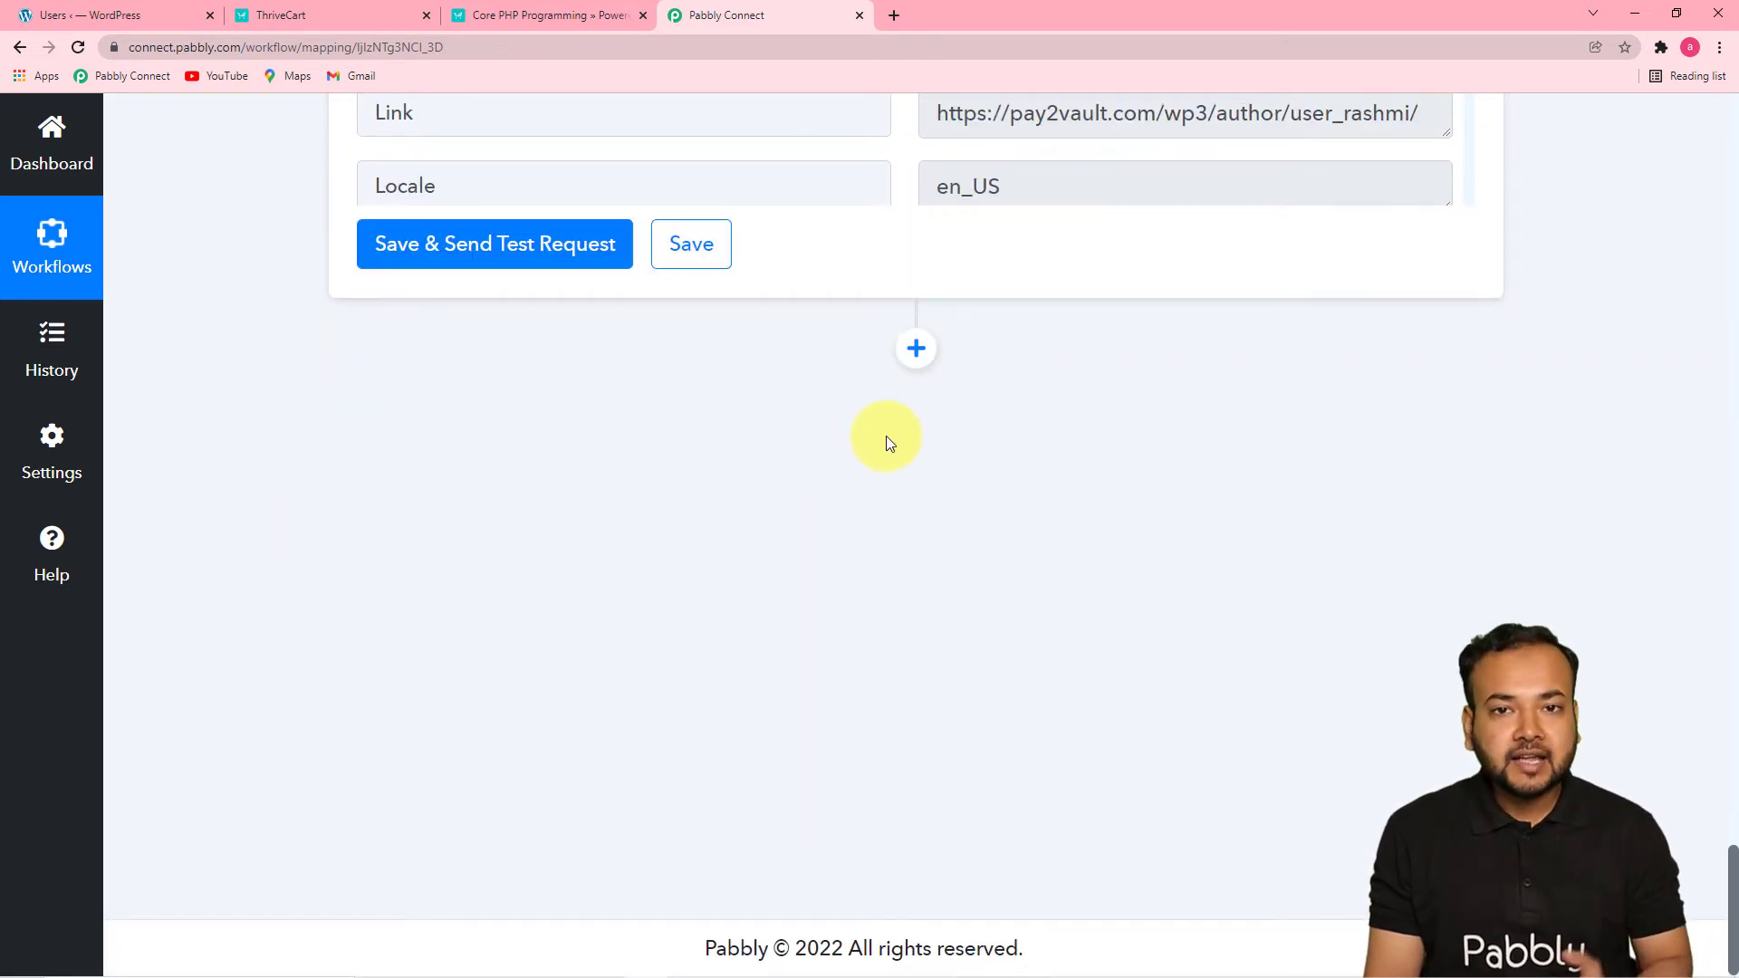
click(908, 355)
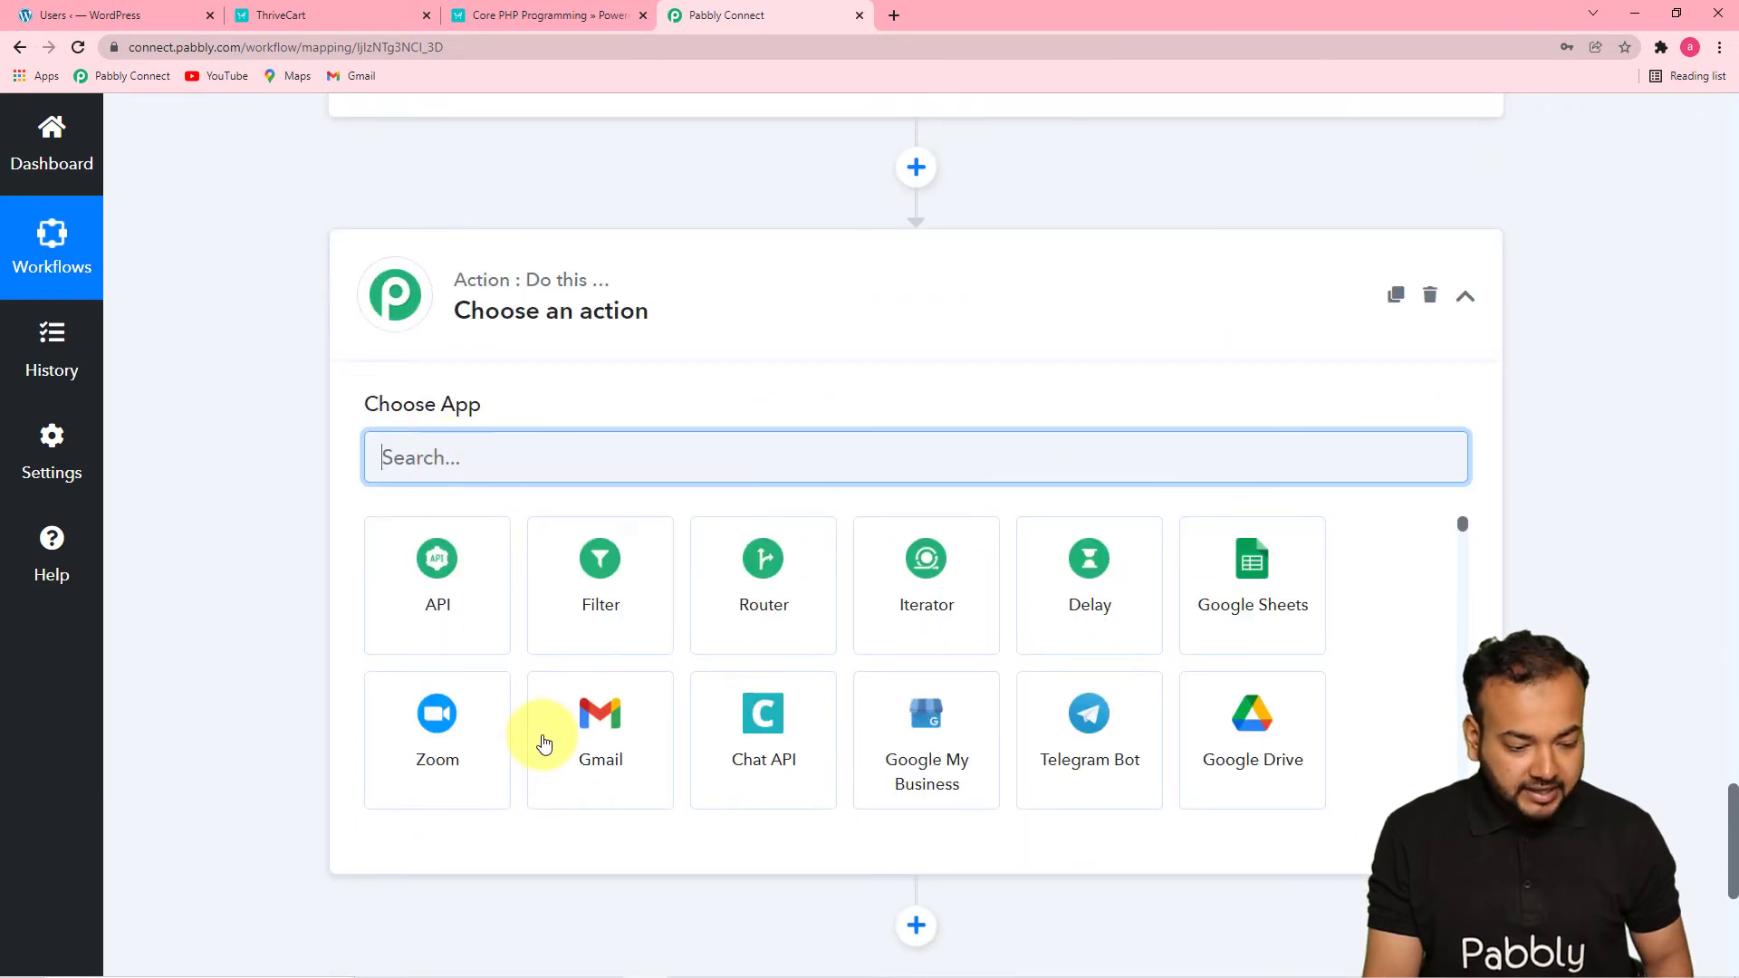
click(599, 722)
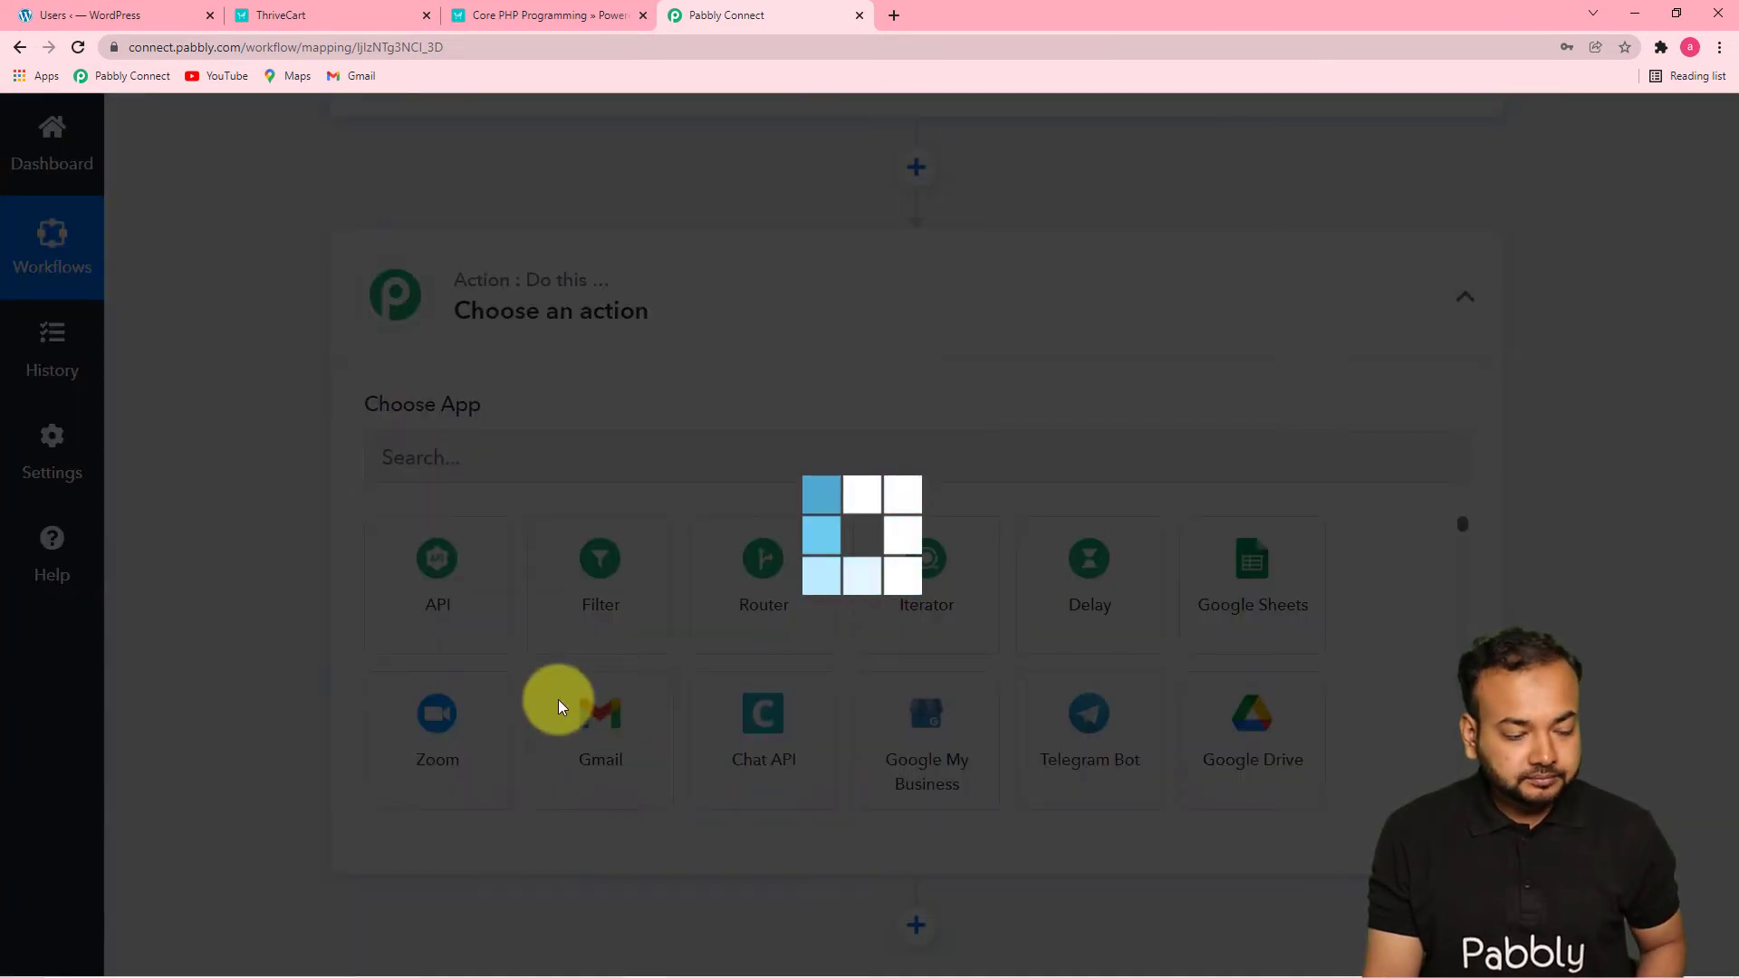
Set the Gmail action event to Send Email and open its account connection settings.
scroll(509, 572, down, 1)
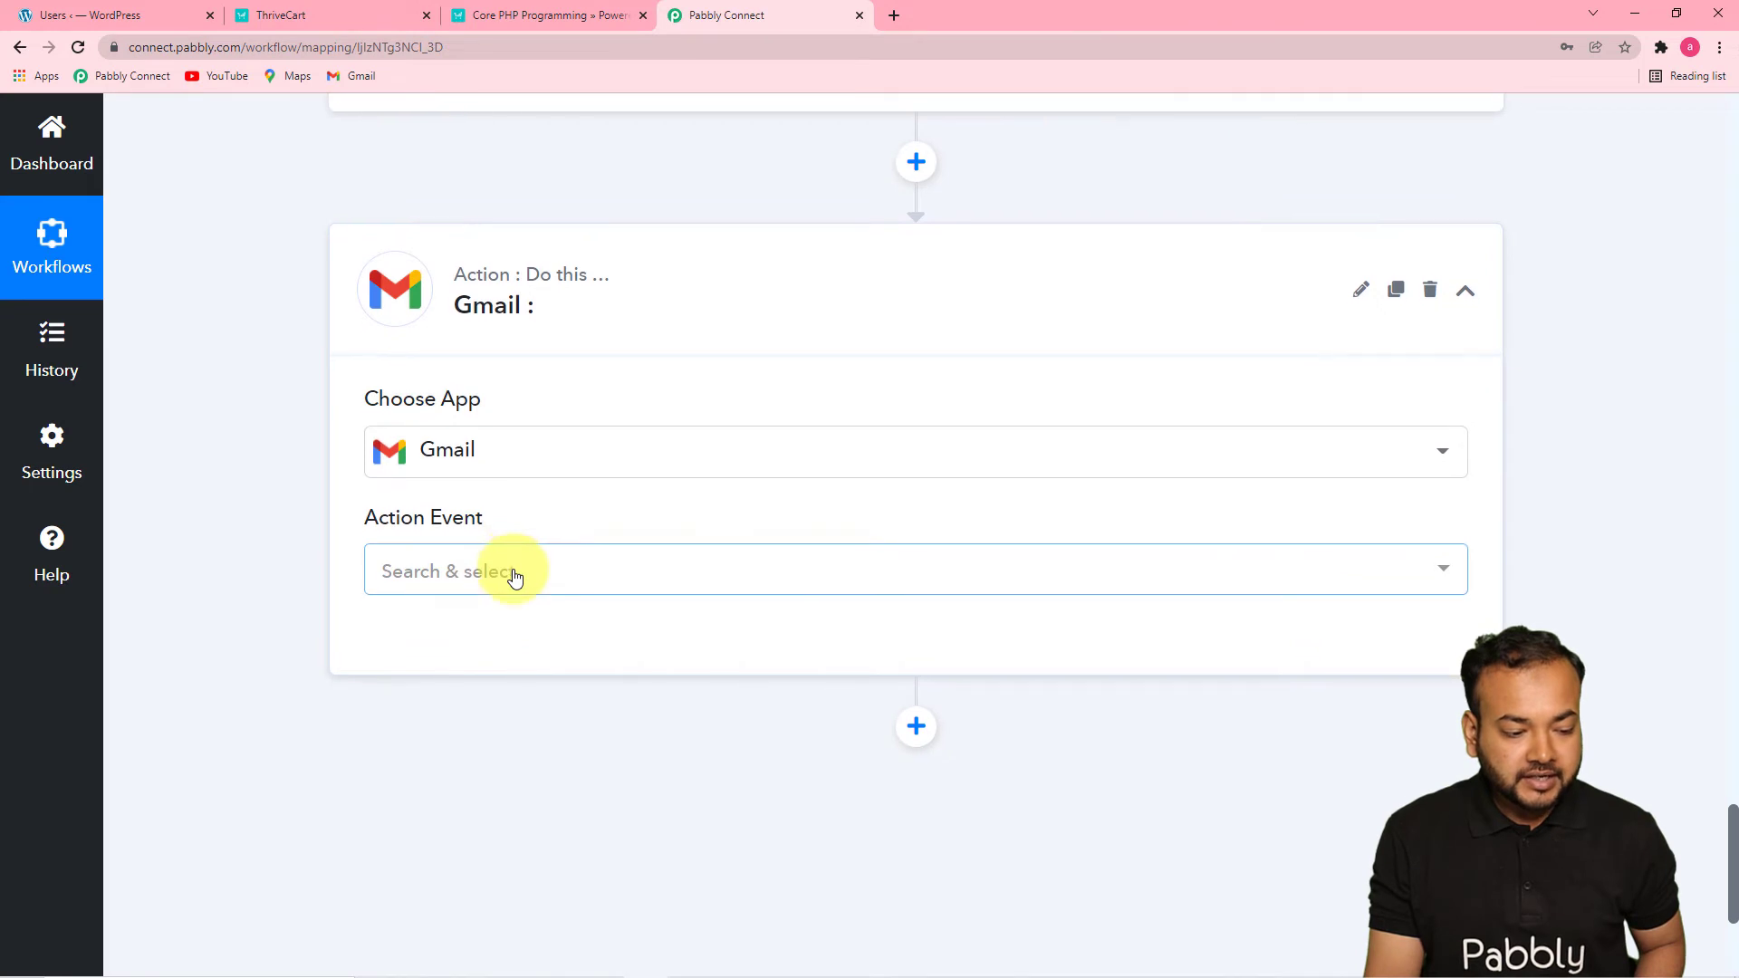
click(523, 487)
click(436, 625)
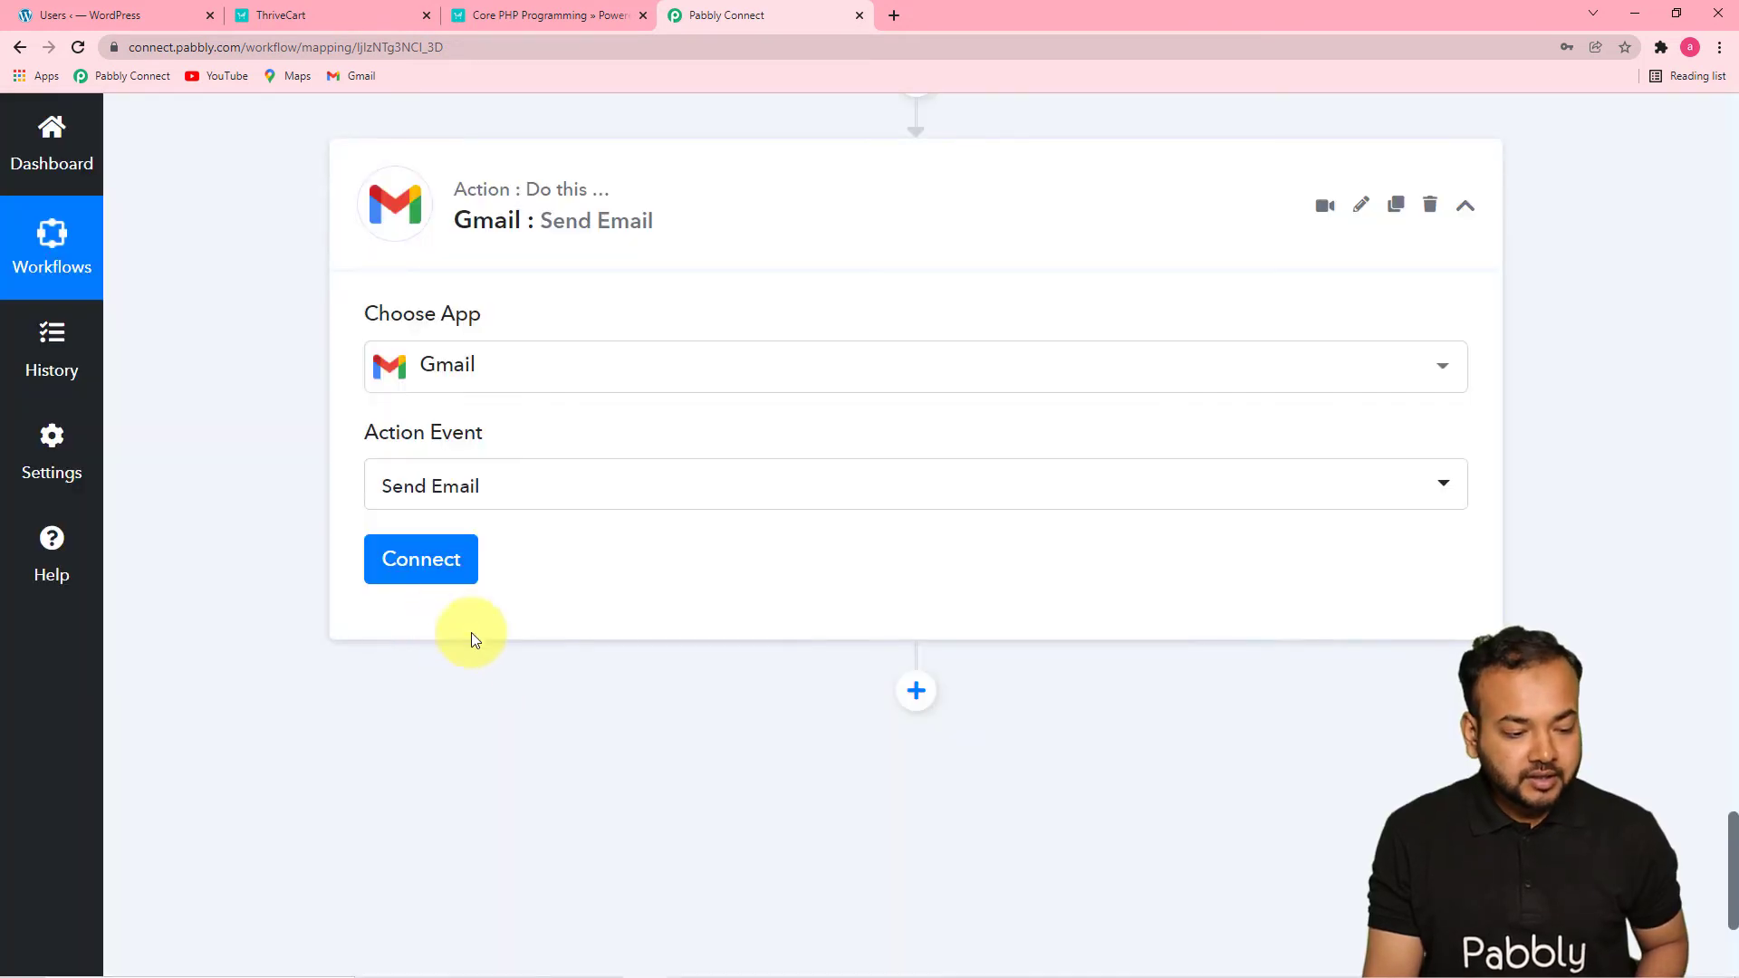
click(419, 573)
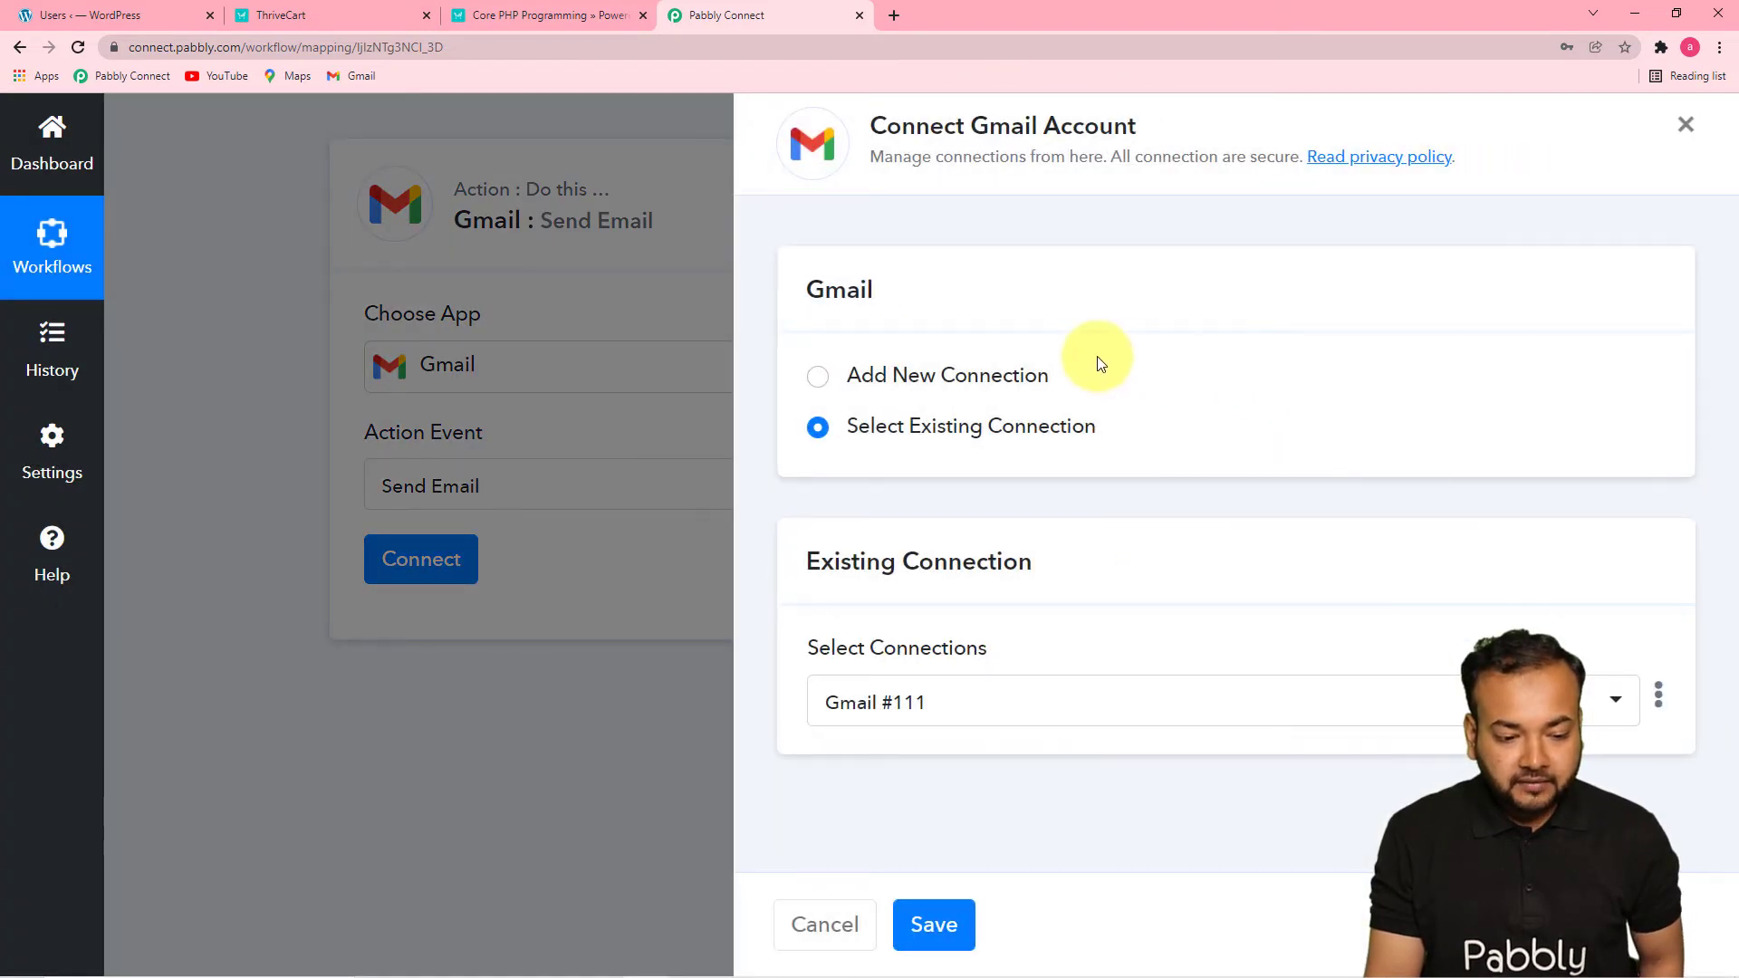
Add a new Gmail connection and authorize Pabbly Connect to access the chosen Google account.
click(820, 381)
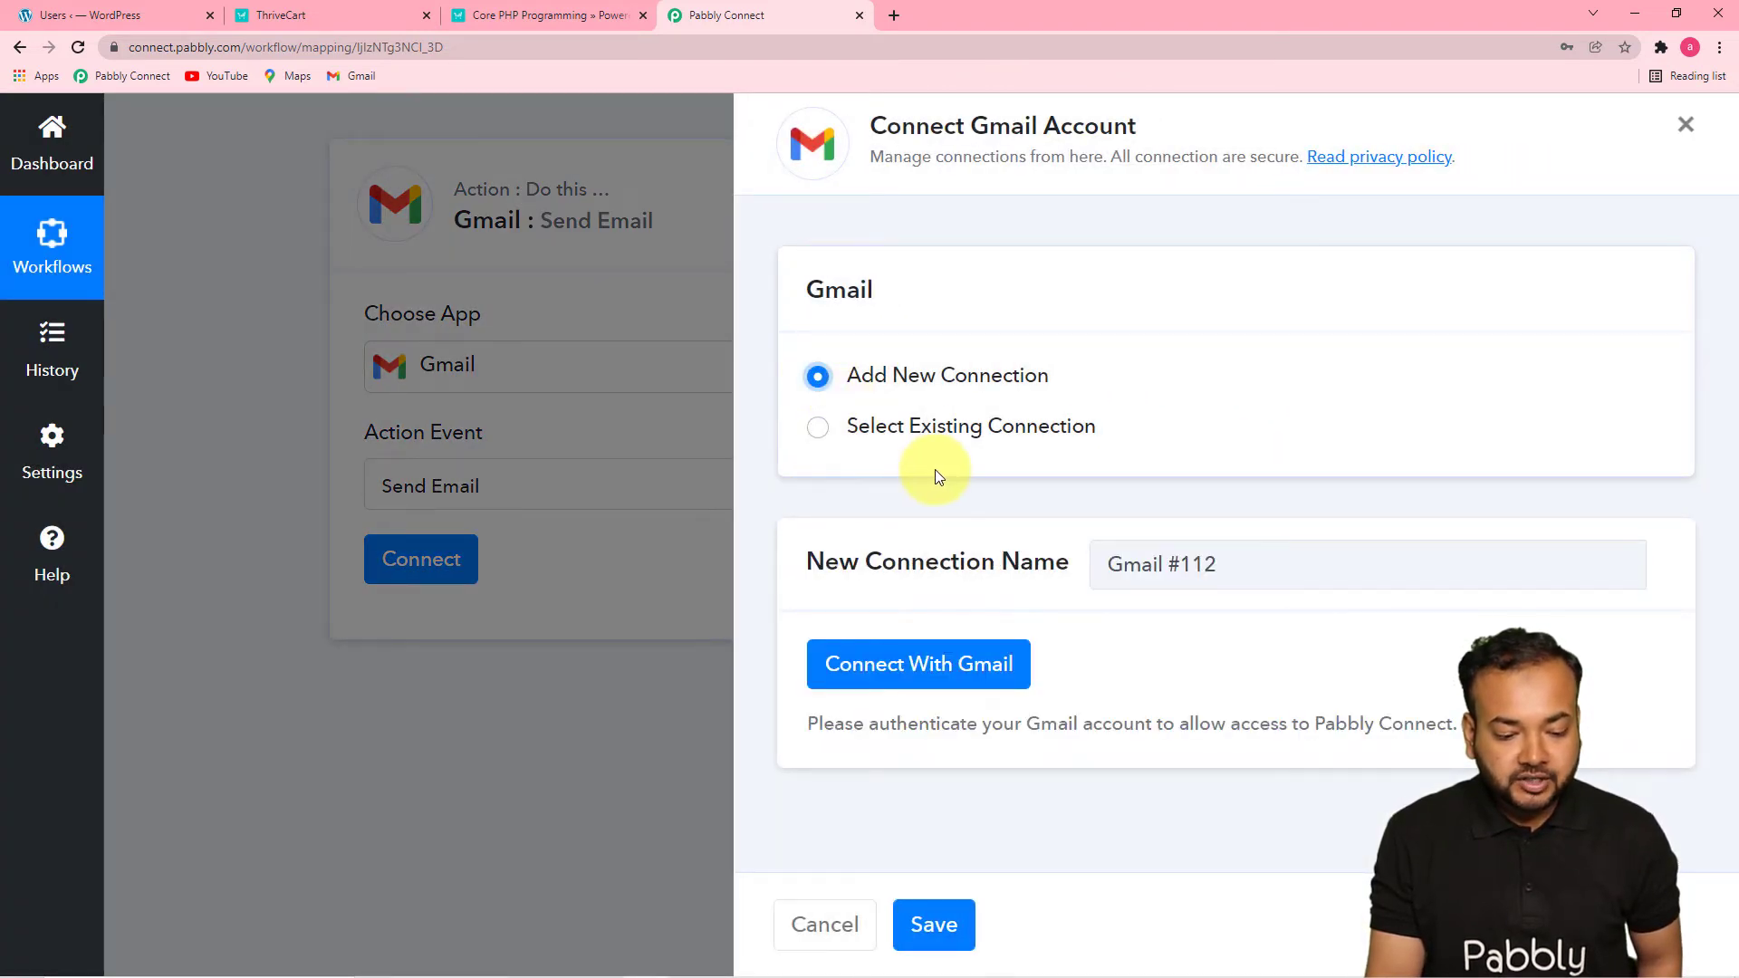
click(878, 684)
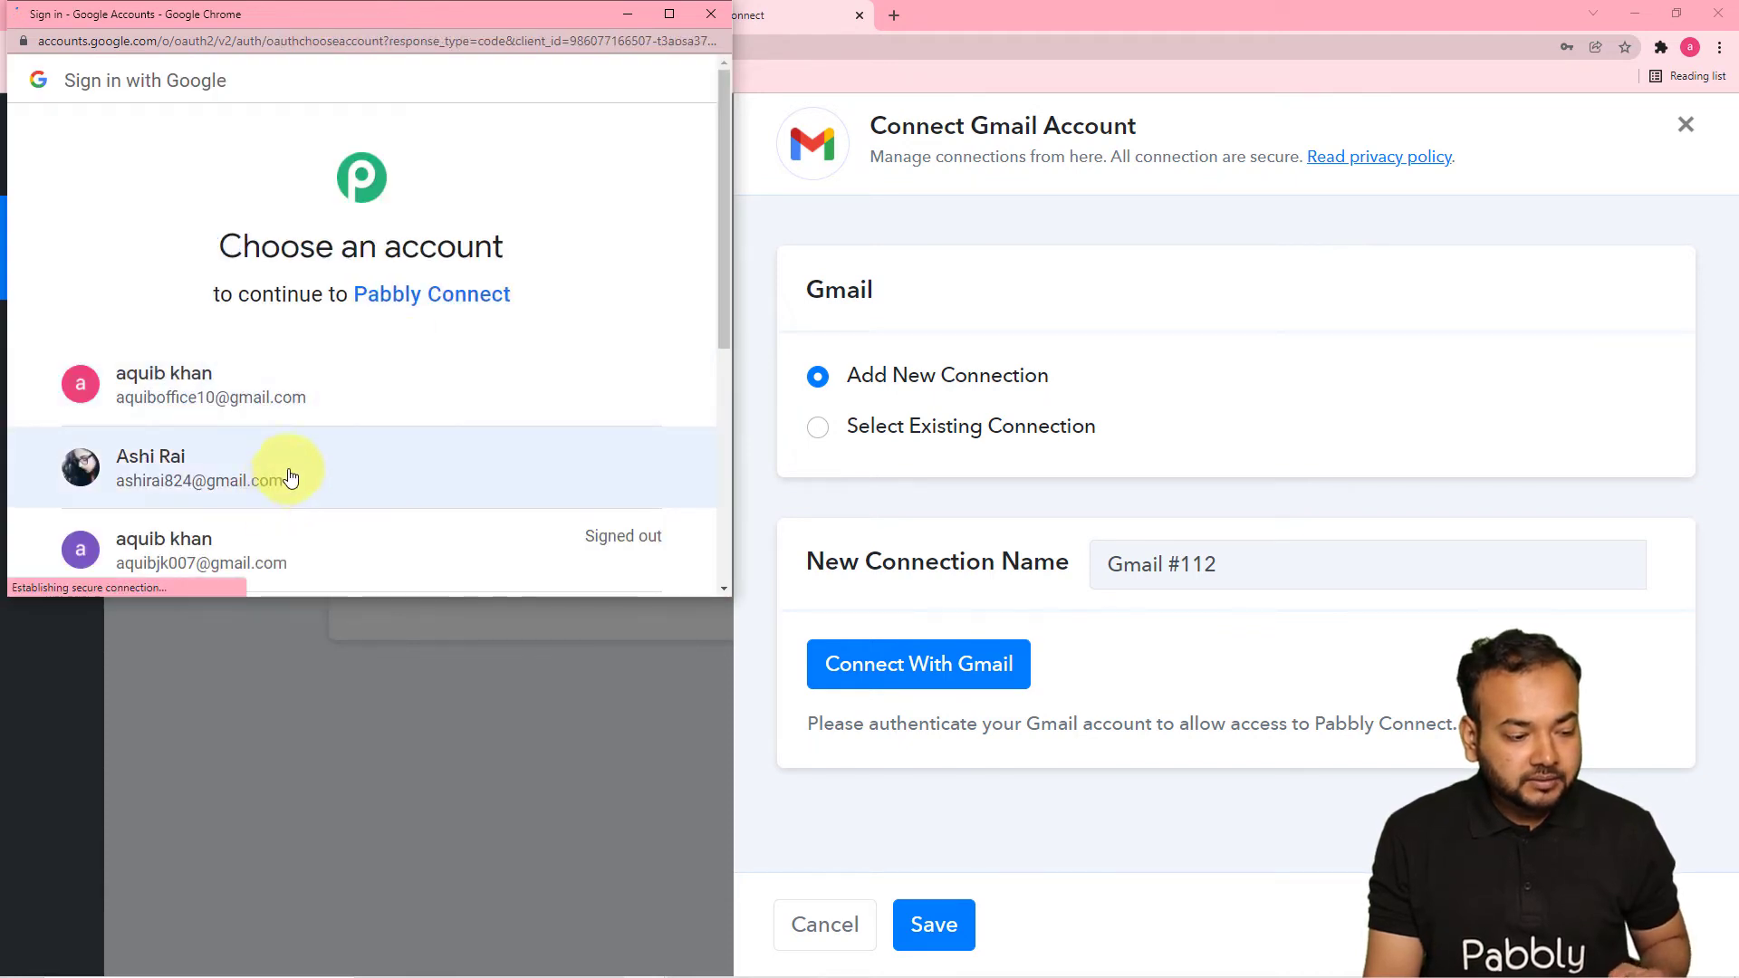
click(290, 473)
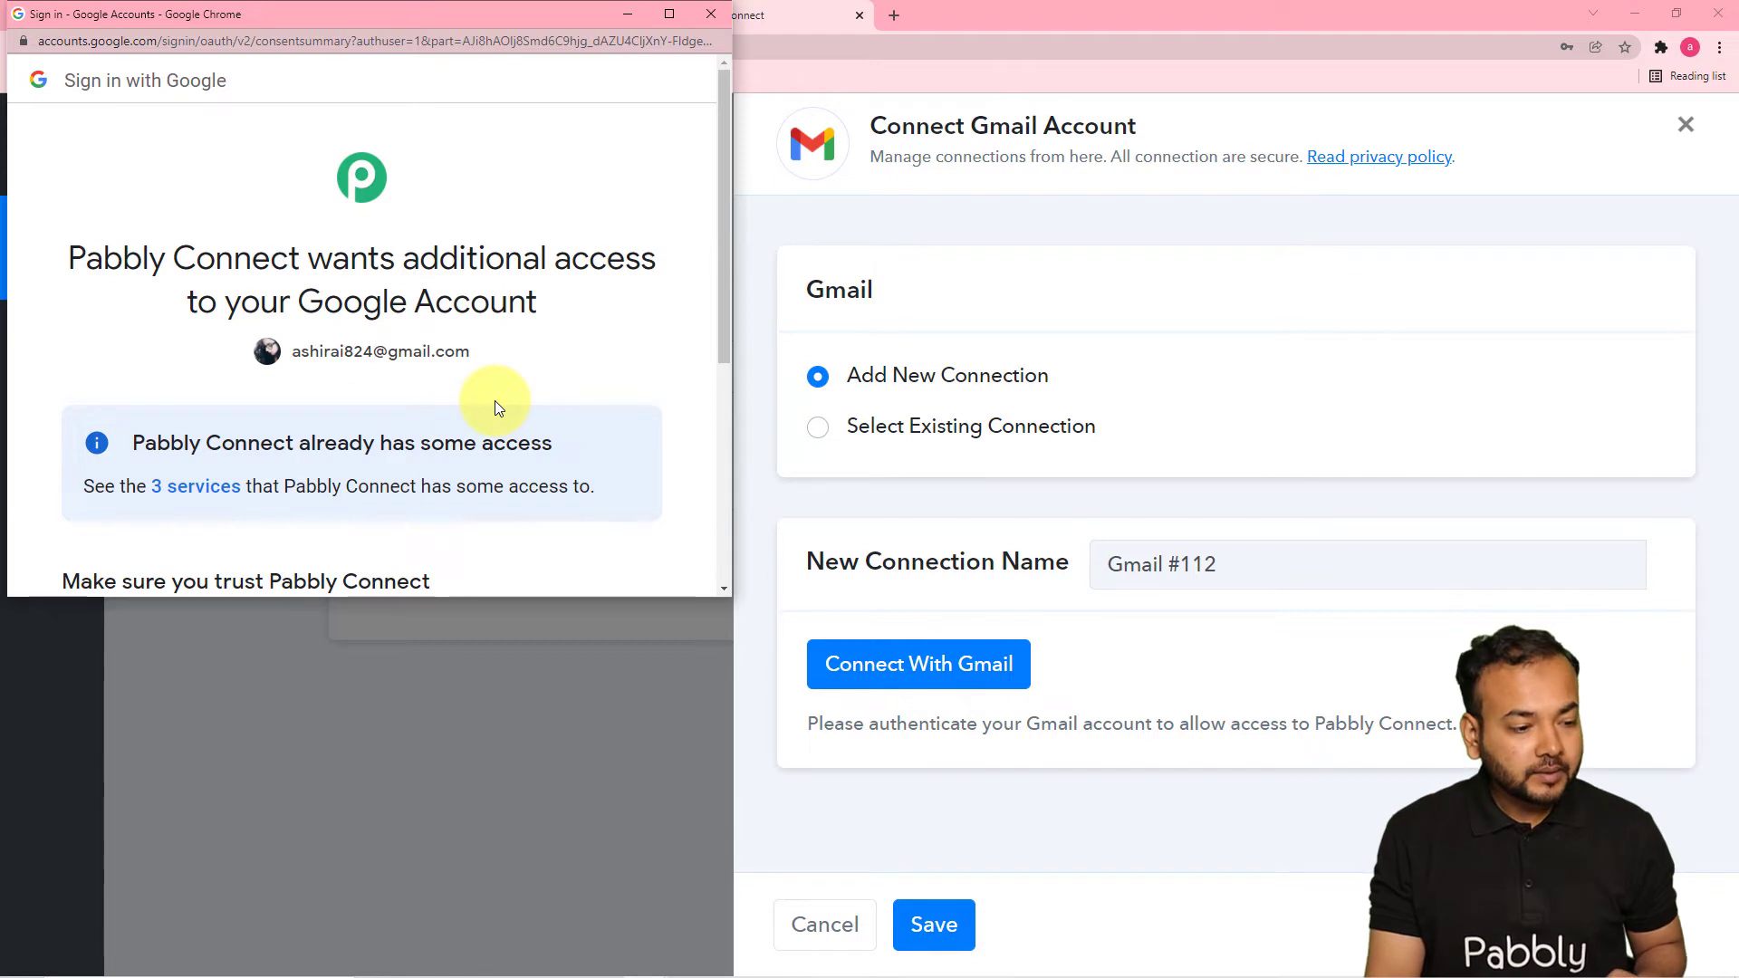
scroll(509, 390, down, 5)
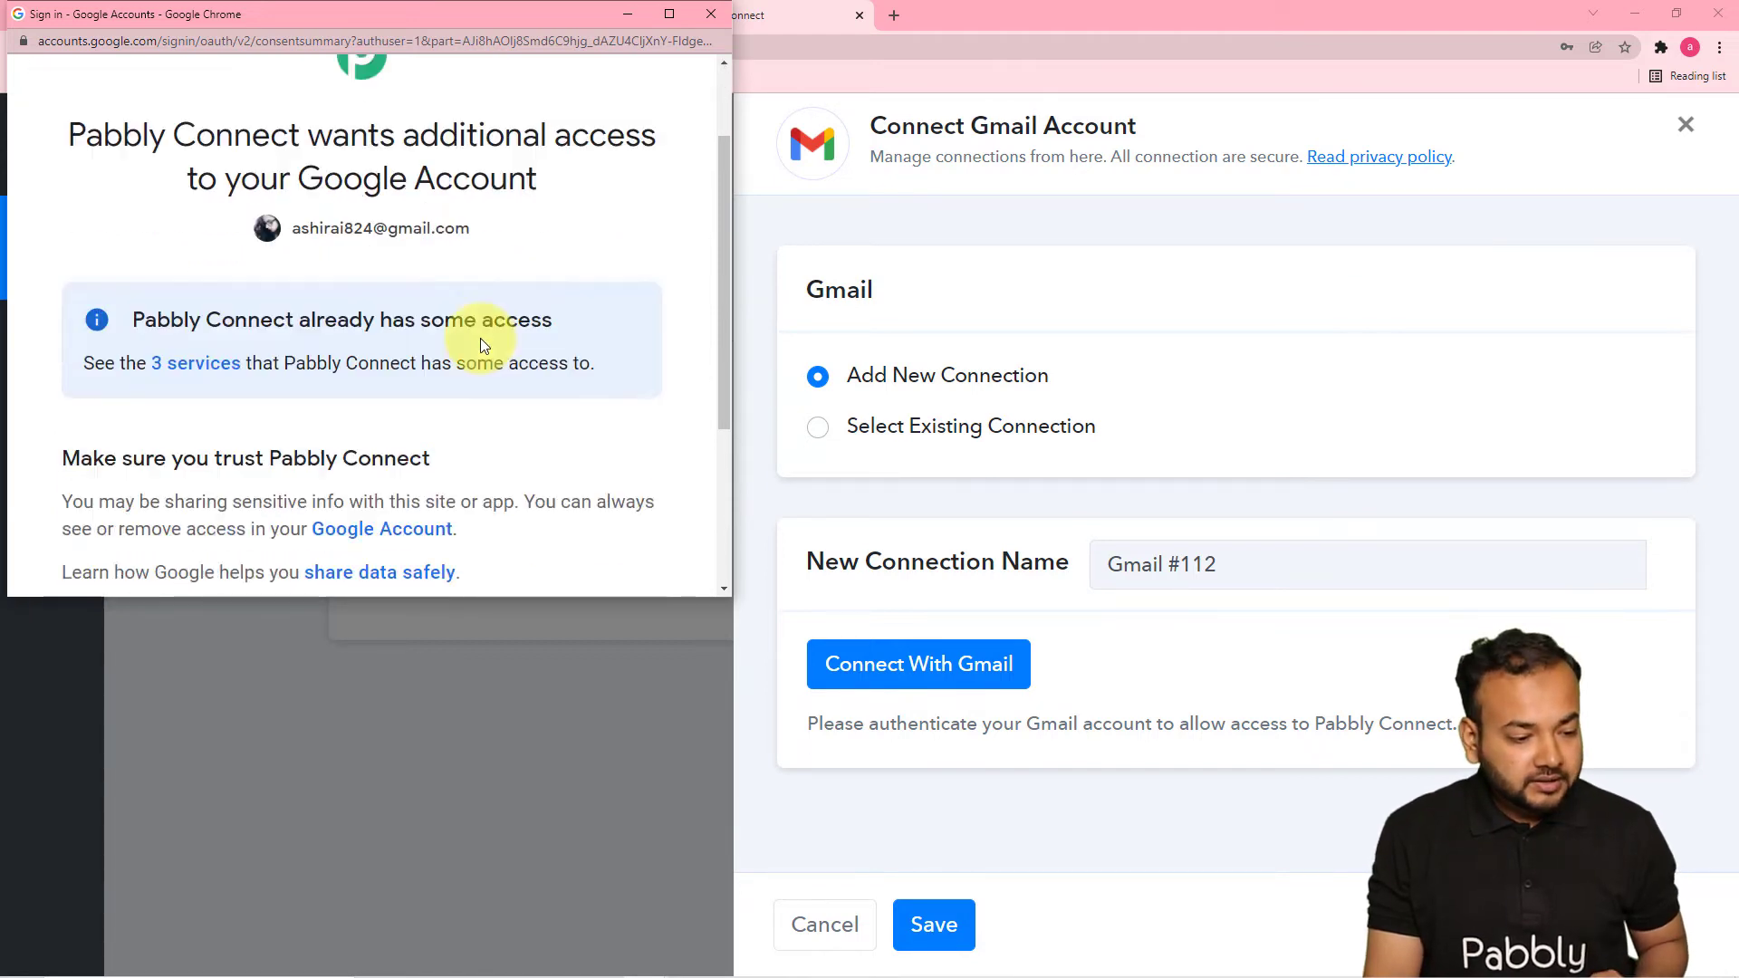
click(527, 416)
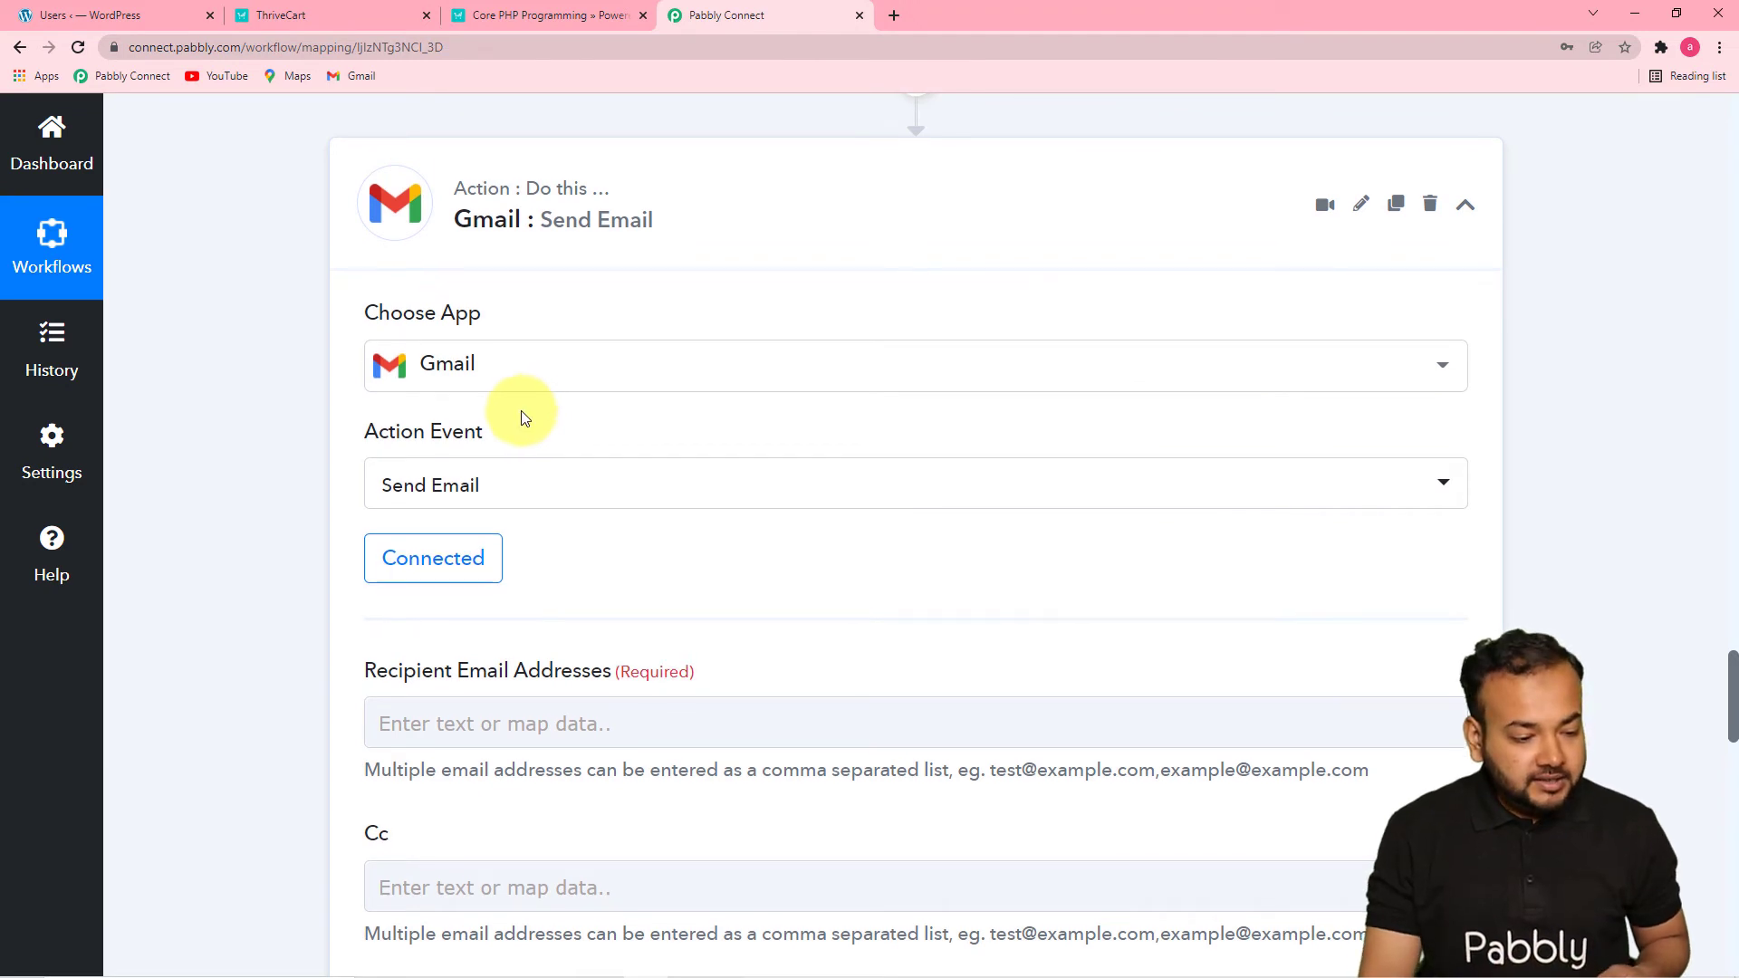
Map the Gmail recipient email address to the Customer Email from the ThriveCart Product Purchase step.
scroll(247, 453, down, 4)
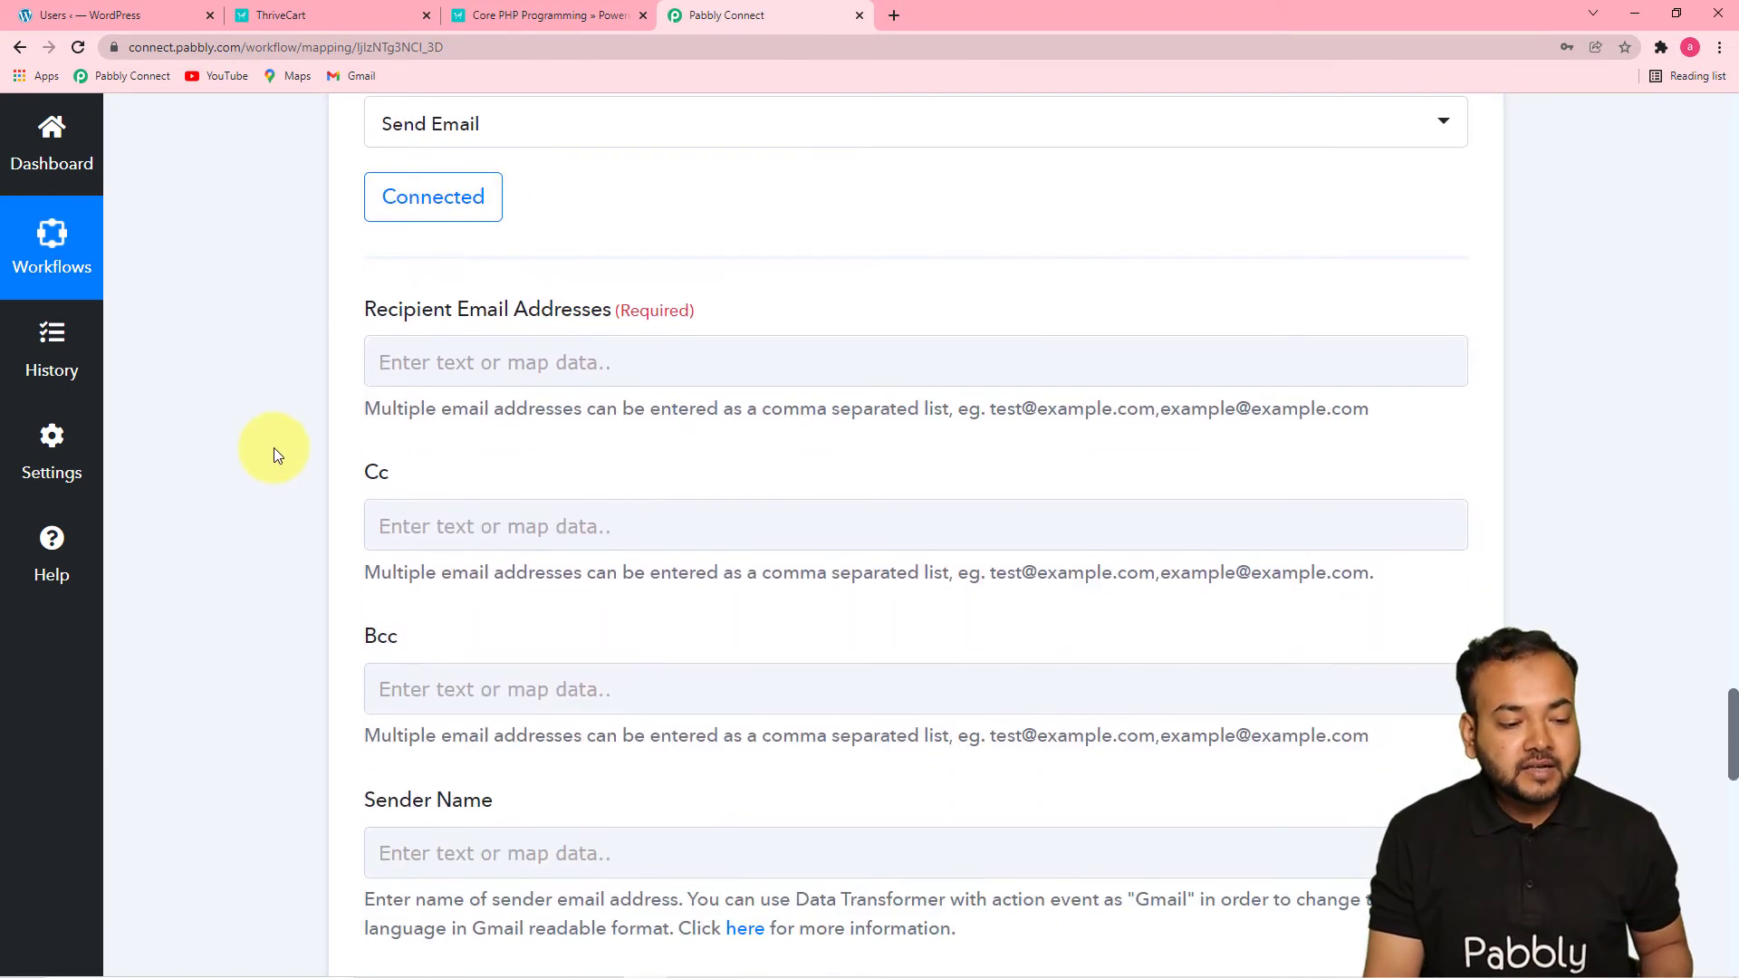
click(567, 385)
click(614, 448)
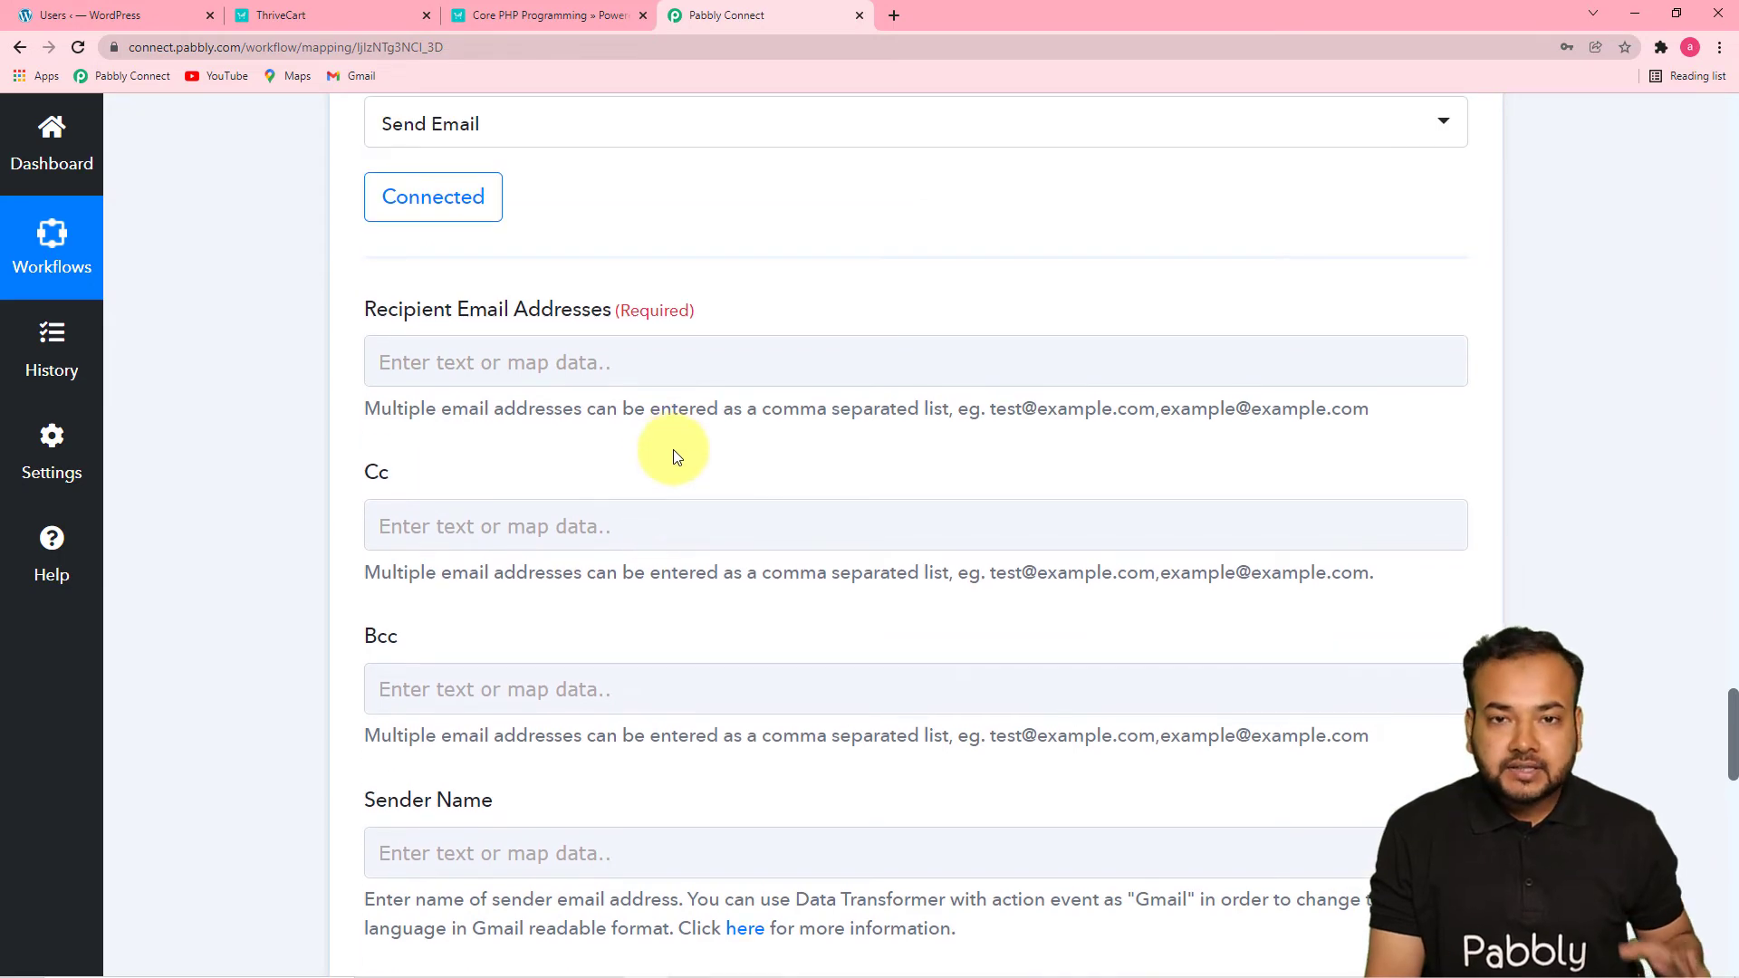
scroll(672, 449, up, 1)
scroll(672, 449, up, 2)
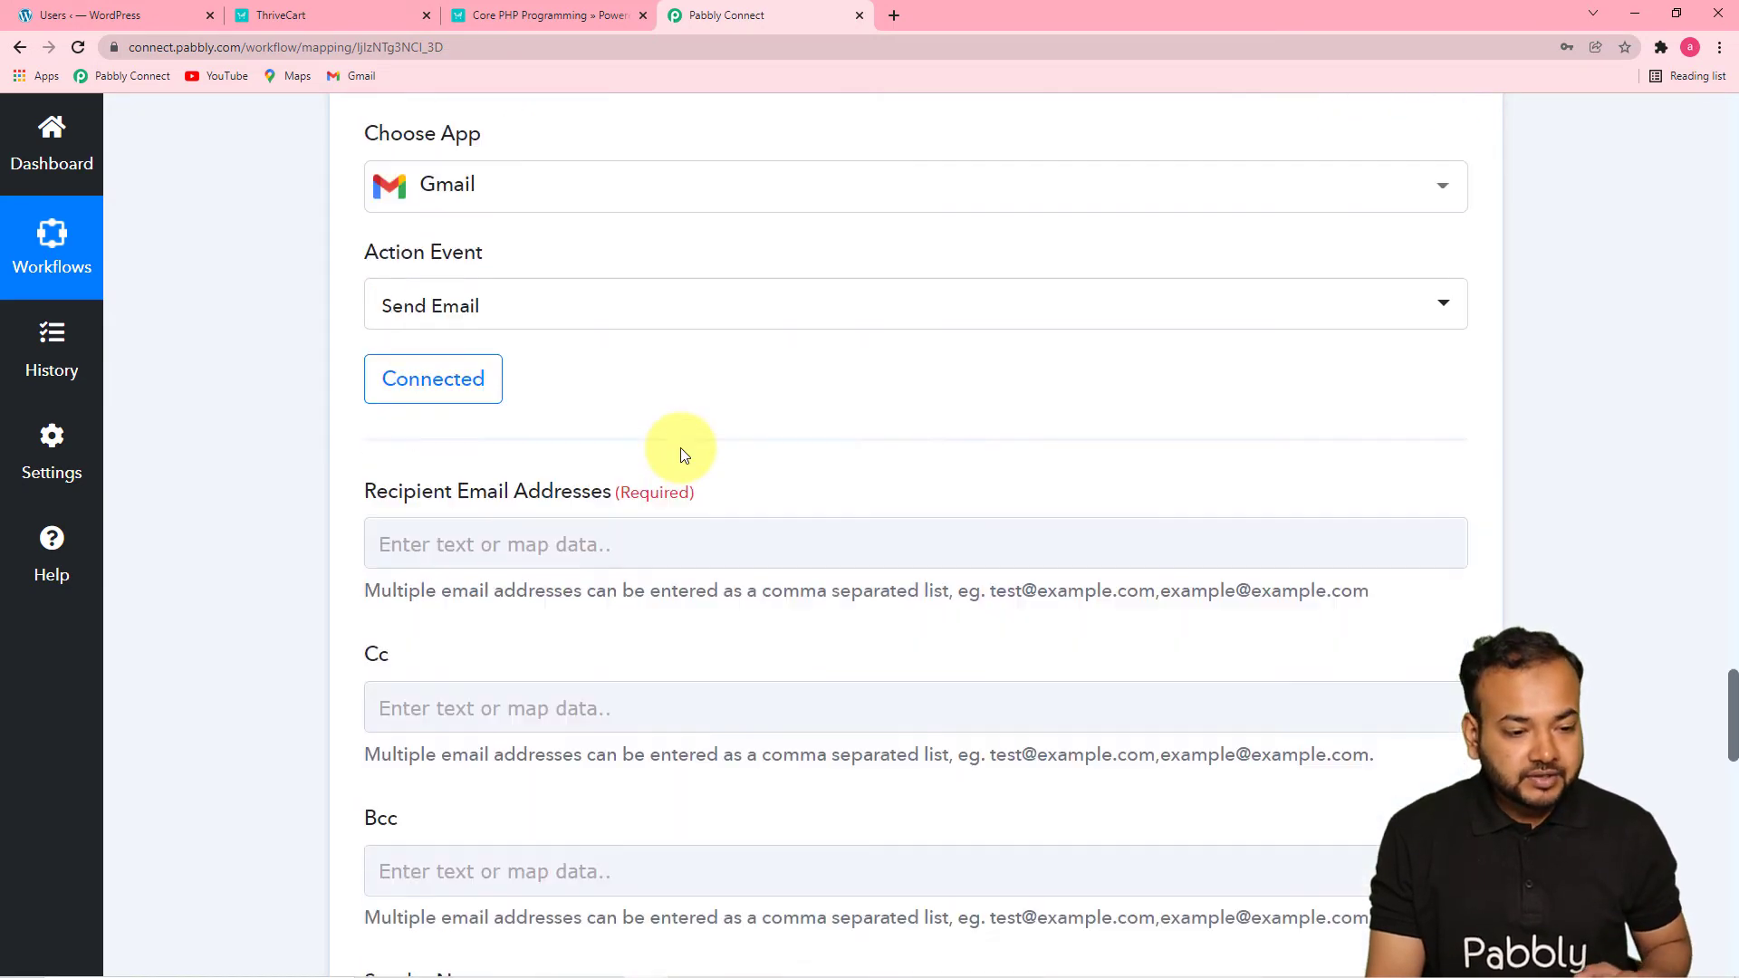
scroll(681, 454, up, 2)
mouse_move(1734, 670)
mouse_down()
mouse_move(1692, 257)
mouse_move(1730, 497)
mouse_move(1735, 705)
mouse_up()
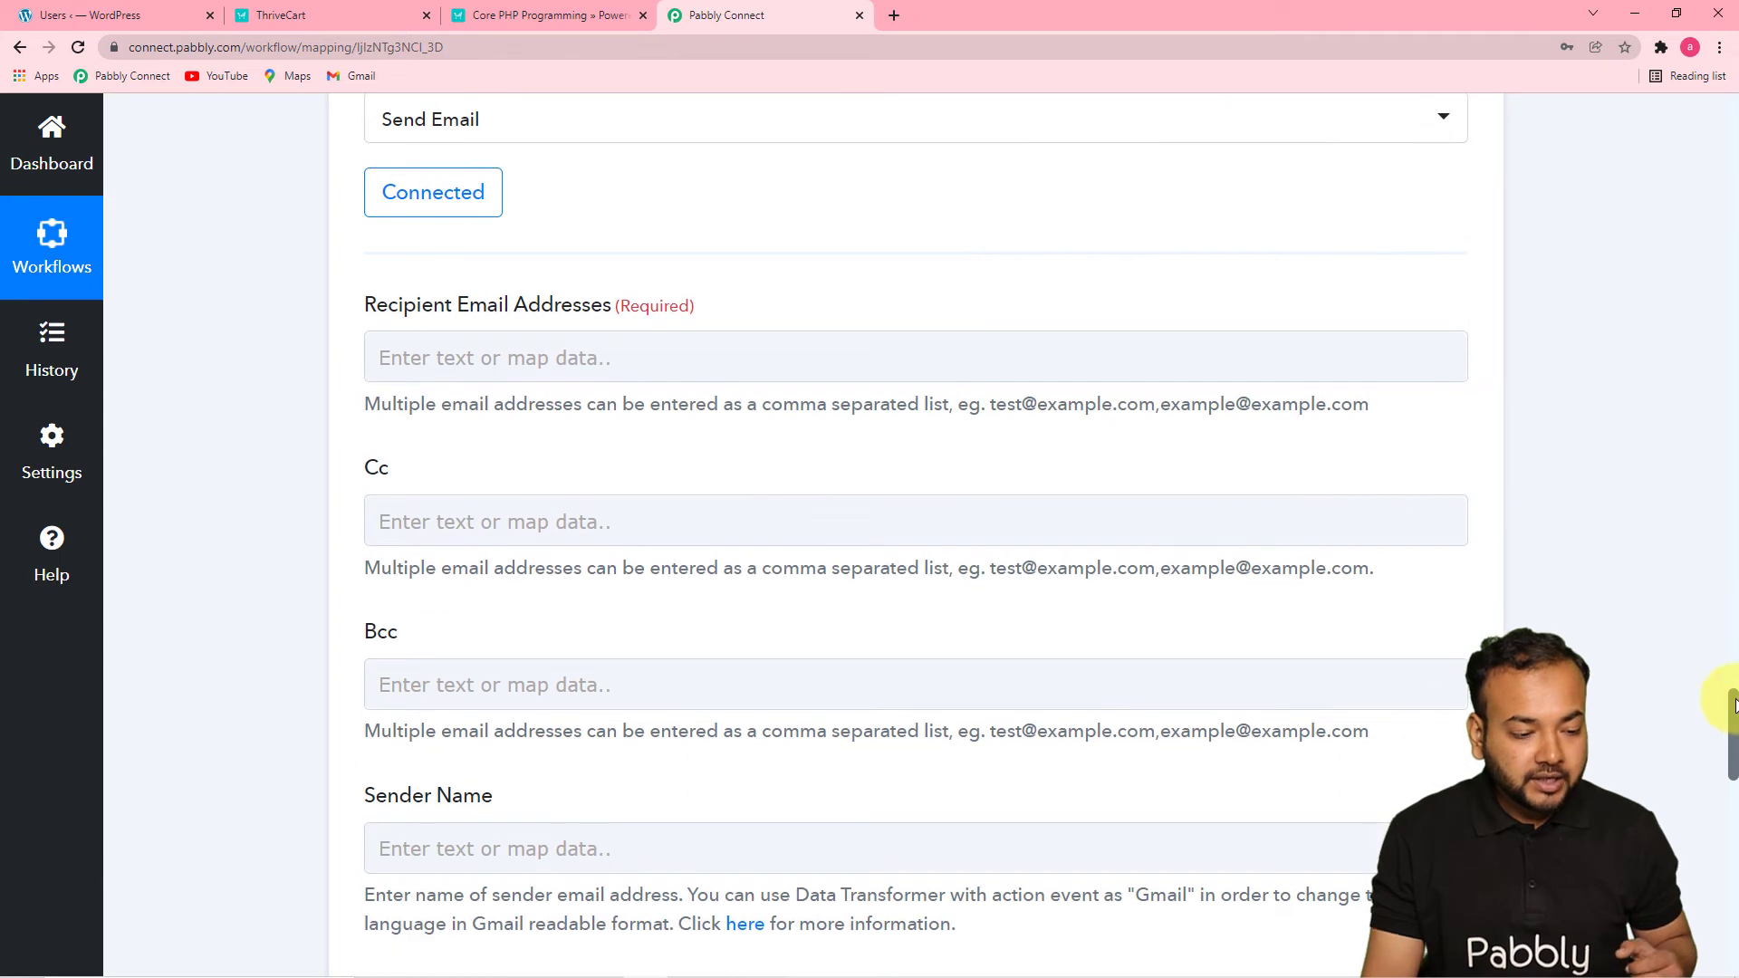
click(710, 357)
scroll(710, 357, down, 1)
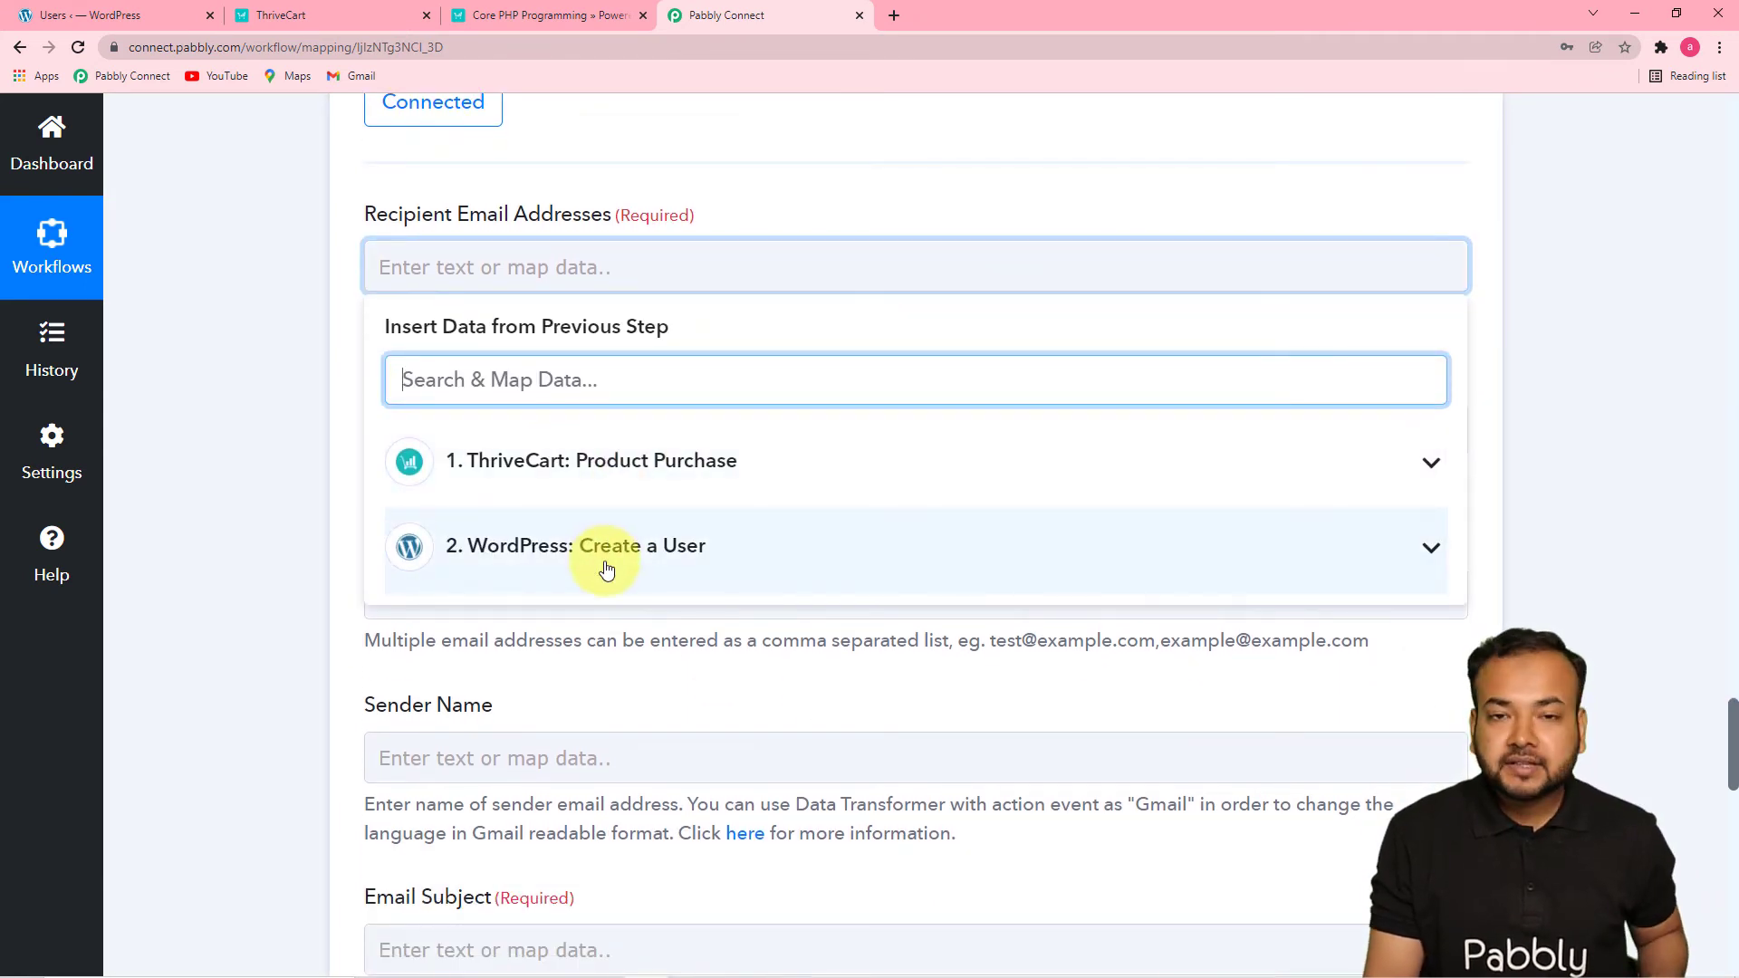
click(574, 489)
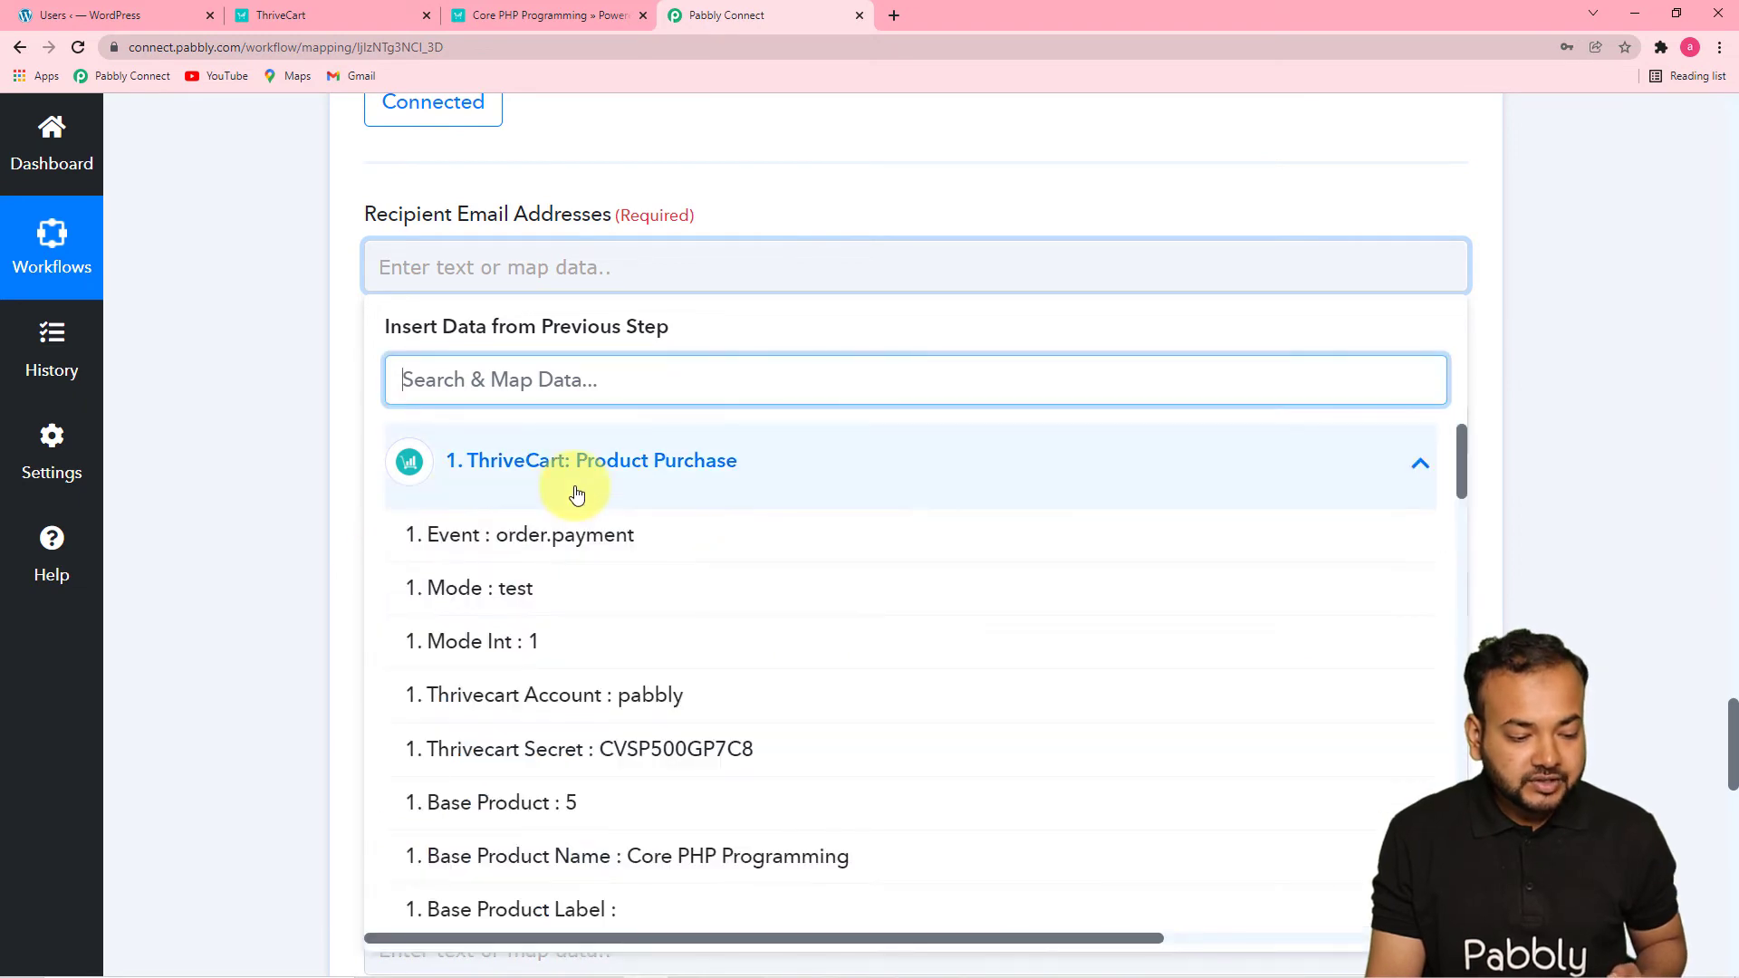
scroll(675, 713, up, 1)
scroll(675, 713, down, 6)
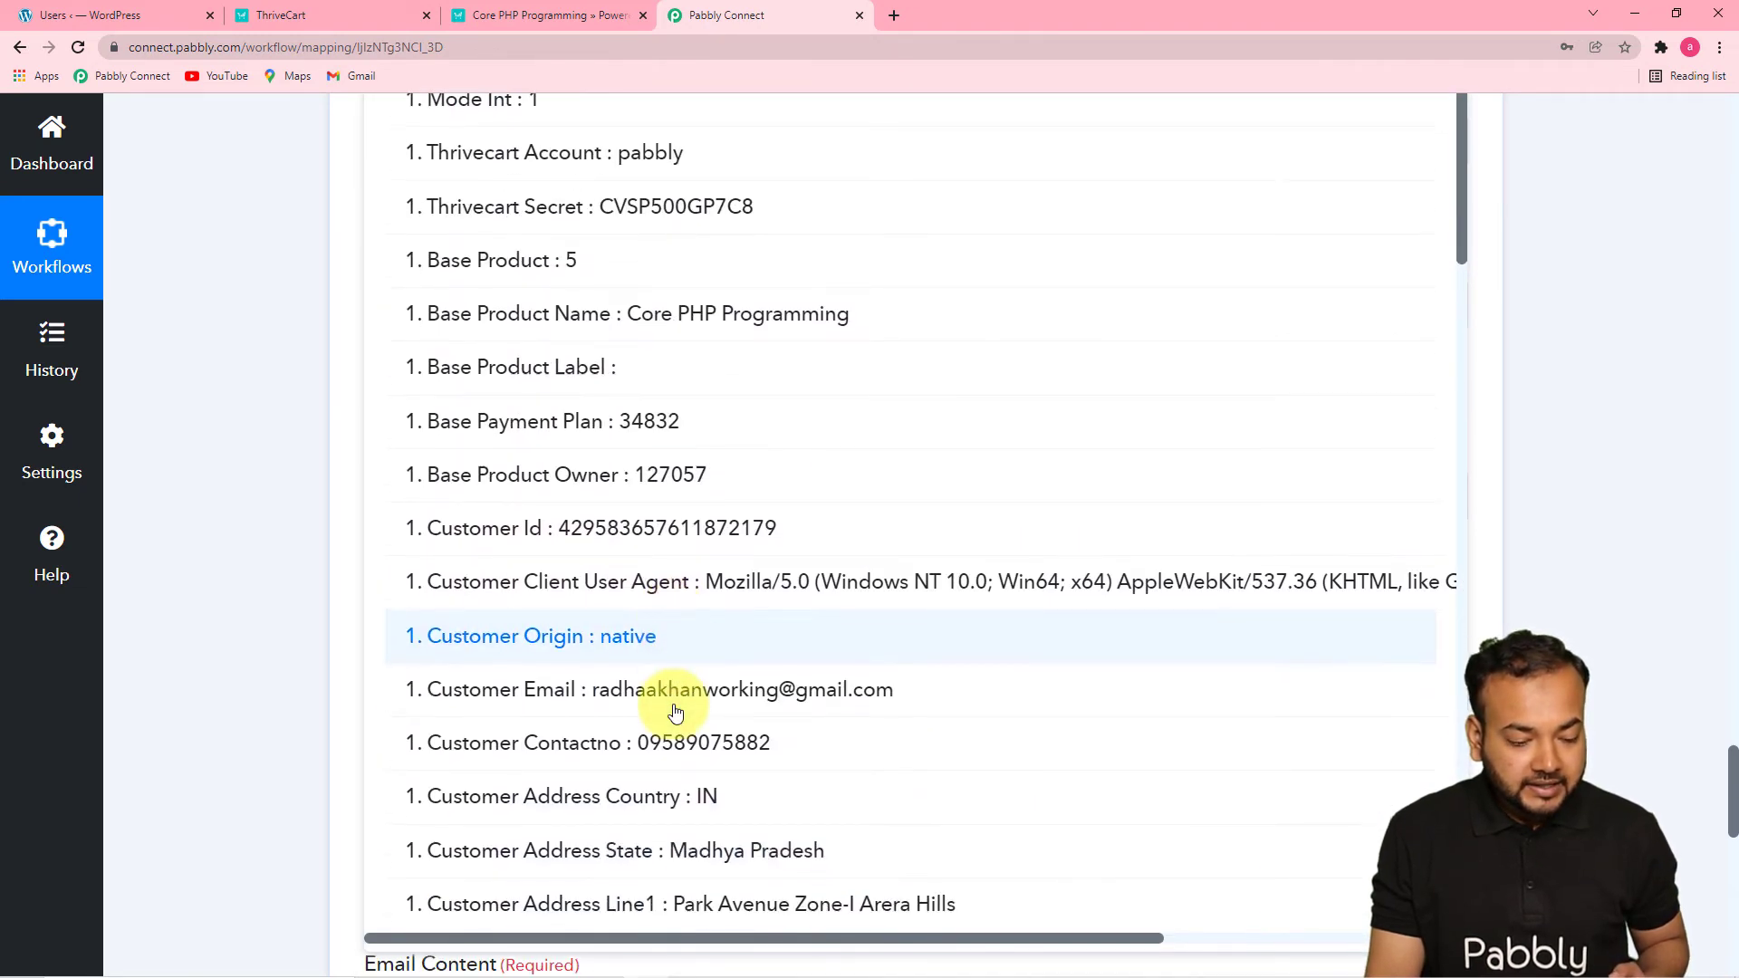
click(675, 690)
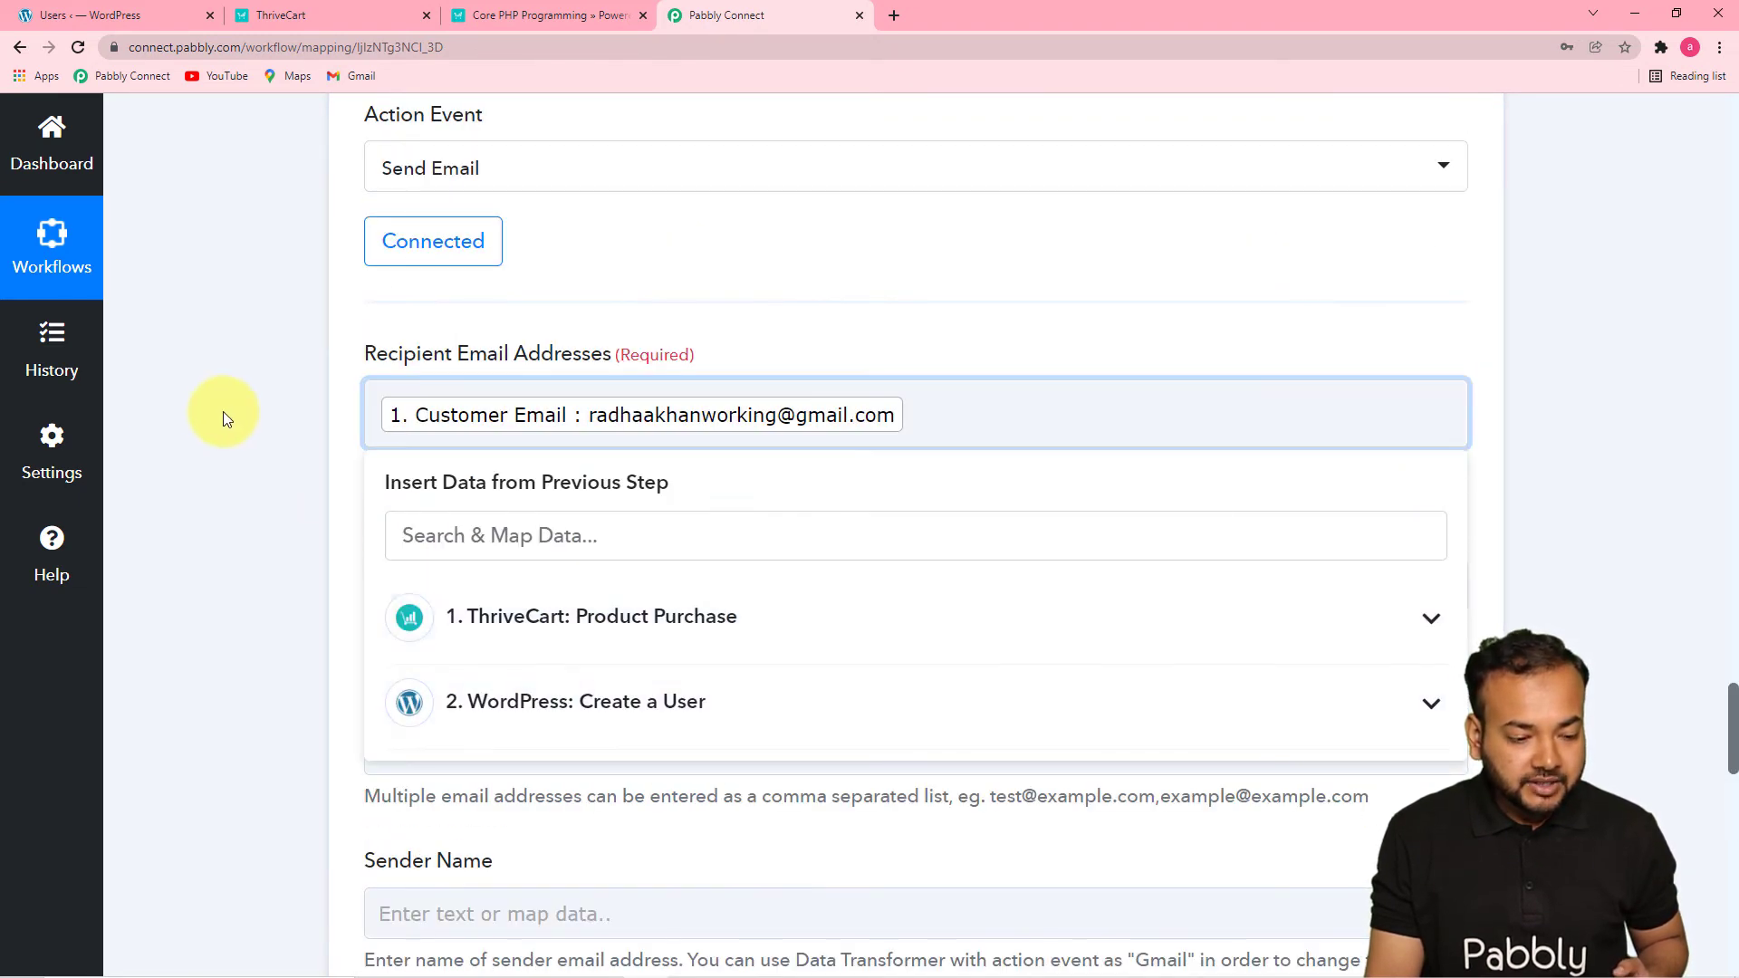
click(223, 411)
Leave Cc and Bcc empty and set the sender name to "Team Thrivecart".
scroll(223, 411, down, 5)
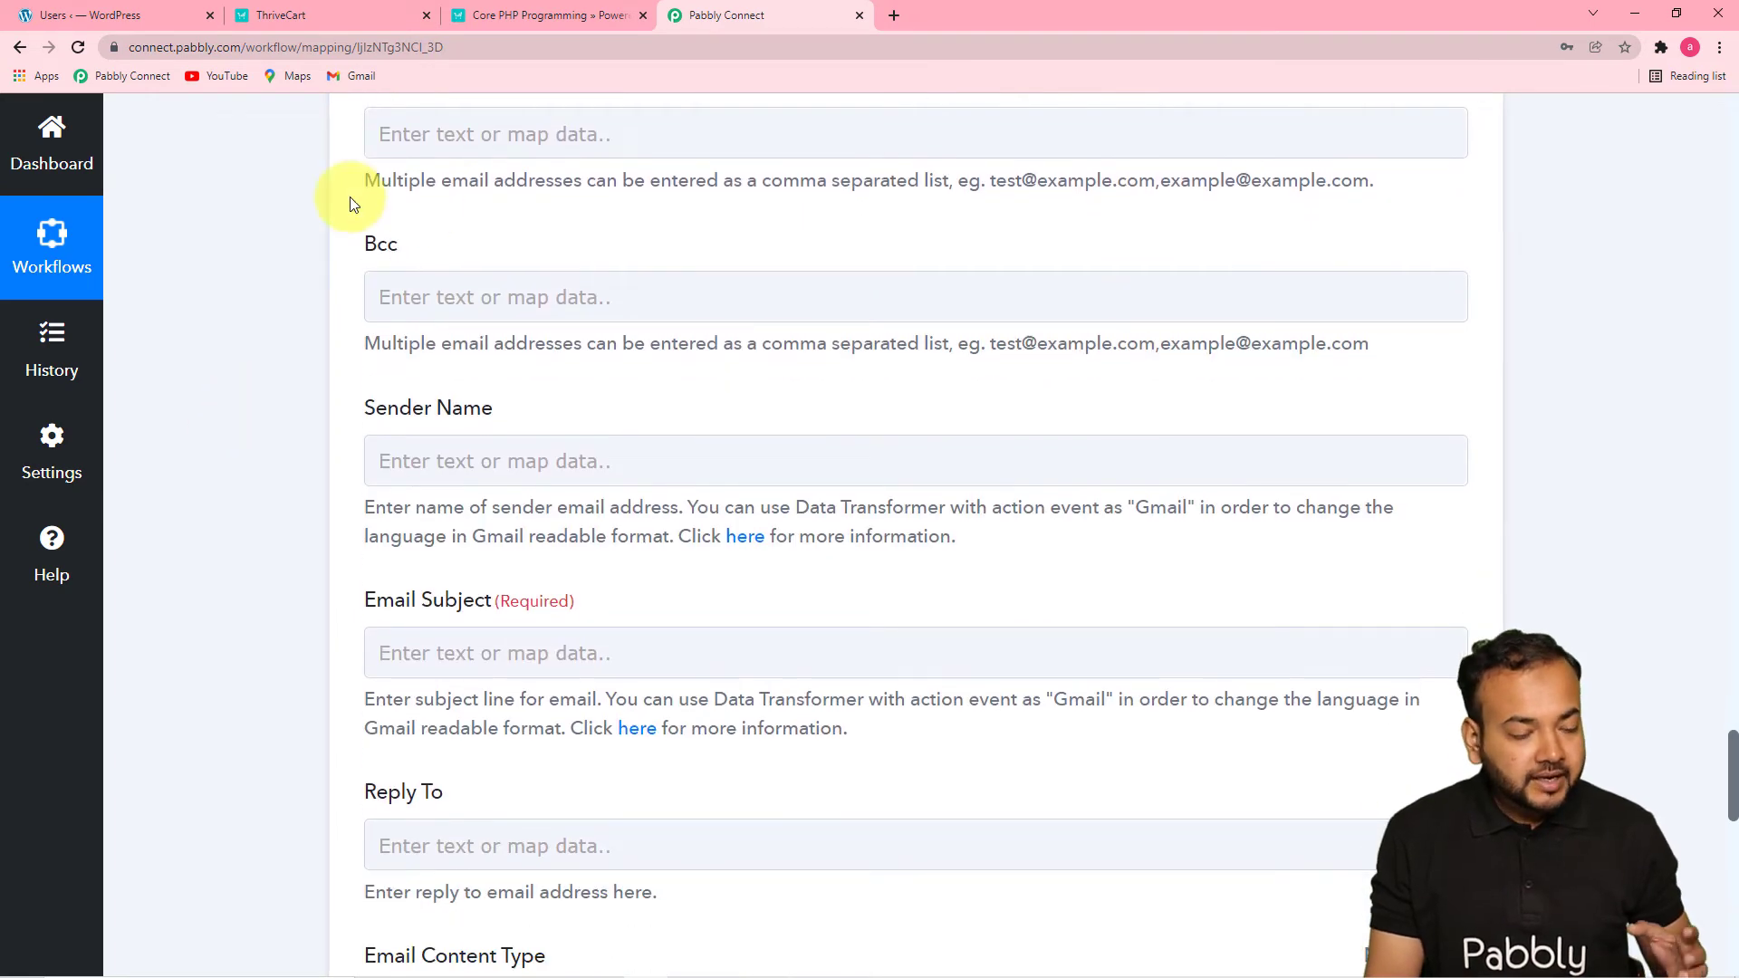
scroll(433, 265, up, 2)
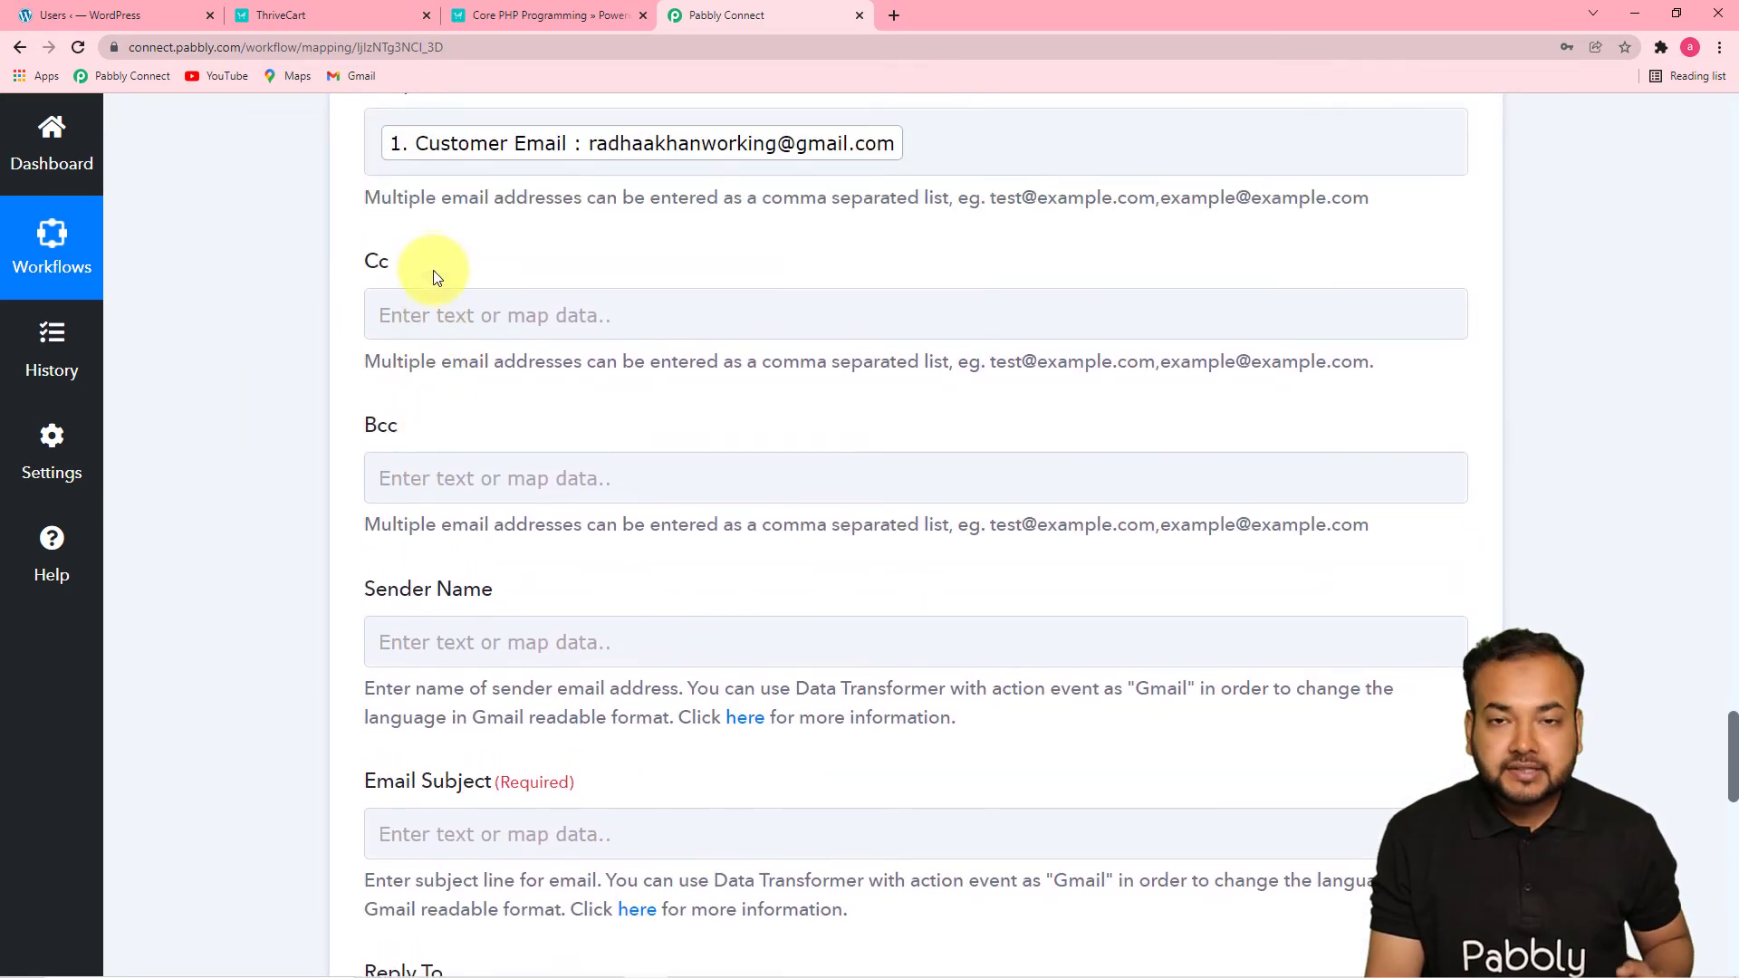
scroll(312, 482, down, 3)
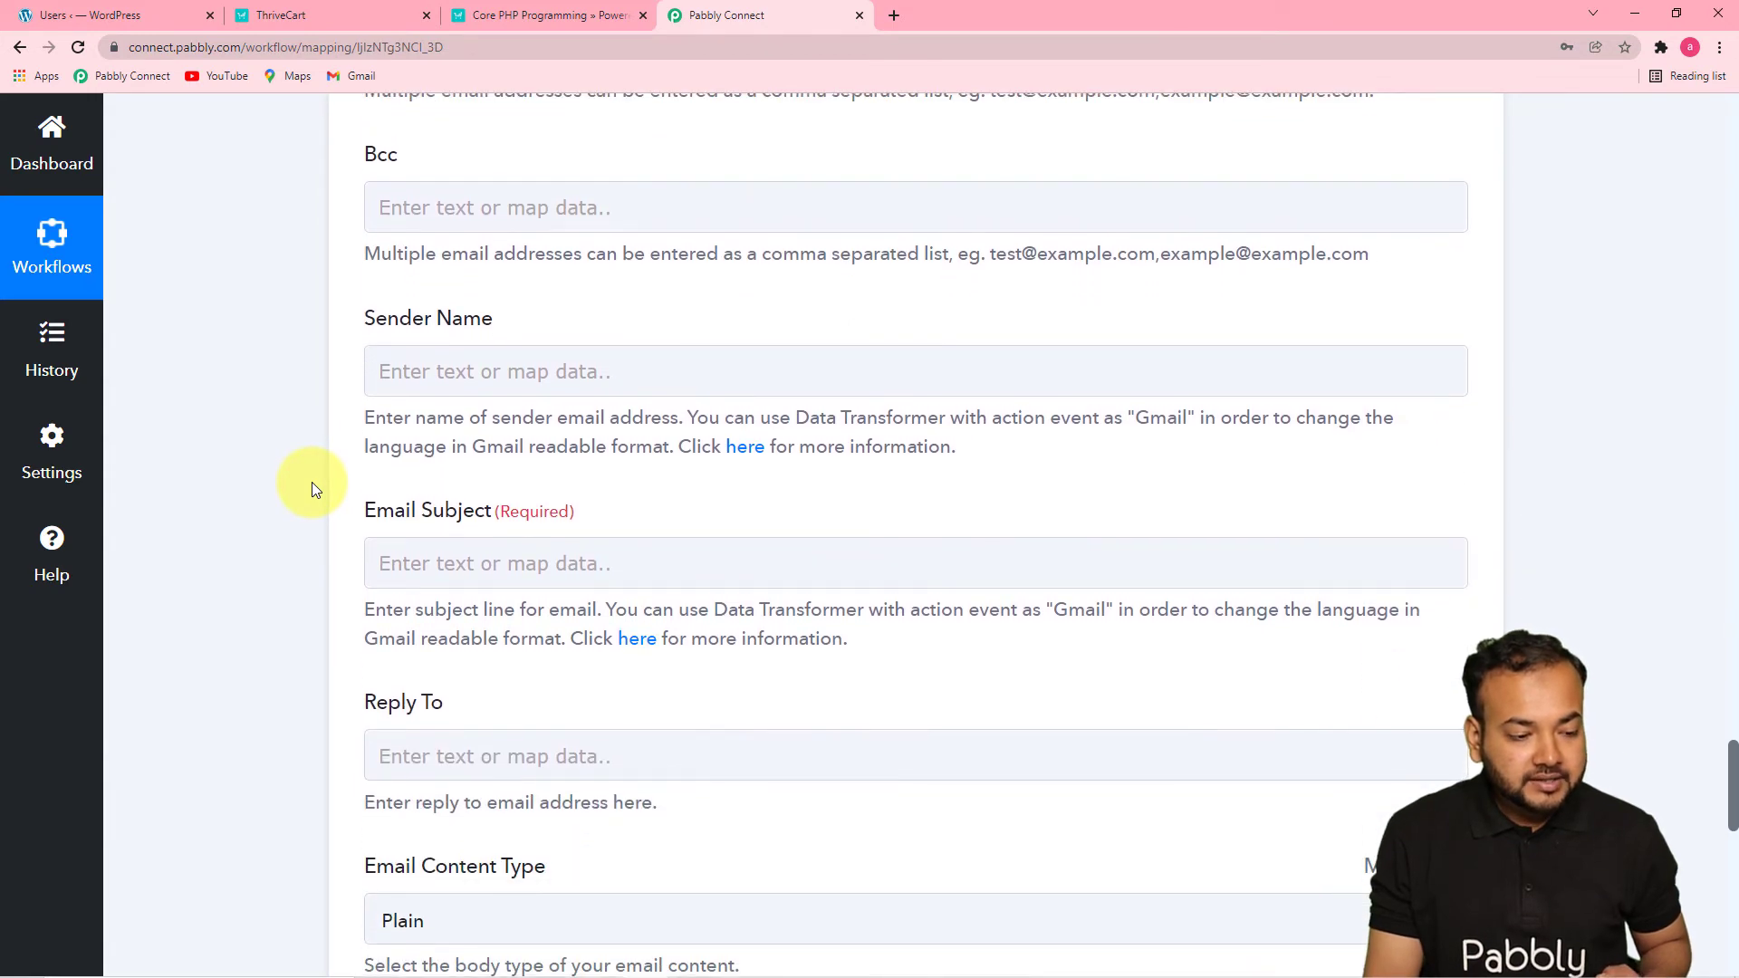
scroll(311, 482, down, 1)
click(602, 278)
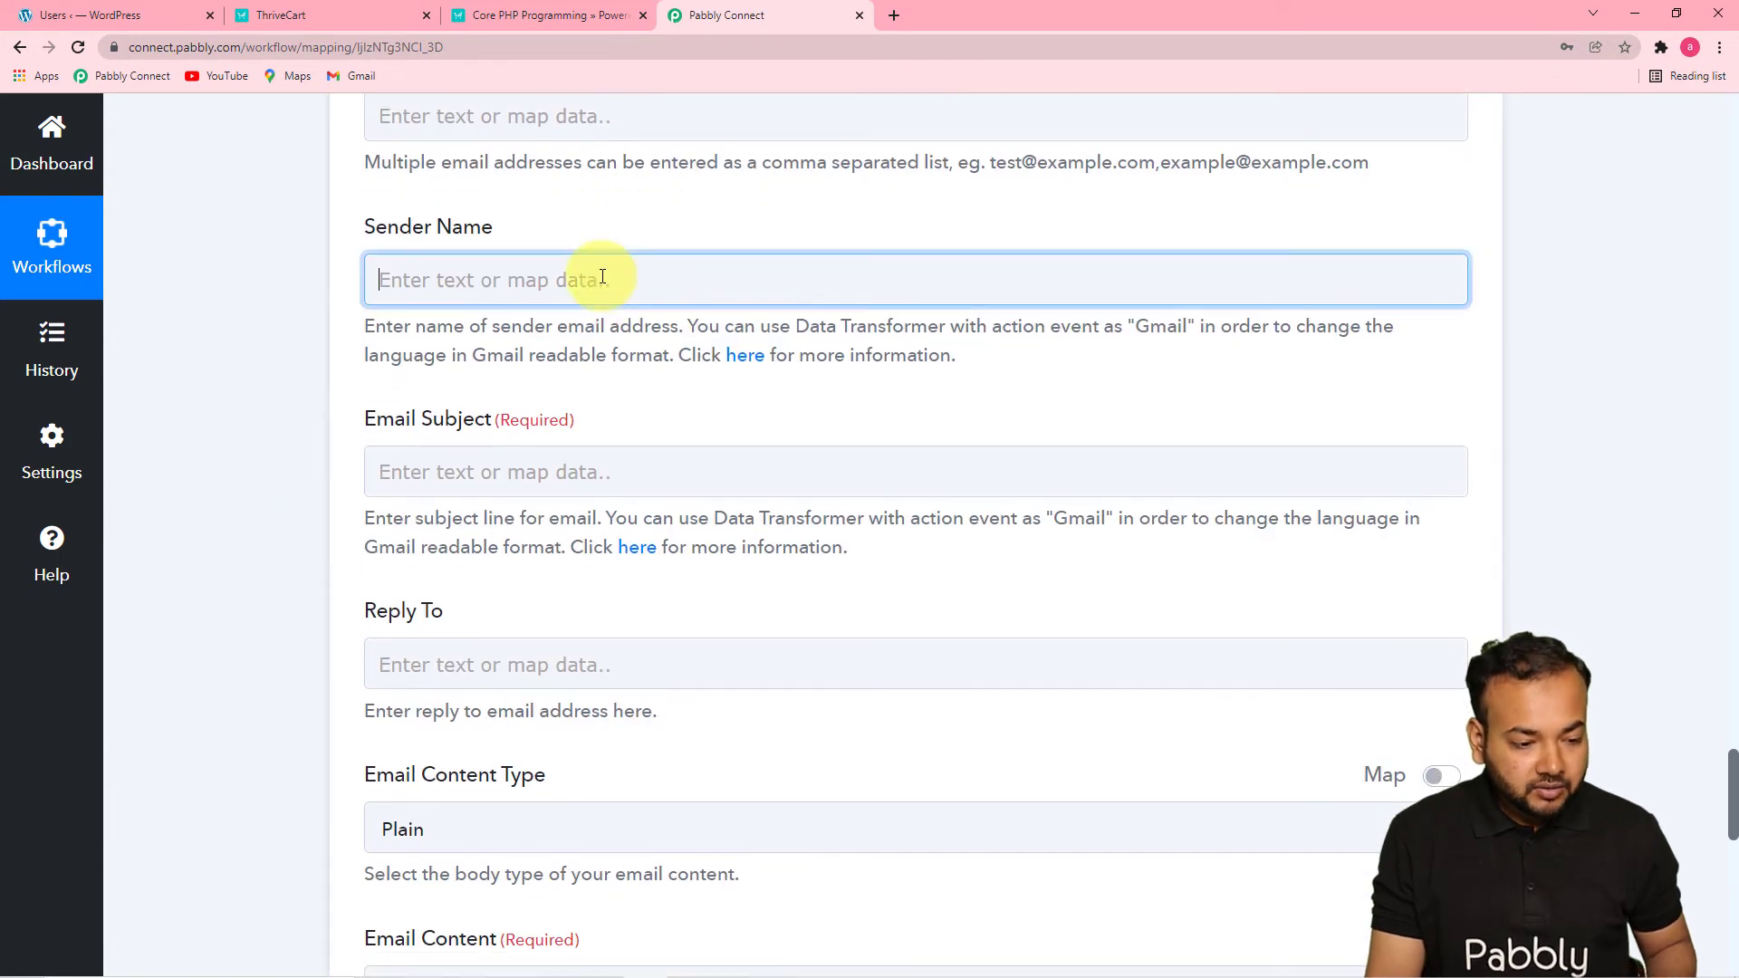
text(Team Thrivecart)
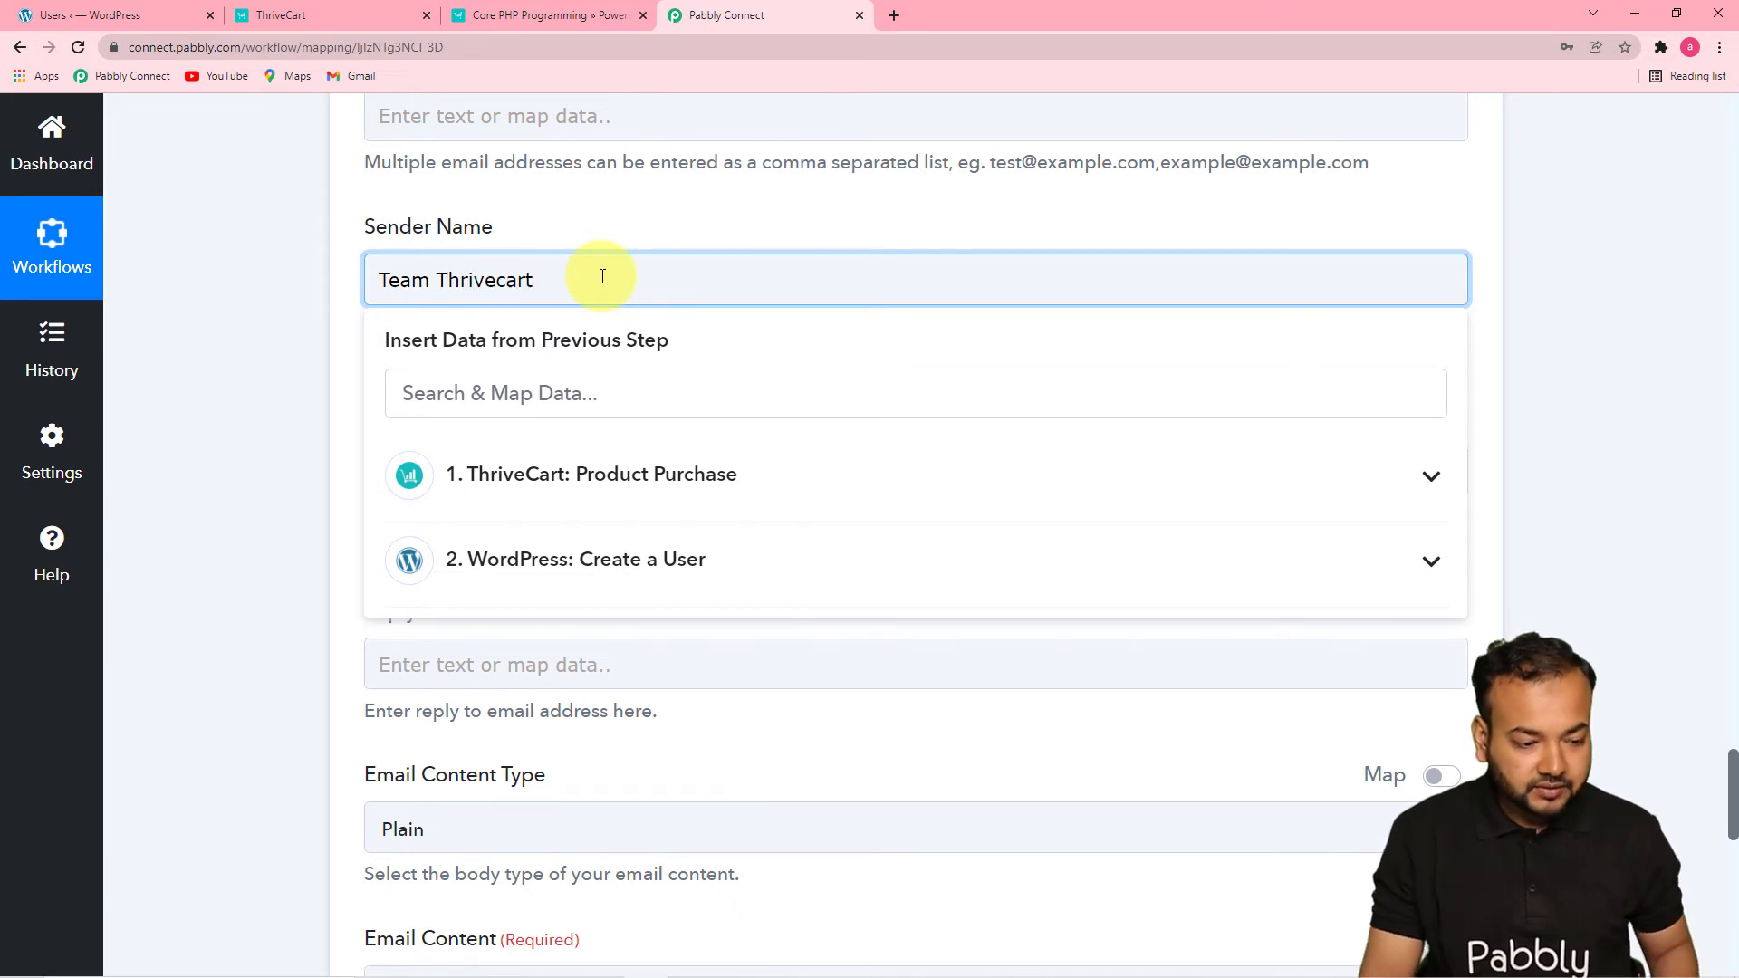
Set the email subject to "Welcome Onboard." and fill the email content with a course-purchase thank-you message containing blank Username and Password lines.
scroll(344, 369, down, 5)
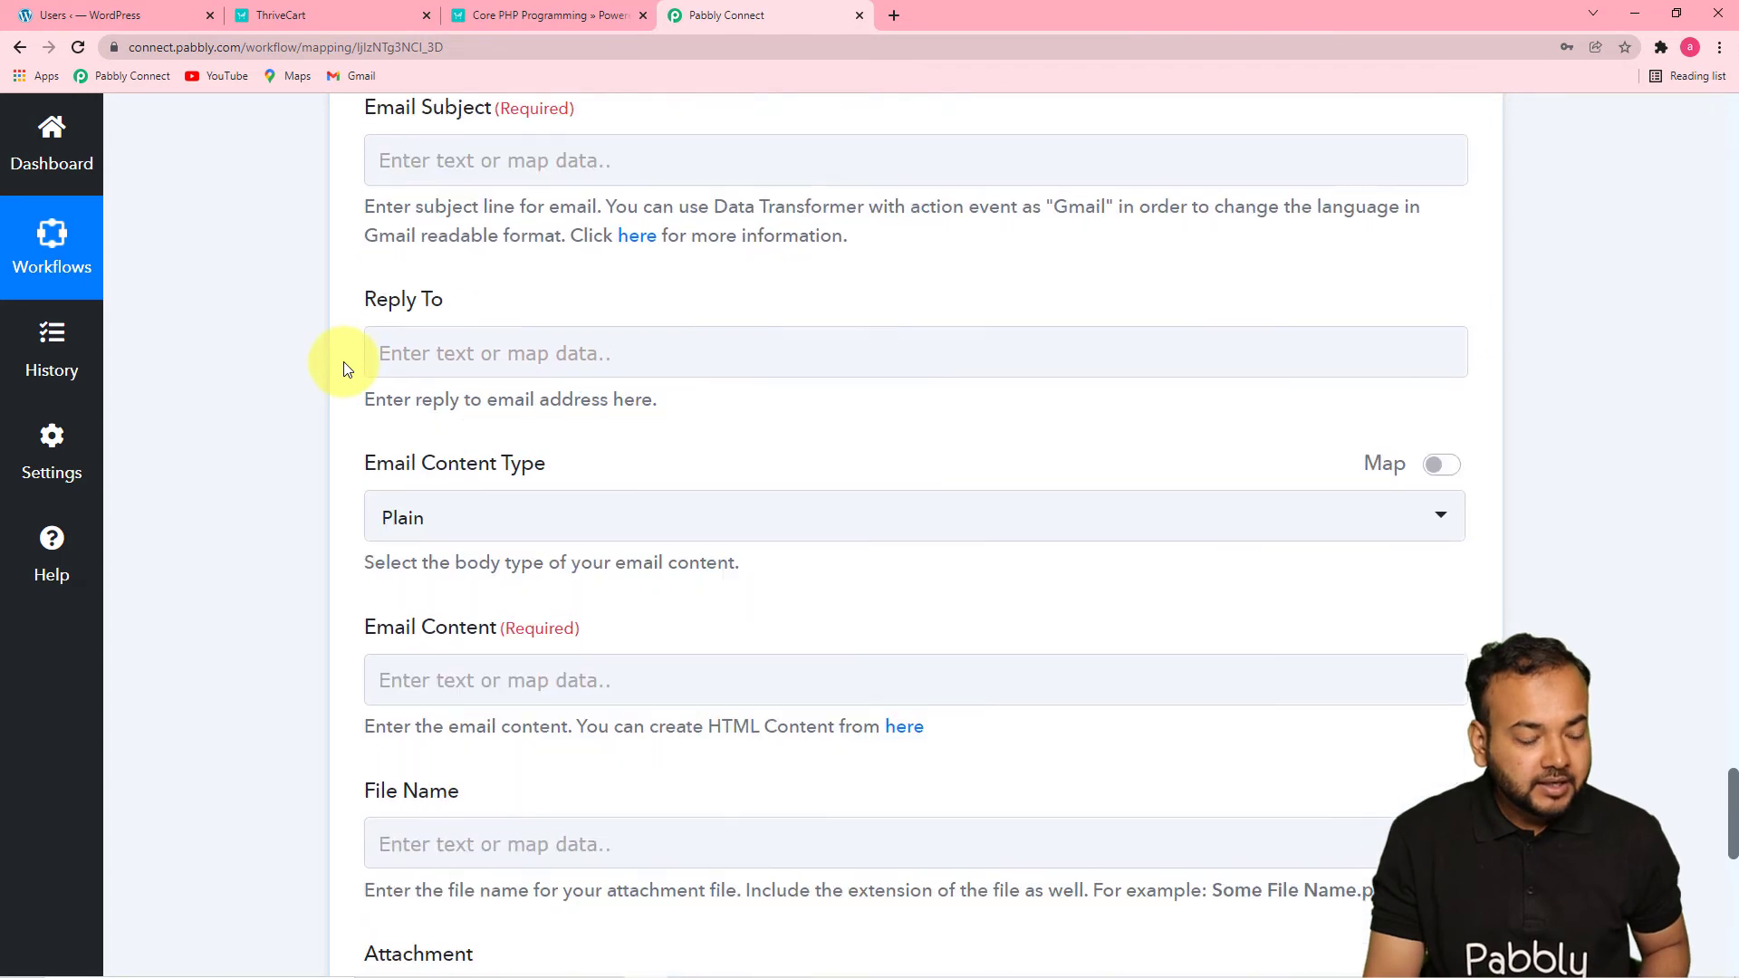
scroll(505, 341, up, 3)
click(536, 293)
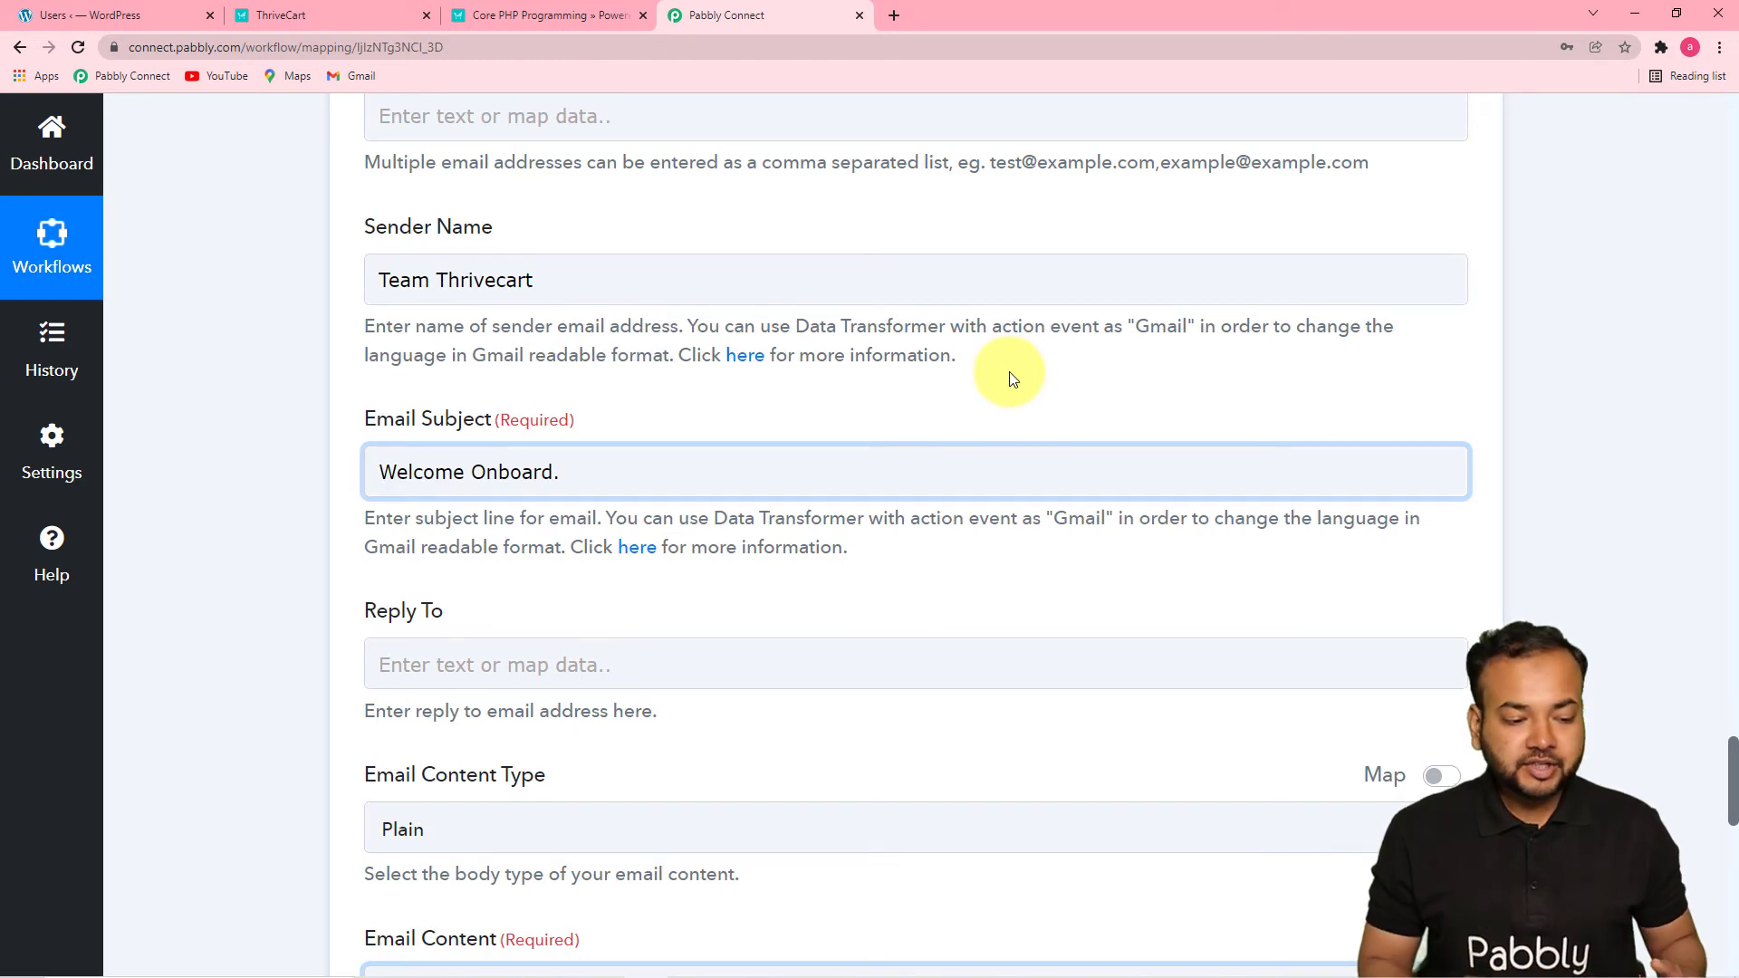
Choose Plain as the email content type.
scroll(725, 431, down, 4)
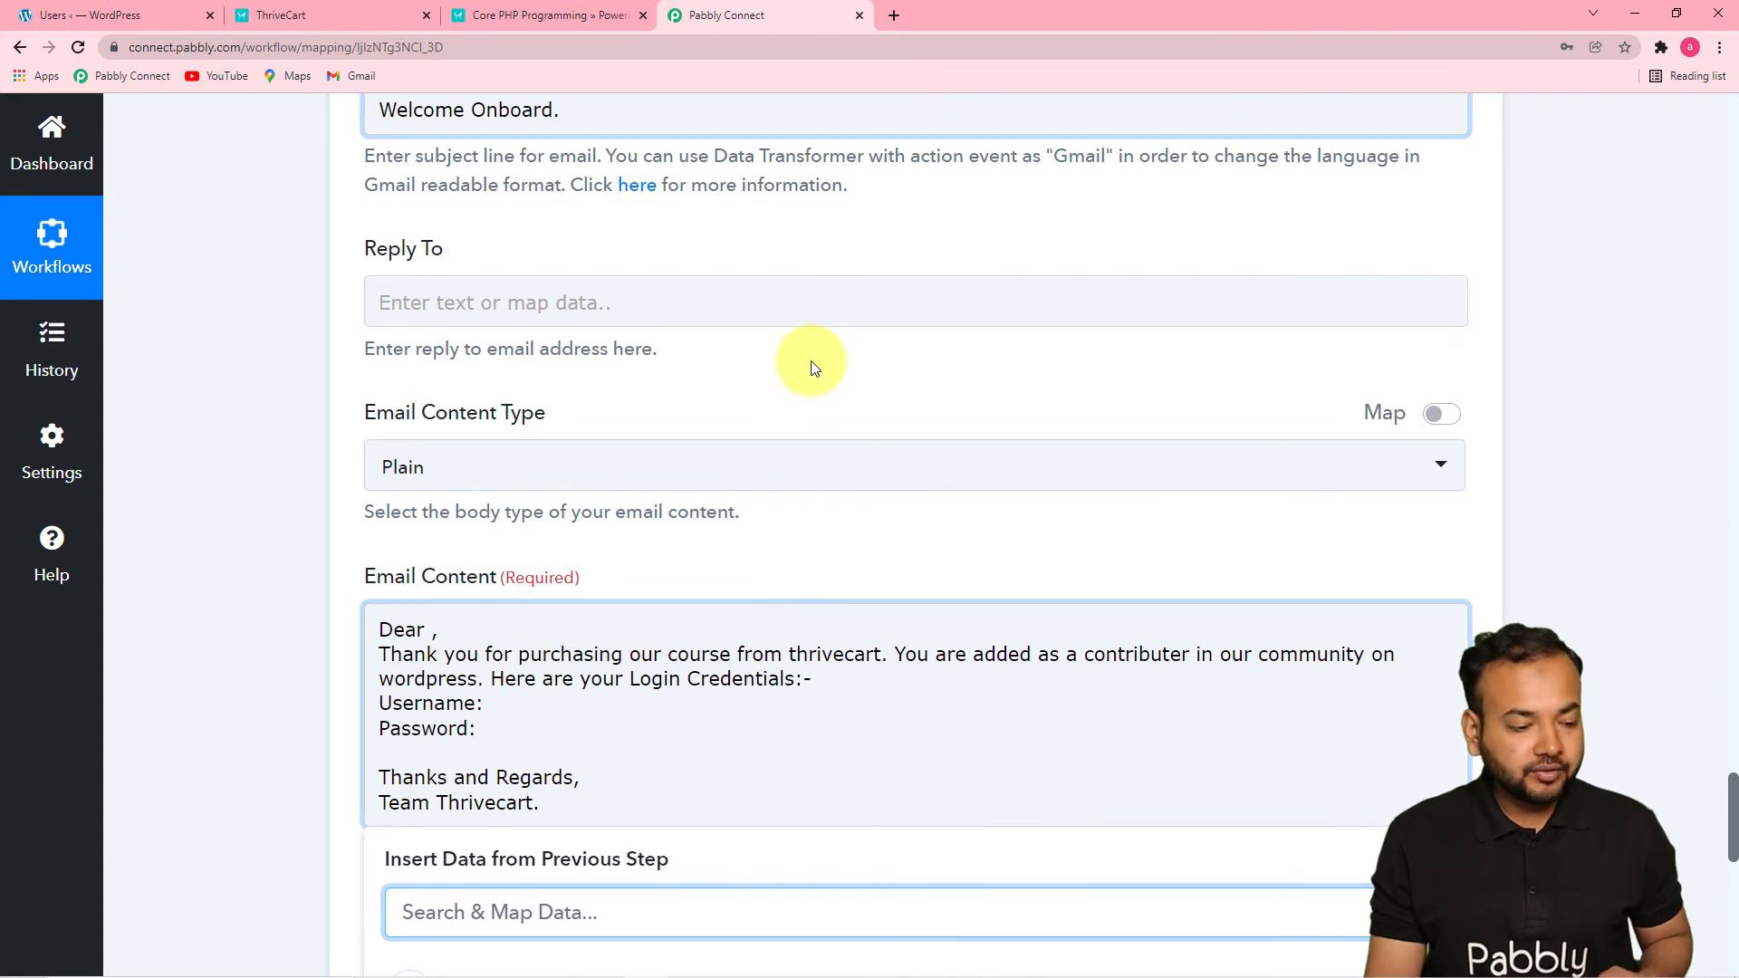
scroll(722, 353, down, 2)
click(690, 279)
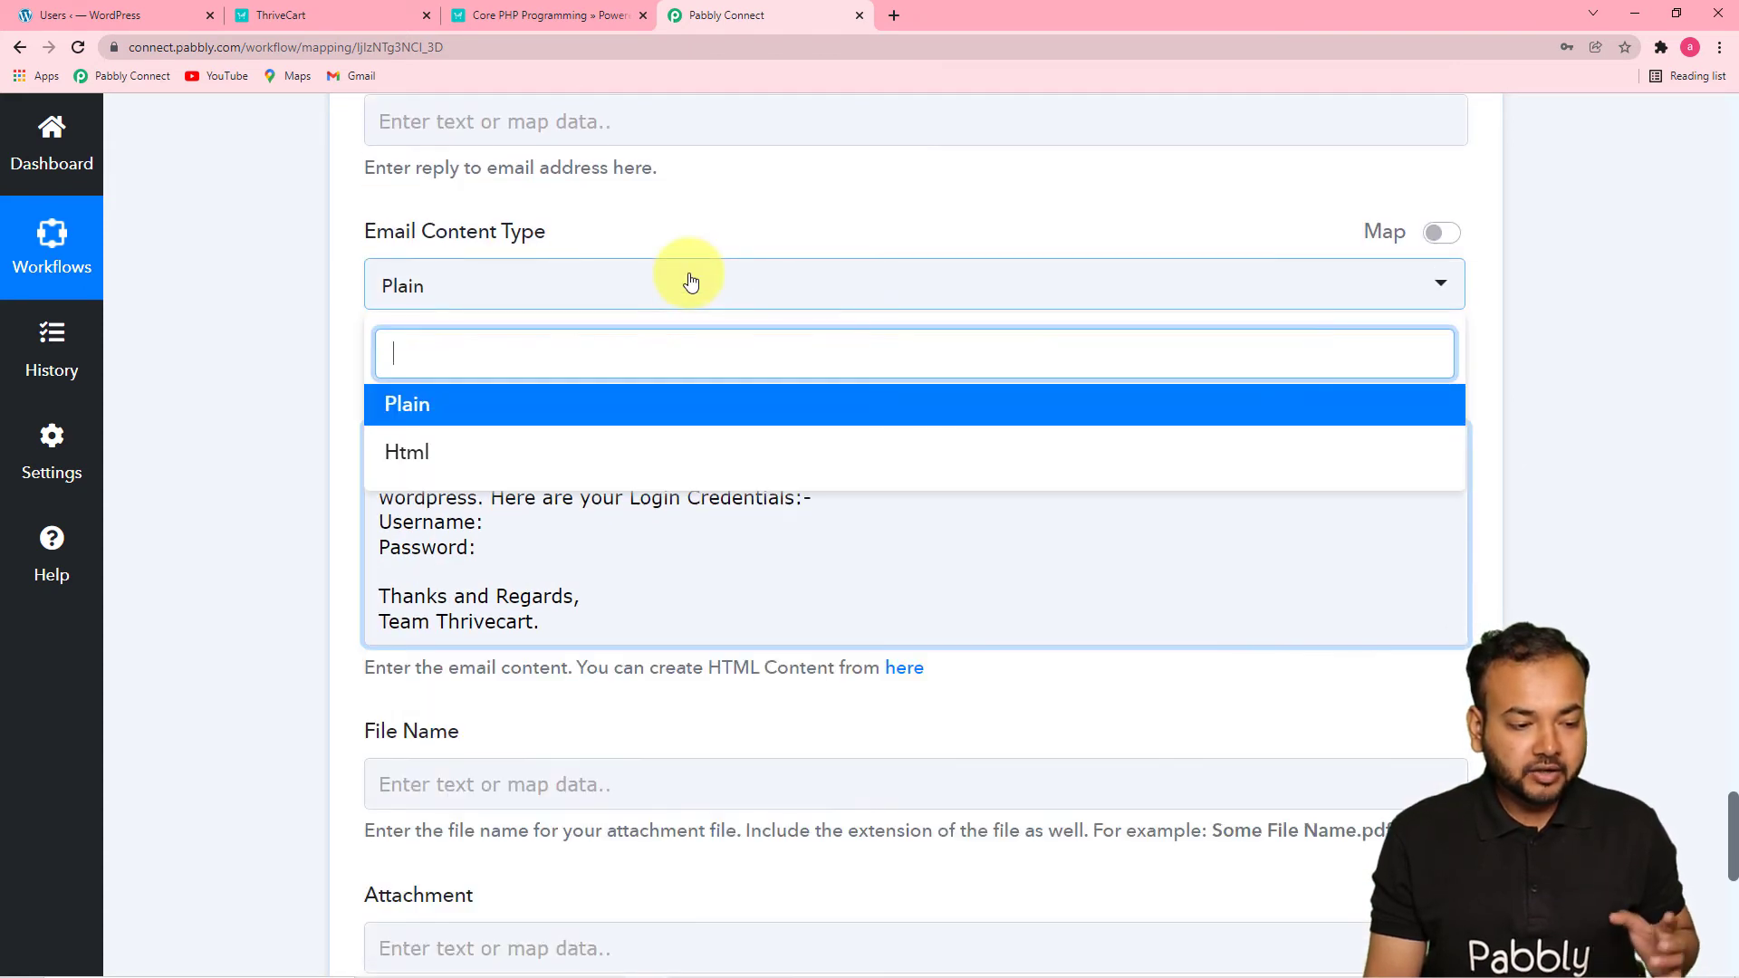
click(540, 404)
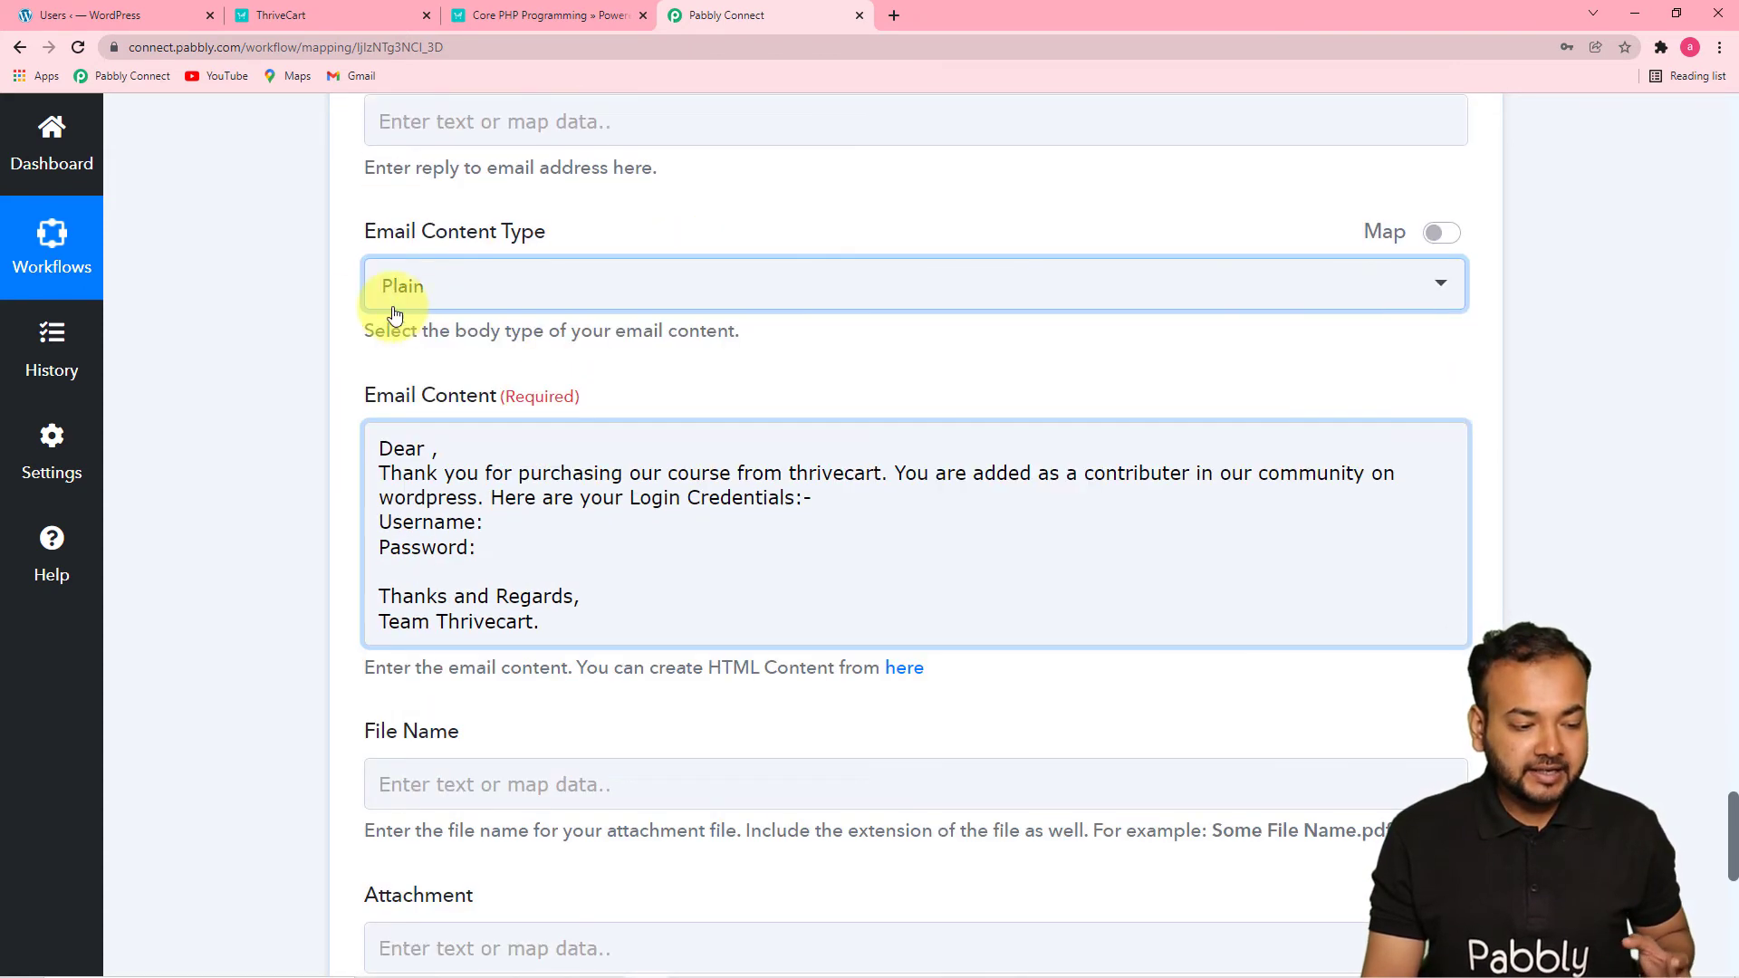
Insert the ThriveCart Customer Name after "Dear" in the email content.
scroll(254, 317, down, 1)
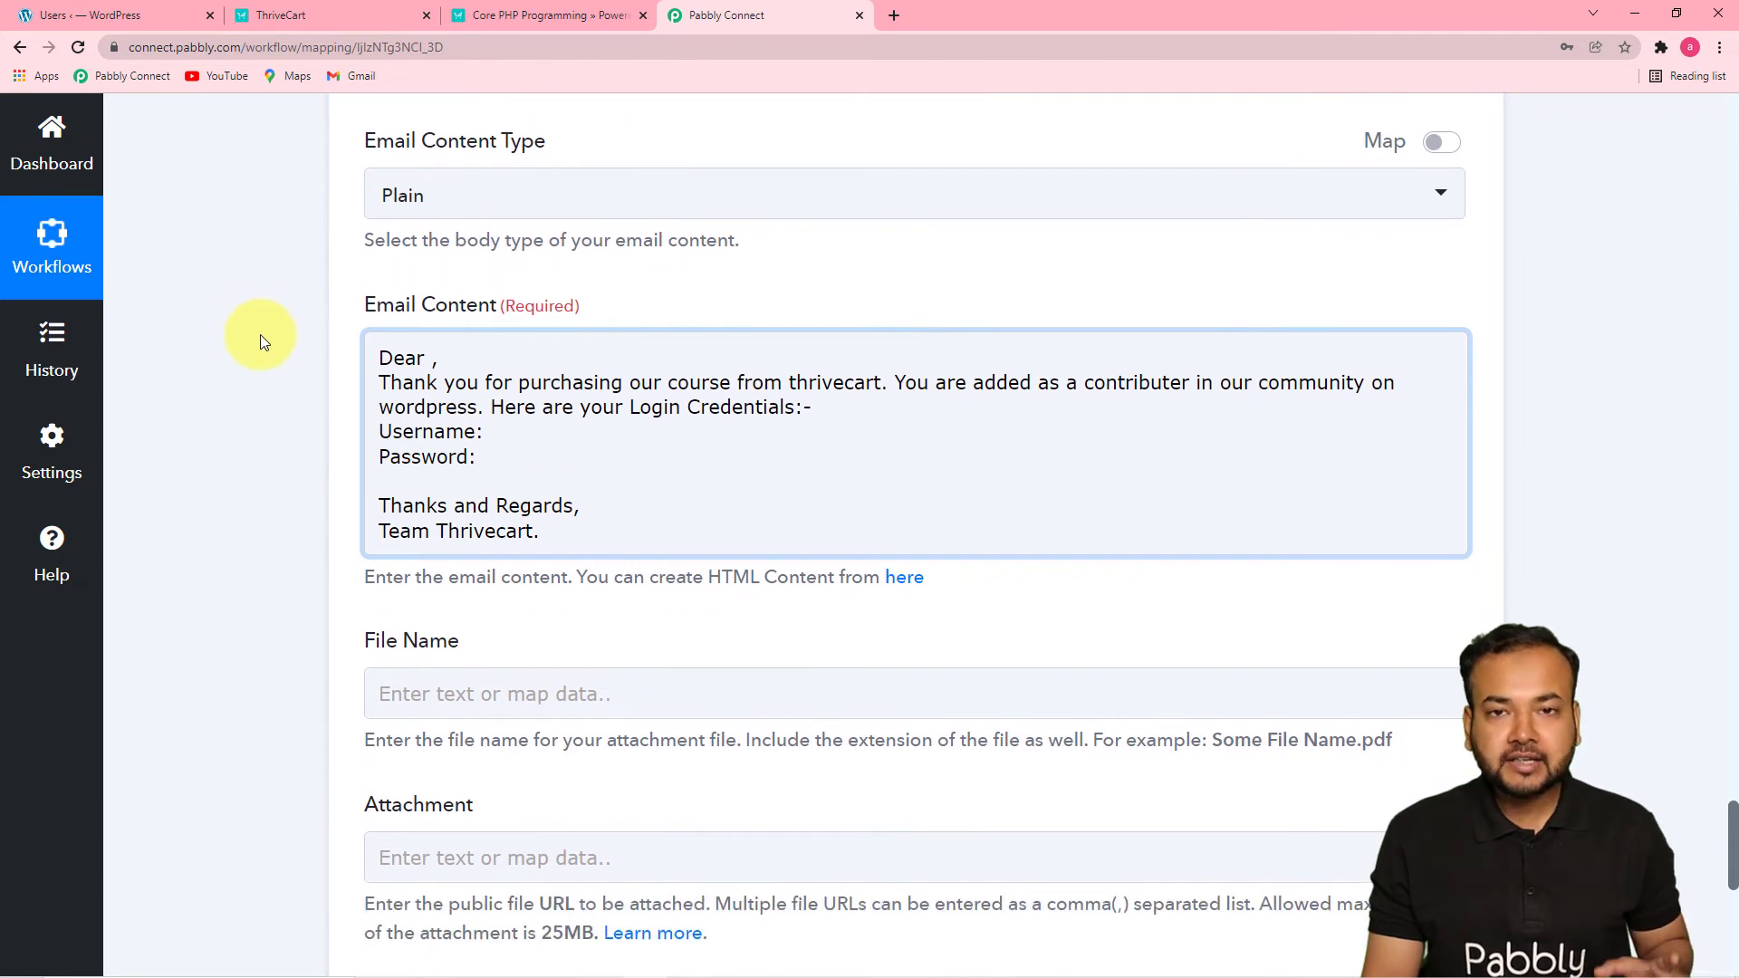
scroll(259, 338, down, 1)
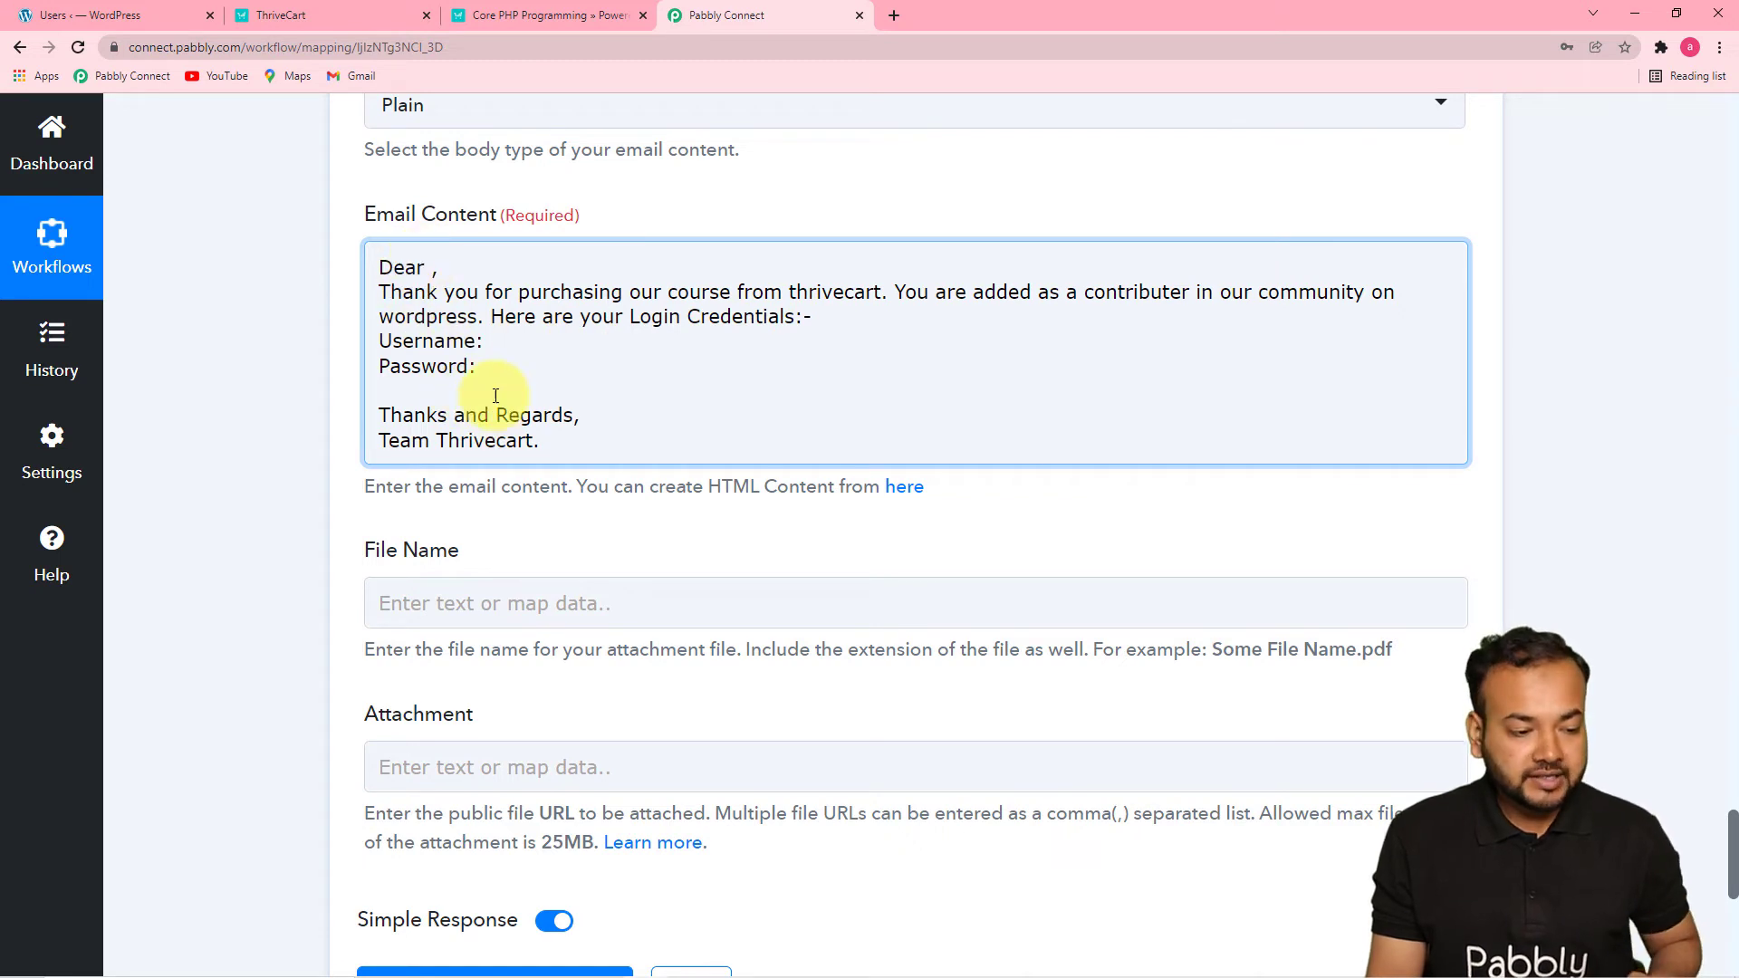
click(426, 269)
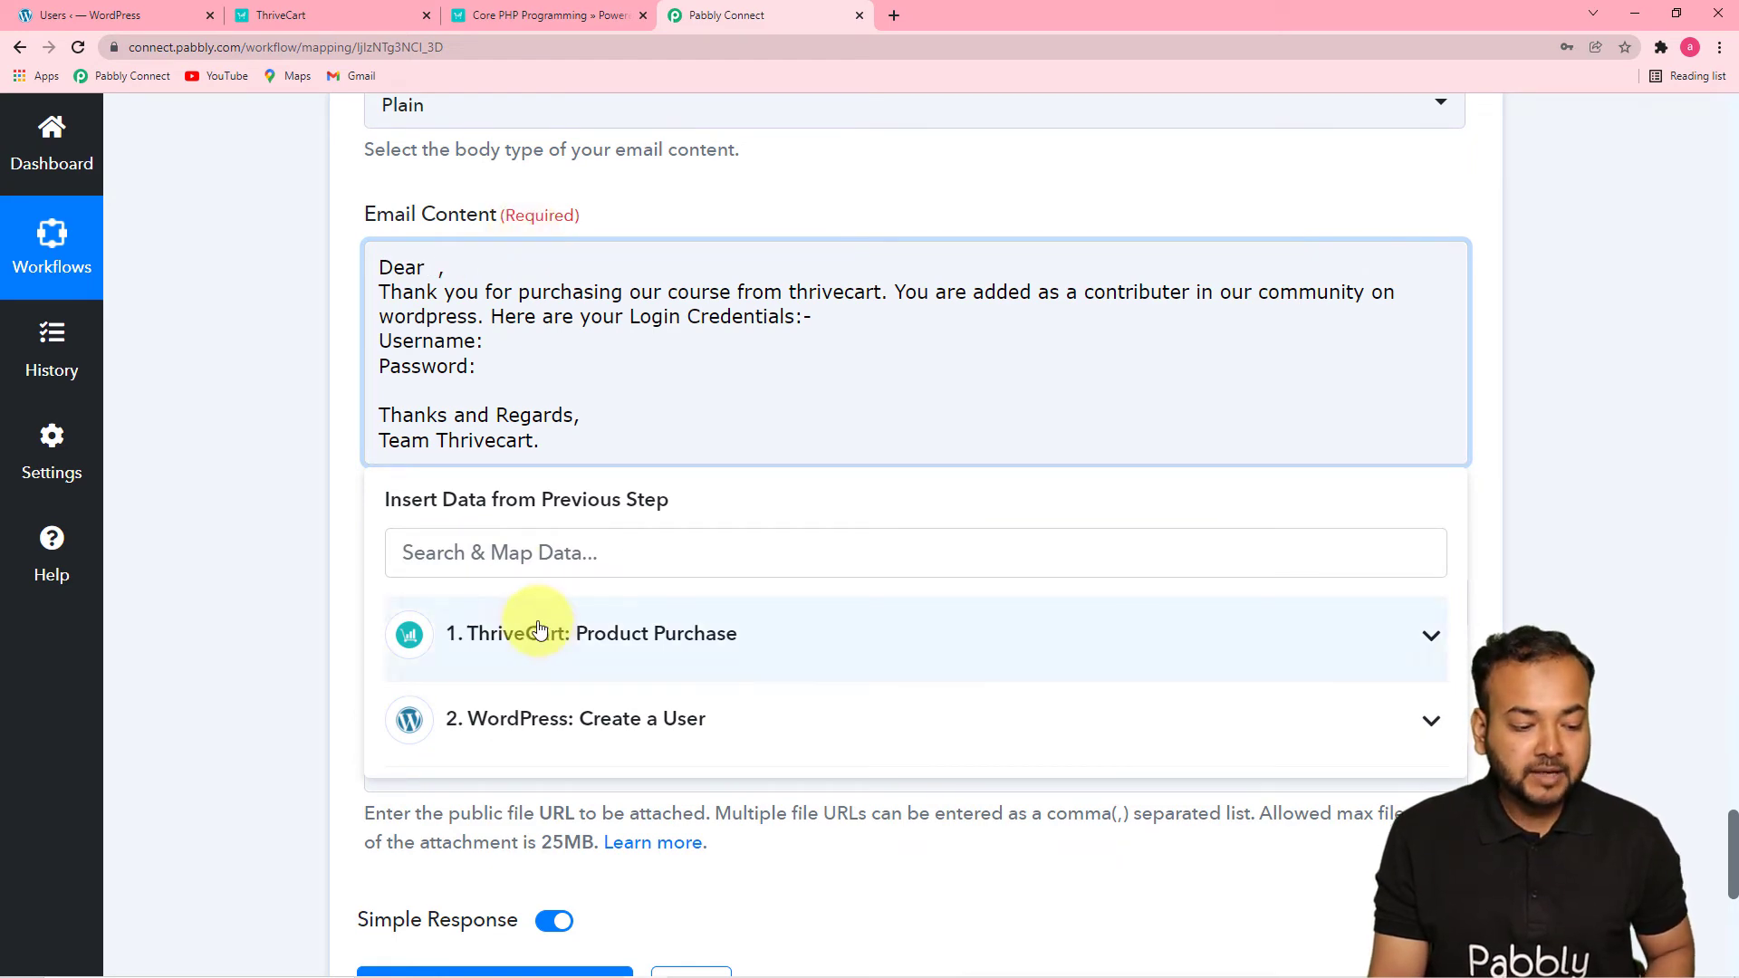
scroll(225, 494, down, 4)
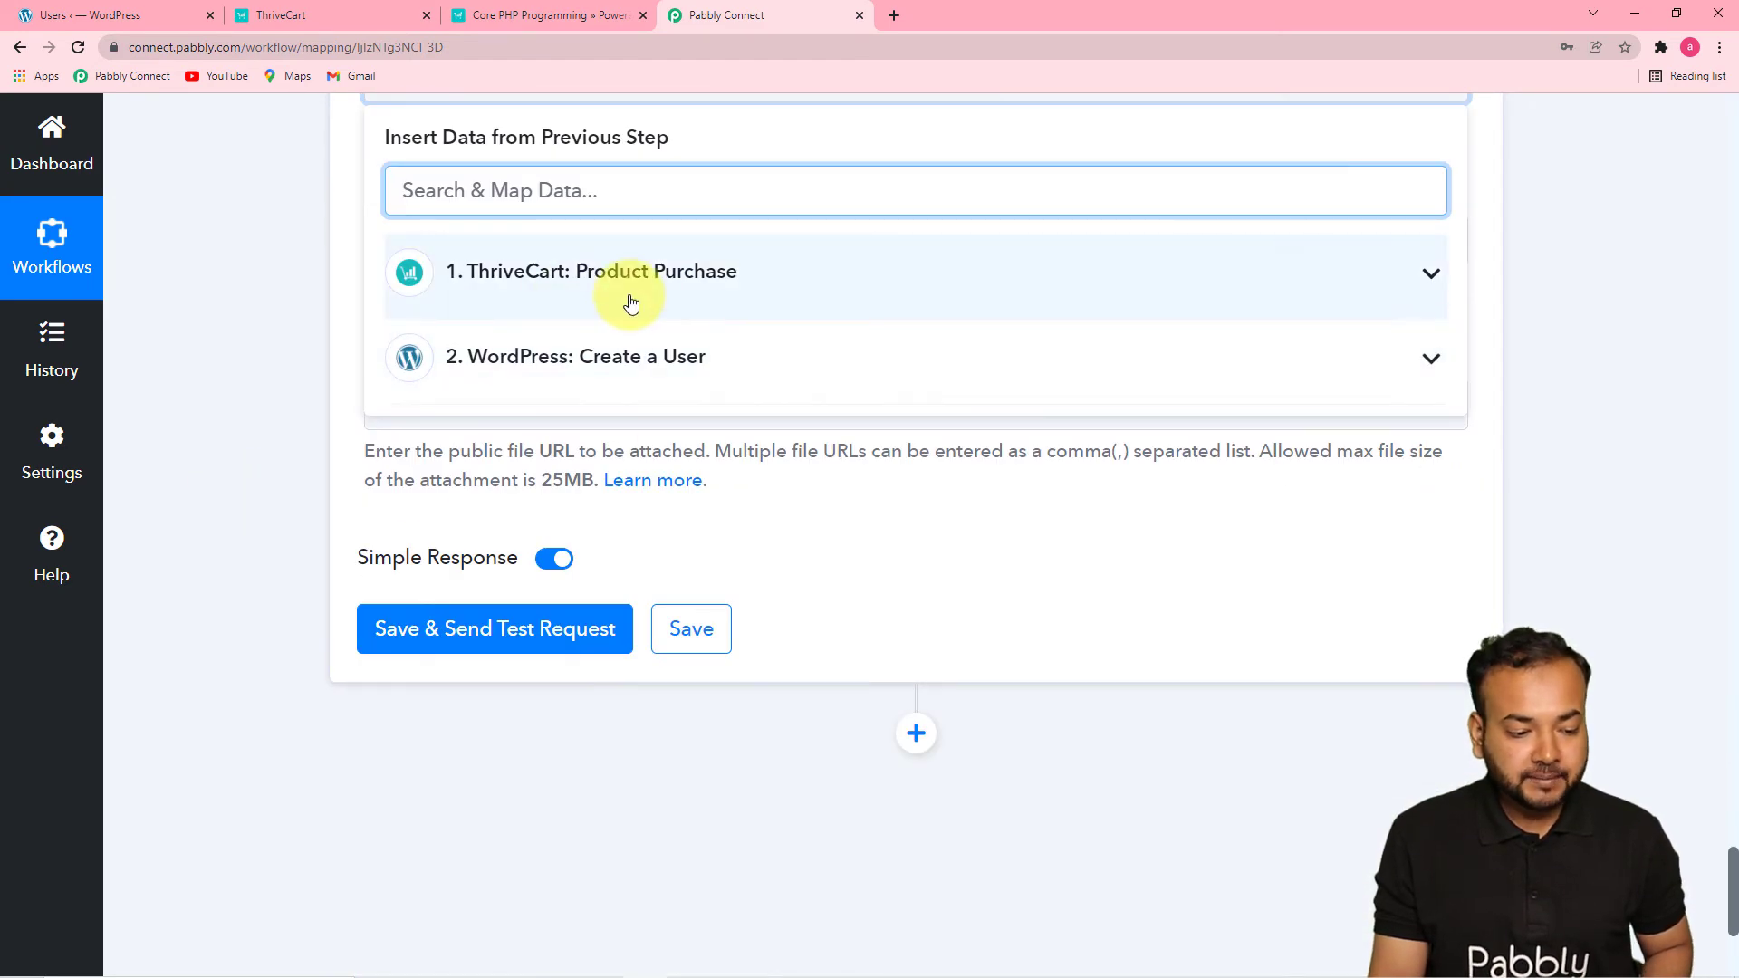
click(587, 272)
scroll(620, 621, down, 5)
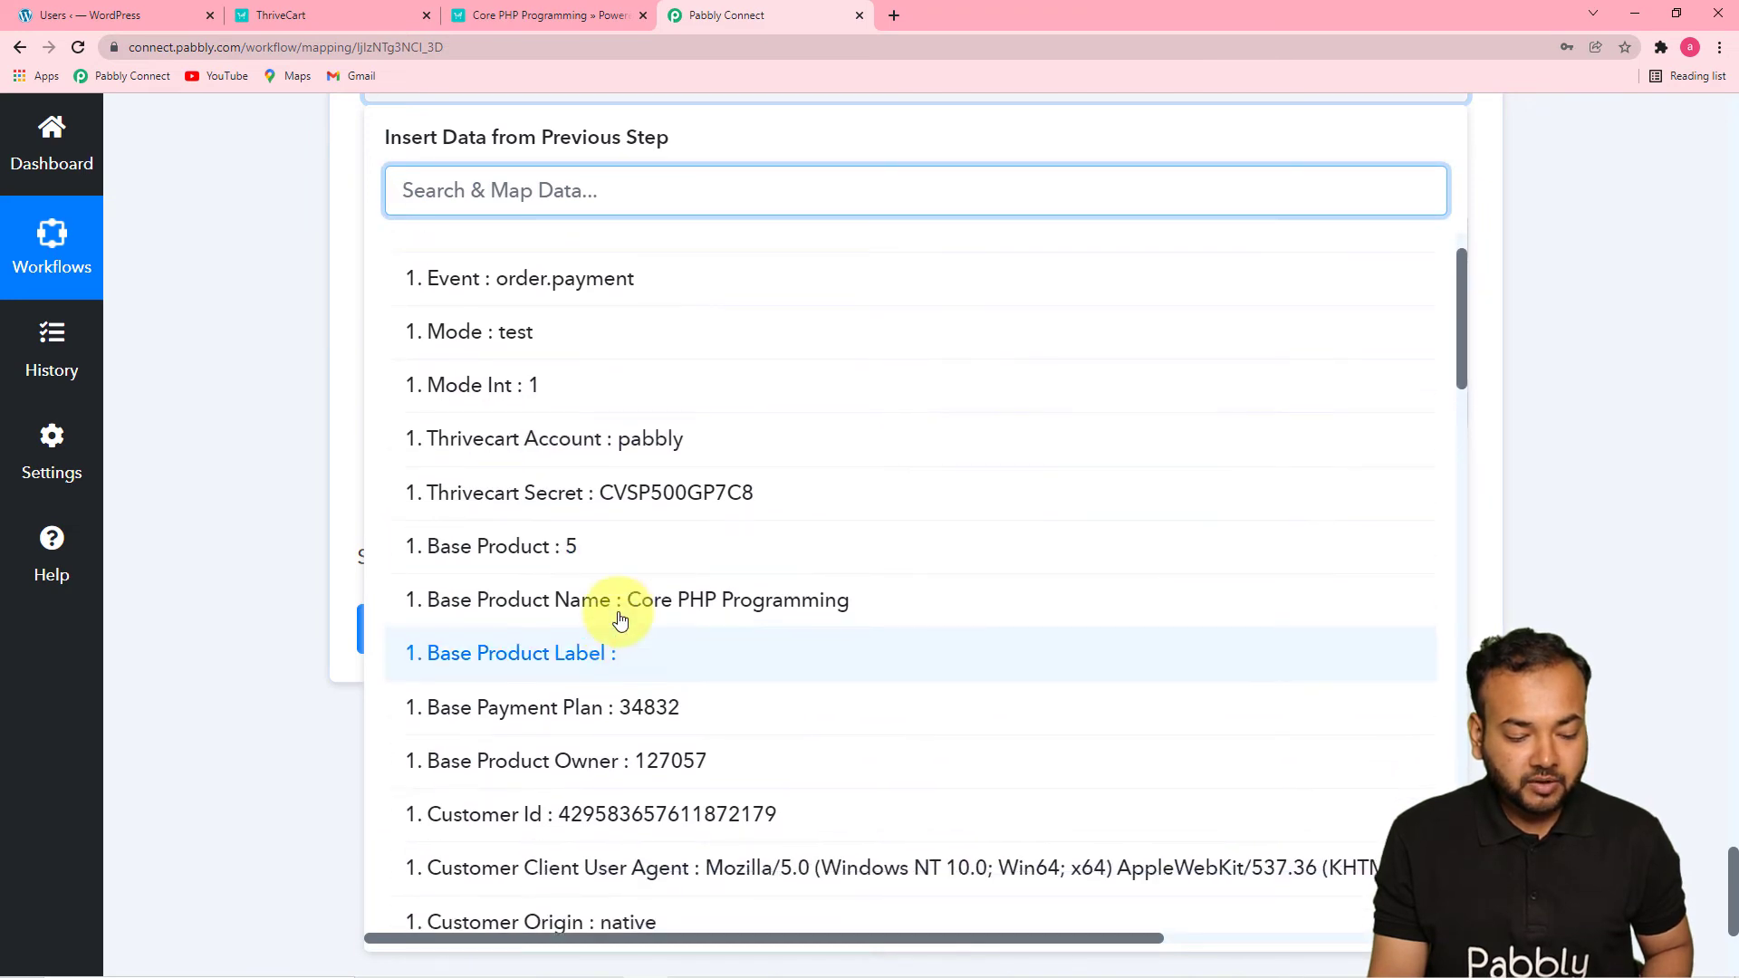
scroll(621, 621, down, 6)
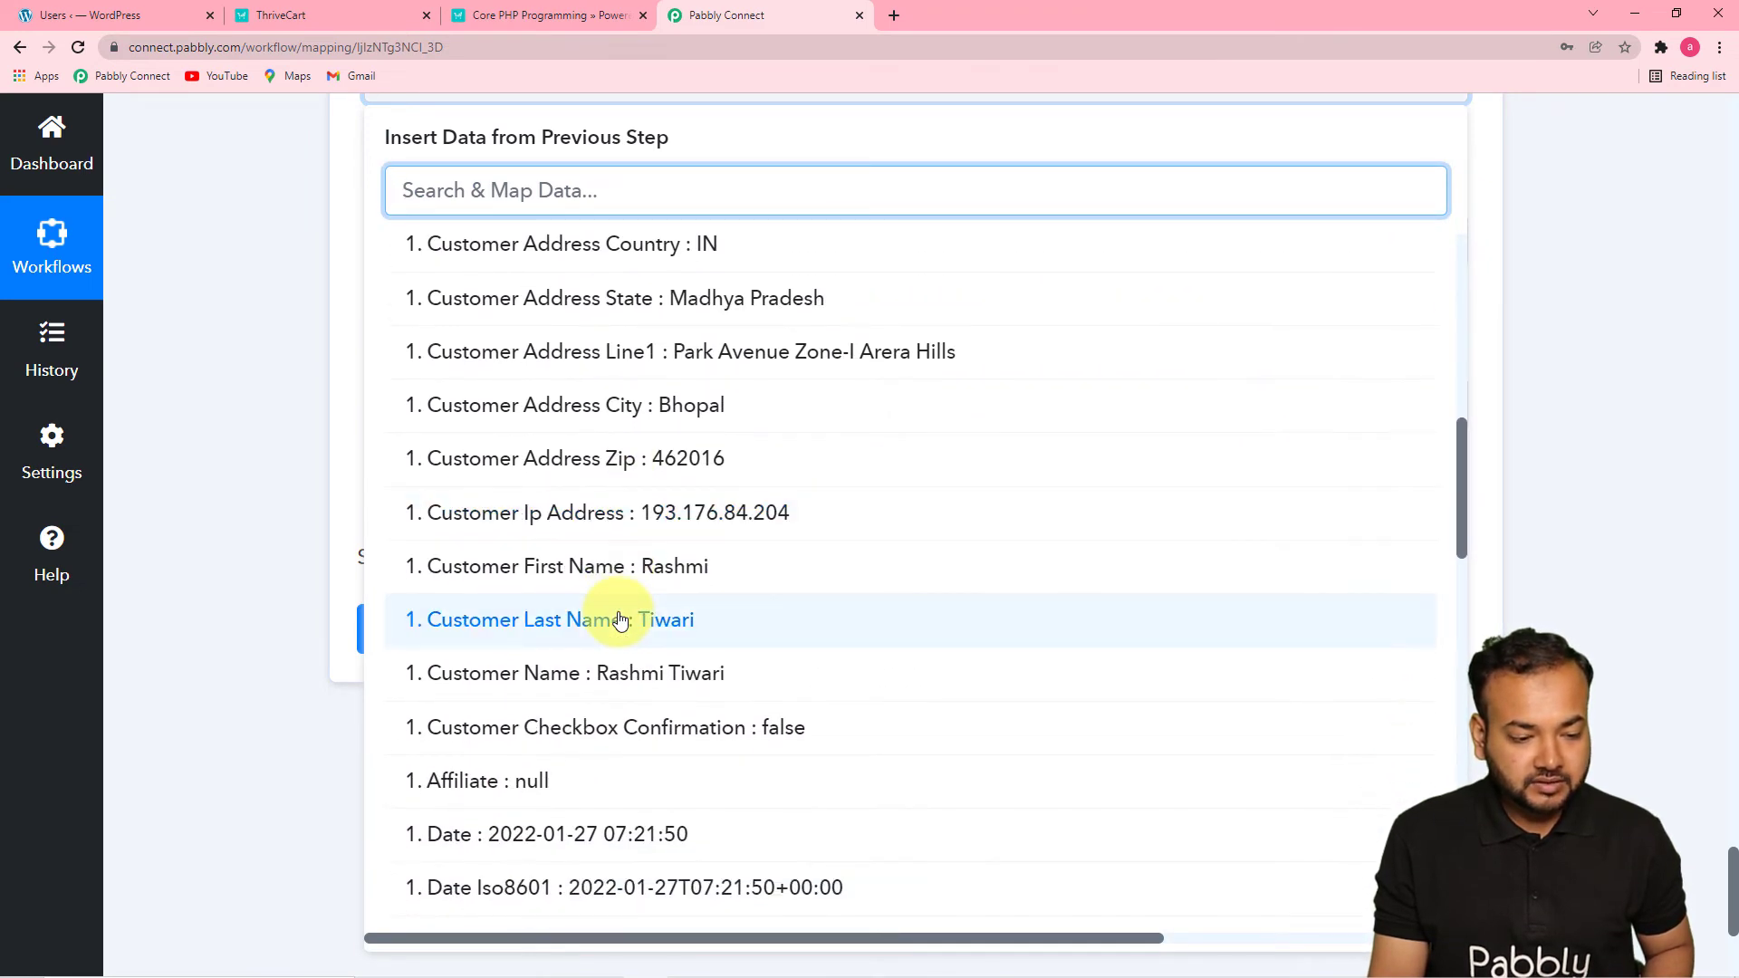
scroll(620, 621, down, 10)
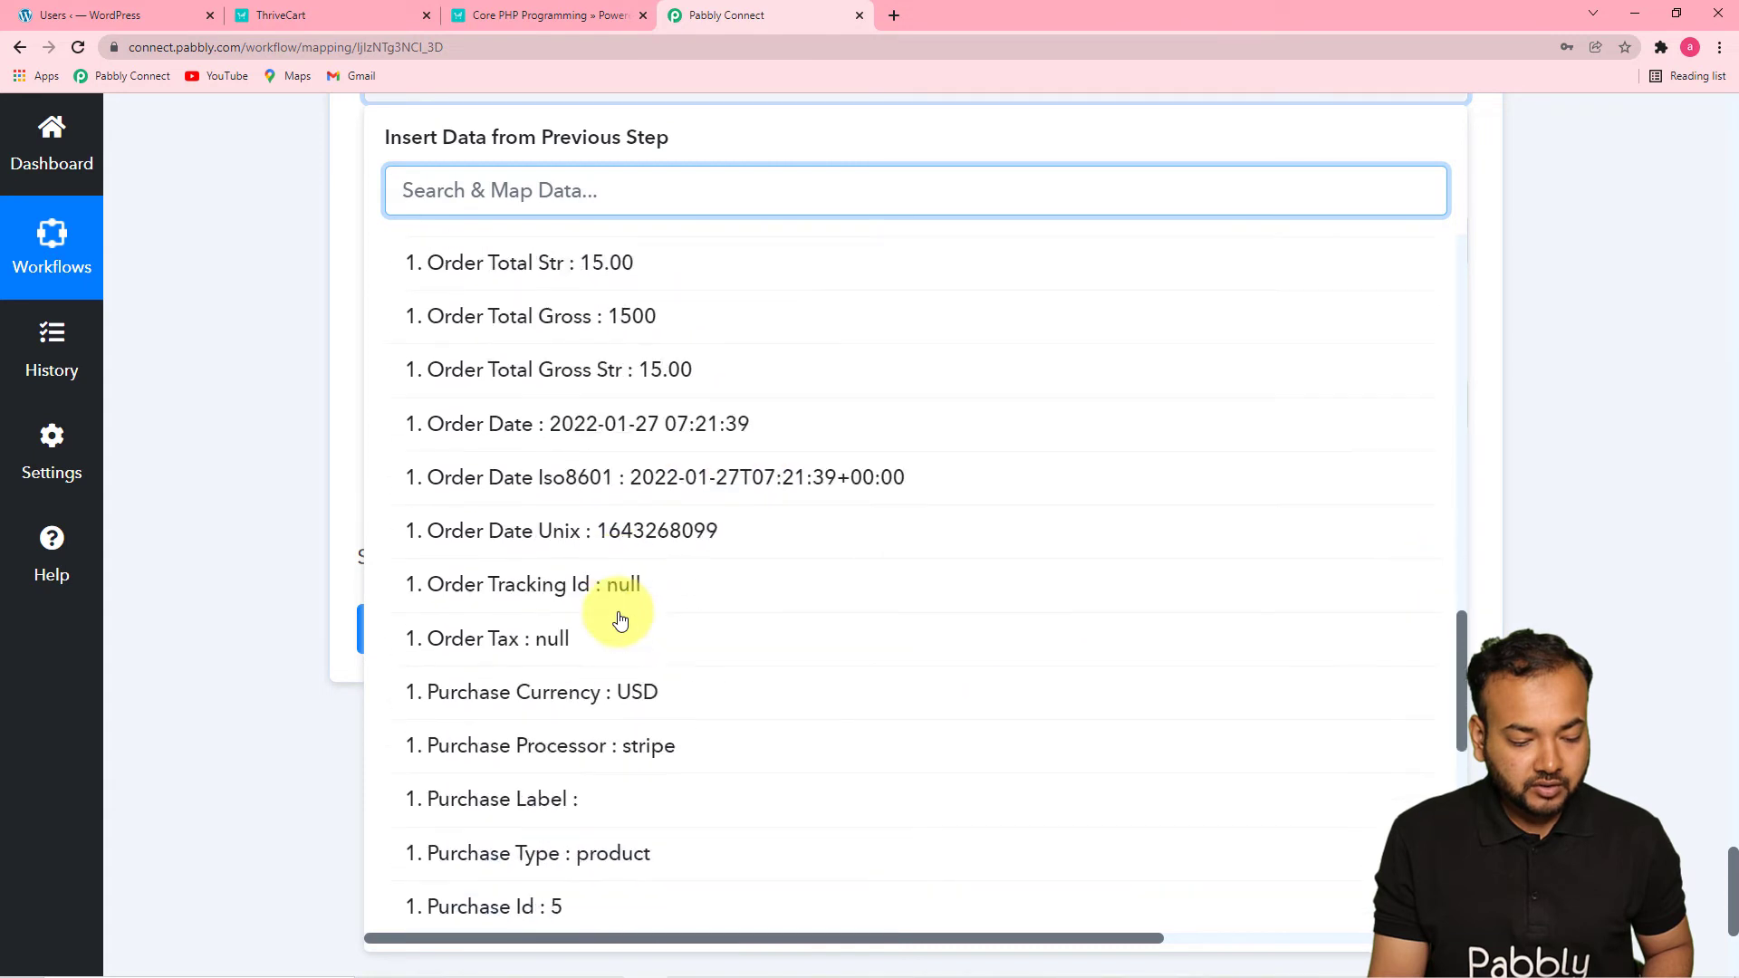
scroll(616, 580, down, 3)
scroll(634, 589, up, 10)
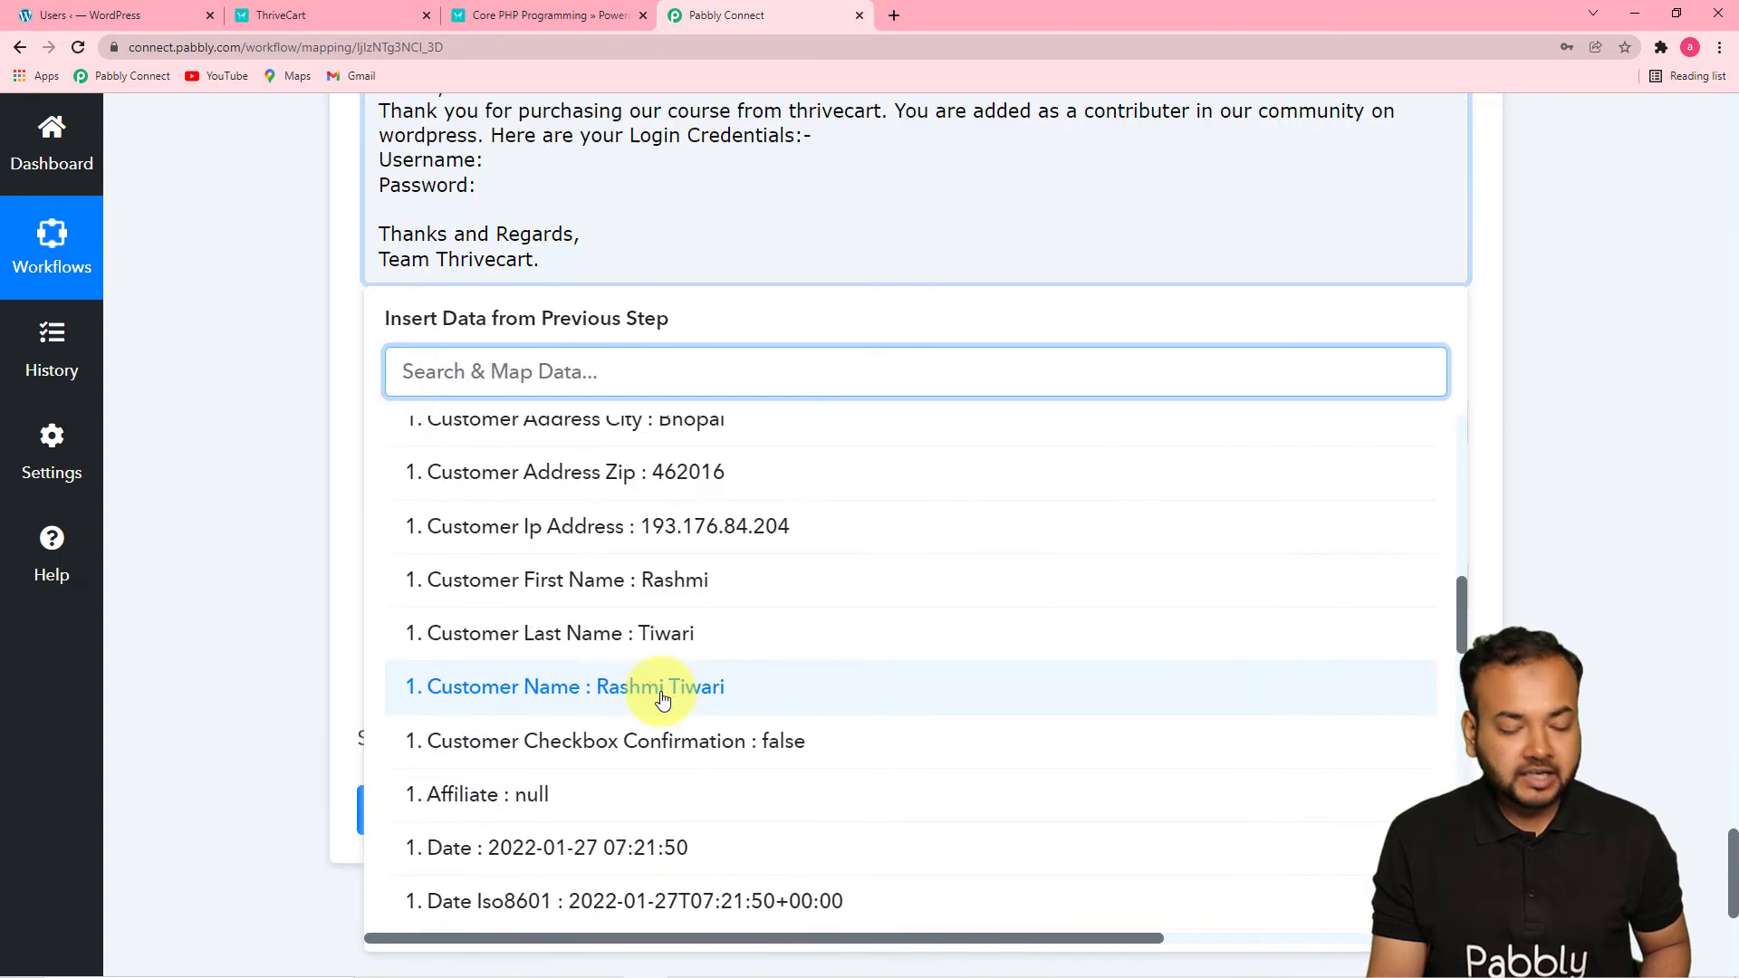
click(662, 689)
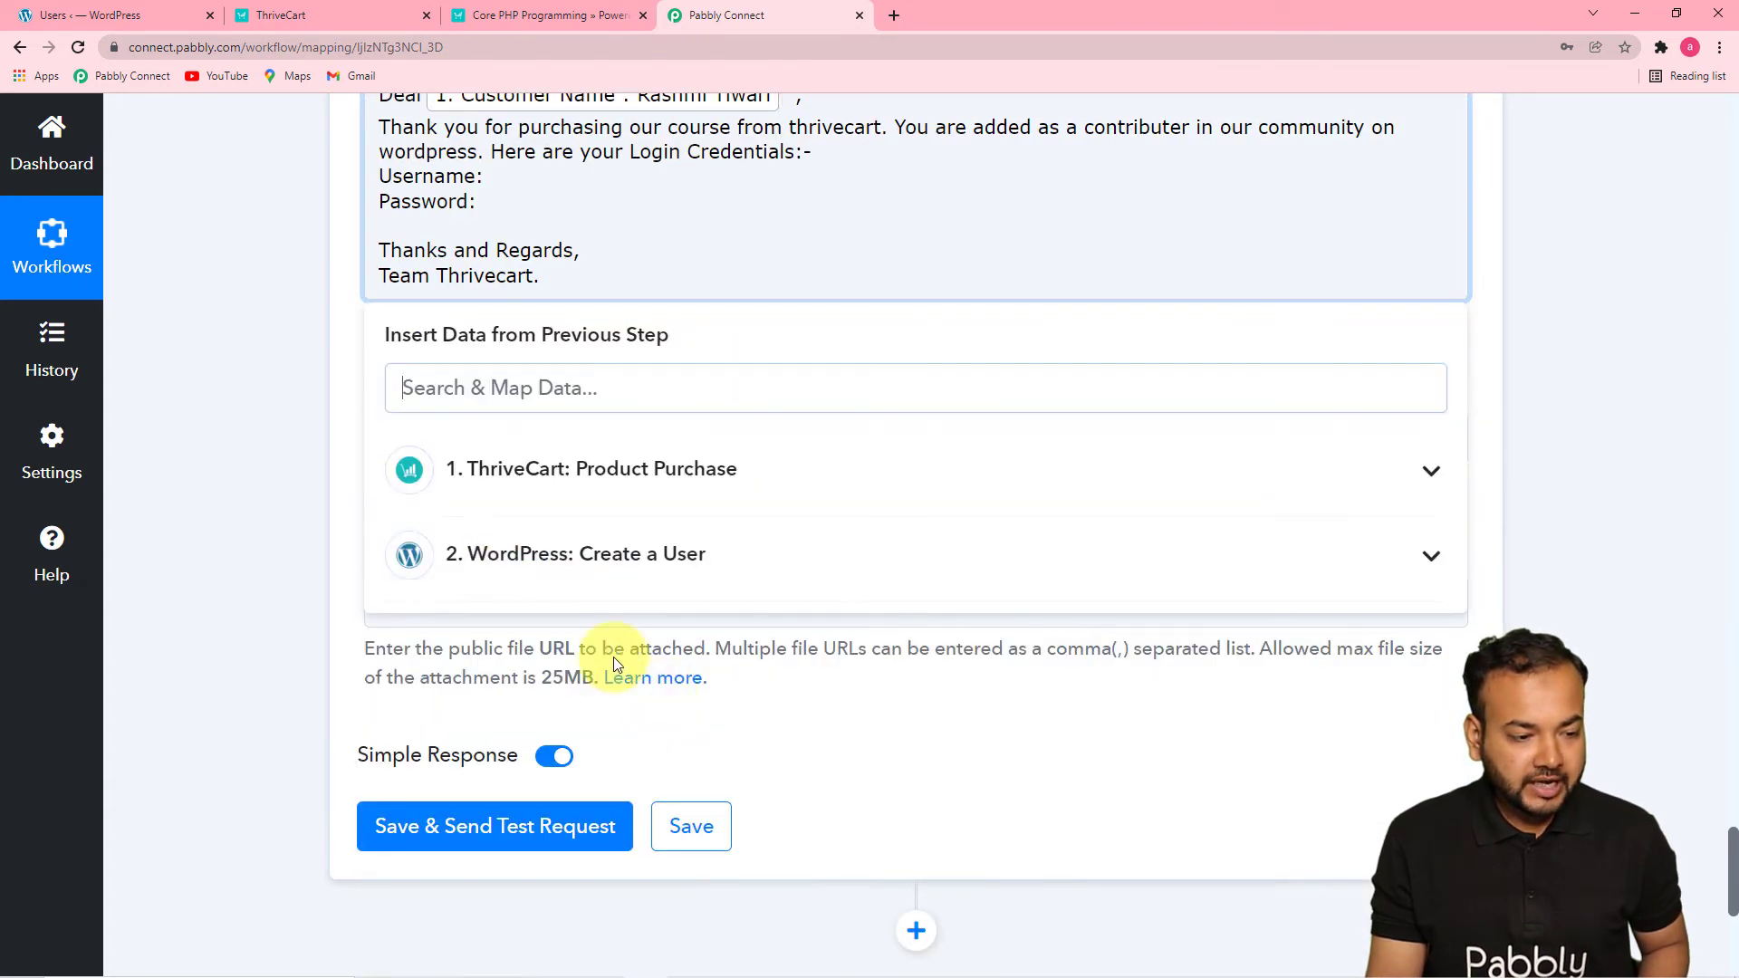
click(262, 420)
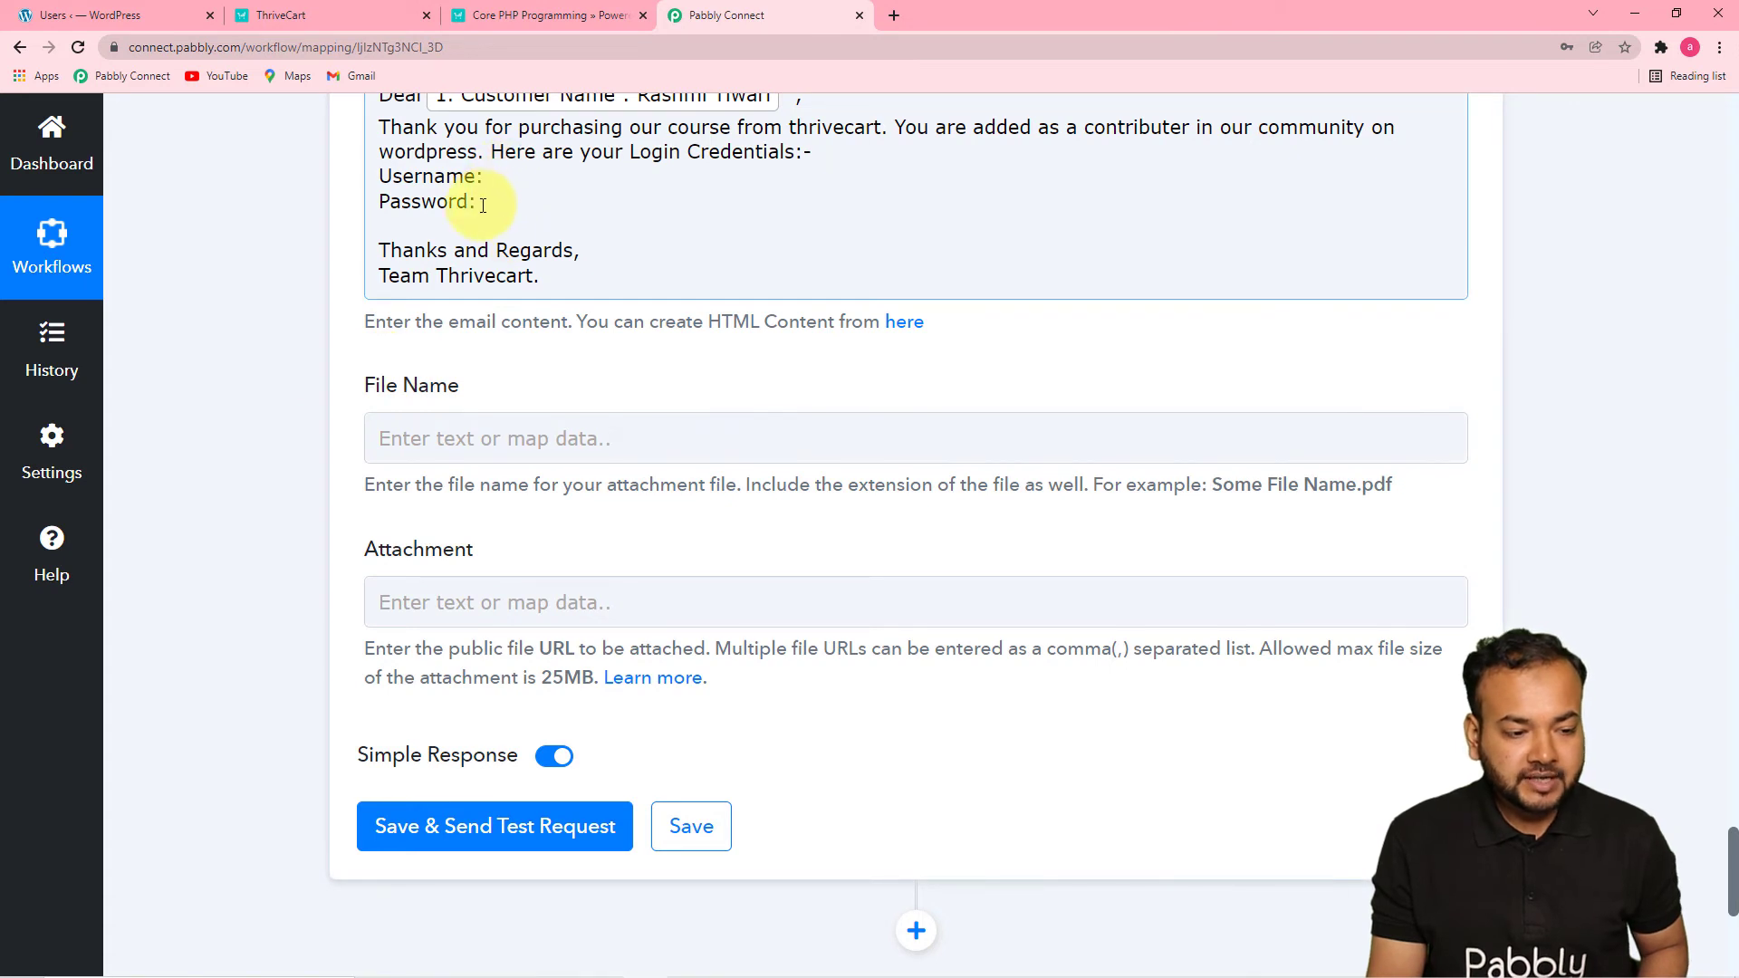
Insert the WordPress Create a User Username after "Username:" in the email content.
click(492, 178)
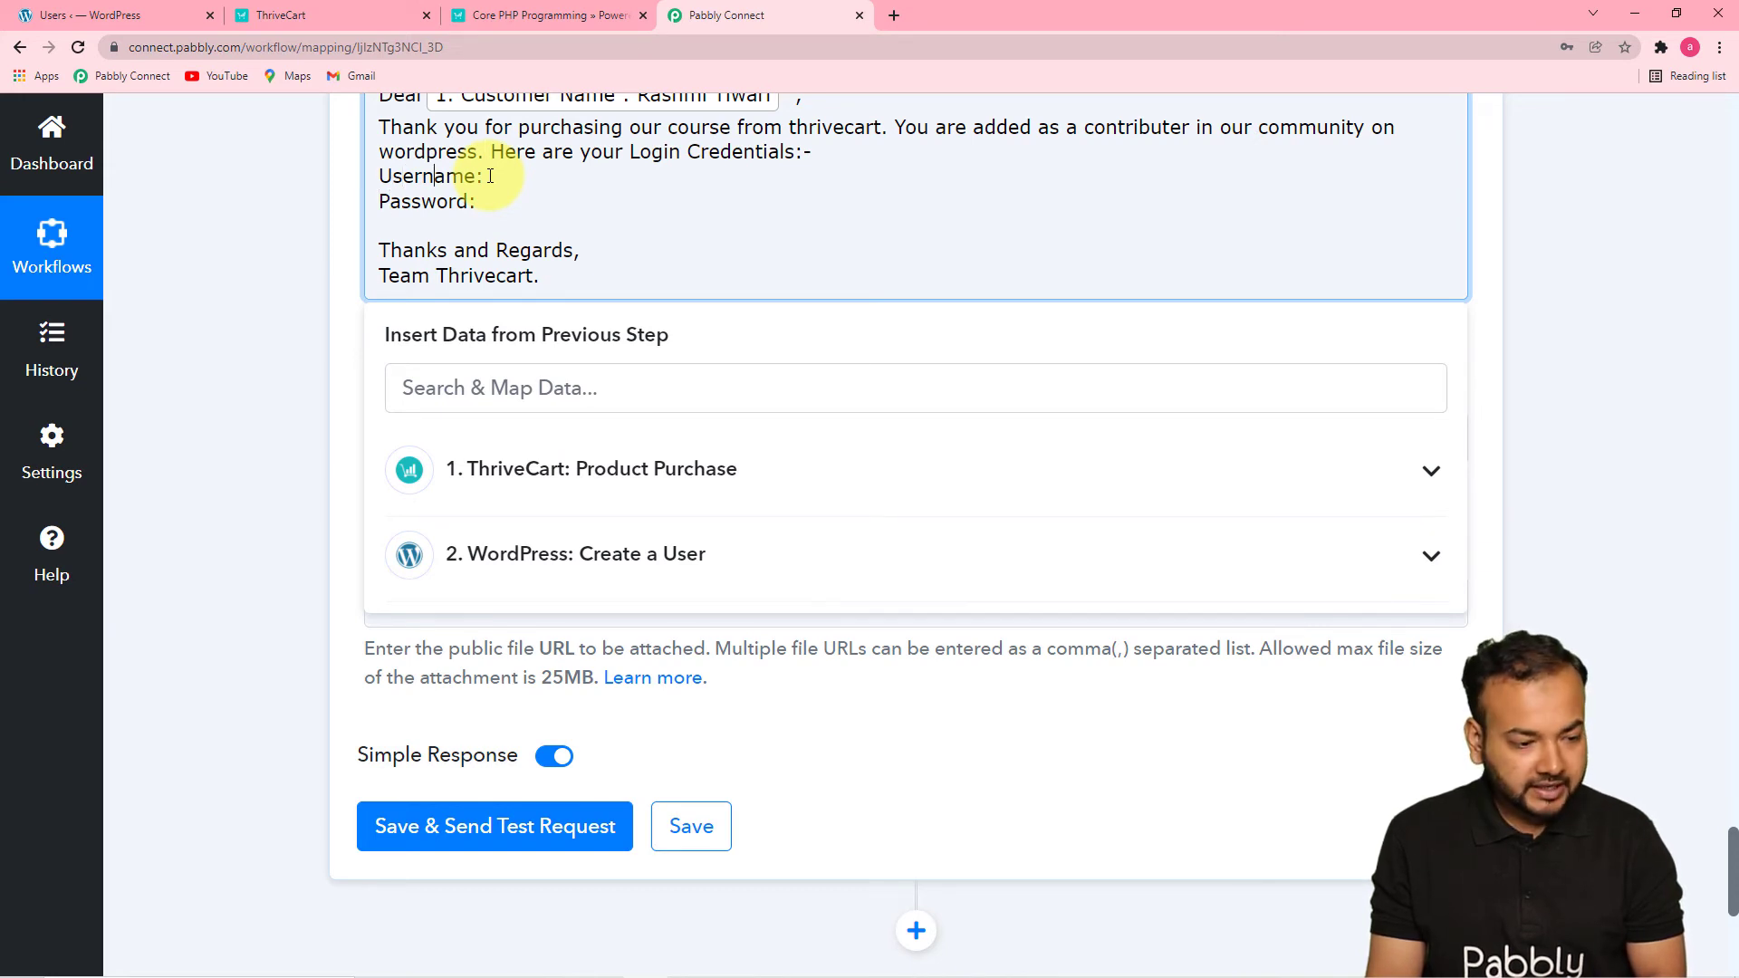
click(490, 175)
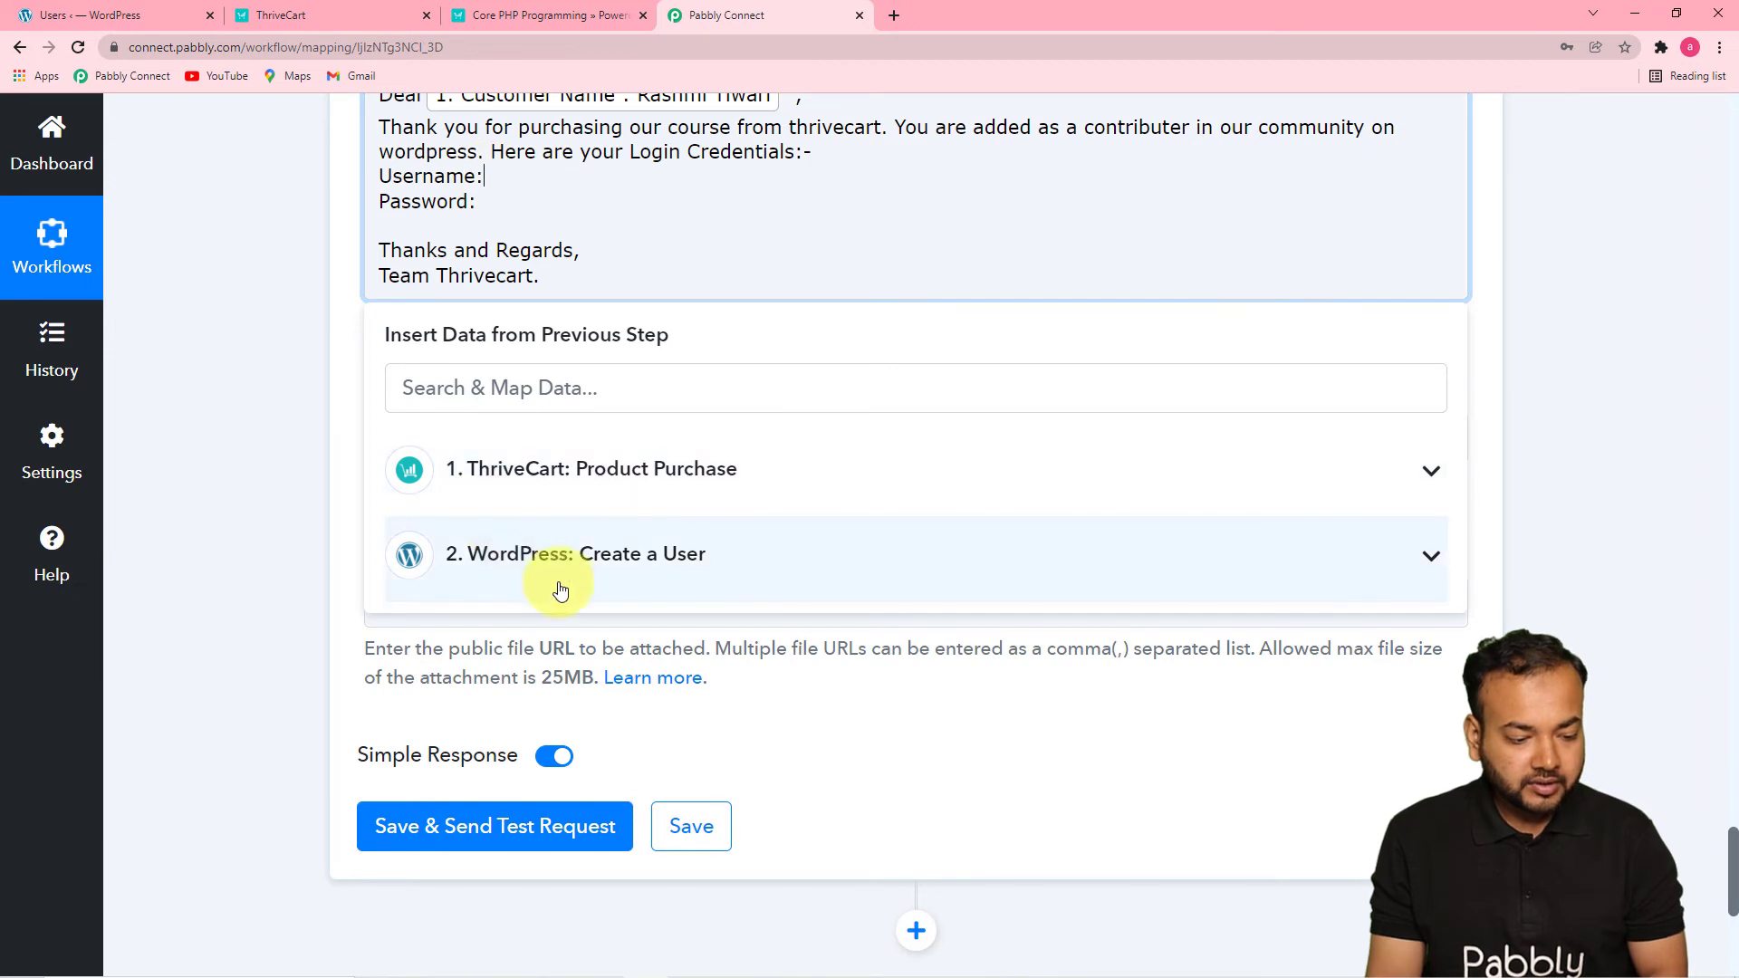
click(566, 569)
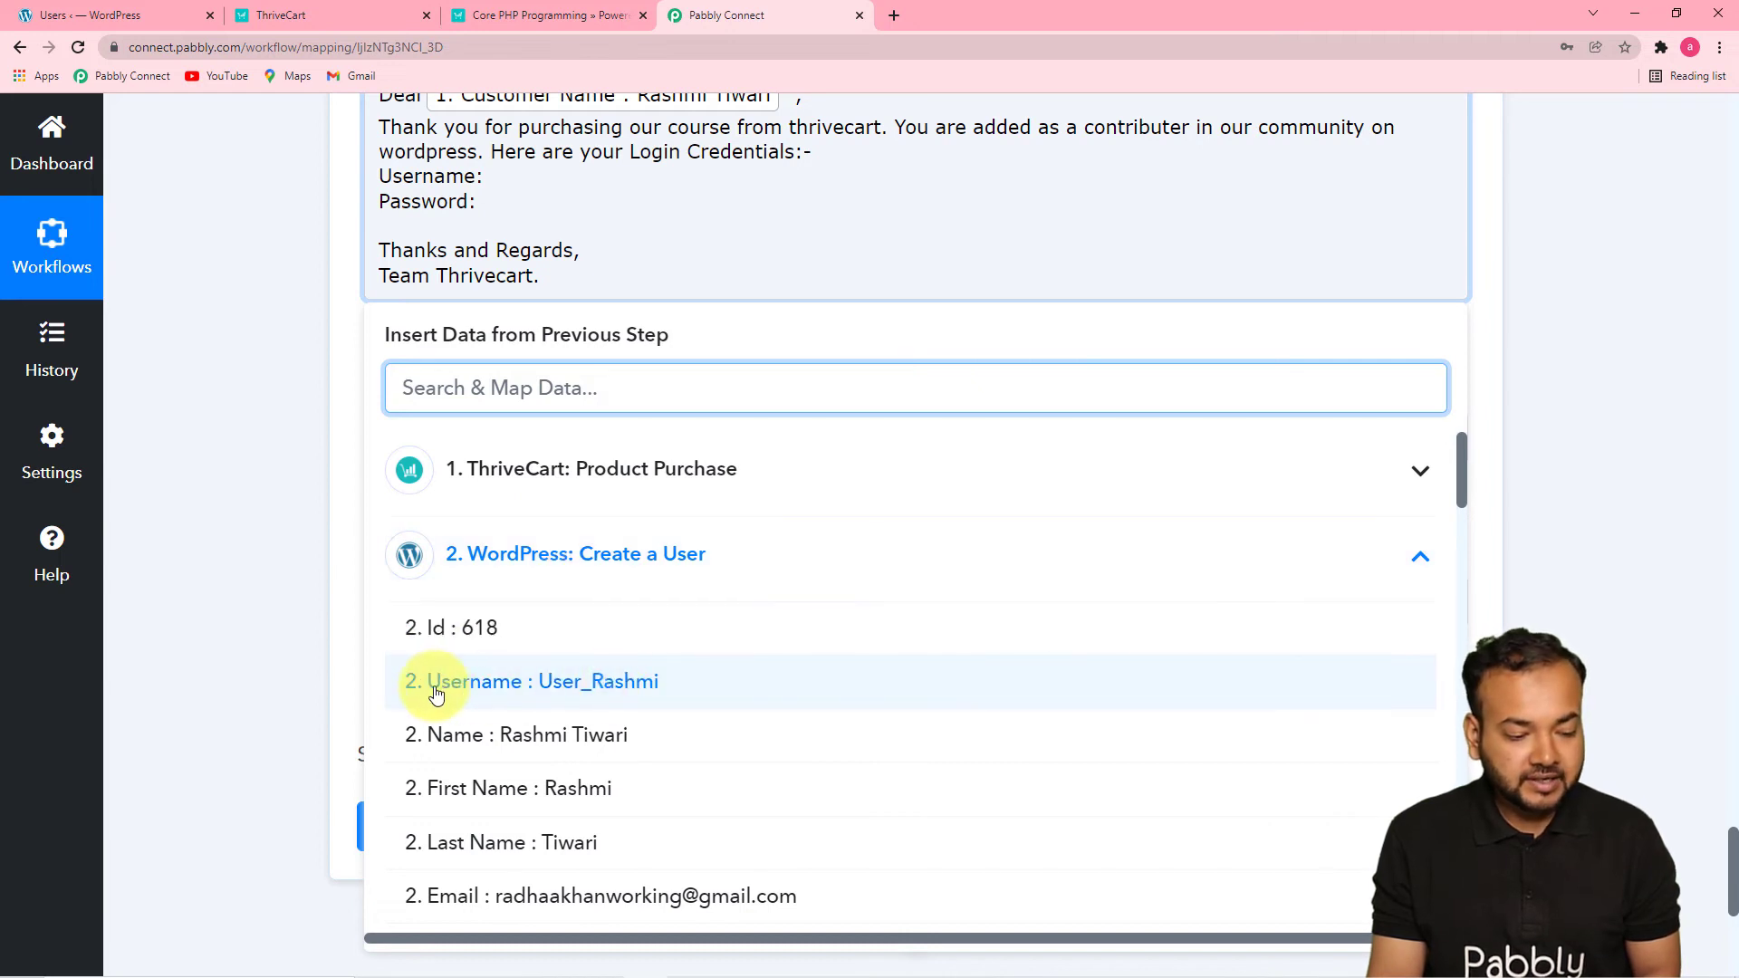
click(601, 688)
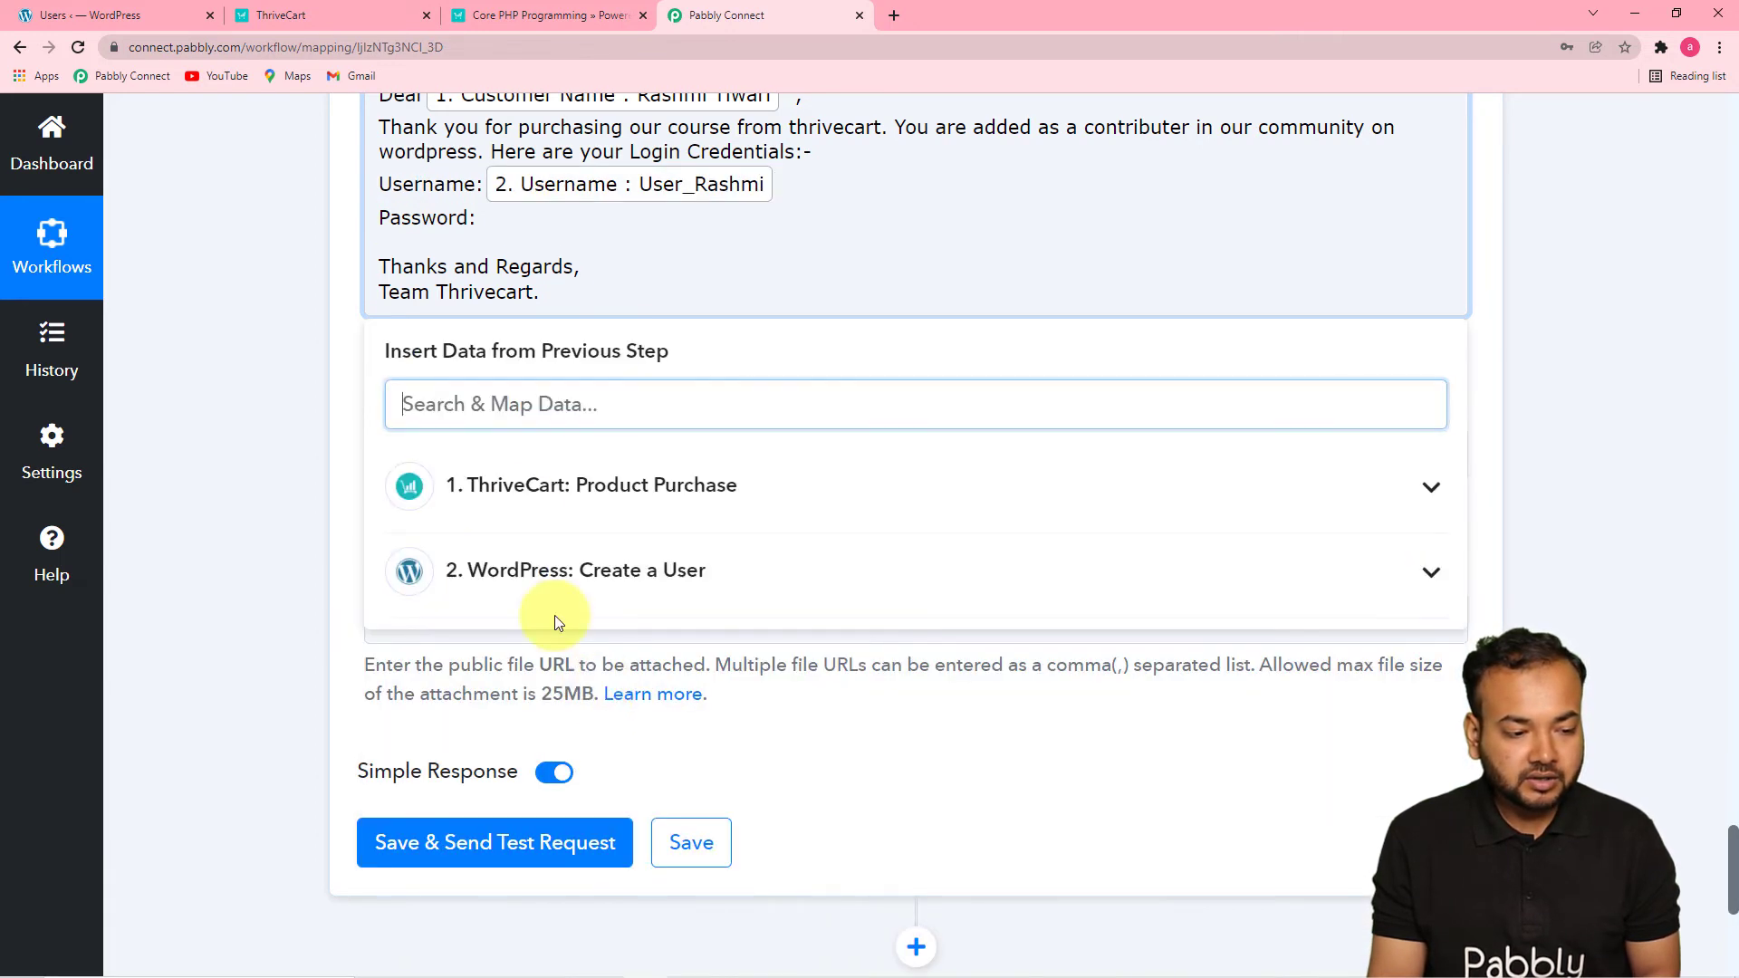
Look through the WordPress Create a User response data for a password value to map after "Password:" in the email content.
click(466, 219)
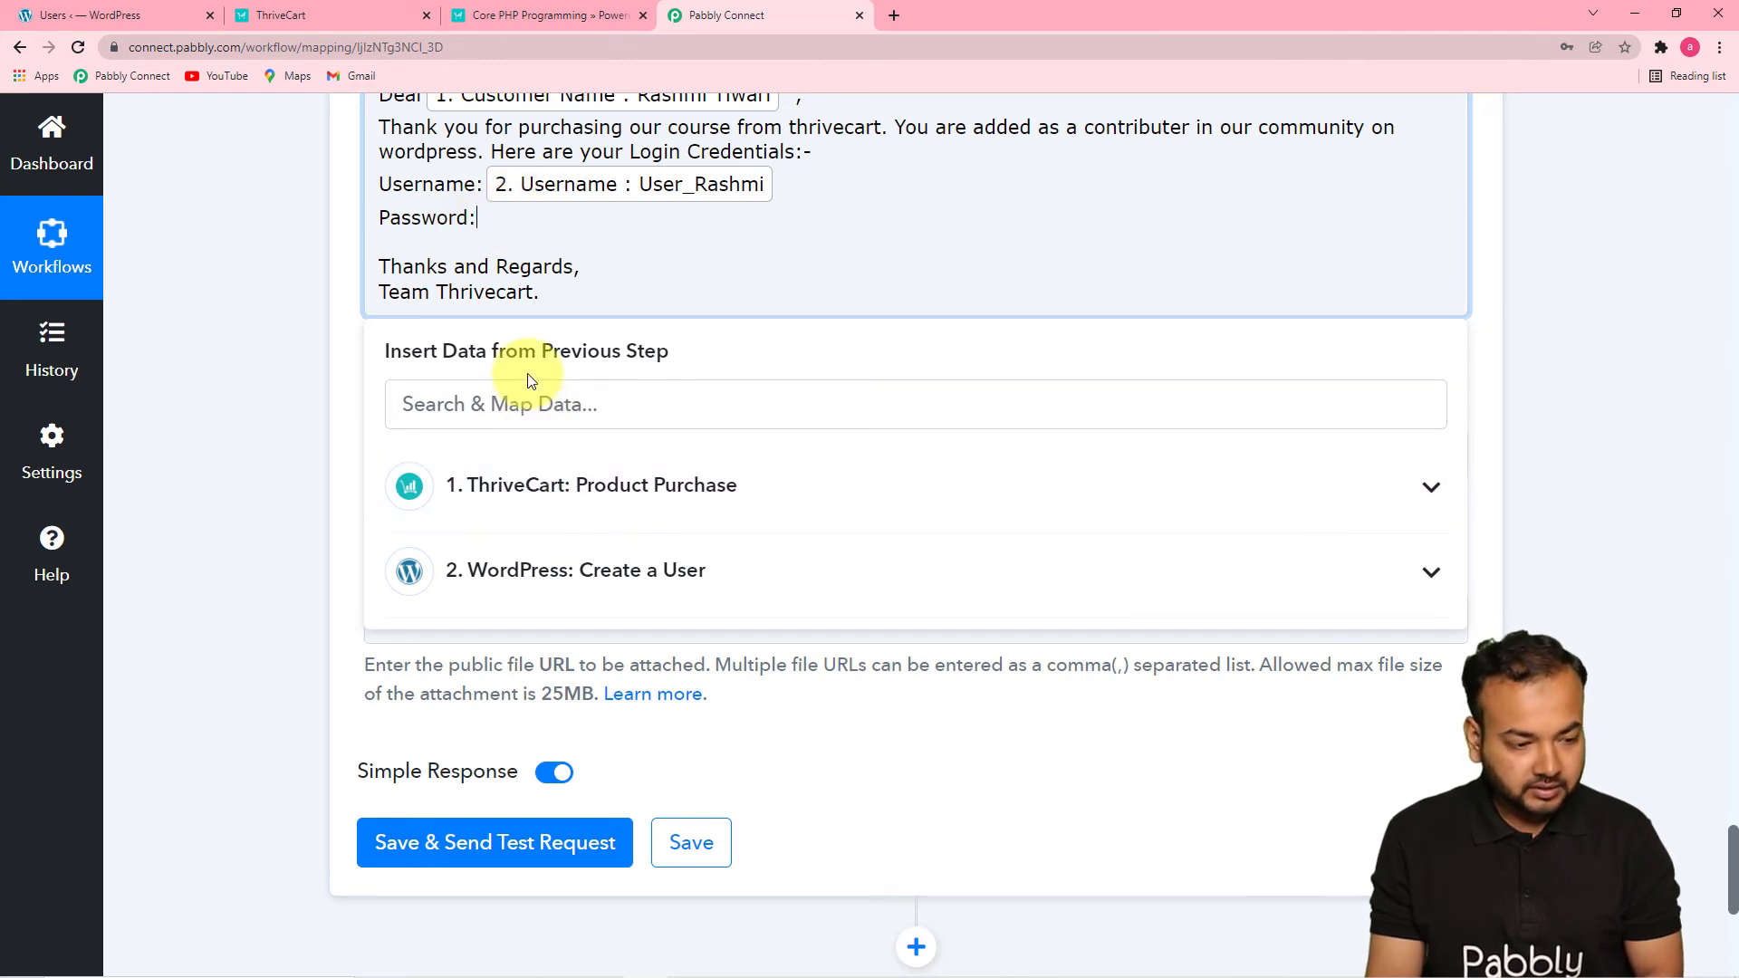
click(550, 573)
scroll(555, 586, down, 2)
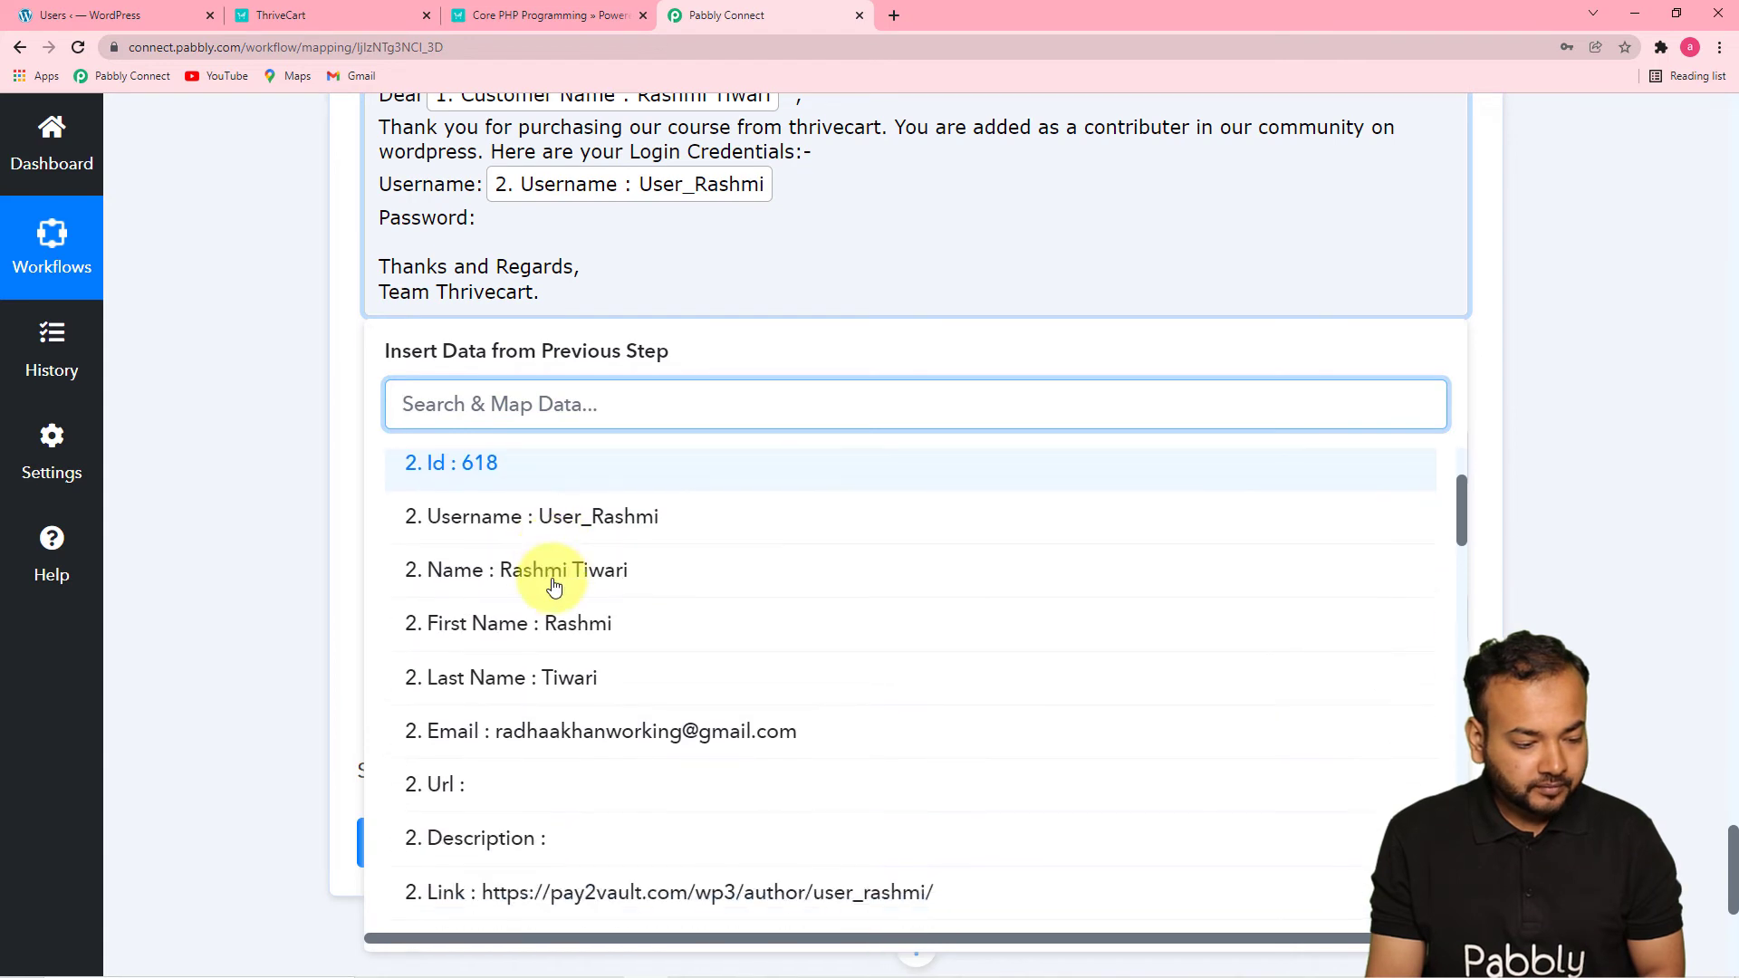
scroll(555, 587, down, 3)
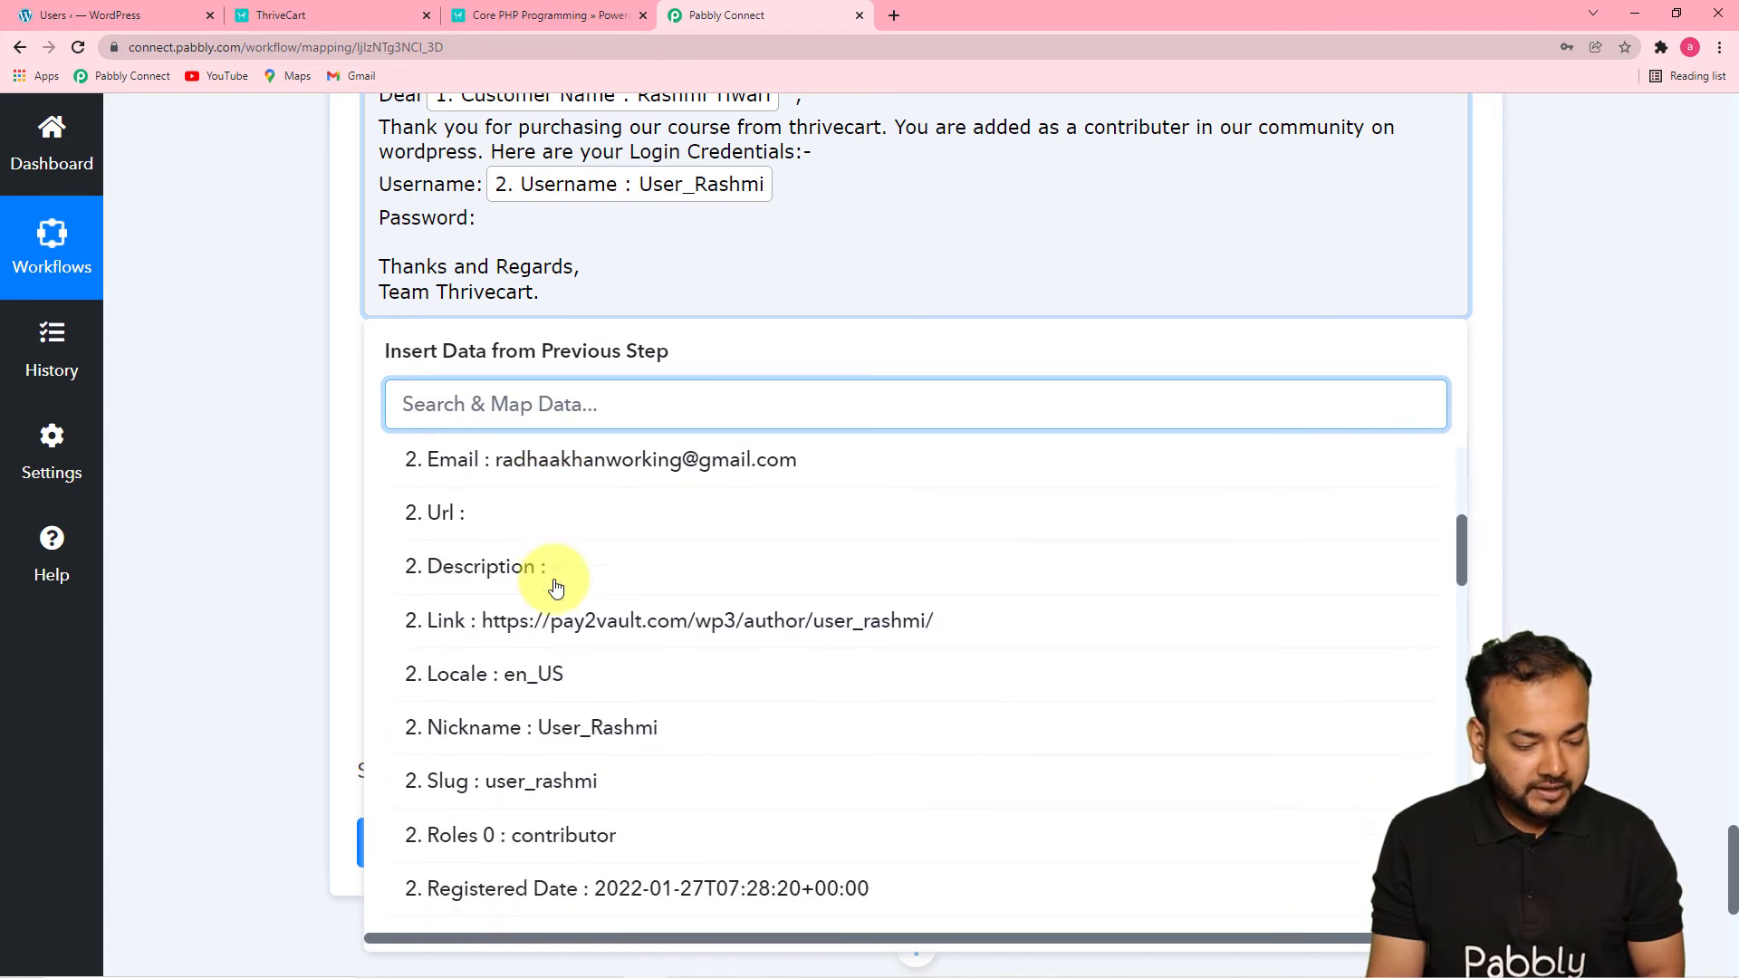
scroll(555, 586, down, 4)
scroll(555, 586, up, 4)
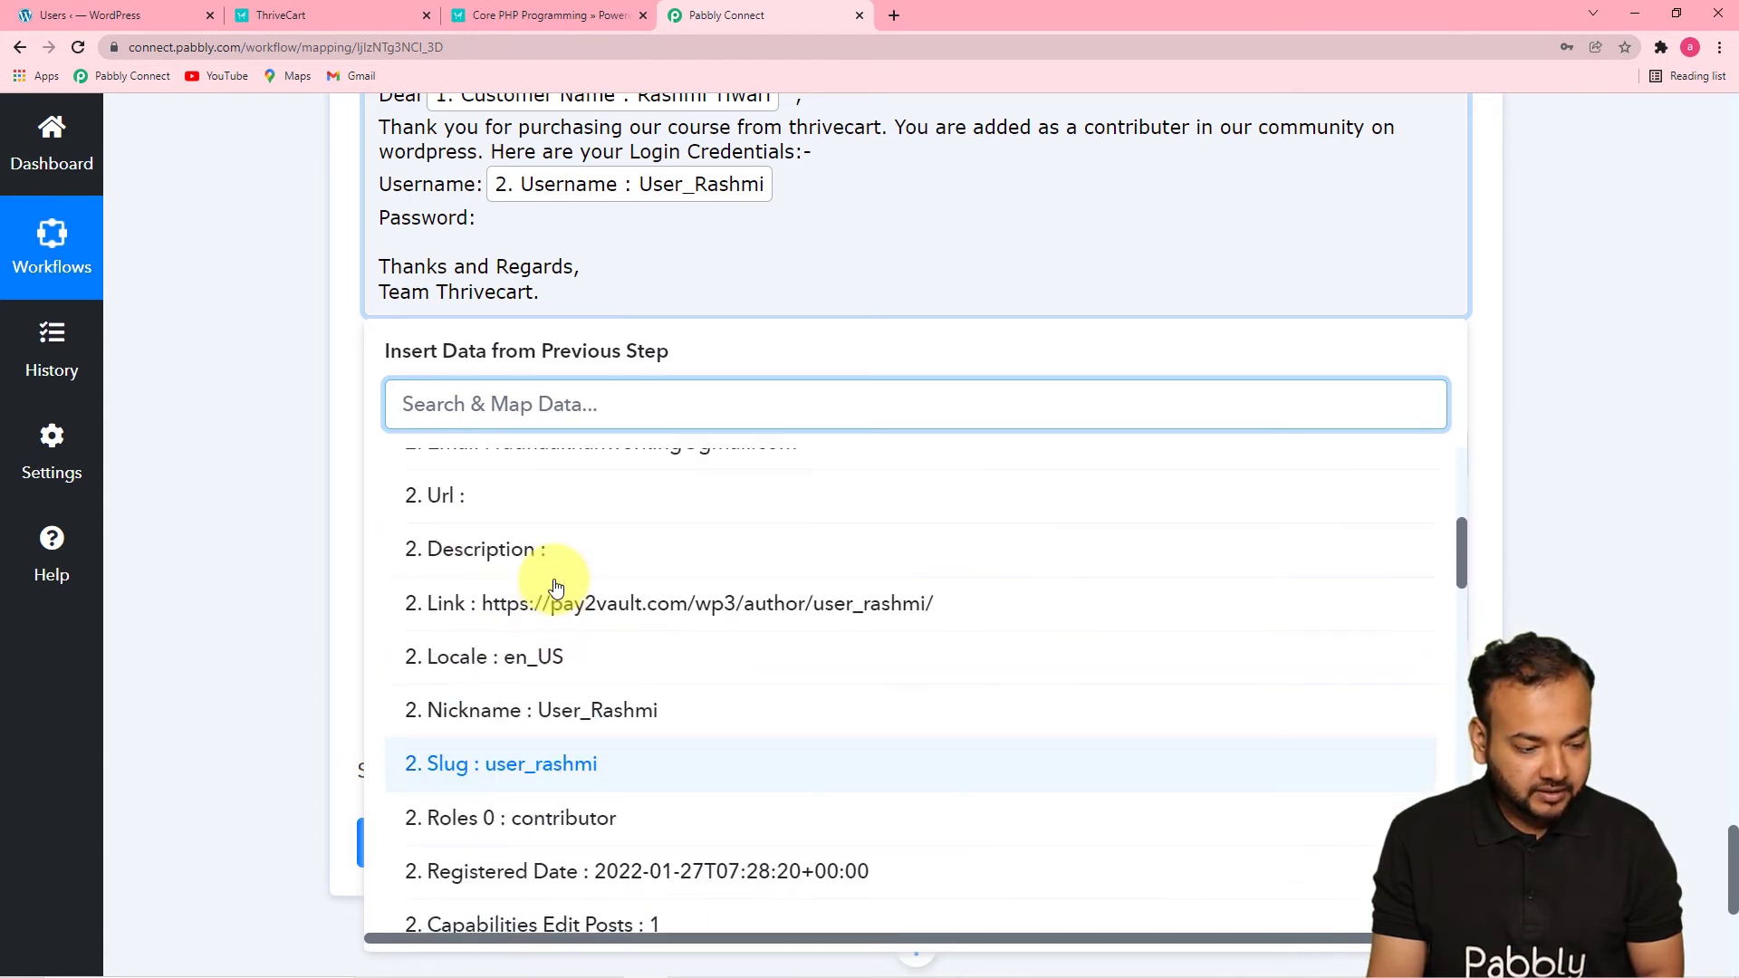
scroll(555, 586, up, 6)
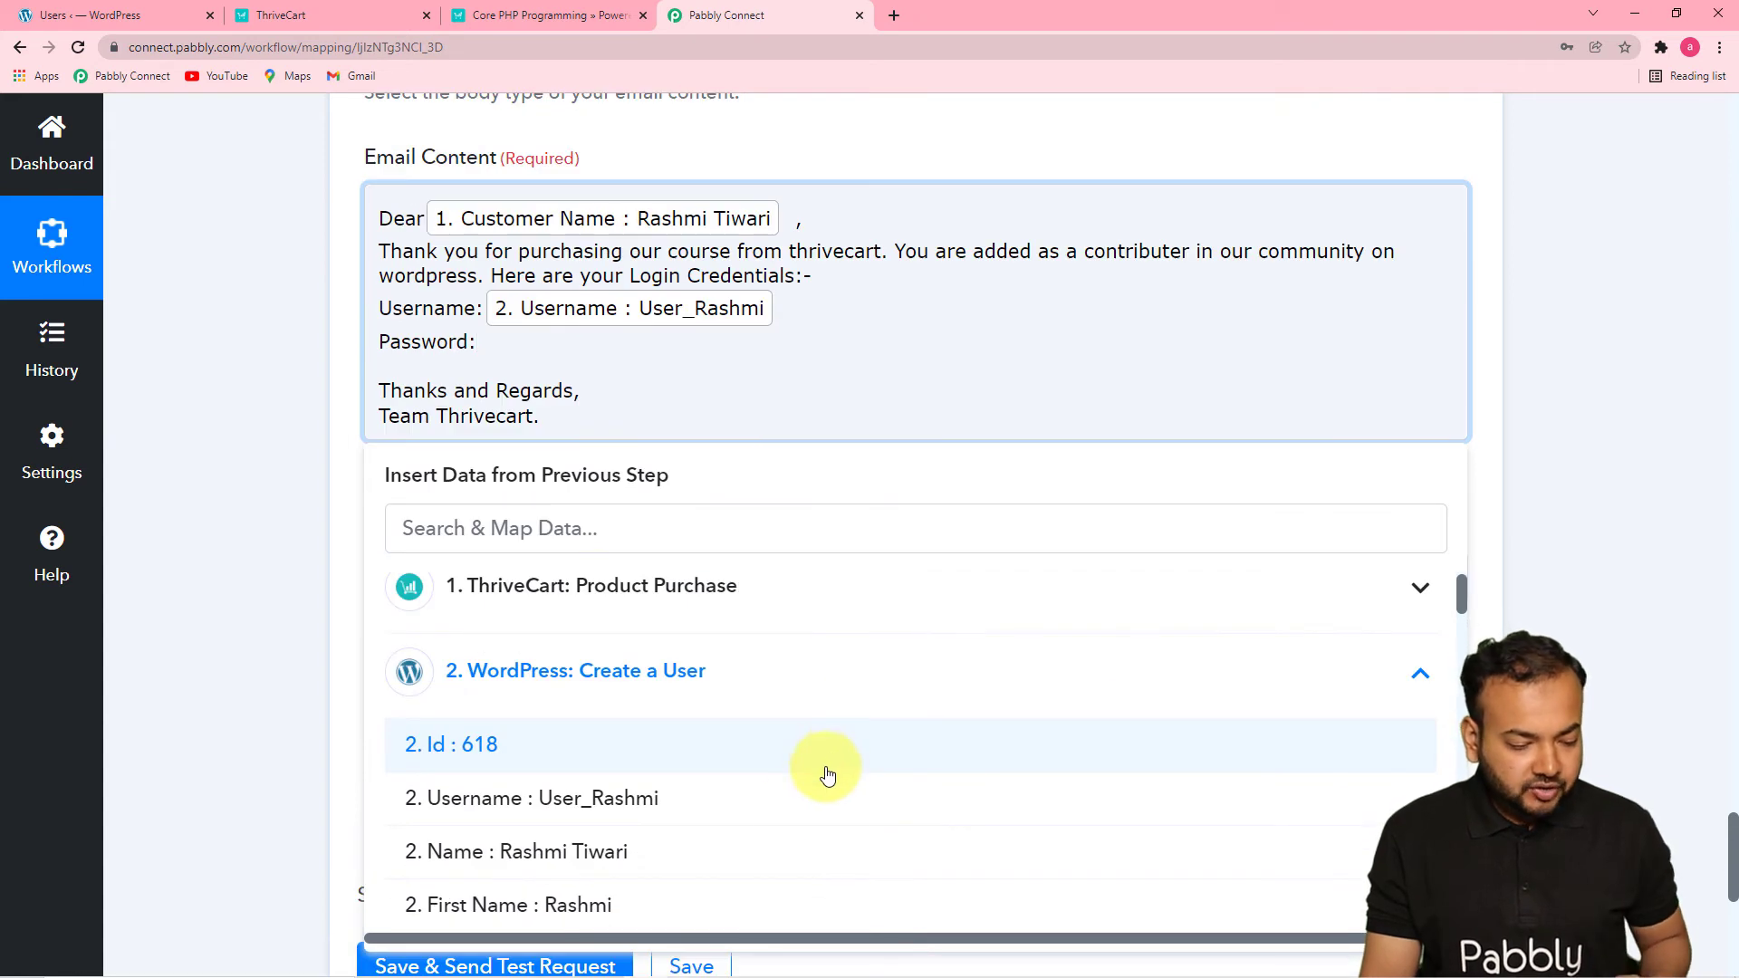
scroll(730, 846, down, 1)
scroll(730, 846, up, 2)
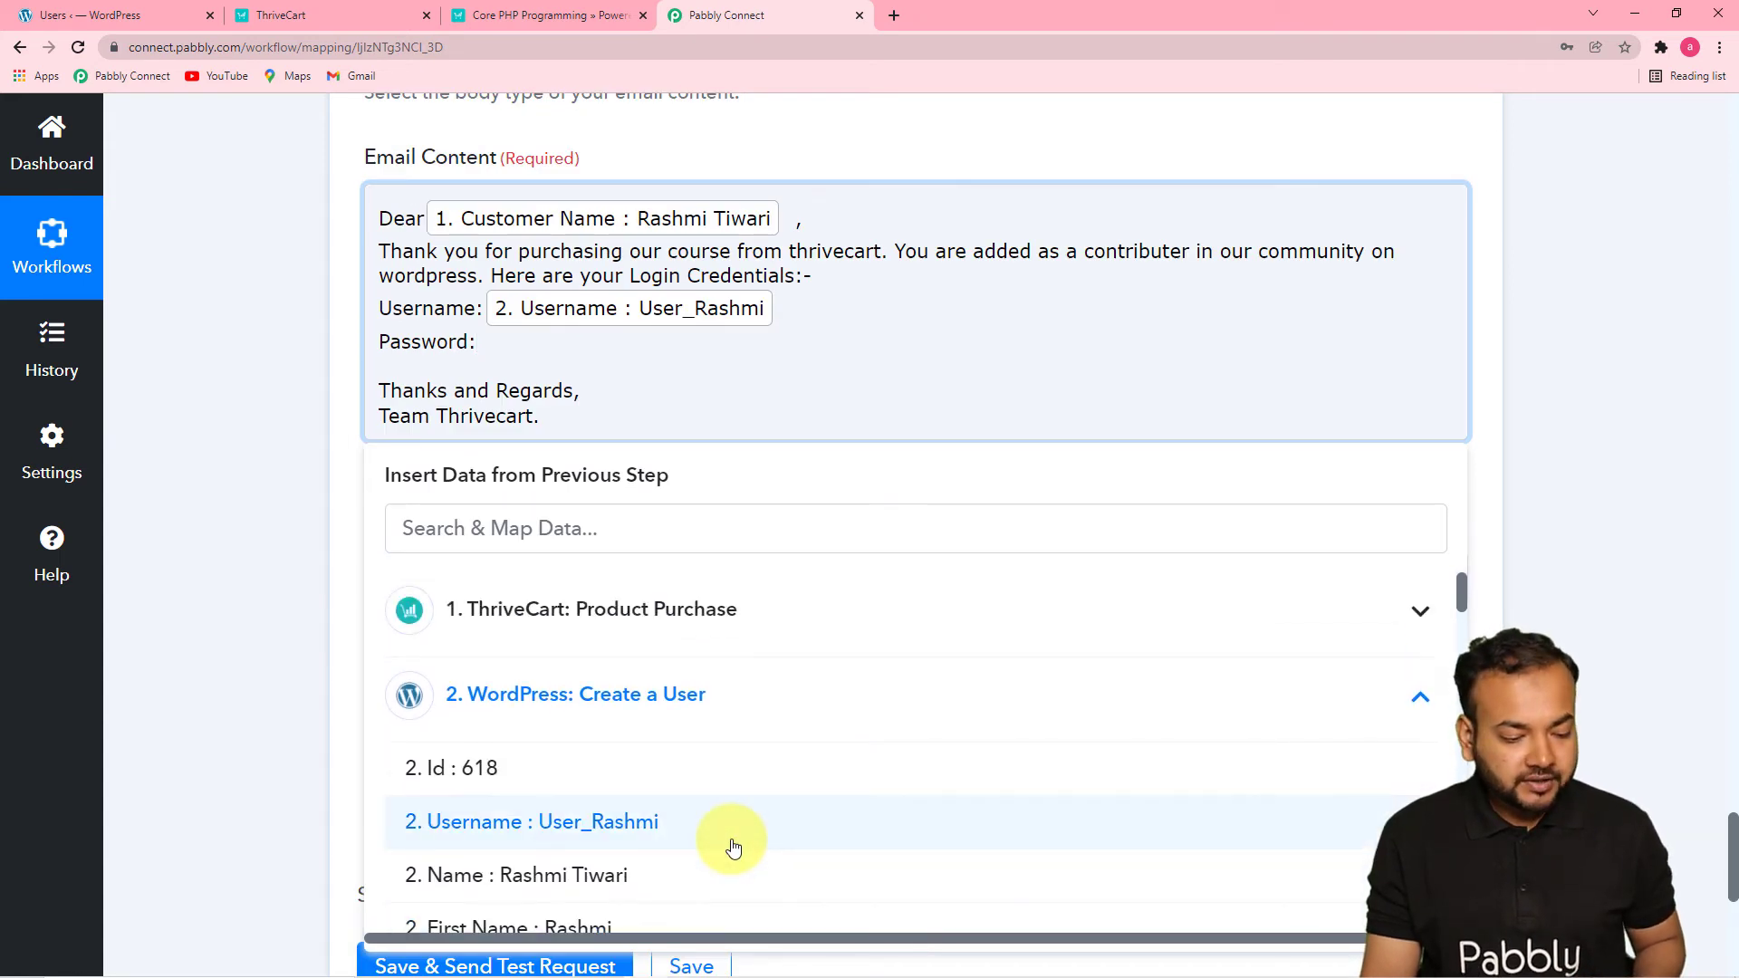
scroll(732, 793, down, 3)
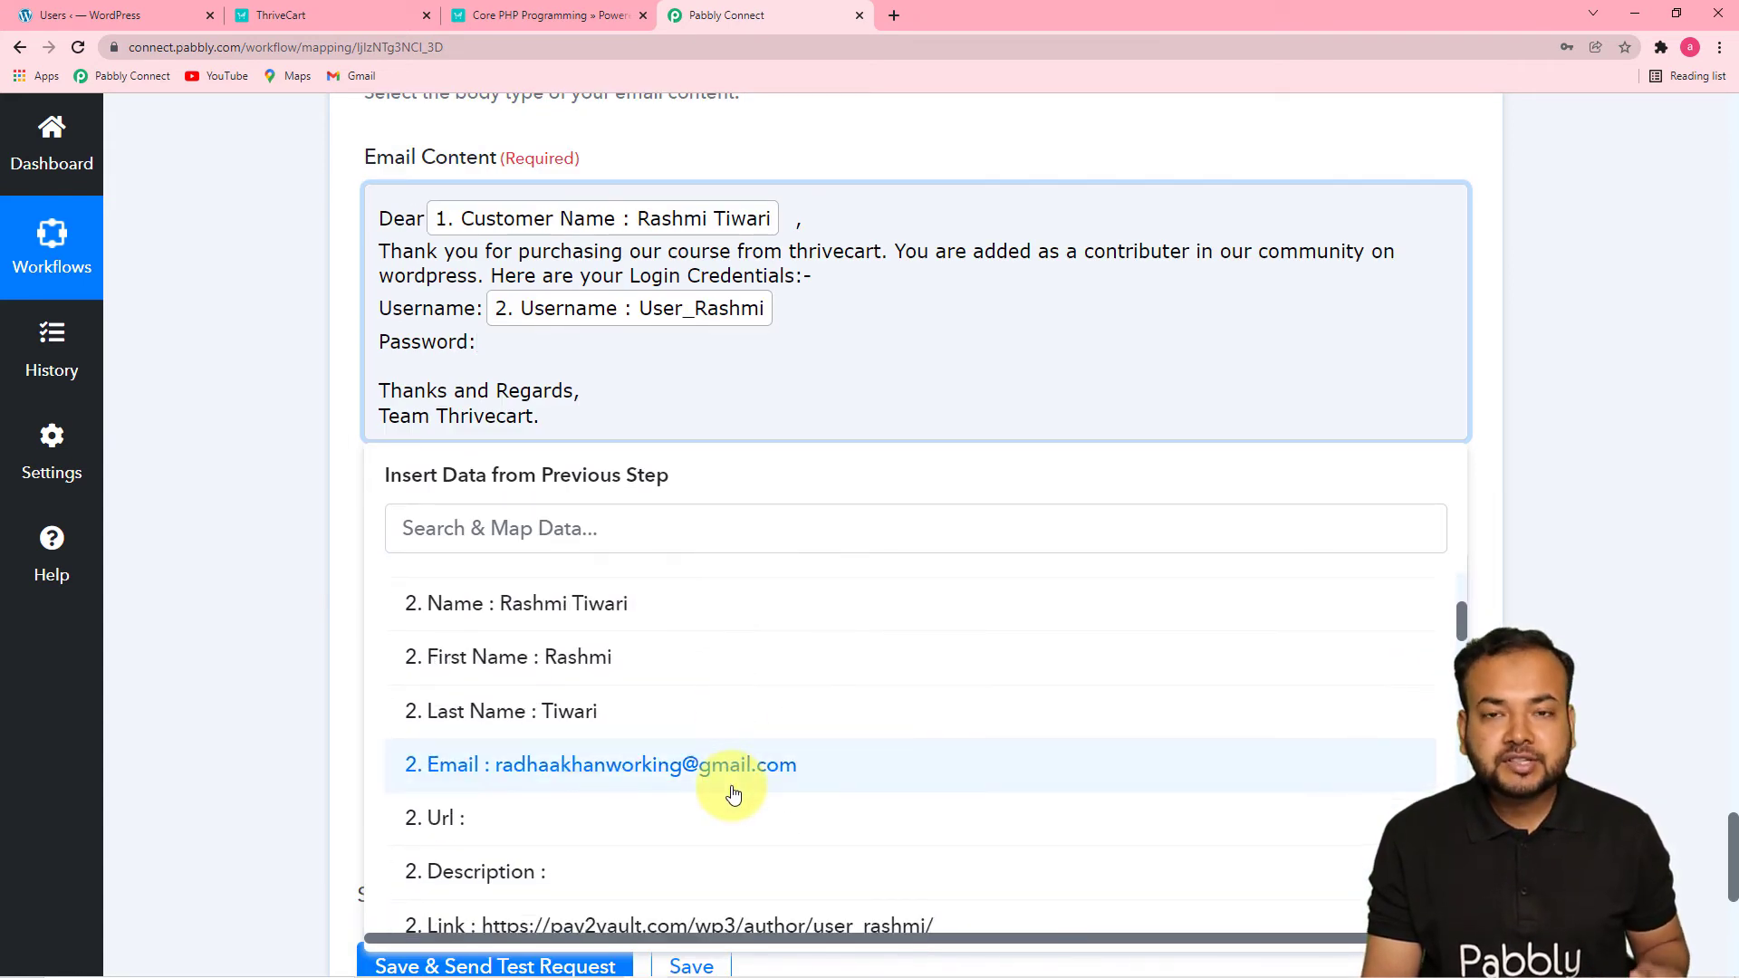
scroll(734, 793, up, 3)
scroll(738, 792, down, 3)
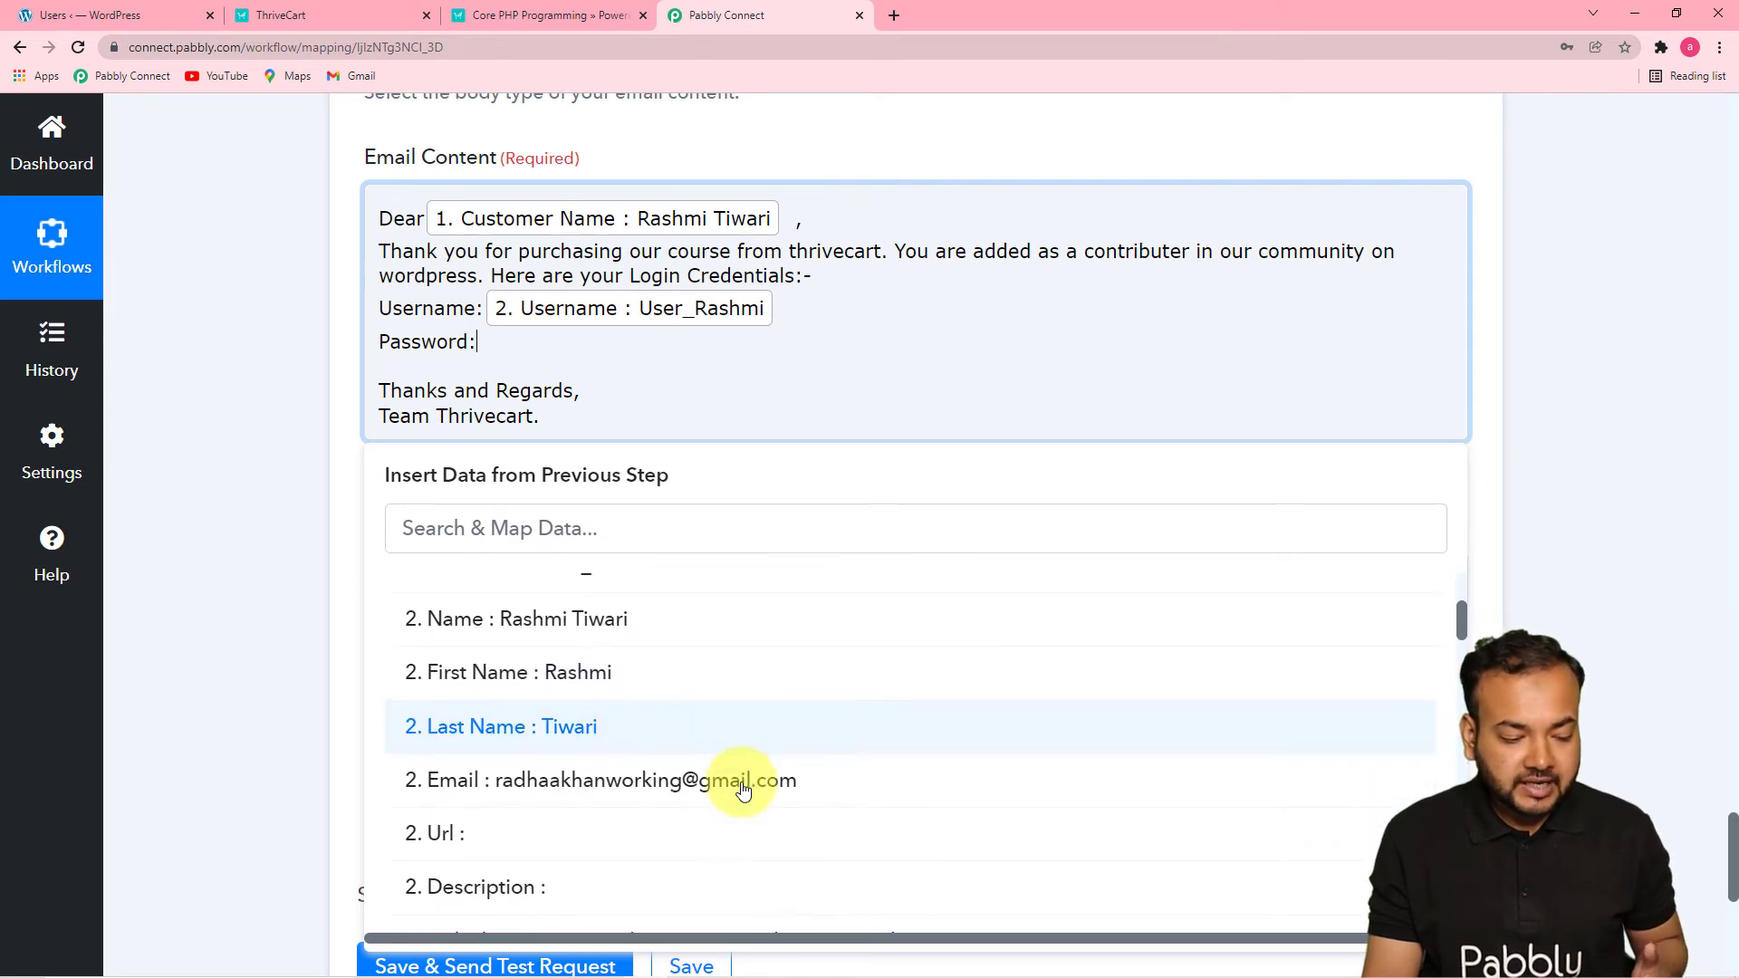
scroll(741, 788, down, 3)
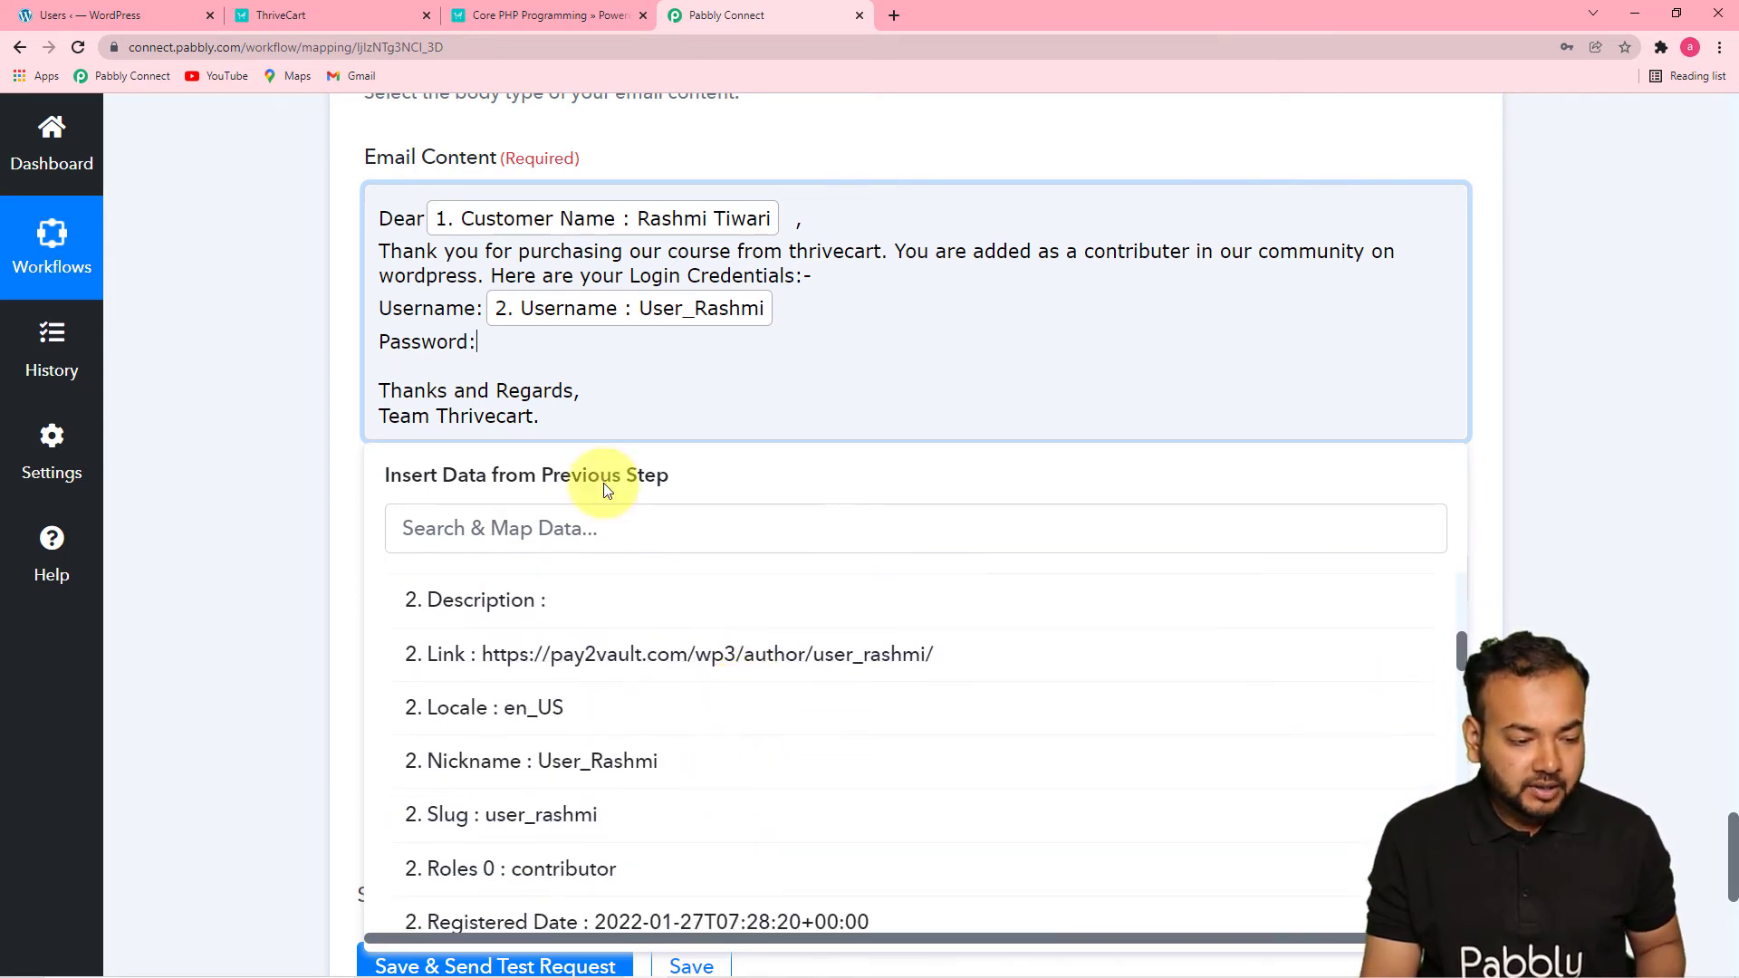
click(589, 340)
click(1612, 371)
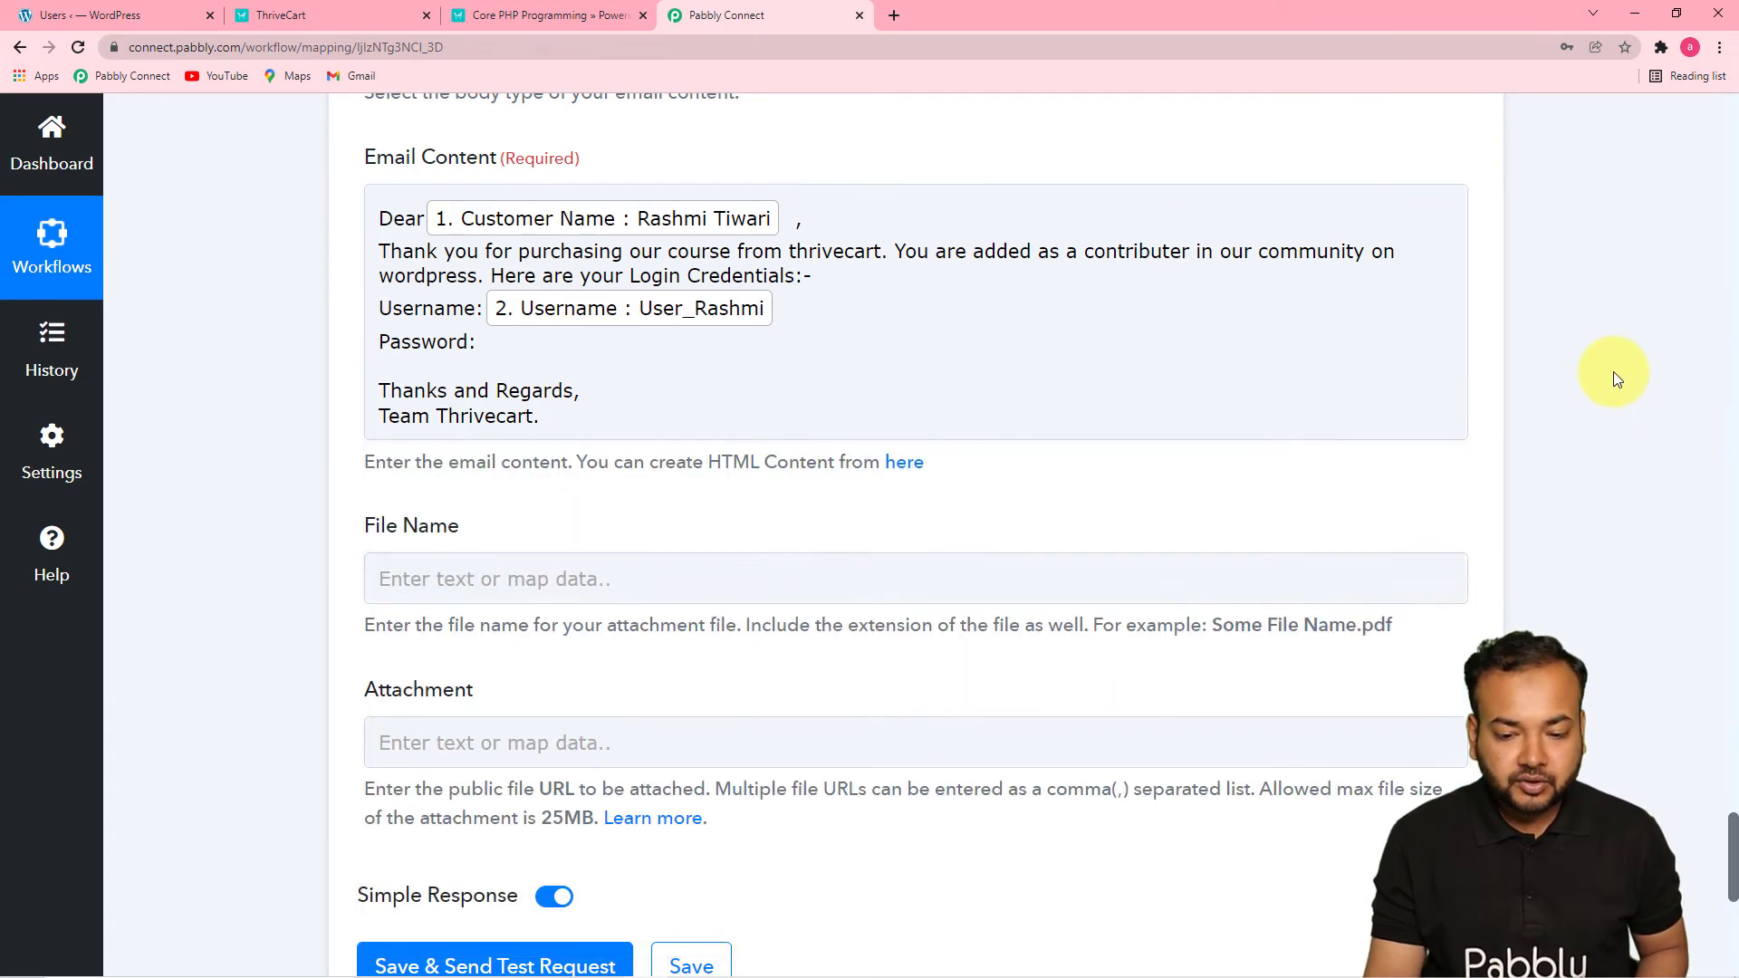
Examine how the Password field of the WordPress Create a User action is composed.
scroll(1612, 371, up, 12)
scroll(1617, 379, up, 15)
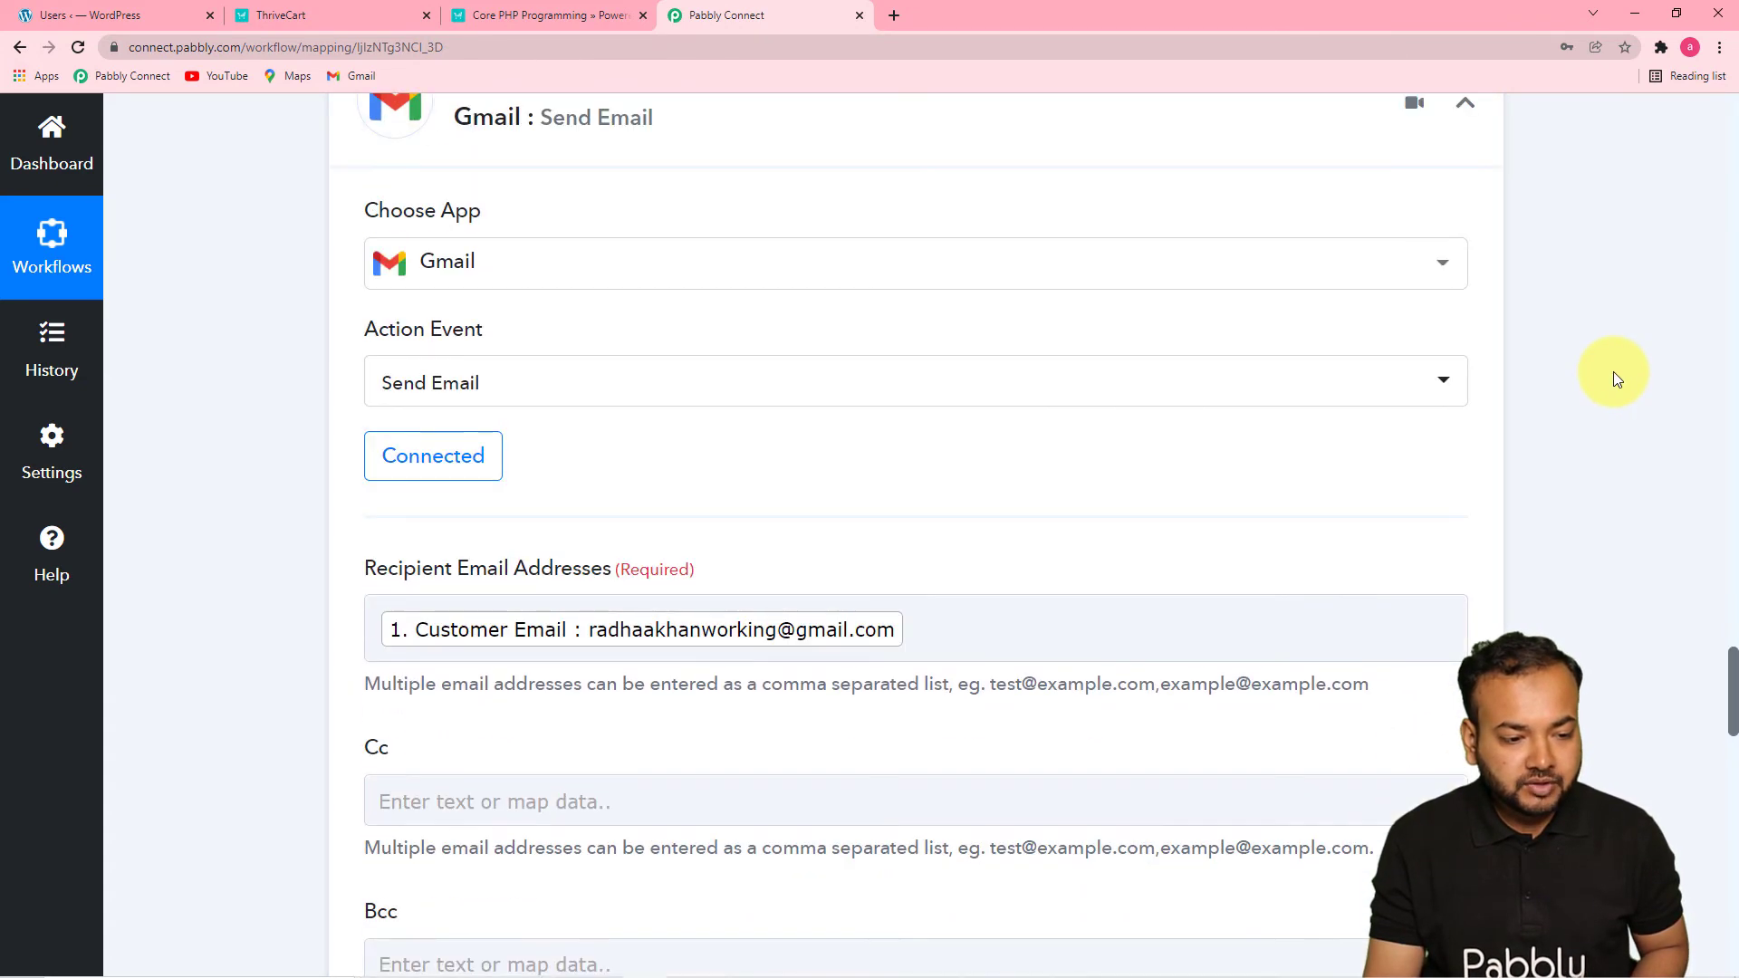
scroll(1617, 378, up, 6)
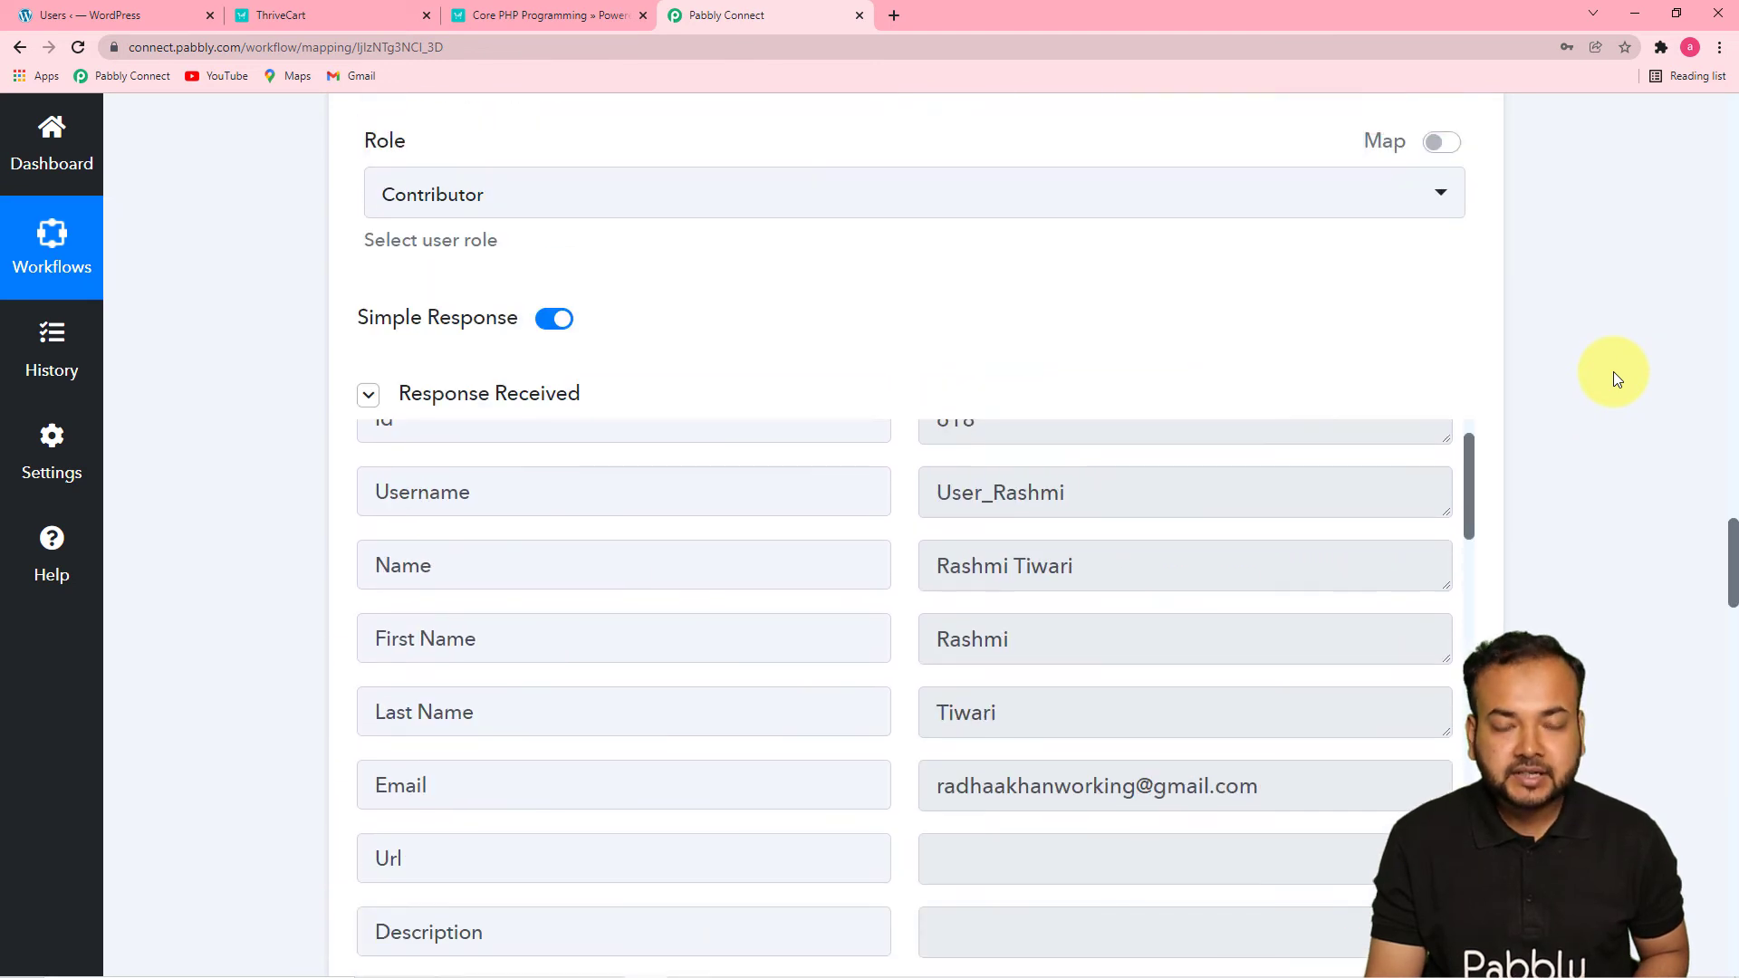
scroll(1617, 379, down, 1)
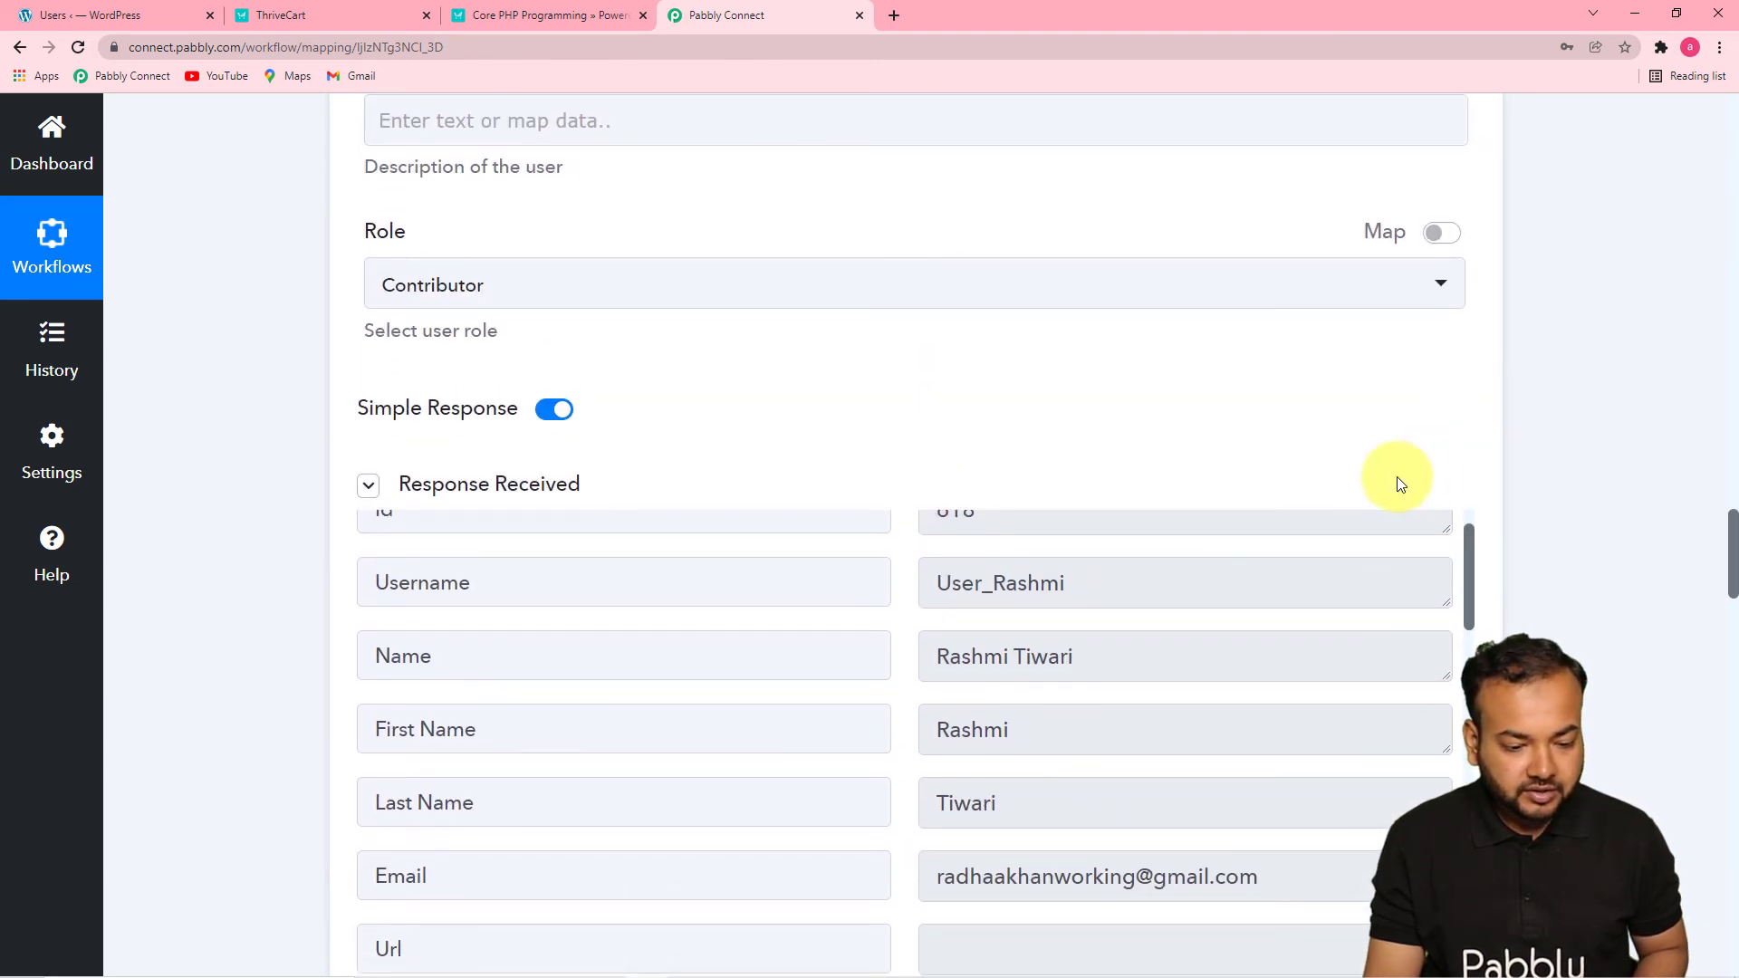
scroll(1211, 445, up, 8)
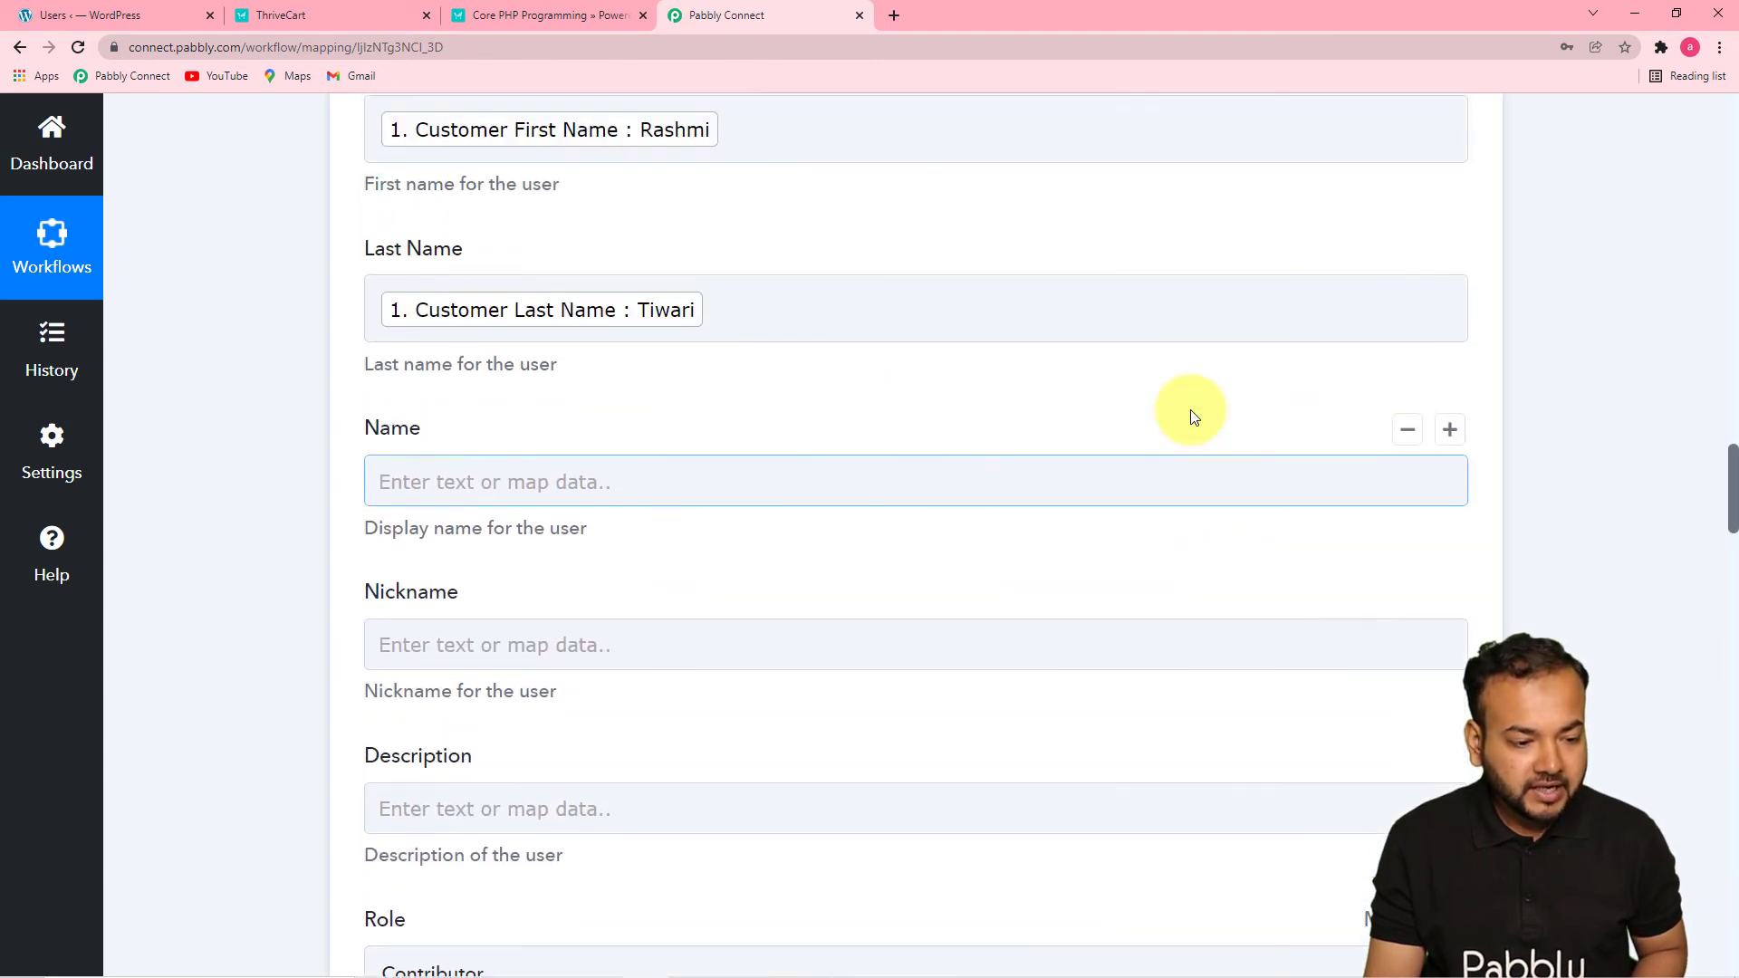
scroll(1190, 412, up, 4)
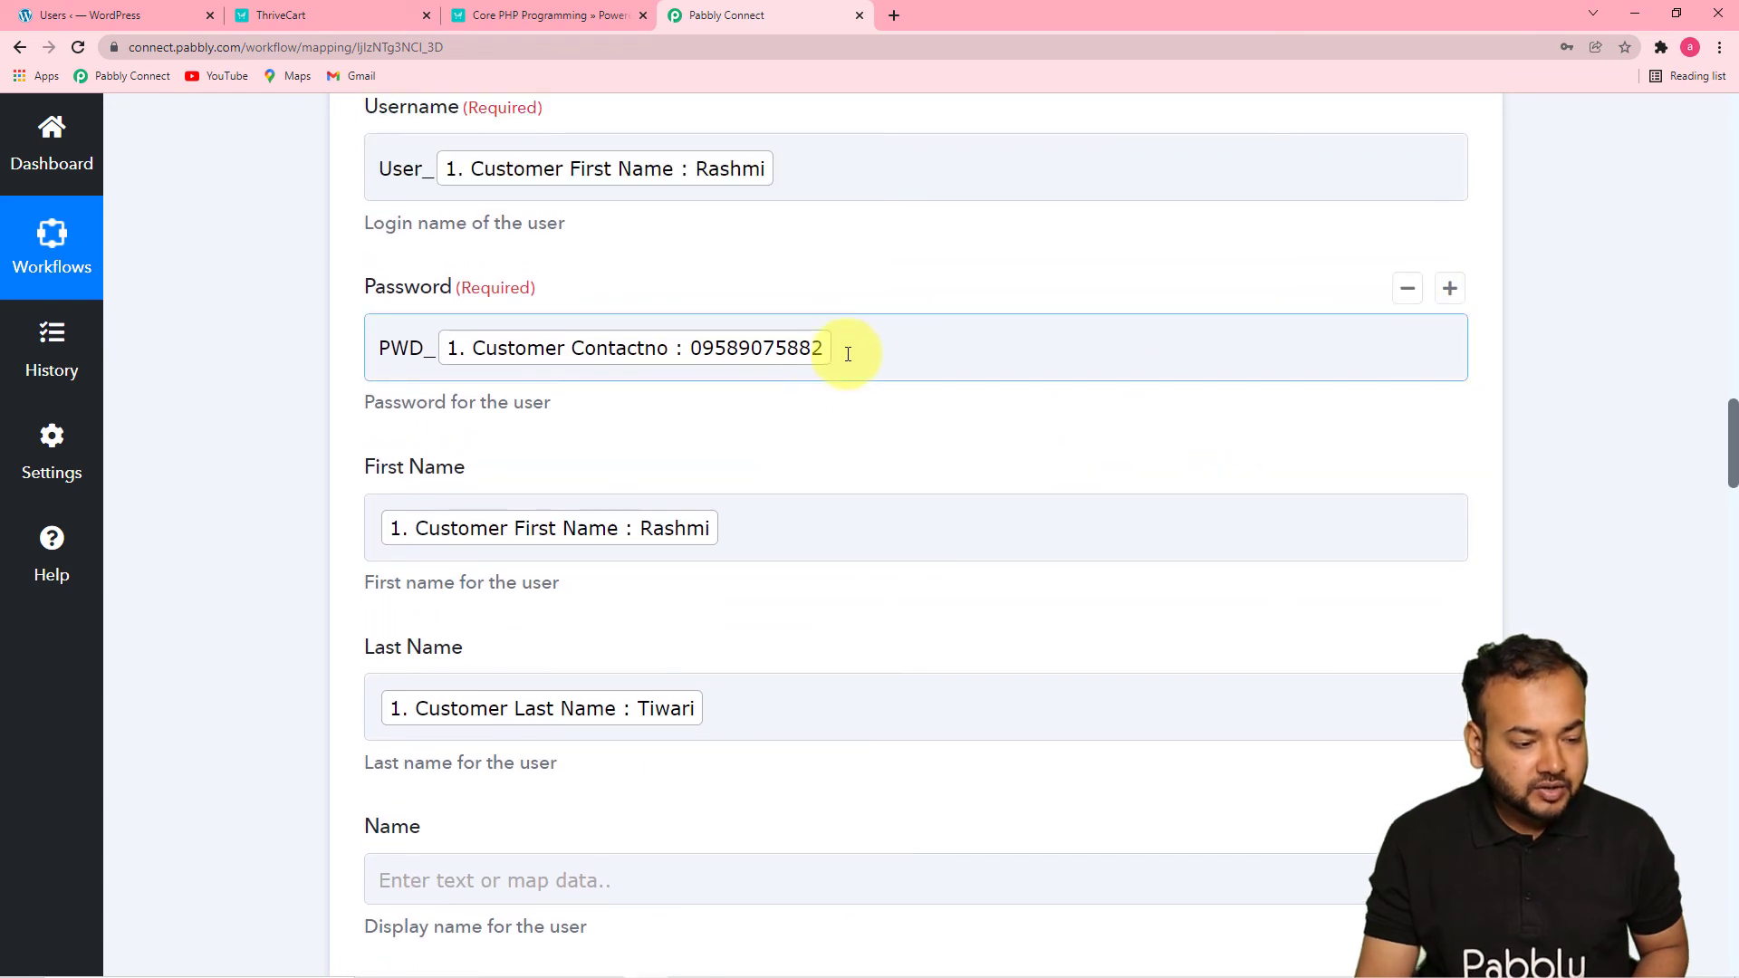
click(406, 347)
key(ctrl+a)
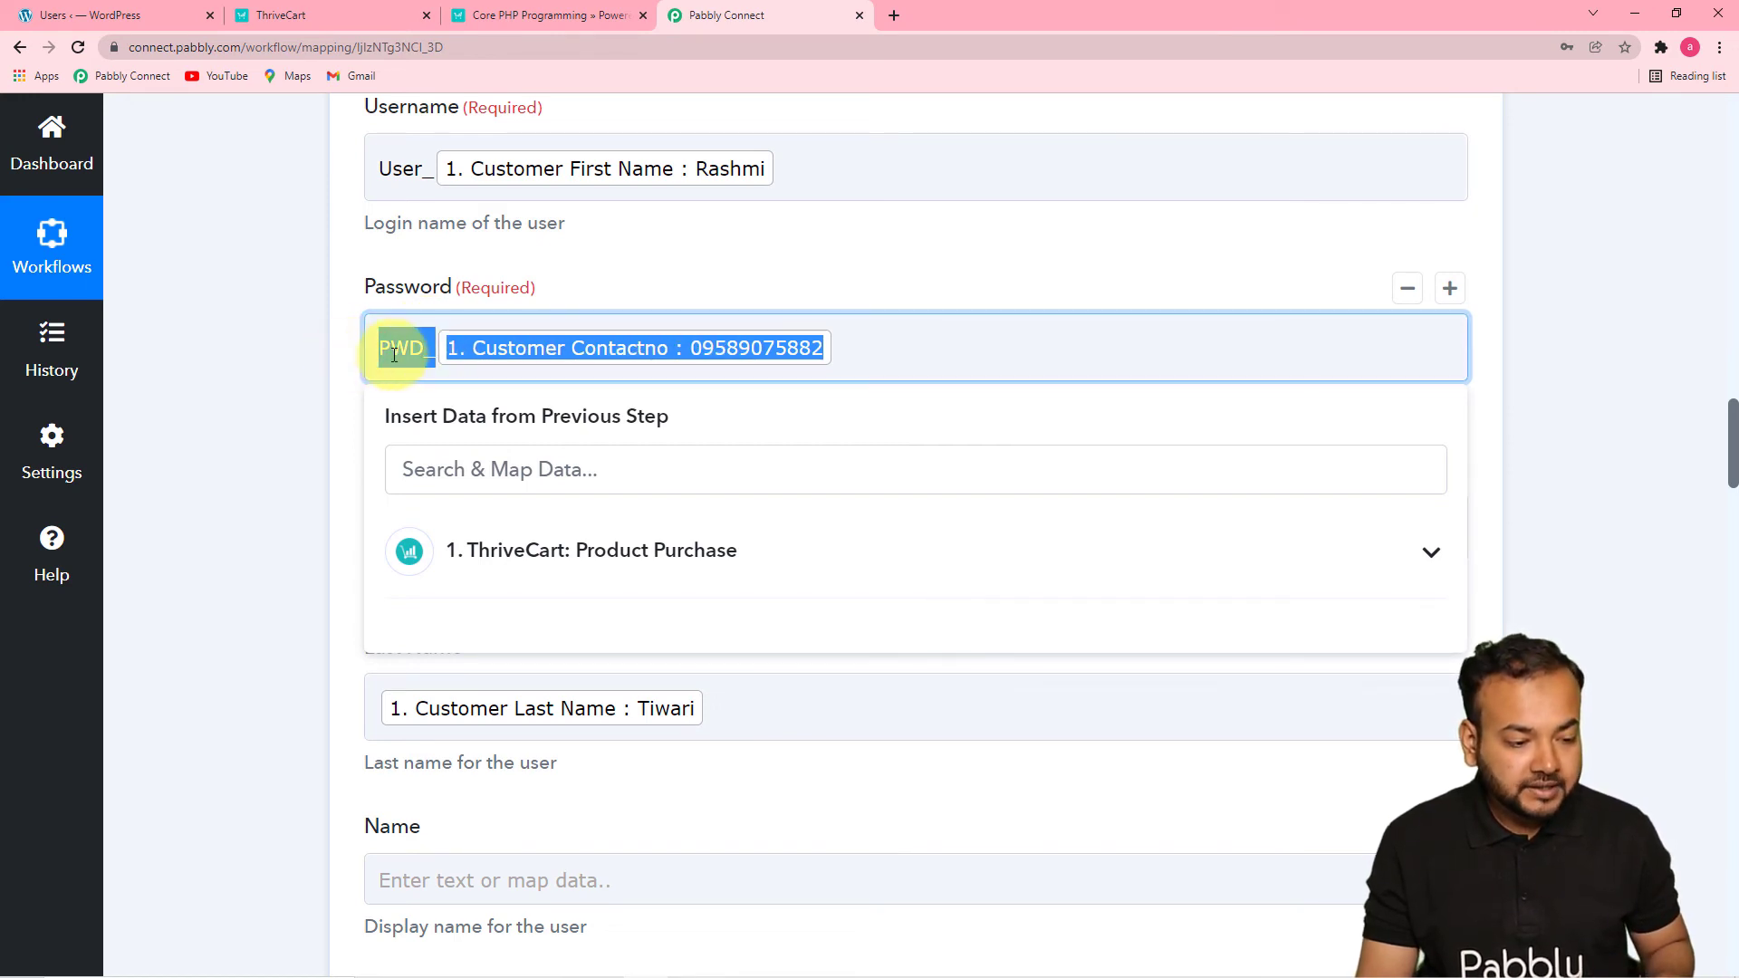
click(249, 372)
Enter the password prefix used in the WordPress action after "Password:" in the Gmail email content.
scroll(253, 372, down, 2)
scroll(253, 371, down, 20)
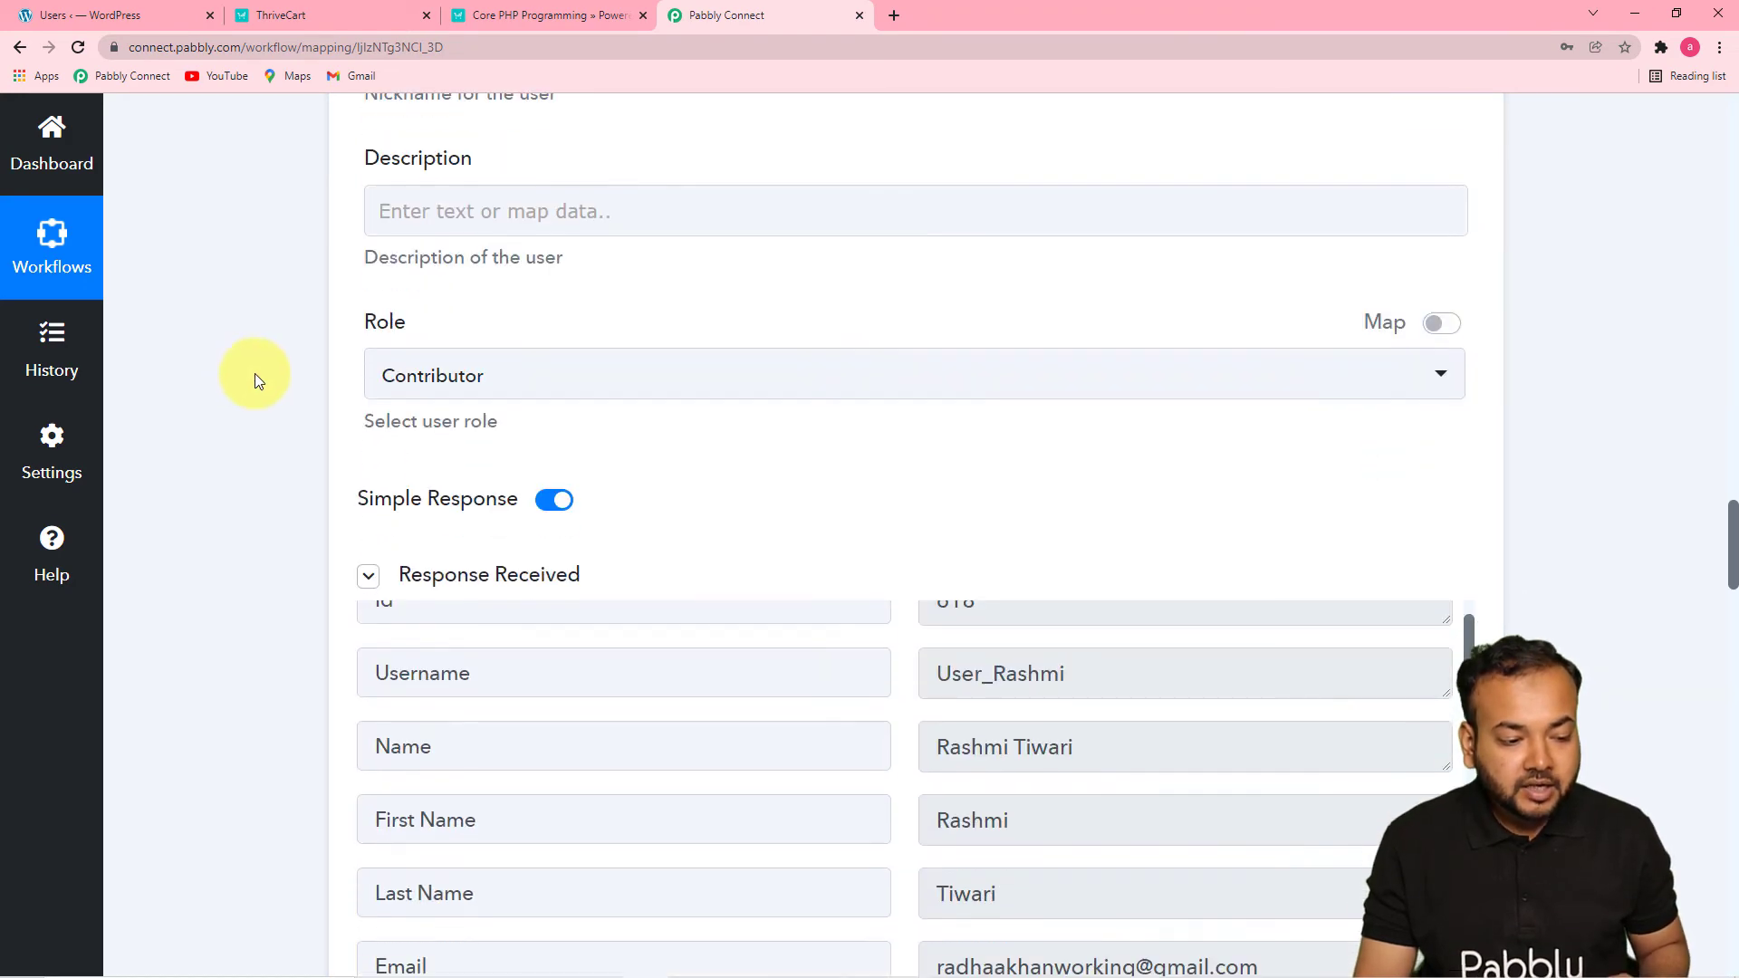
scroll(254, 375, down, 5)
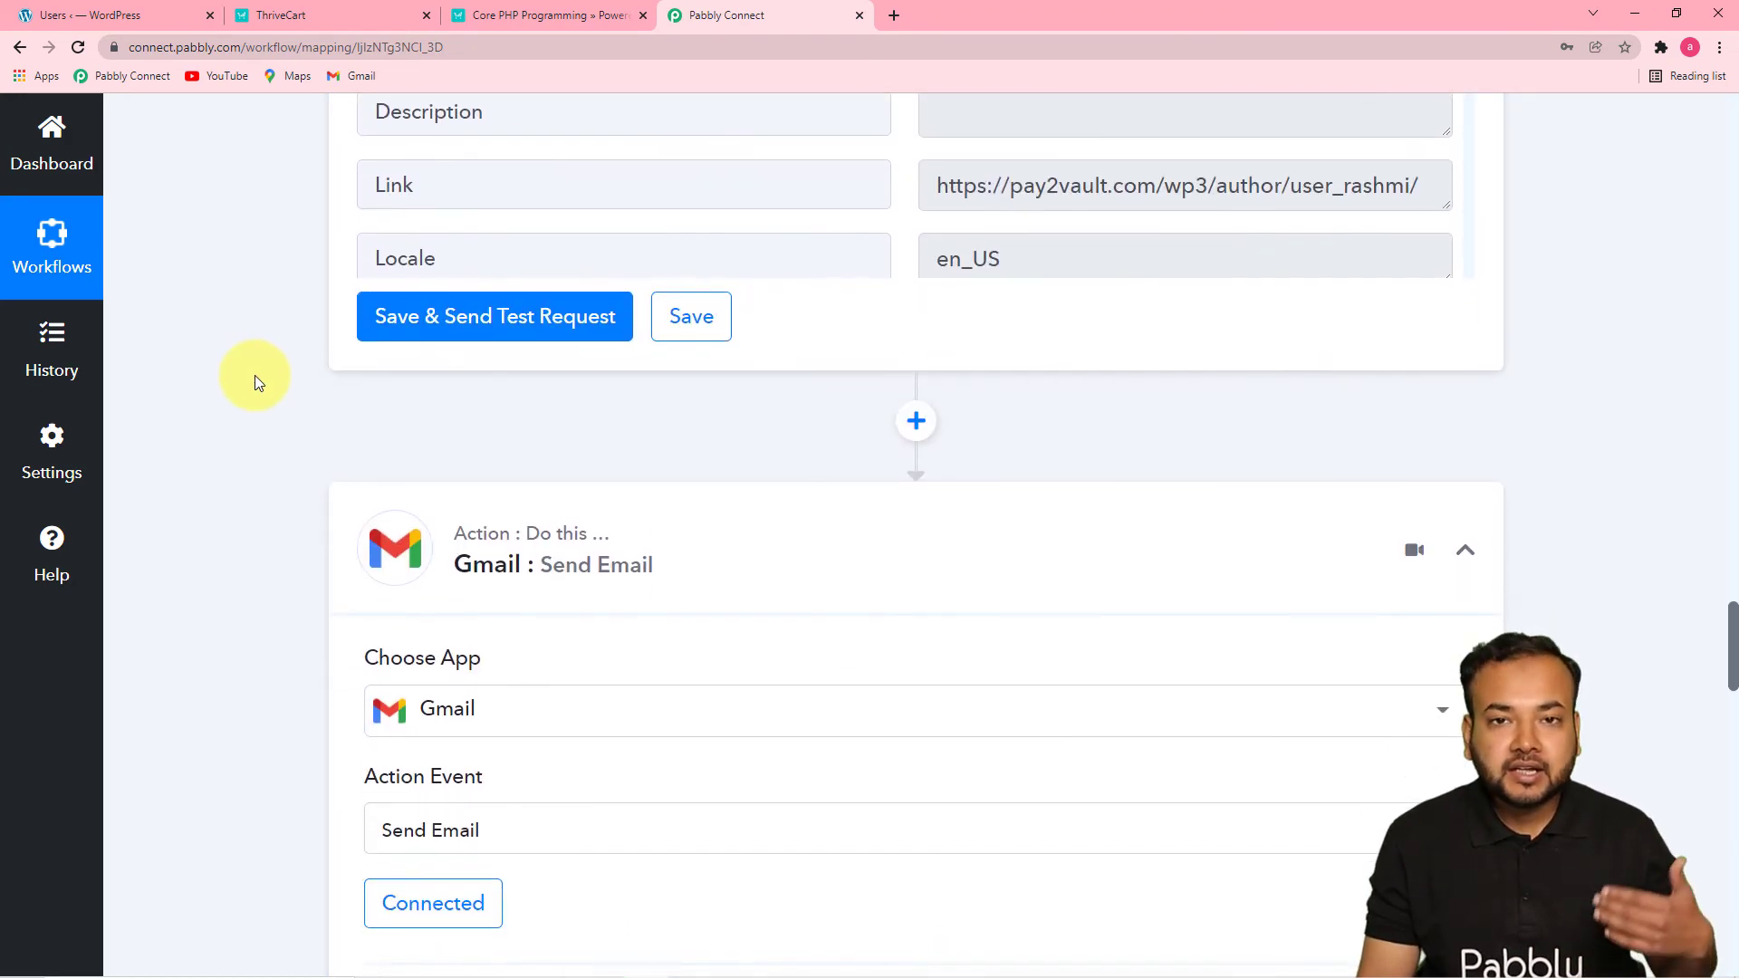
scroll(254, 375, down, 6)
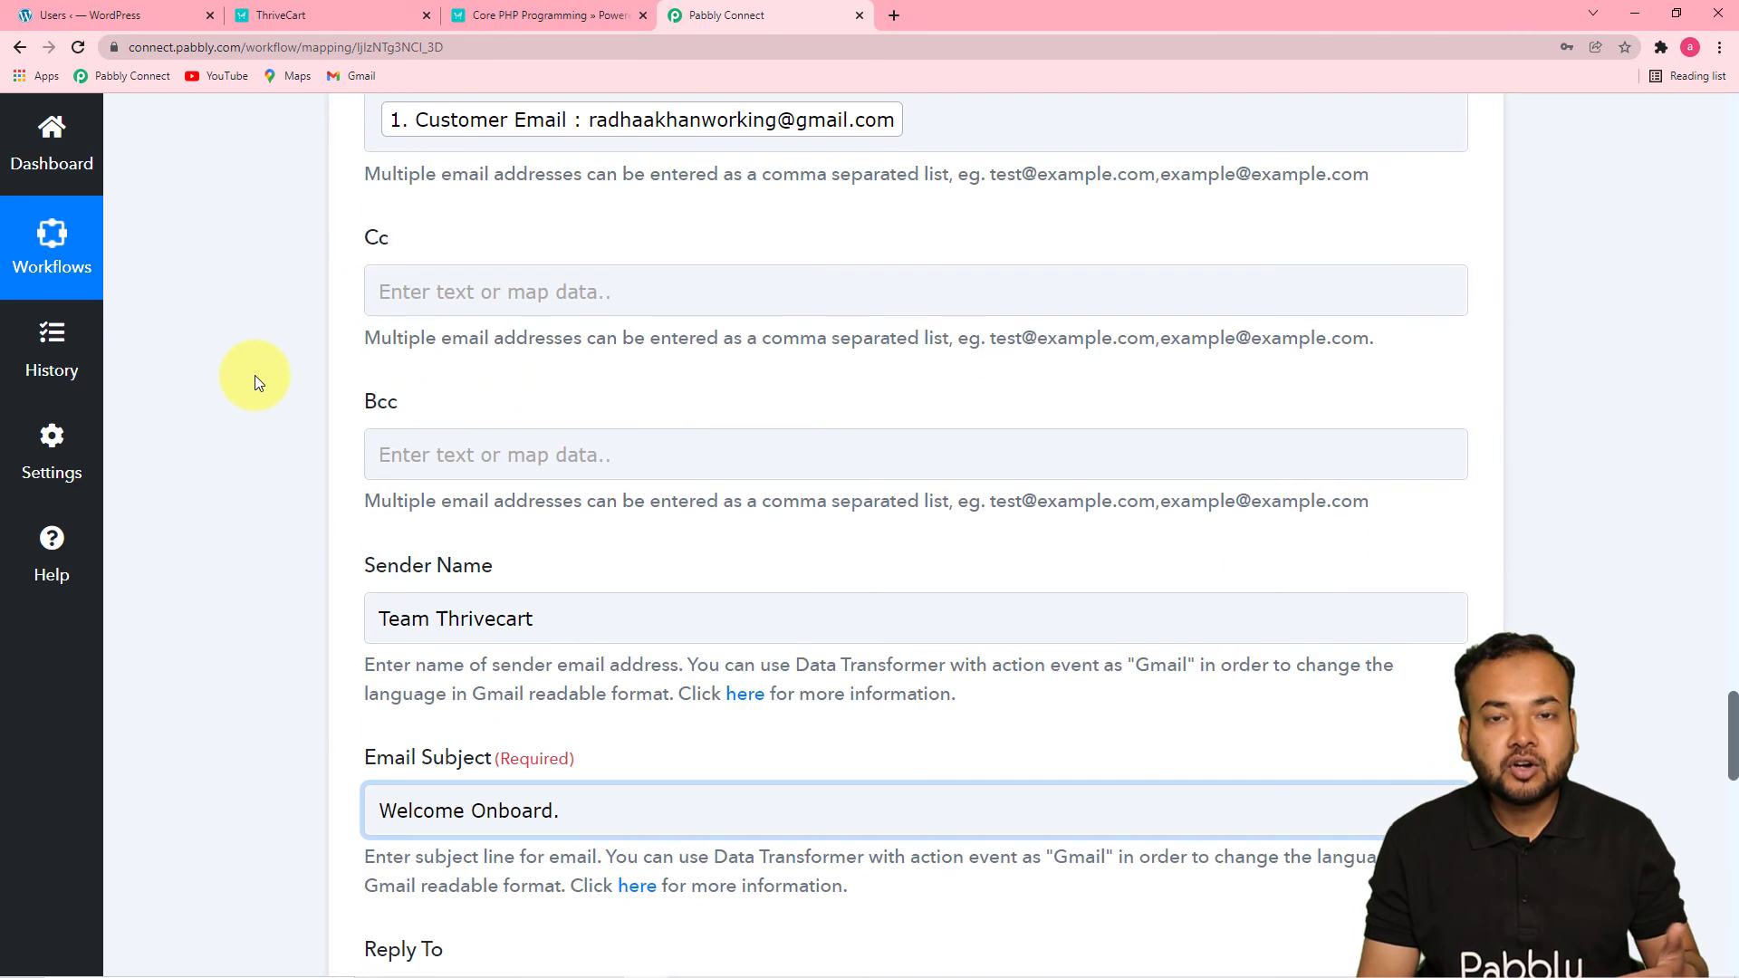
scroll(253, 375, up, 1)
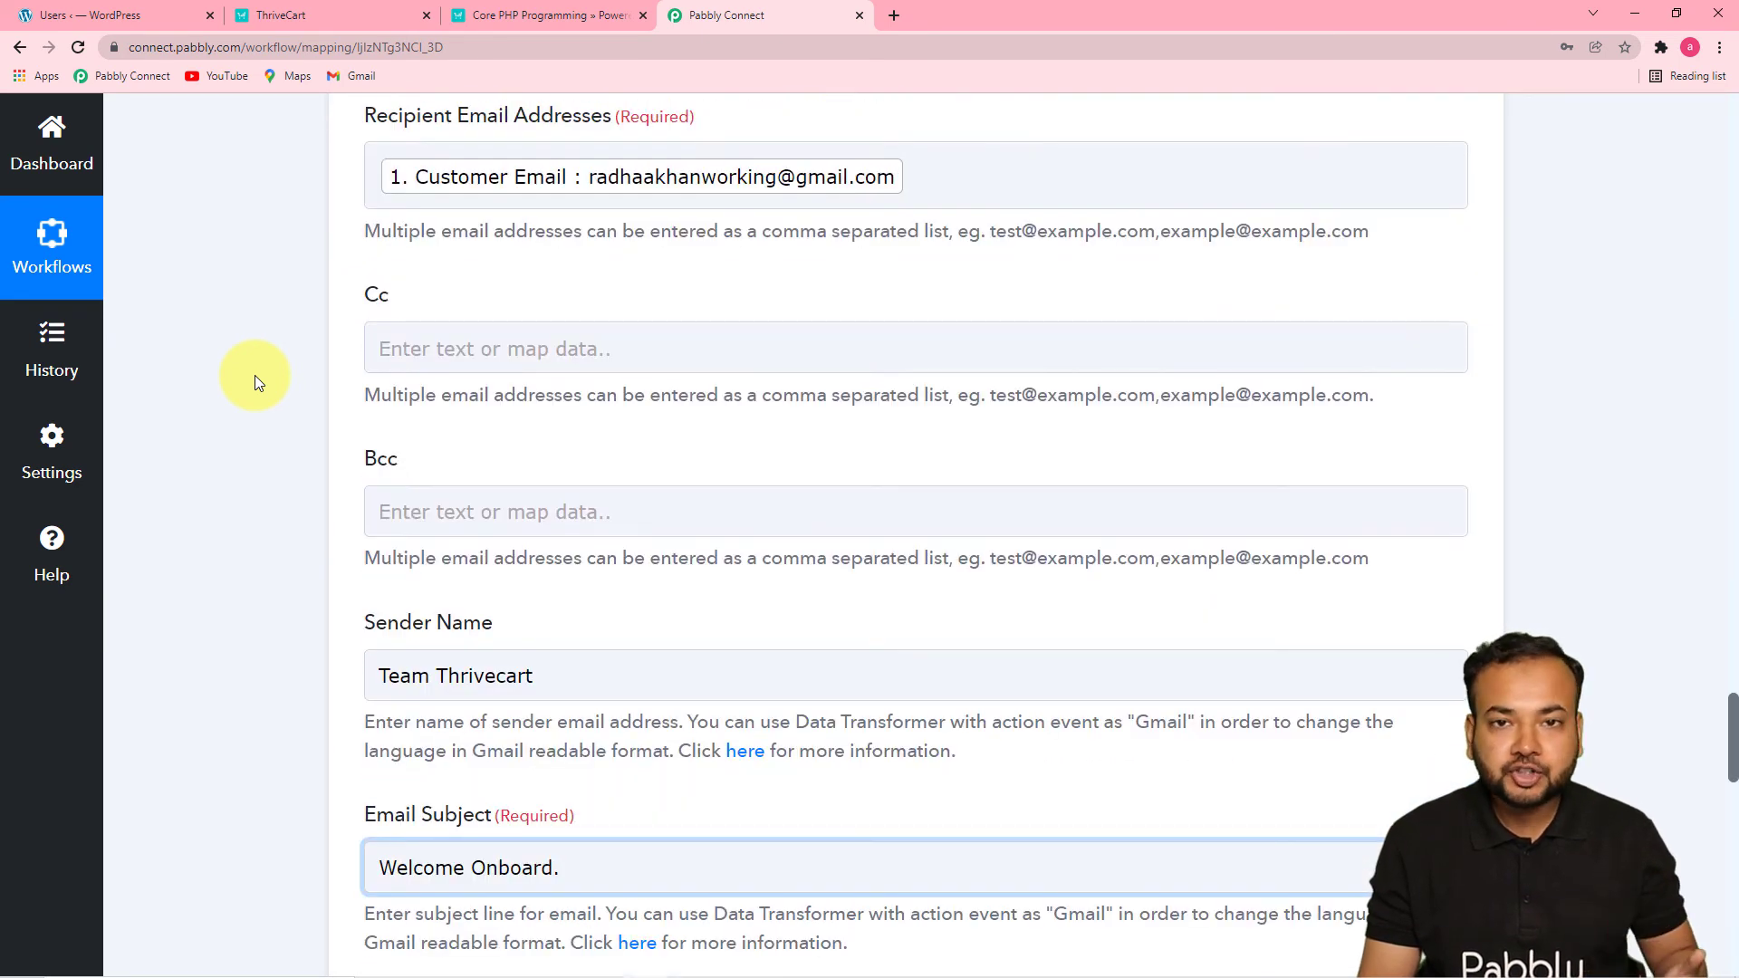
scroll(254, 375, down, 1)
scroll(290, 387, down, 6)
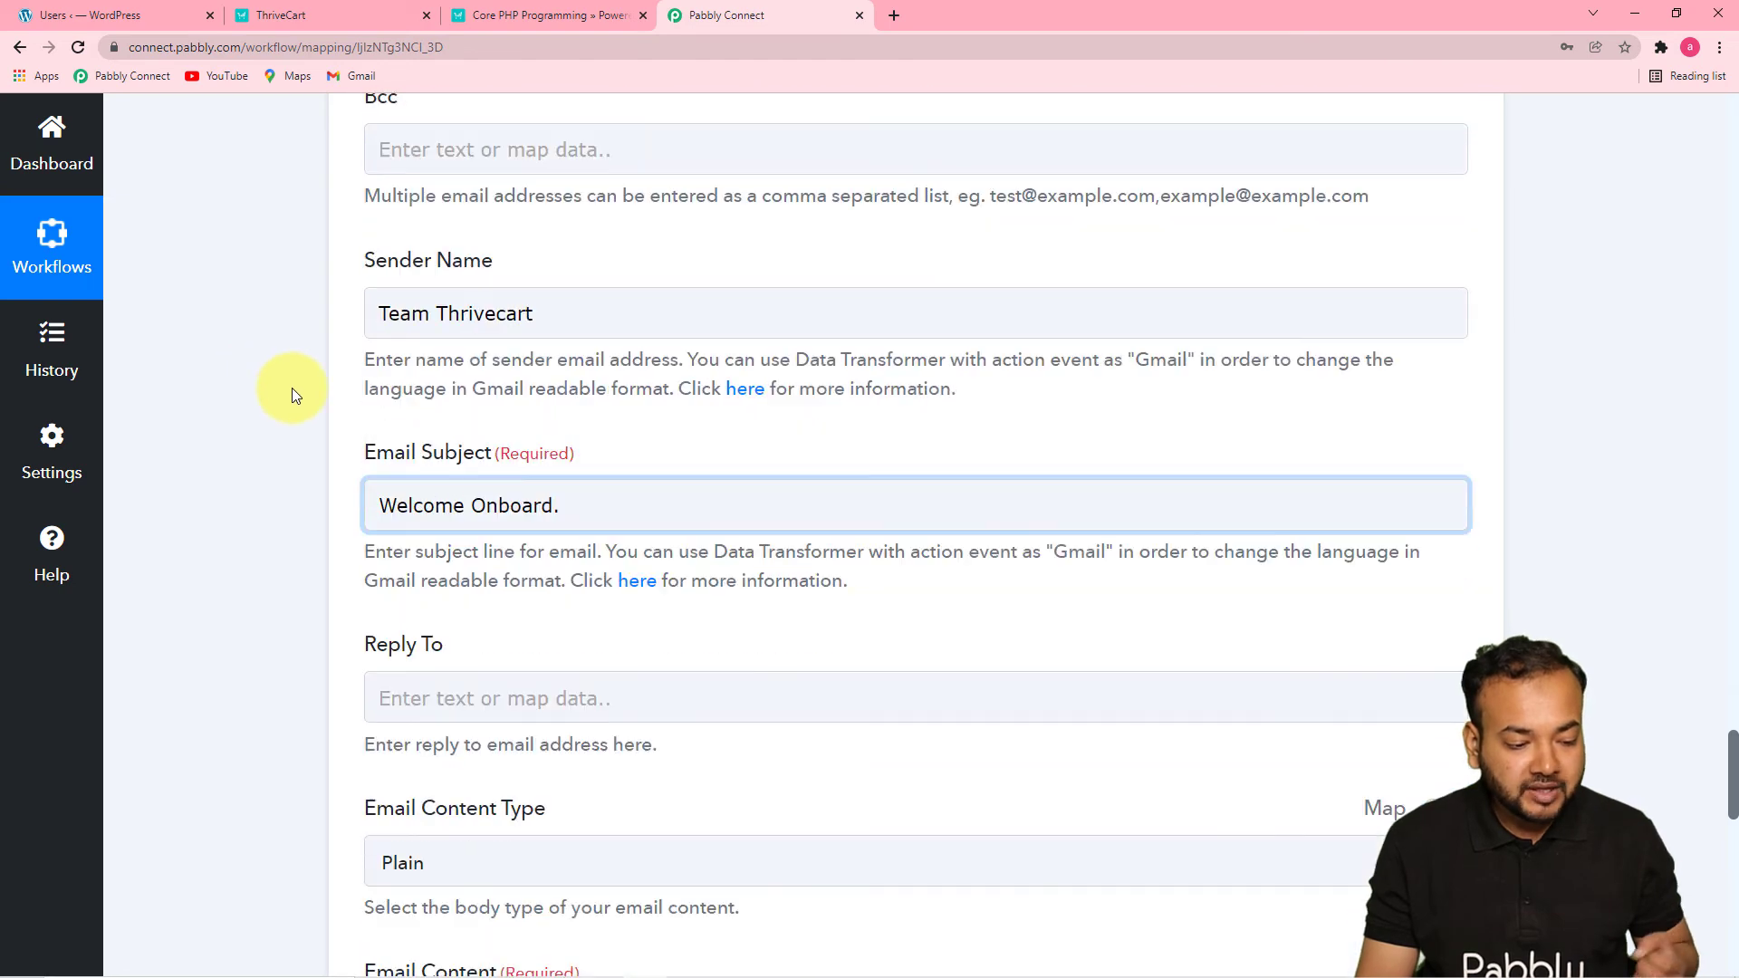
scroll(286, 388, down, 2)
scroll(272, 392, down, 2)
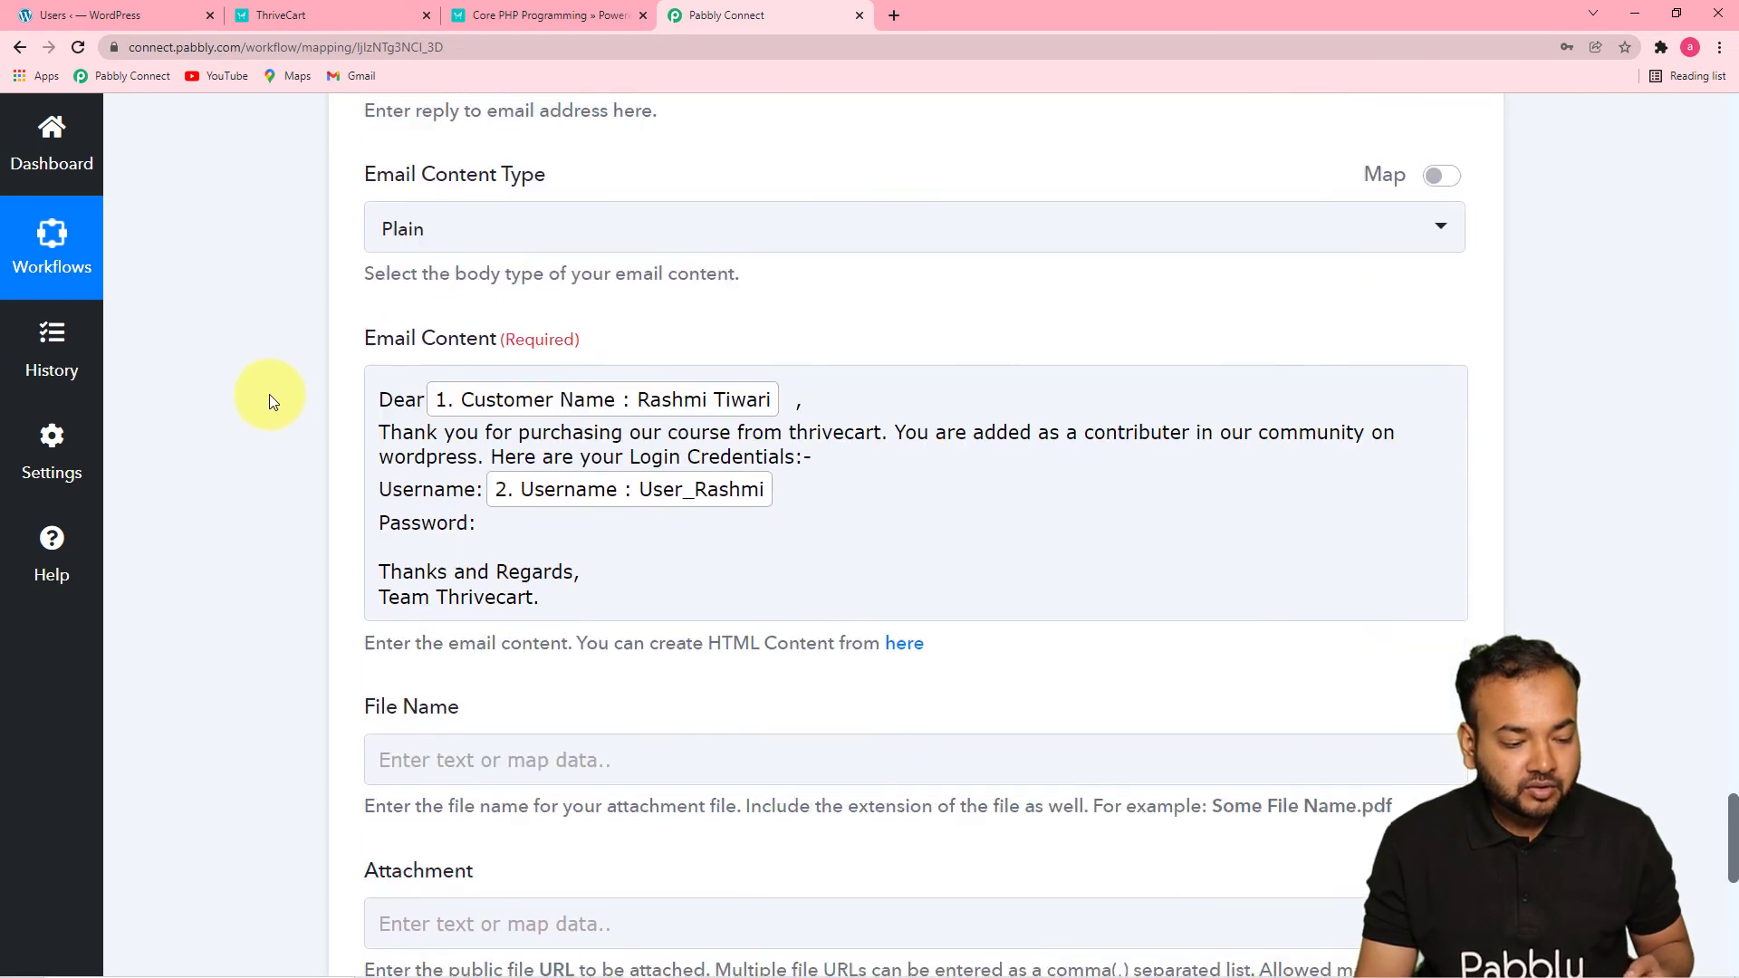
click(492, 507)
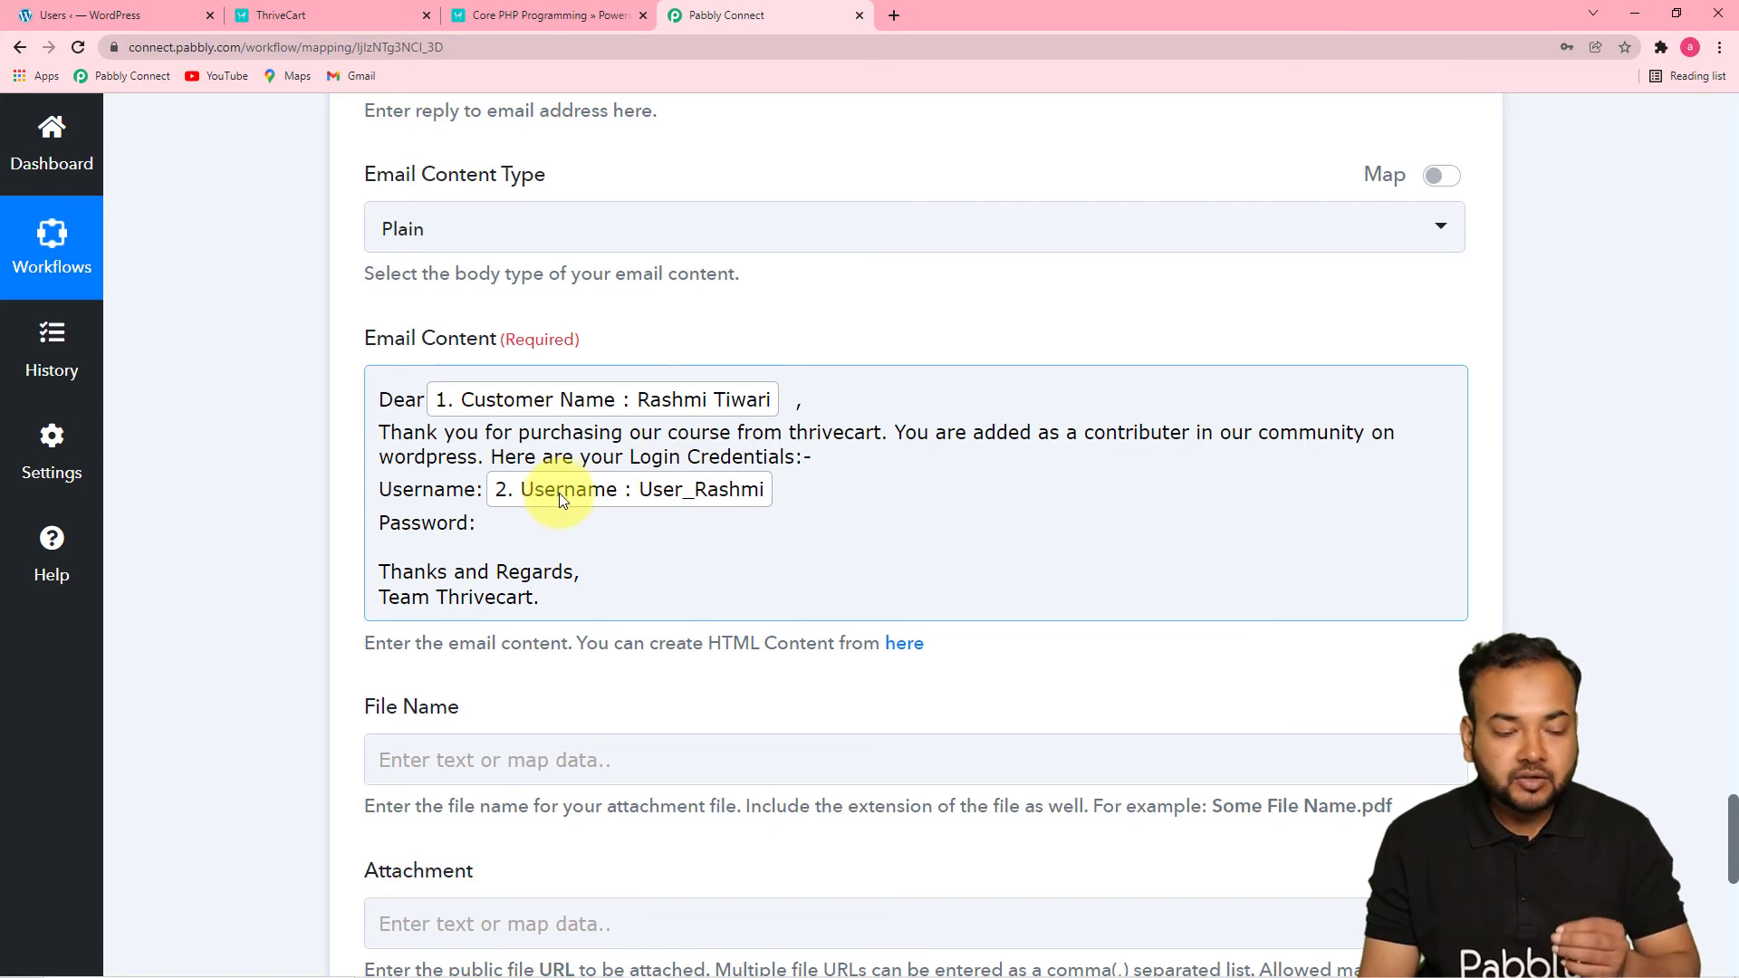
scroll(543, 471, down, 2)
click(475, 342)
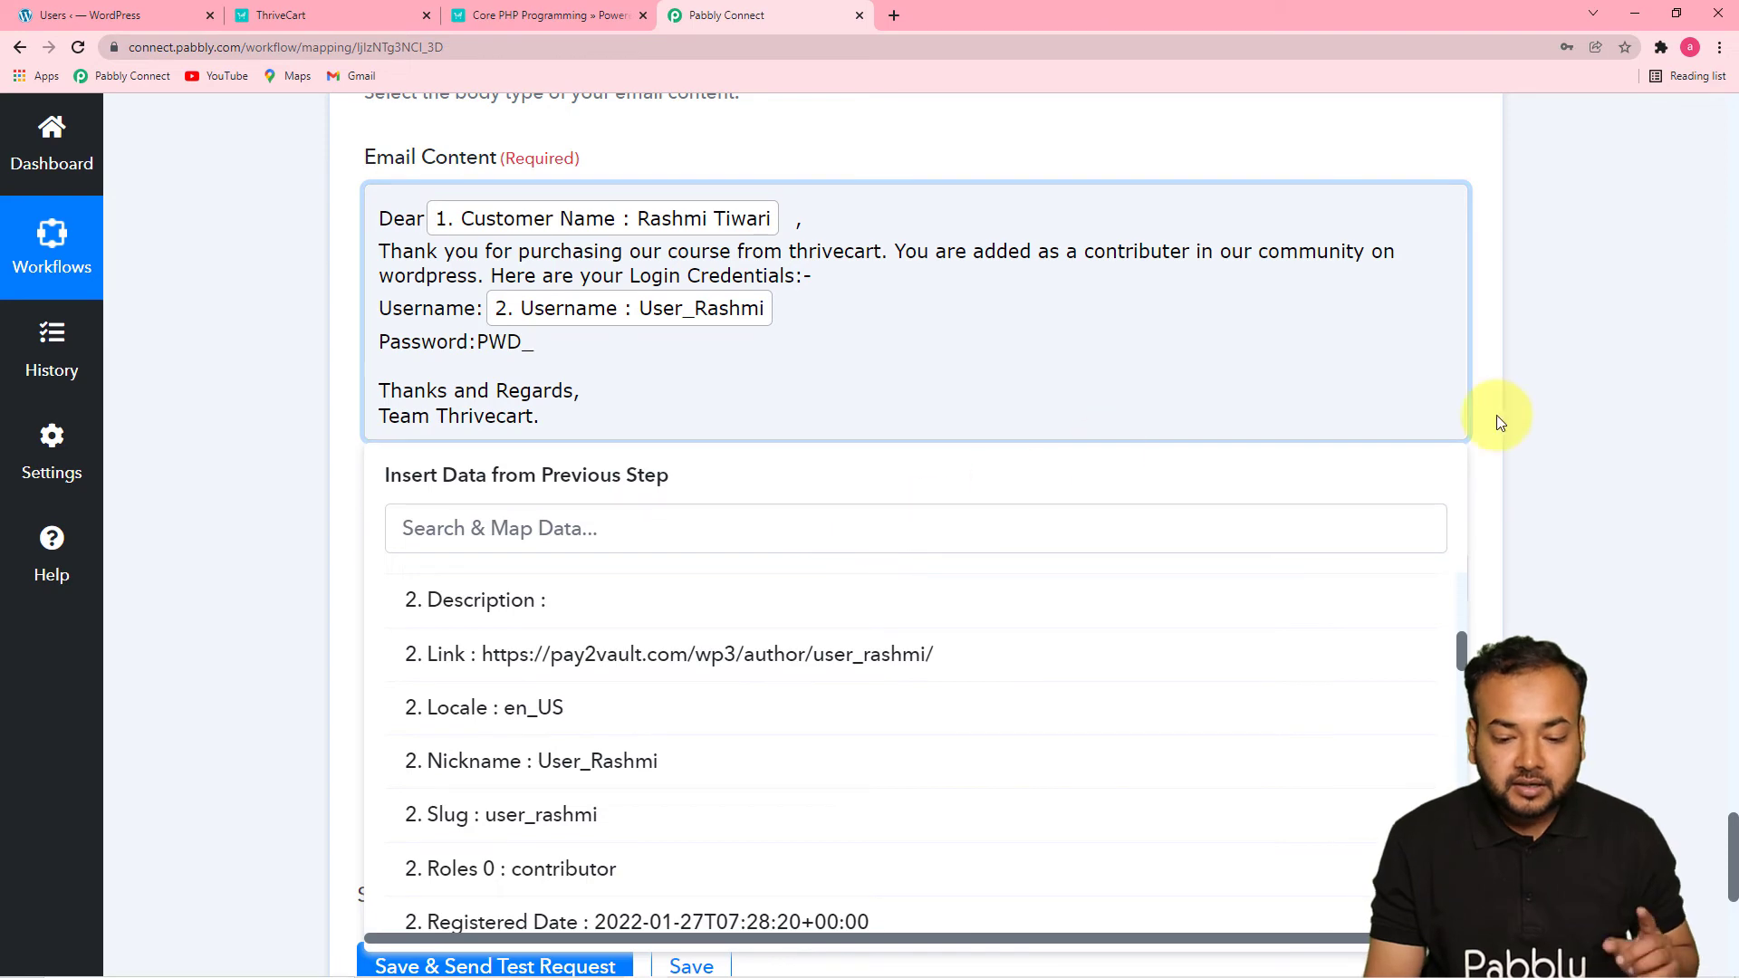
scroll(1290, 572, up, 4)
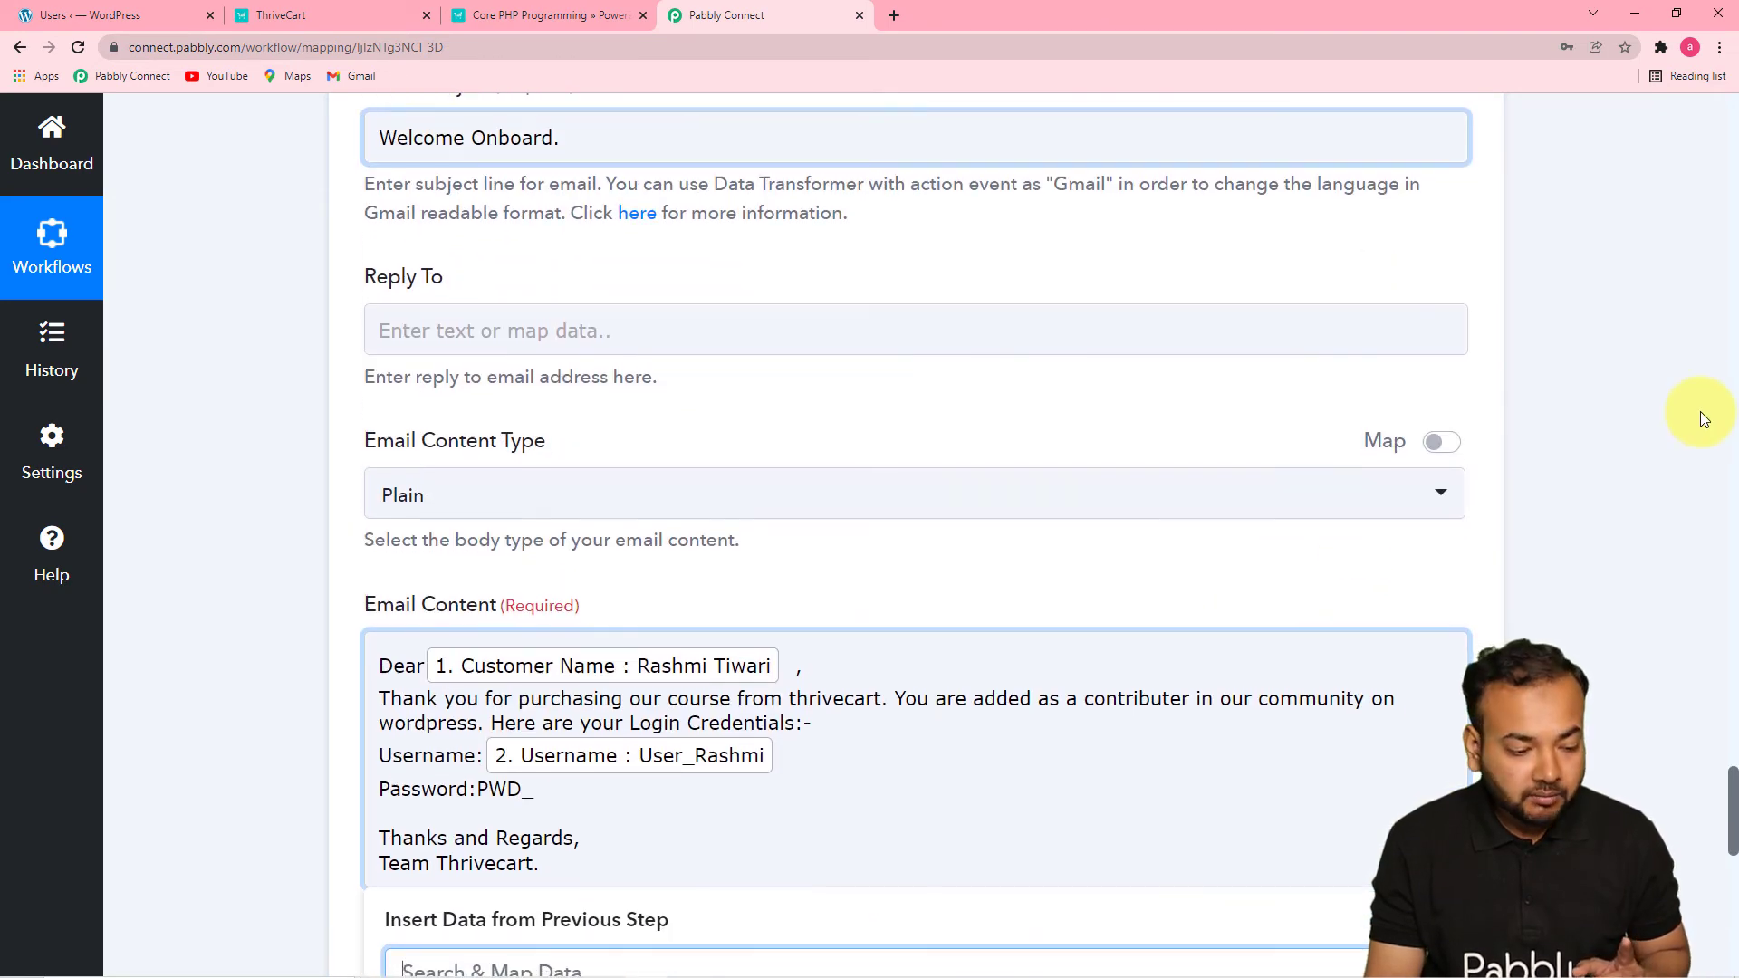
scroll(1697, 415, down, 5)
scroll(1703, 417, down, 2)
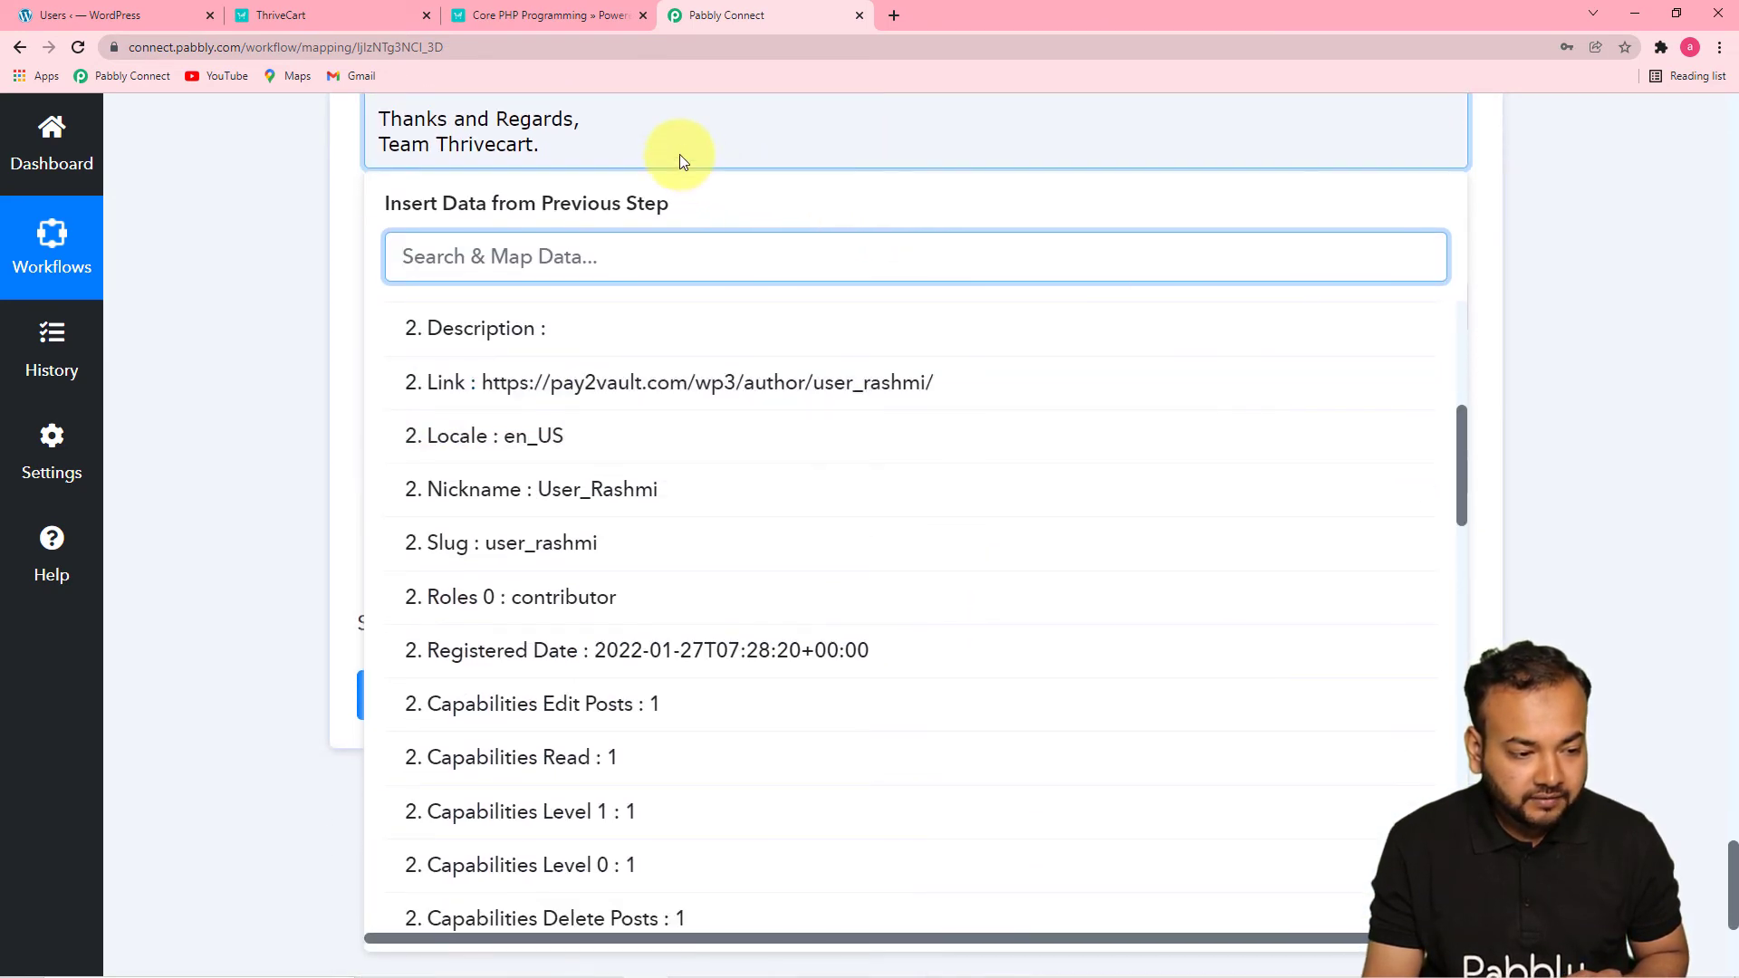
click(505, 328)
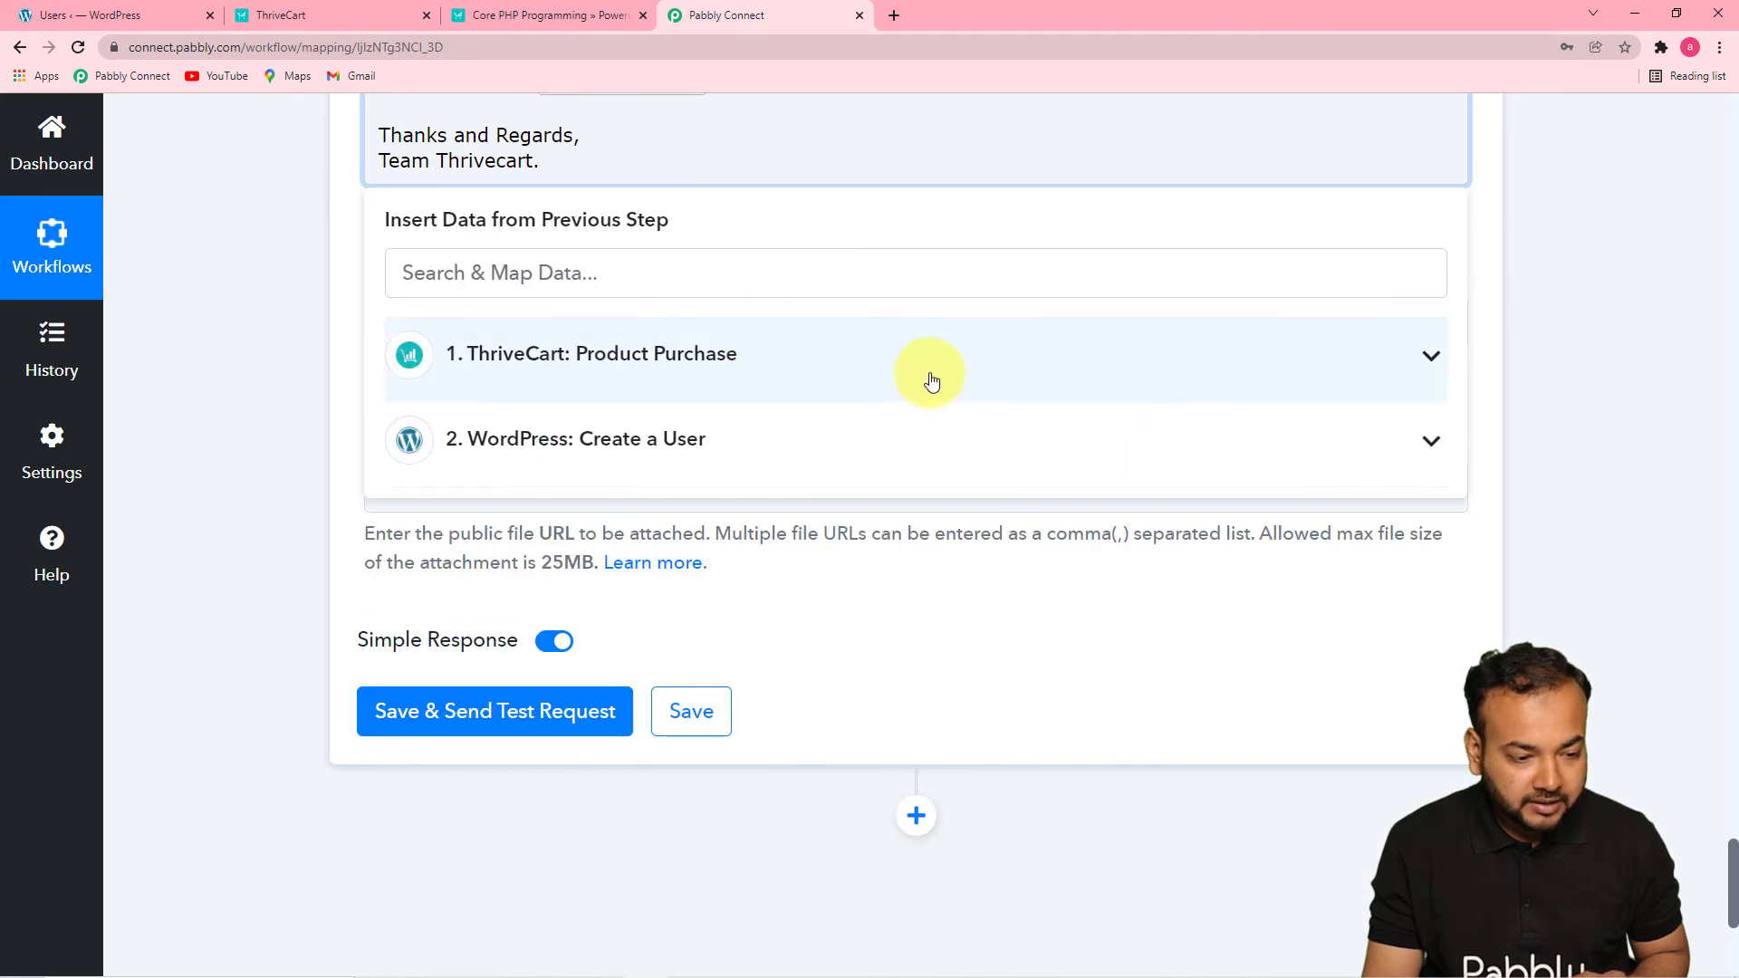
scroll(268, 261, down, 1)
scroll(257, 261, up, 4)
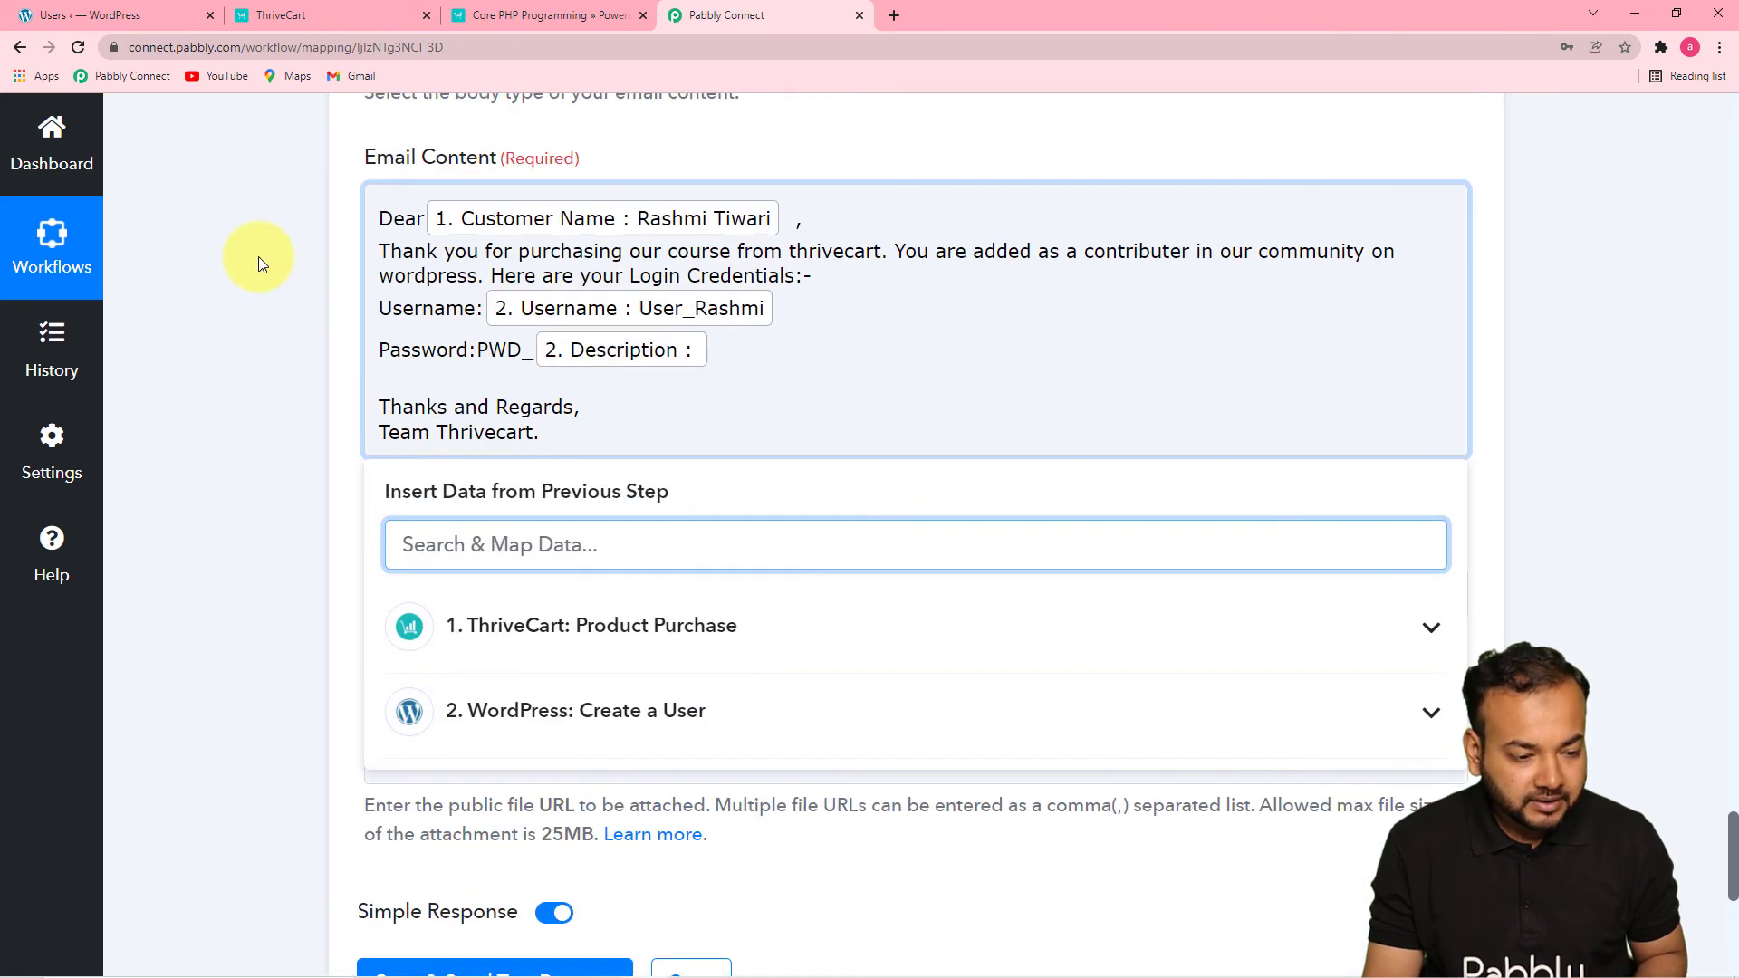
scroll(257, 261, down, 2)
click(771, 180)
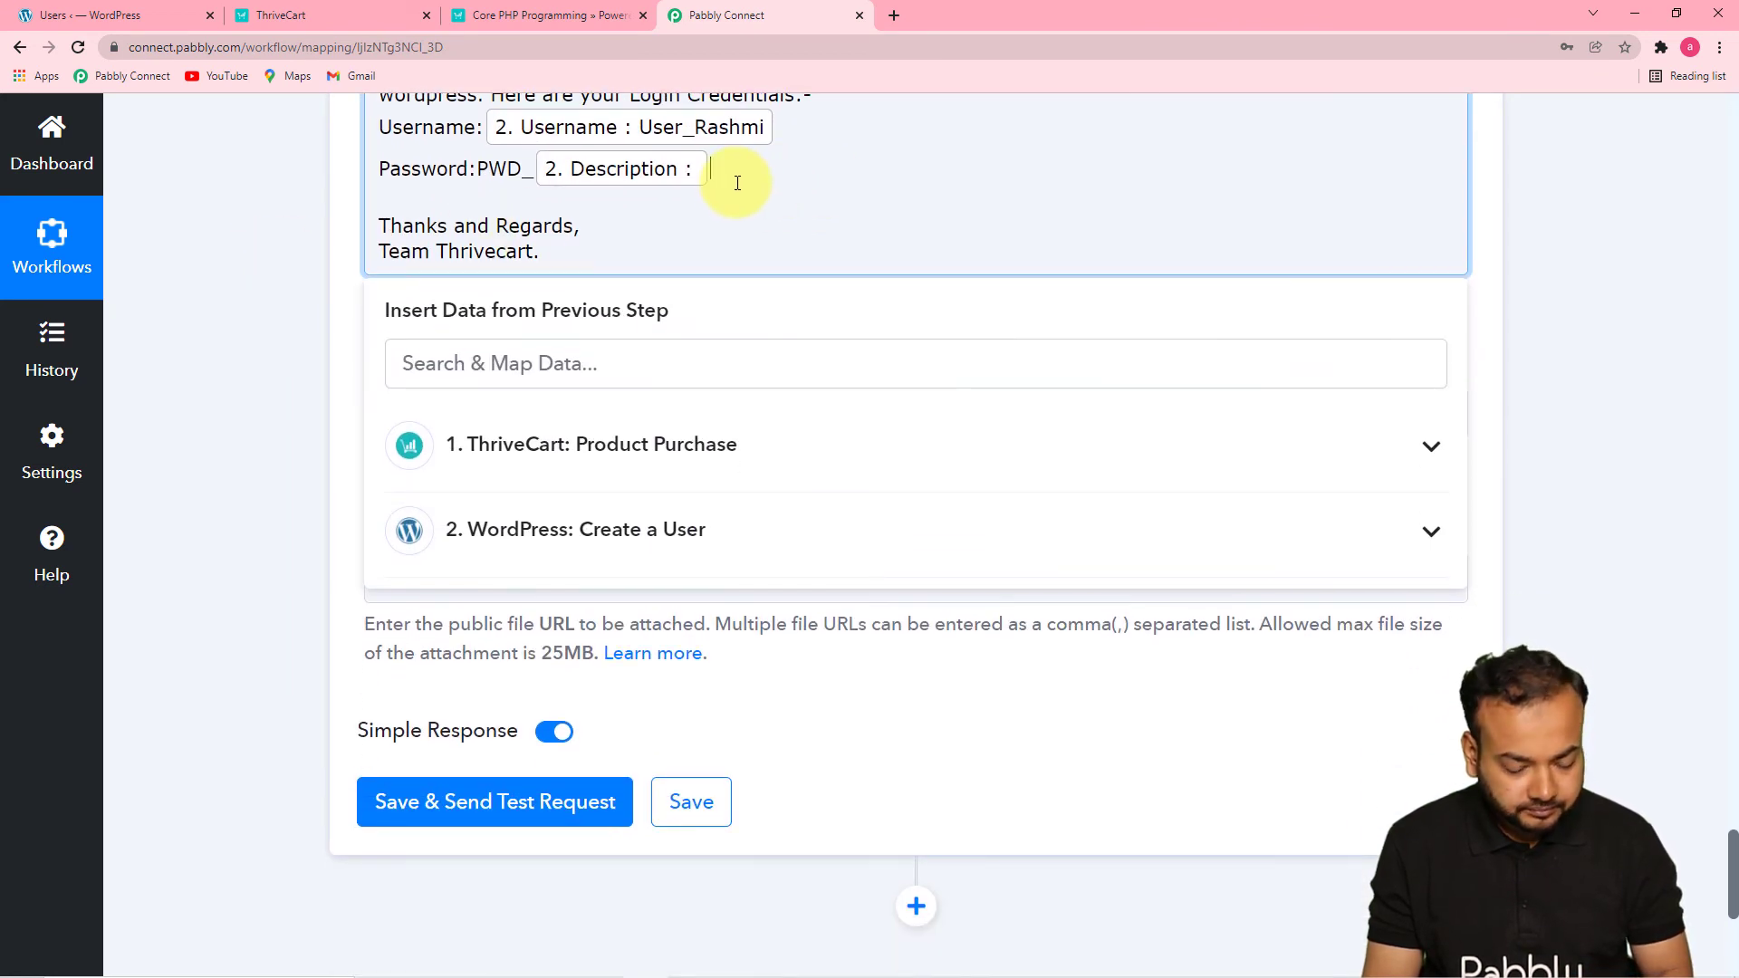
key(BackSpace)
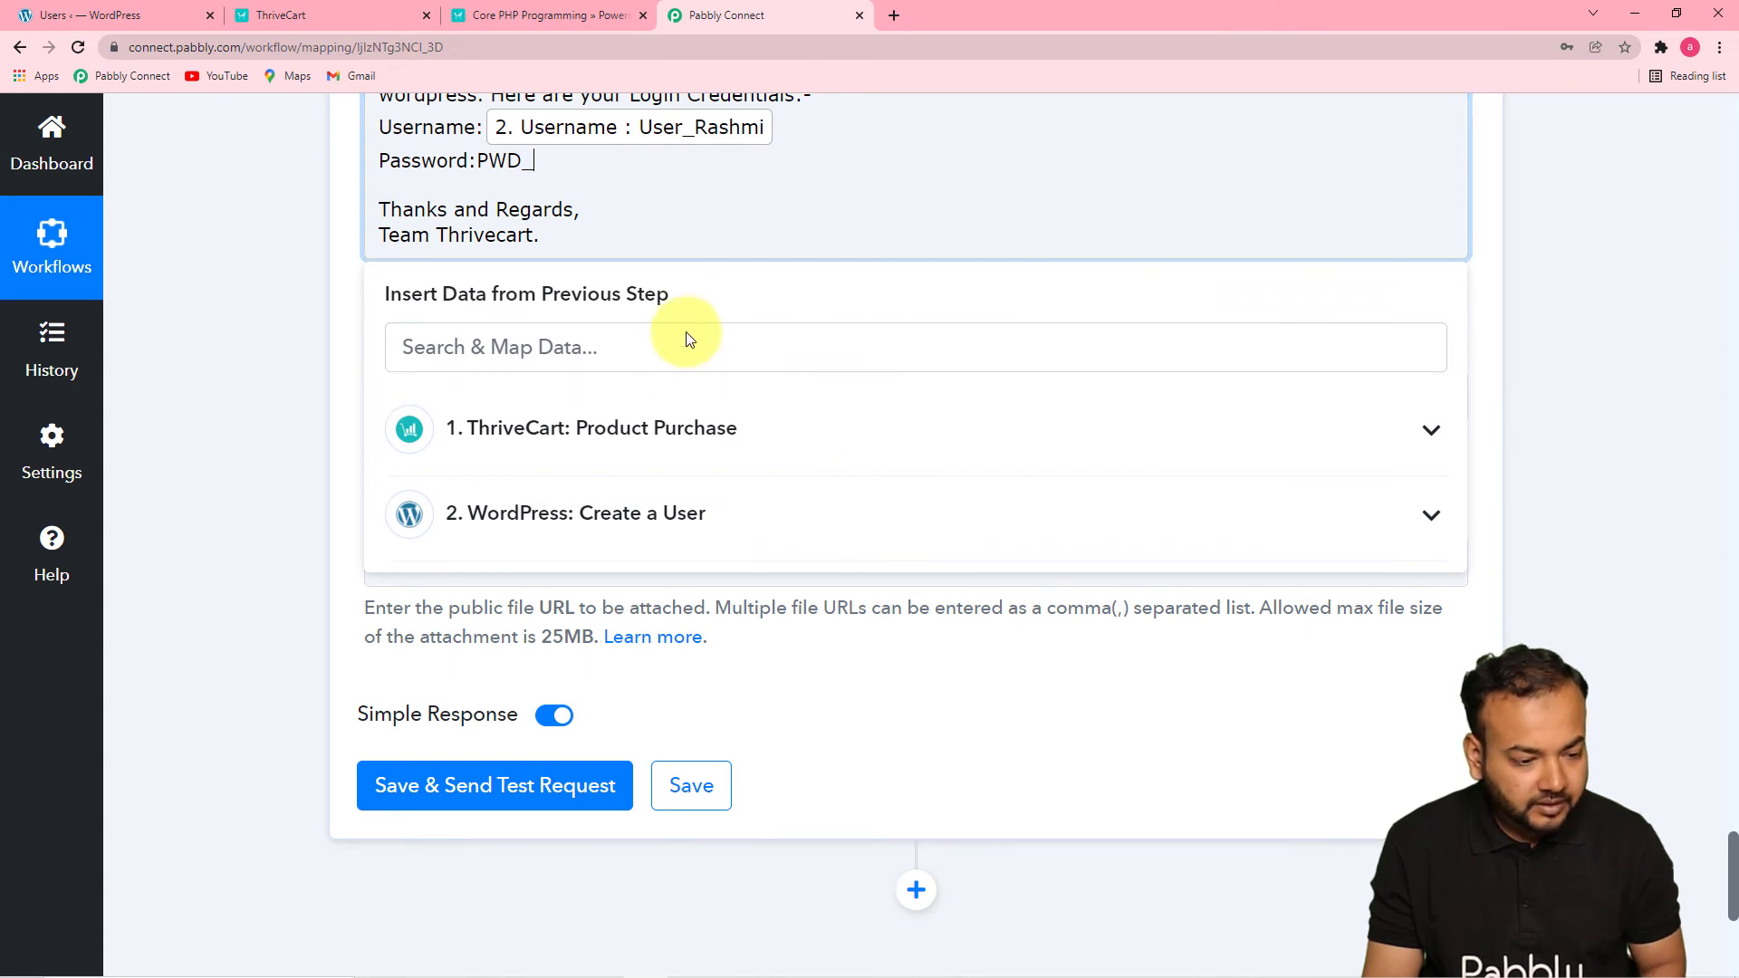
Insert the ThriveCart Customer Contactno value right after the password prefix in the Gmail email content.
click(682, 446)
scroll(779, 779, down, 2)
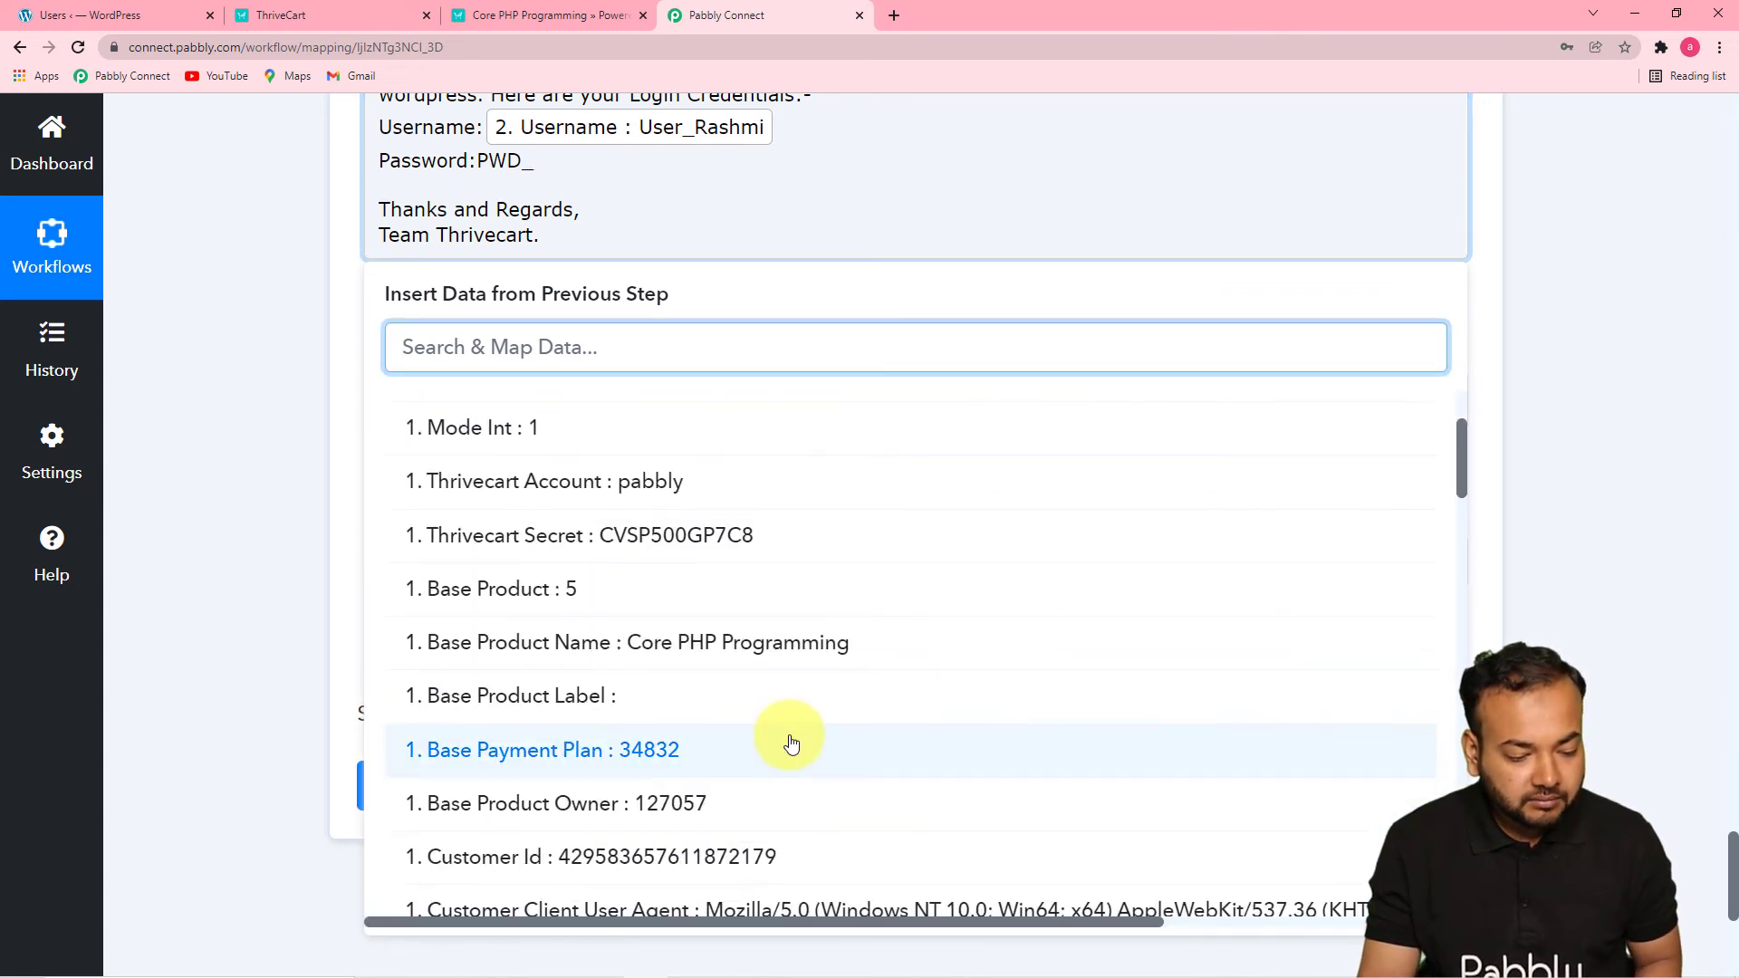
scroll(788, 739, down, 4)
click(789, 739)
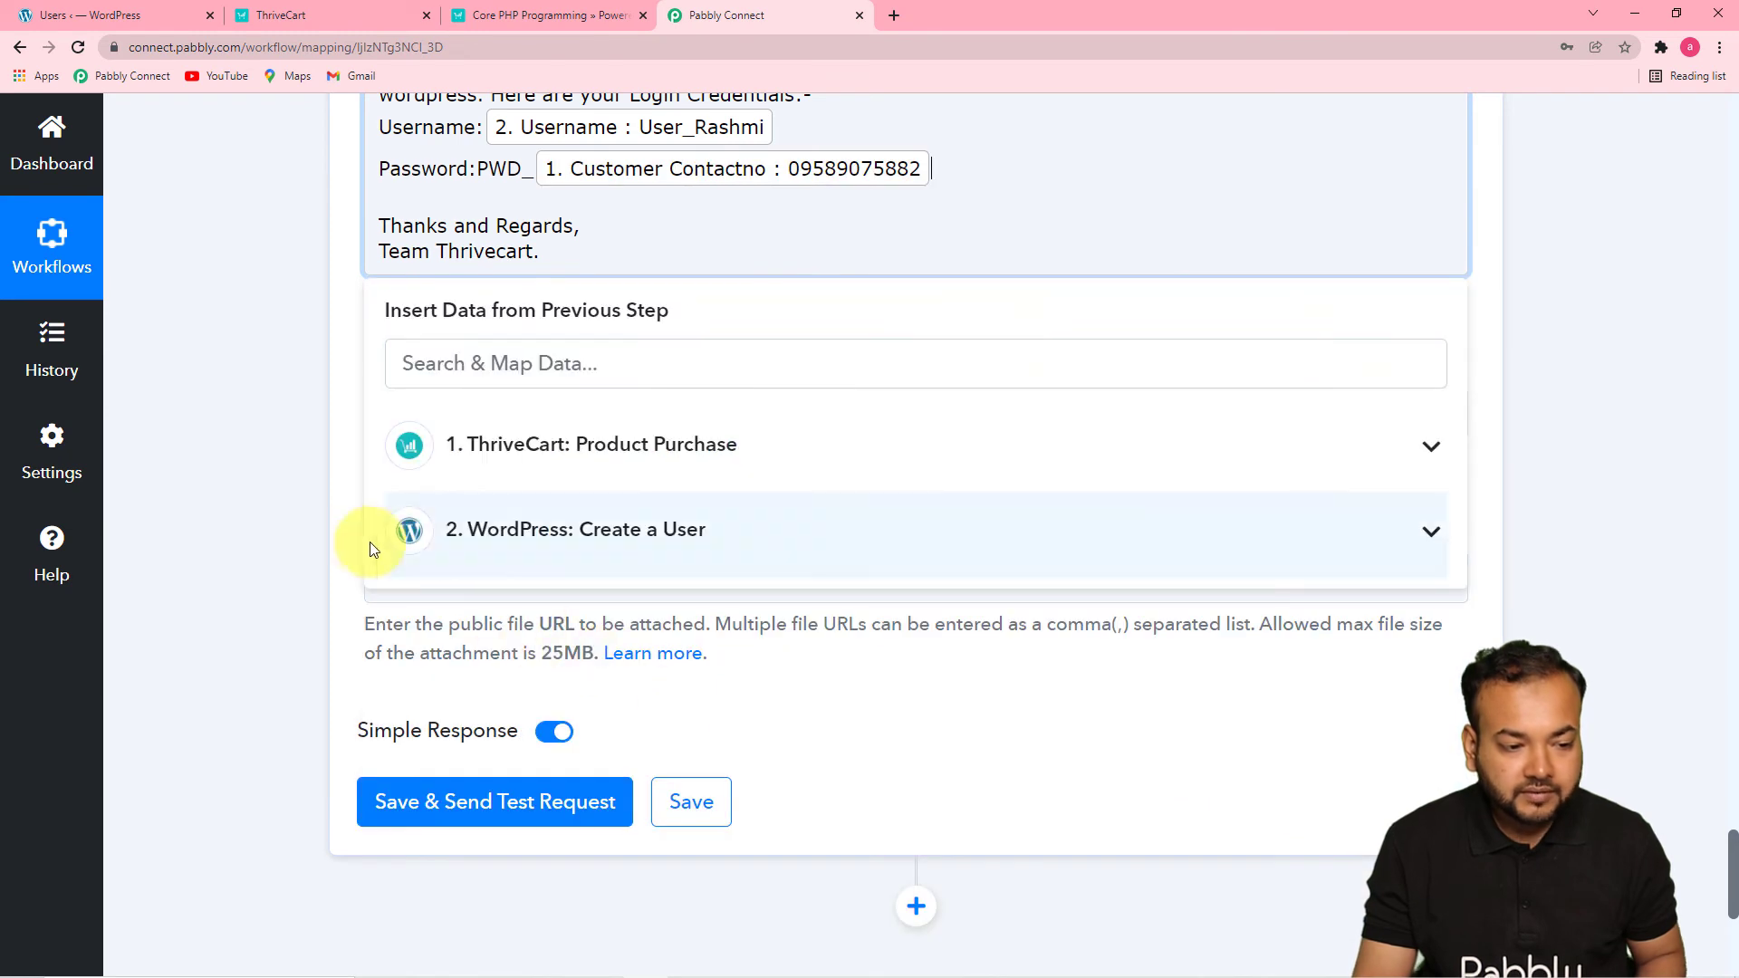
click(287, 503)
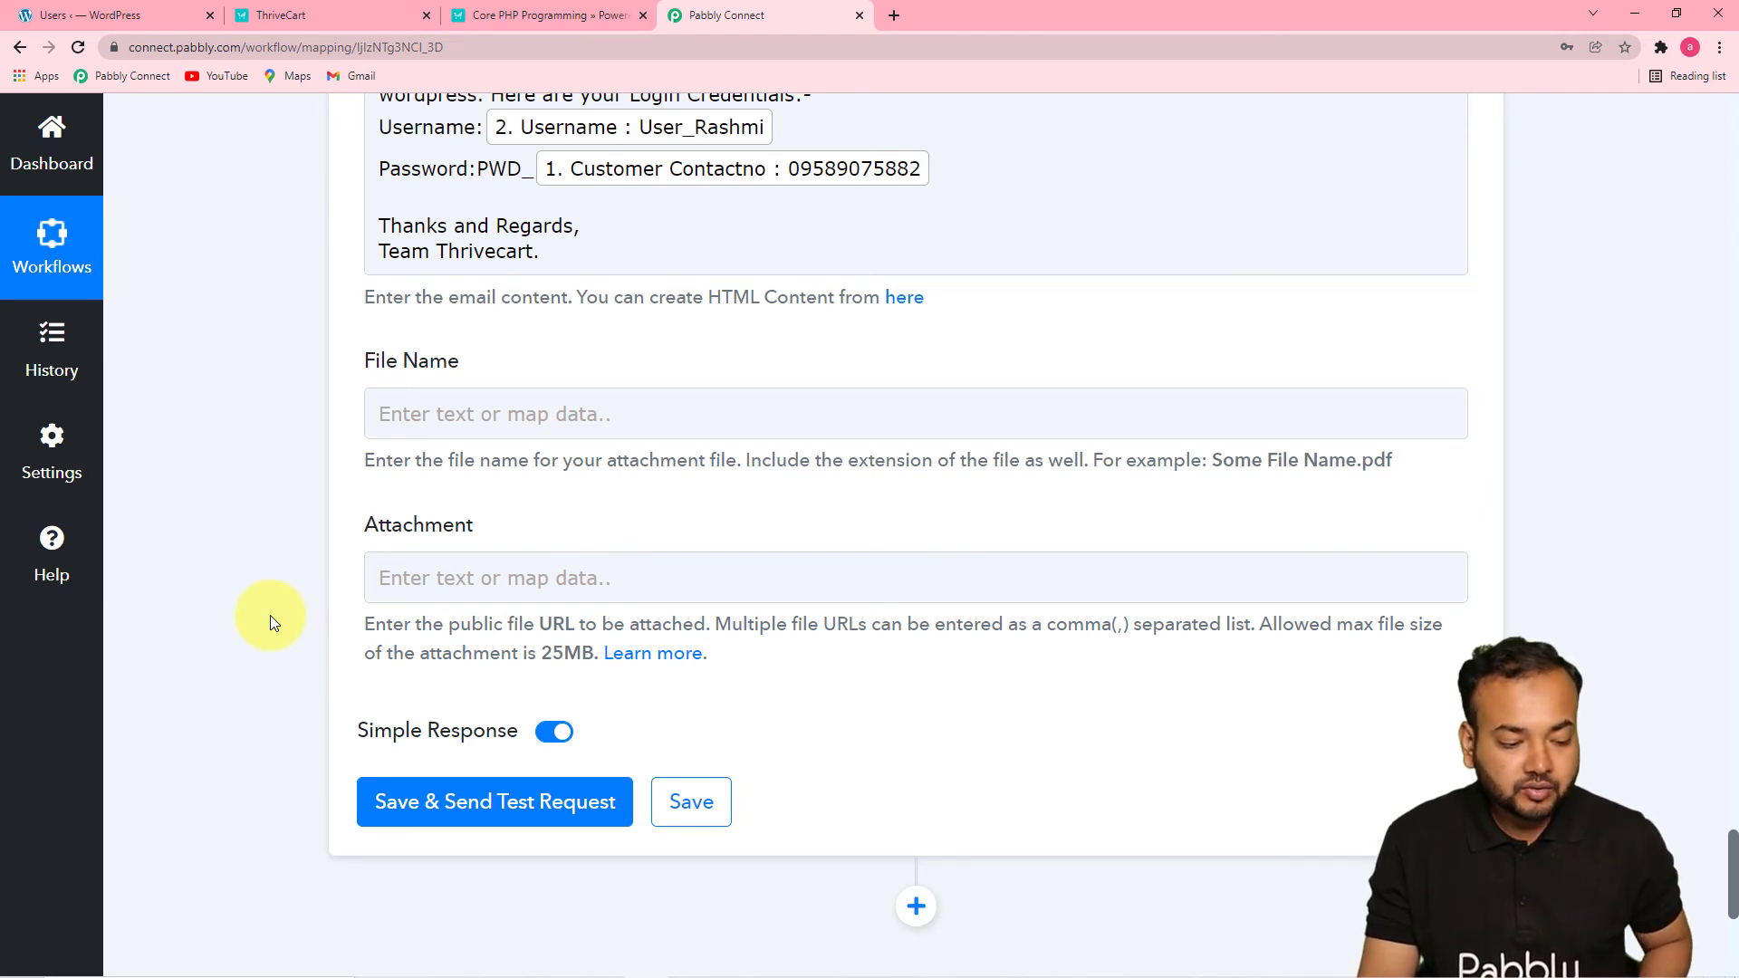
Save the Gmail Send Email action with a test request and check the response received.
scroll(272, 625, down, 1)
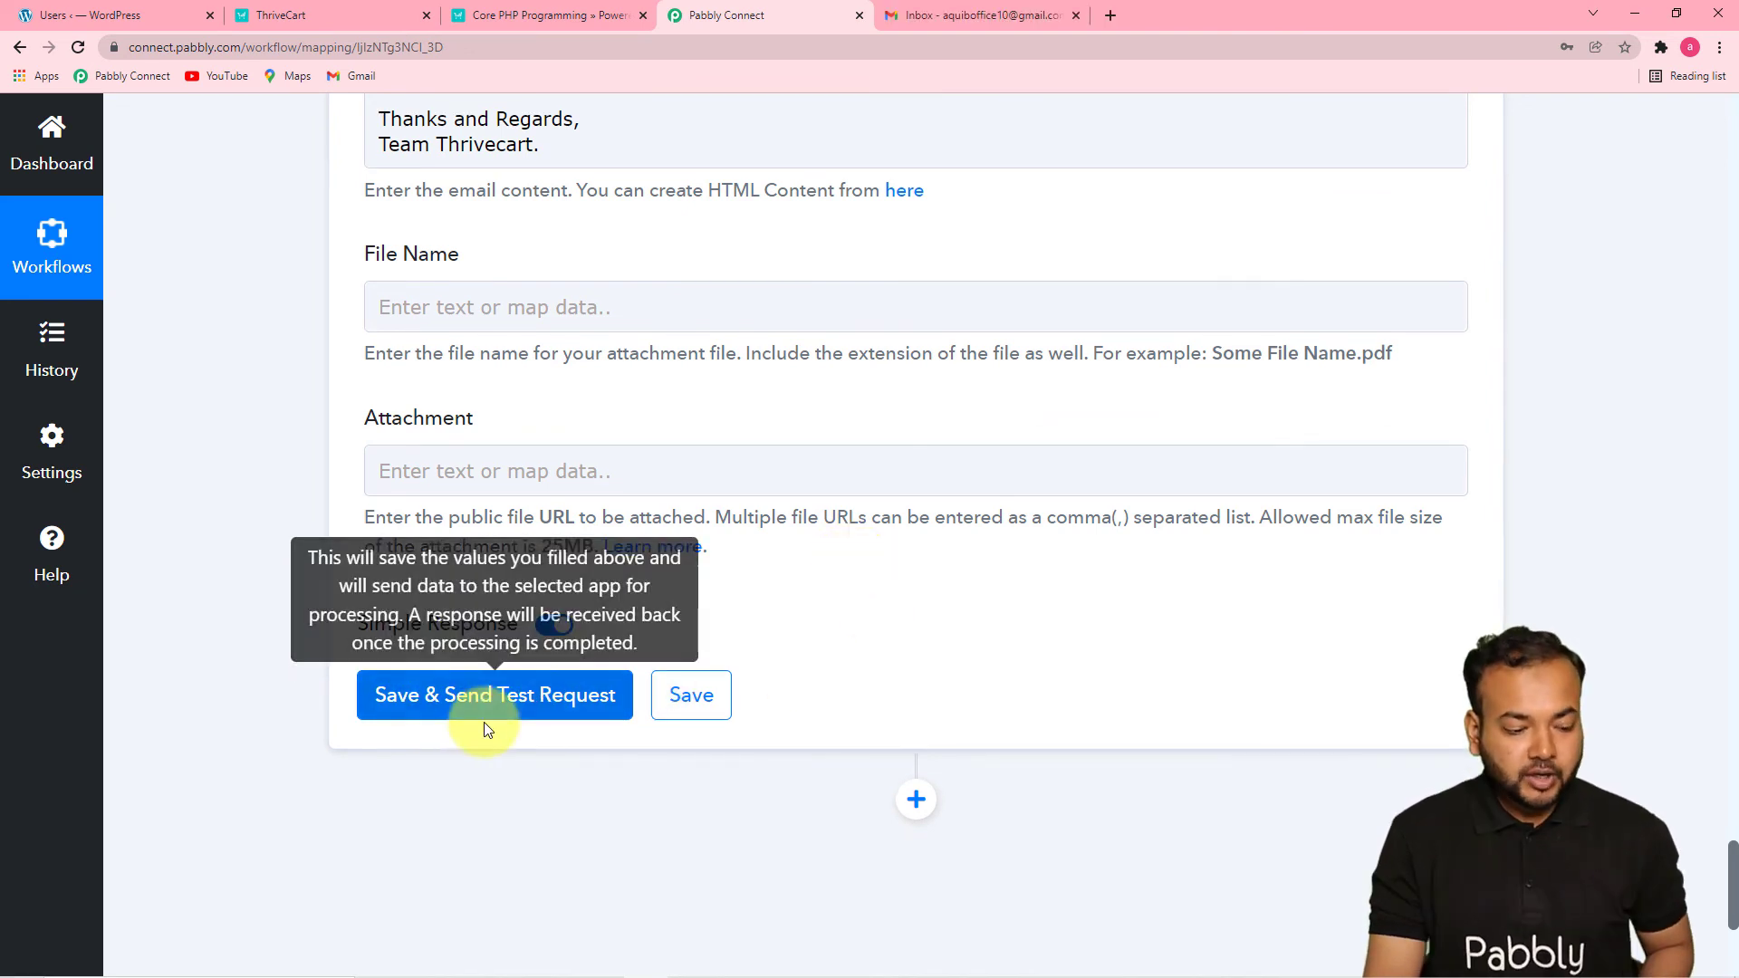
click(462, 727)
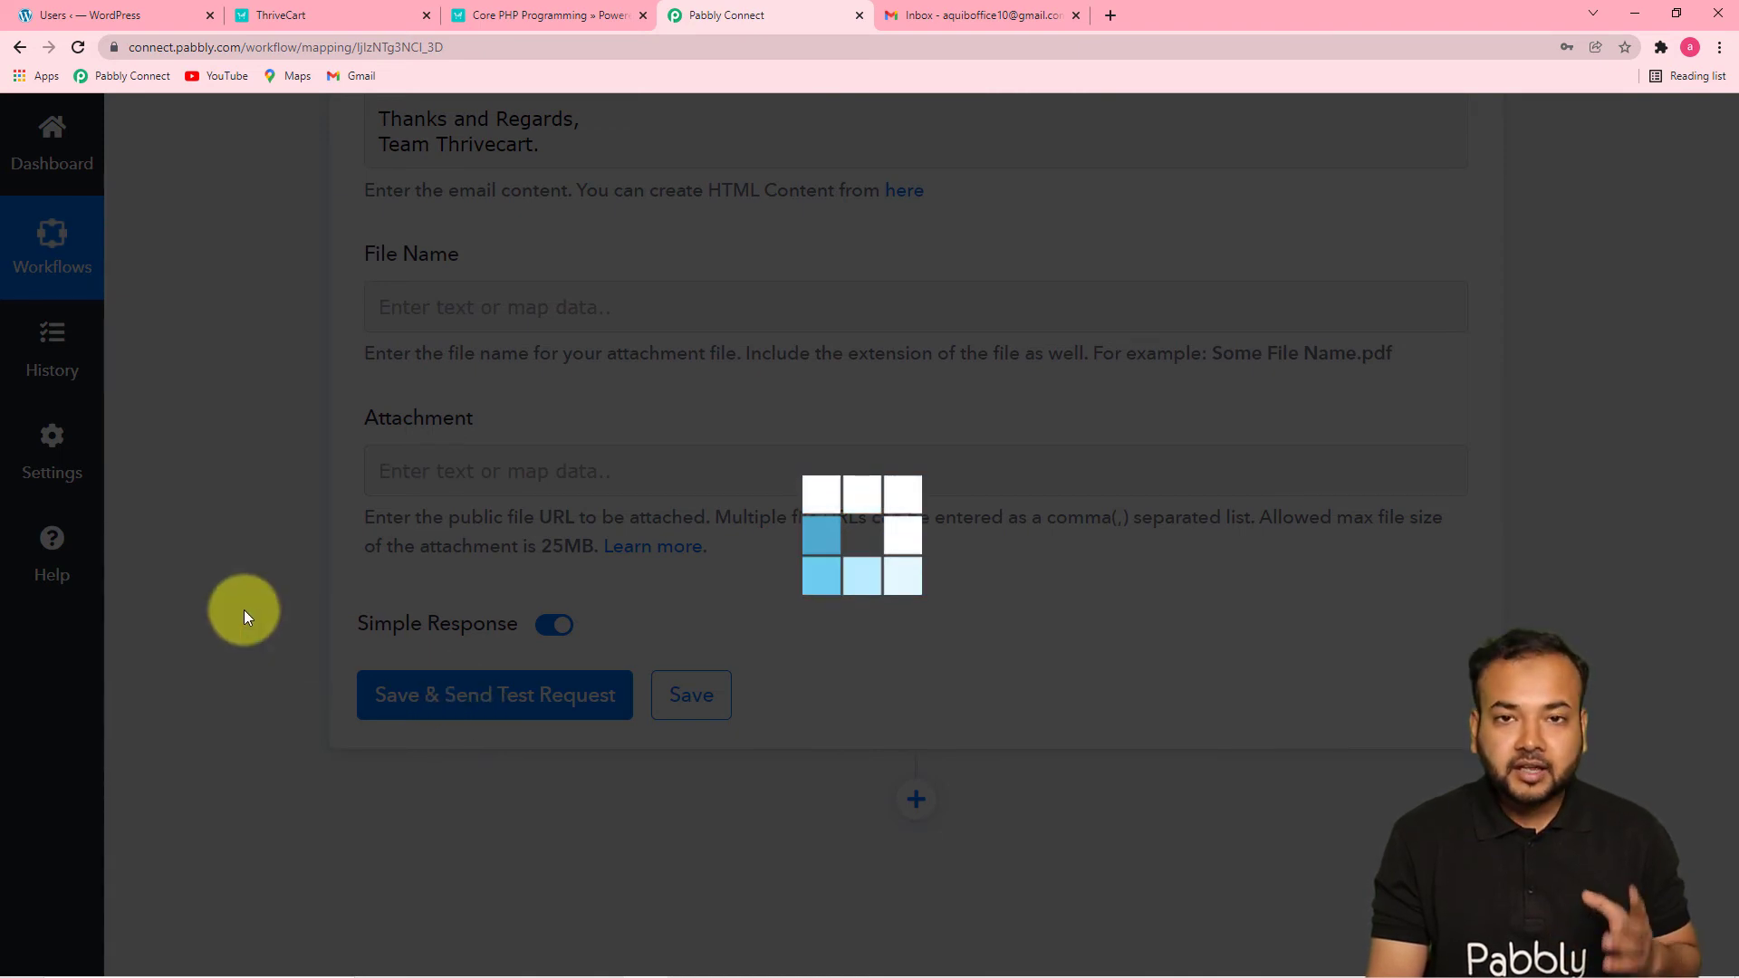
scroll(243, 611, down, 8)
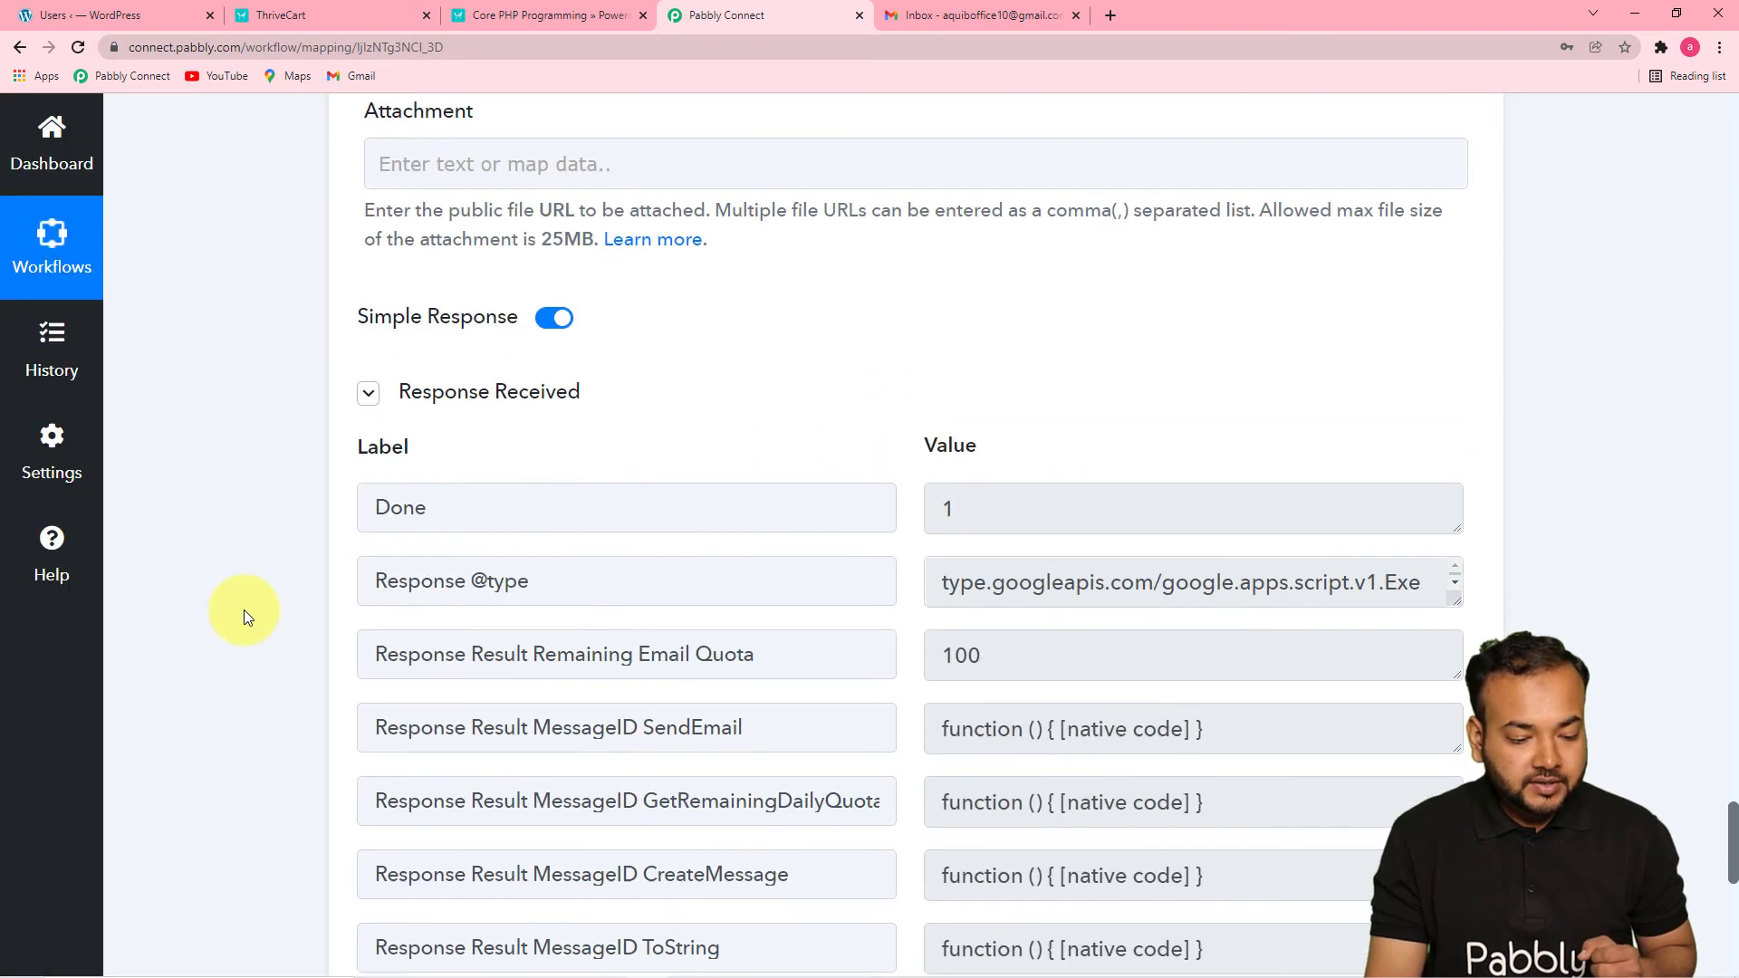
scroll(545, 431, up, 3)
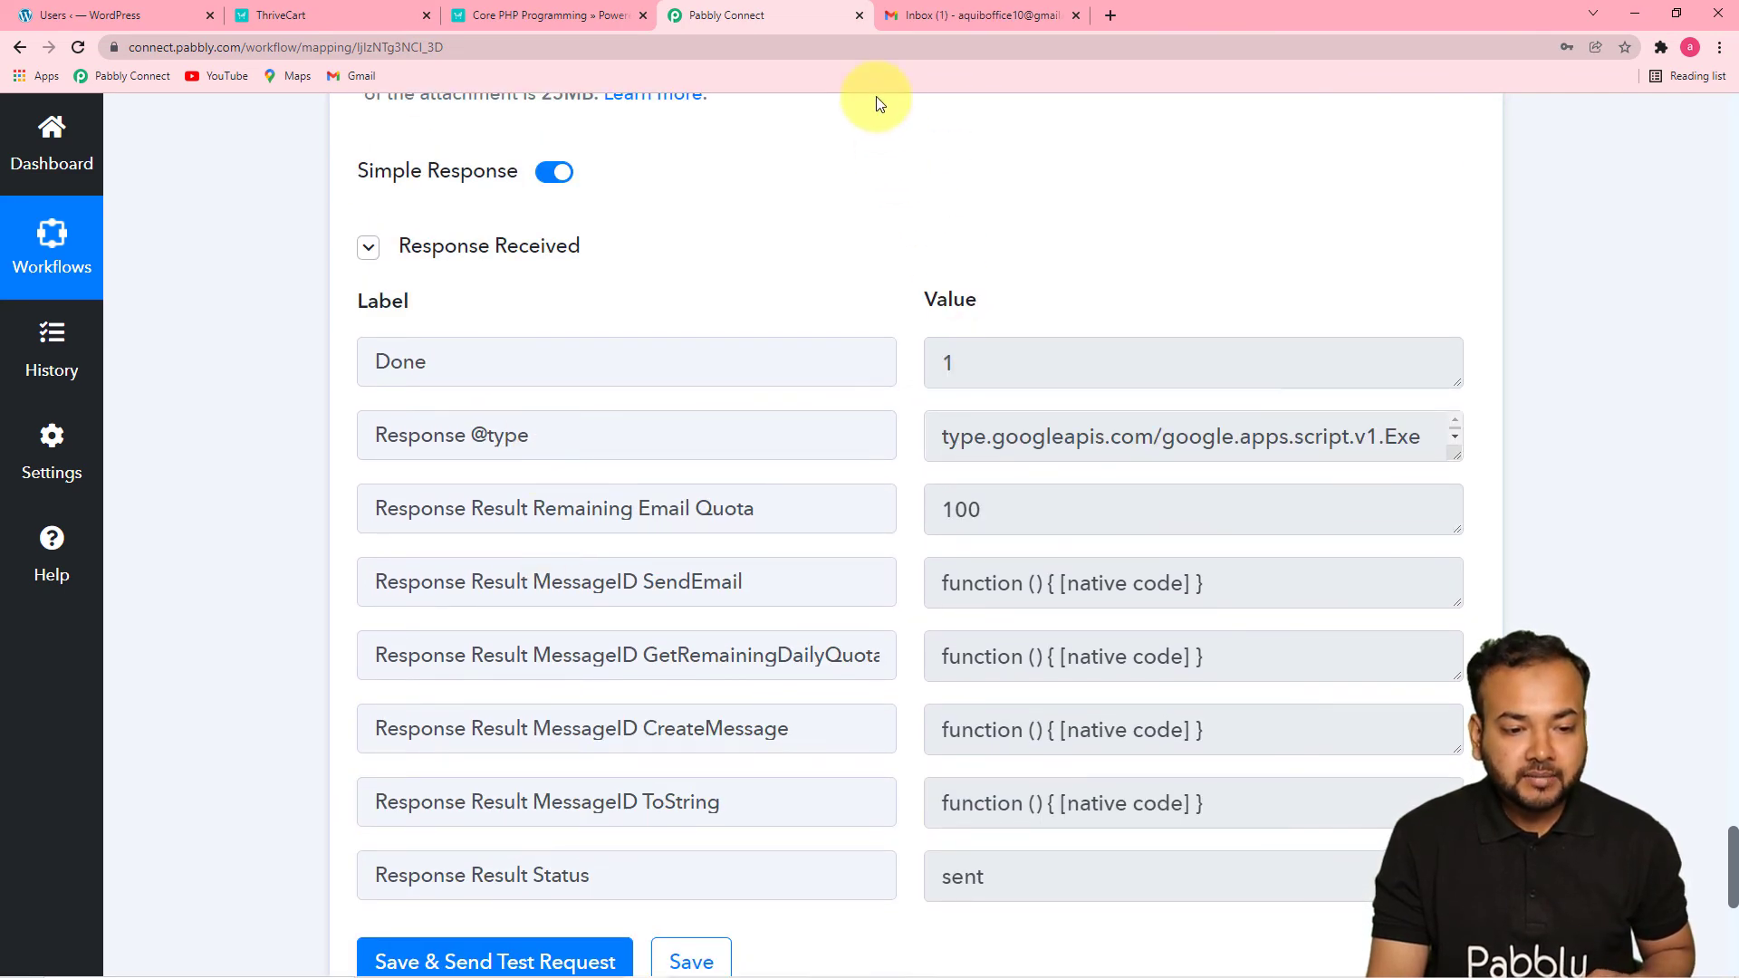
Read the "Welcome Onboard." email from Team Thrivecart in the Gmail inbox and return to Pabbly Connect.
click(930, 20)
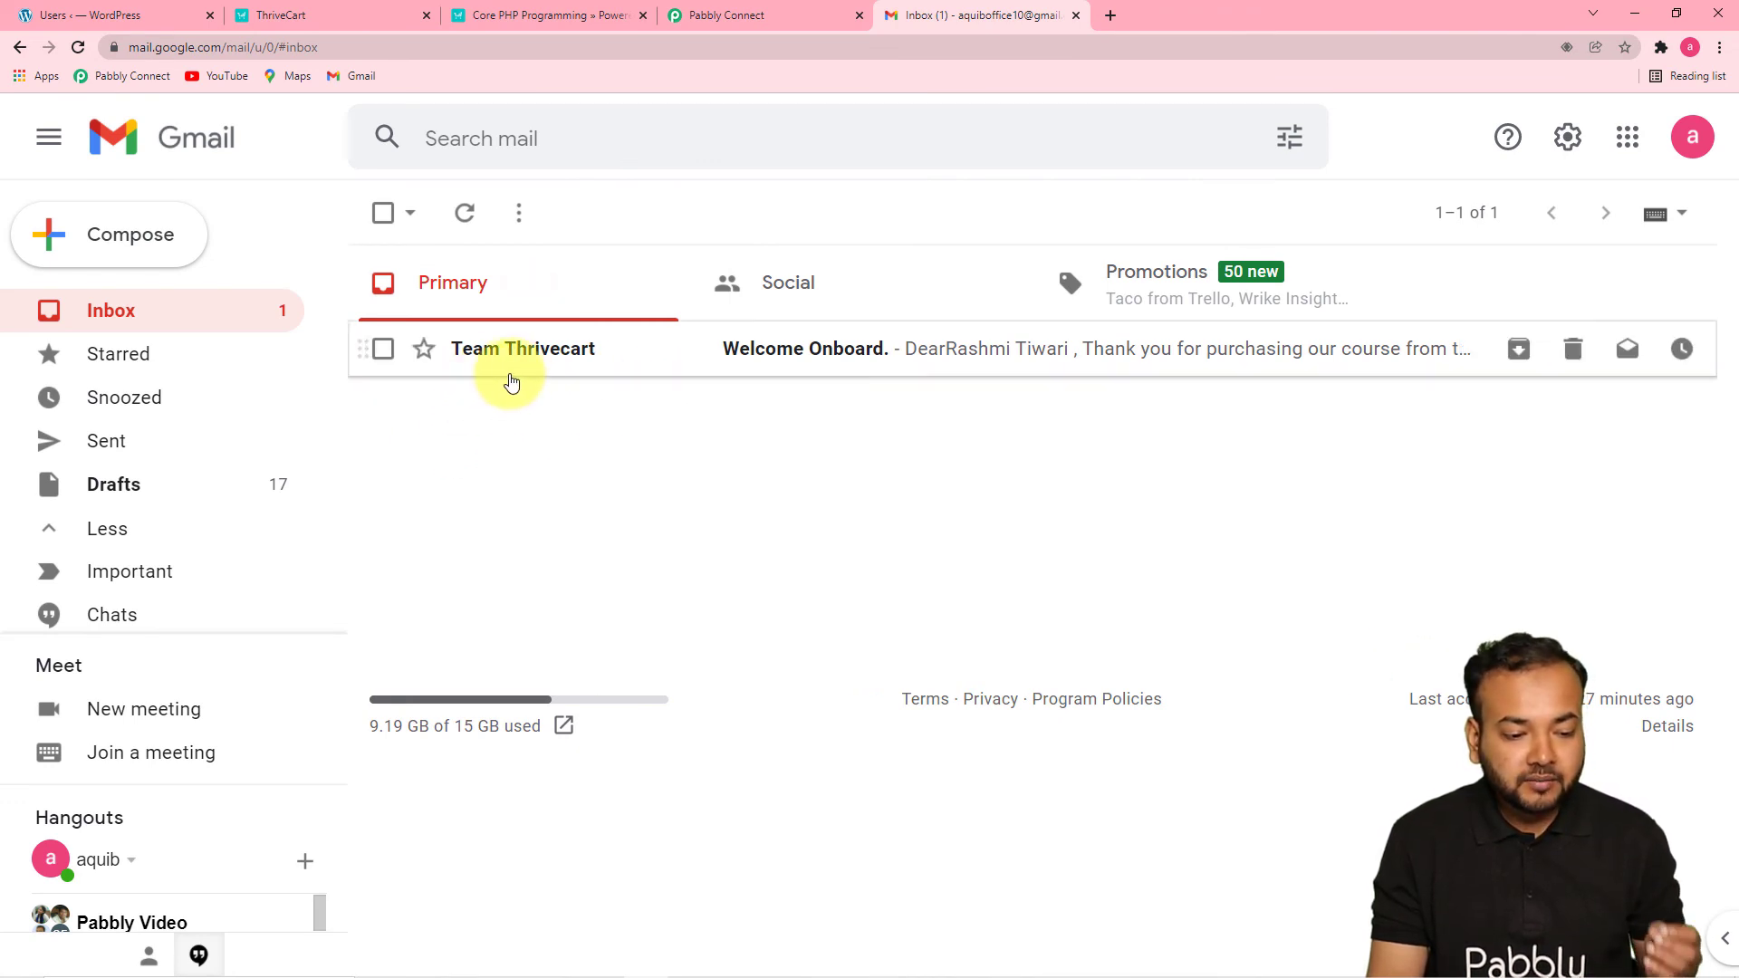
click(858, 353)
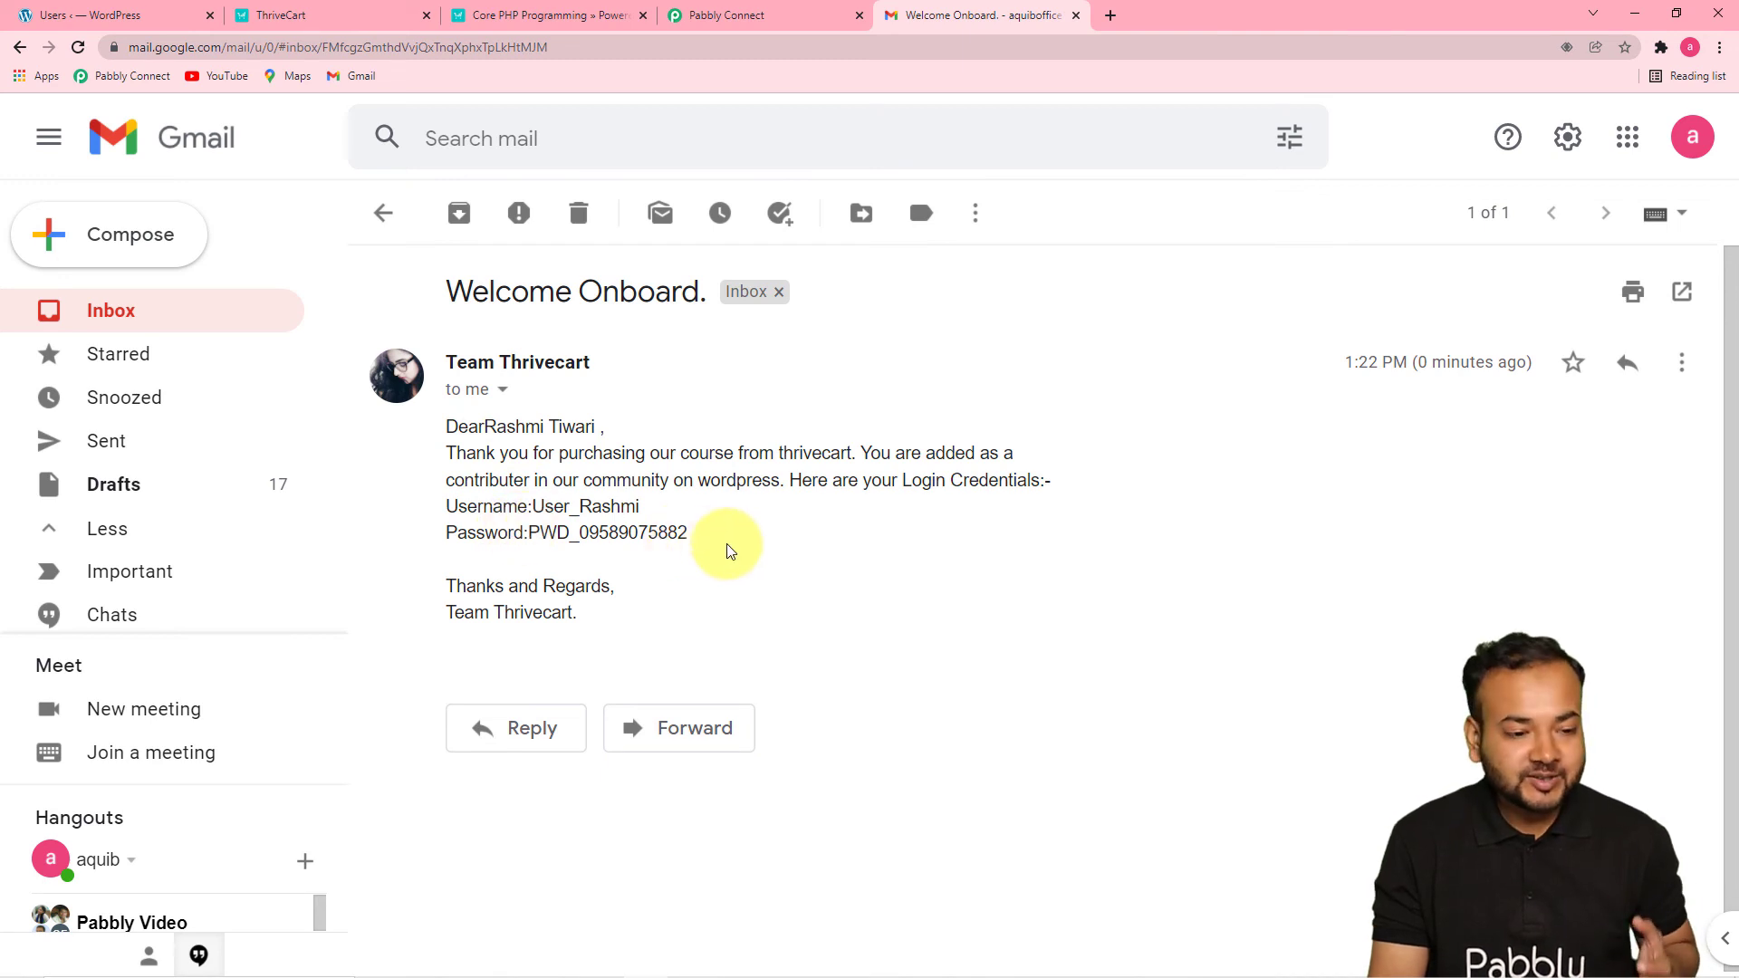
click(772, 15)
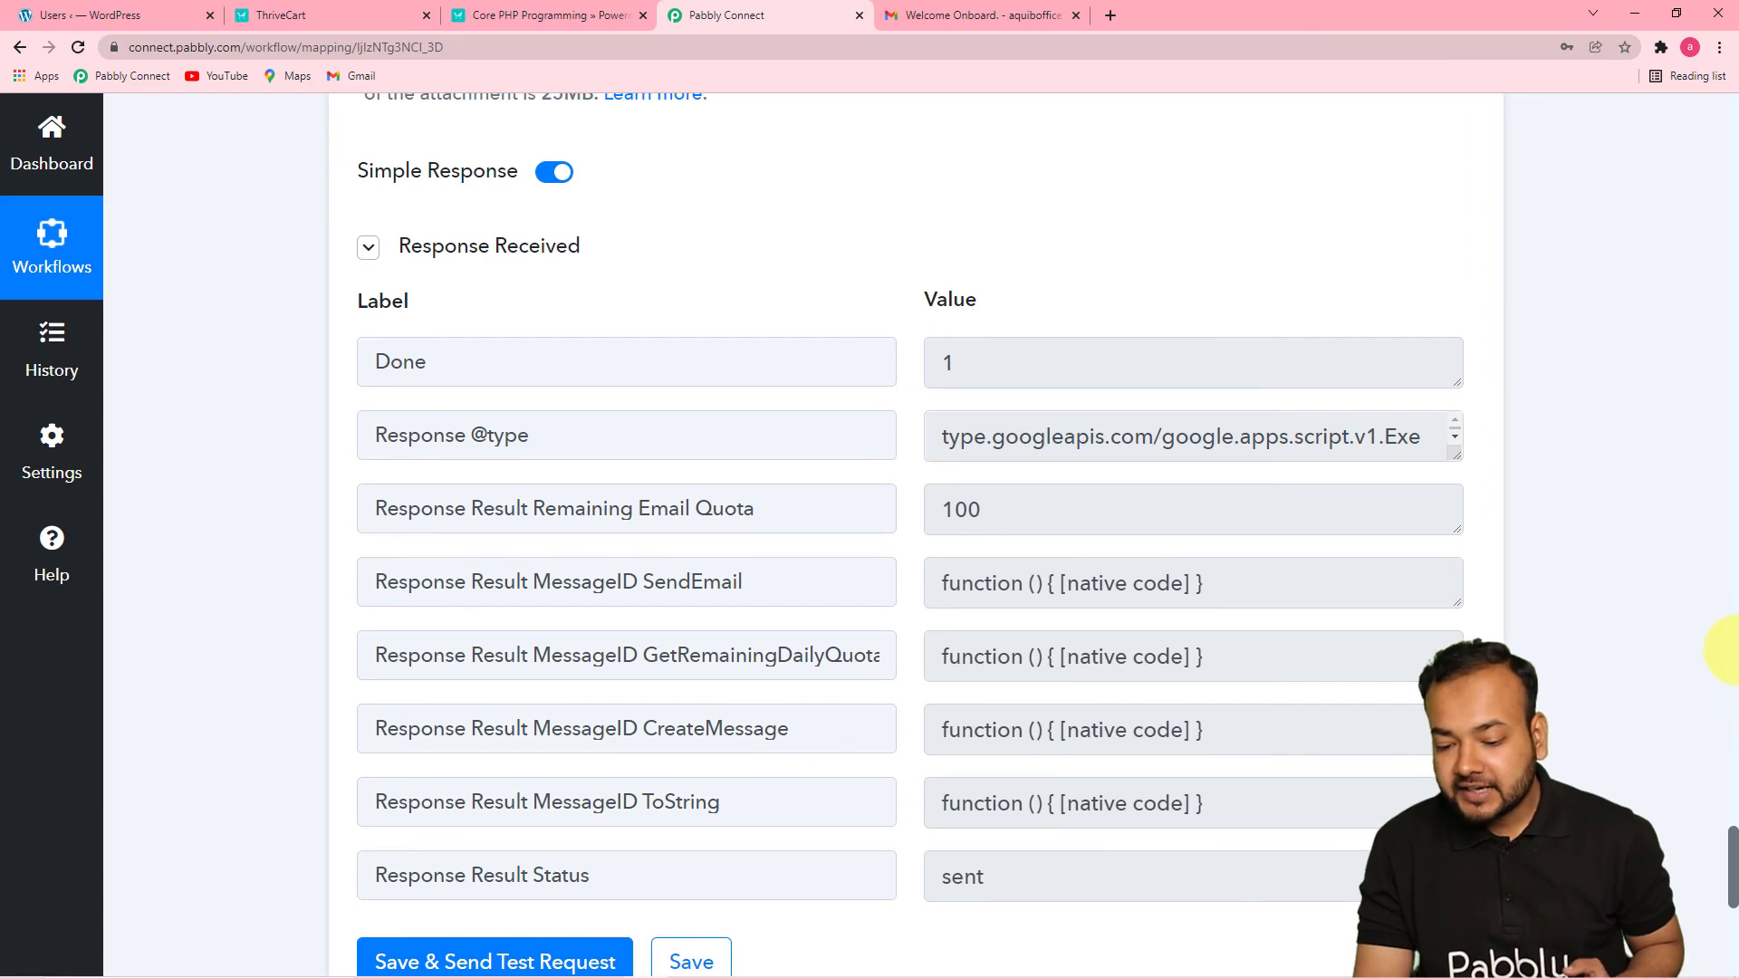
Review the workflow from the ThriveCart Product Purchase trigger through the field mappings, role and response of the WordPress Create a User action.
scroll(1730, 666, up, 10)
scroll(1731, 651, up, 11)
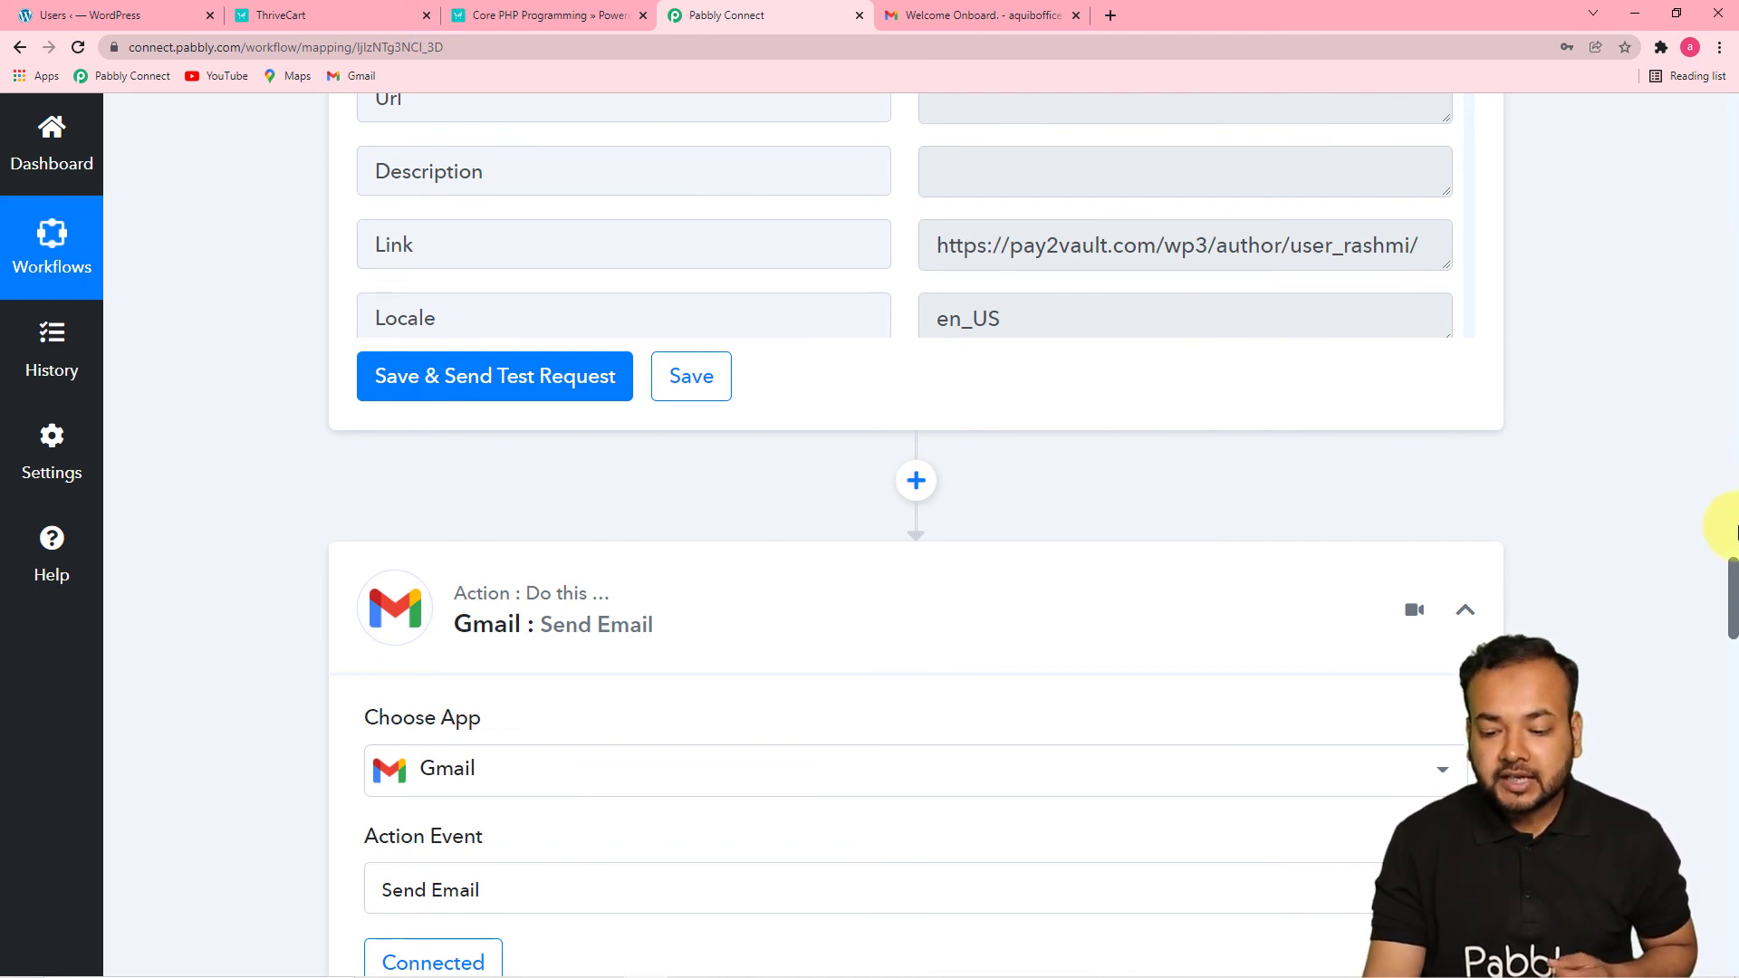
drag(1730, 589, 1724, 127)
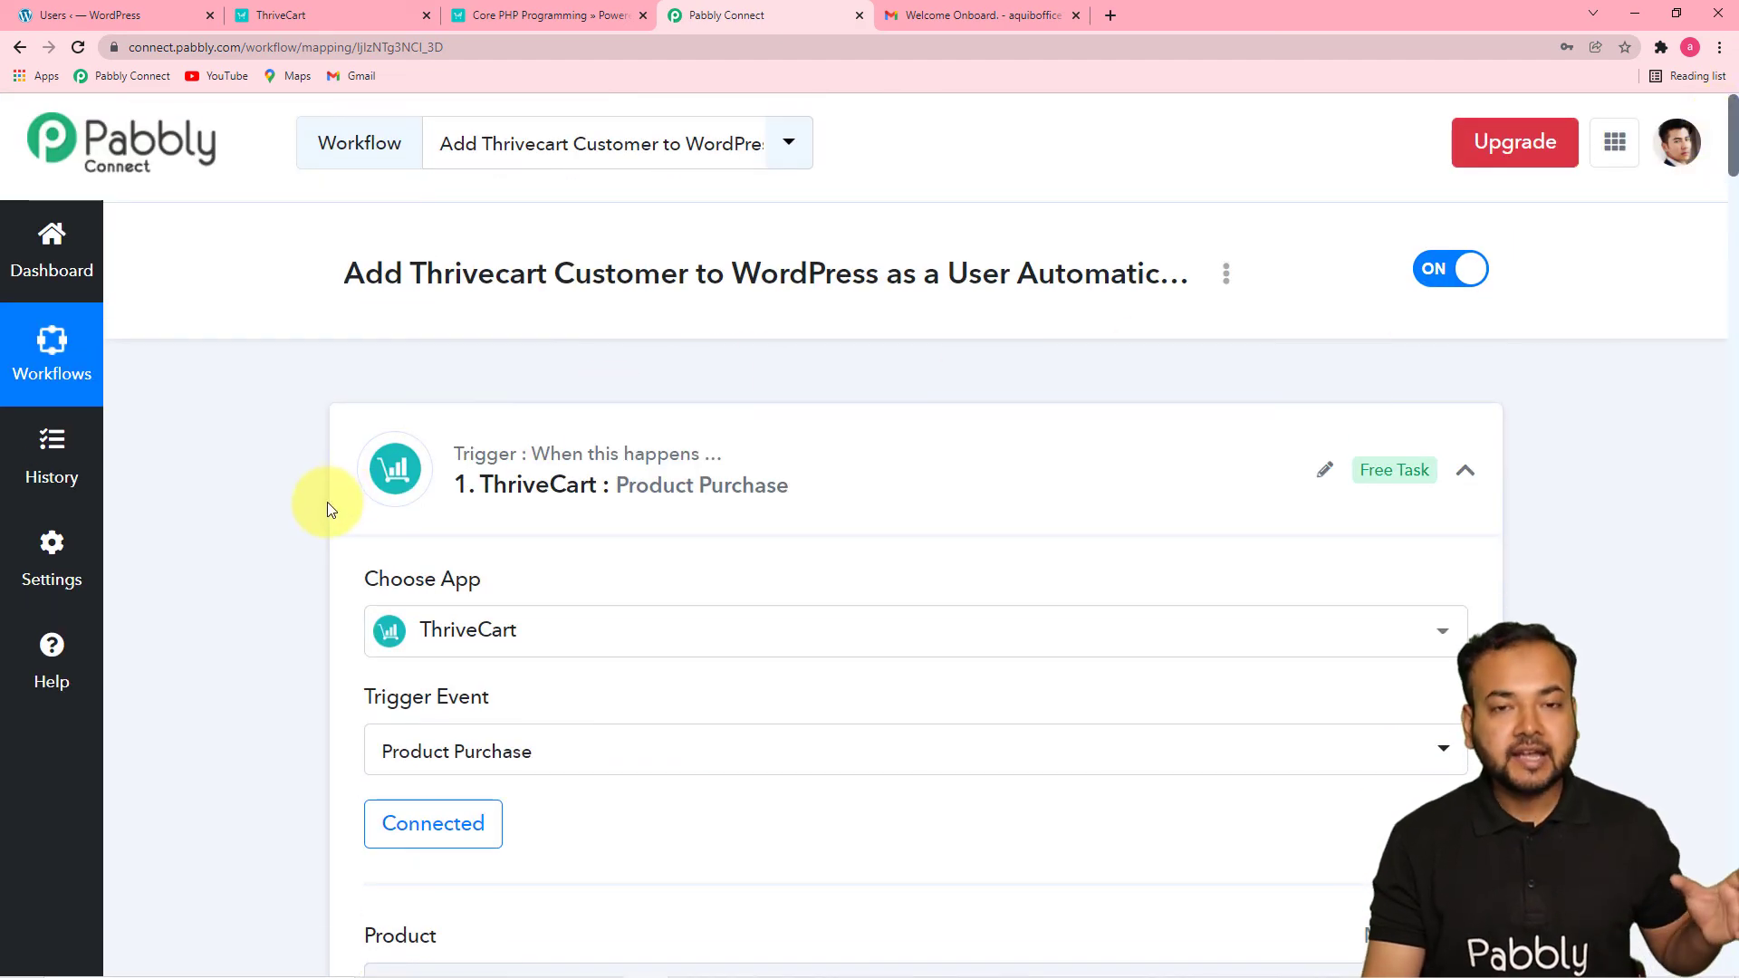
scroll(284, 533, down, 4)
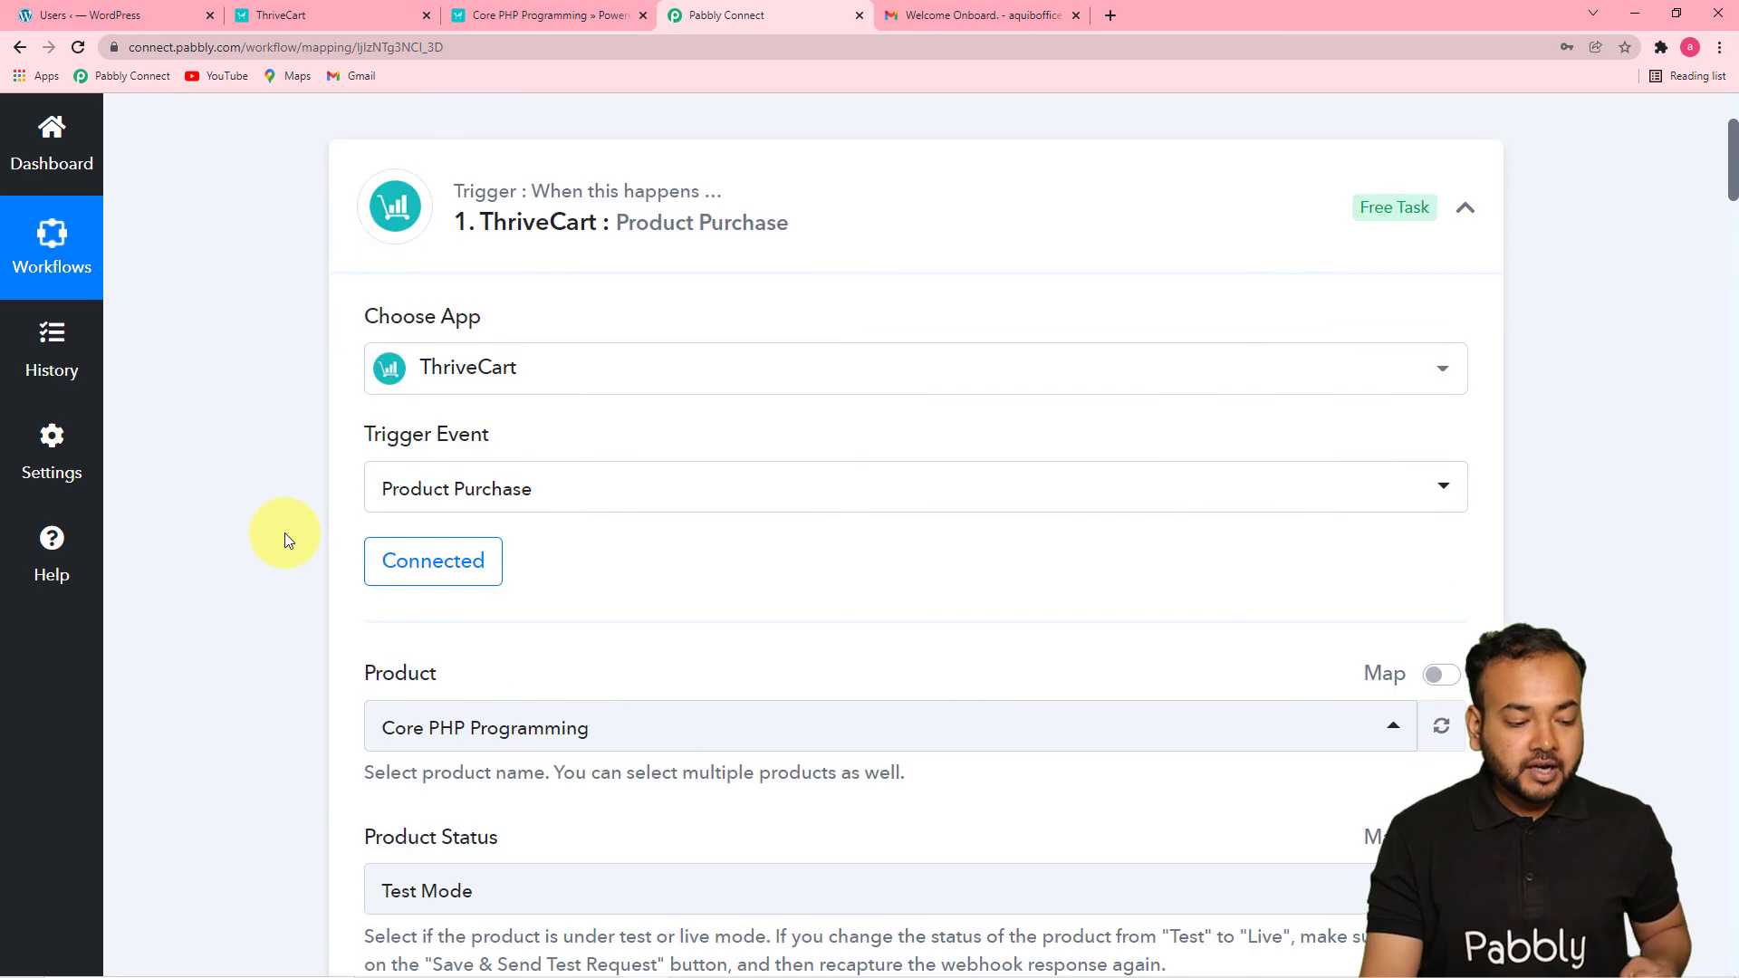
scroll(285, 532, down, 10)
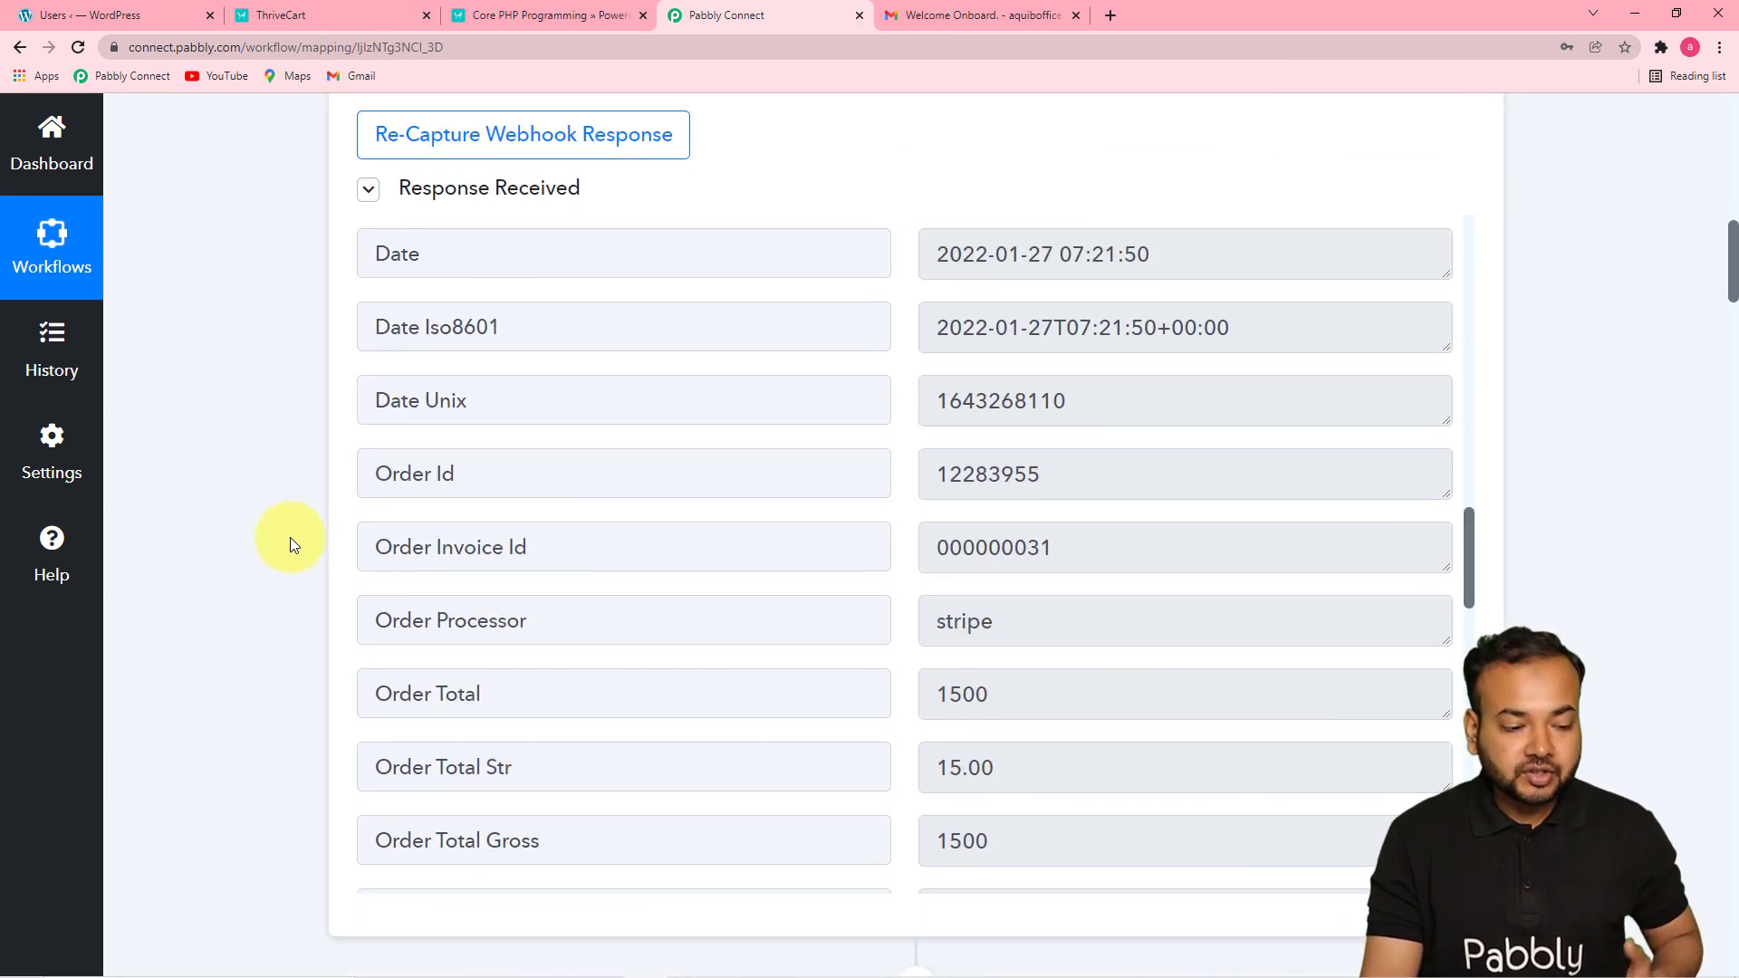
scroll(263, 553, down, 5)
scroll(259, 555, down, 2)
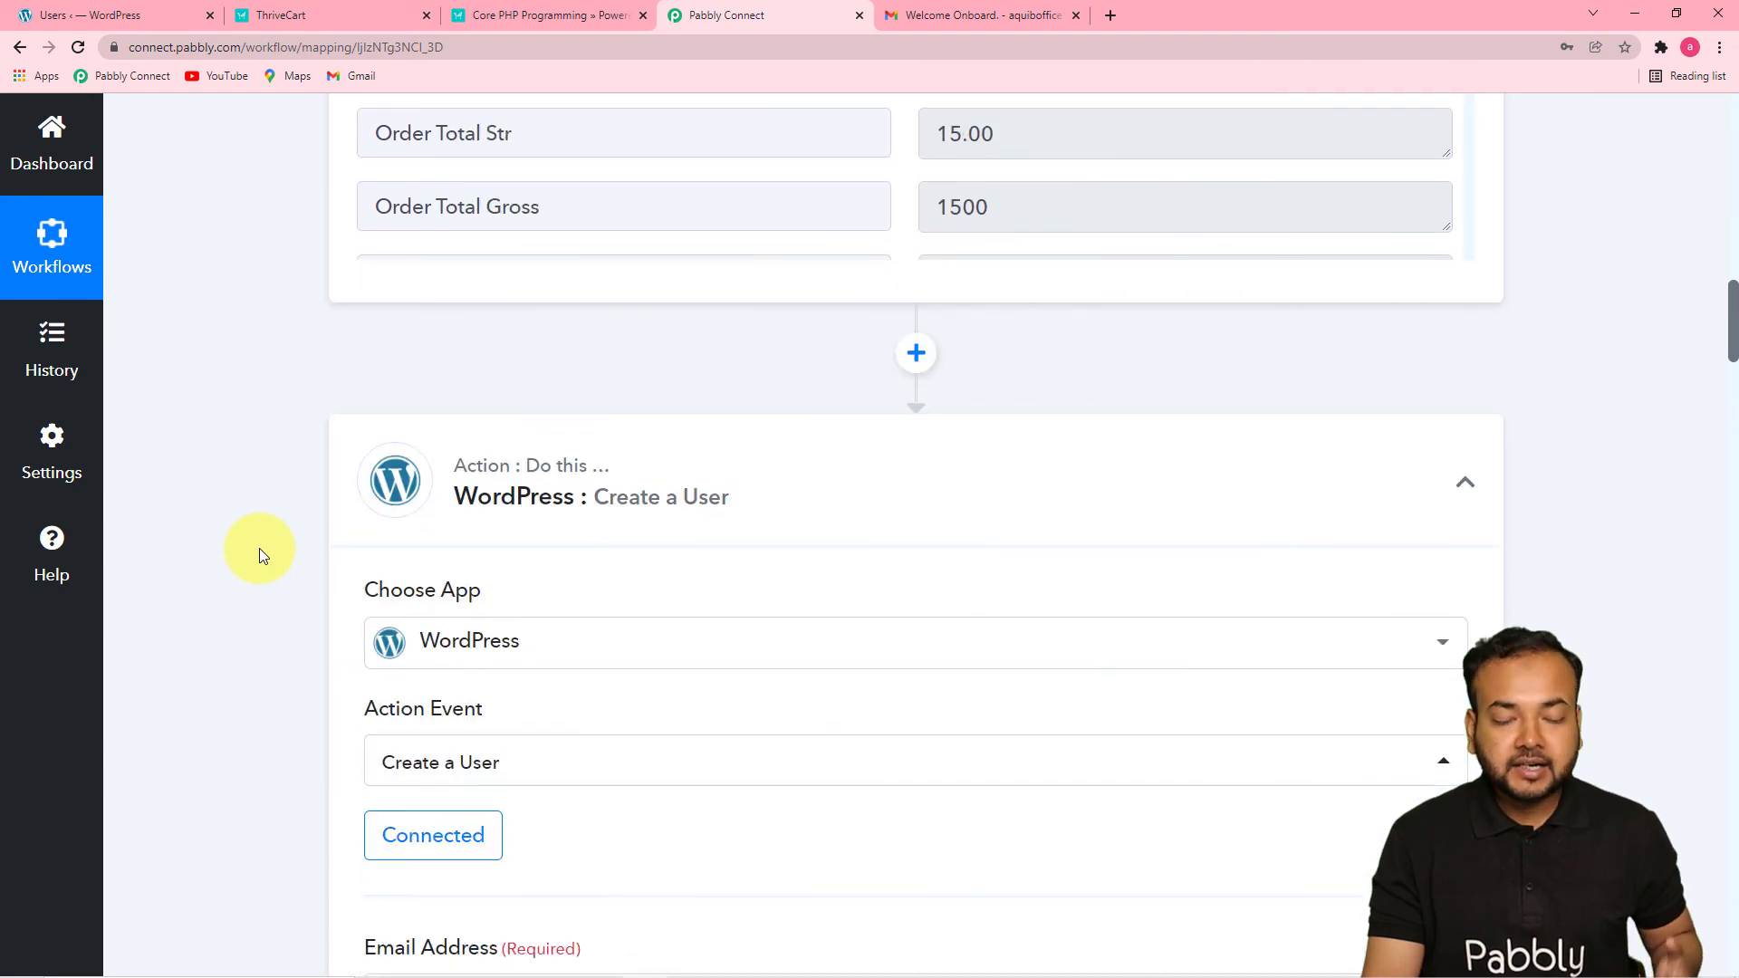
scroll(260, 550, down, 4)
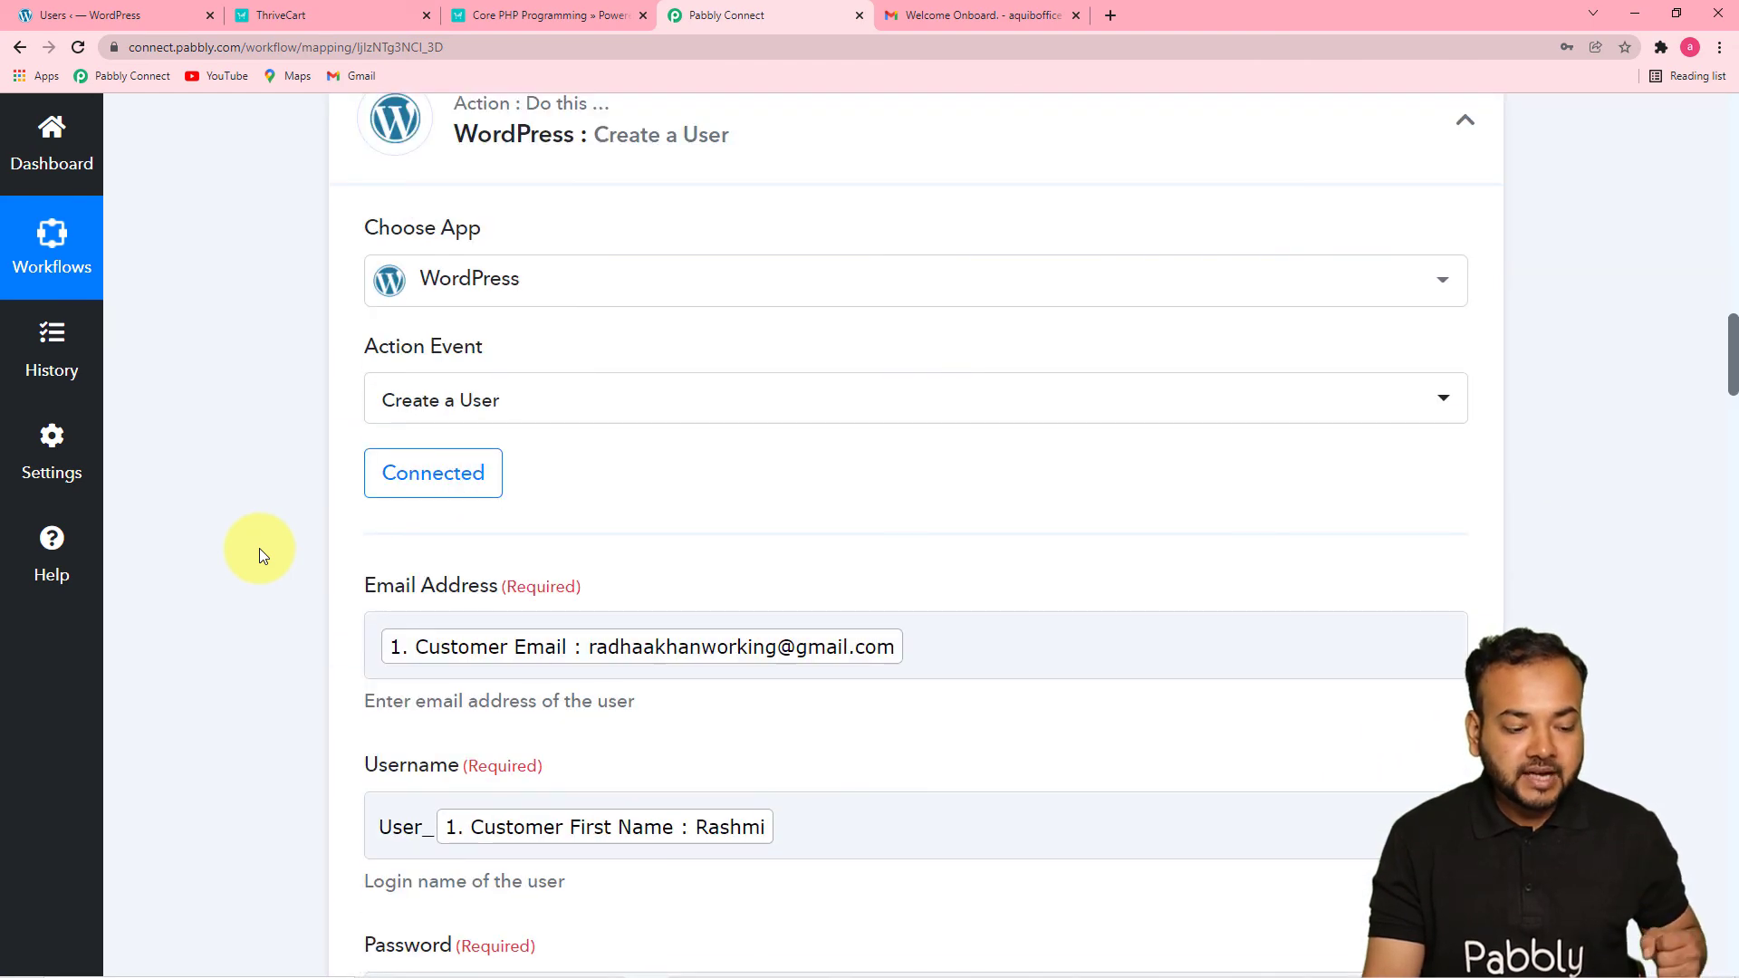
scroll(260, 551, down, 2)
scroll(260, 550, down, 7)
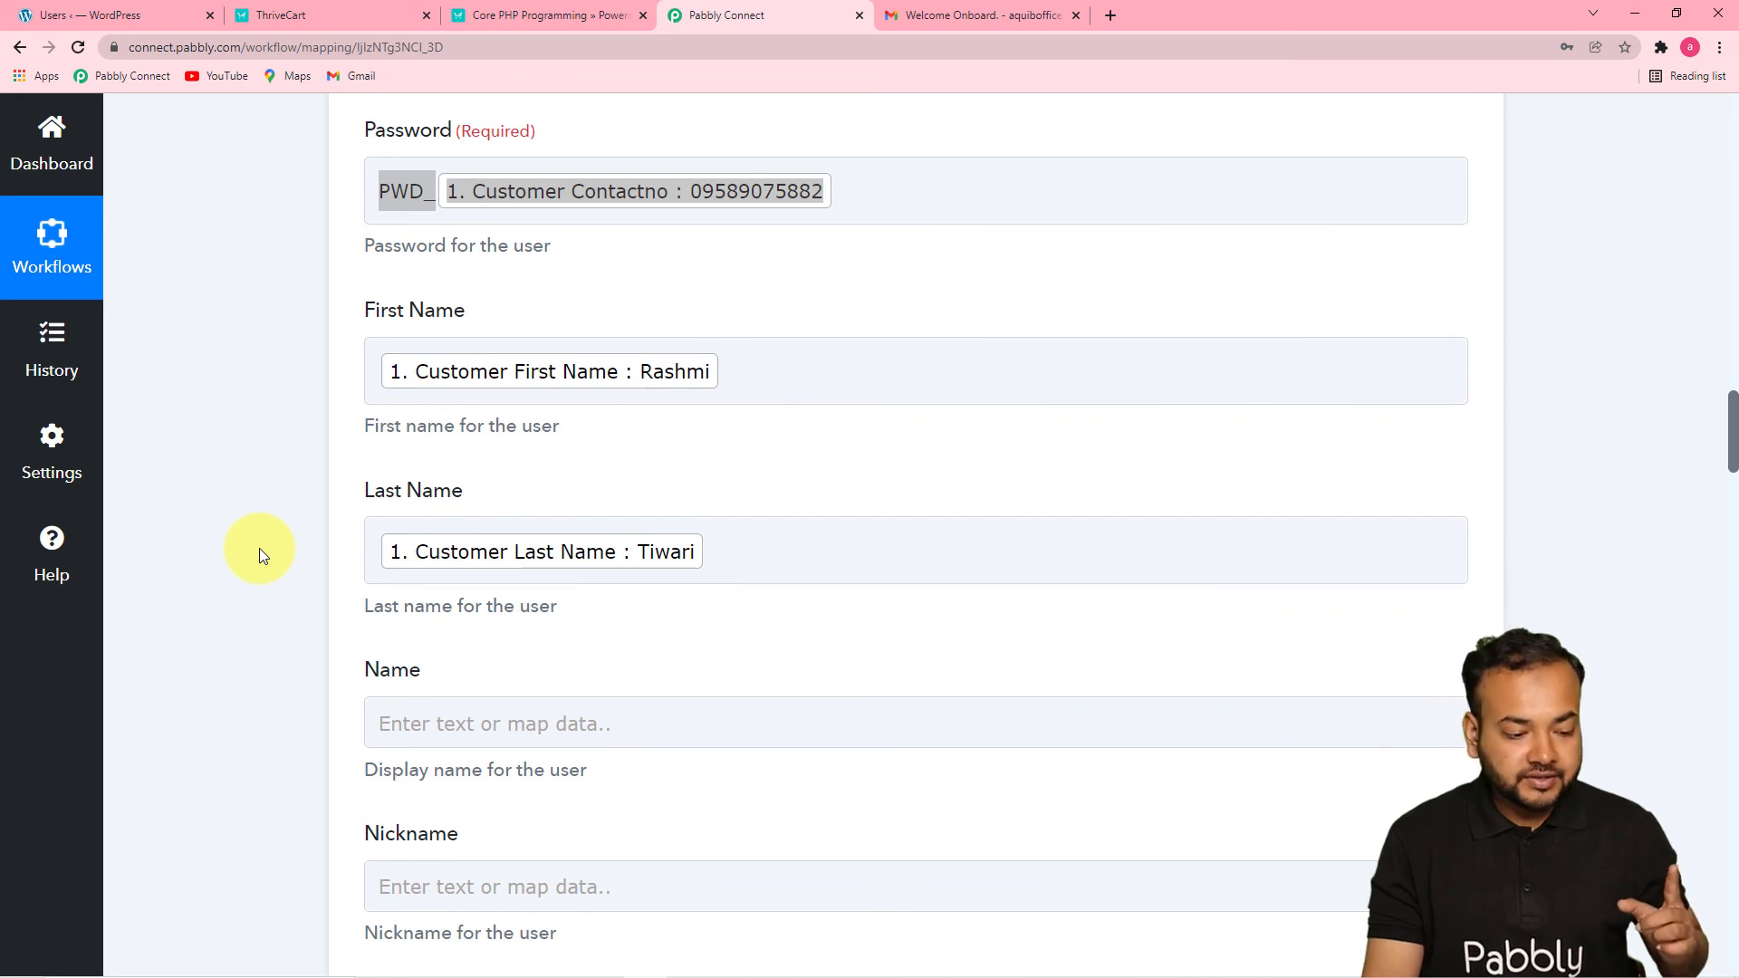
scroll(275, 558, down, 9)
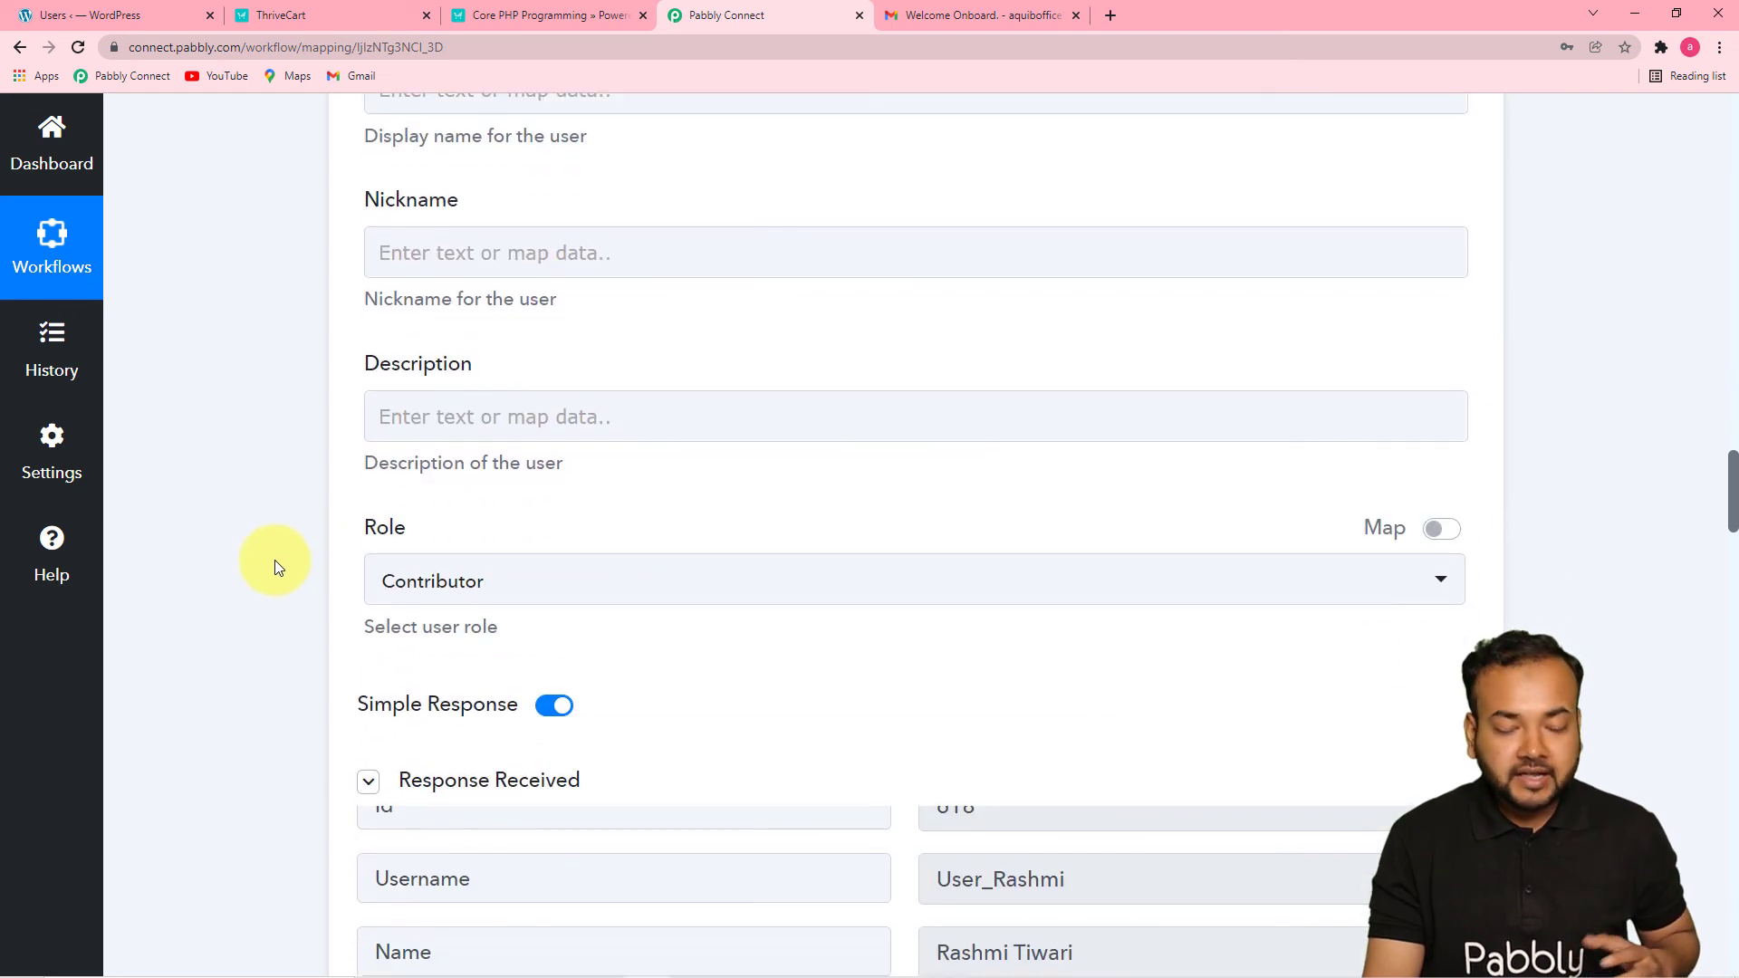
scroll(275, 560, down, 1)
scroll(275, 560, down, 6)
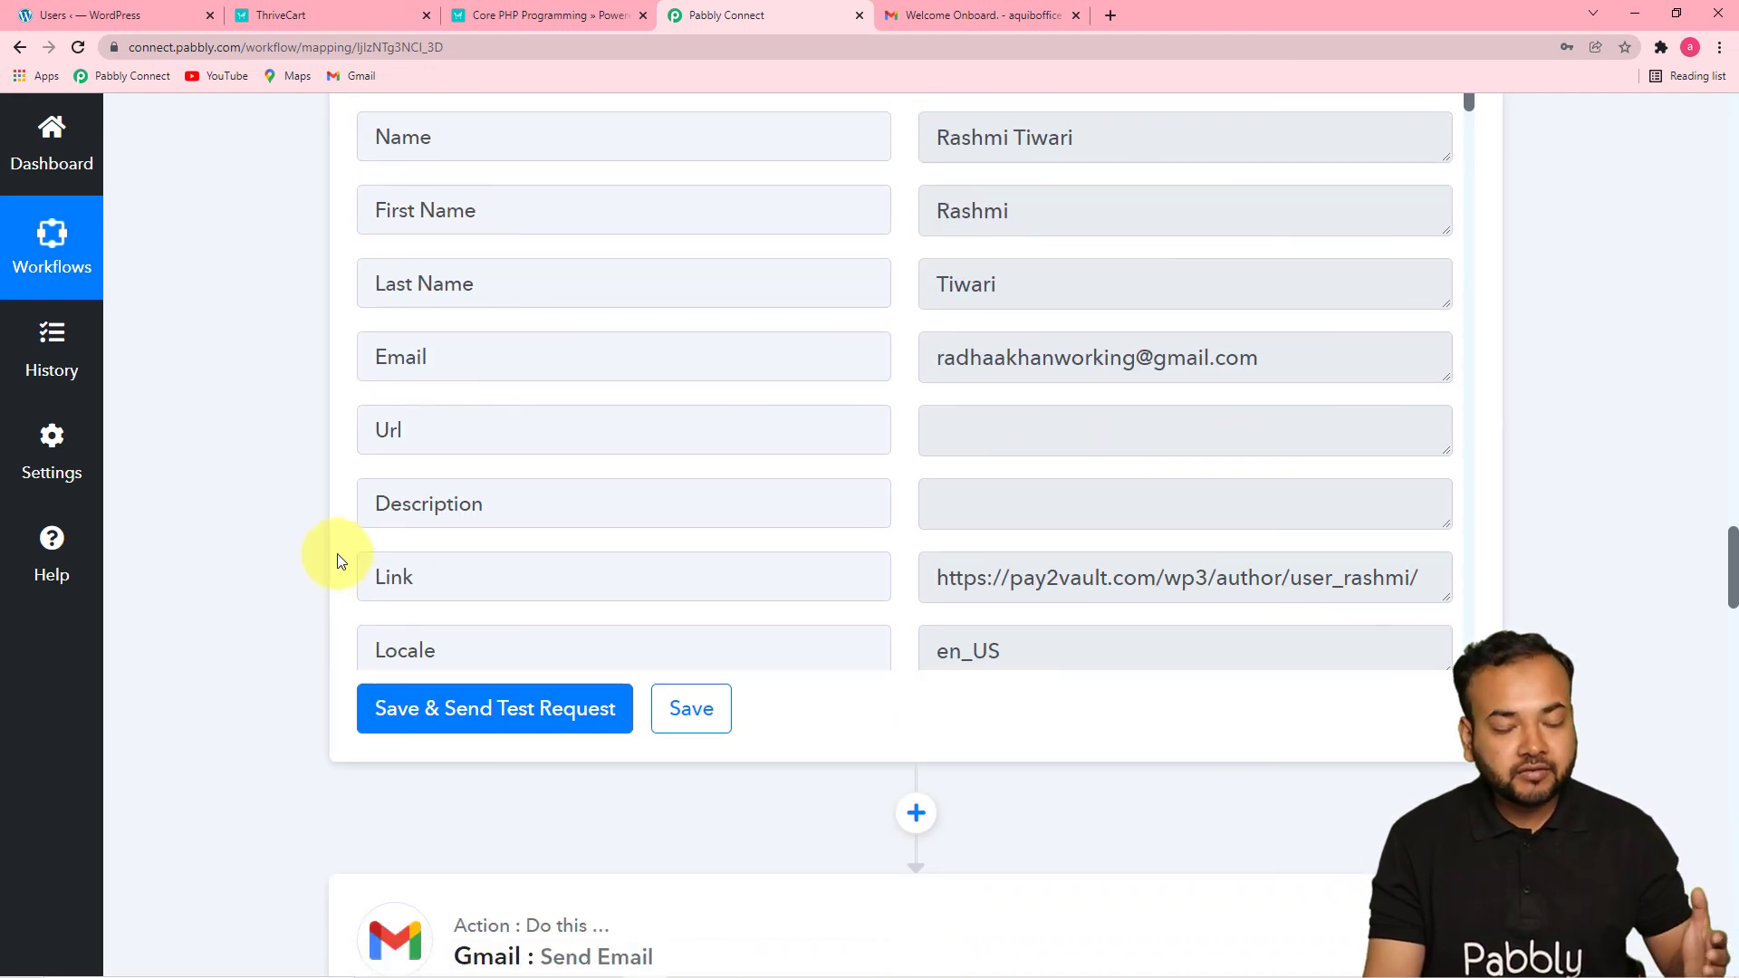
Review the Gmail Send Email recipient, sender, subject and content settings, and compare them with the delivered email in Gmail.
scroll(337, 562, down, 10)
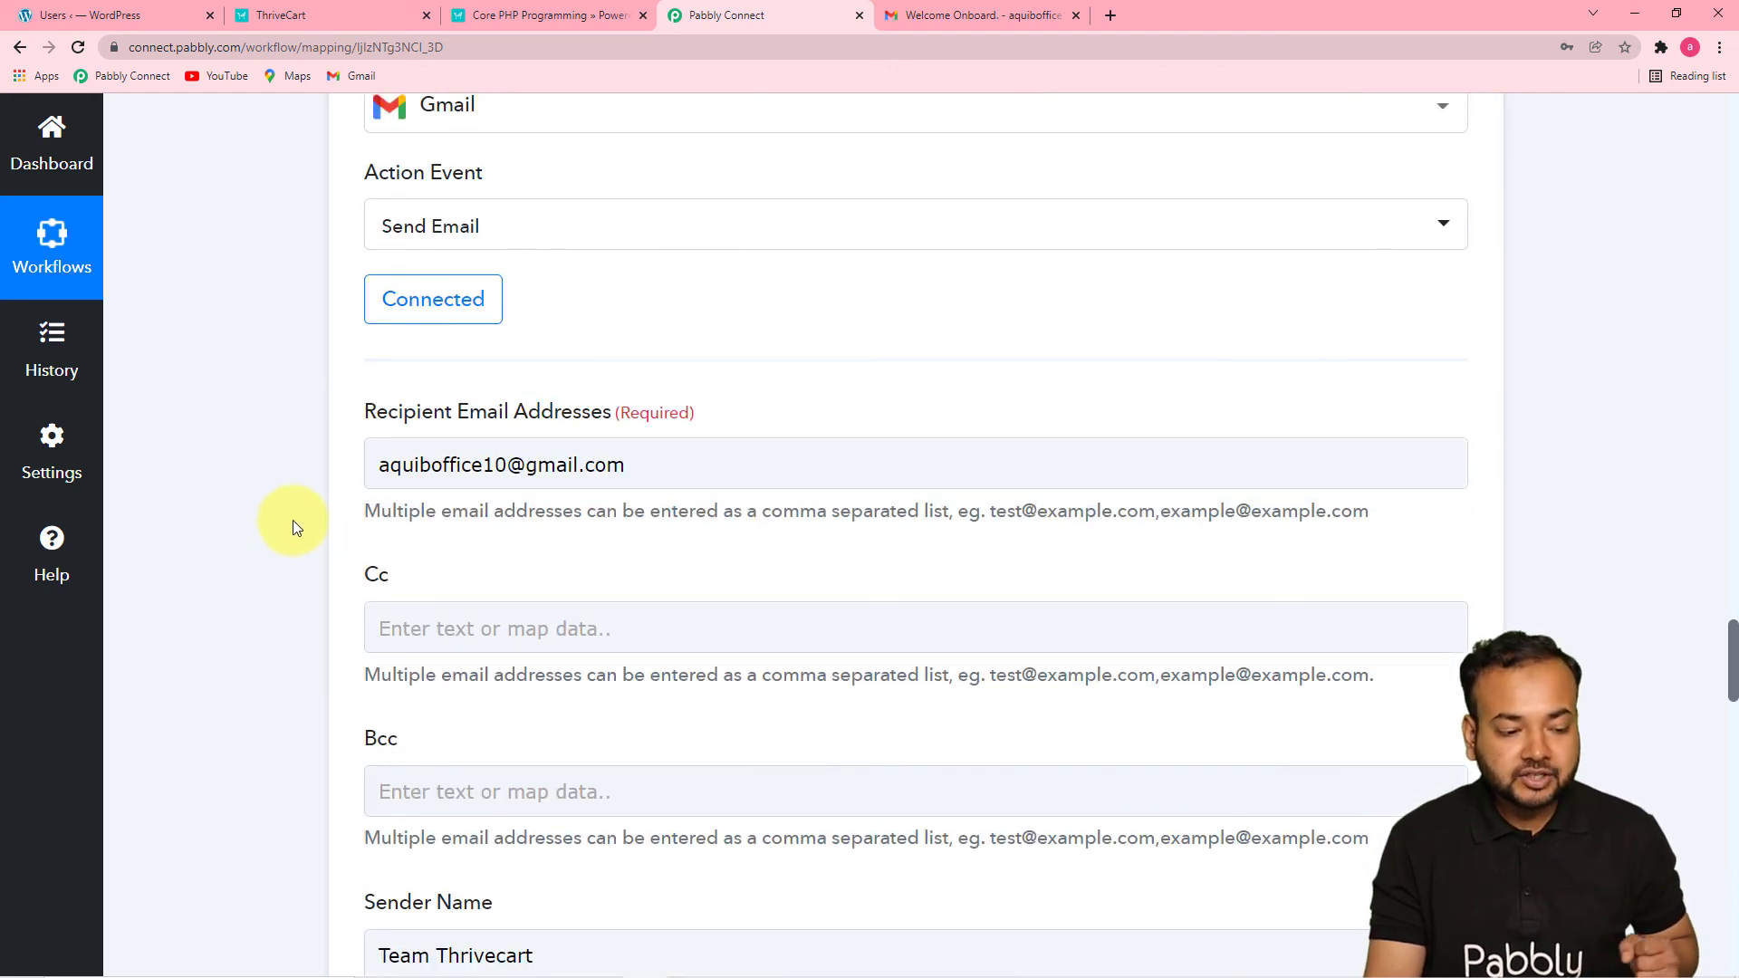
scroll(292, 520, down, 3)
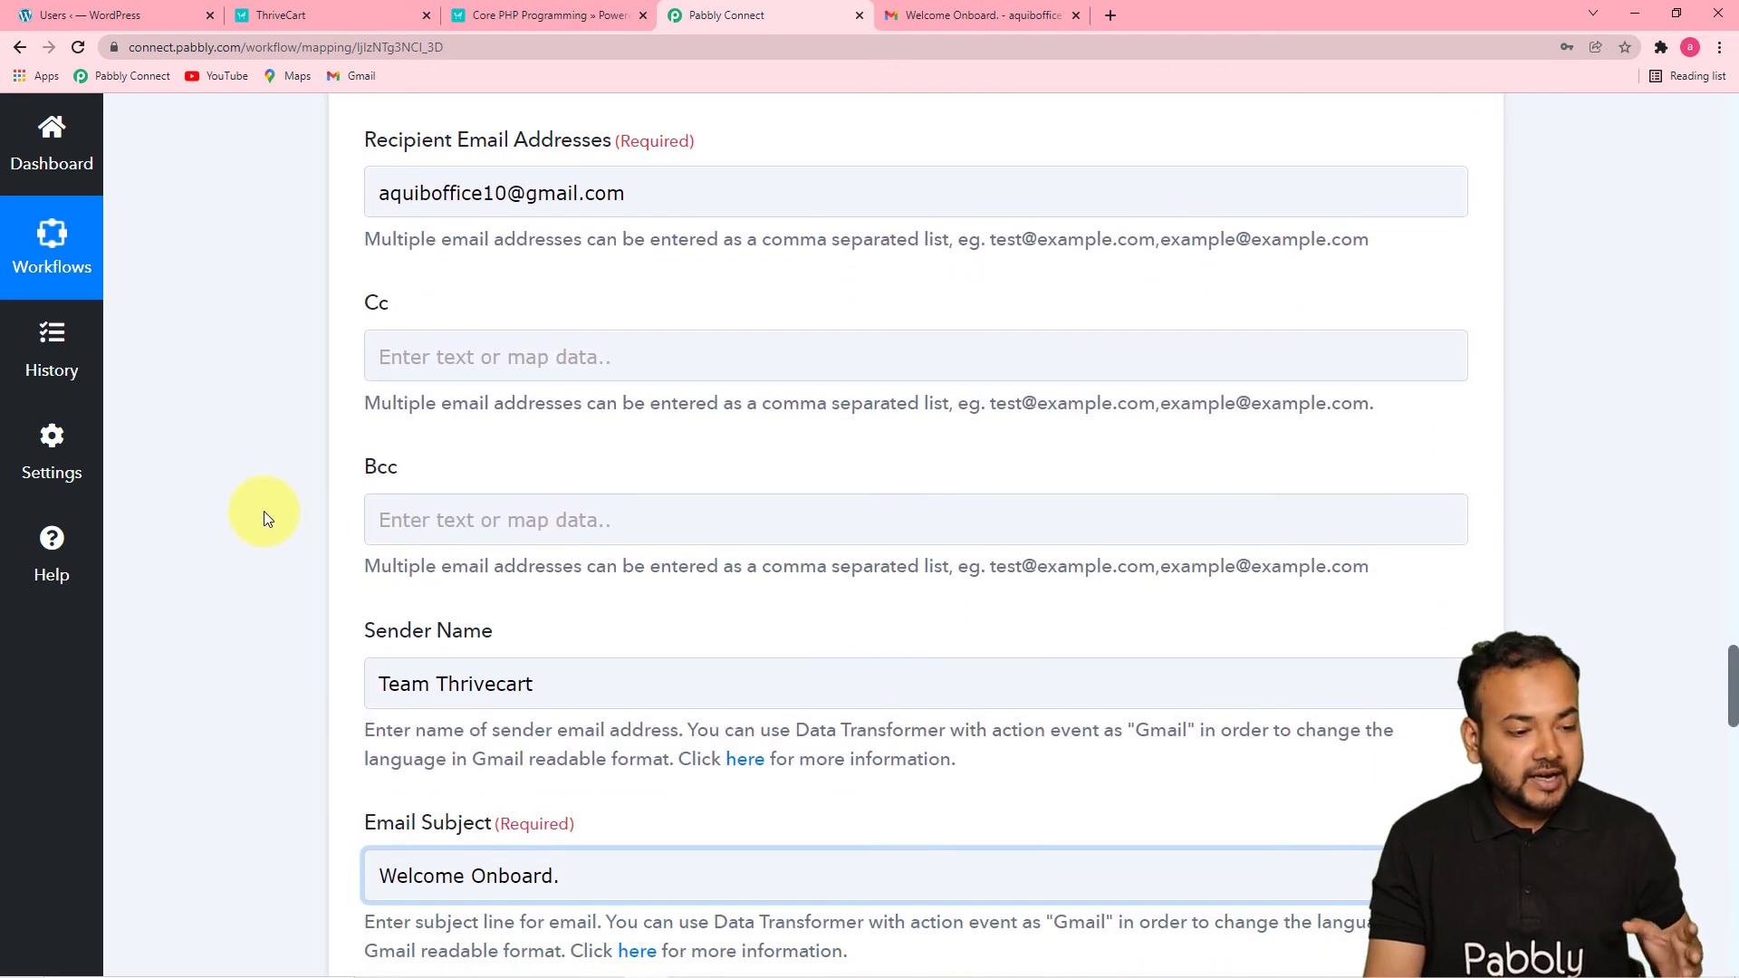
scroll(266, 517, down, 4)
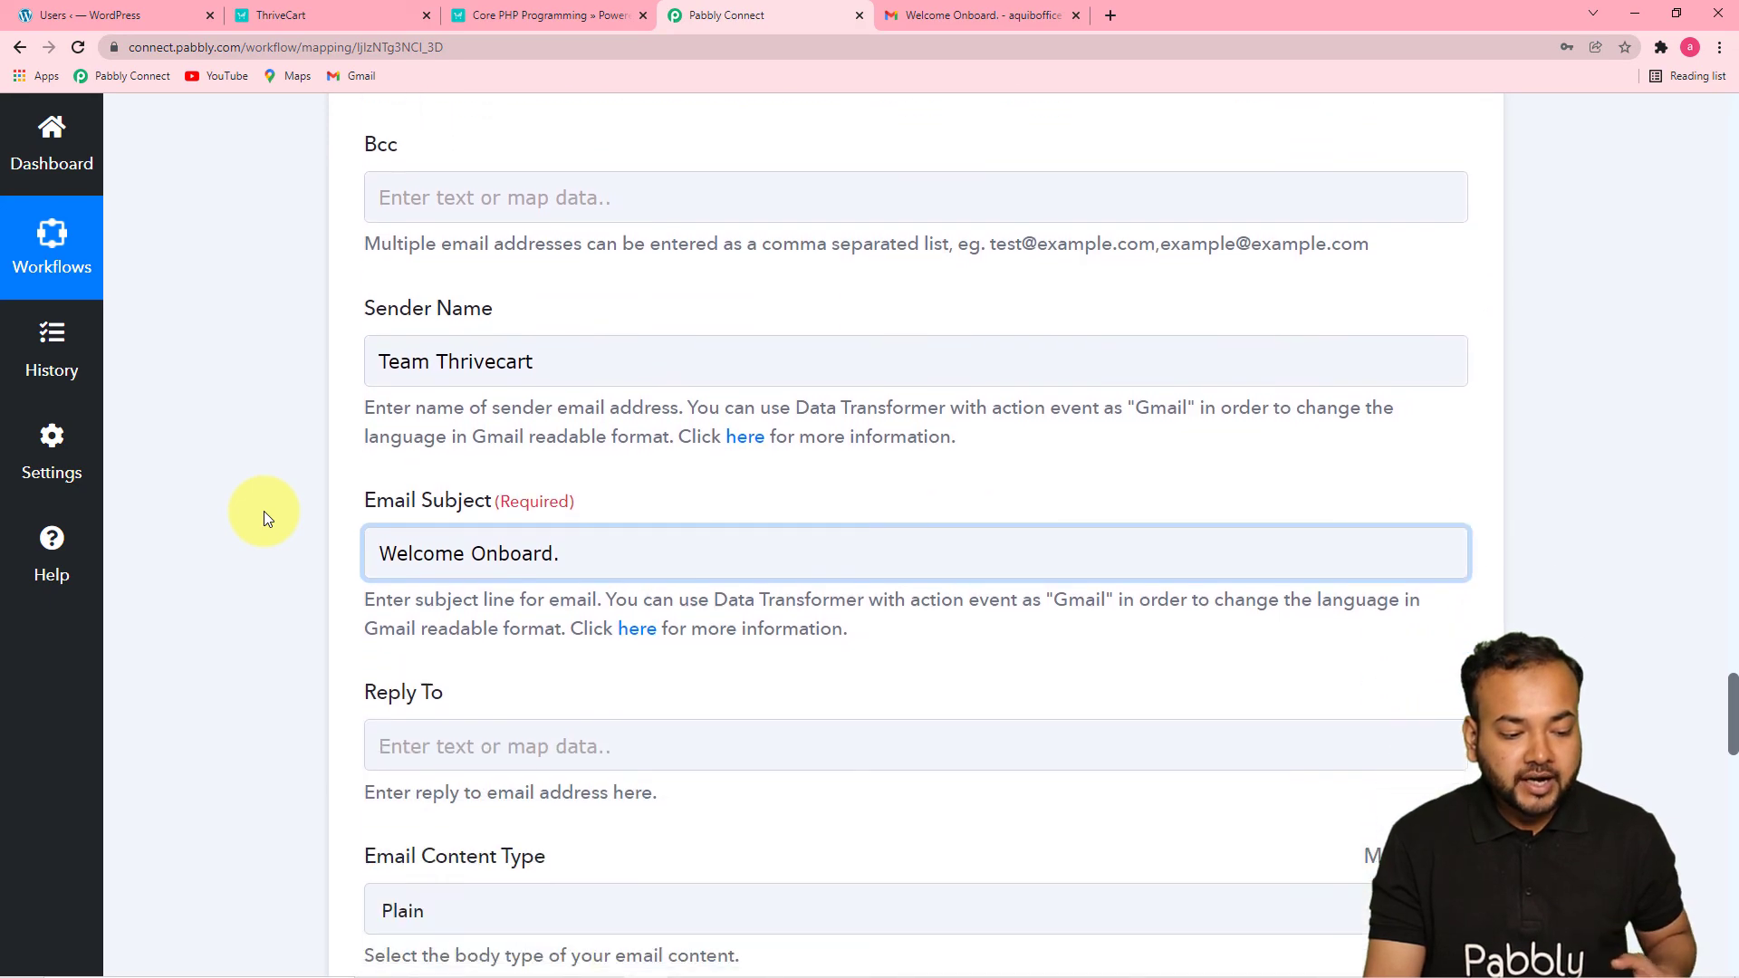
scroll(264, 510, down, 6)
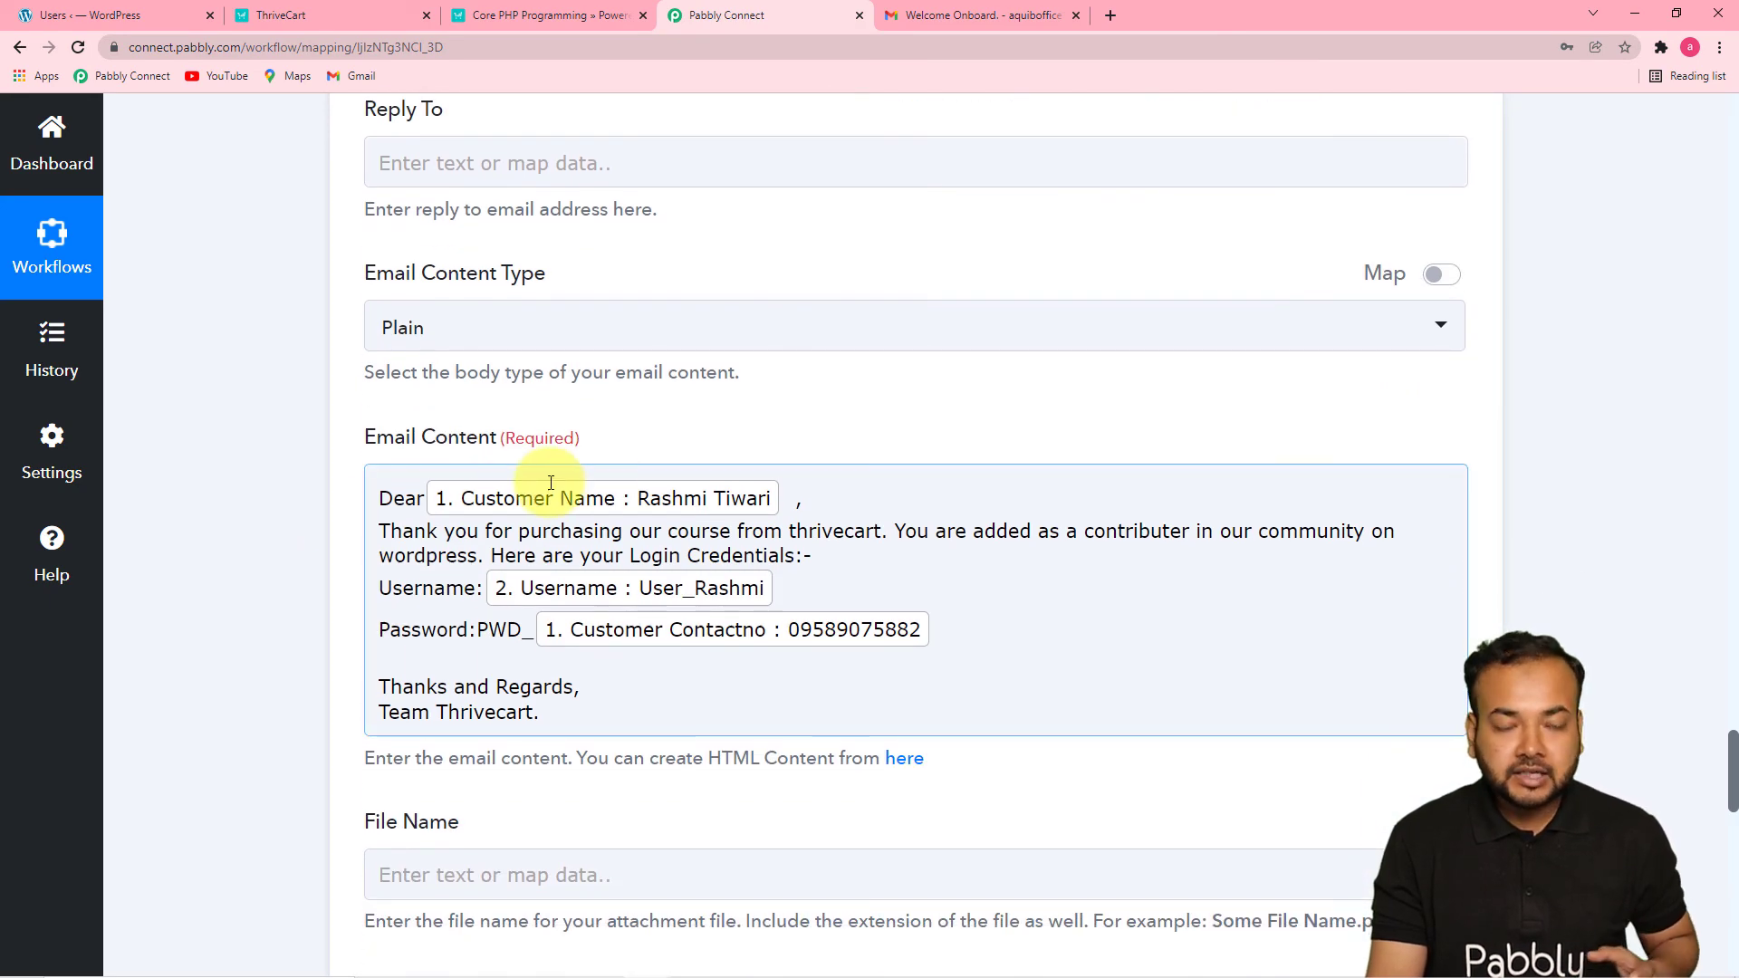
scroll(244, 534, down, 7)
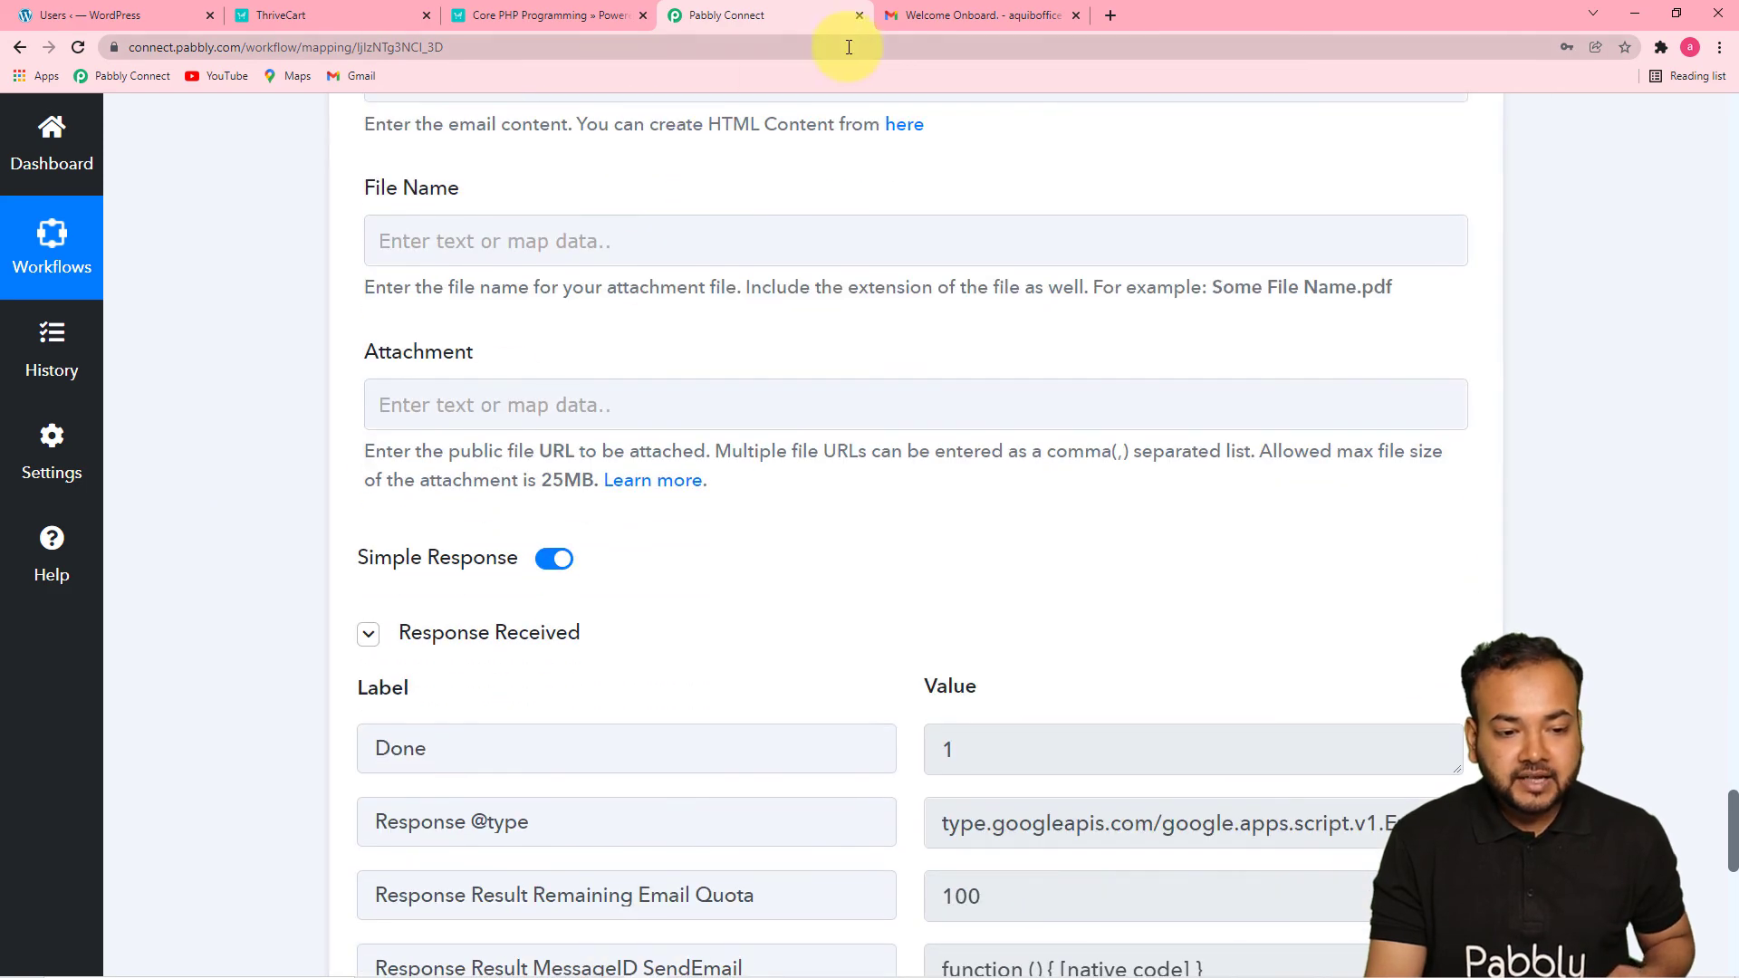
click(971, 15)
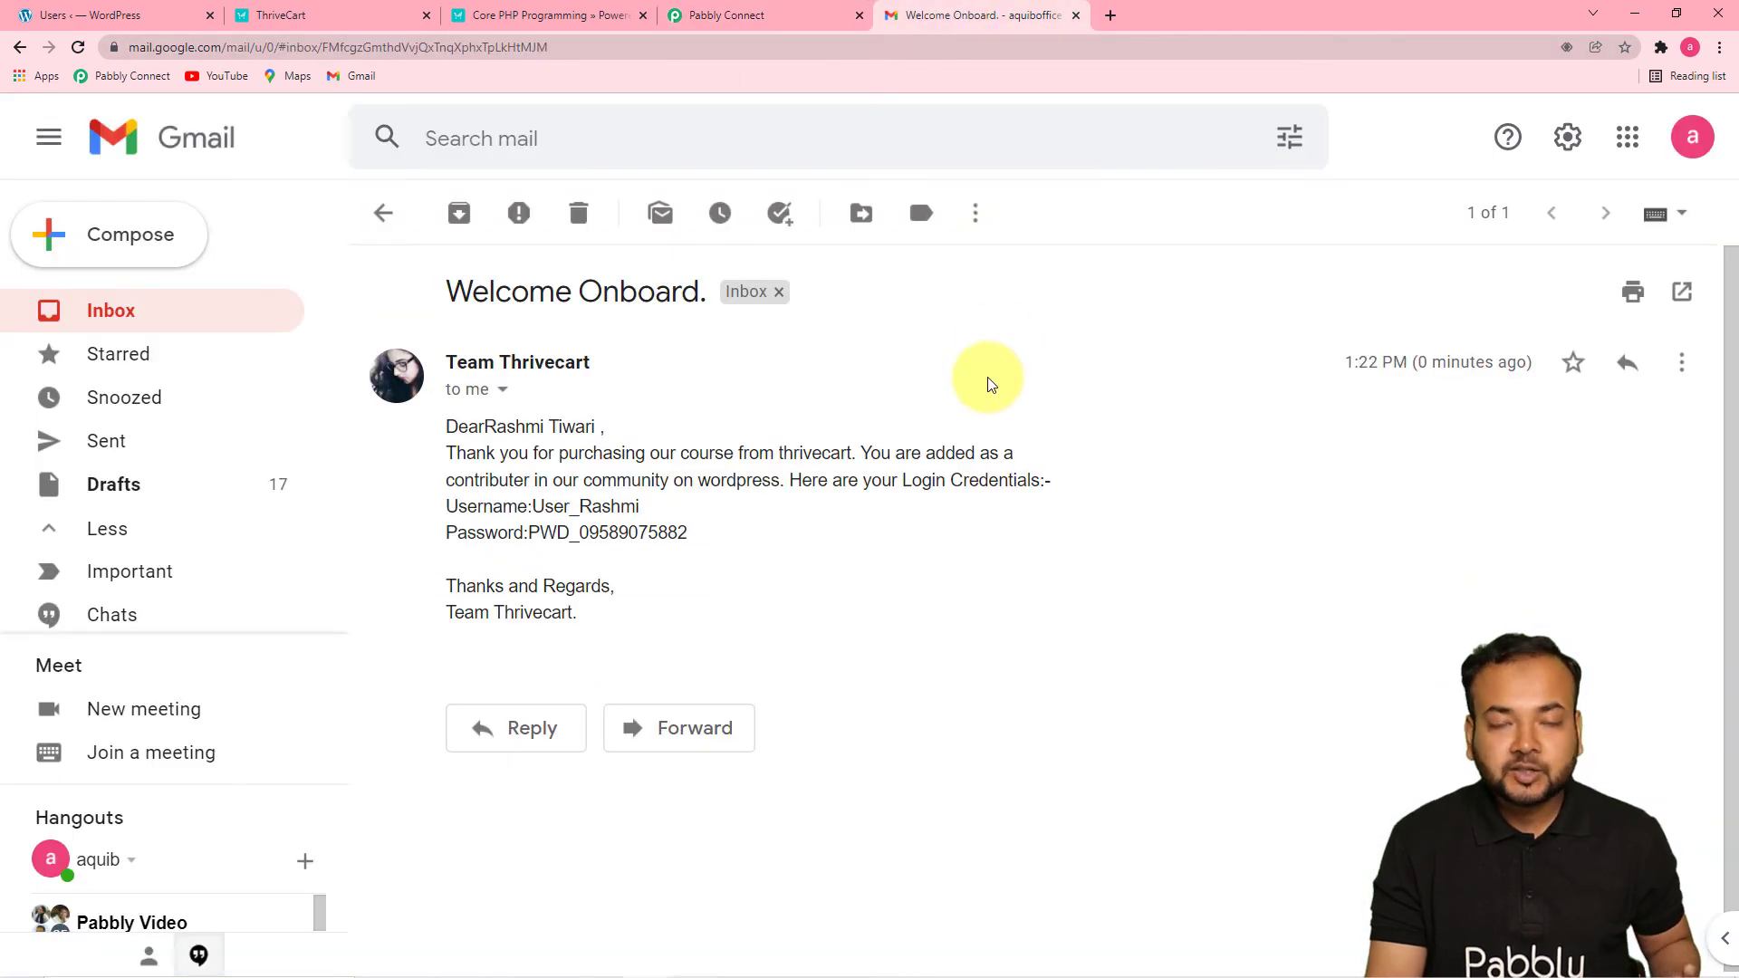
Switch back to Pabbly Connect and save the Gmail Send Email action without sending another test request.
click(742, 15)
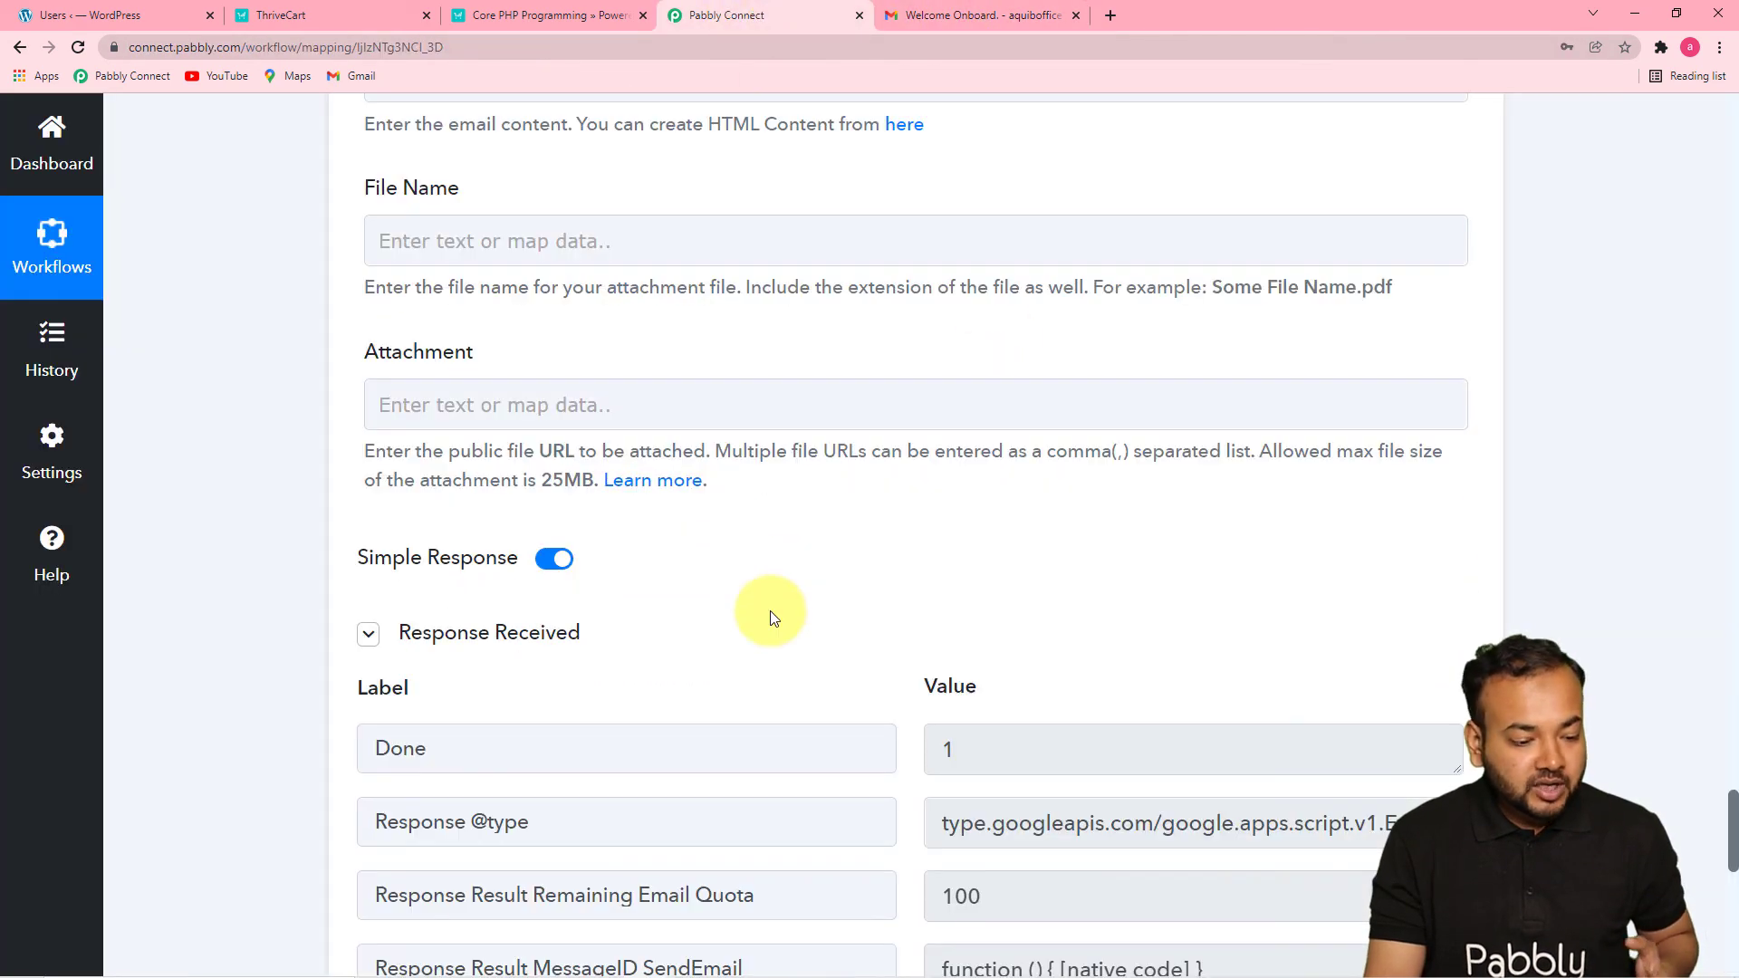
scroll(769, 605, down, 9)
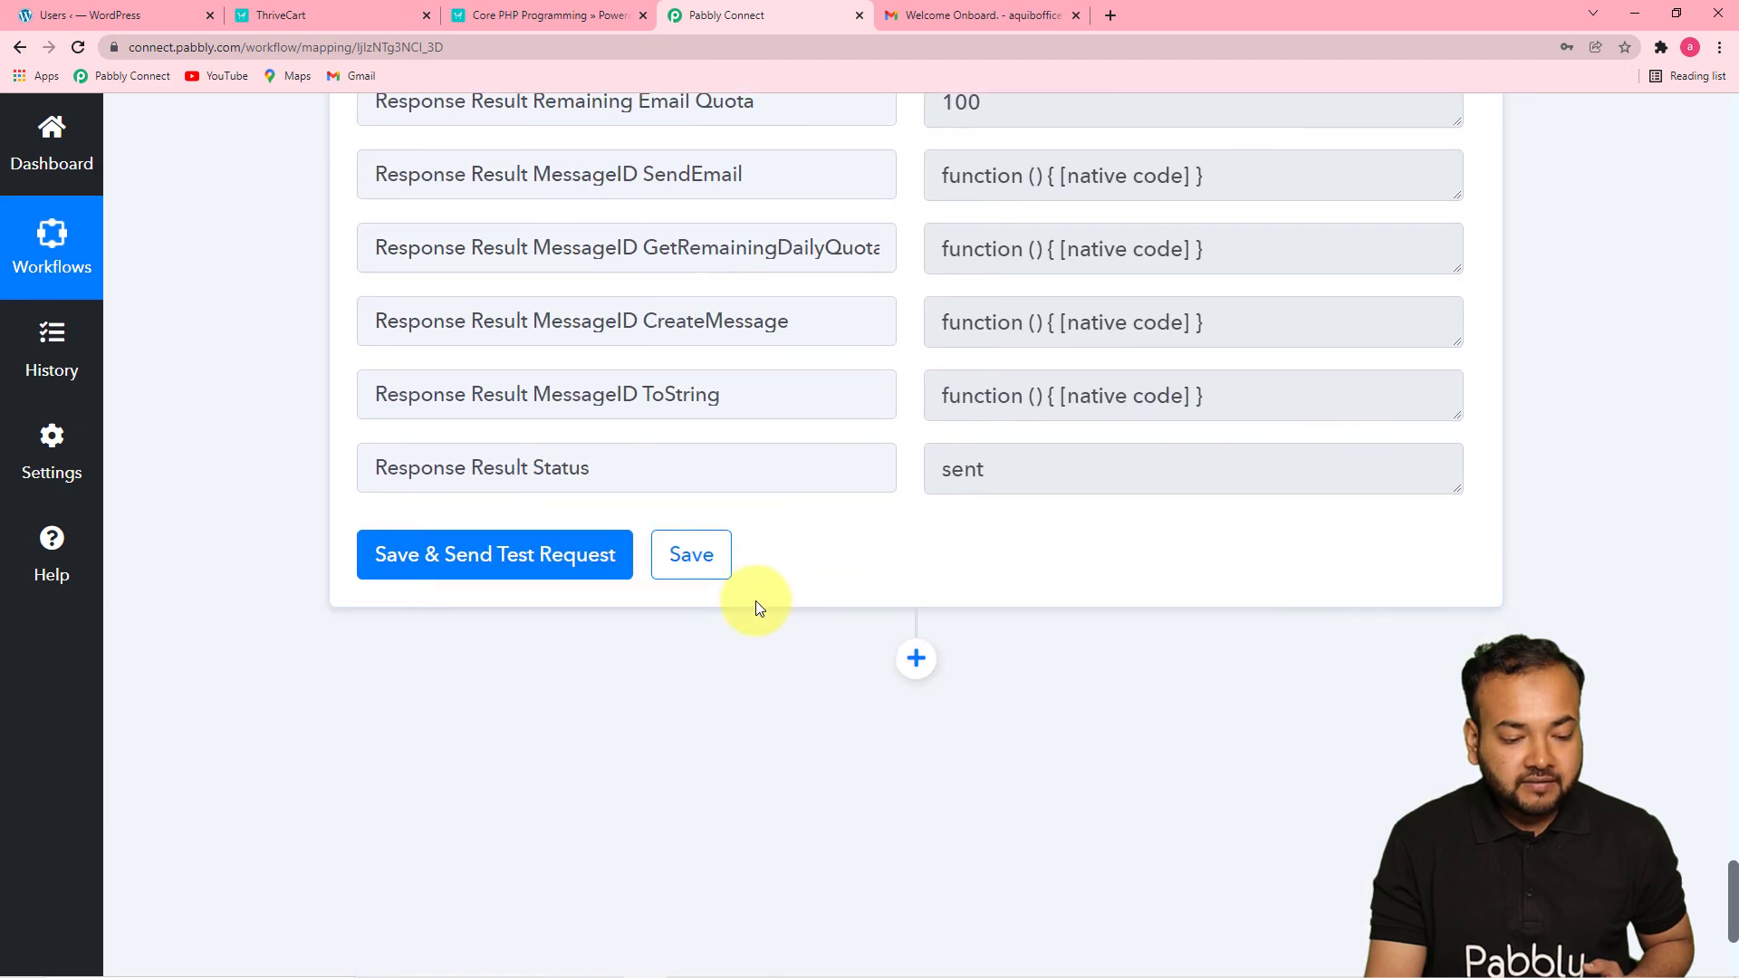
click(720, 544)
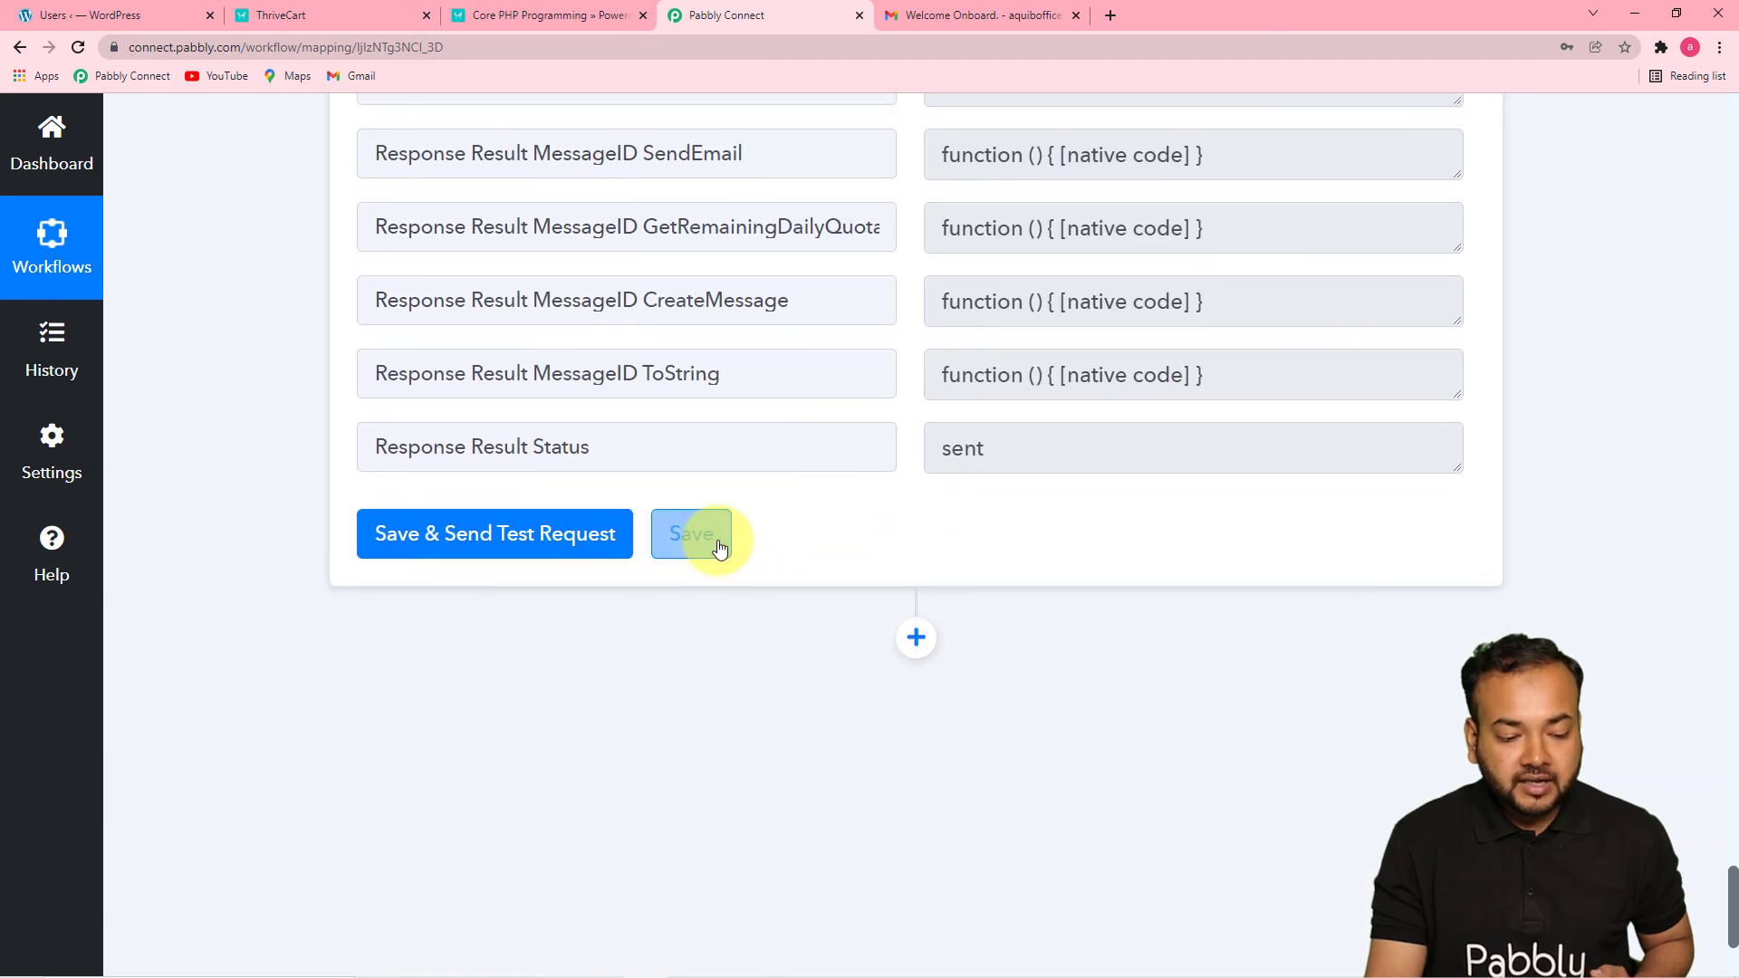